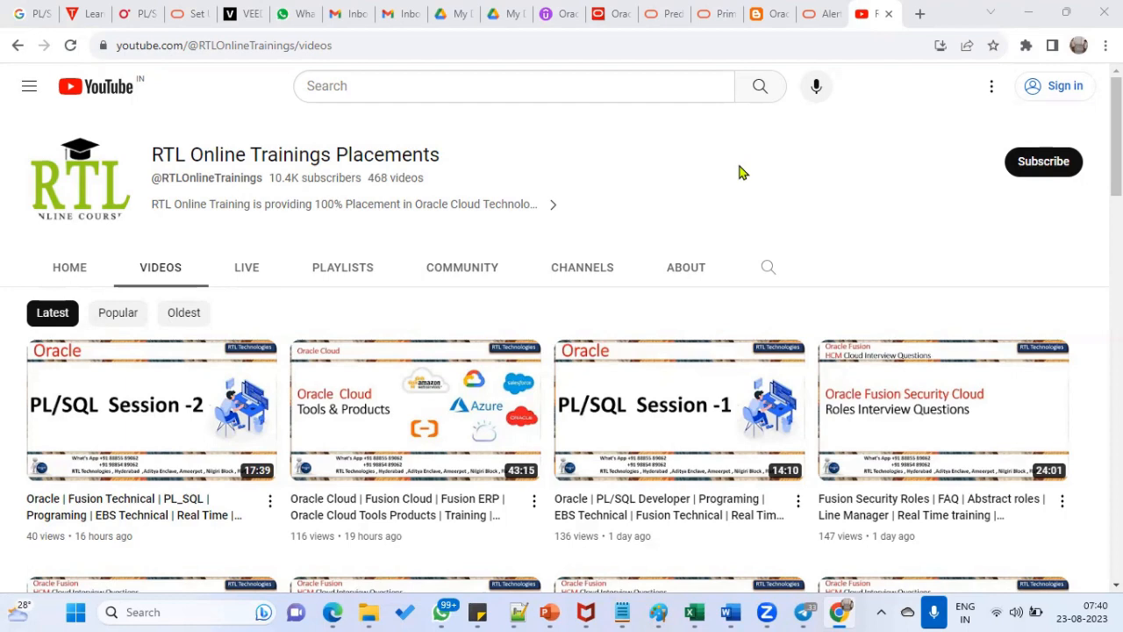
- Browse down the channel's video list, then start a blank Notepad++ document
scroll(838, 243, down, 1)
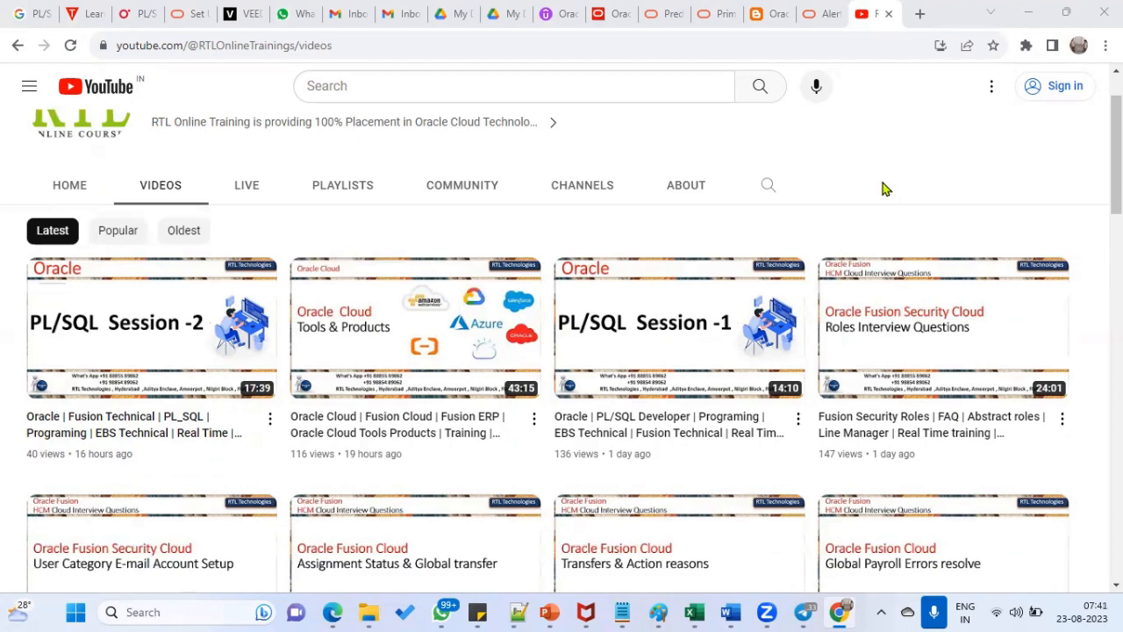
scroll(634, 478, down, 1)
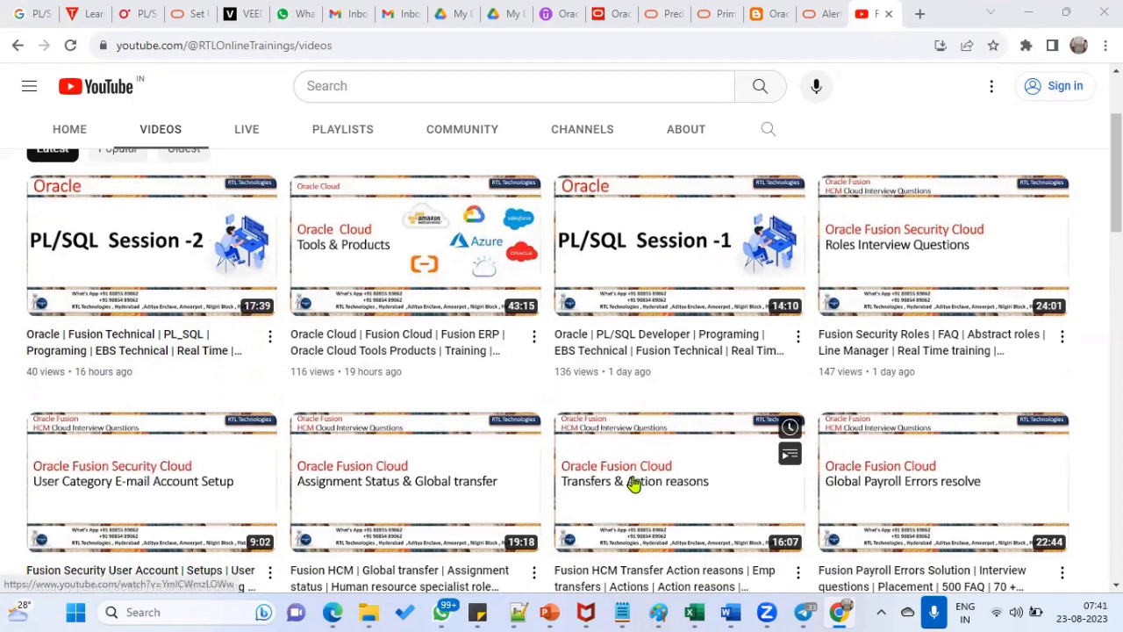
scroll(635, 481, down, 1)
scroll(877, 442, down, 2)
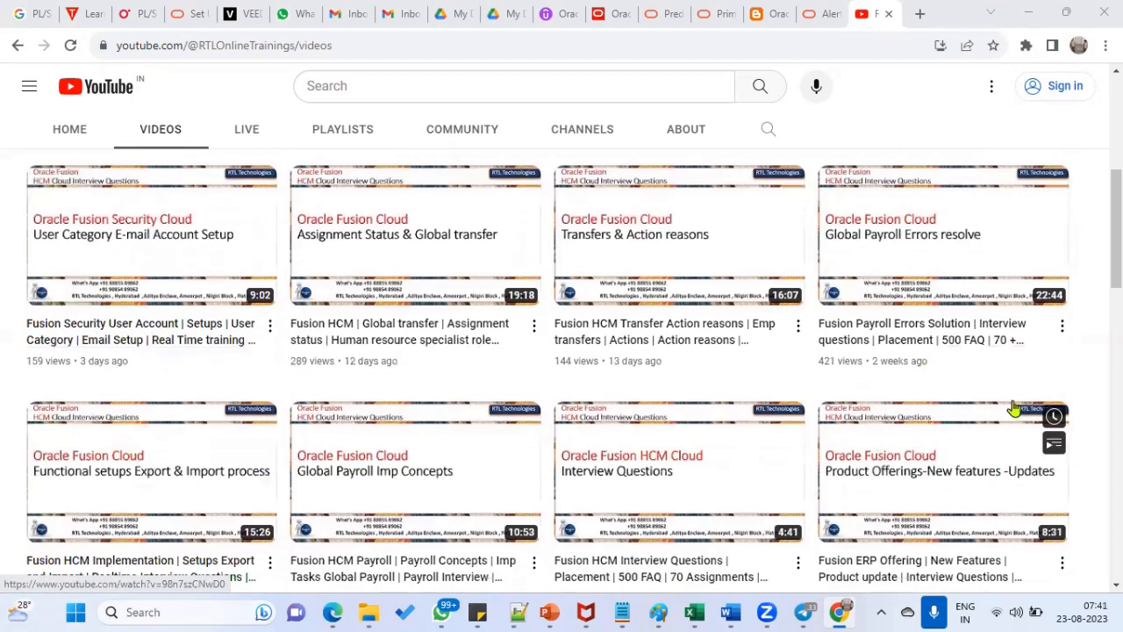
scroll(869, 434, down, 4)
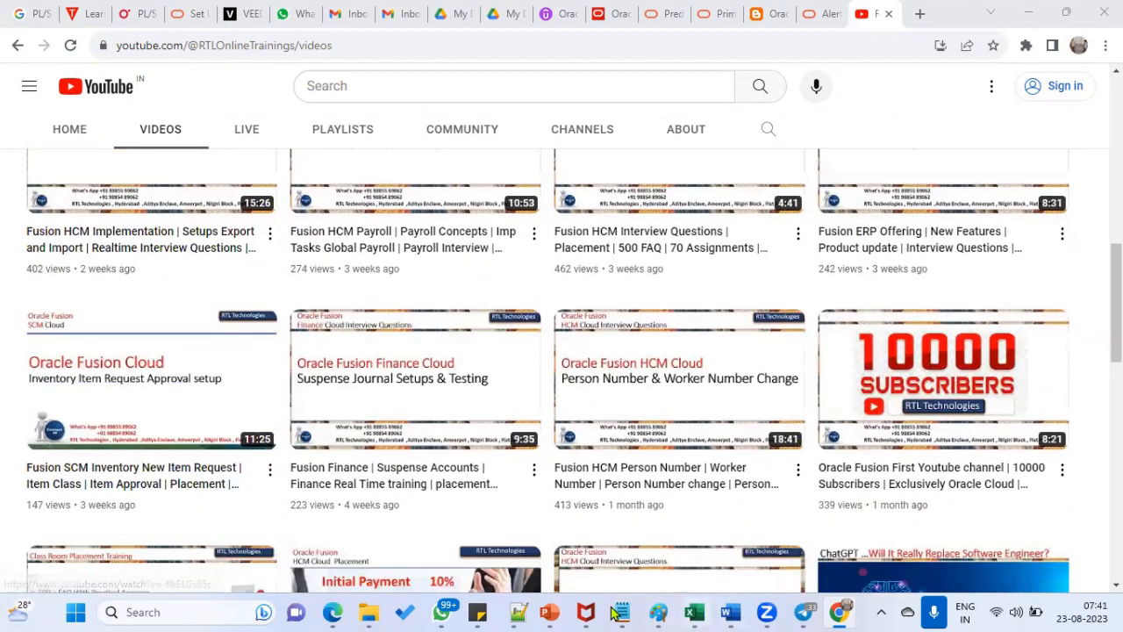
click(524, 612)
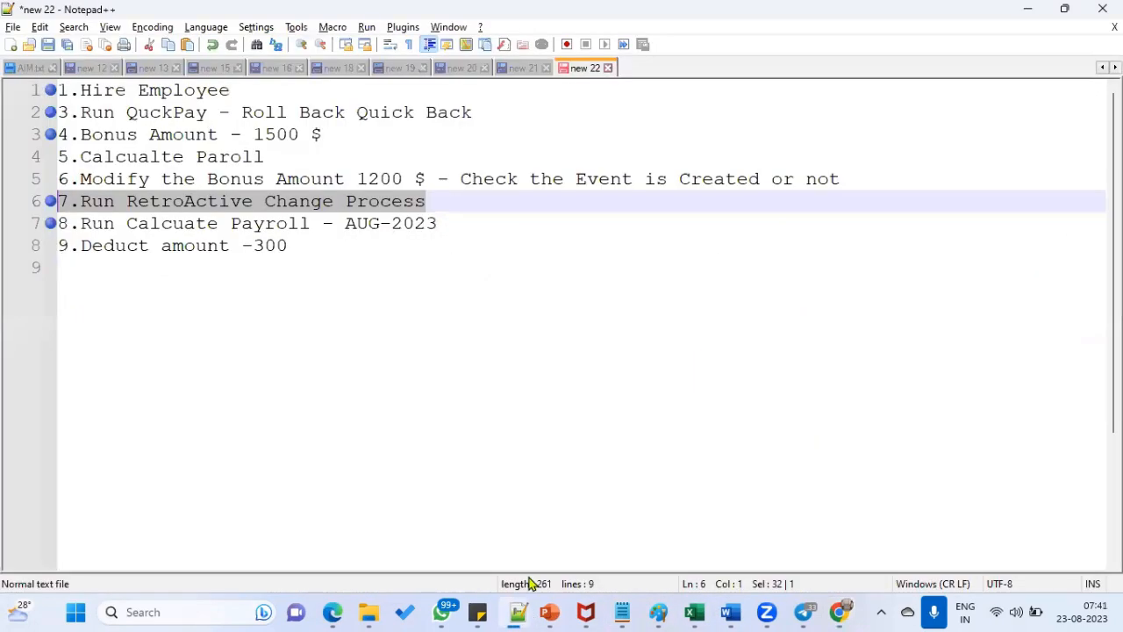
click(12, 43)
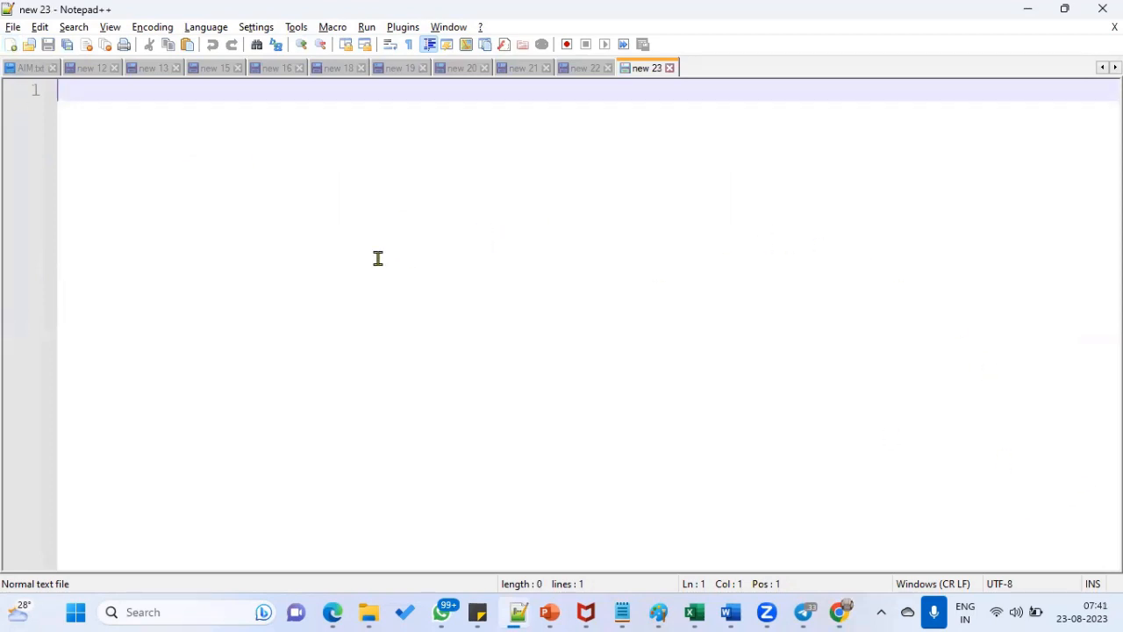
- Write the first note: create a new supplier with an 11 Days invoice due date
text(Create)
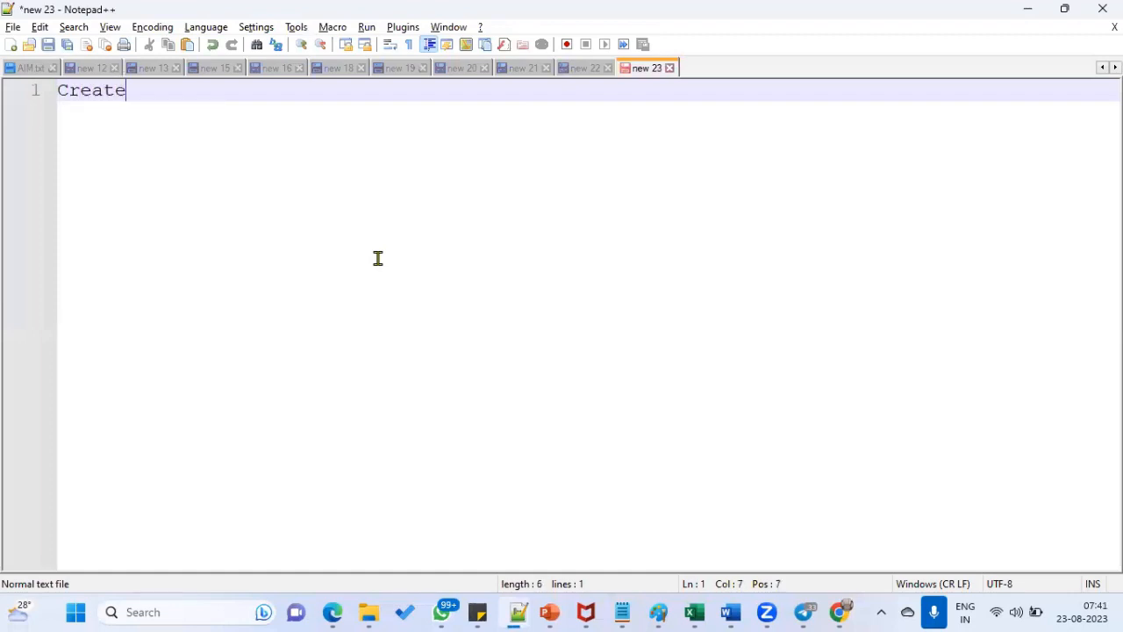
text( new SUp)
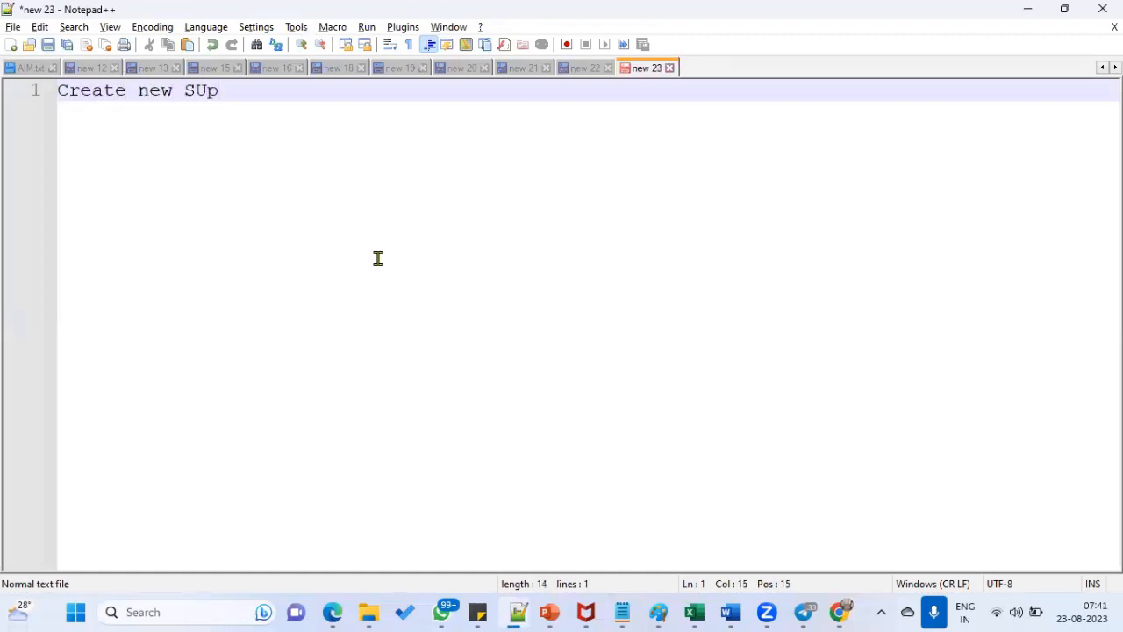
text(pl)
key(BackSpace)
key(BackSpace)
key(BackSpace)
key(BackSpace)
text(upplier)
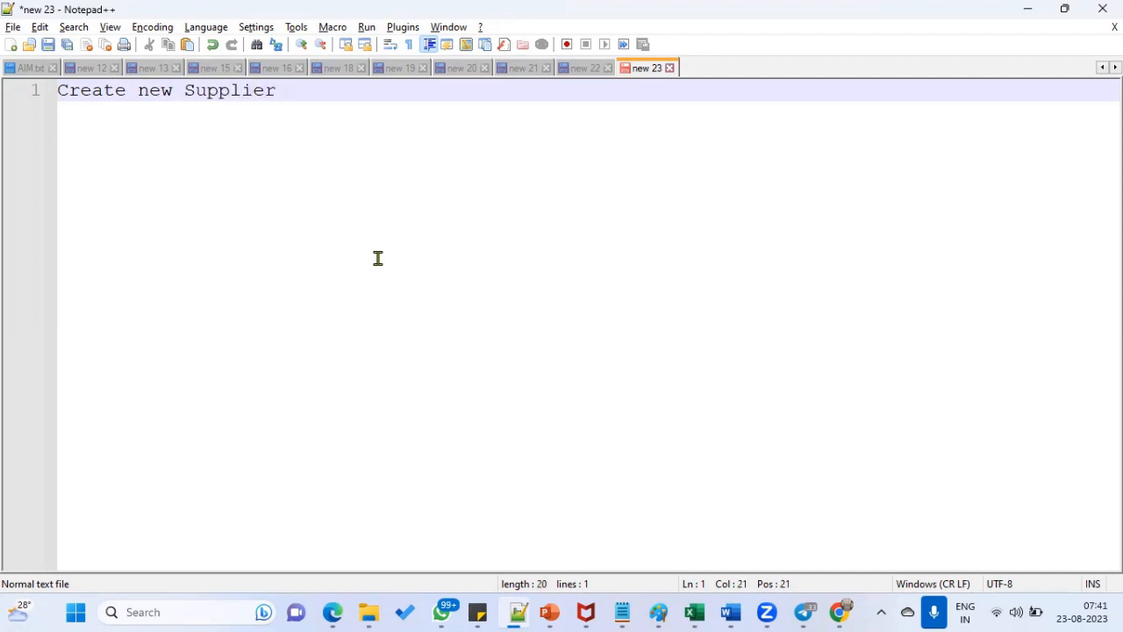
text( For this Supp)
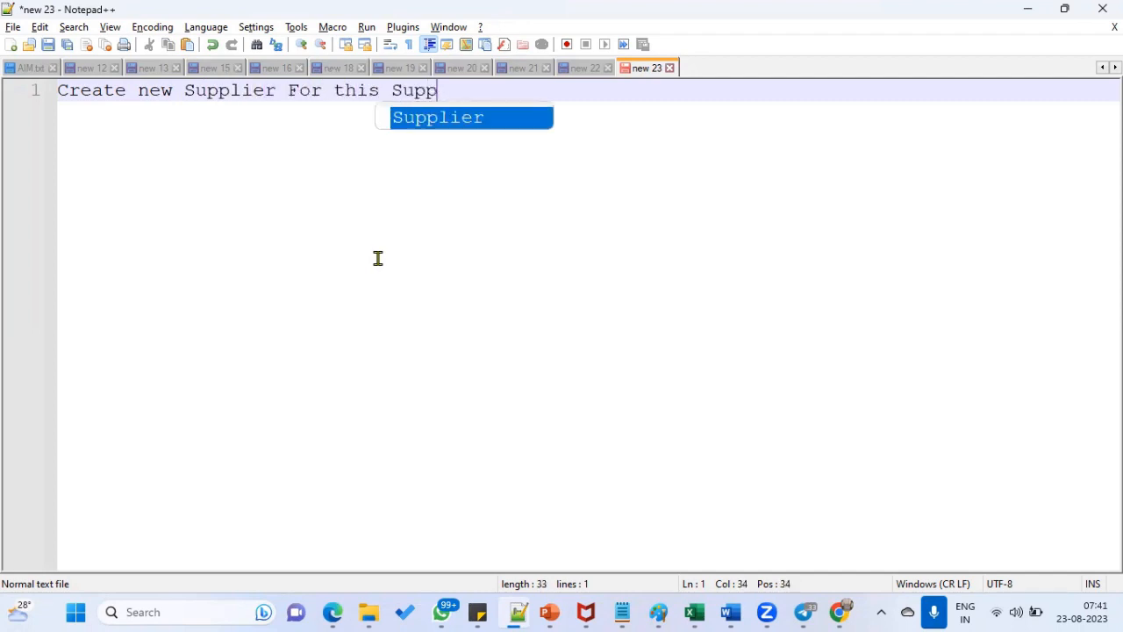
text(lier I)
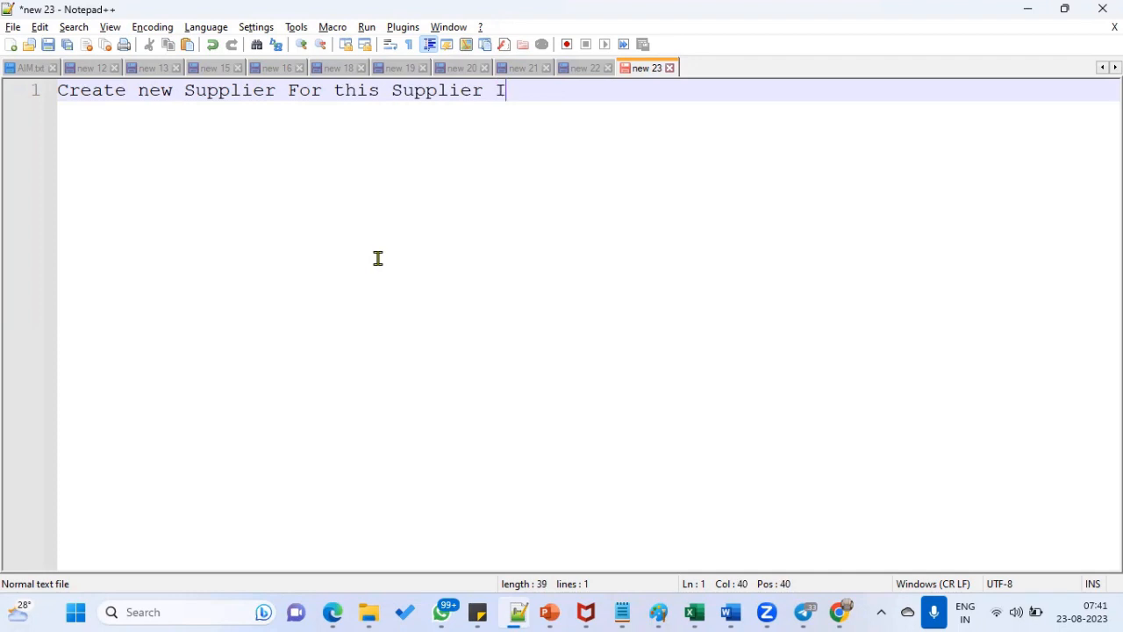
text(nvoice due )
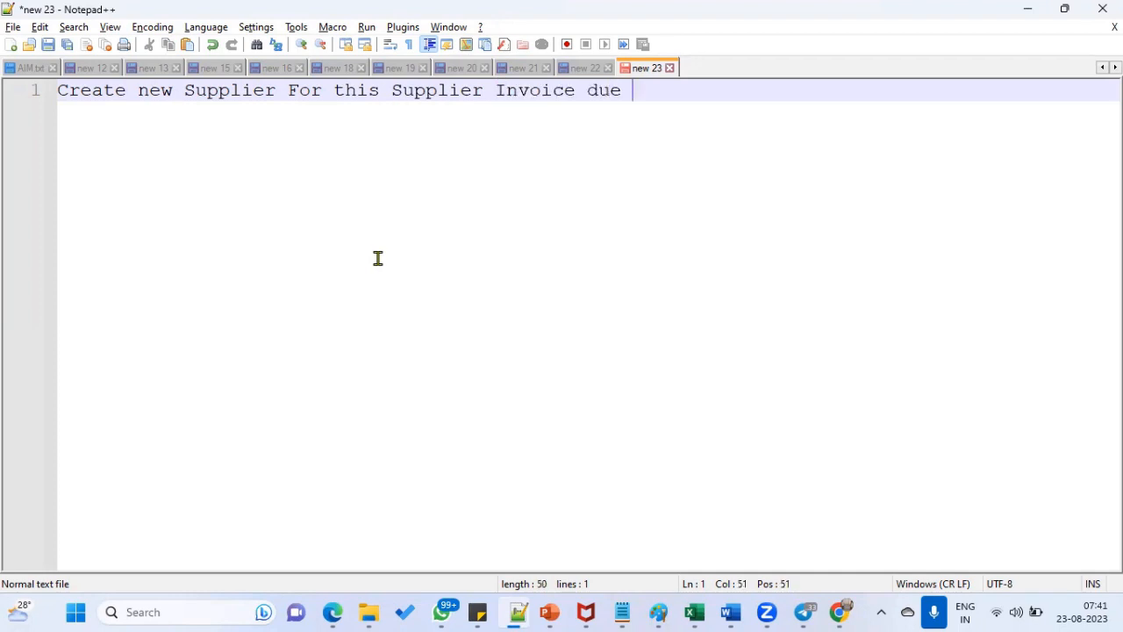
text(date should)
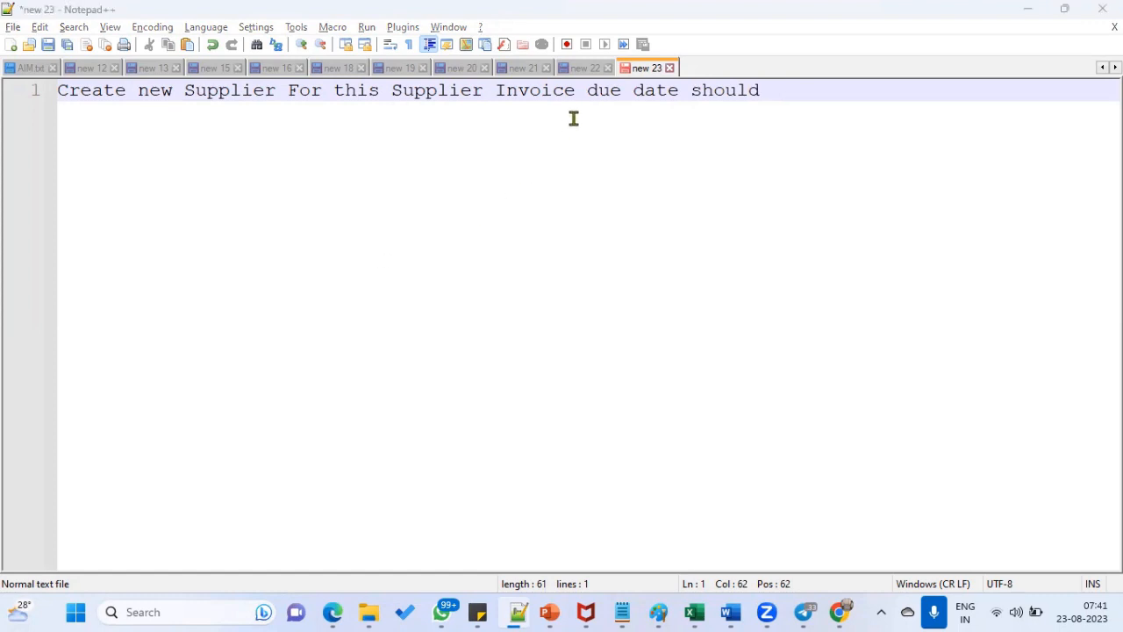
text( be 45)
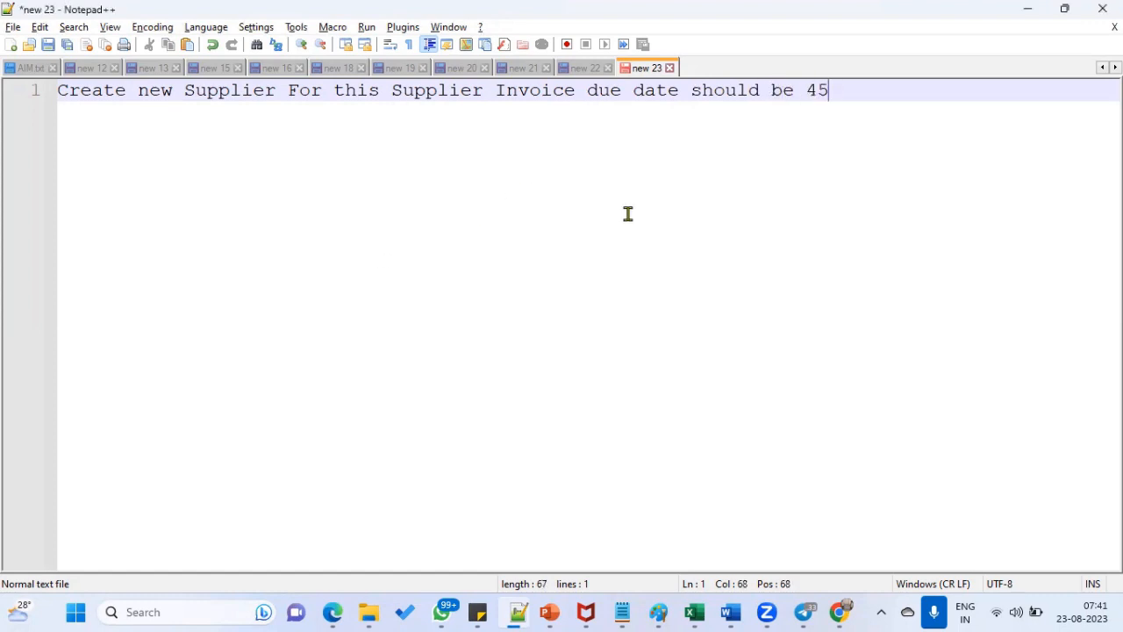
key(BackSpace)
key(BackSpace)
text(5 Days)
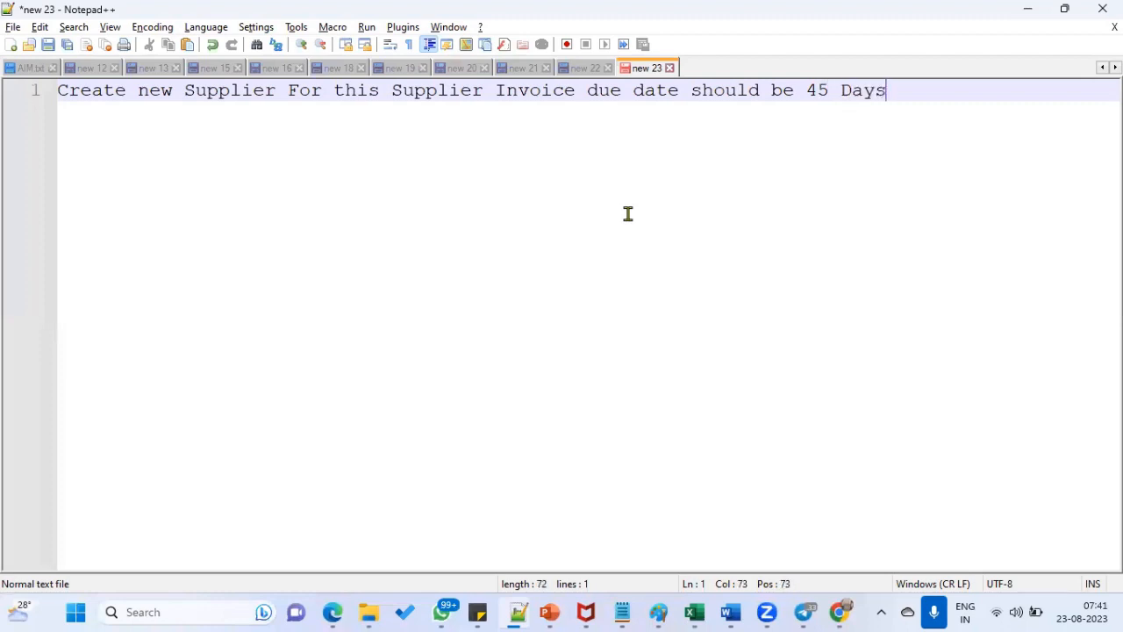
key(BackSpace)
key(BackSpace)
key(BackSpace)
key(BackSpace)
key(BackSpace)
key(BackSpace)
key(BackSpace)
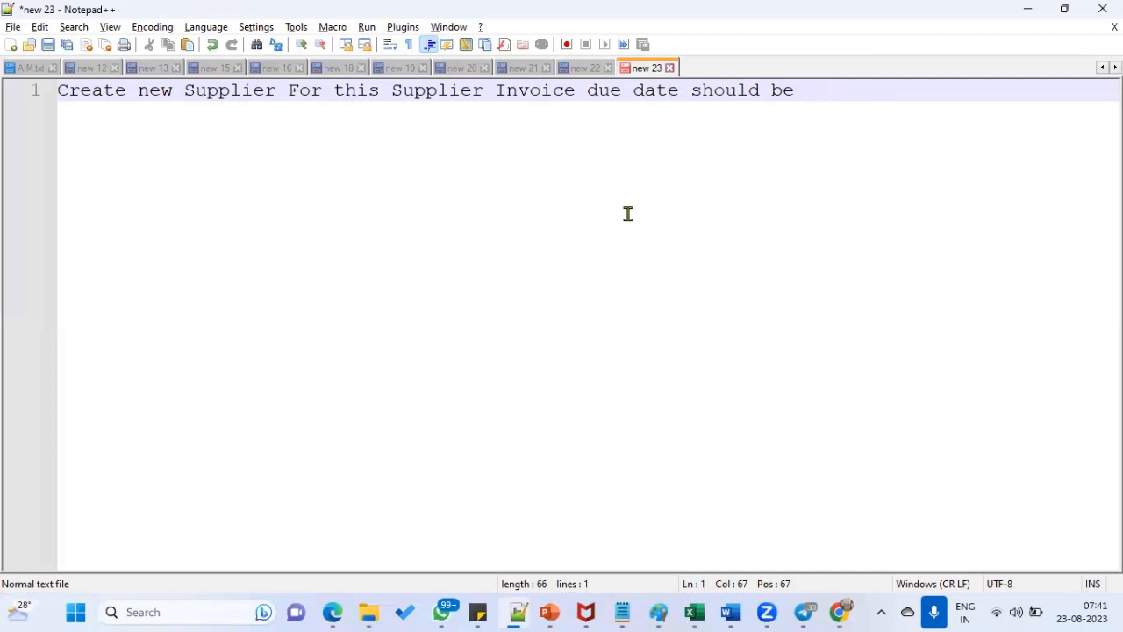
text(11 Days)
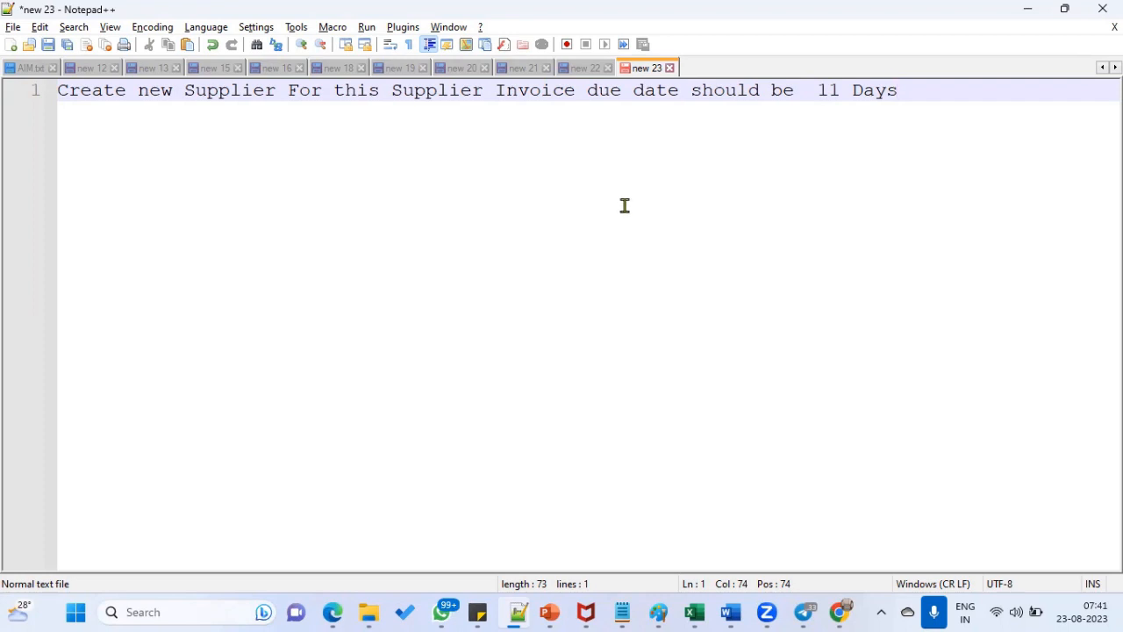
text(and)
key(Return)
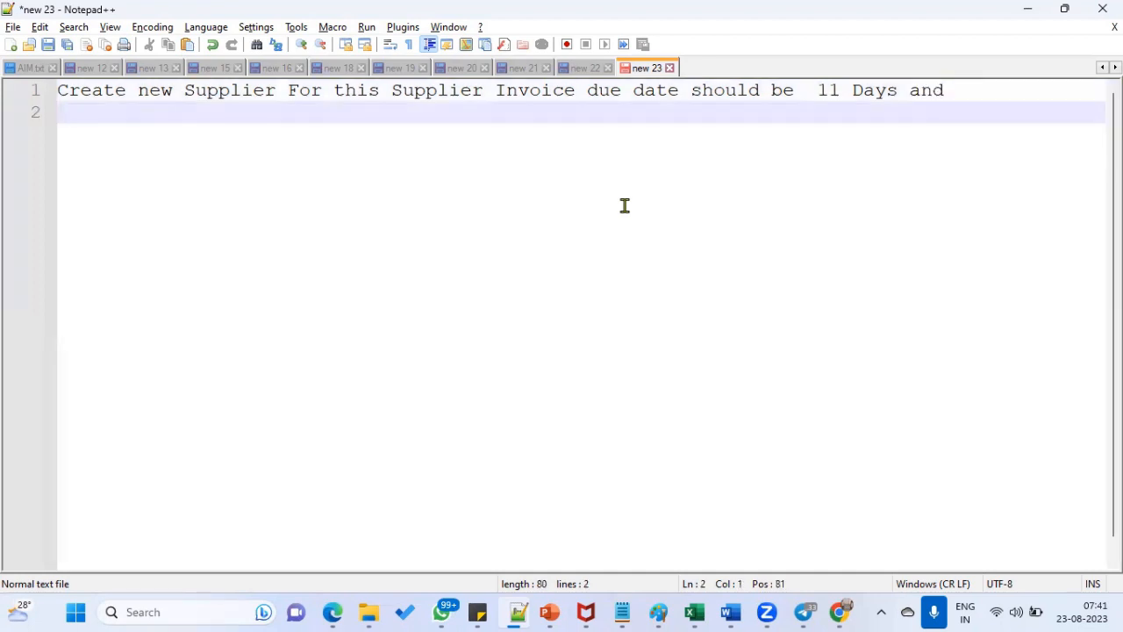
- Add a second note: create a standard invoice paid in 70% , 30% installments
text(D)
key(BackSpace)
text(Create Sta)
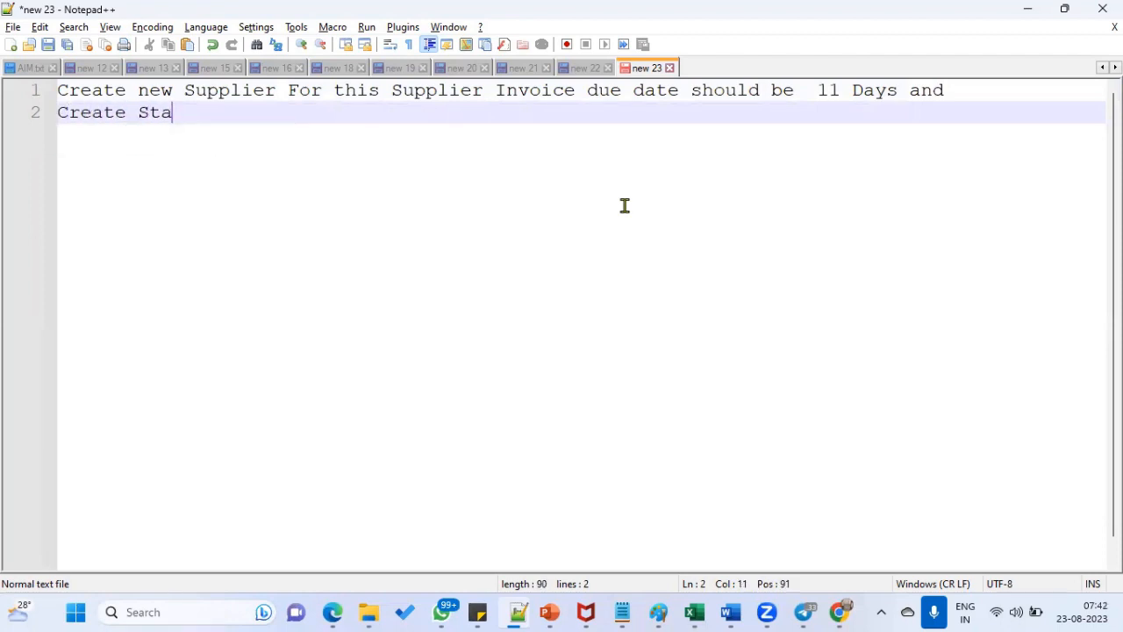
text(ndard Invoi)
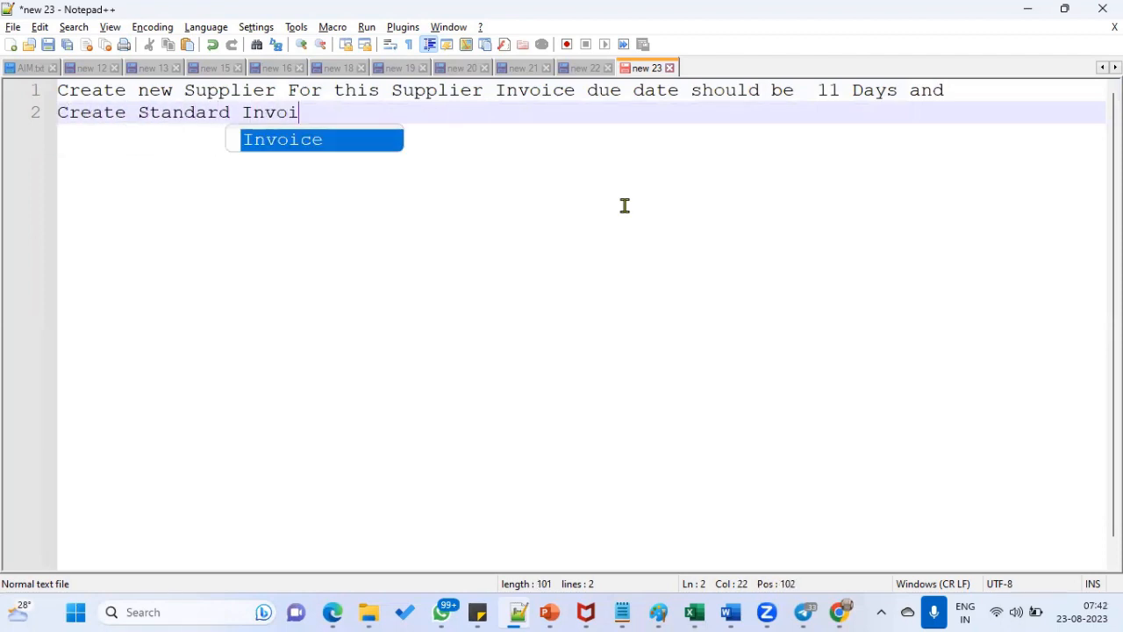
text(ce Make)
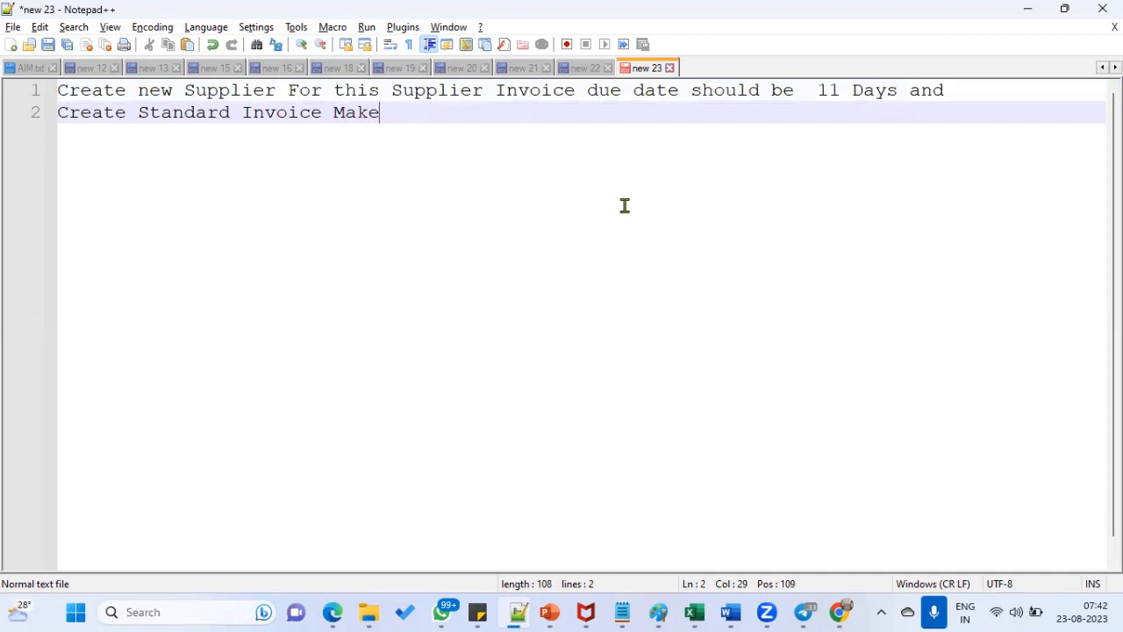
text( Multiple Payme)
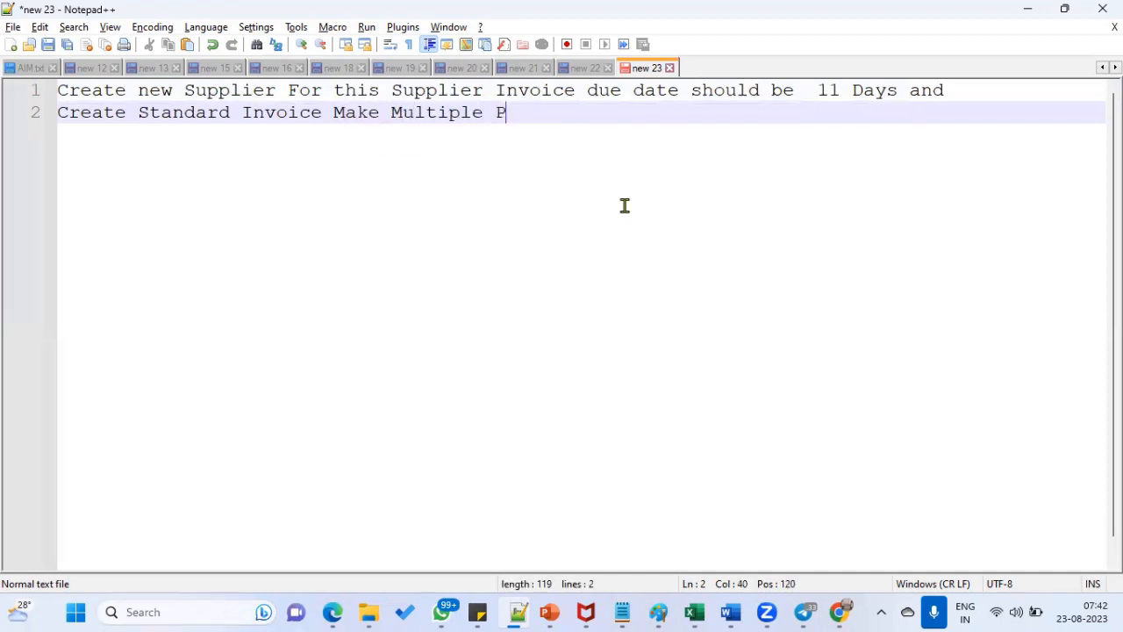
key(BackSpace)
key(BackSpace)
key(BackSpace)
key(BackSpace)
key(BackSpace)
text(Instl)
key(BackSpace)
text(allment)
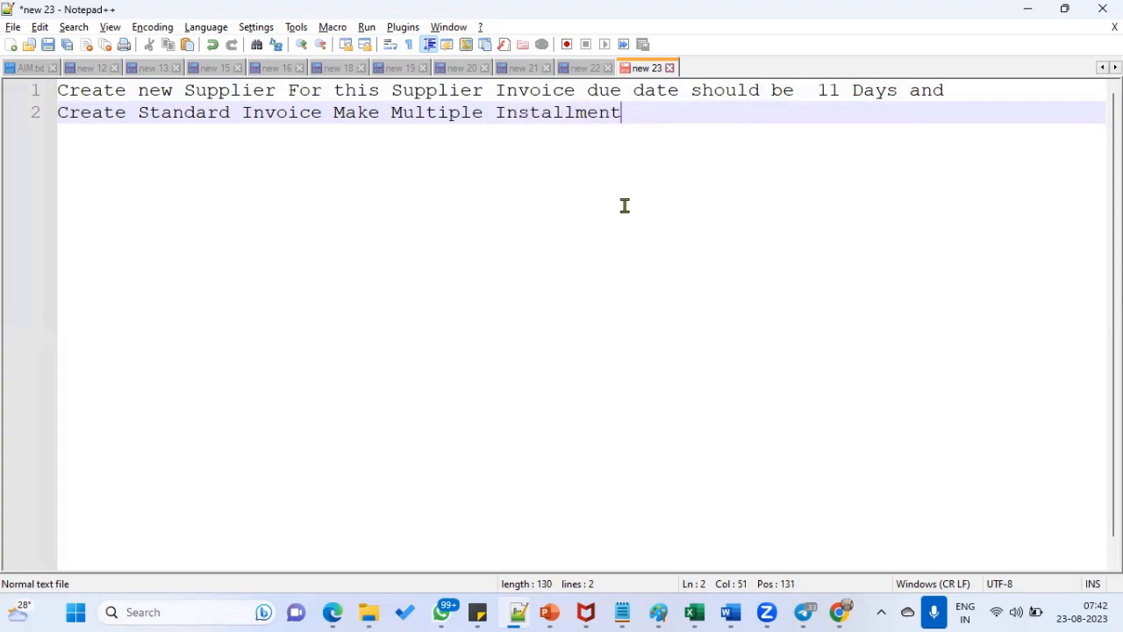
text(s 70% , 30%)
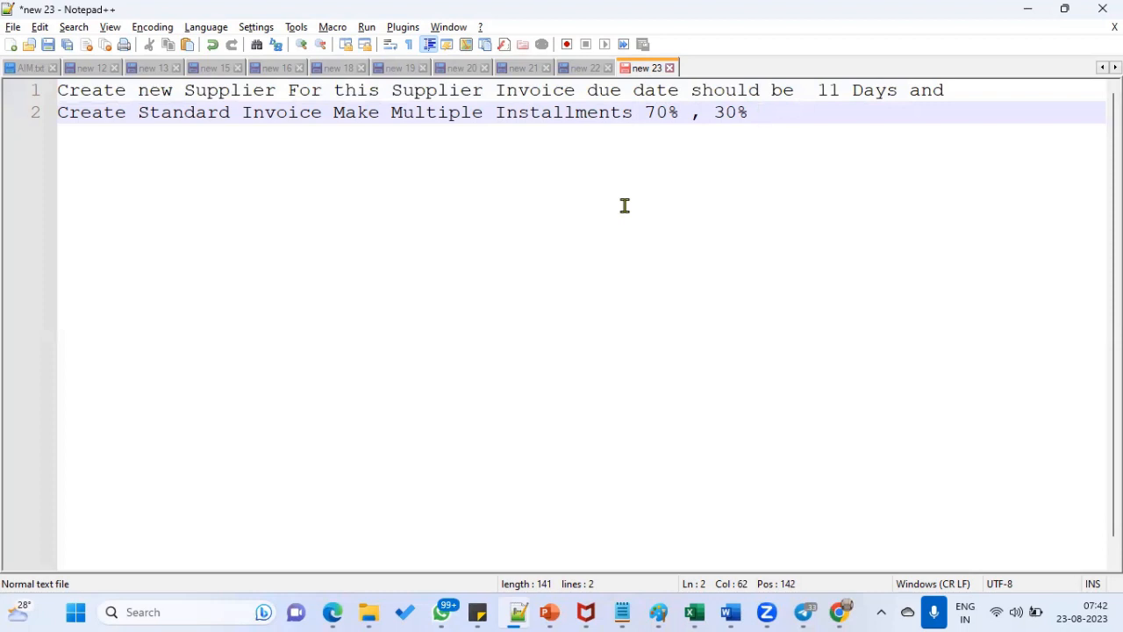
key(Return)
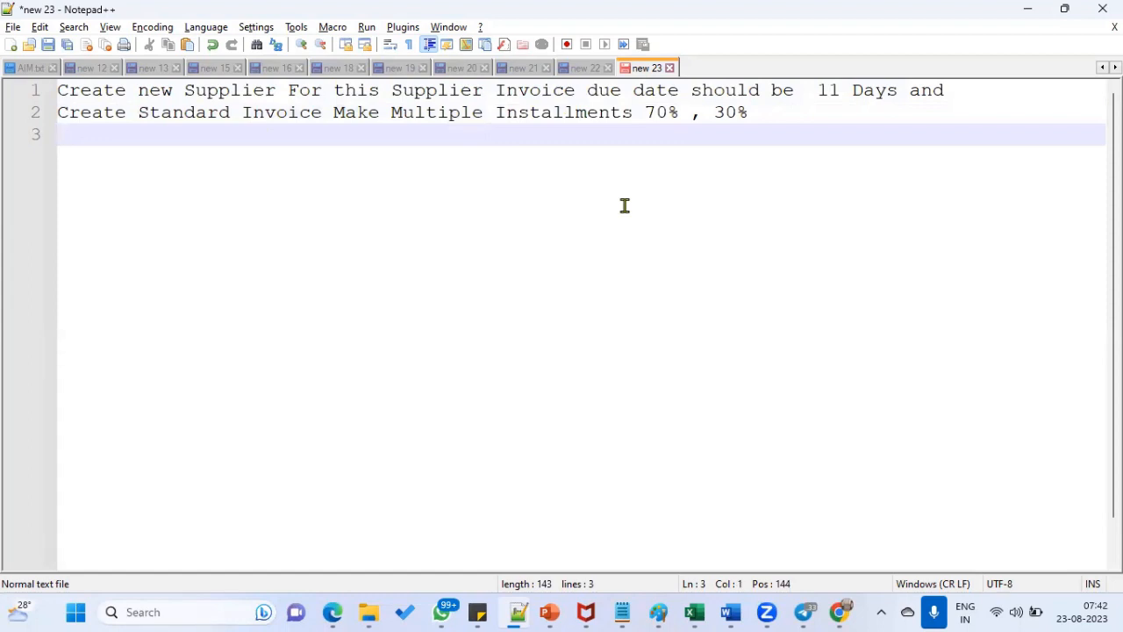
- Add the line 'Run Report Supplier Invoice report.' followed by blank lines
text(Run Report )
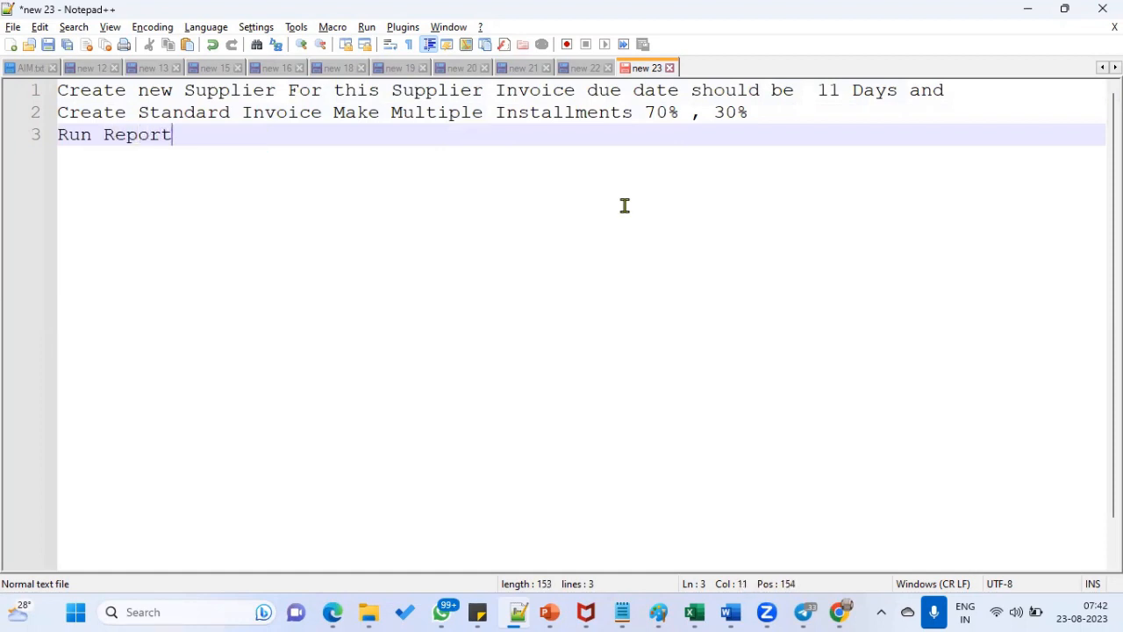
text(Suppli)
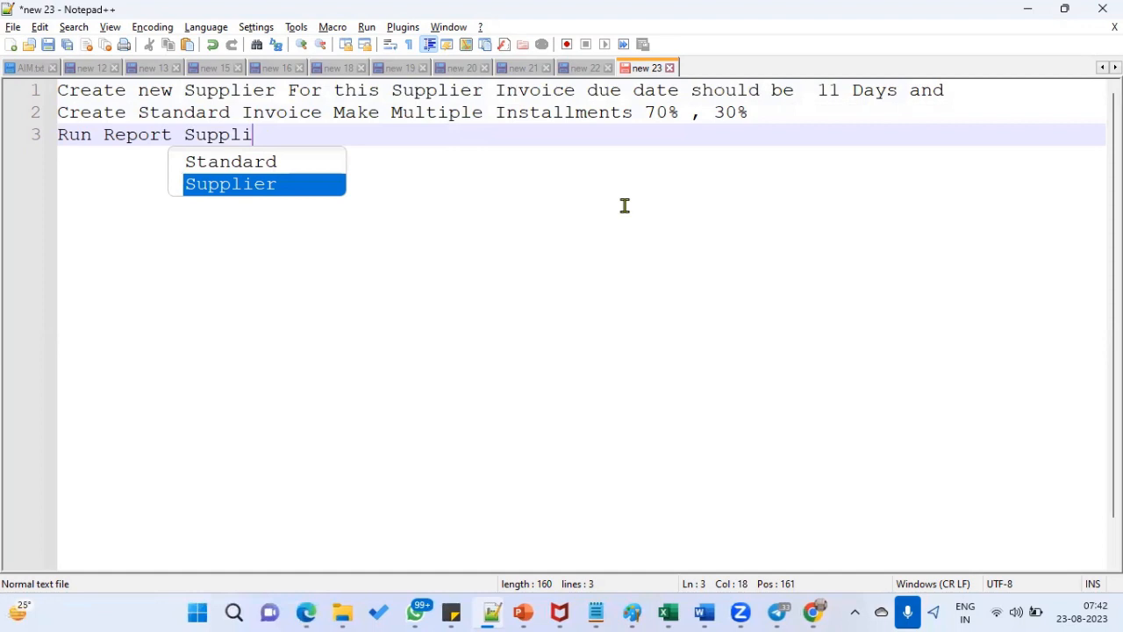
key(Return)
key(Return)
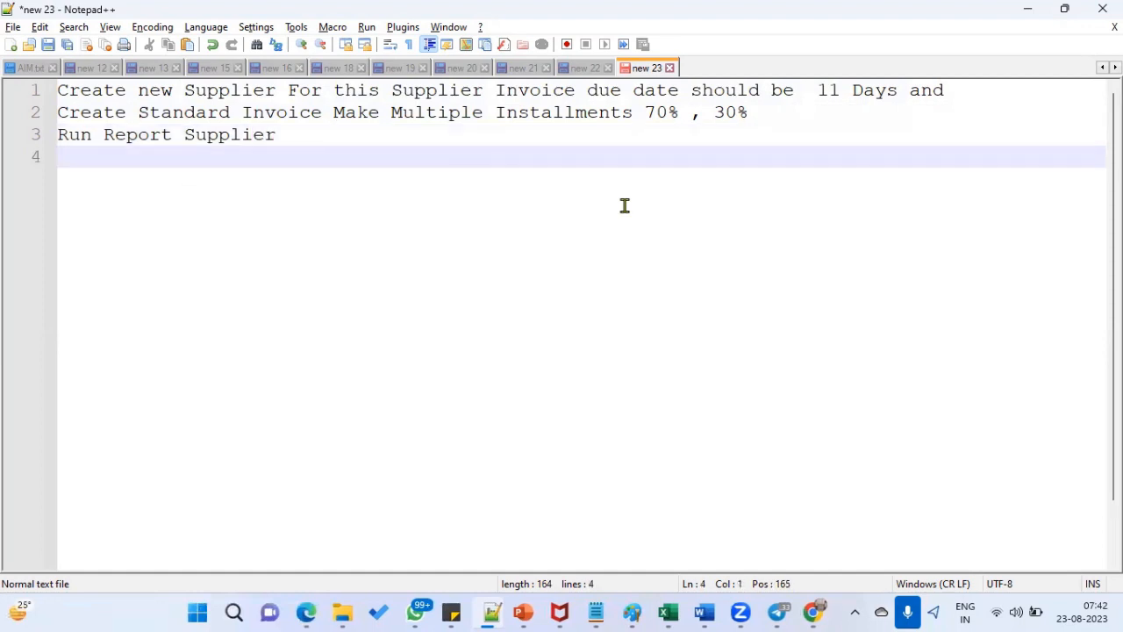
key(BackSpace)
text(In)
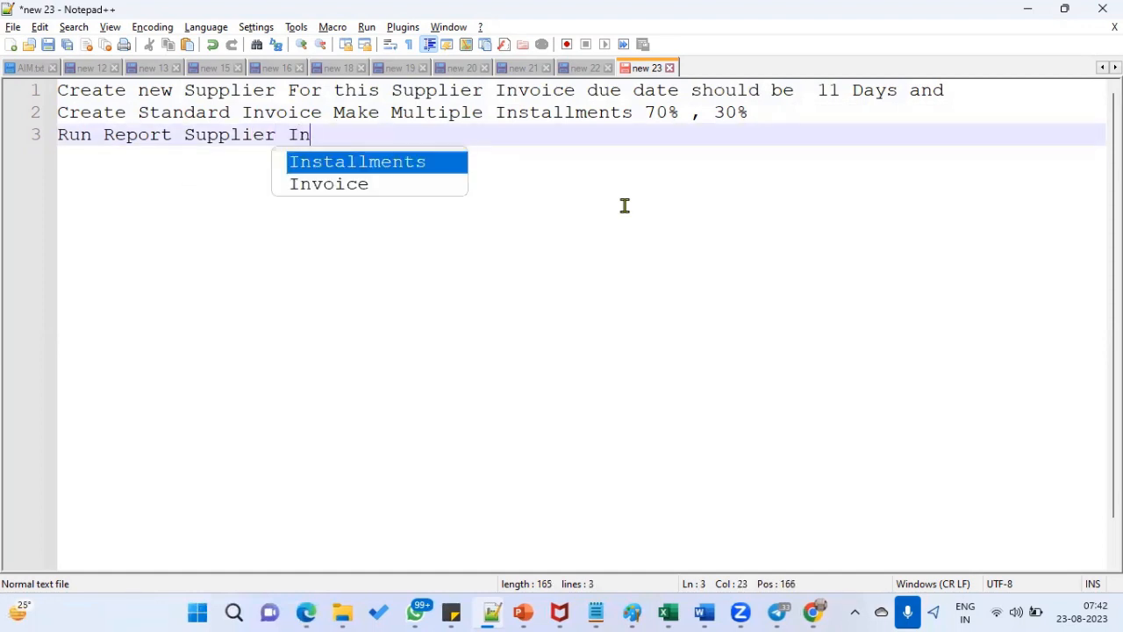
text(voice report.)
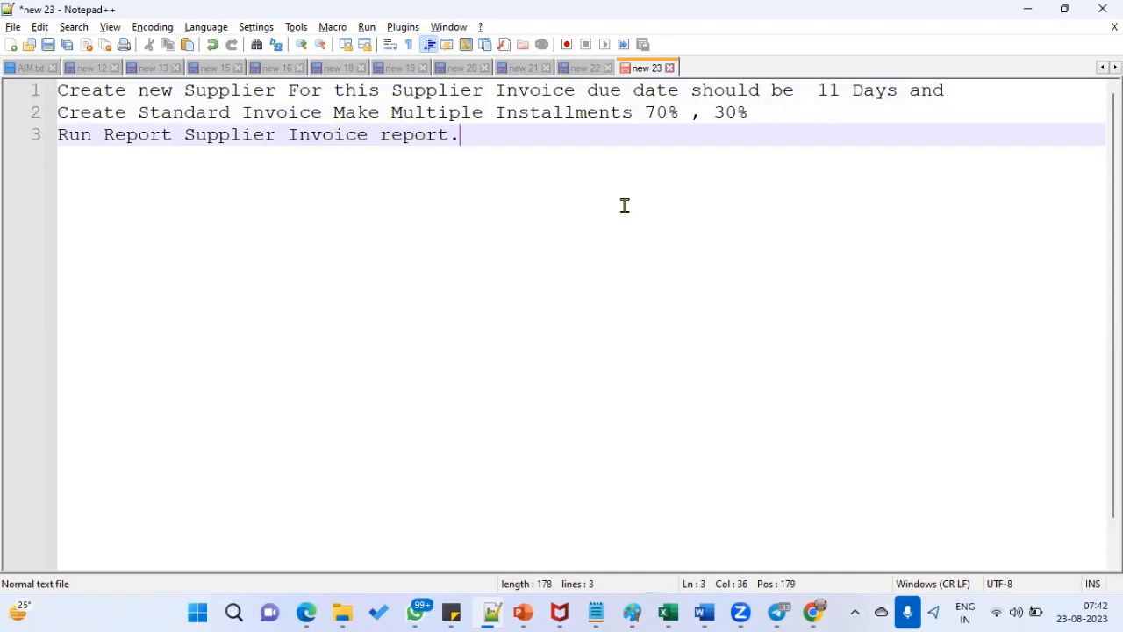
key(Return)
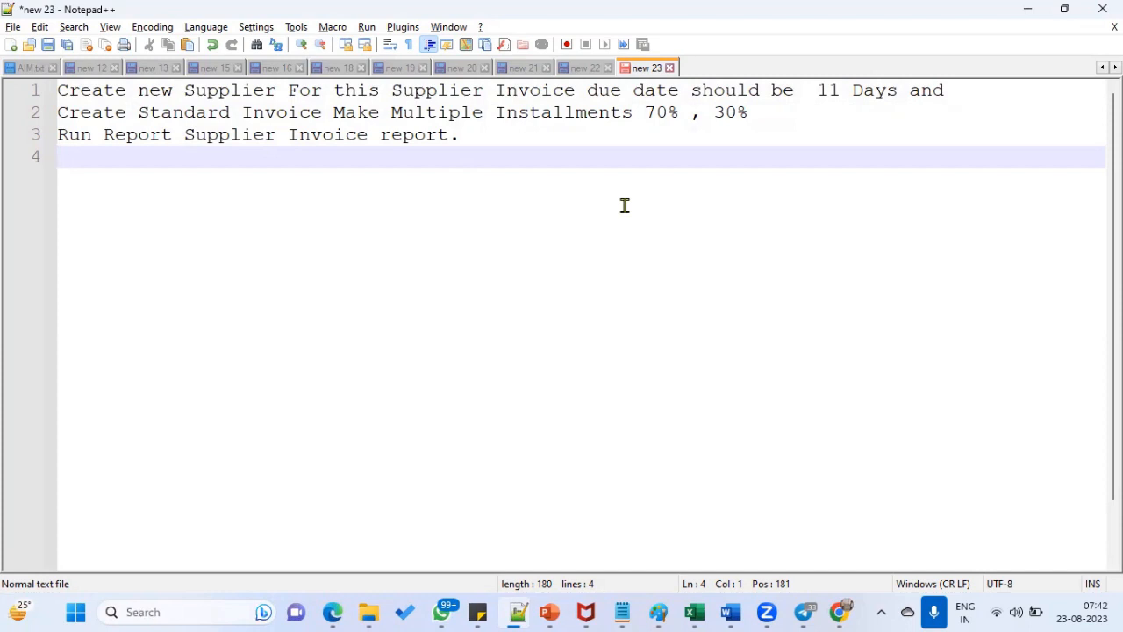
key(Return)
key(Return)
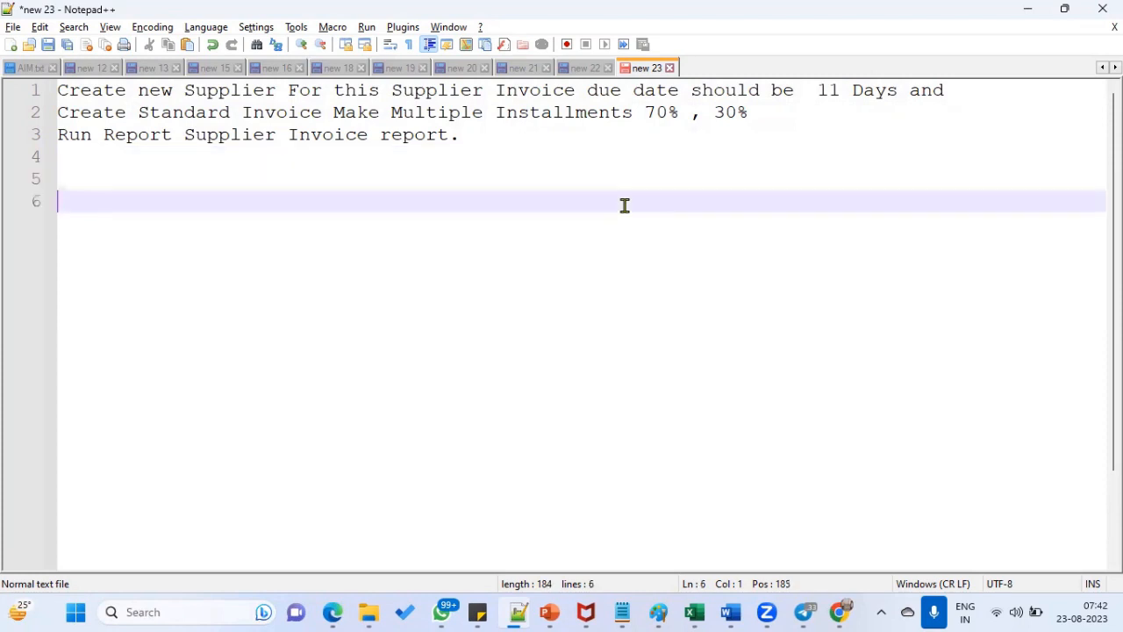
- List US1 Legal Entity, US1 Business Unit and US Primary Ledger on separate lines
text(US1 Legal Entity)
key(Return)
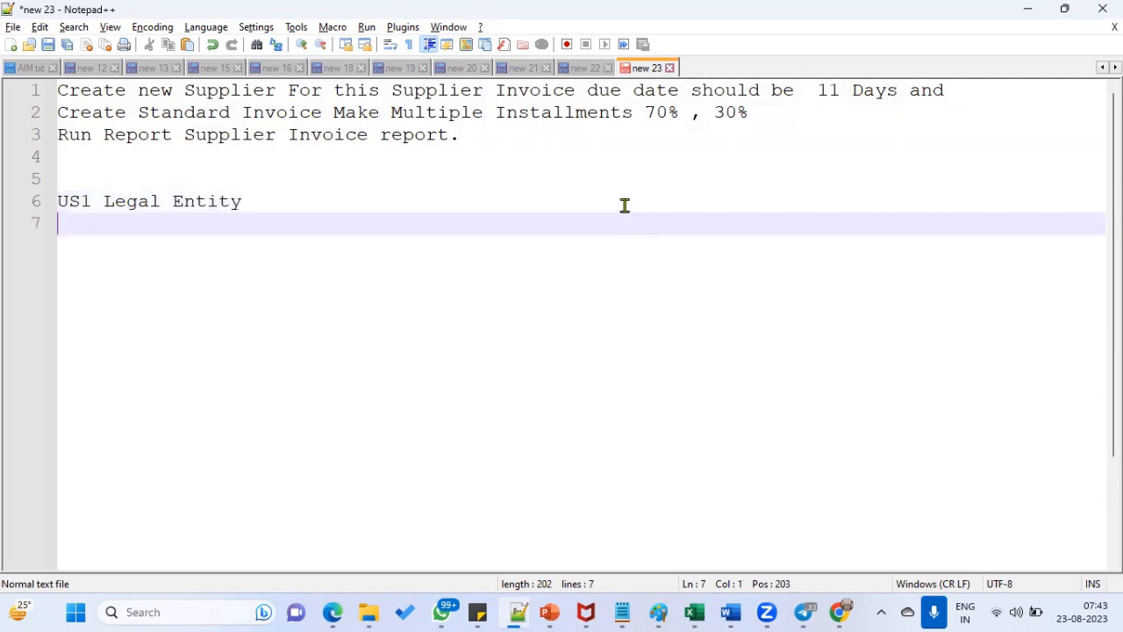
text(US1 Business Unit)
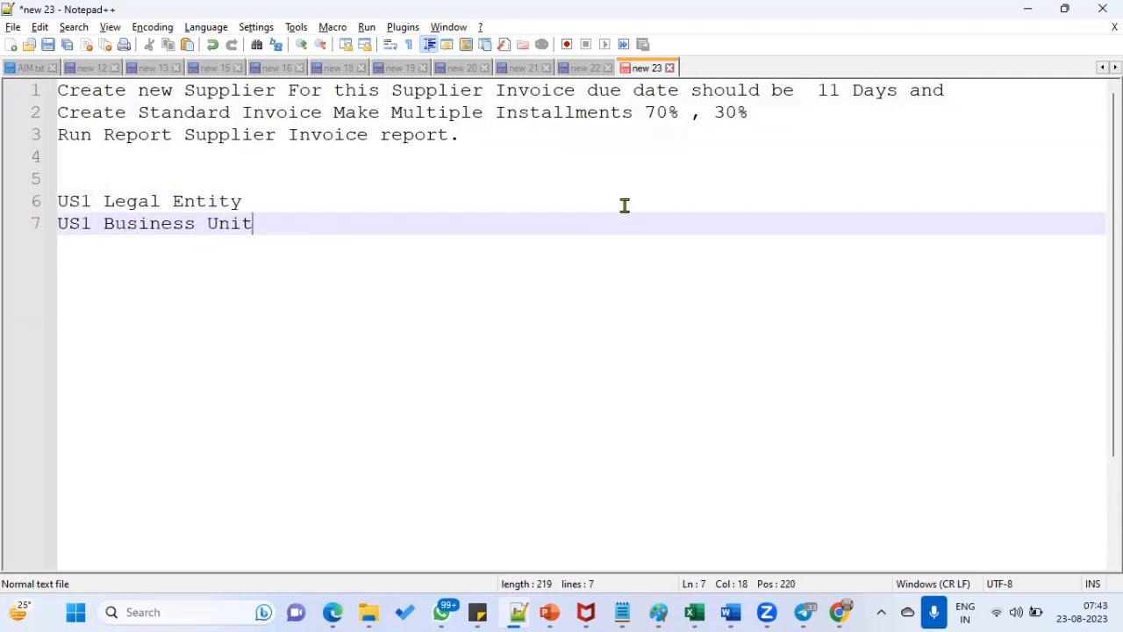
key(Return)
text(US )
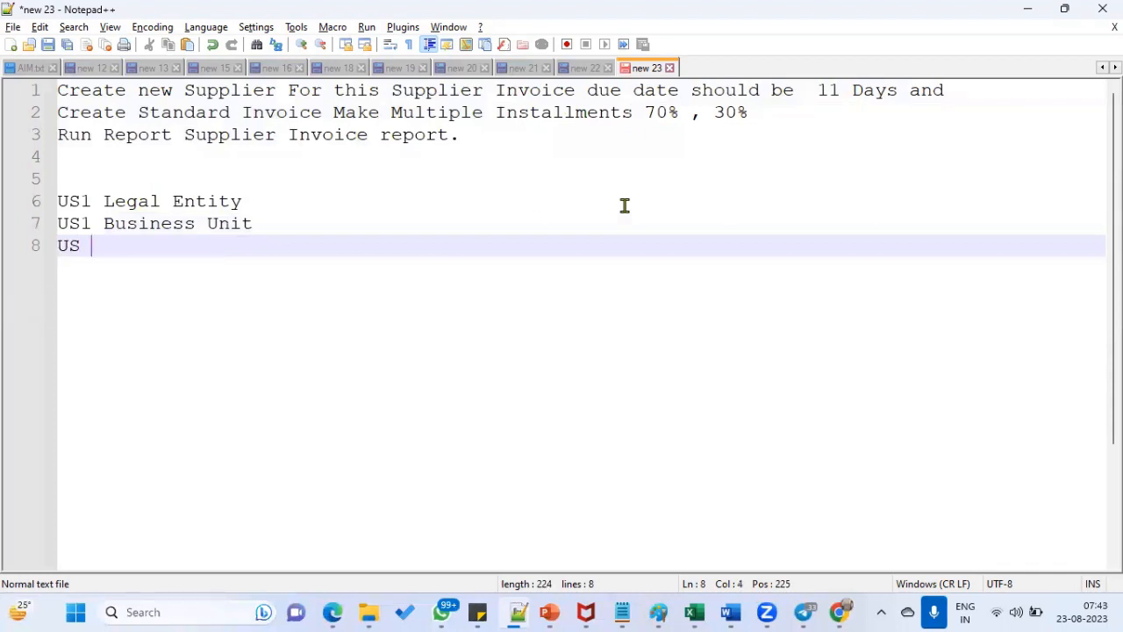
text(Primary Le)
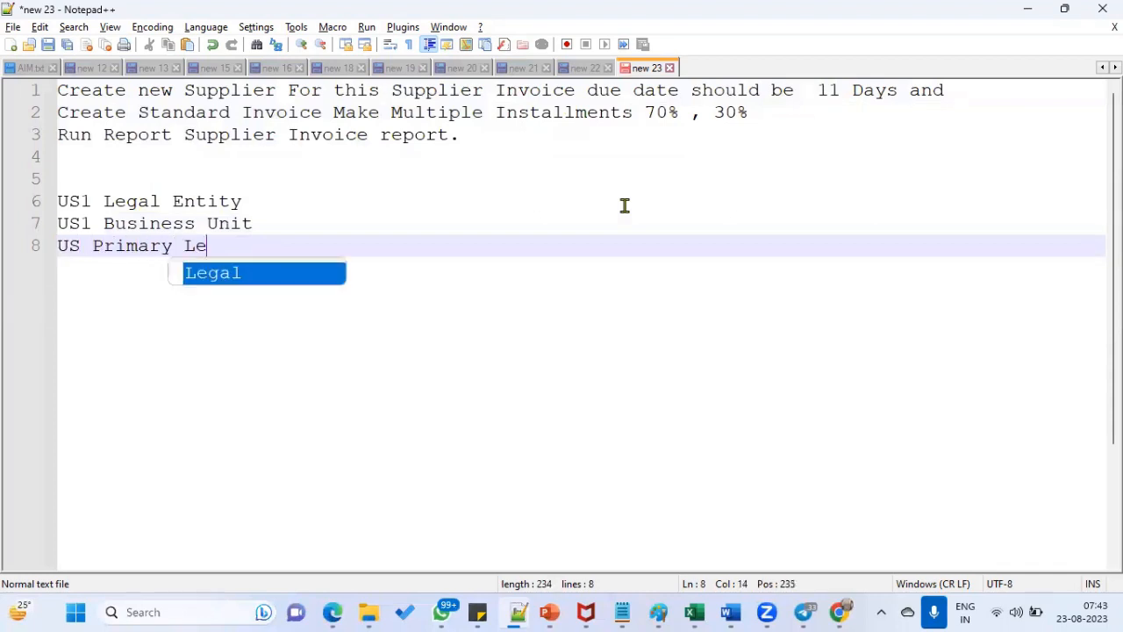
text(dger)
key(Return)
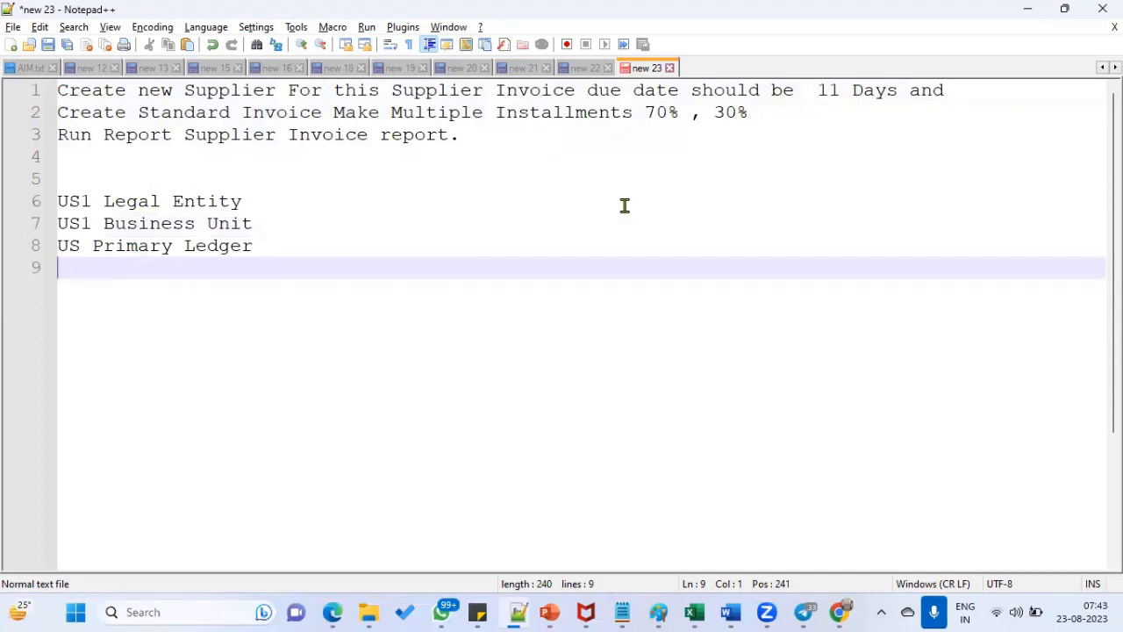
key(Return)
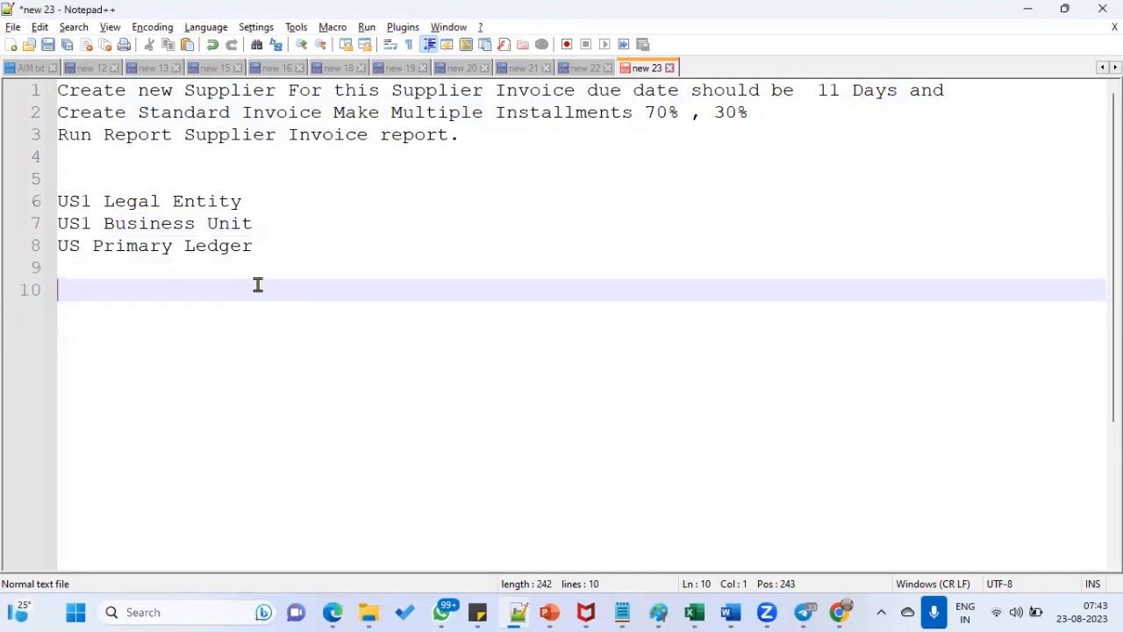
- Start the numbered plan with '1.Hire Emp LE , Business Unit'
text(1.Hire Emp)
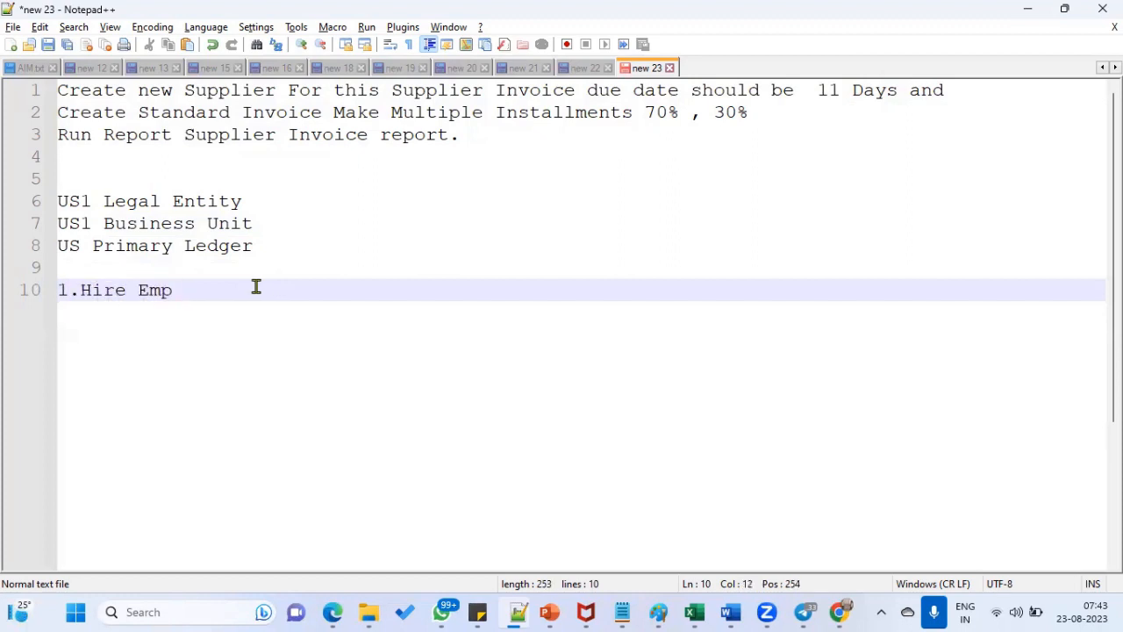
text(LE , BU)
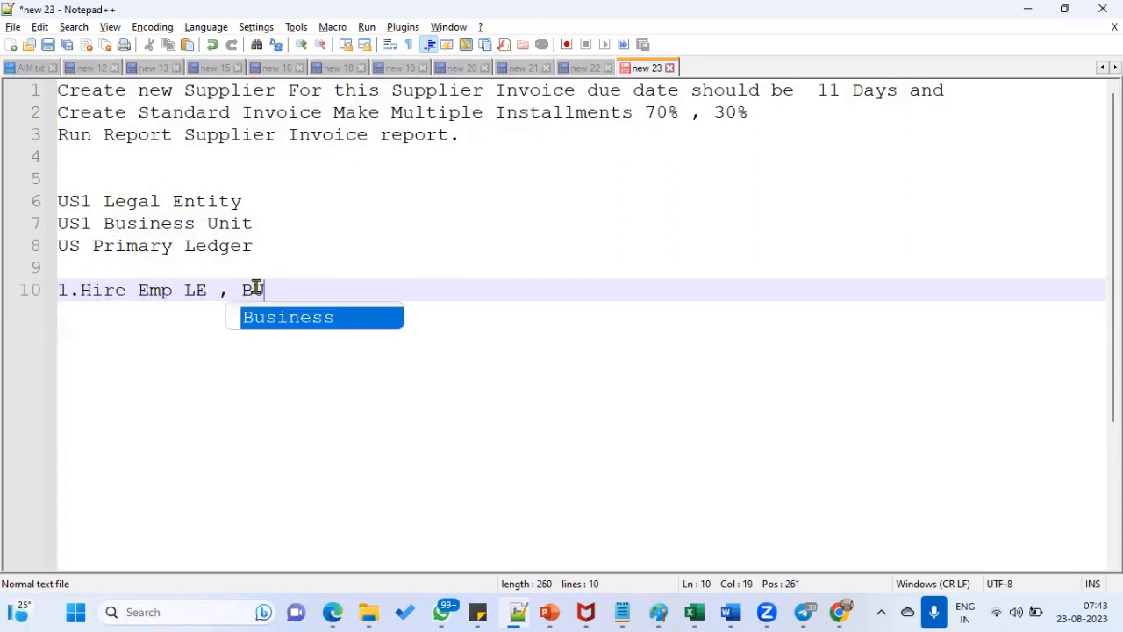
key(Return)
key(Return)
key(BackSpace)
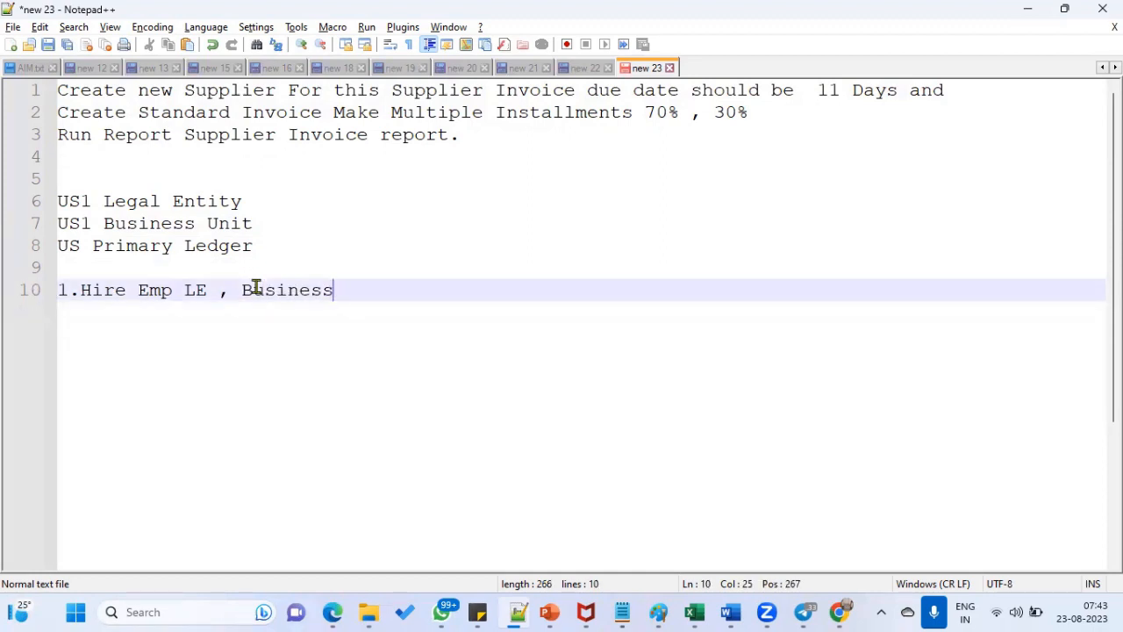
text(Unit)
key(Return)
key(Return)
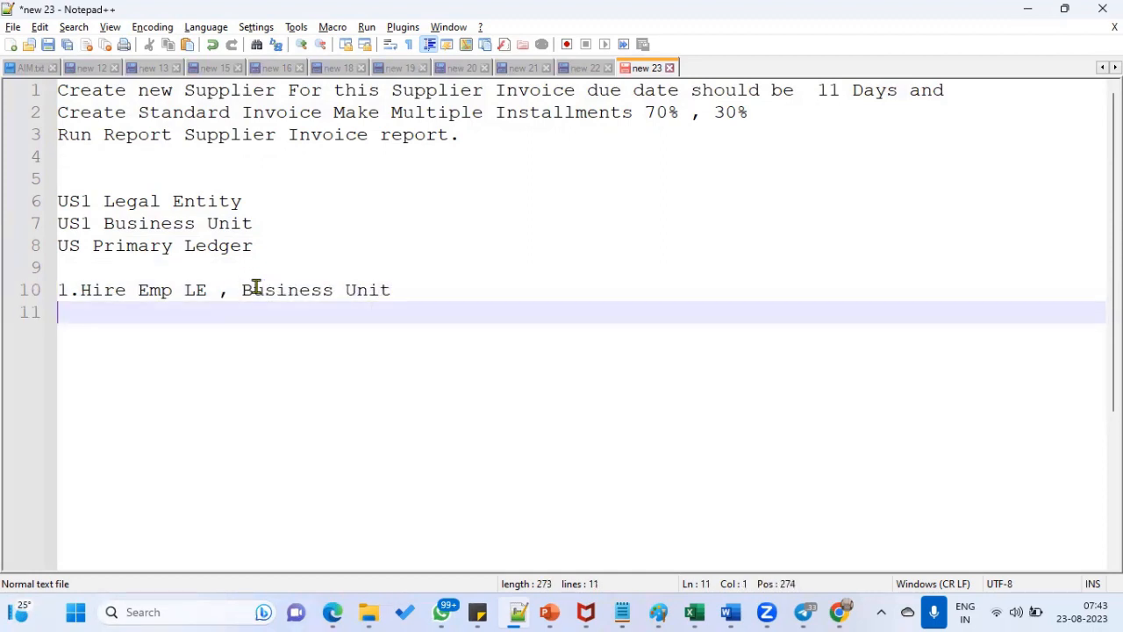
- Insert '2.Make This Emp as Buyer' and renumber the Supplier Manager role step to 3
text(2.Add Rol)
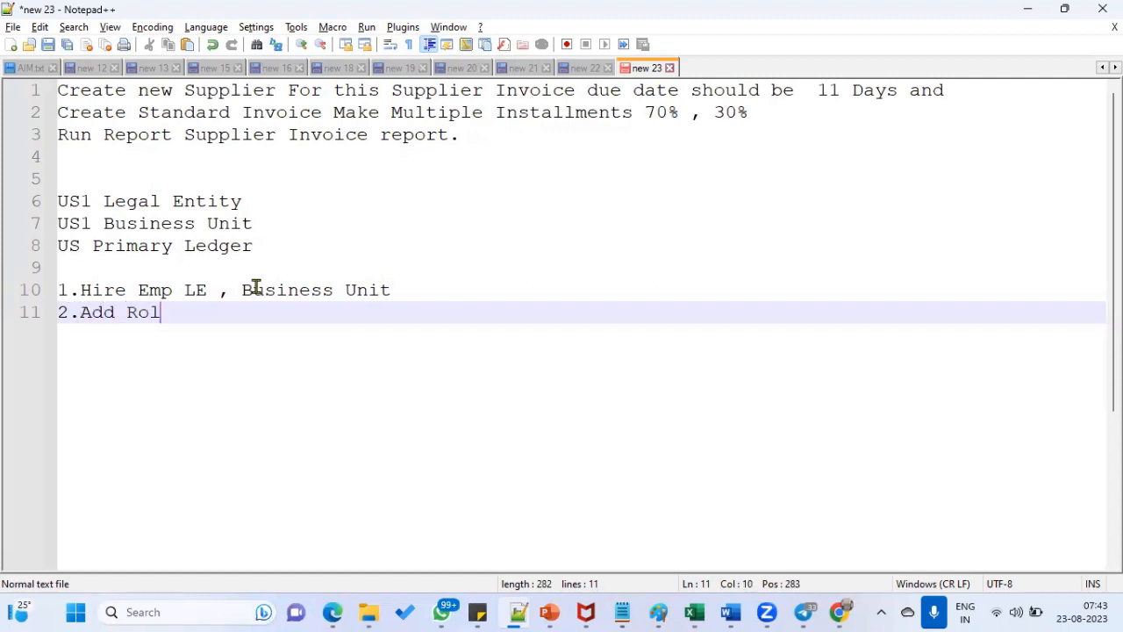
text(e Supplier )
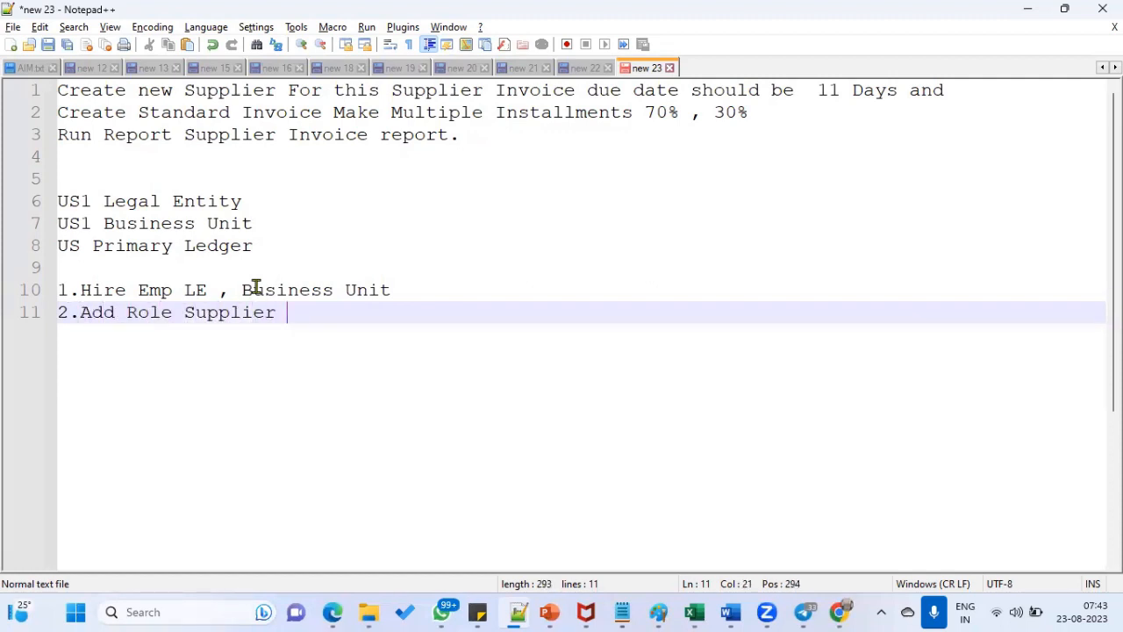
text(Manager)
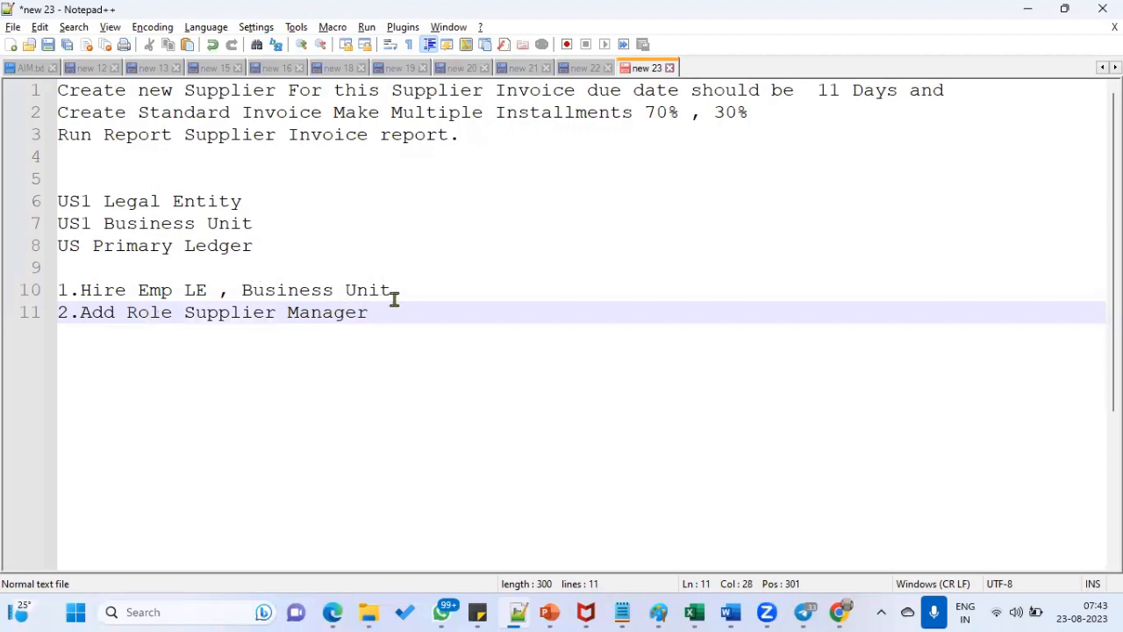
click(424, 289)
key(Return)
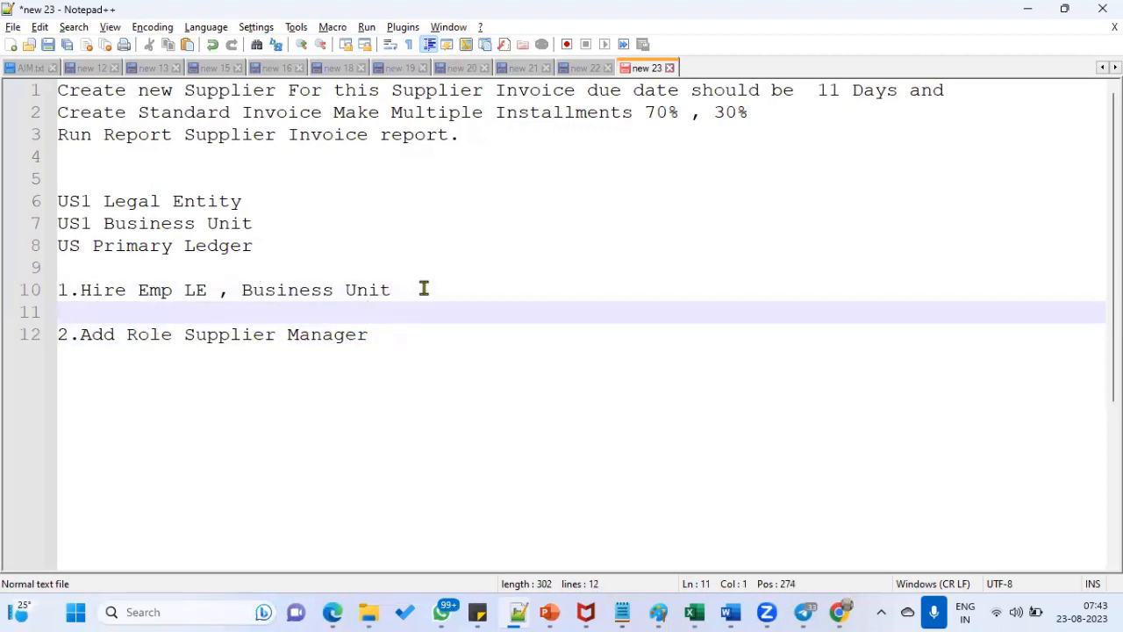
text(2.Mak)
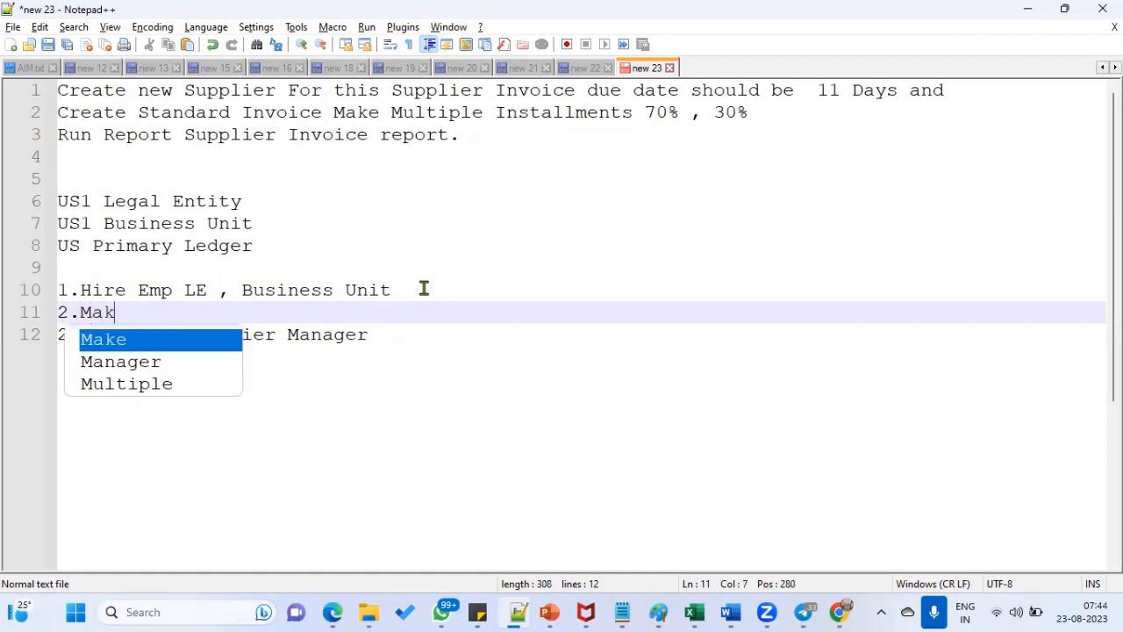
text(e This Emp)
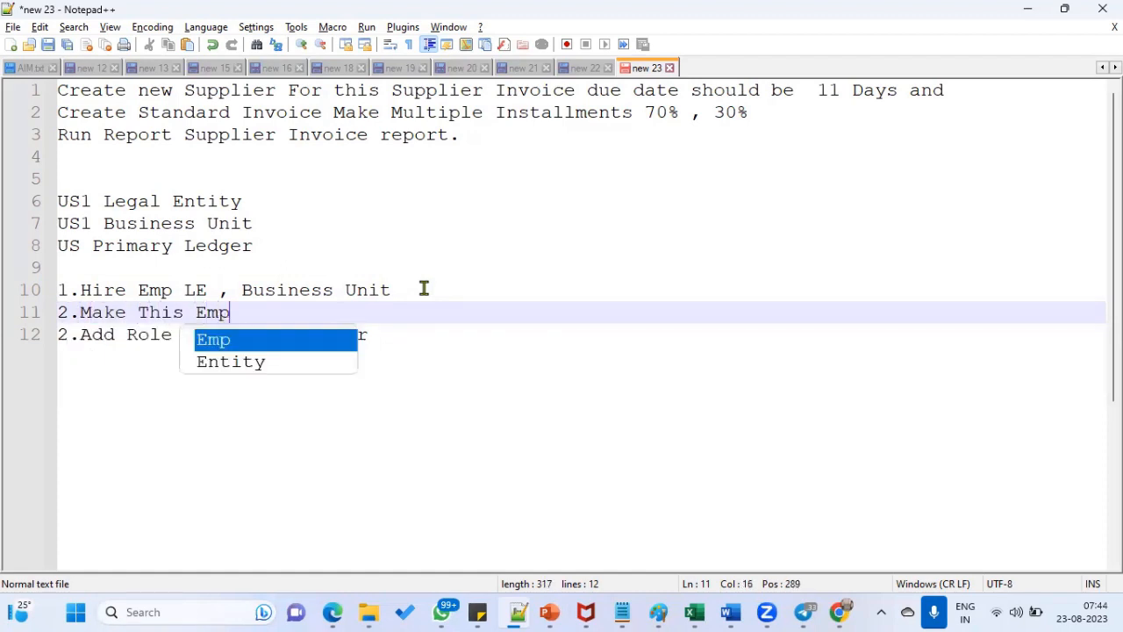
text( as  Buyer)
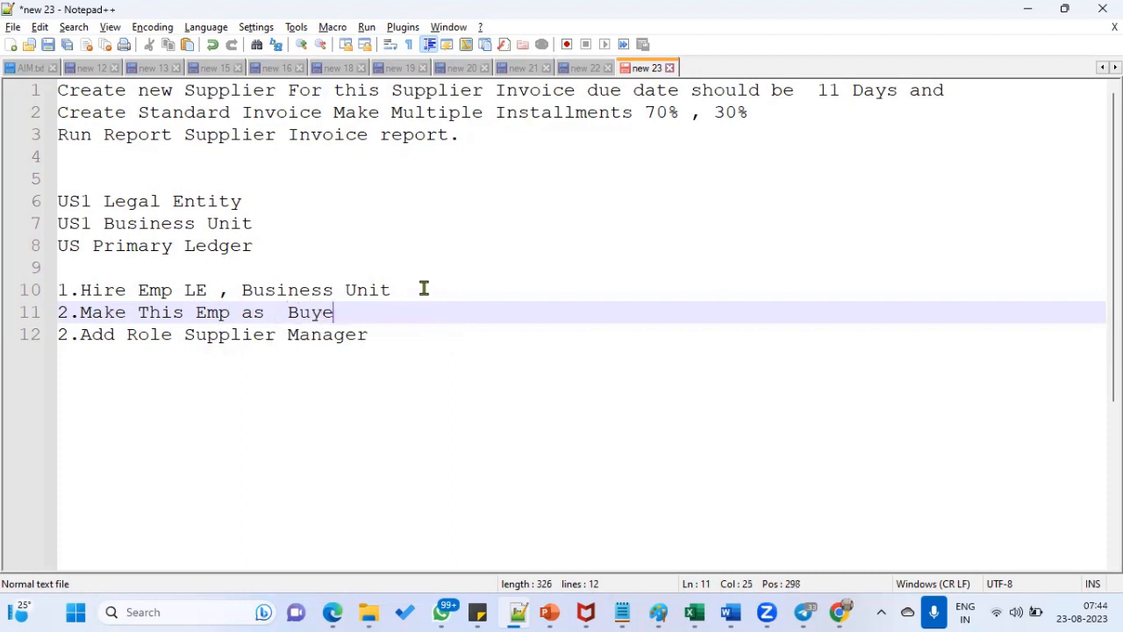
click(71, 334)
key(BackSpace)
text(3)
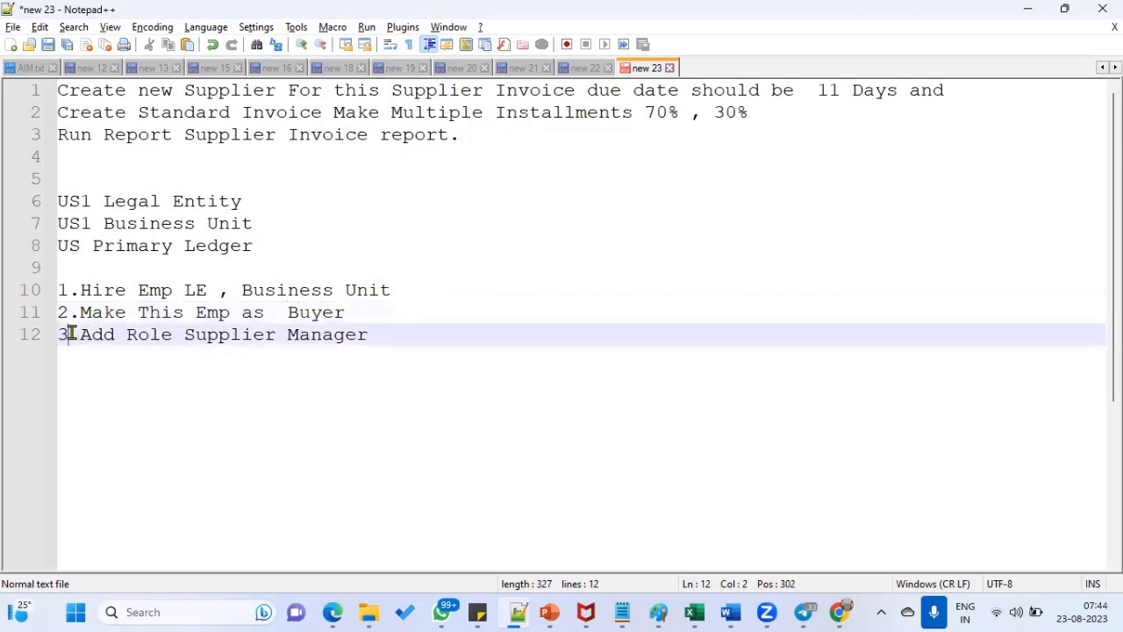
- Add step '4.Create Supplier,site' and begin step 5
click(400, 338)
key(Return)
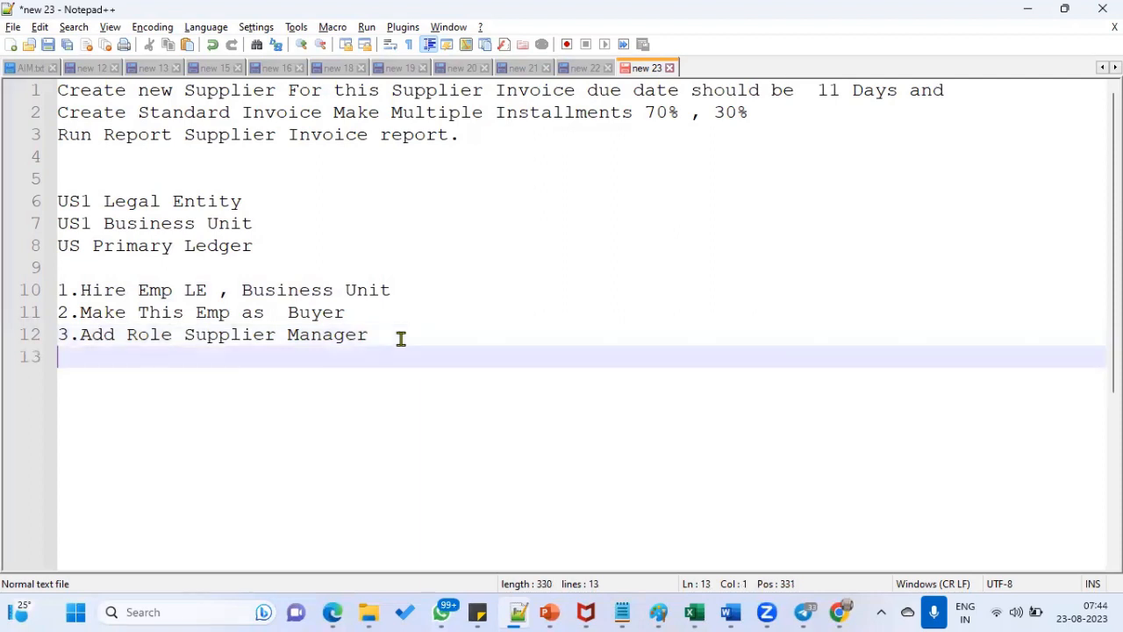
text(4.Cre)
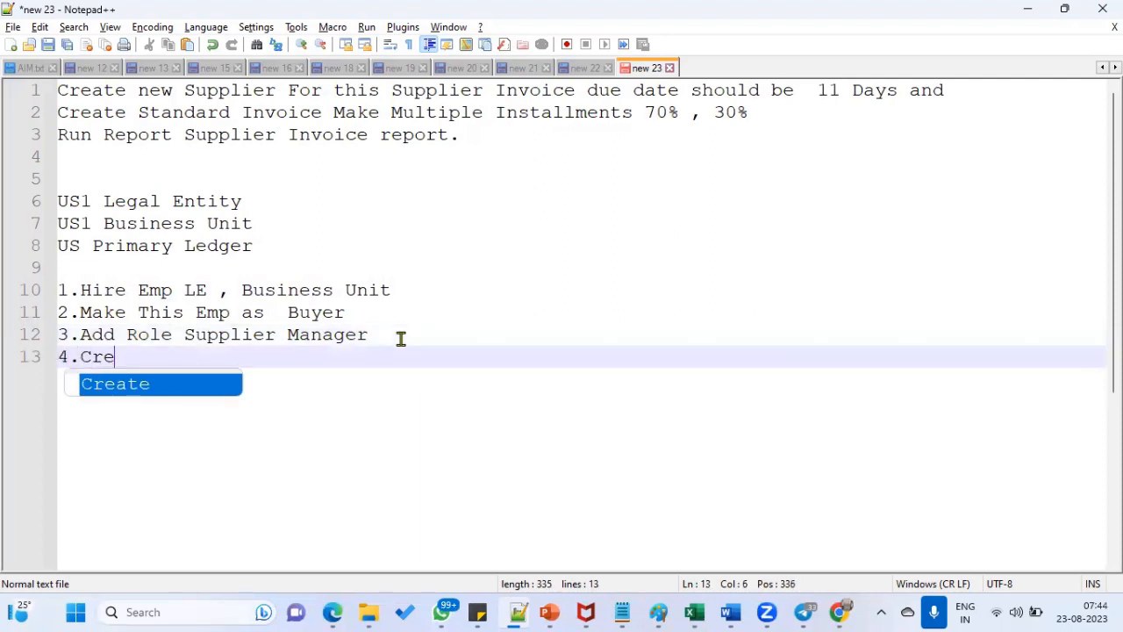
text(ate Supplier)
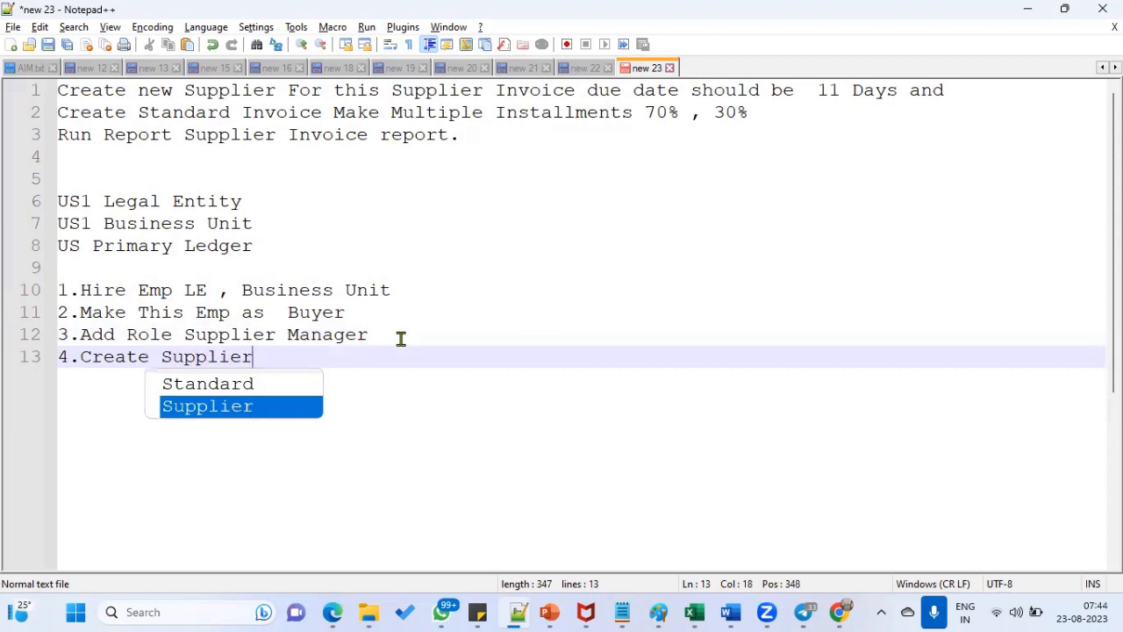
text(,site)
key(Return)
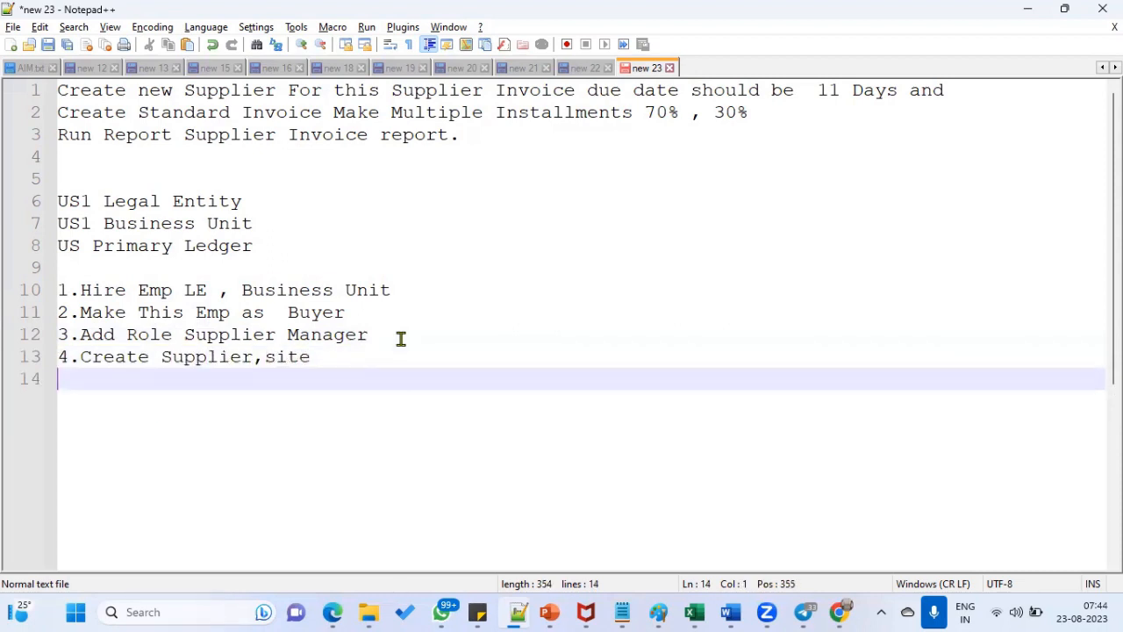
text(5.)
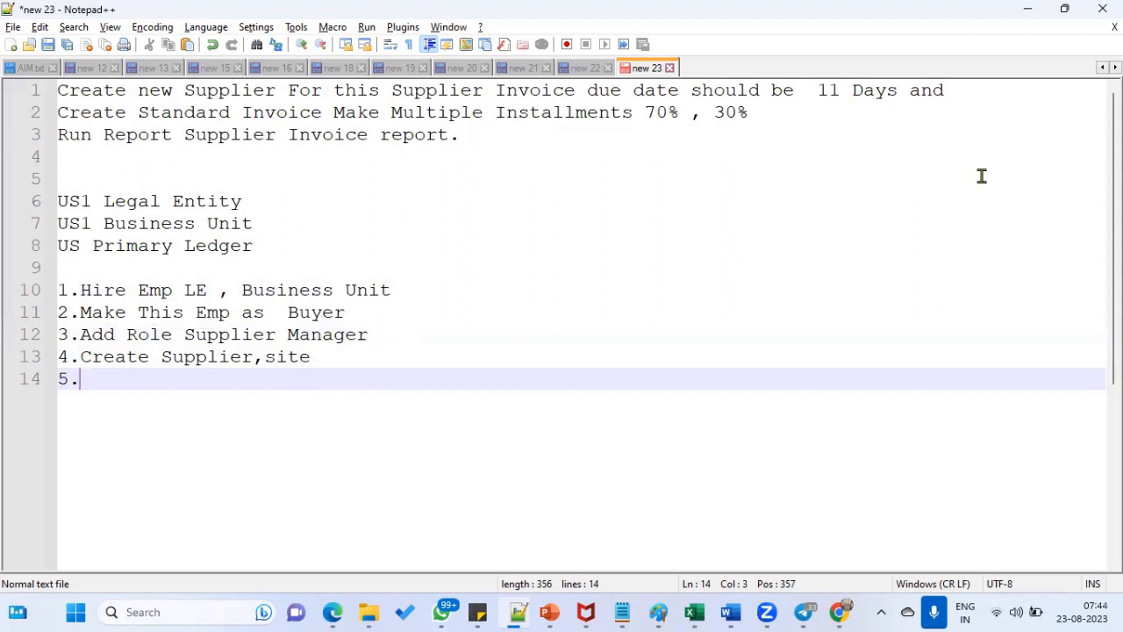
- Remove the empty line between steps 2 and 3 in the plan
click(824, 90)
drag(824, 91, 895, 90)
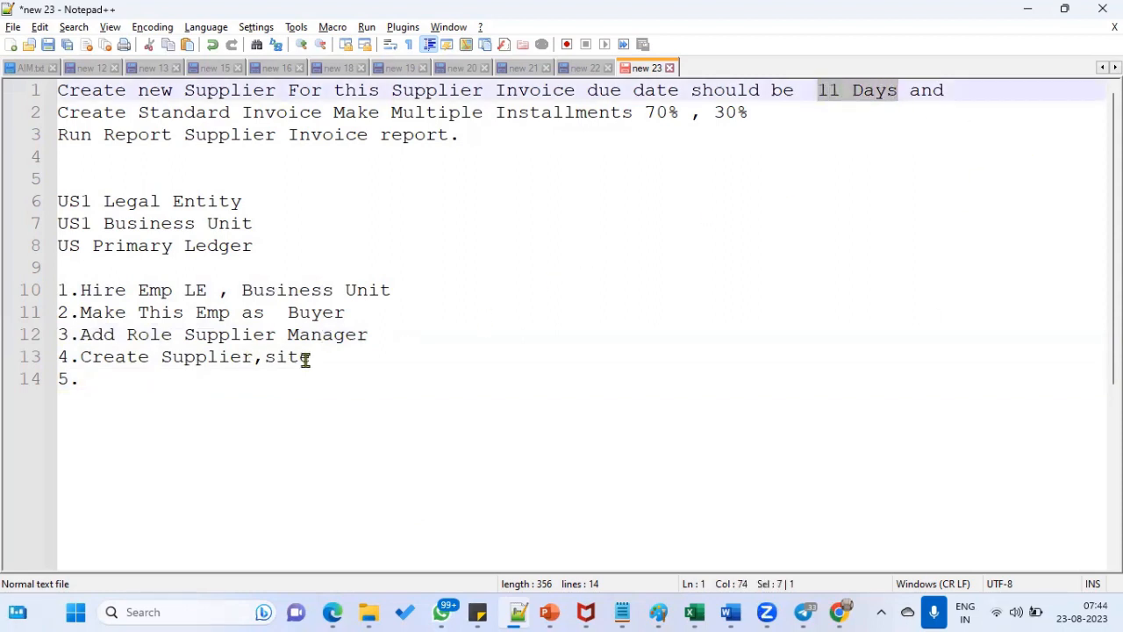
click(376, 309)
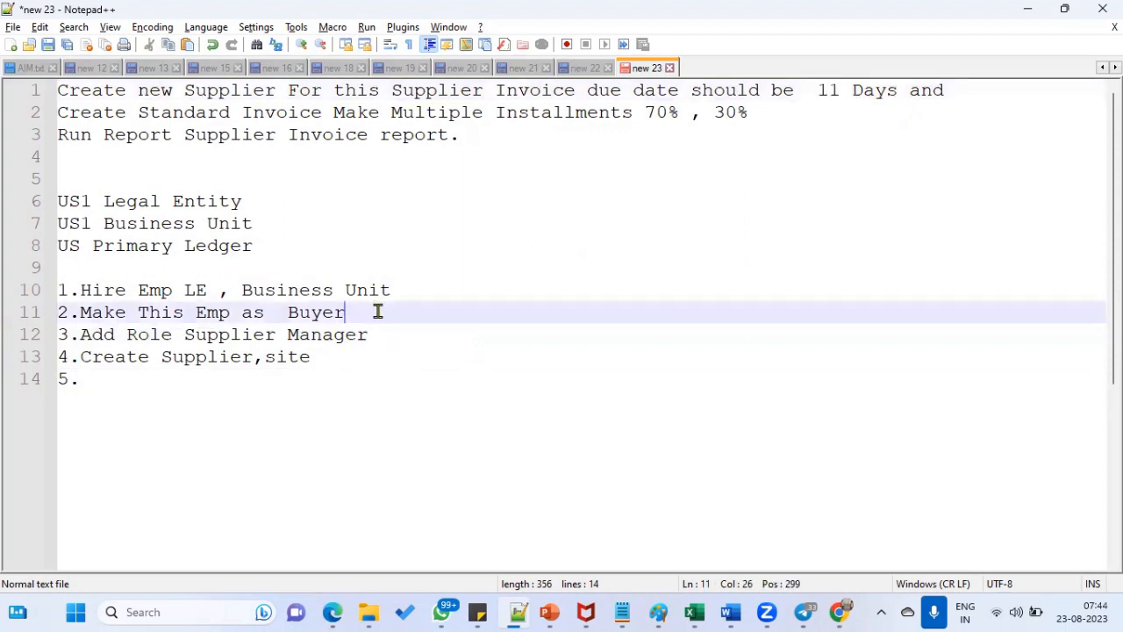
key(Return)
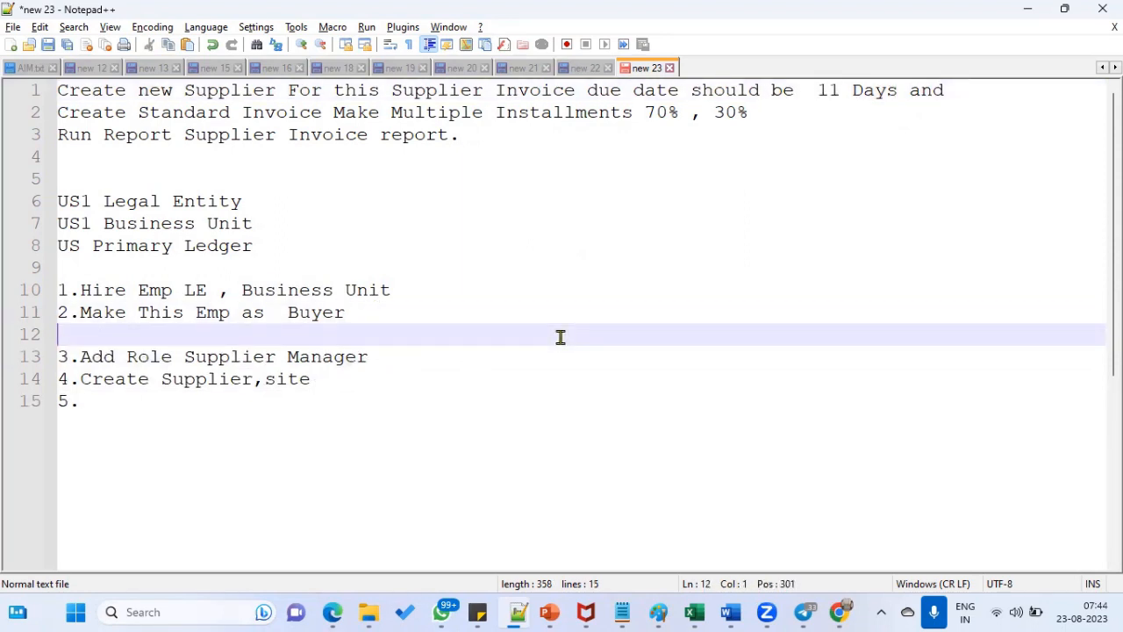
key(Delete)
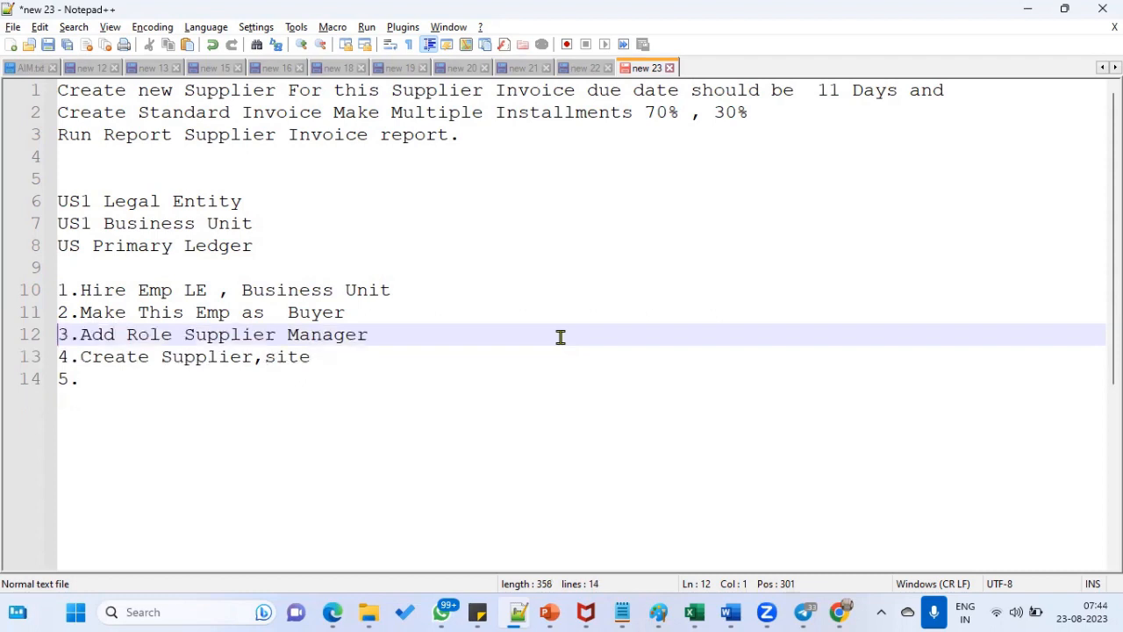
click(232, 378)
text(Crea)
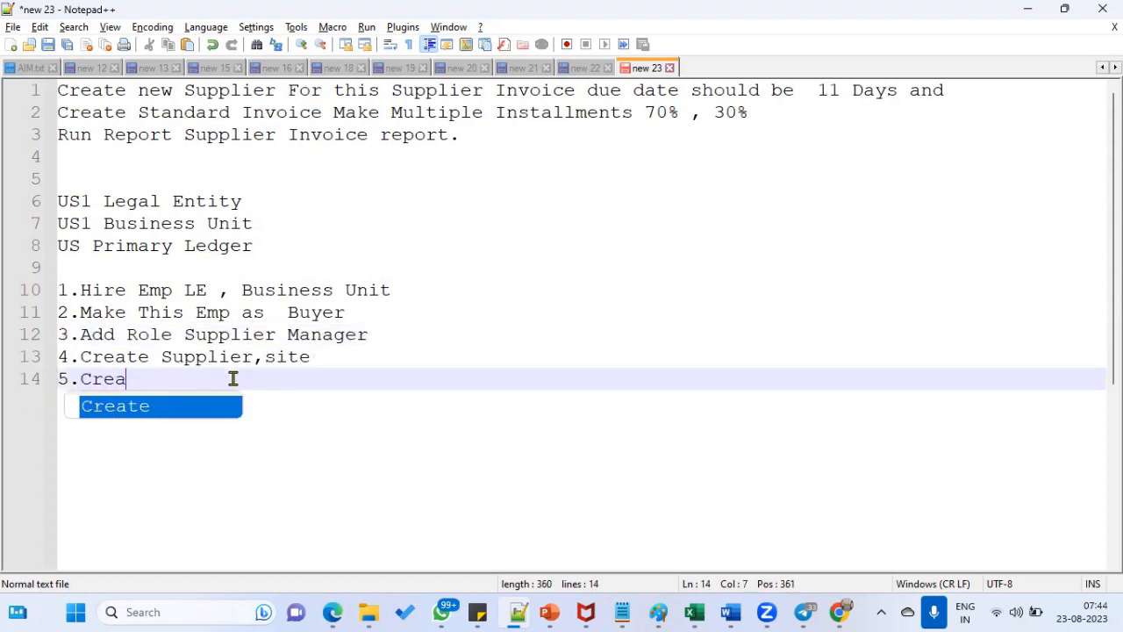
text(te Payment )
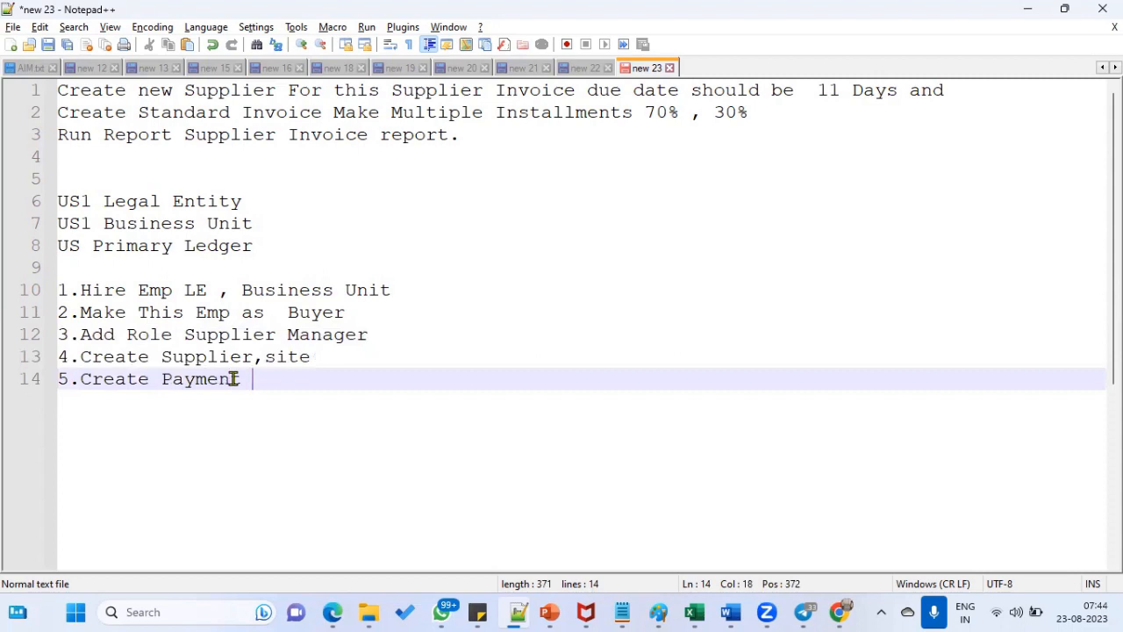
text(Term a)
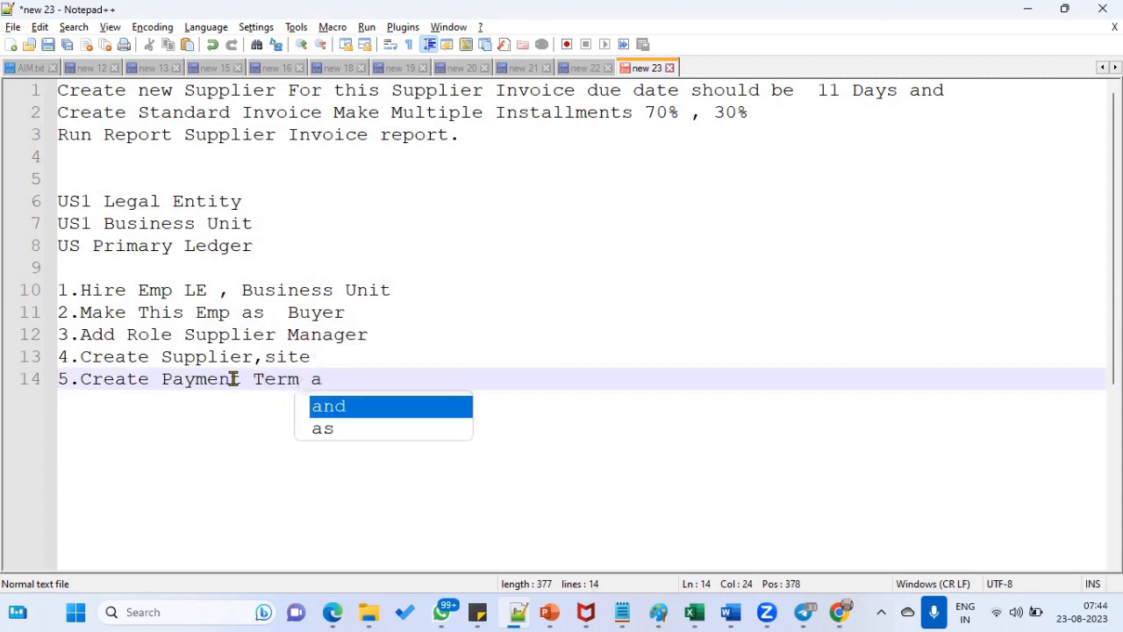
key(BackSpace)
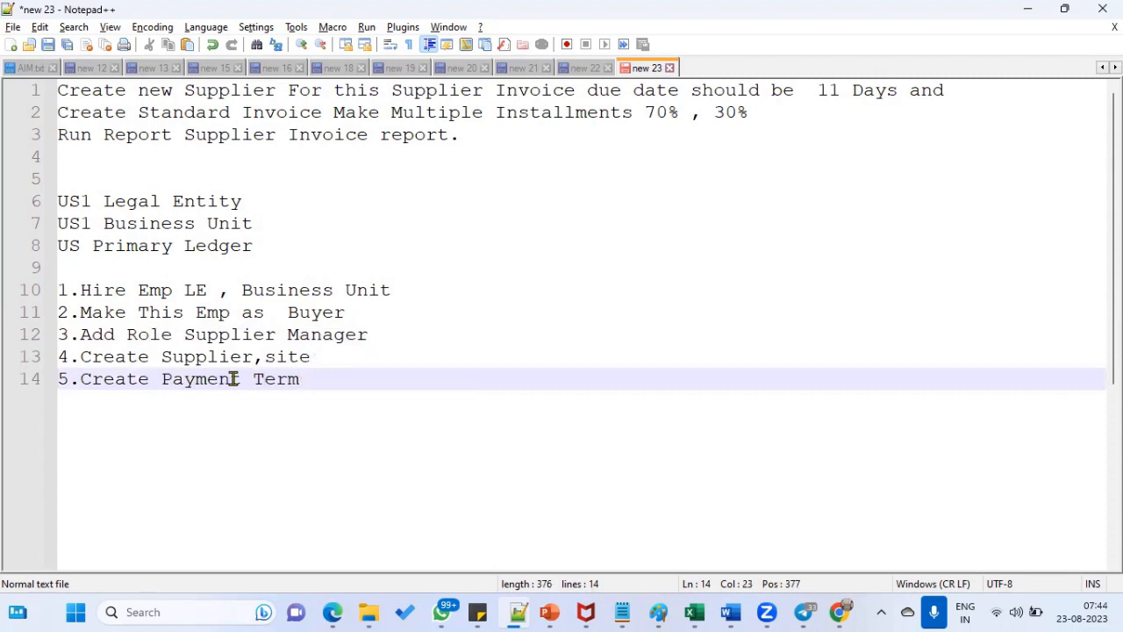
text(& Update Pa)
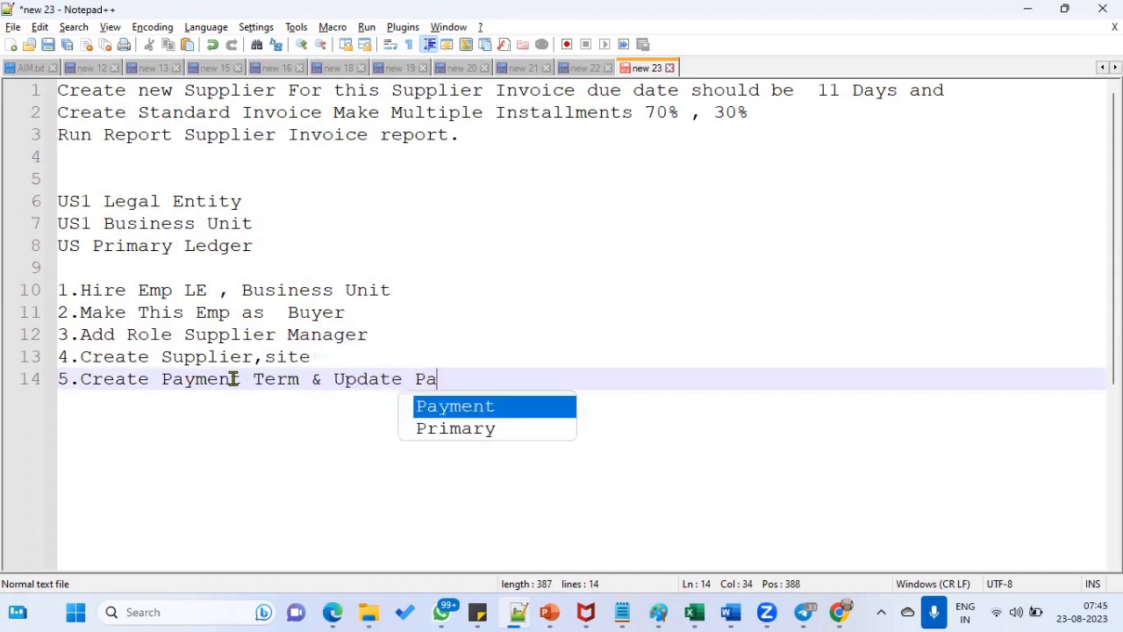
text(yment Term)
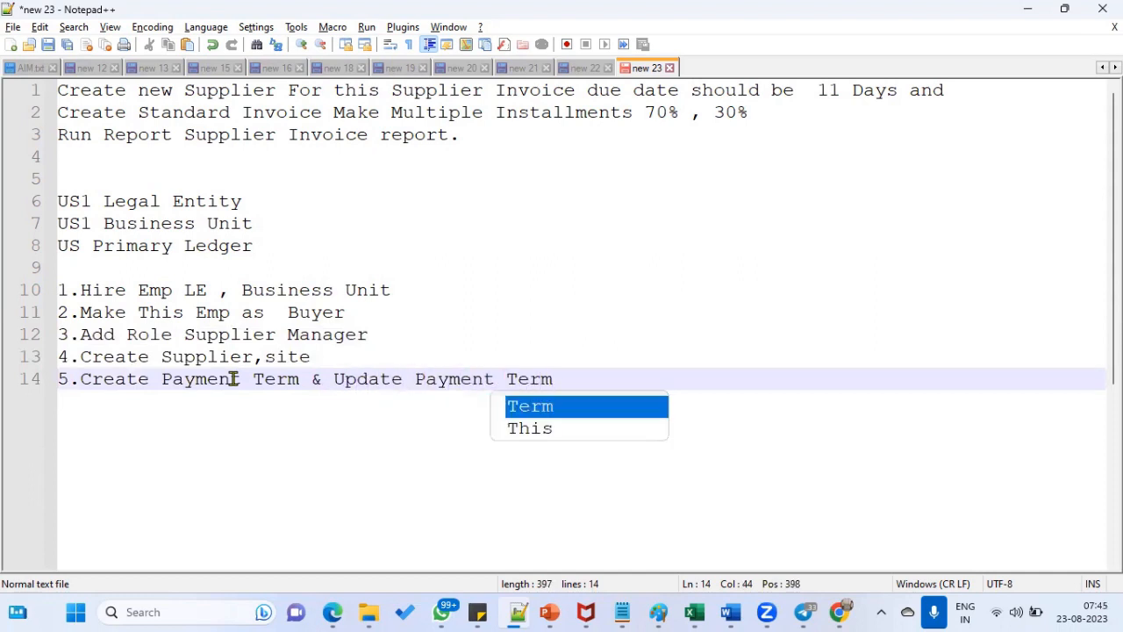
text( @)
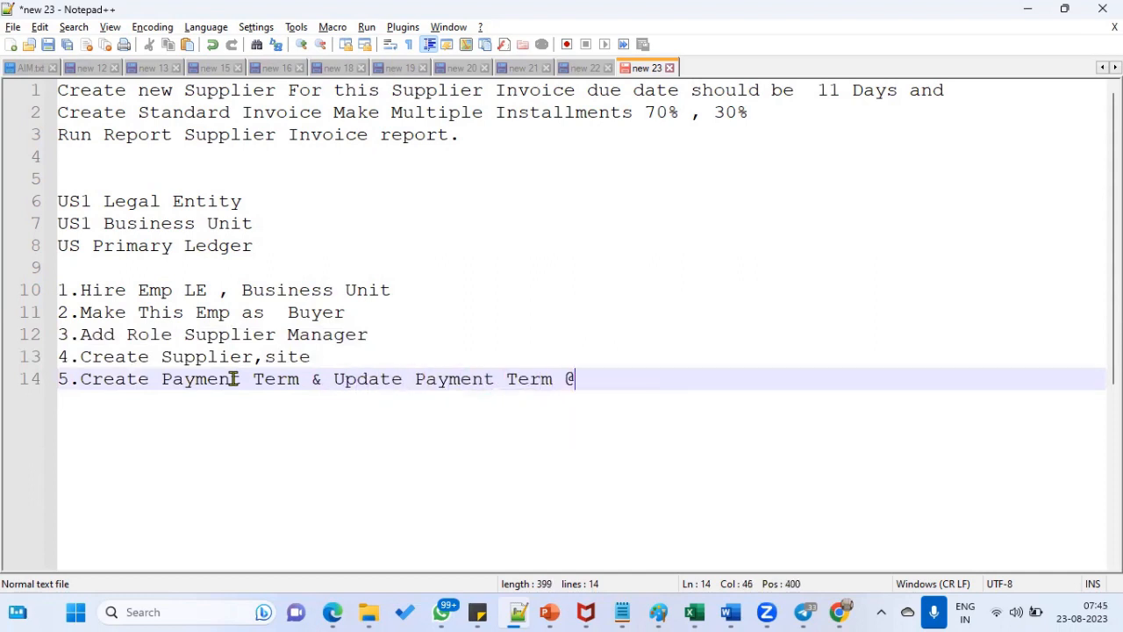
text(Supplier site )
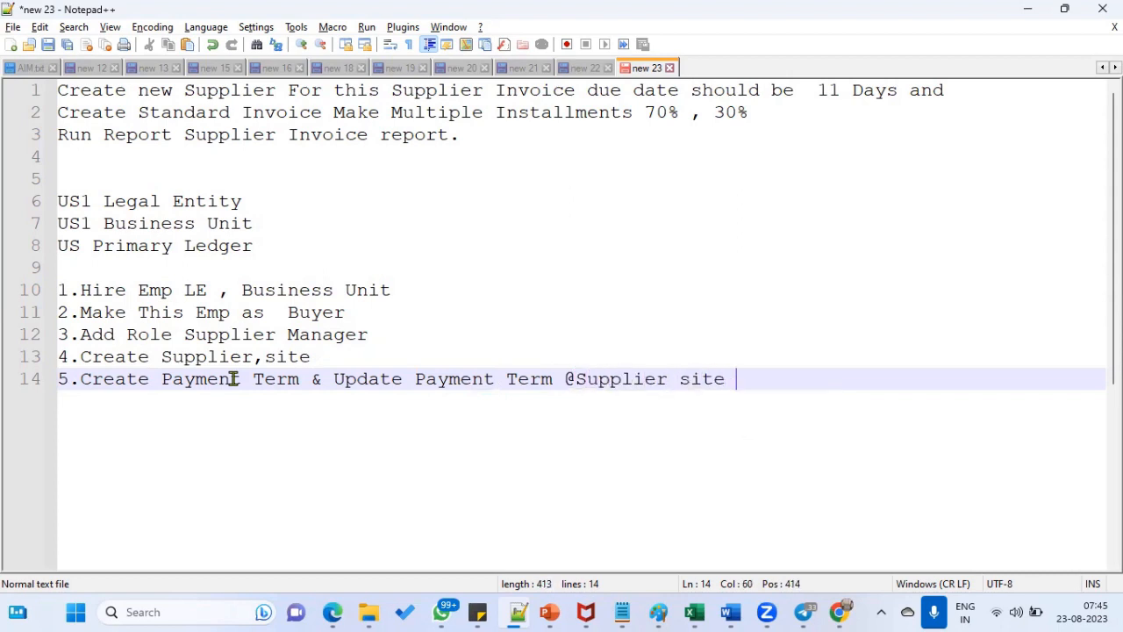
text(level)
key(Return)
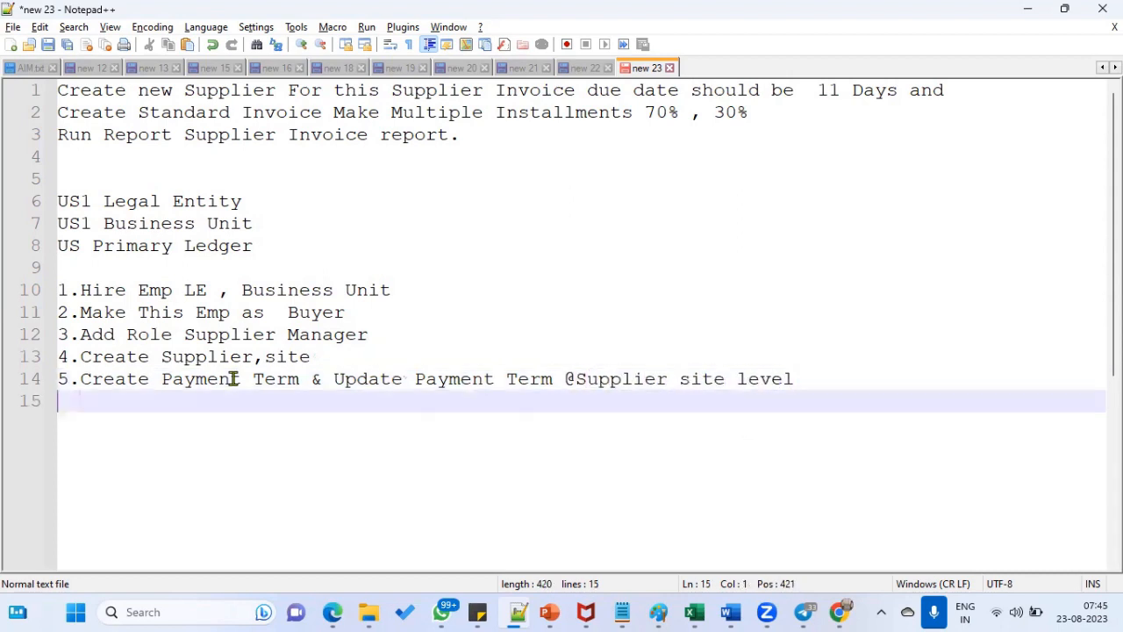
text(6.)
text(Add AP Roles )
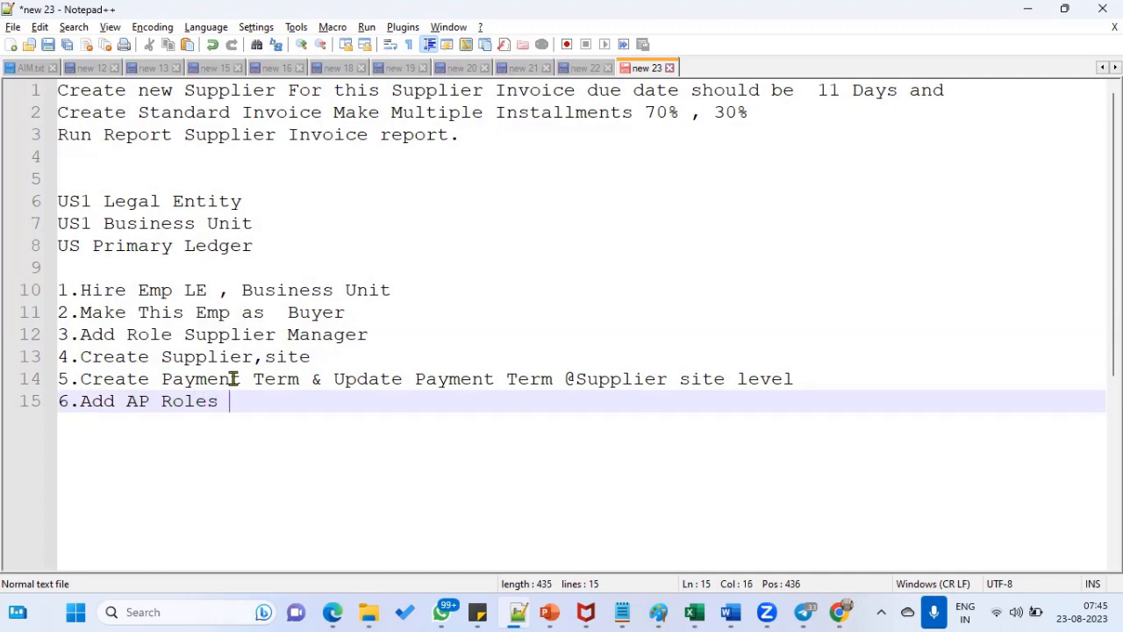
text(to emp)
key(Return)
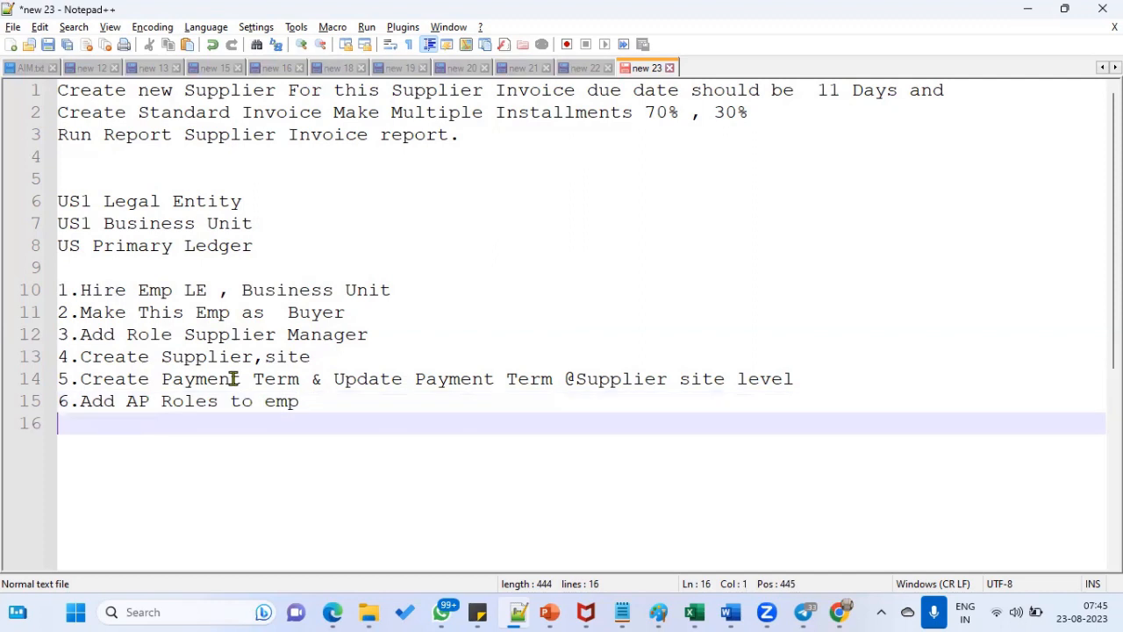
- Add step 7 on data access for the Emp and step 8 'Create Invoice Check the Payment term.'
text(7.Data Ac)
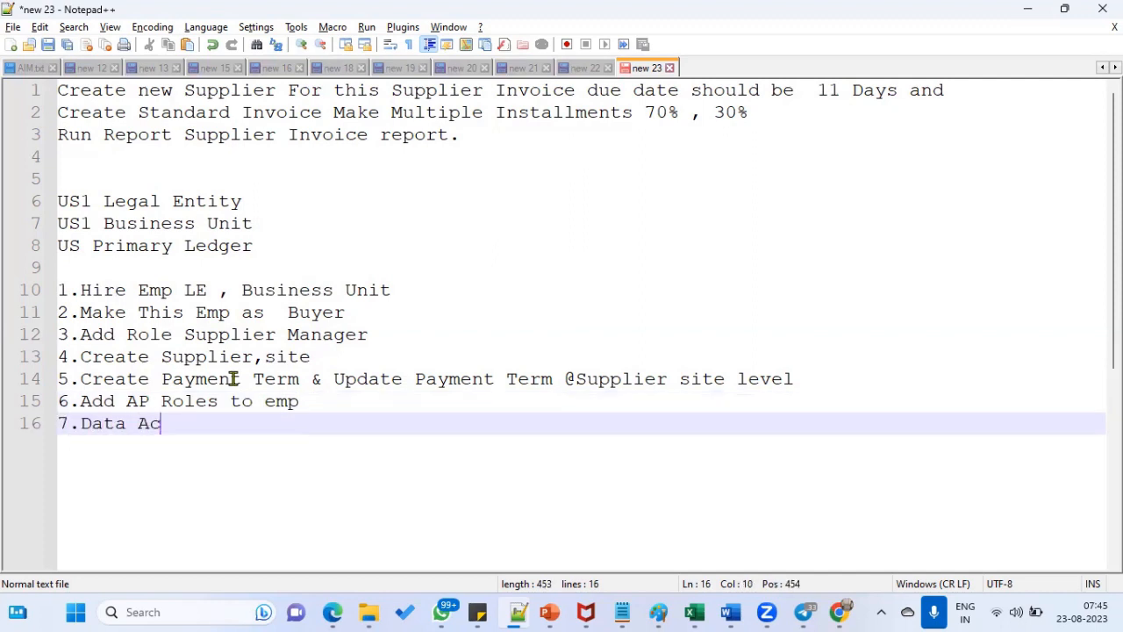
text(cess t )
text( the E)
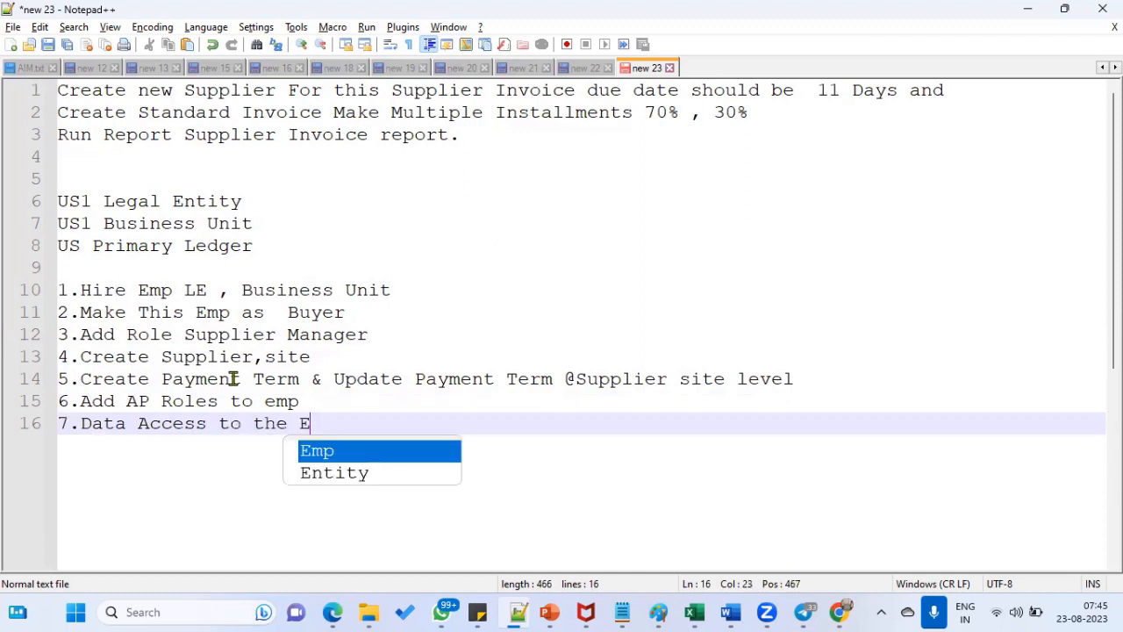
text(mp)
key(Return)
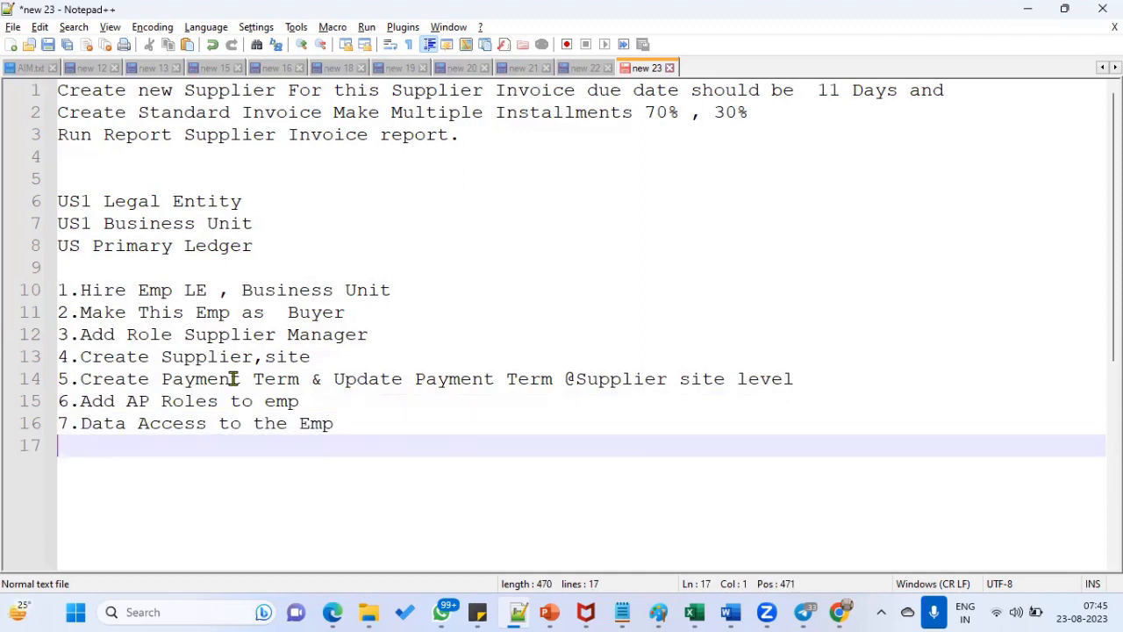
text(8.C)
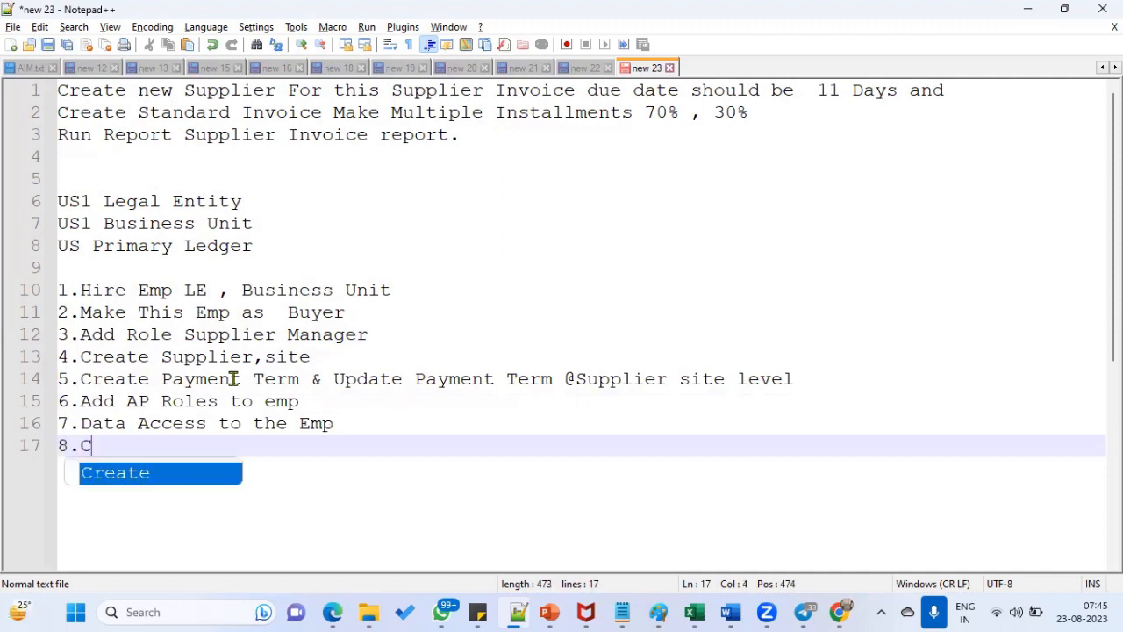
text(reate Invoice )
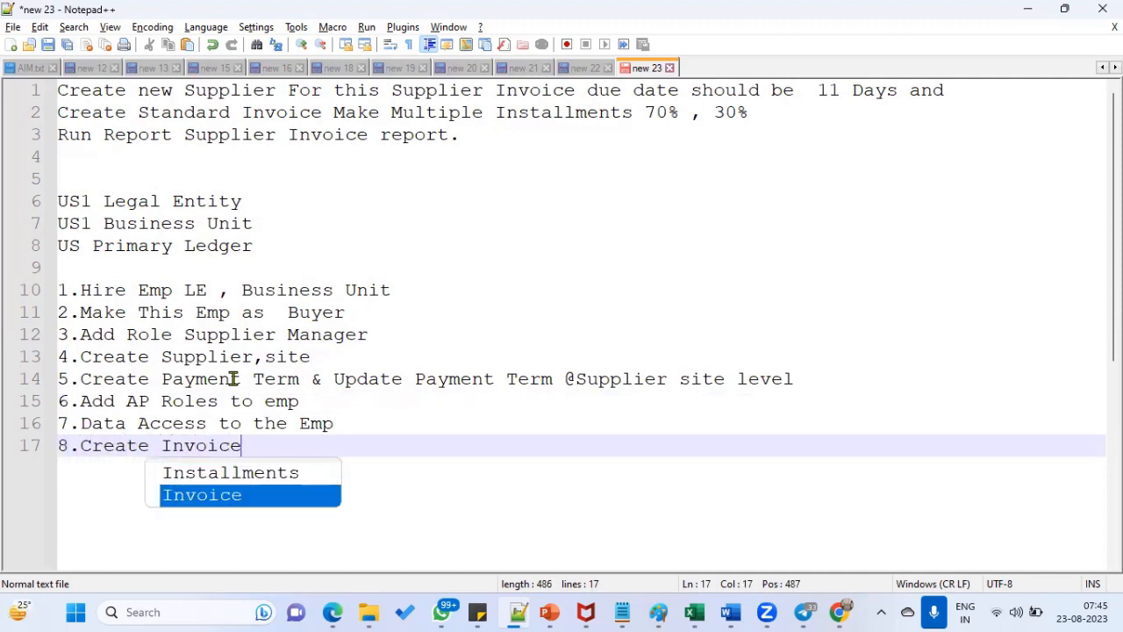
text(C)
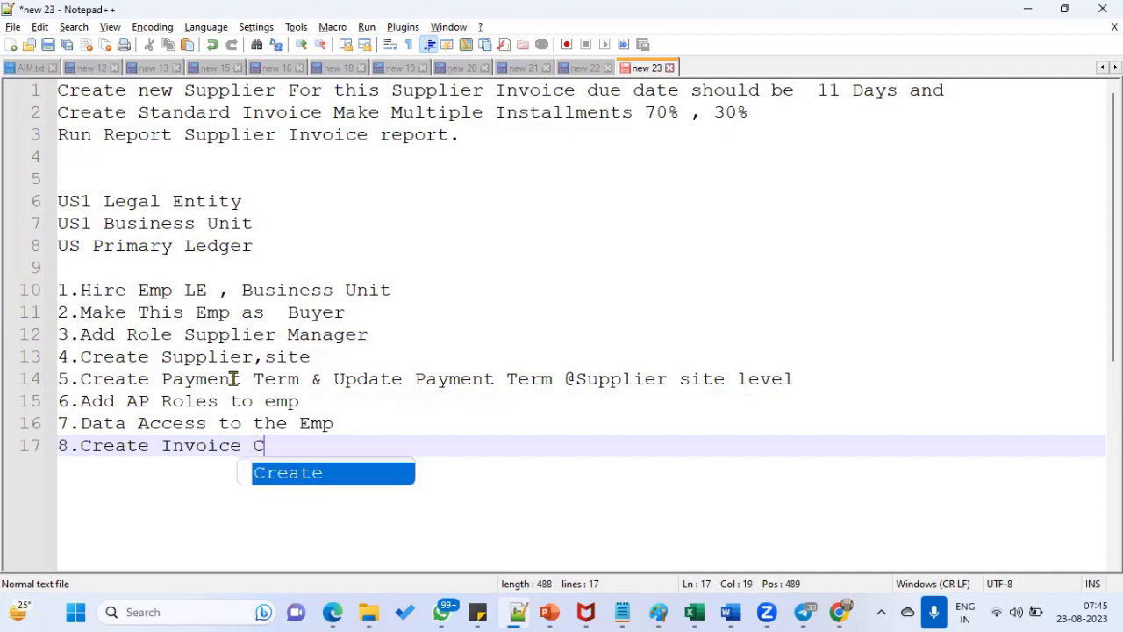
text(heck the Paym)
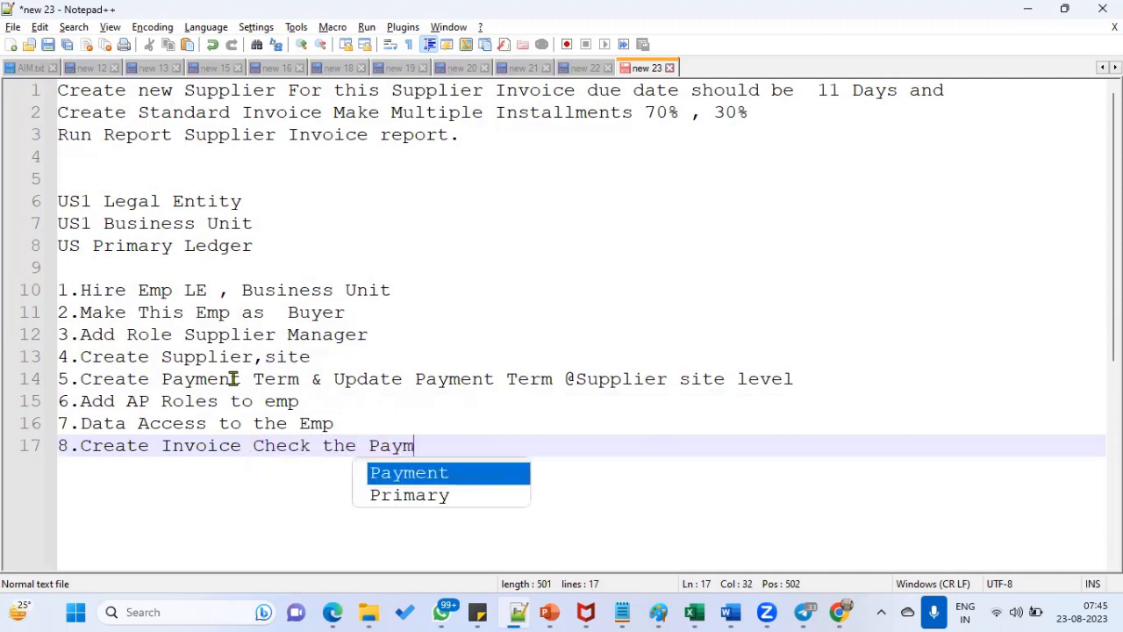
text(ent ex)
key(BackSpace)
key(BackSpace)
text(t)
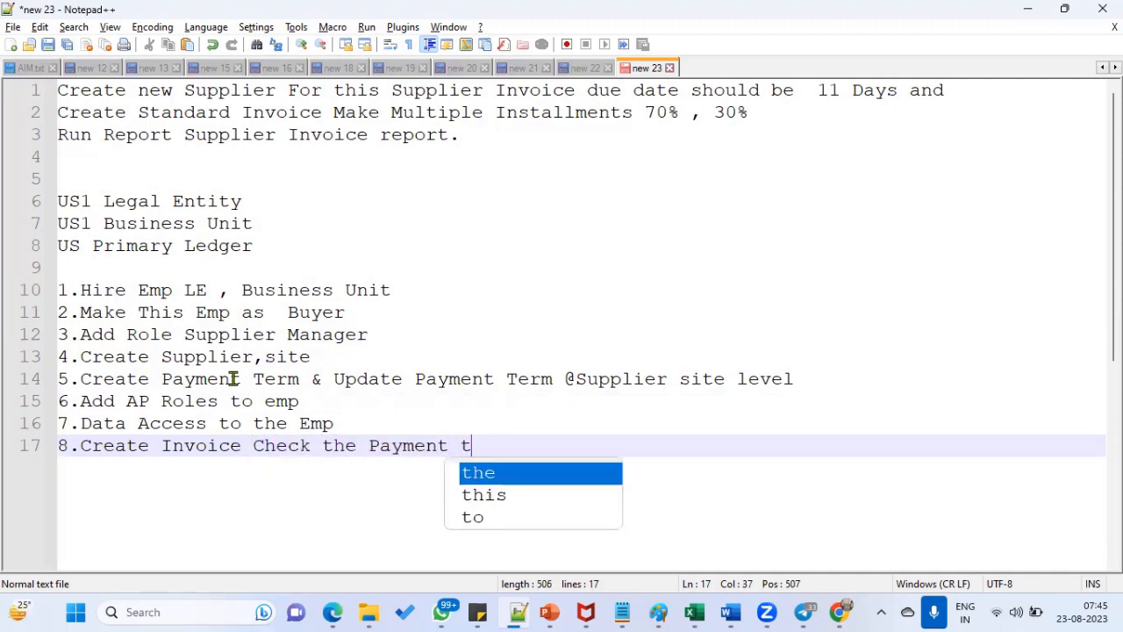
text(erm.)
key(Return)
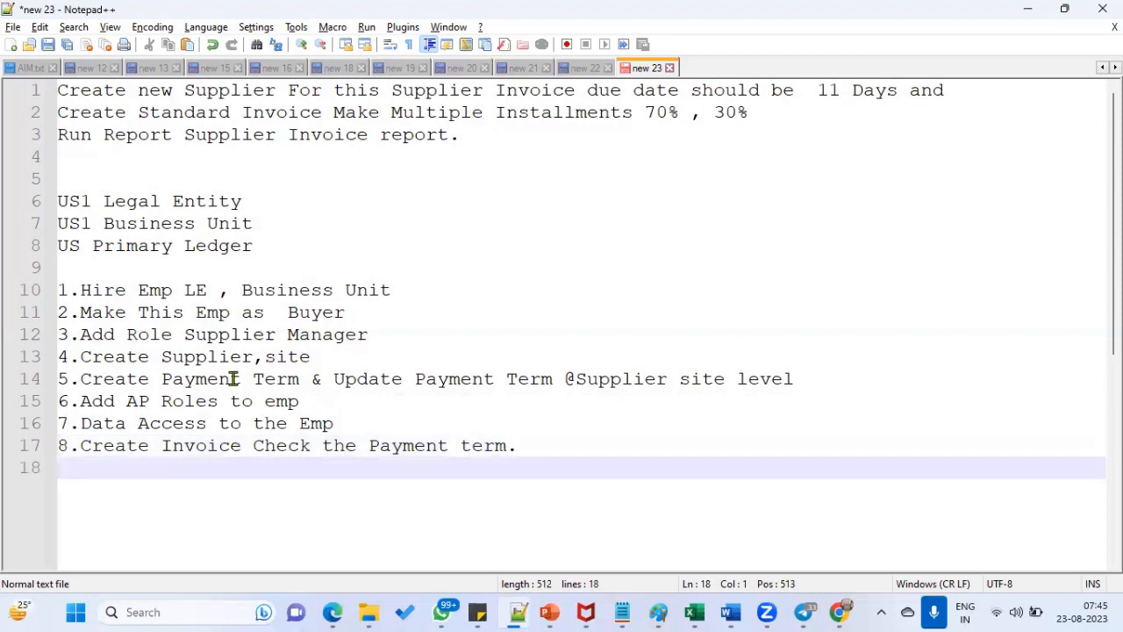
text(9.Define In)
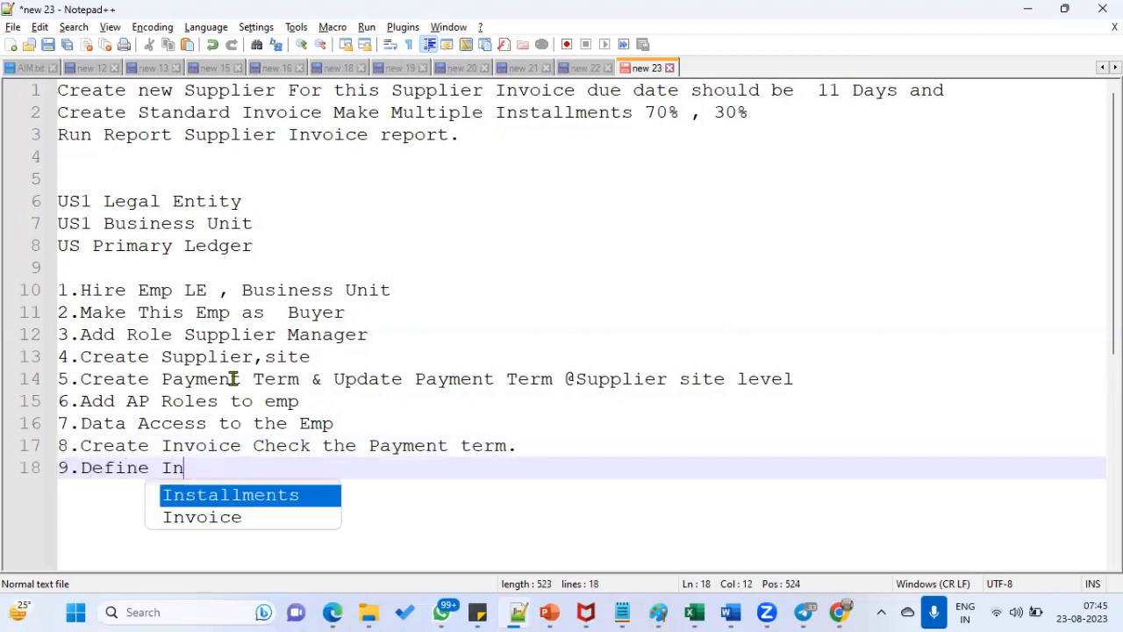
text(stall)
- Complete 9.Define Installments and add 10.Make multiple Payments and 11.Run Invoice report
key(Return)
key(Return)
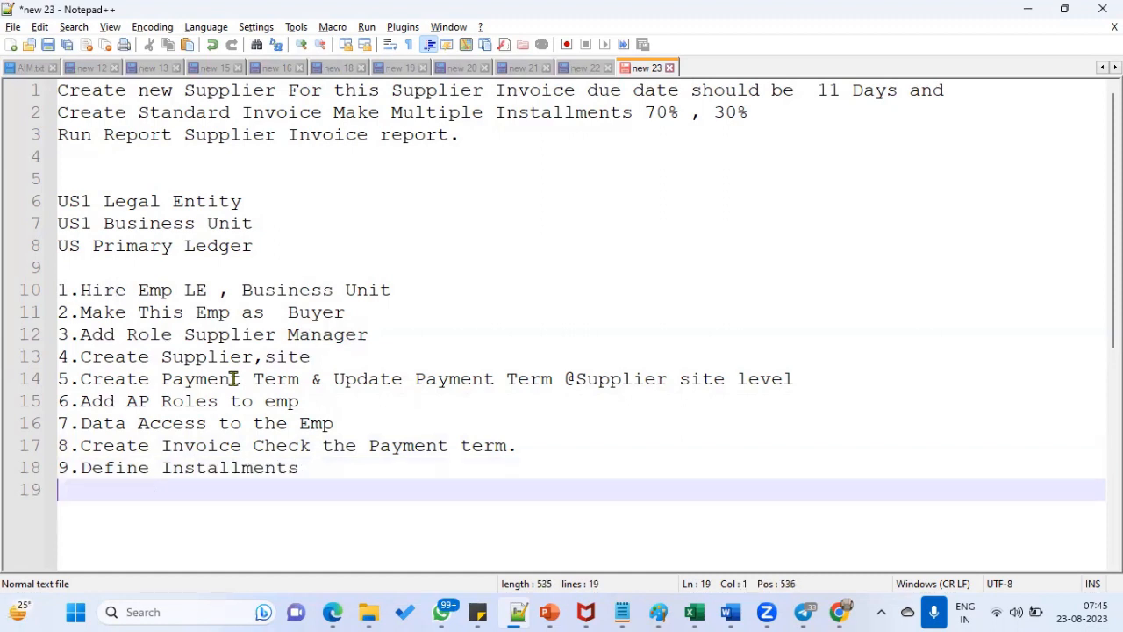
text(10.Make multipl)
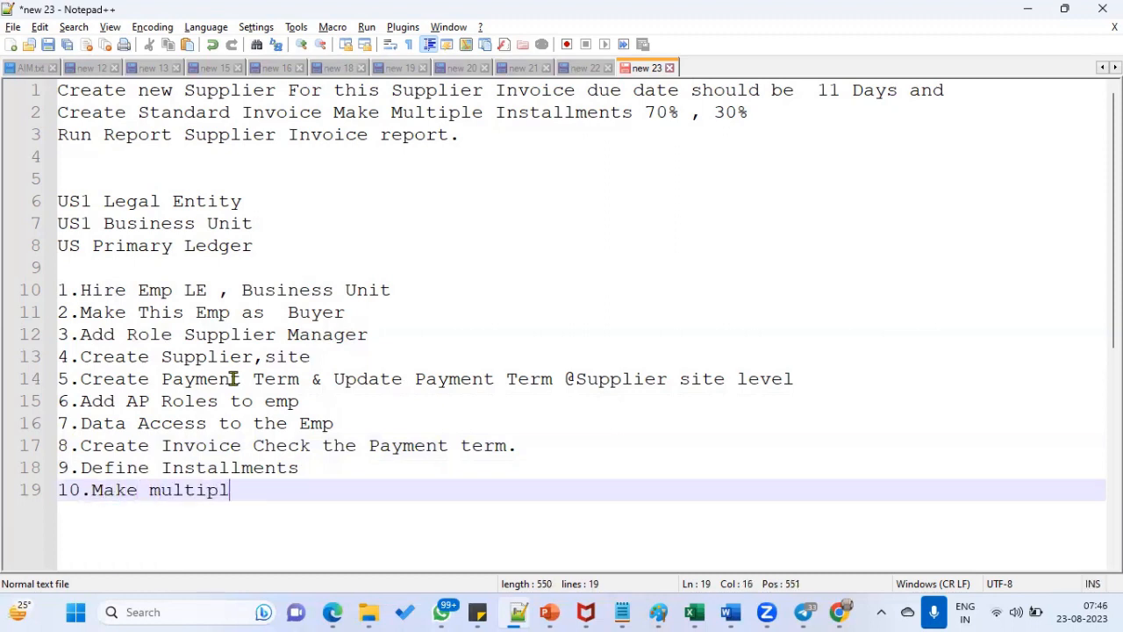
text(e Payments)
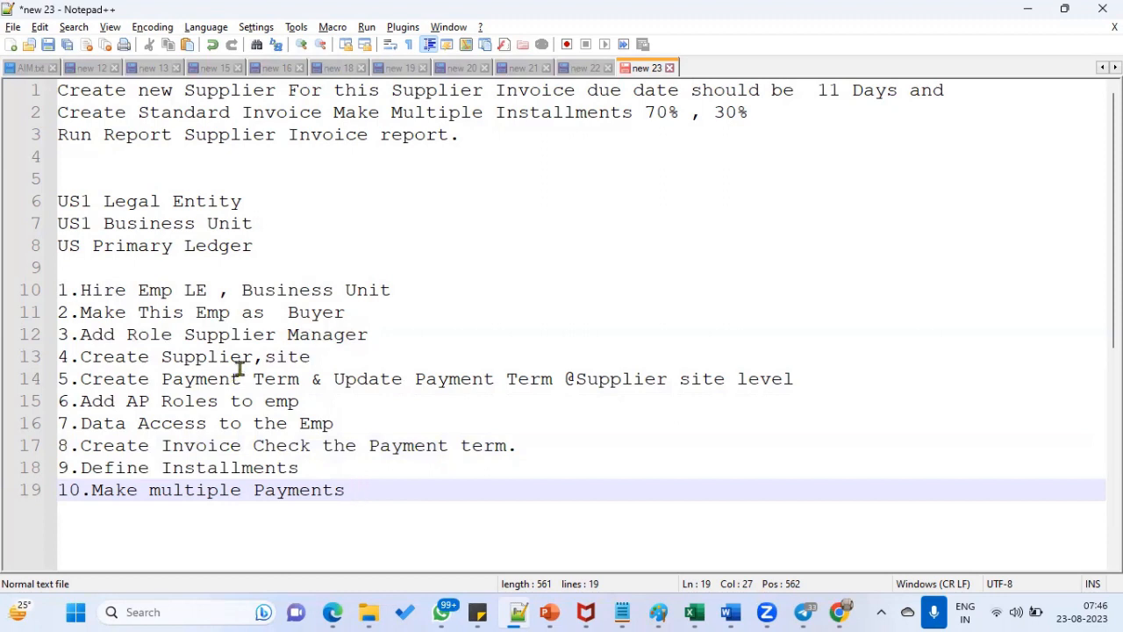
key(Return)
text(11)
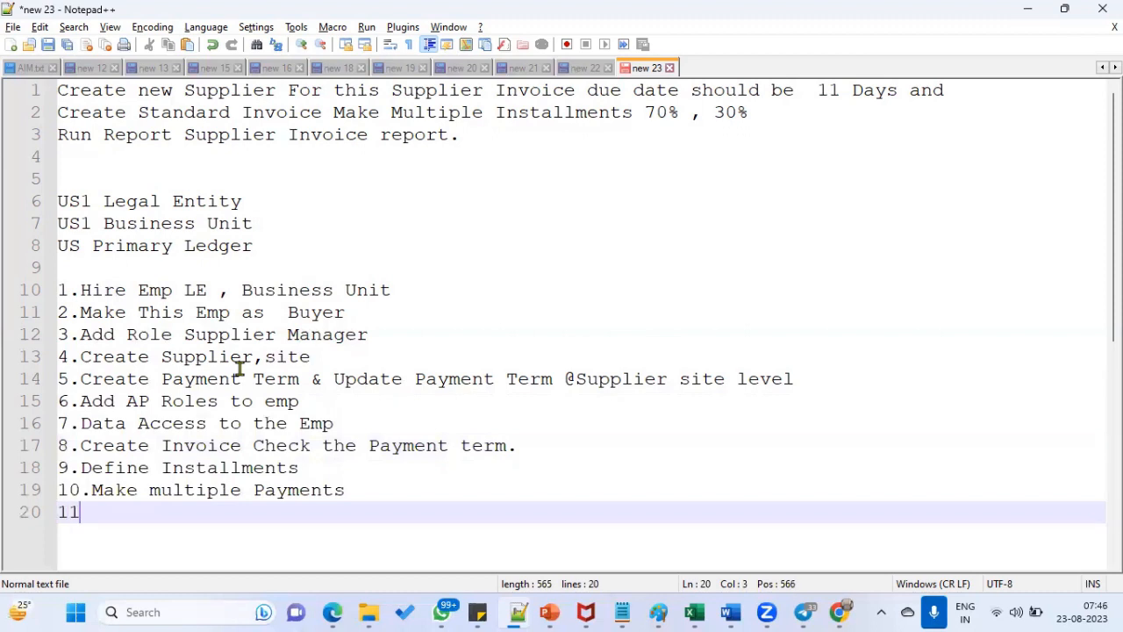
text(.Run Invoice report)
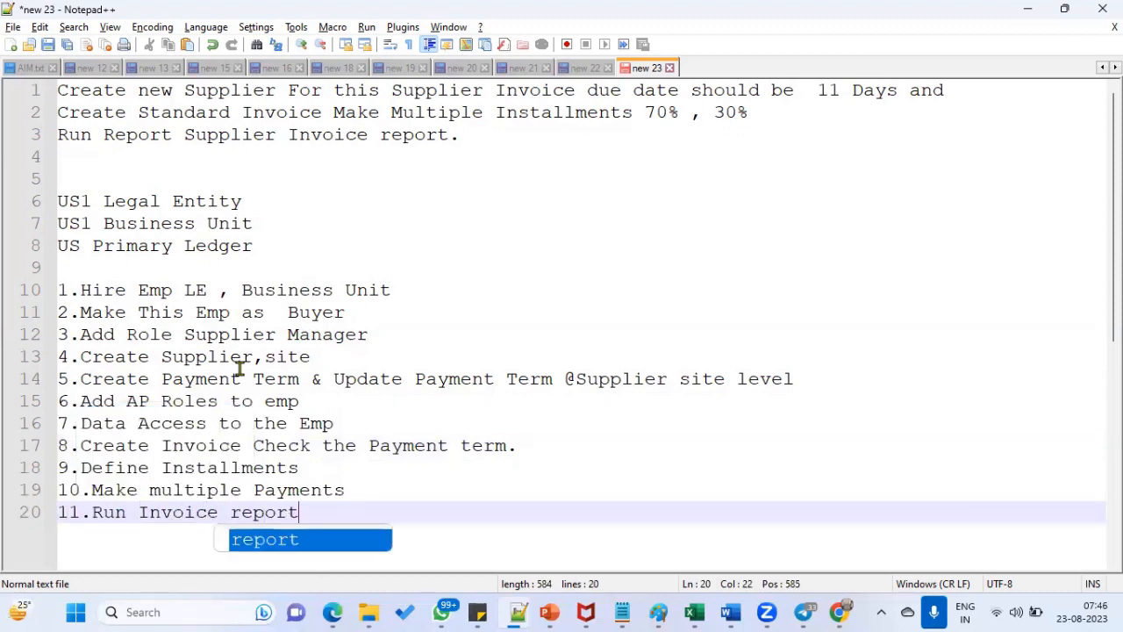
key(Escape)
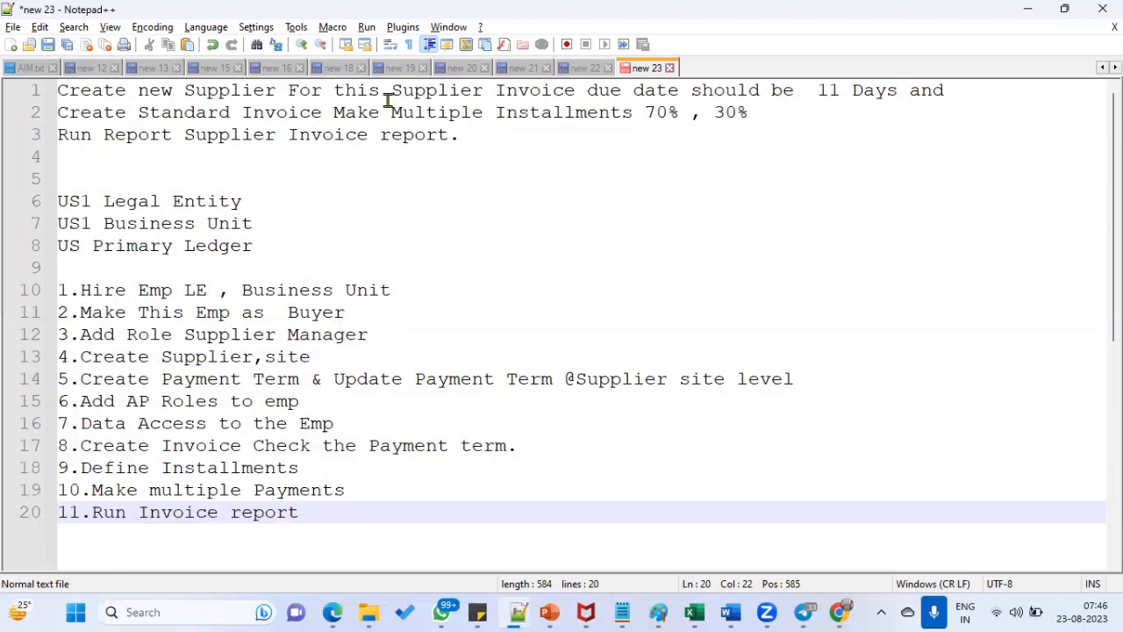
key(alt+Tab)
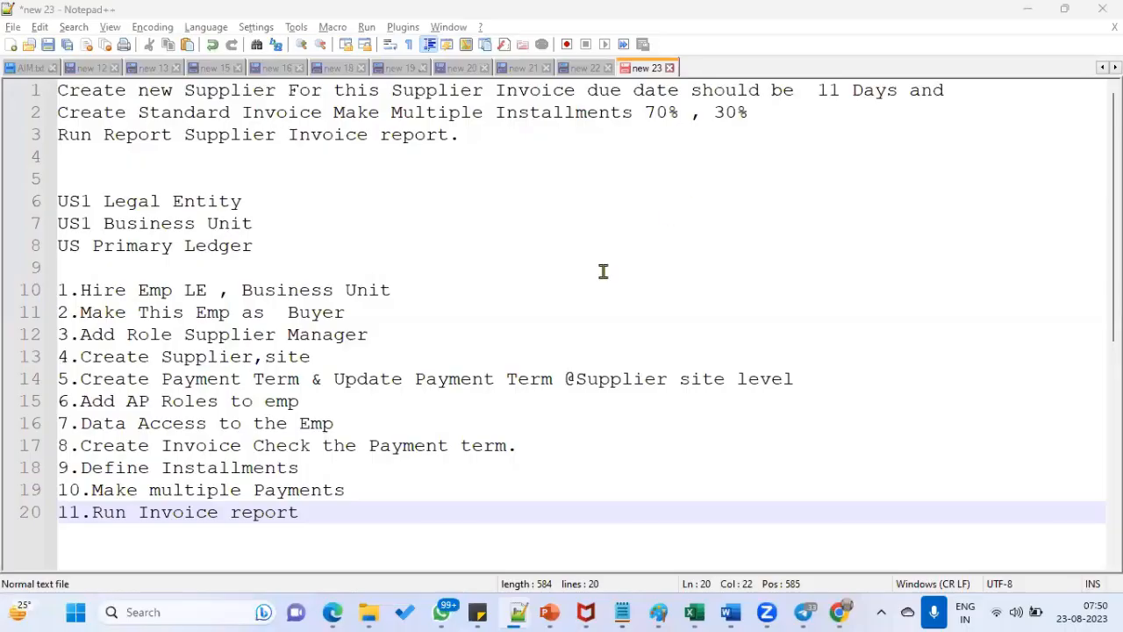
- Bookmark line 10, the '1.Hire Emp LE , Business Unit' step
click(566, 280)
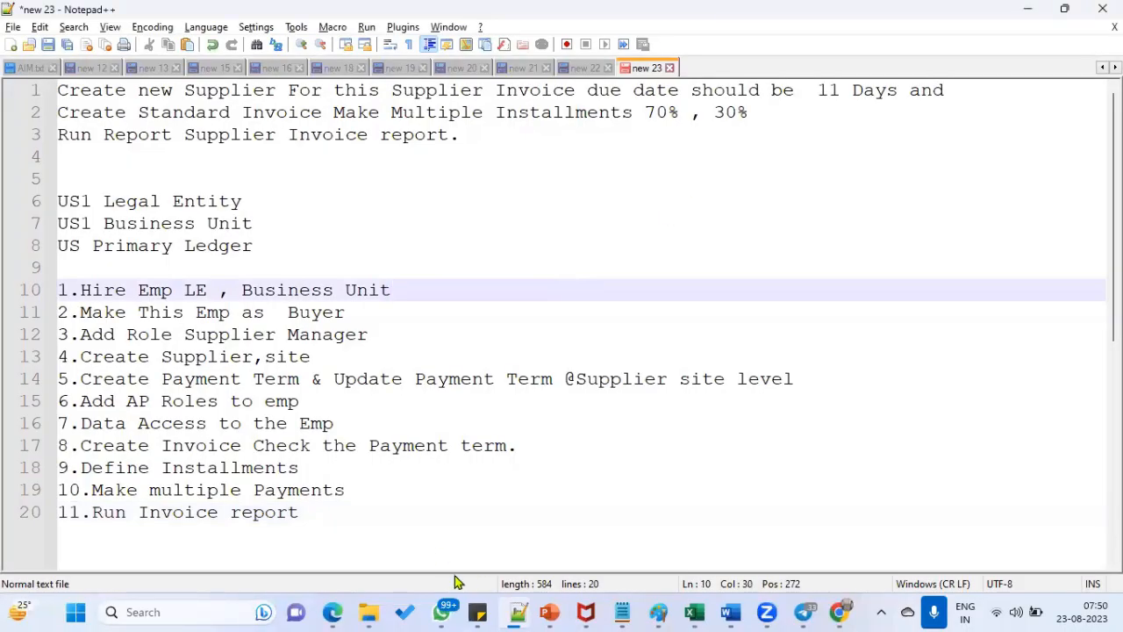
click(48, 295)
drag(266, 227, 26, 204)
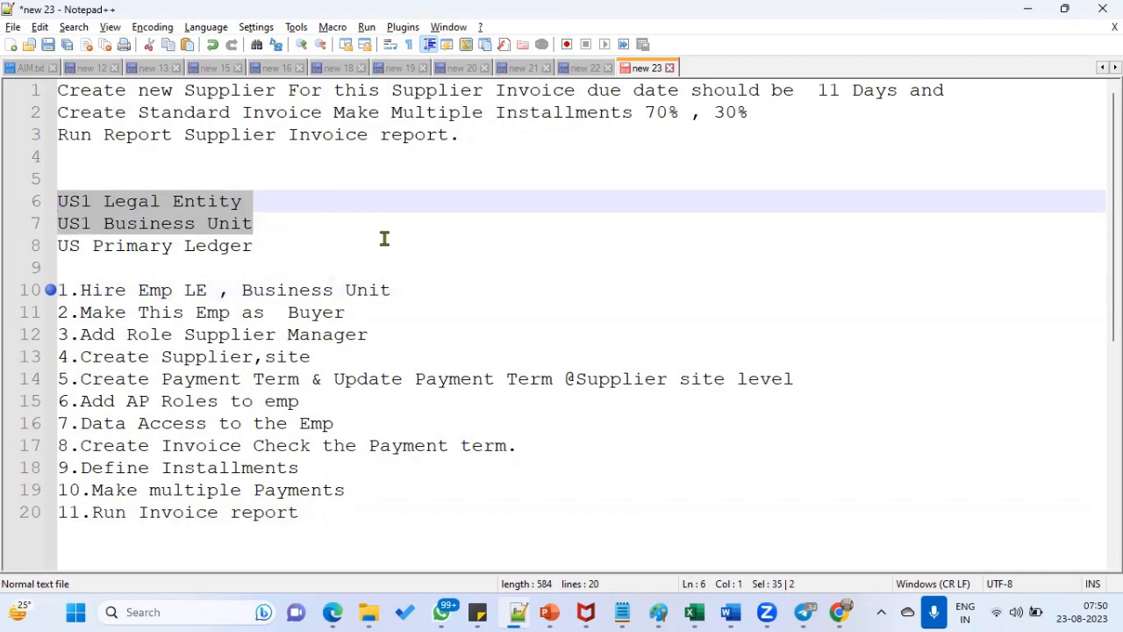
click(838, 613)
- Show the Oracle tab full screen and open Setup and Maintenance
click(625, 14)
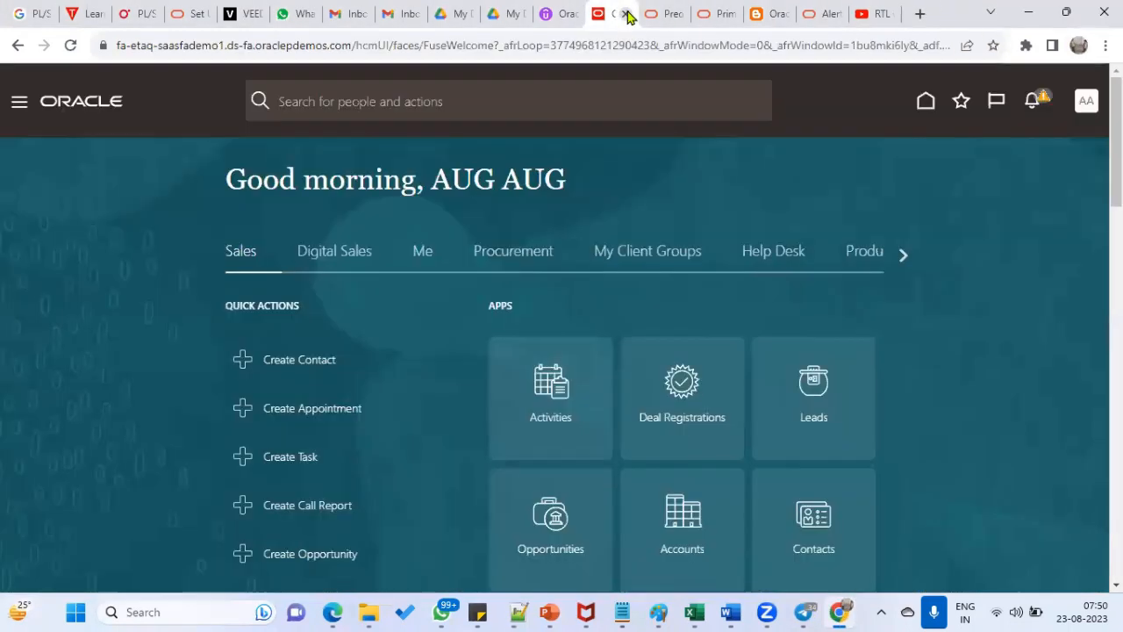
click(1105, 45)
click(1096, 237)
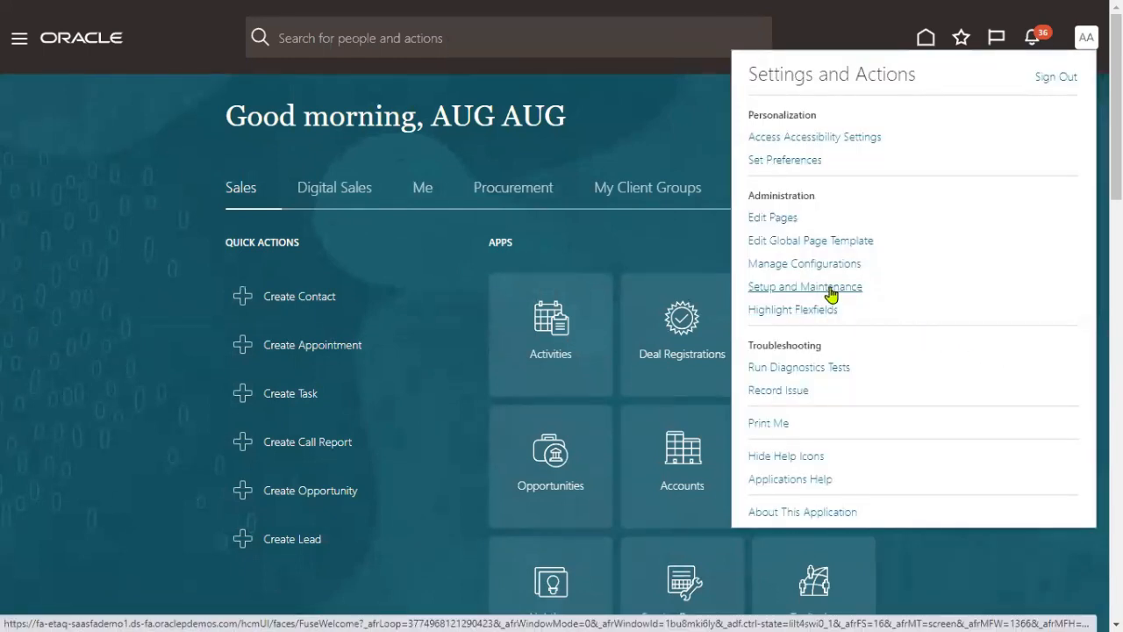
click(831, 292)
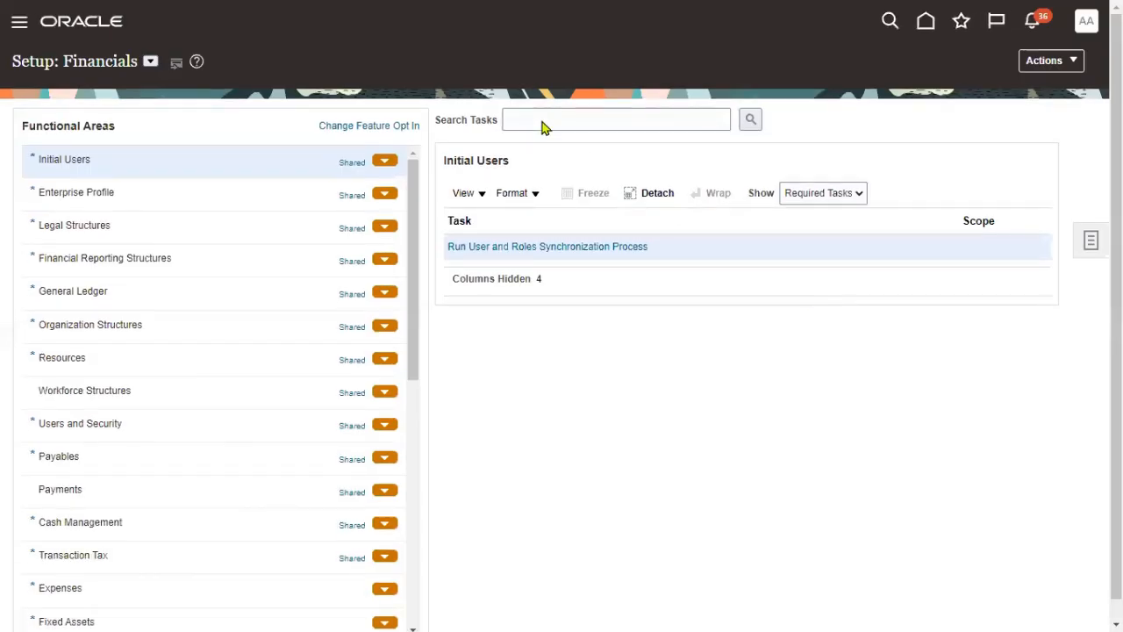
- Browse the setup offerings list and keep Financials as the offering
click(150, 60)
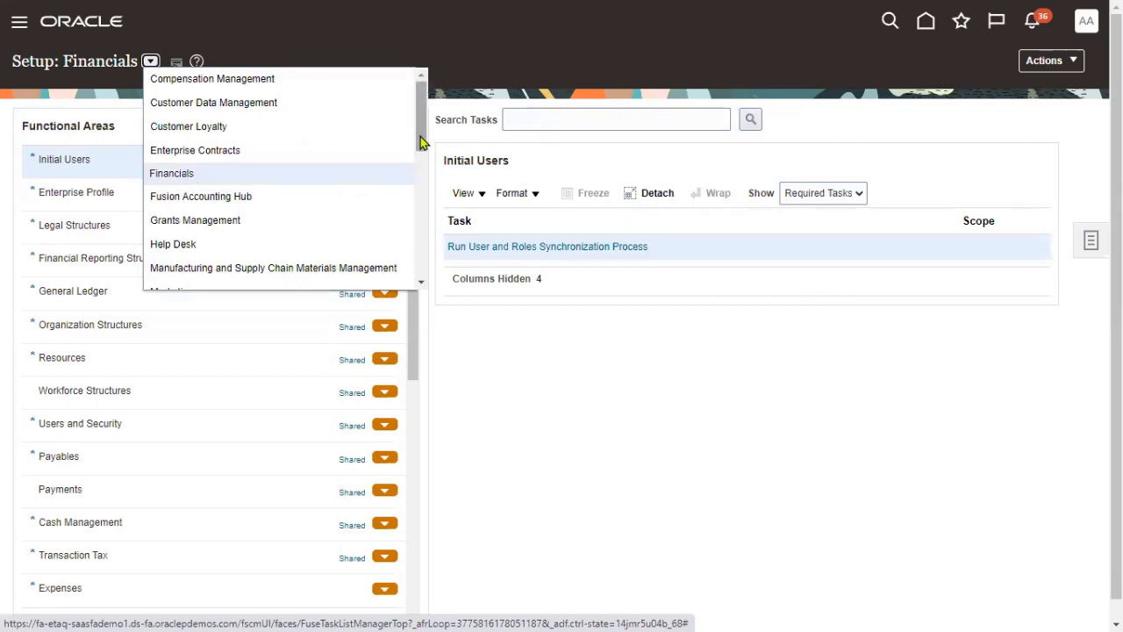
drag(419, 142, 424, 183)
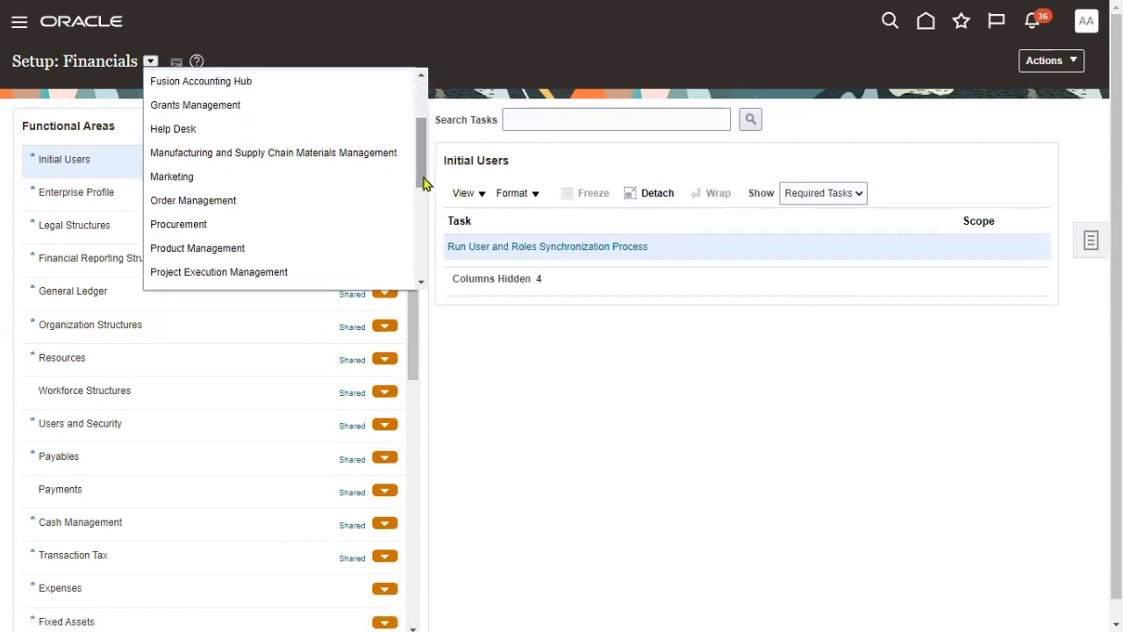
scroll(272, 229, down, 2)
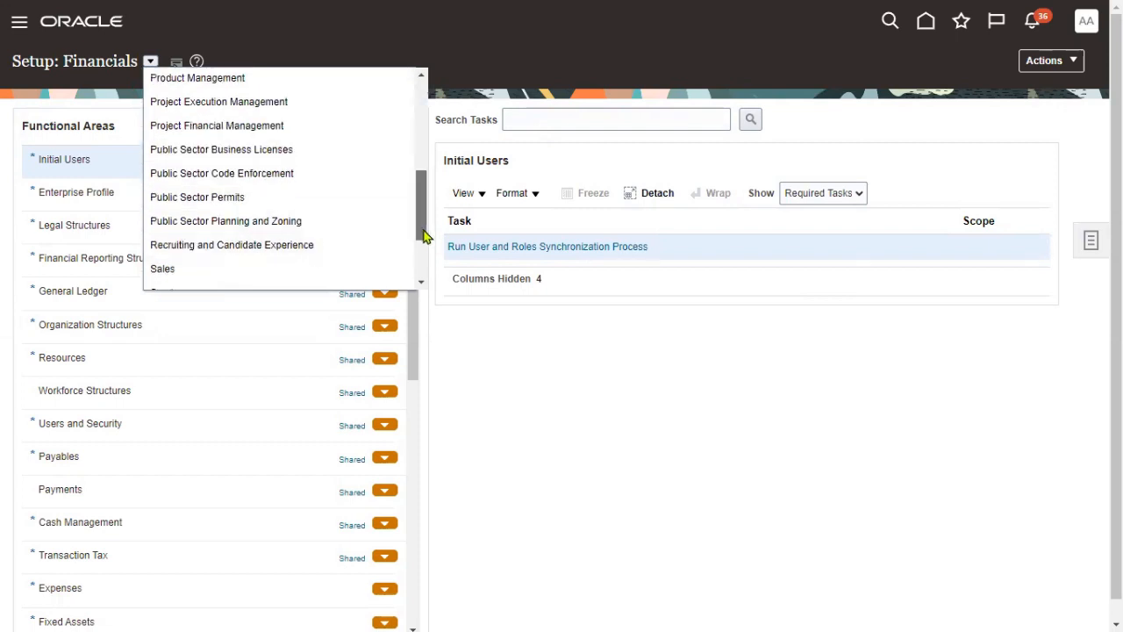
scroll(412, 246, down, 1)
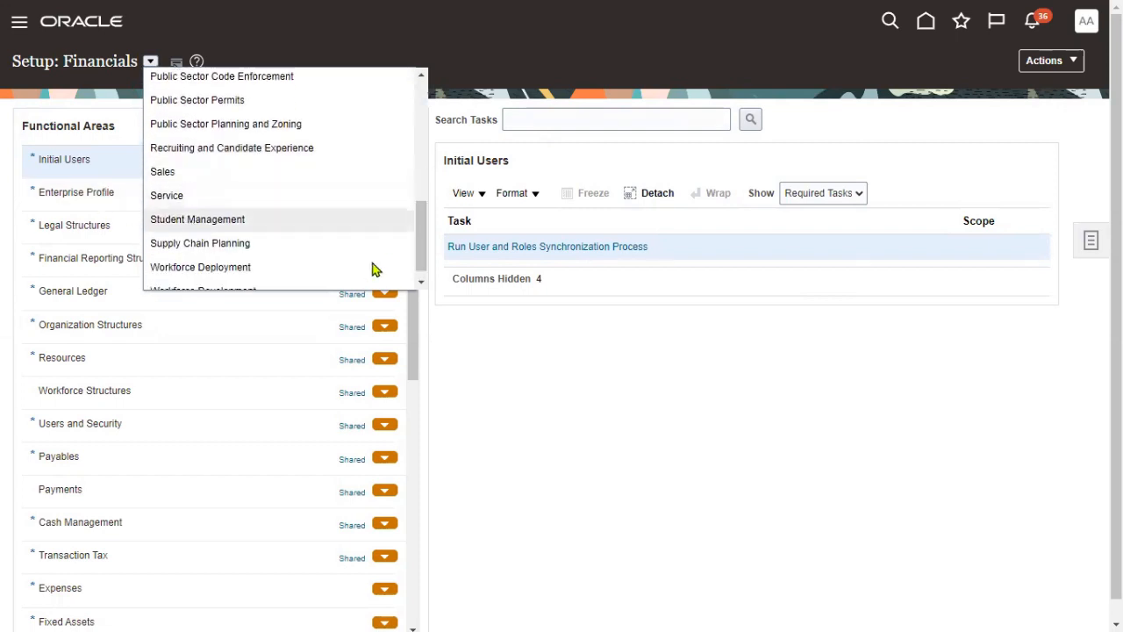
click(420, 282)
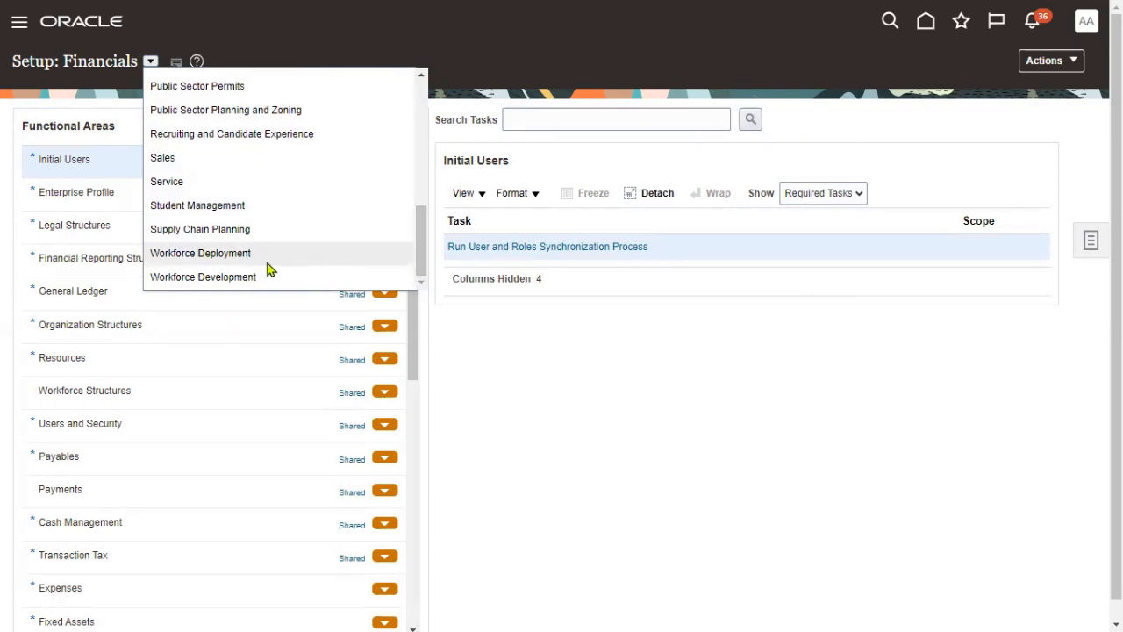
drag(420, 268, 432, 101)
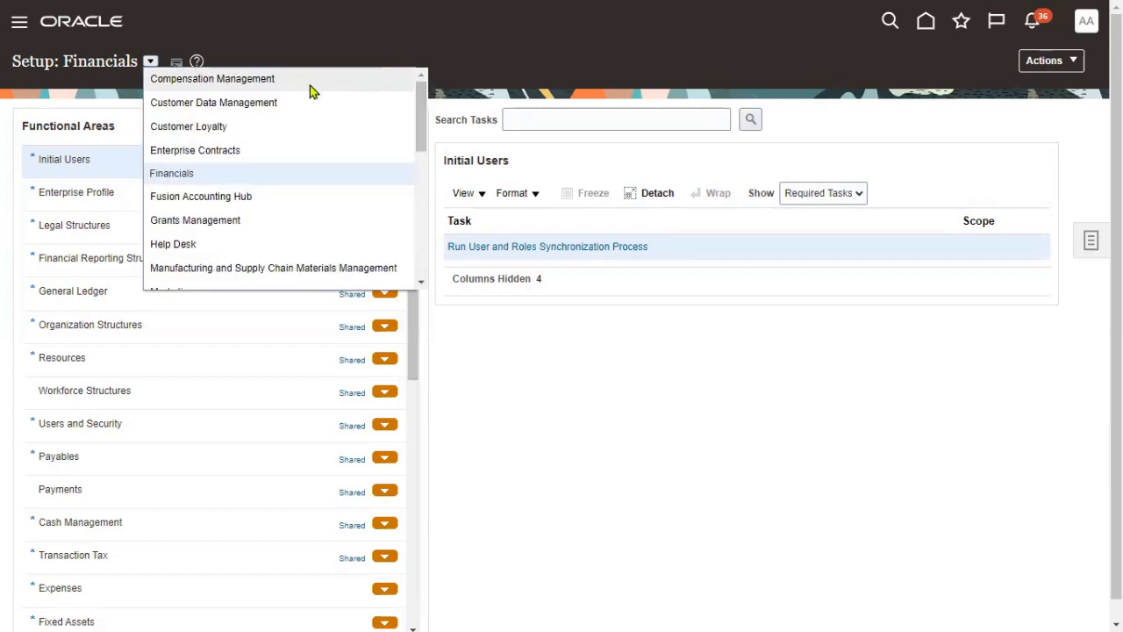
click(246, 179)
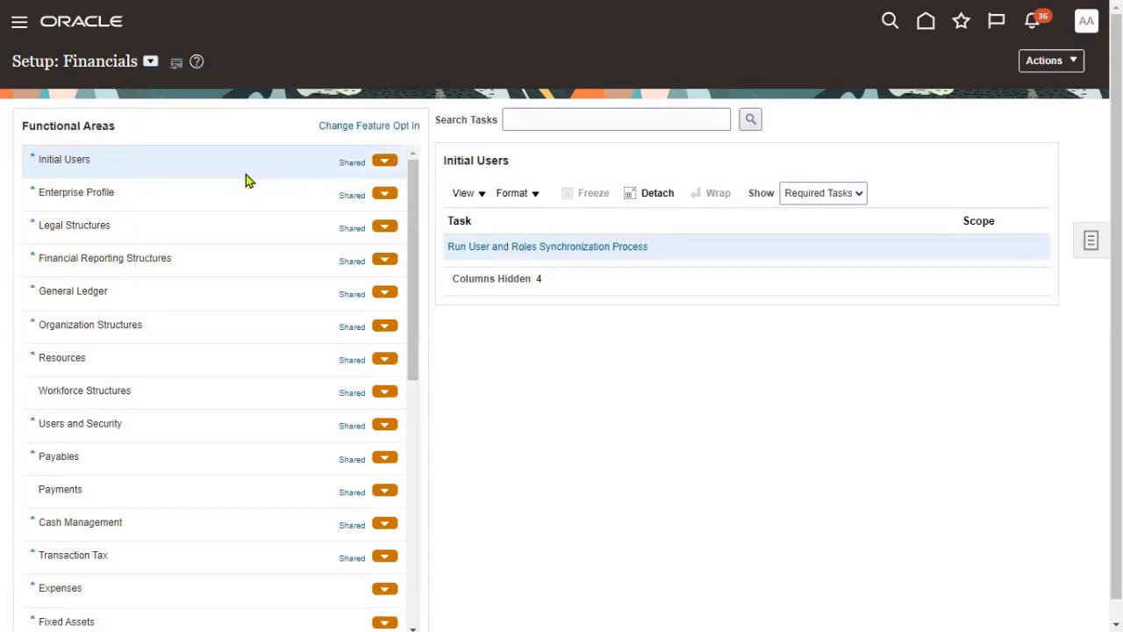
key(alt+Tab)
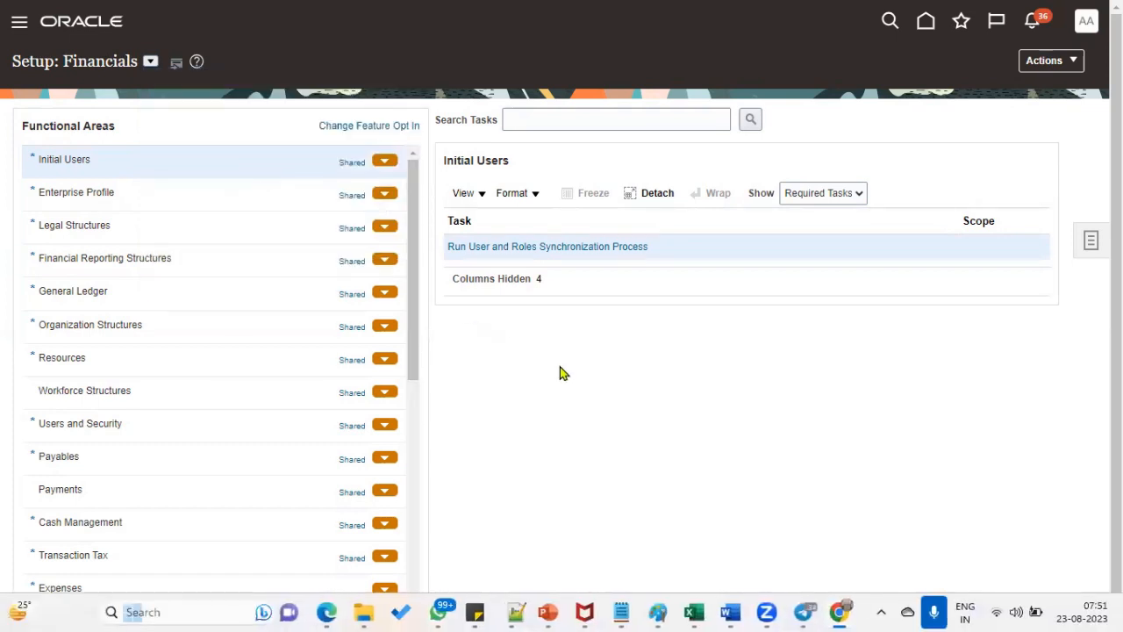
key(alt+shift+Tab)
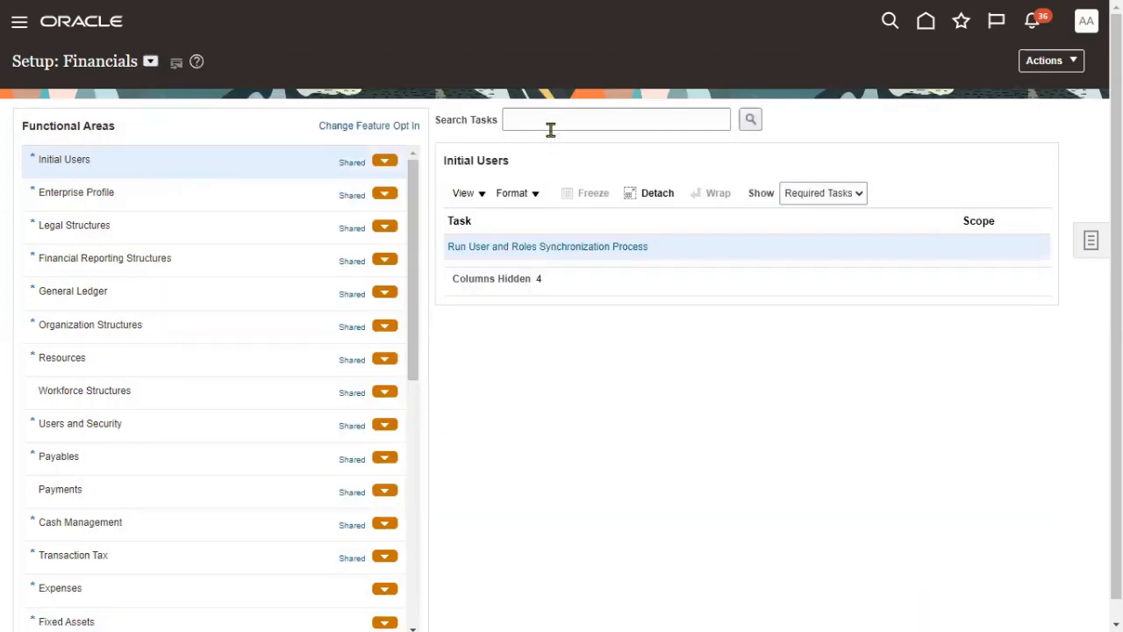
- Search the setup tasks for 'manage user' and open the Create User form
click(552, 123)
text(manage user)
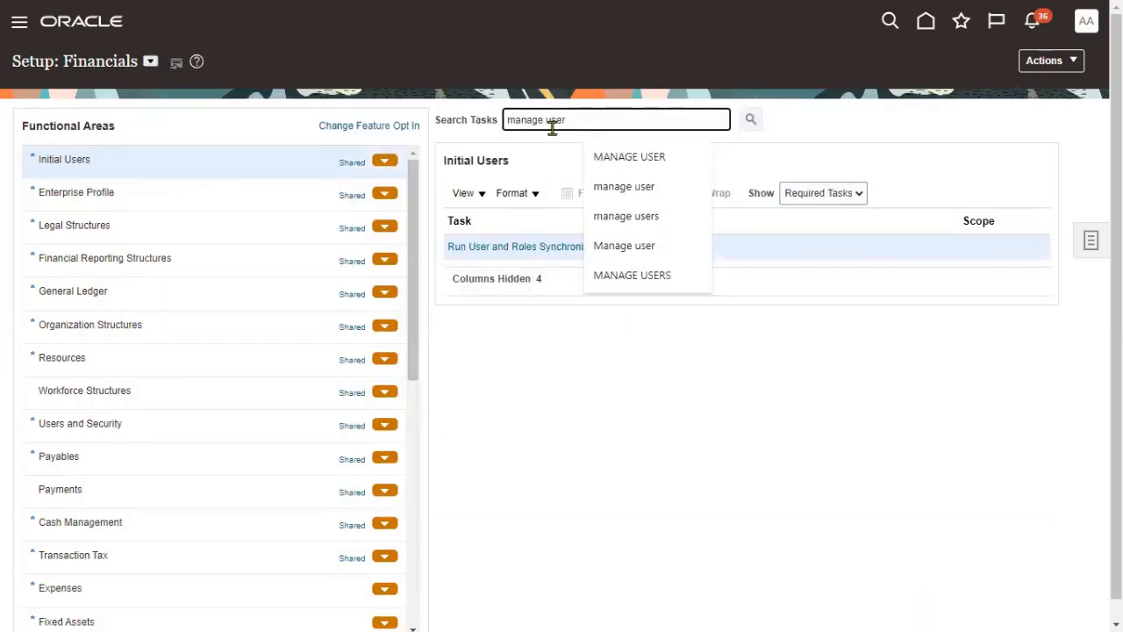
key(Return)
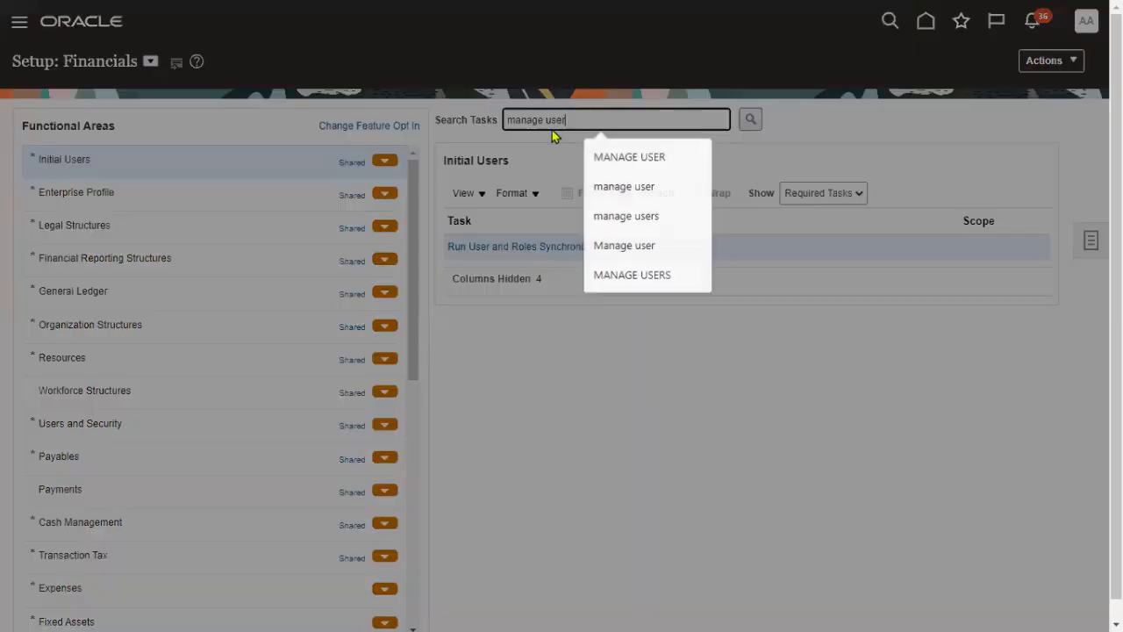
click(337, 213)
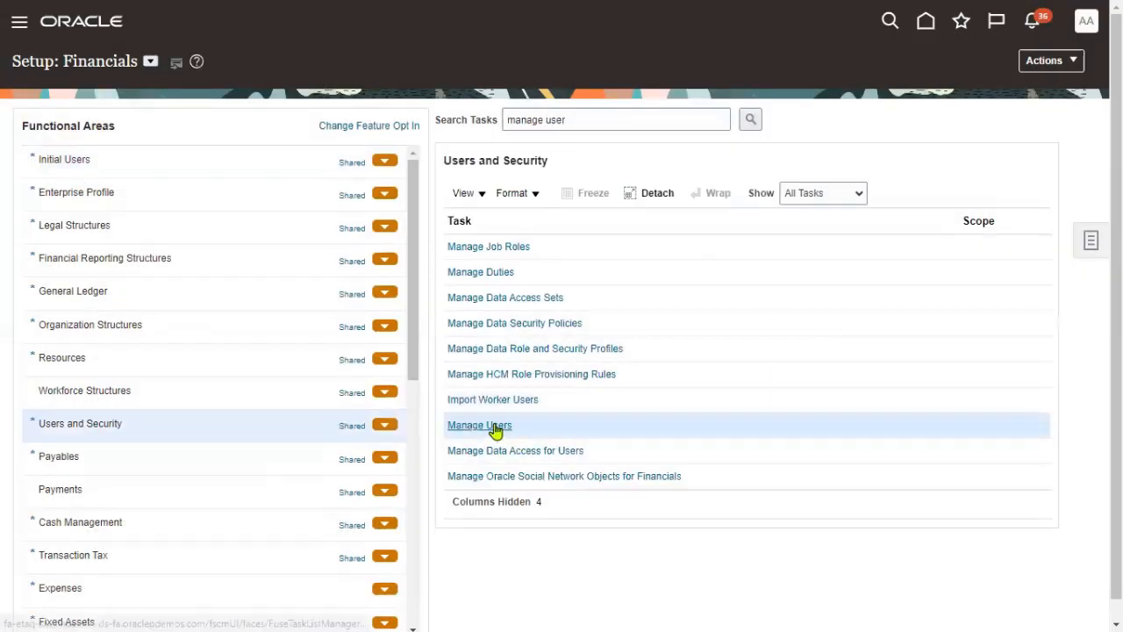
click(493, 428)
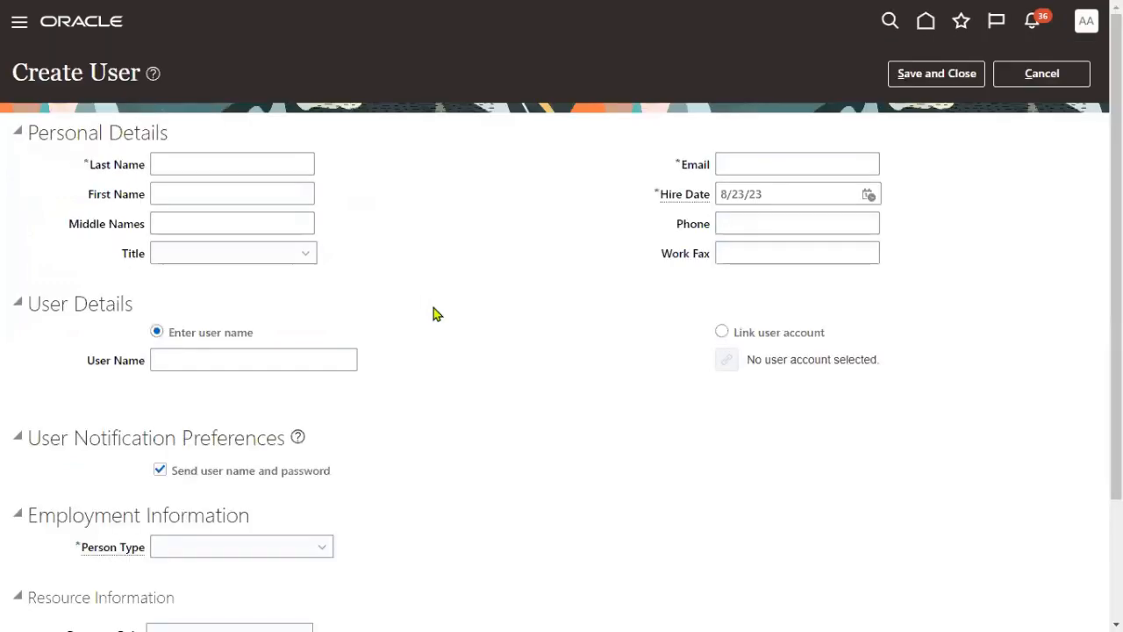
scroll(354, 426, down, 2)
scroll(363, 384, up, 2)
- Enter the new user's last name and first name
click(205, 164)
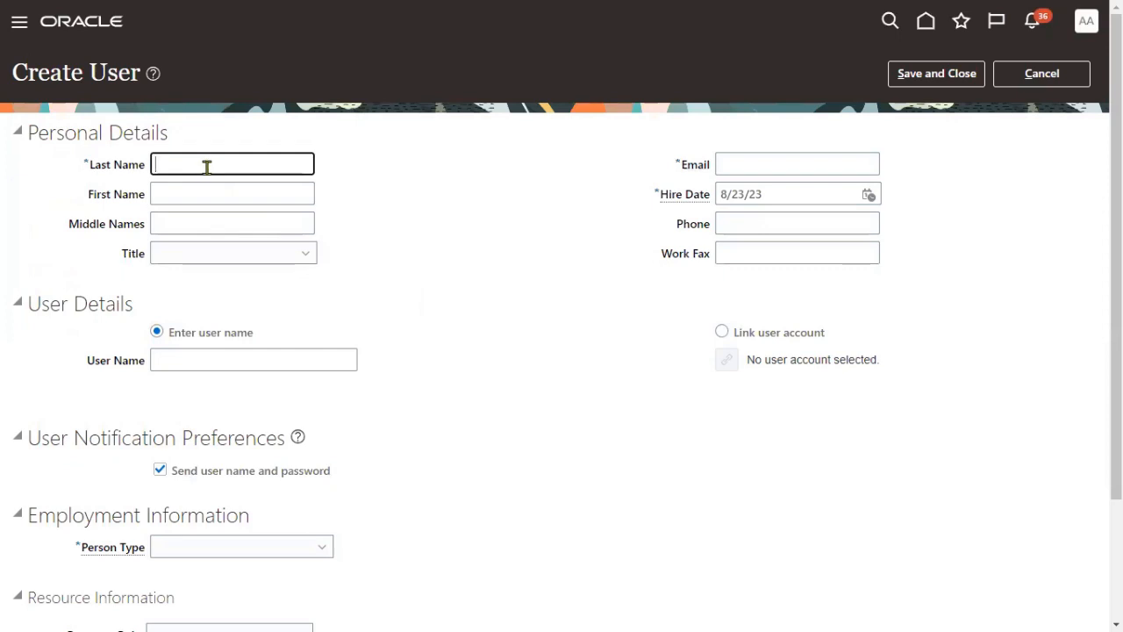
key(Tab)
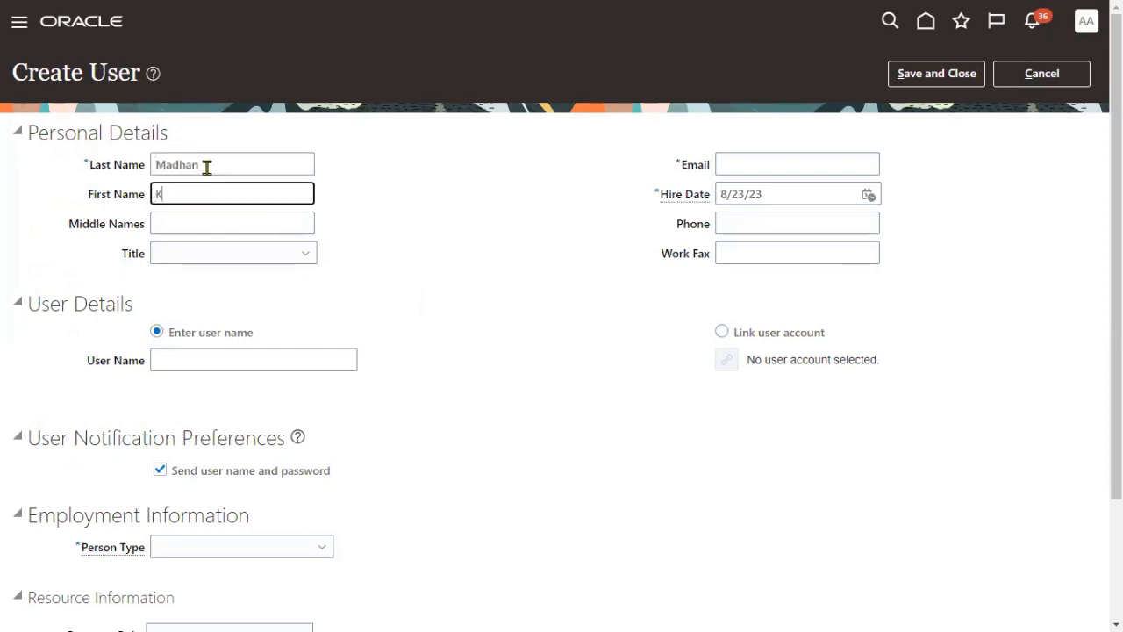
key(Tab)
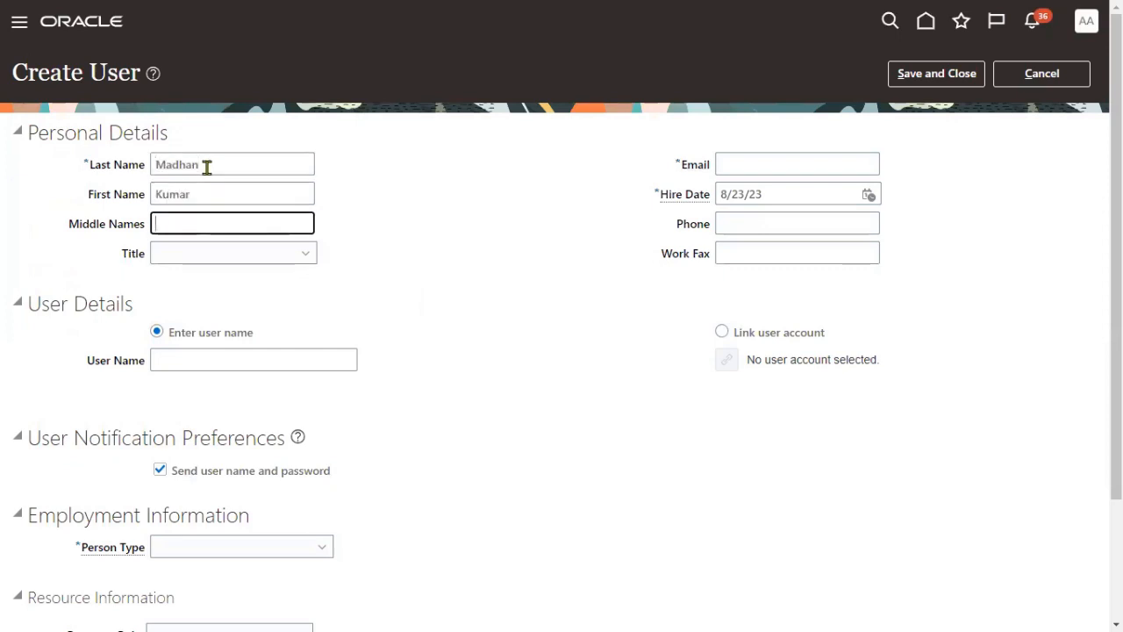
- Fill in the user's e-mail address and user name
key(Tab)
key(Tab)
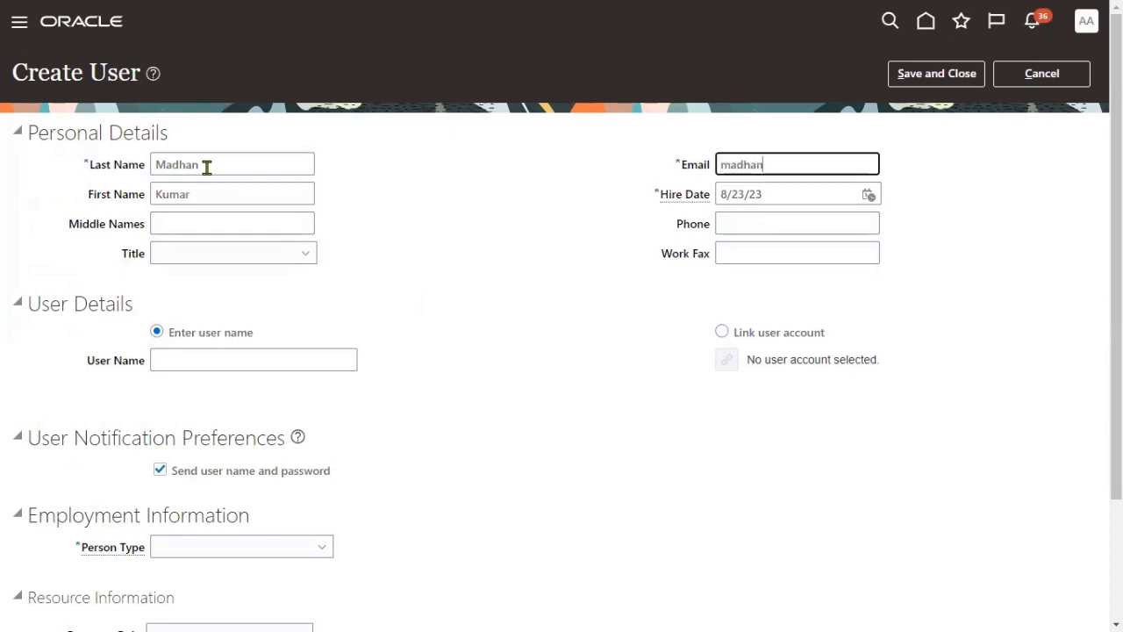
key(Tab)
key(Tab)
key(Tab)
key(Tab)
key(Tab)
key(Tab)
key(Tab)
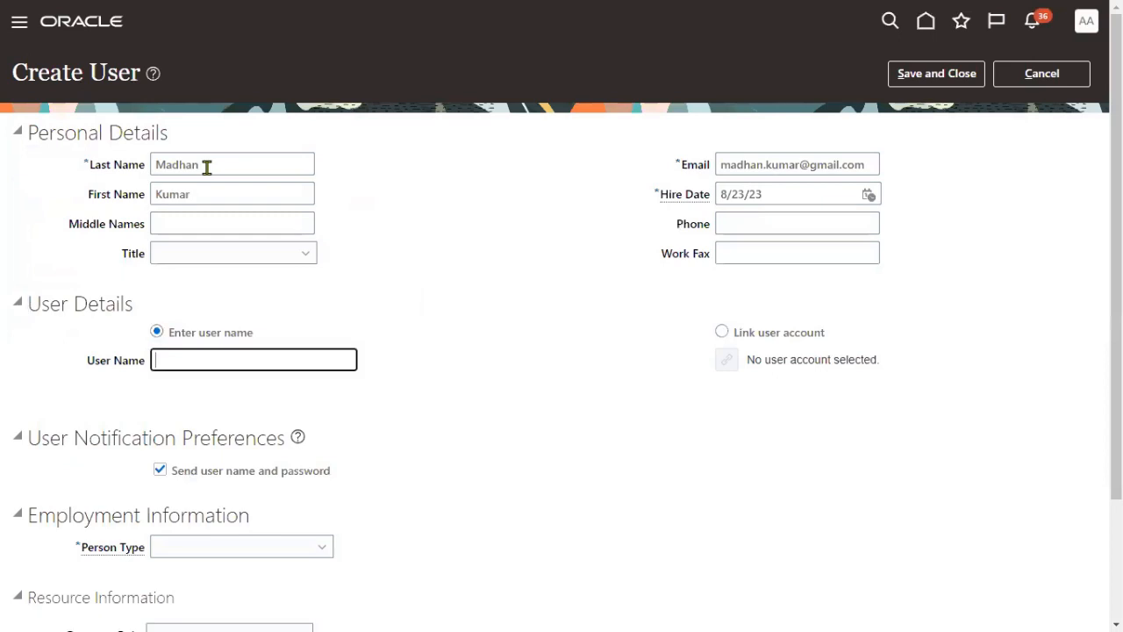
key(shift+Tab)
text(MA)
key(BackSpace)
drag(241, 368, 2, 364)
click(411, 394)
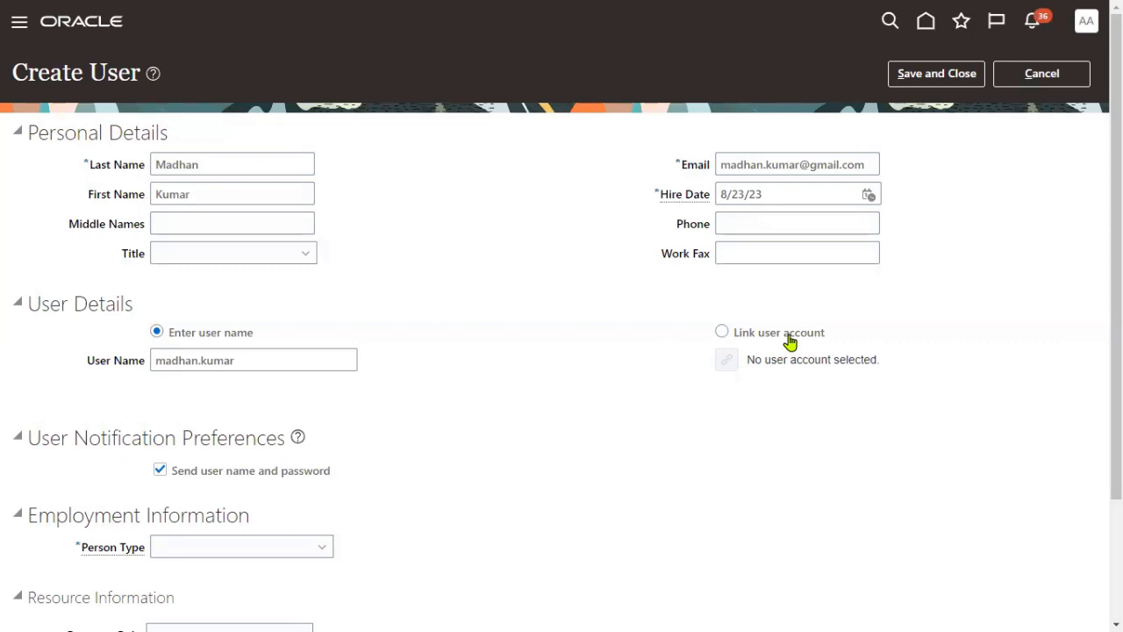
scroll(396, 459, down, 1)
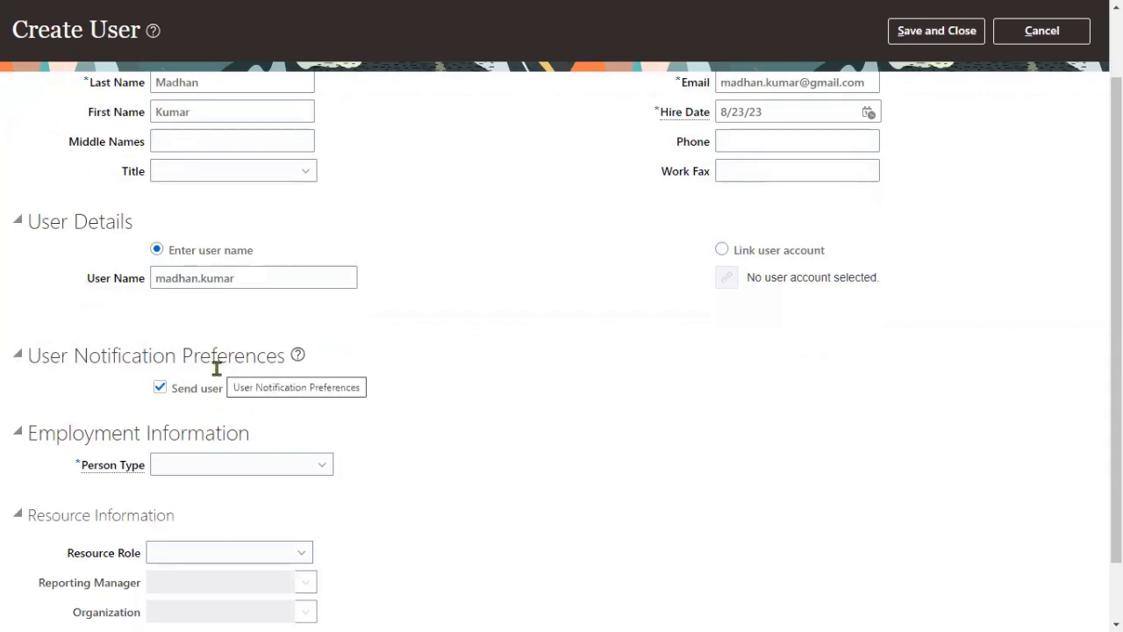
- Set the new user's person type to Employee
click(211, 467)
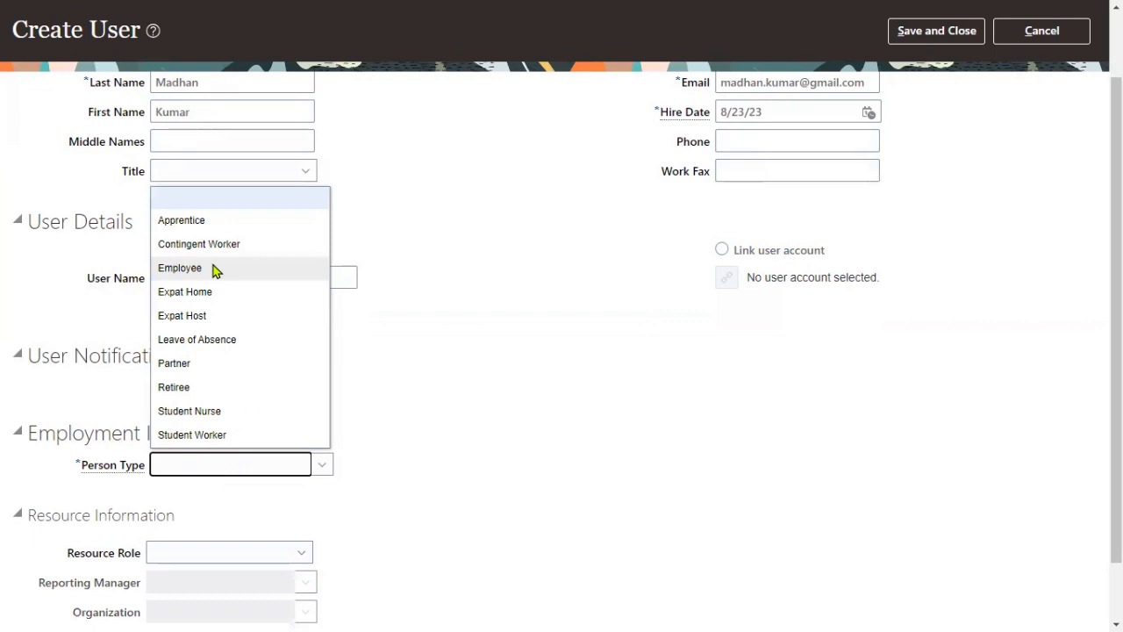
click(213, 269)
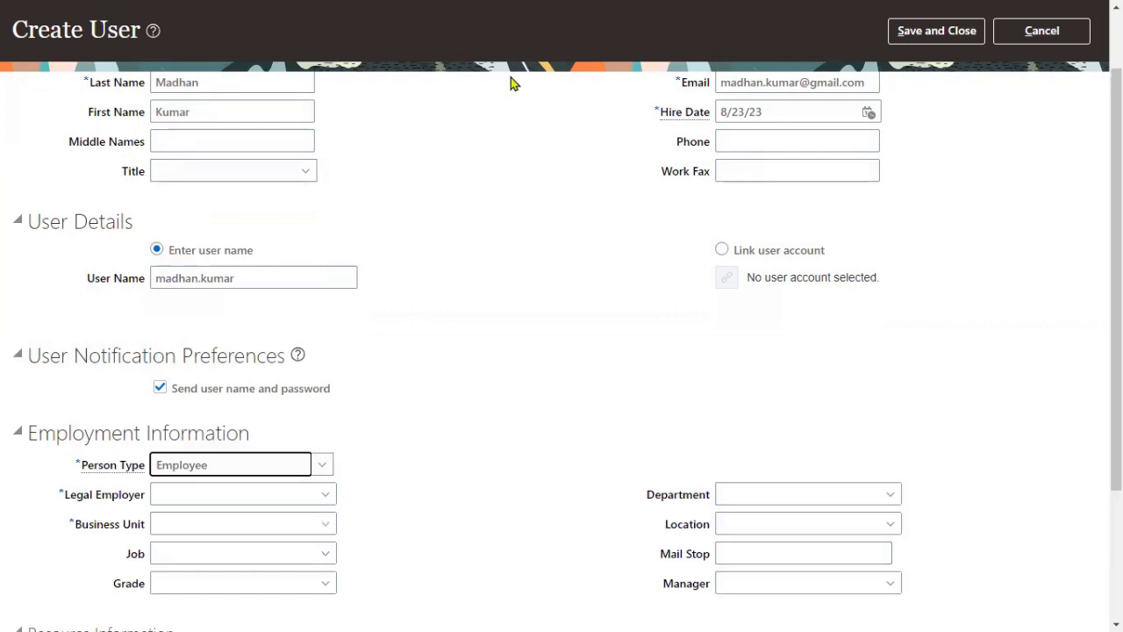
key(super)
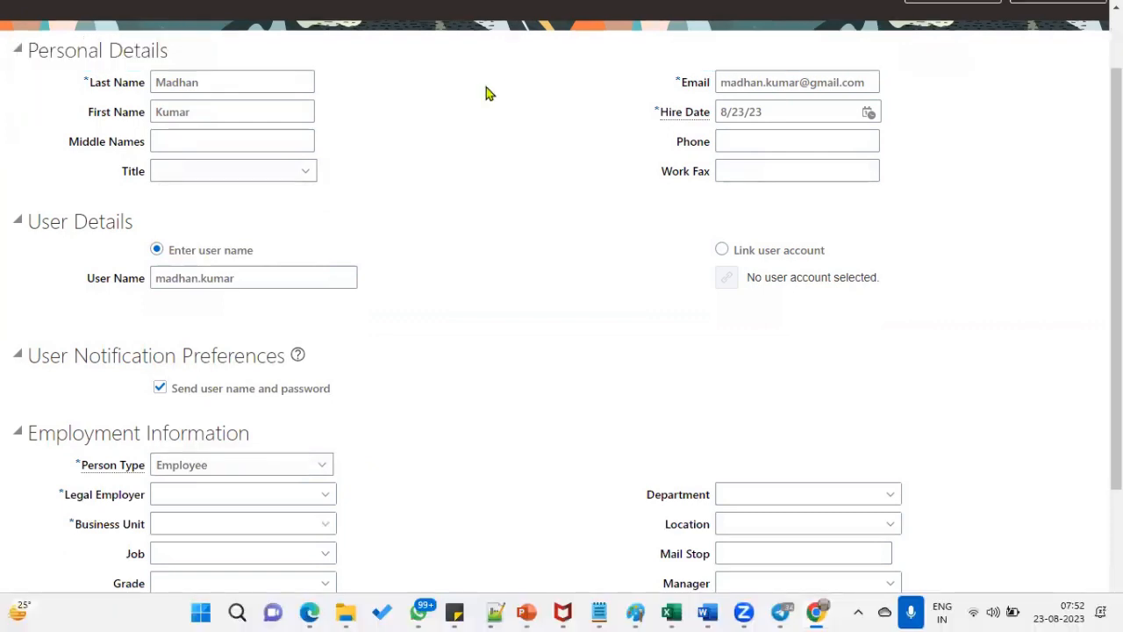
mouse_move(17, 480)
mouse_down()
mouse_move(519, 512)
mouse_move(522, 538)
mouse_up()
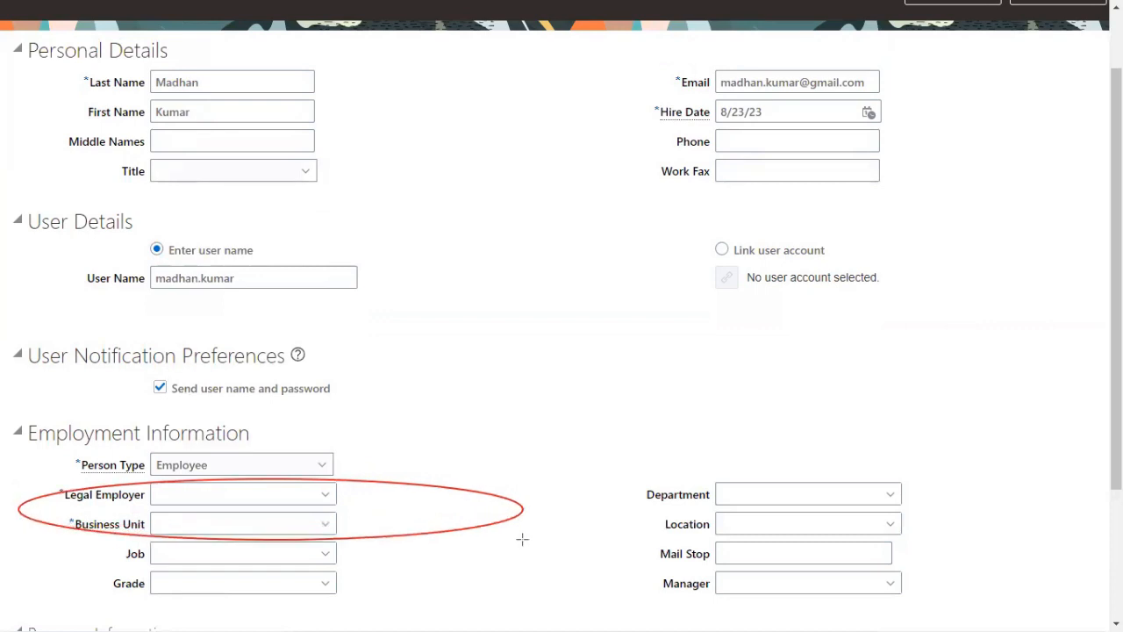
- Set Legal Employer to US1 Legal Entity and Business Unit to US1 Business Unit
click(202, 485)
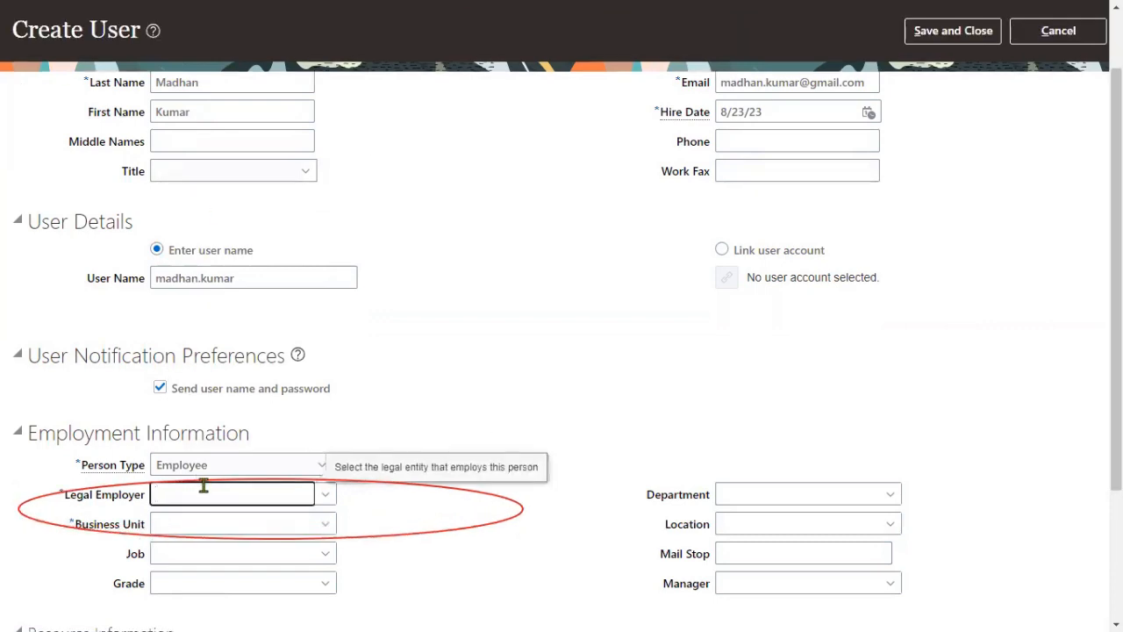
text(US1)
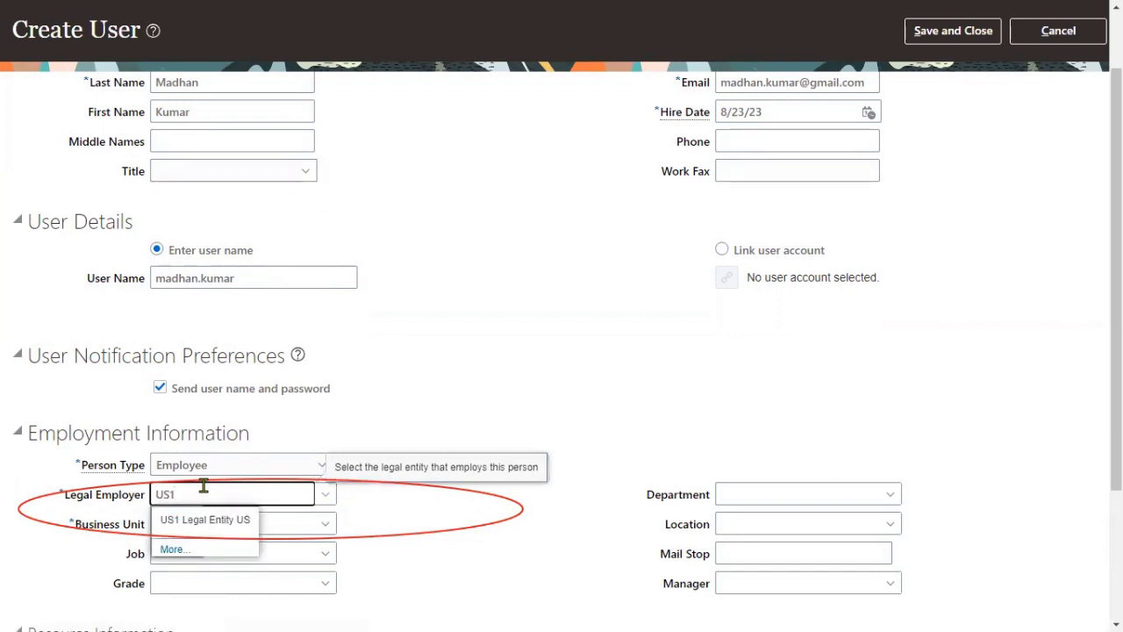
click(187, 523)
click(218, 522)
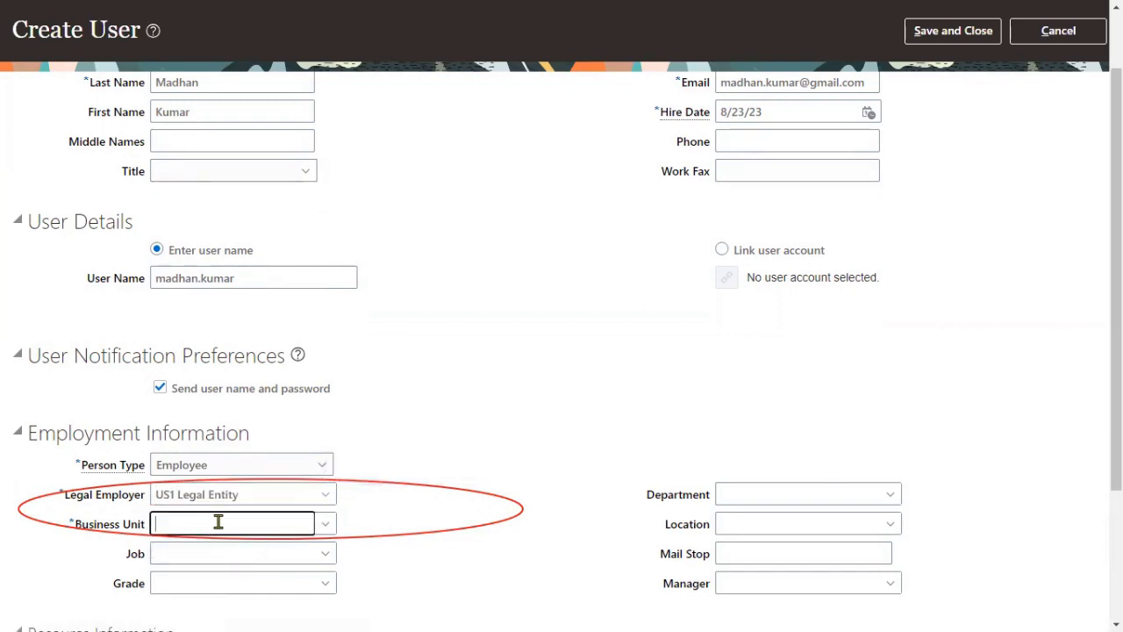
text(US1)
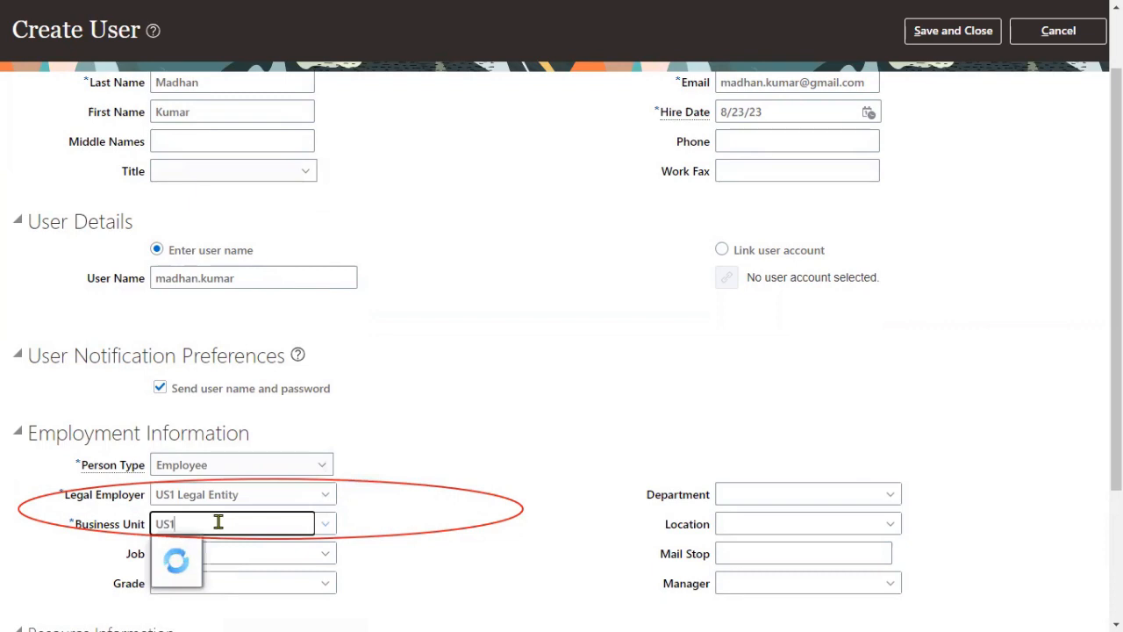
click(203, 548)
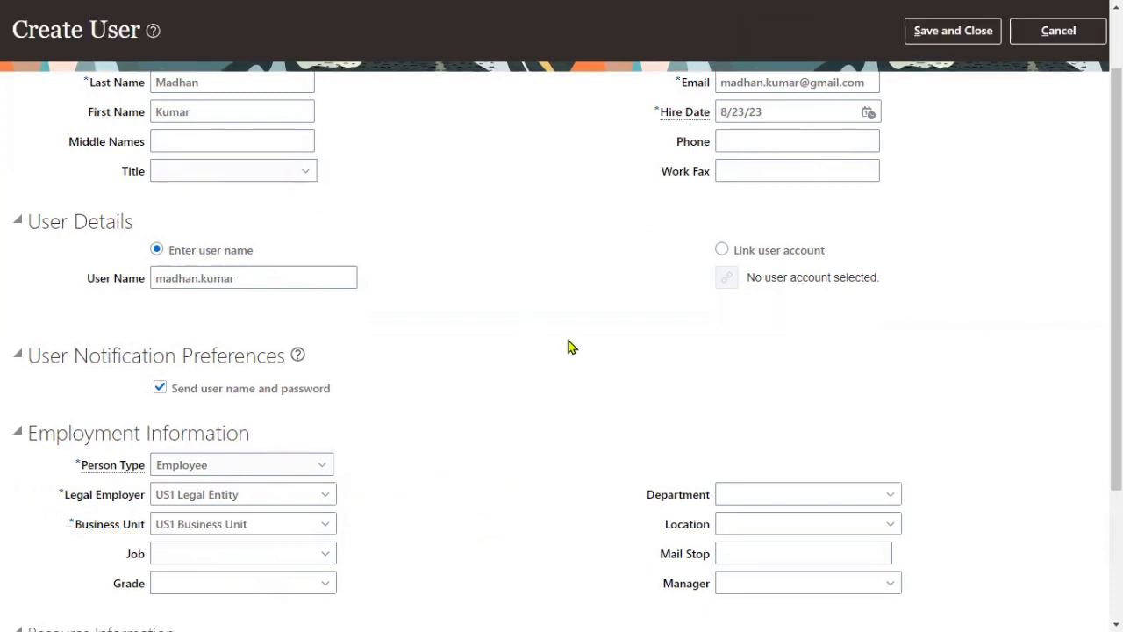
scroll(569, 333, up, 2)
- Save the new user, close Search Person, and bring the Notepad++ task notes forward
click(910, 77)
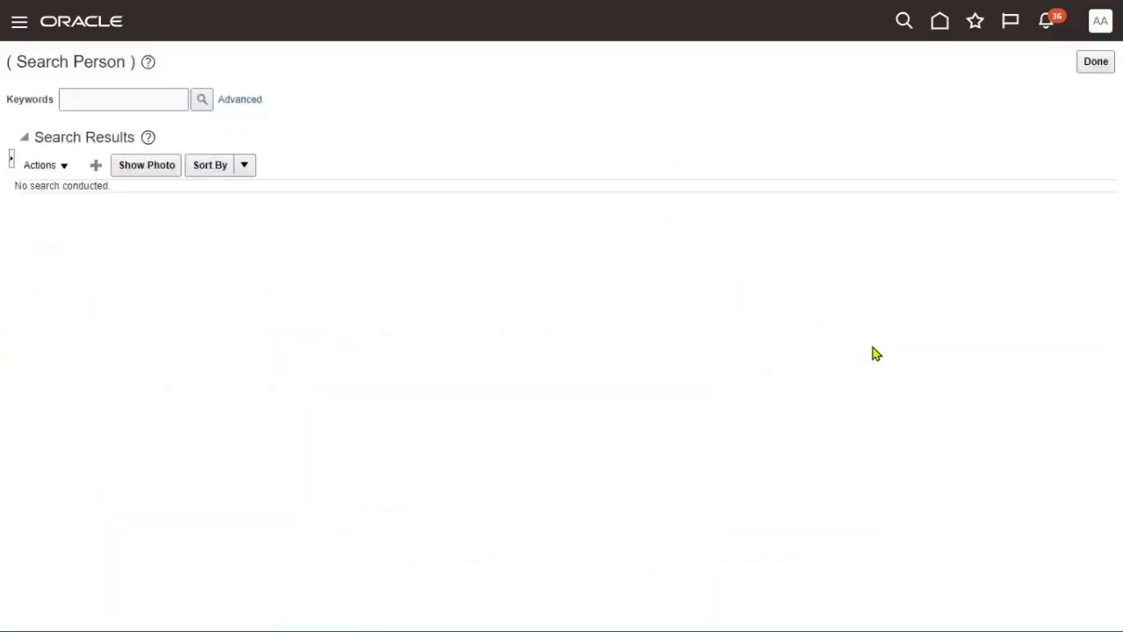
click(1096, 62)
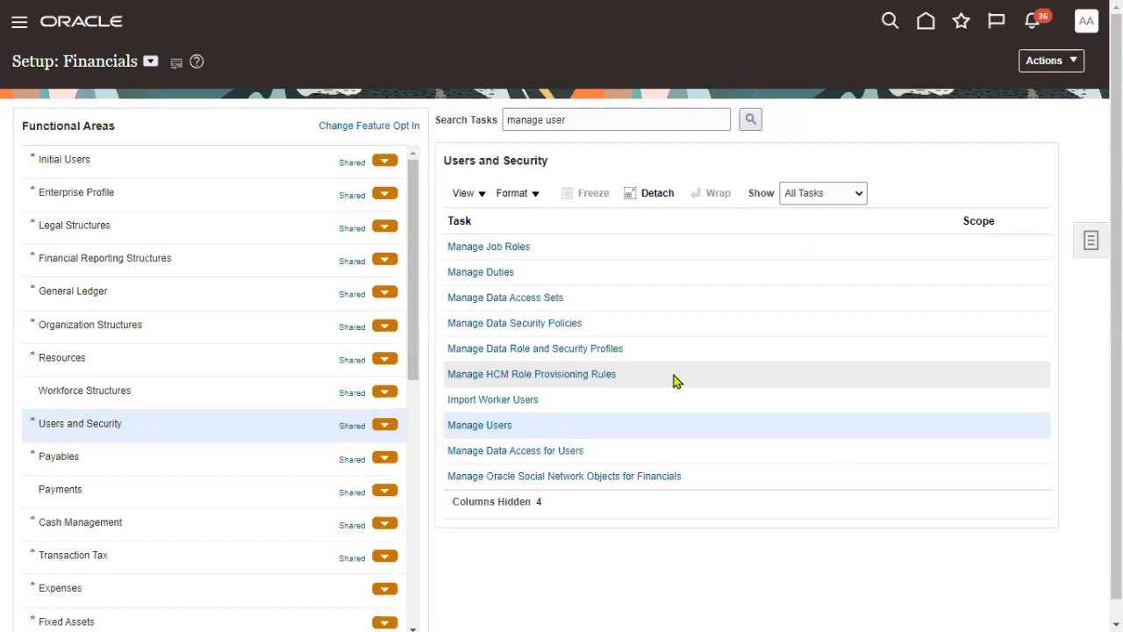
key(alt+Tab)
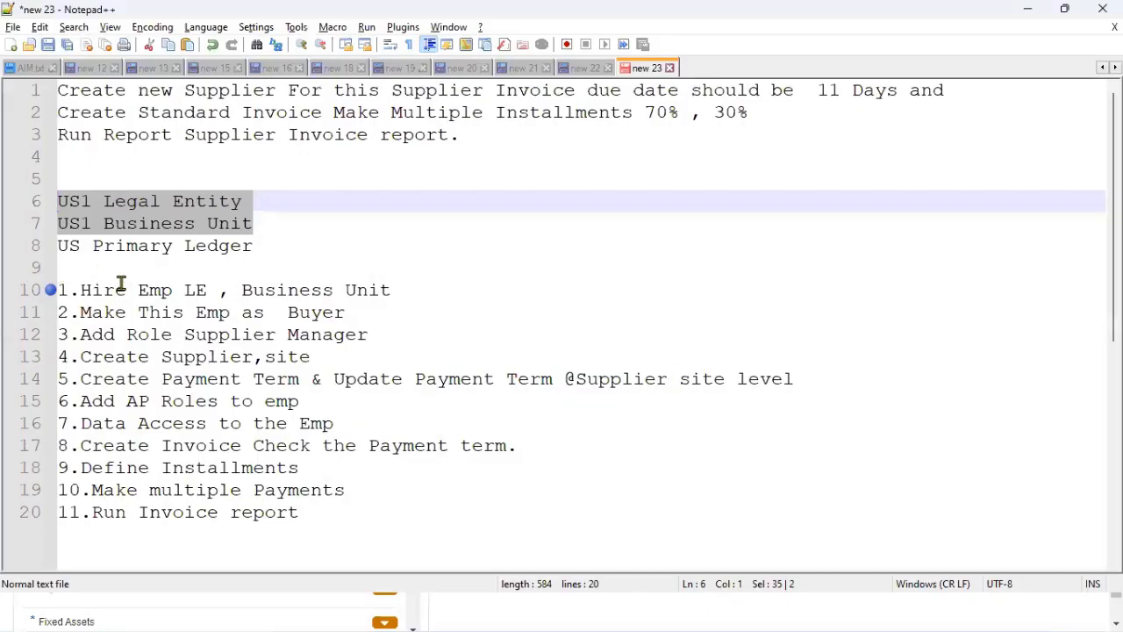
- Bookmark line 11 '2.Make This Emp as Buyer' in the notes, then return to Oracle
click(46, 317)
drag(288, 314, 347, 319)
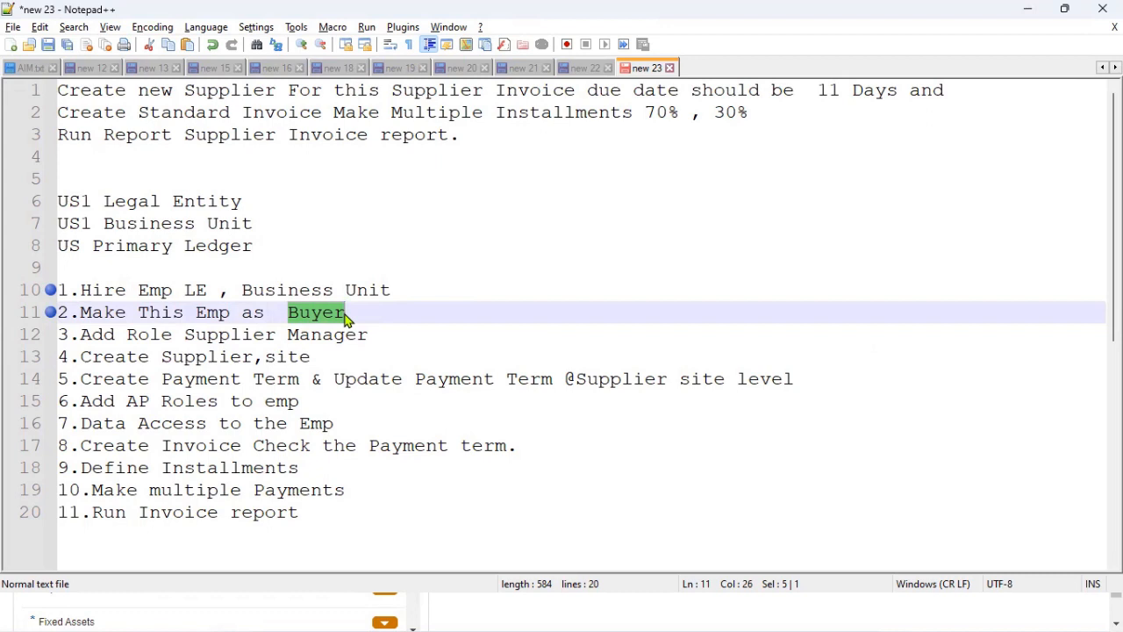
click(1032, 9)
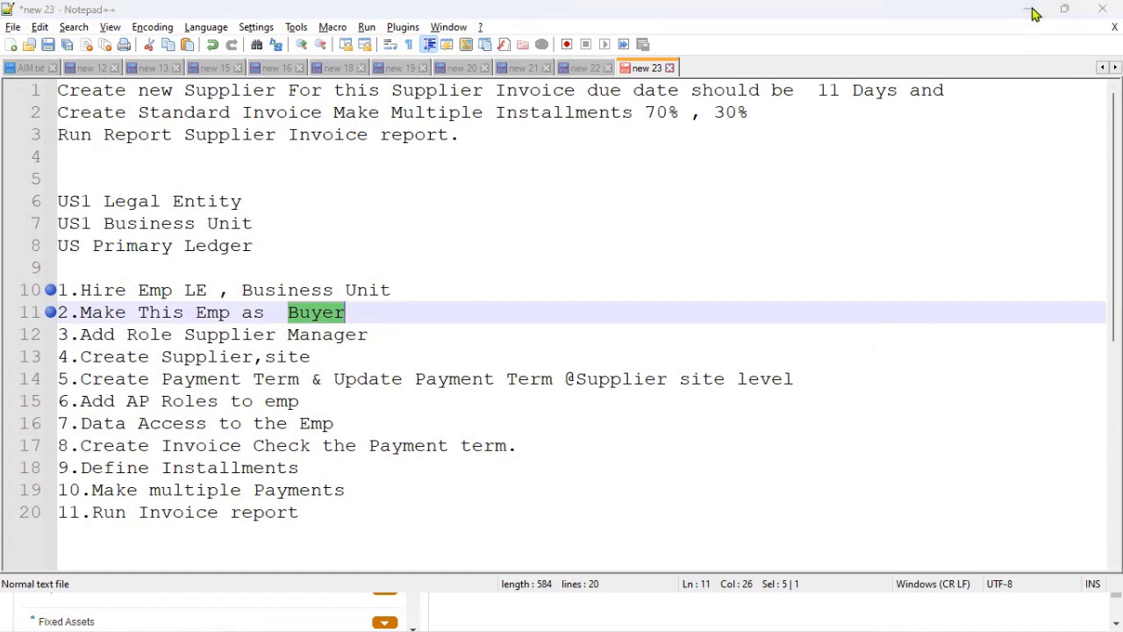
- Search the setup tasks for 'agent'
click(604, 120)
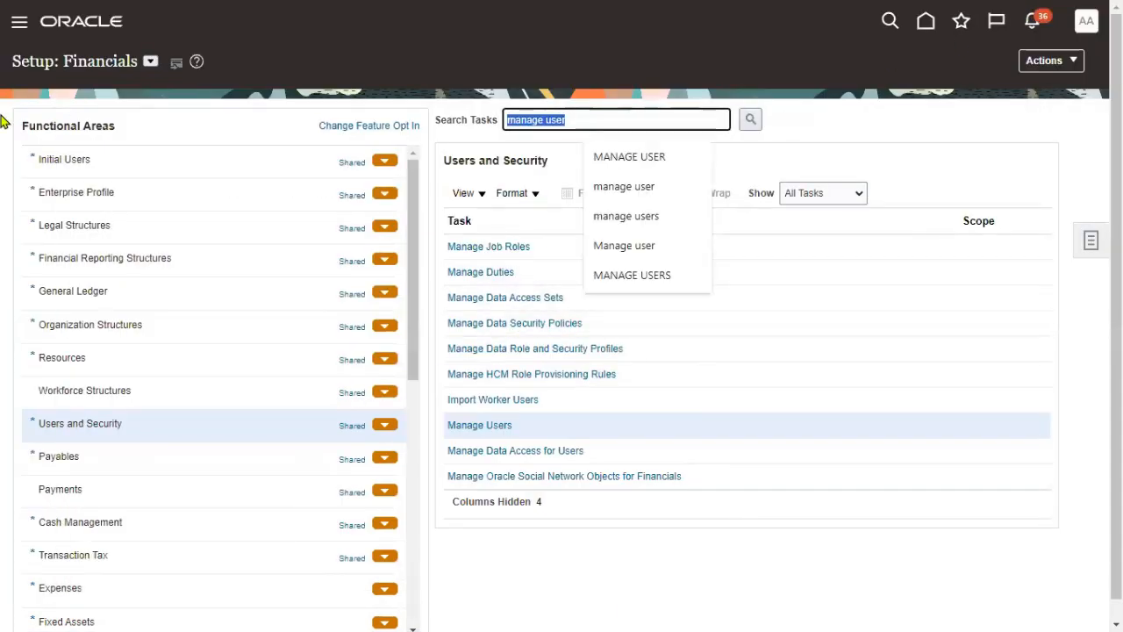
text(agent)
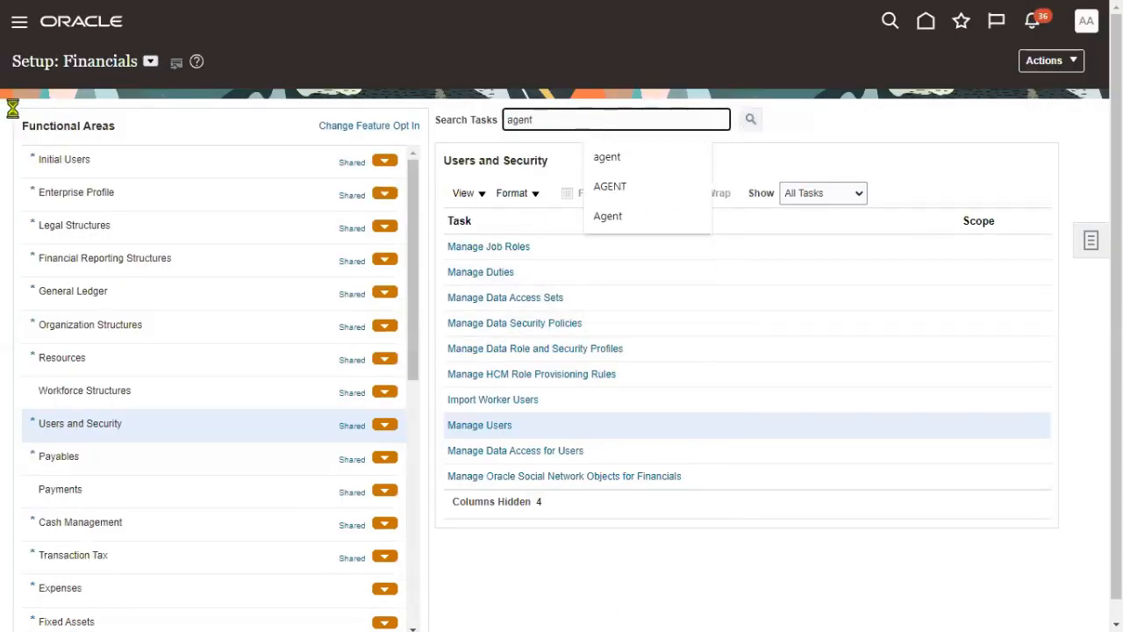
click(263, 458)
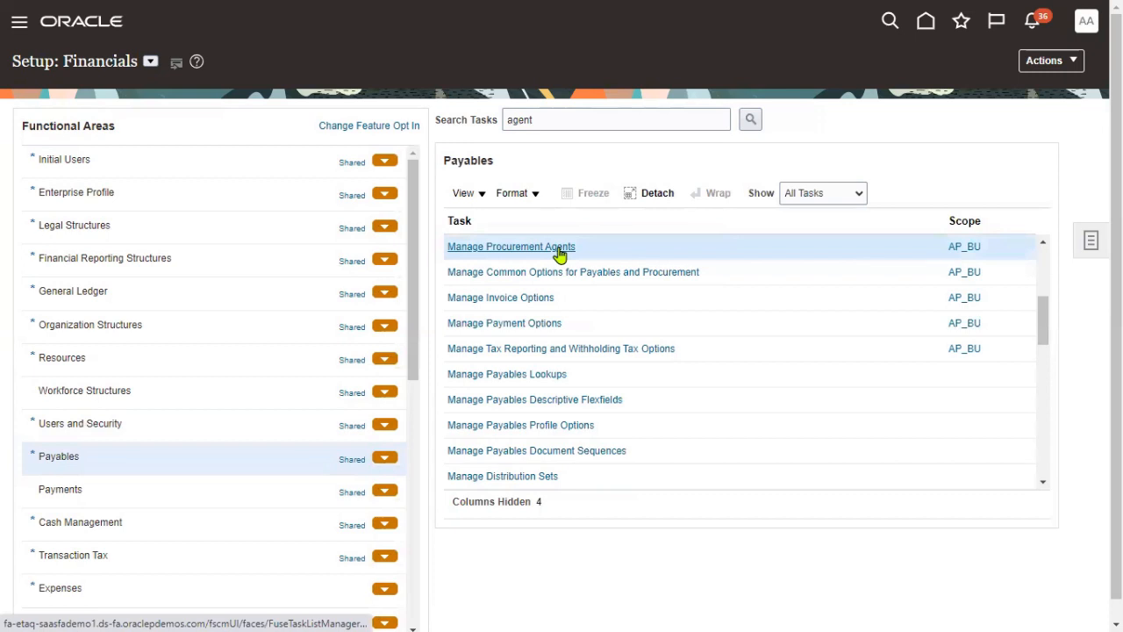
- Scope Manage Procurement Agents to US1 Business Unit and save the scope
click(966, 249)
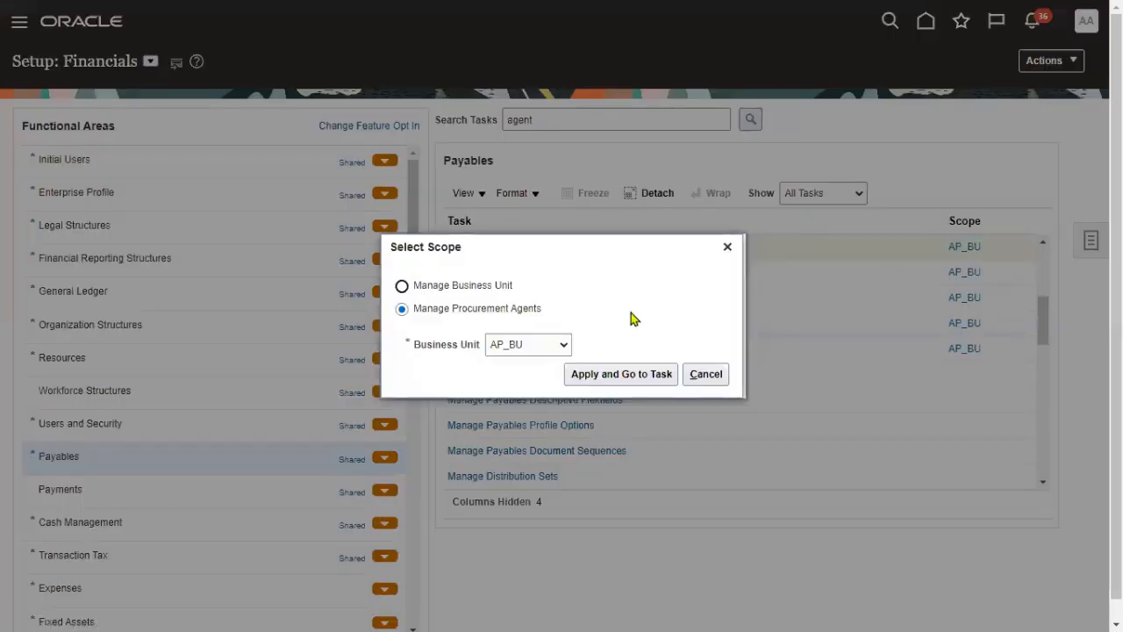
click(553, 346)
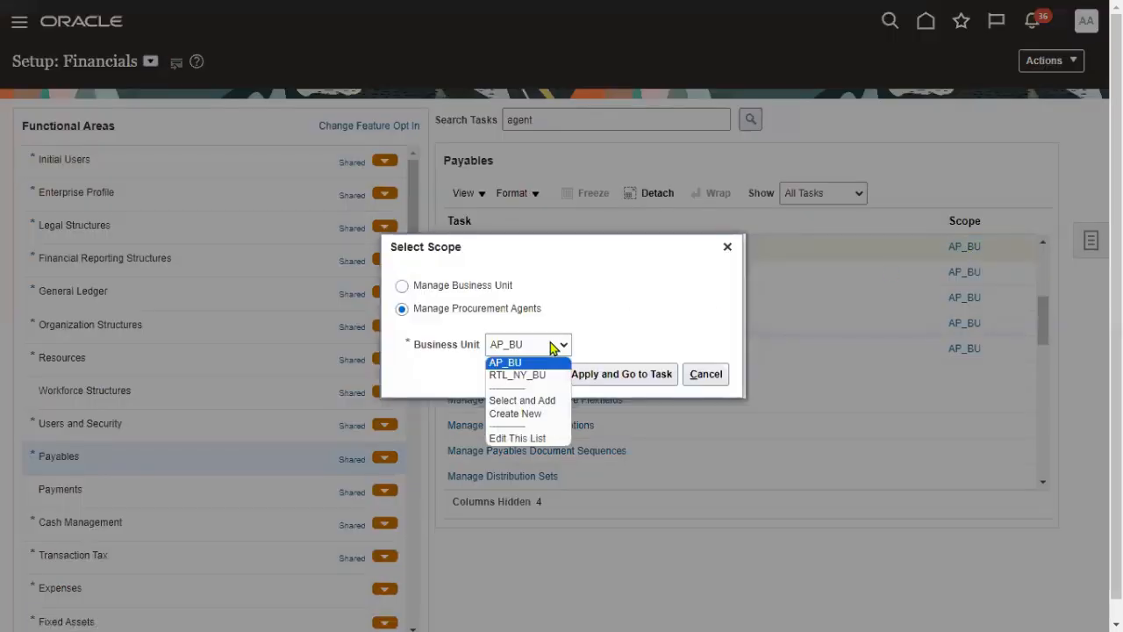
click(541, 401)
click(614, 376)
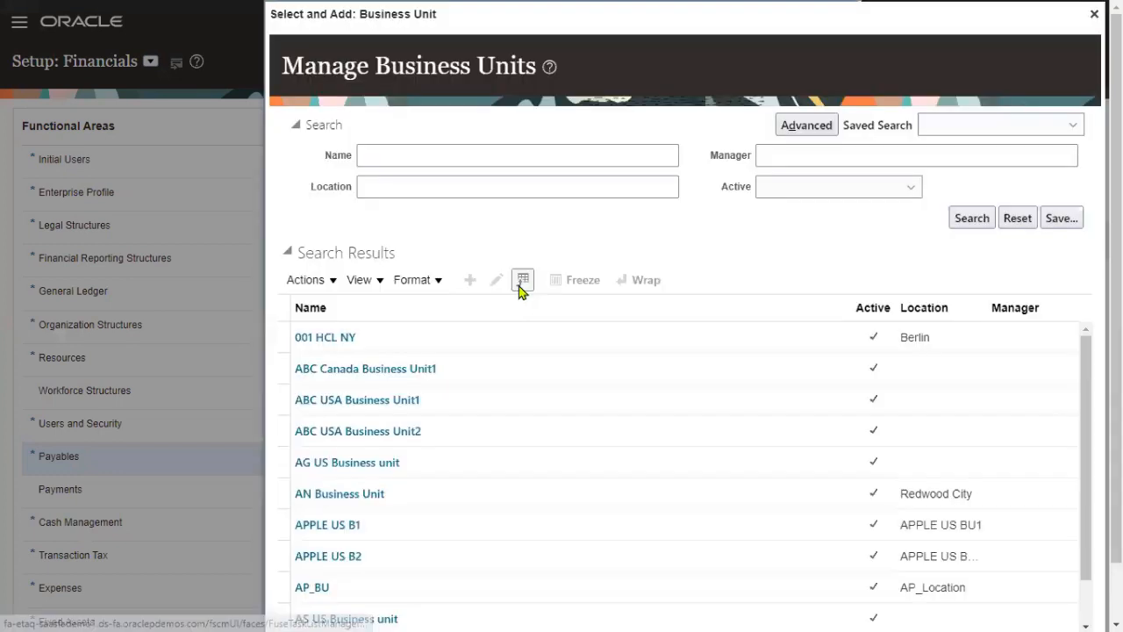
click(412, 156)
text(US1)
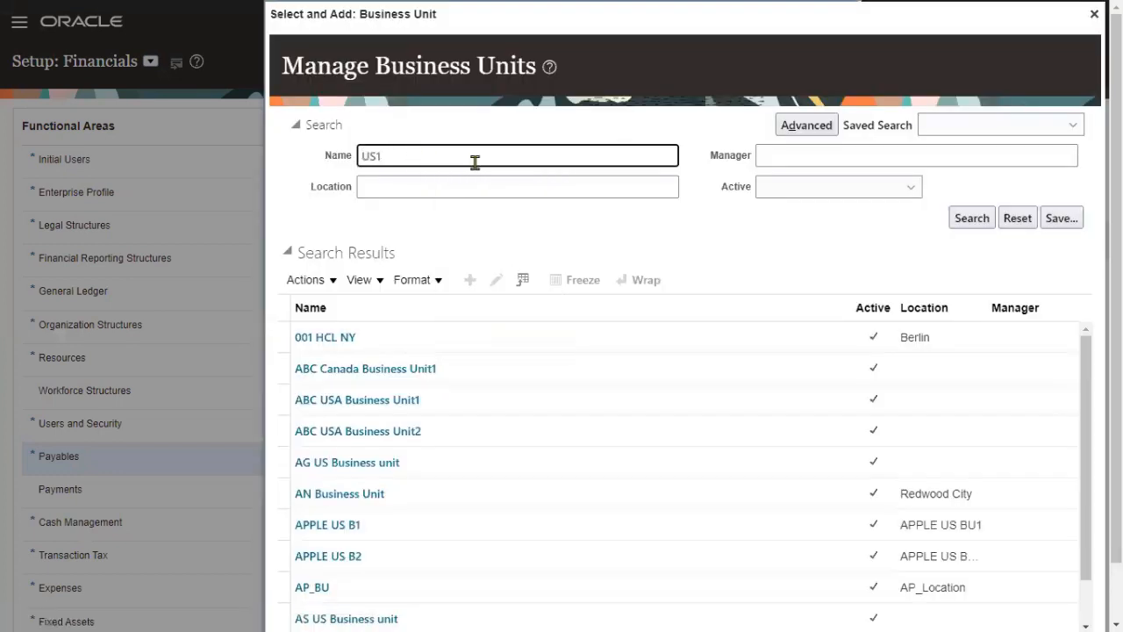
click(970, 220)
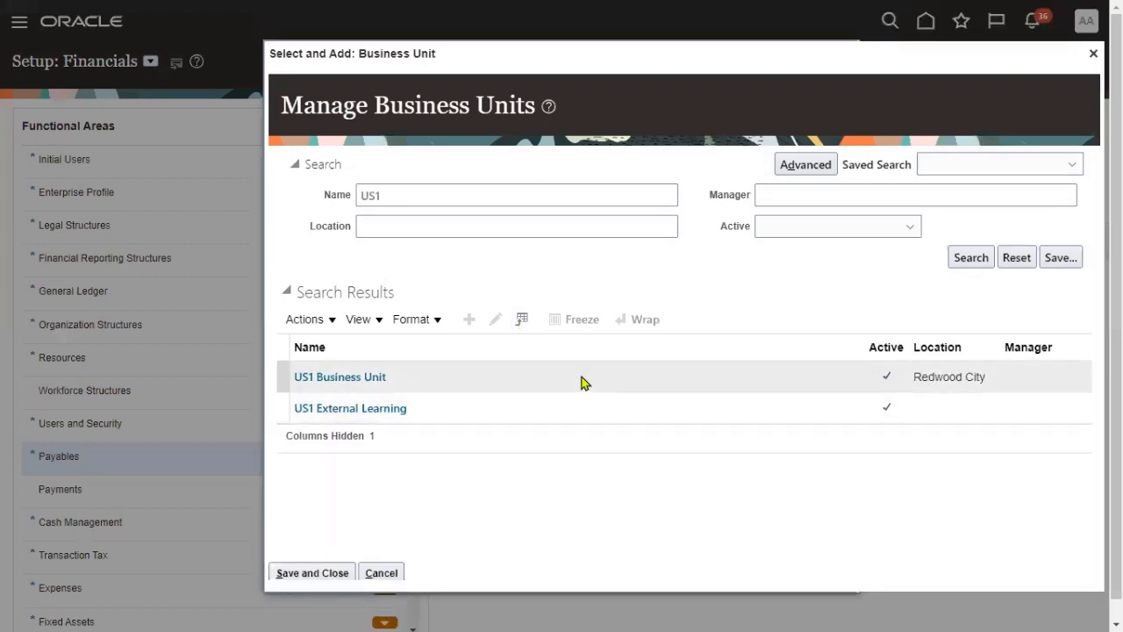
click(582, 382)
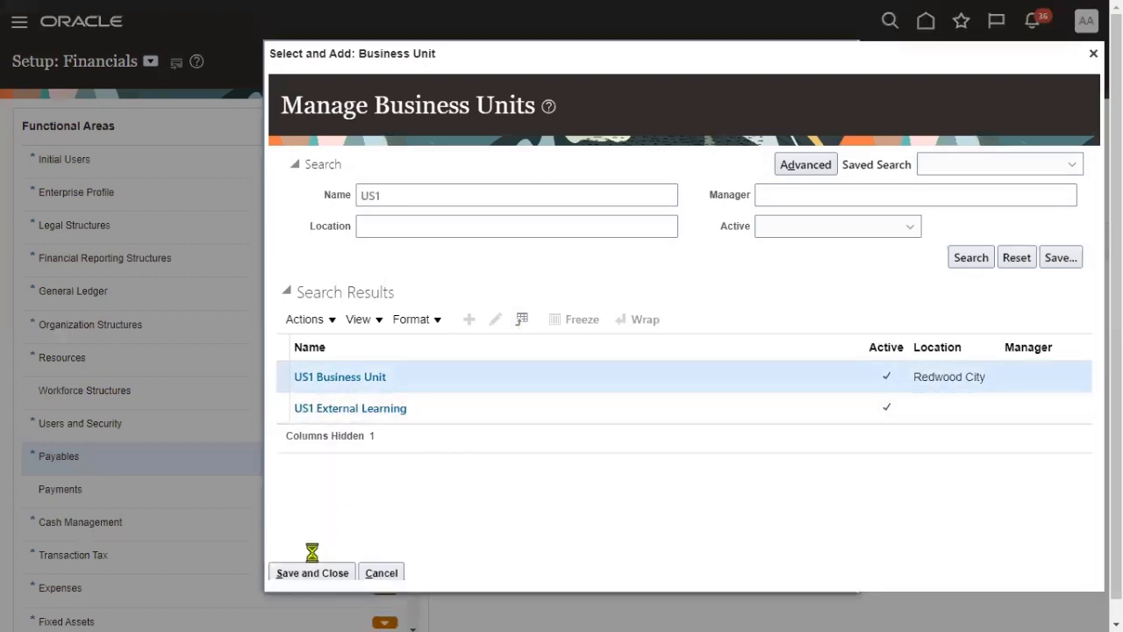
click(307, 572)
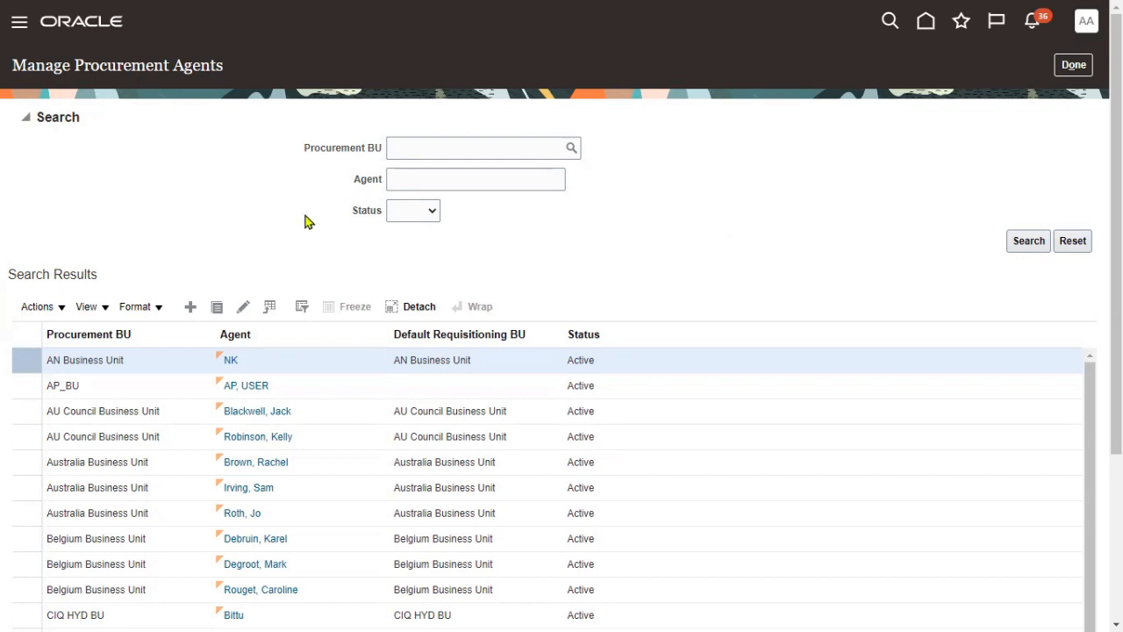
- Create a procurement agent for the new employee with US1 Business Unit as procurement and requisitioning BU
click(191, 306)
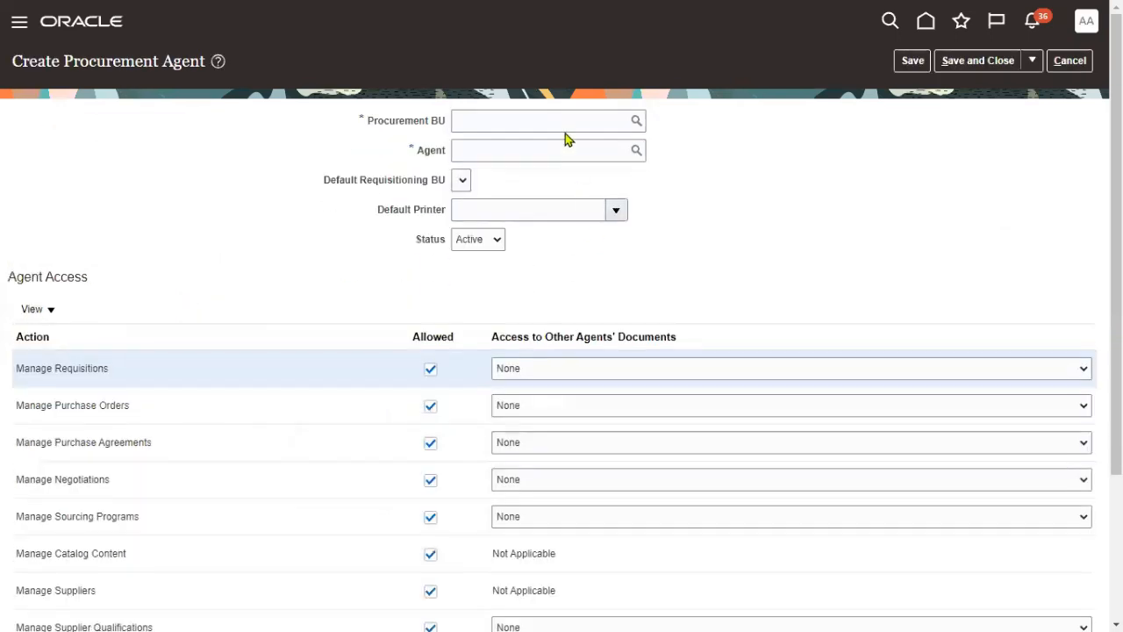
click(562, 129)
text(US1)
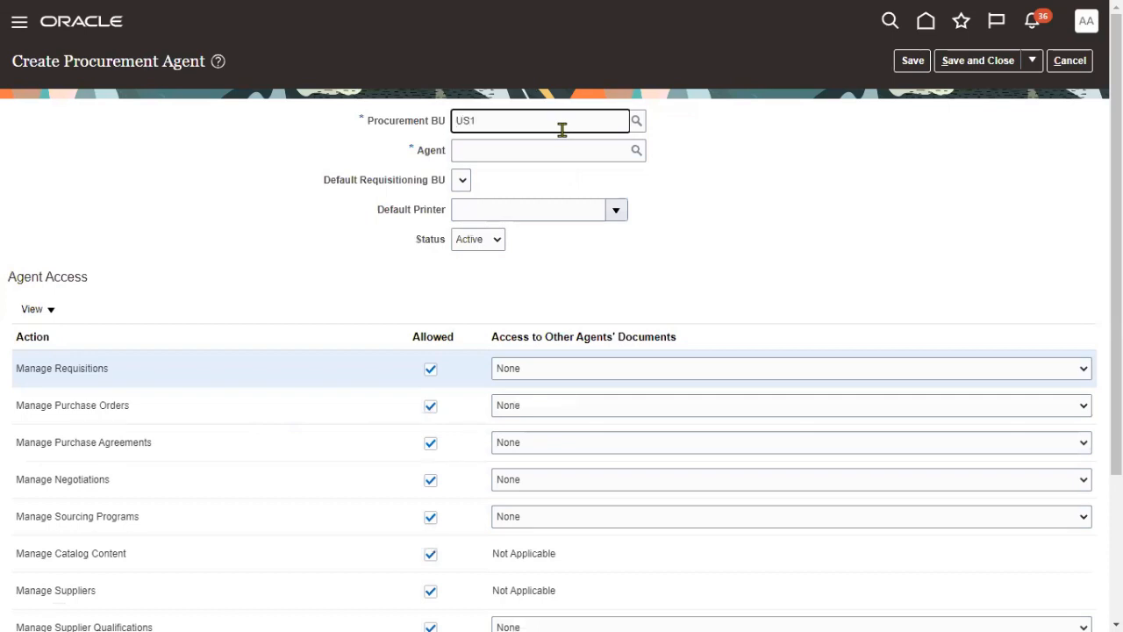
click(540, 146)
click(535, 152)
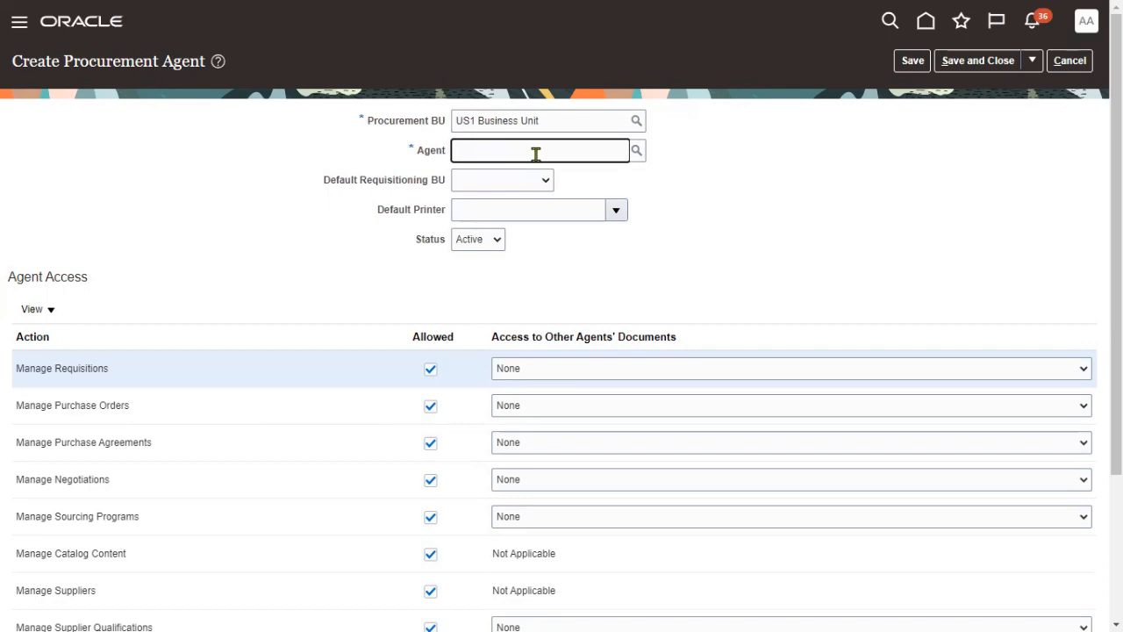
text(madhan)
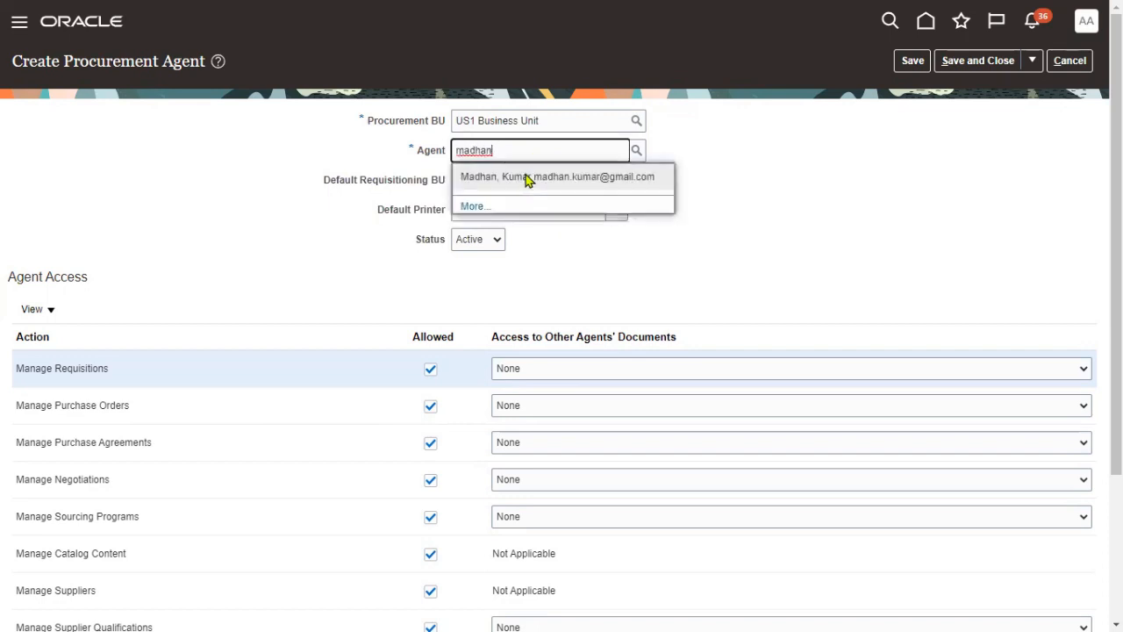
click(526, 178)
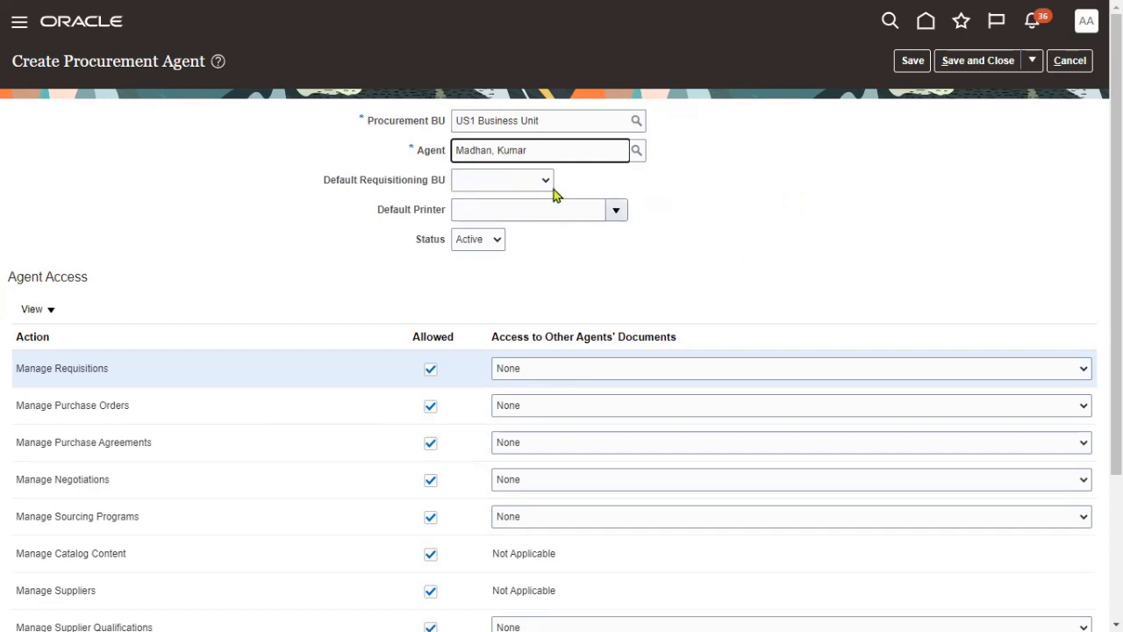
click(544, 181)
click(526, 224)
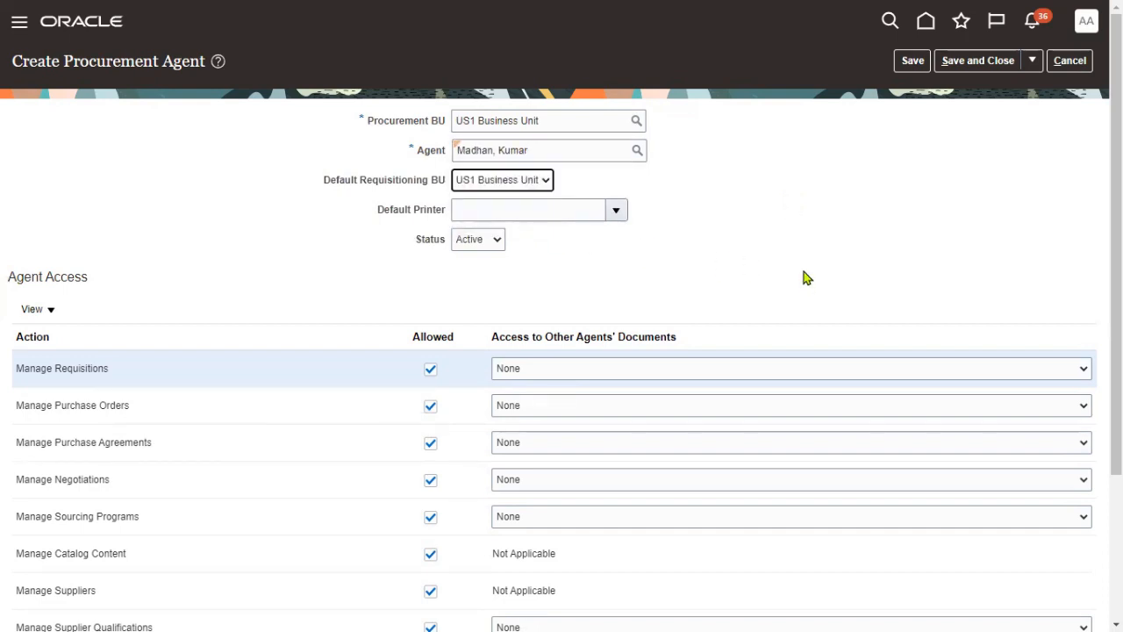
- Review the Agent Access permissions, save the agent, confirm, and return to setup
click(738, 273)
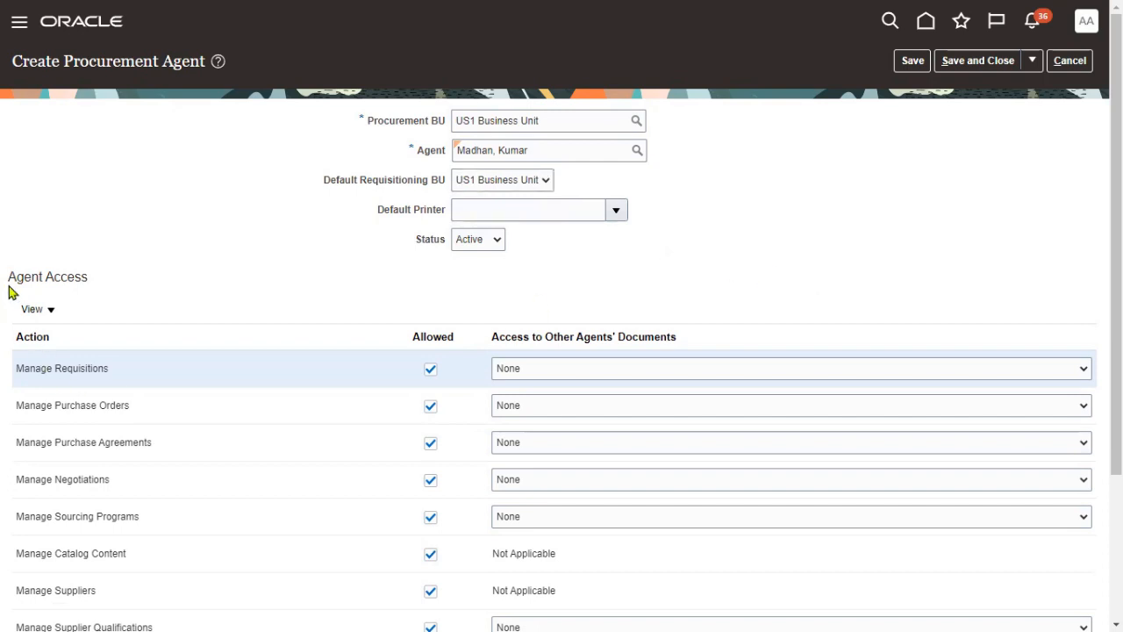
drag(9, 277, 99, 280)
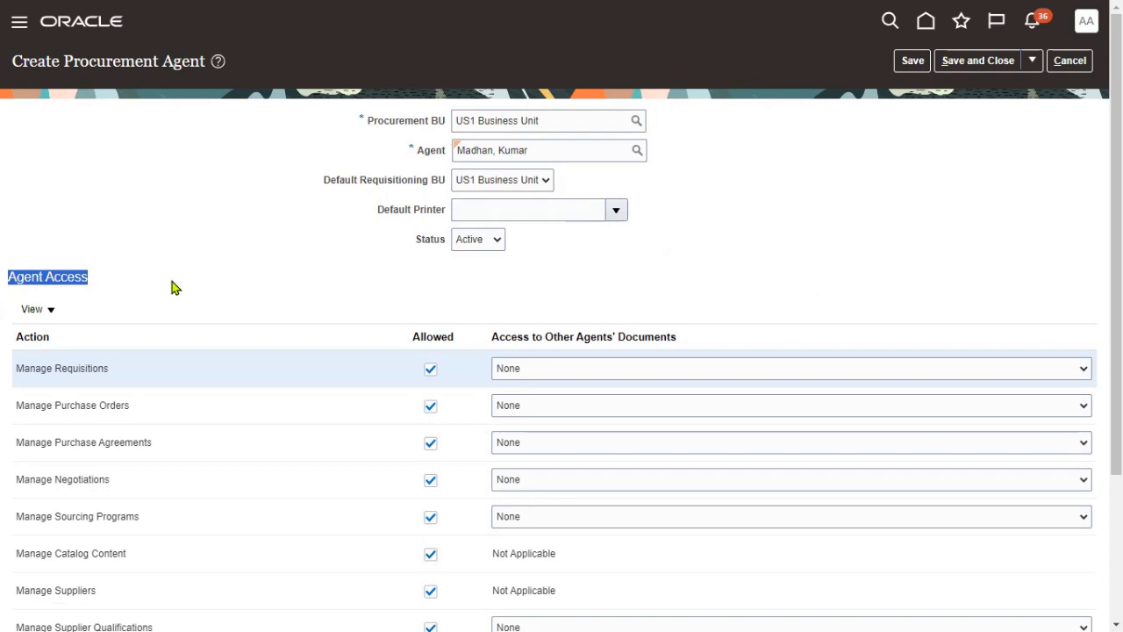
click(330, 282)
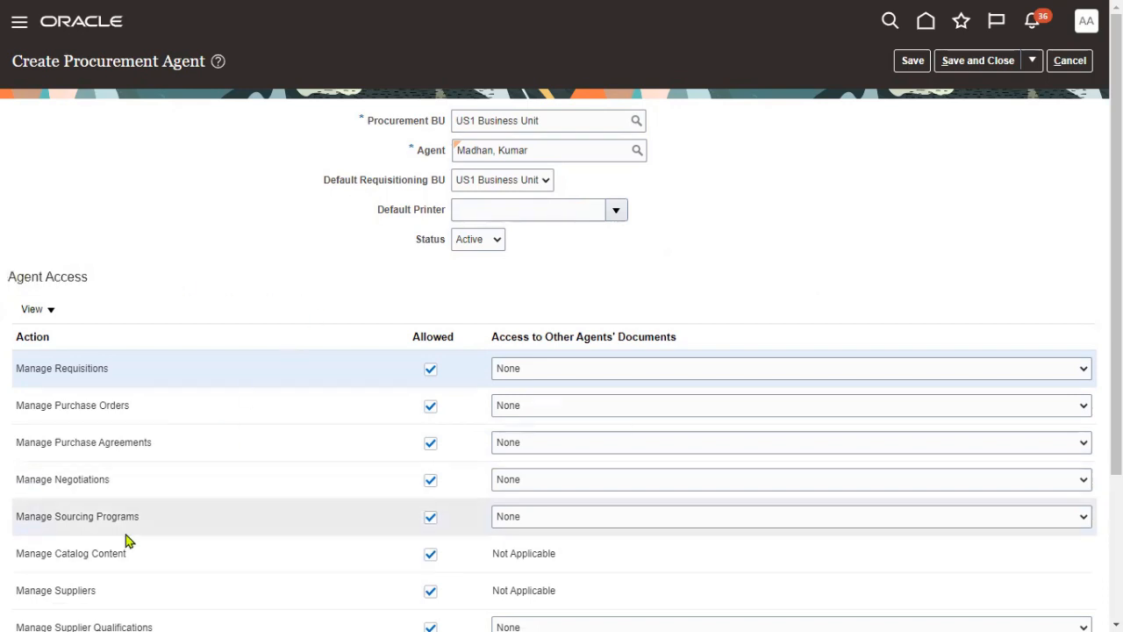
click(119, 590)
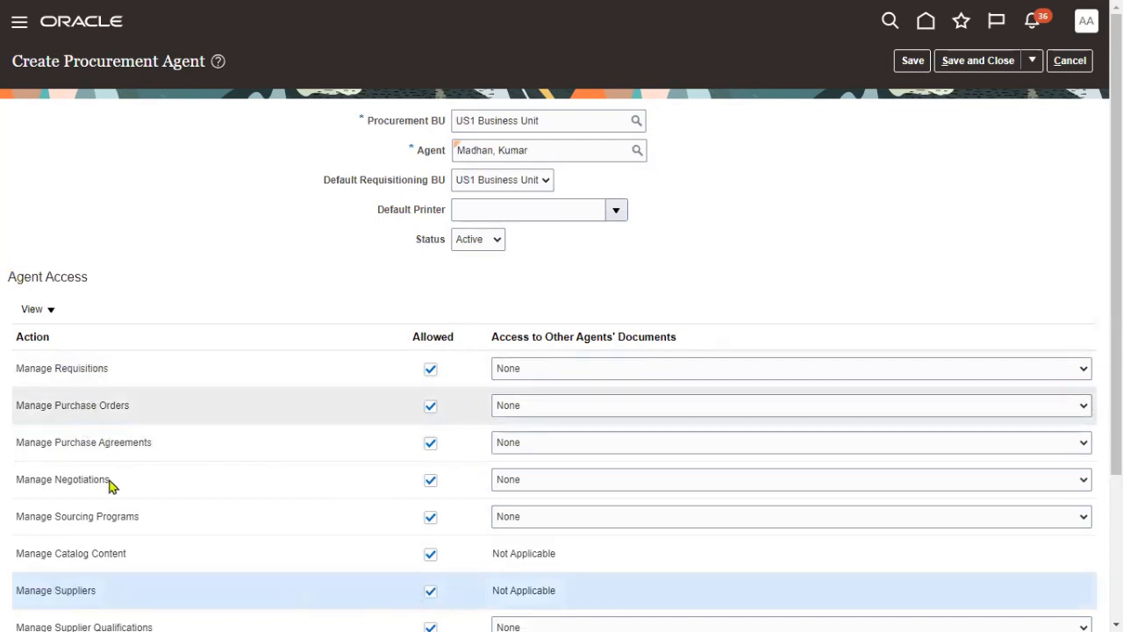
scroll(418, 429, down, 3)
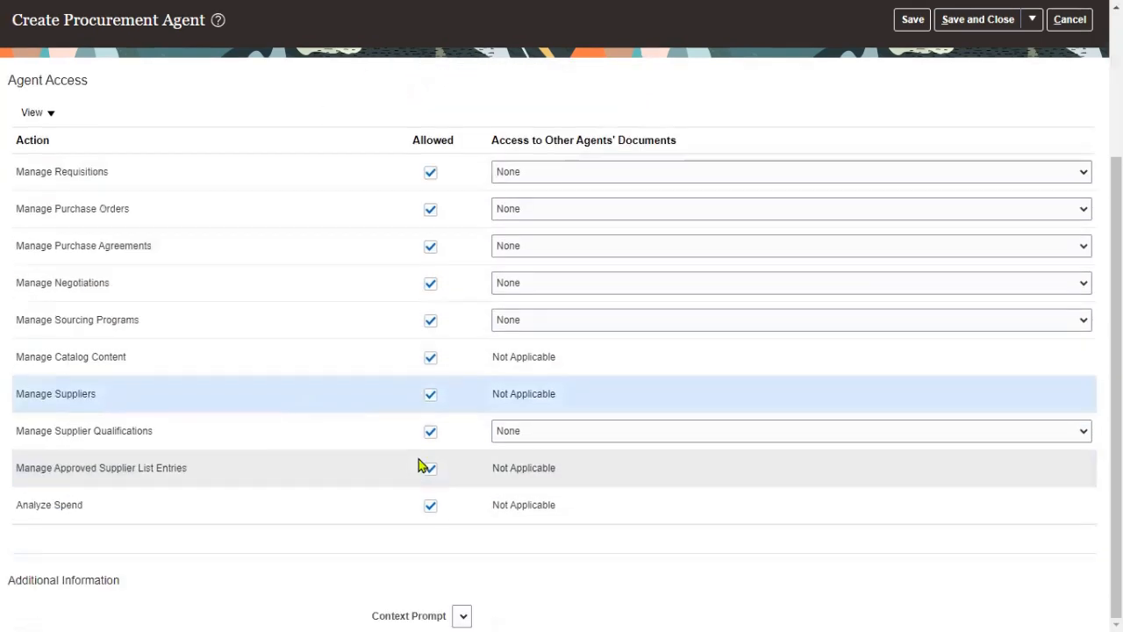
scroll(790, 138, up, 3)
click(991, 65)
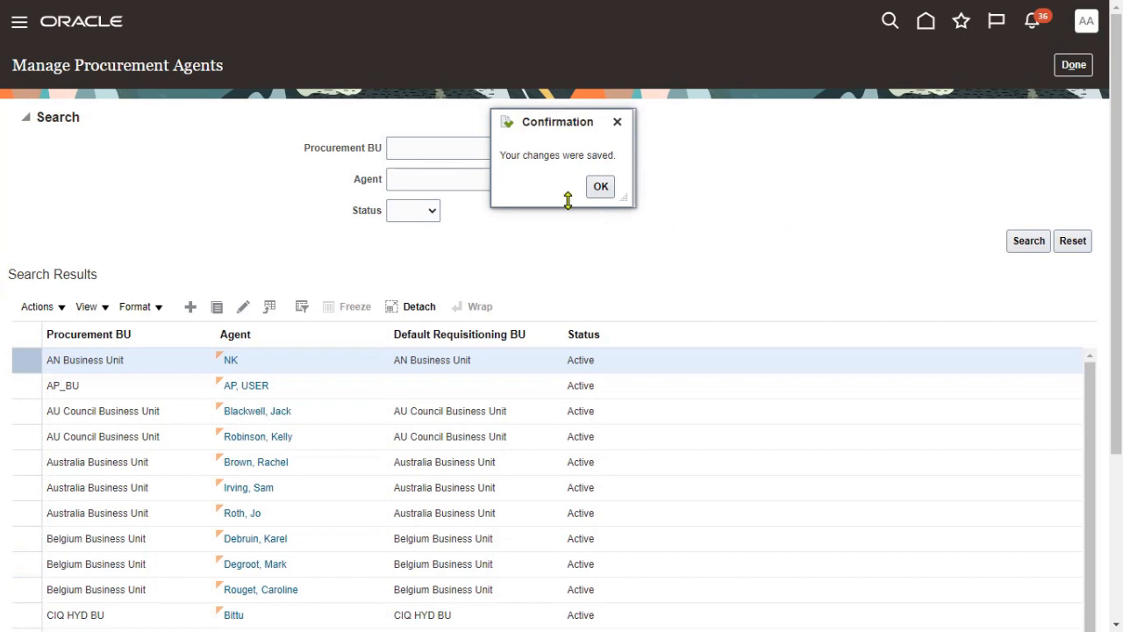
click(595, 190)
click(1075, 70)
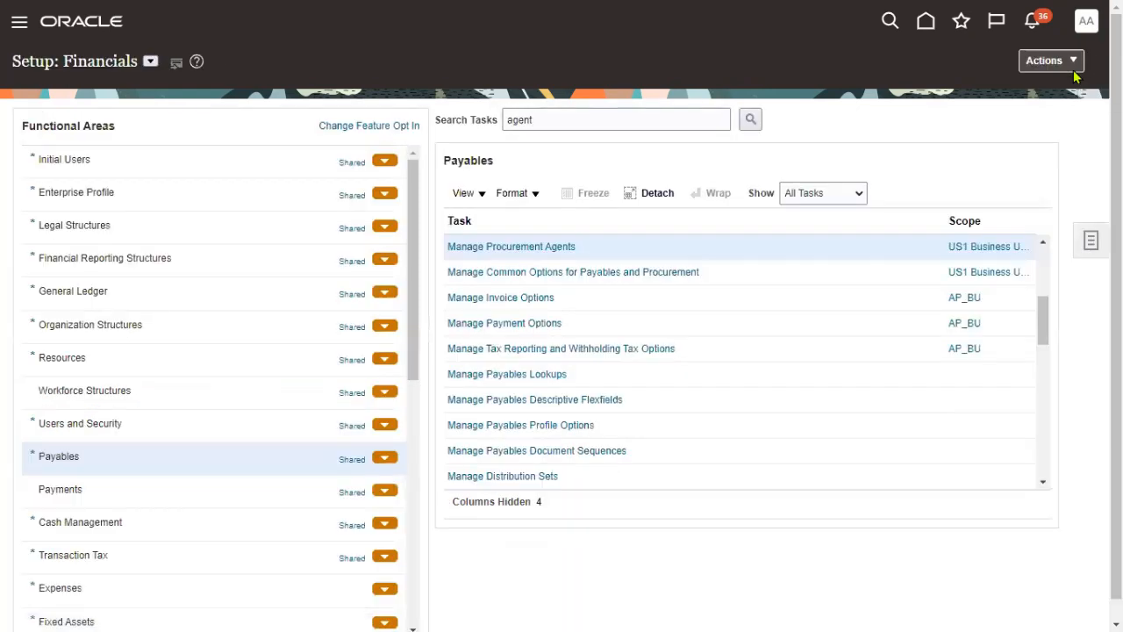
- Switch to the Notepad++ task notes
key(alt+Tab)
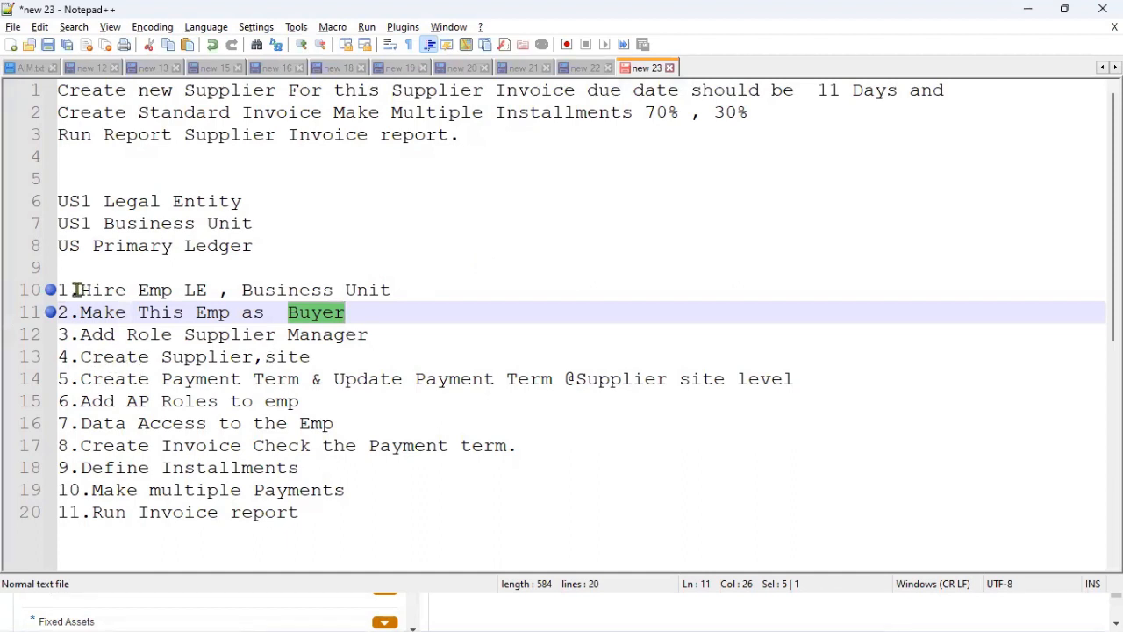
- Bookmark line 12 '3.Add Role Supplier Manager' and return to the Oracle setup page
drag(58, 91, 288, 90)
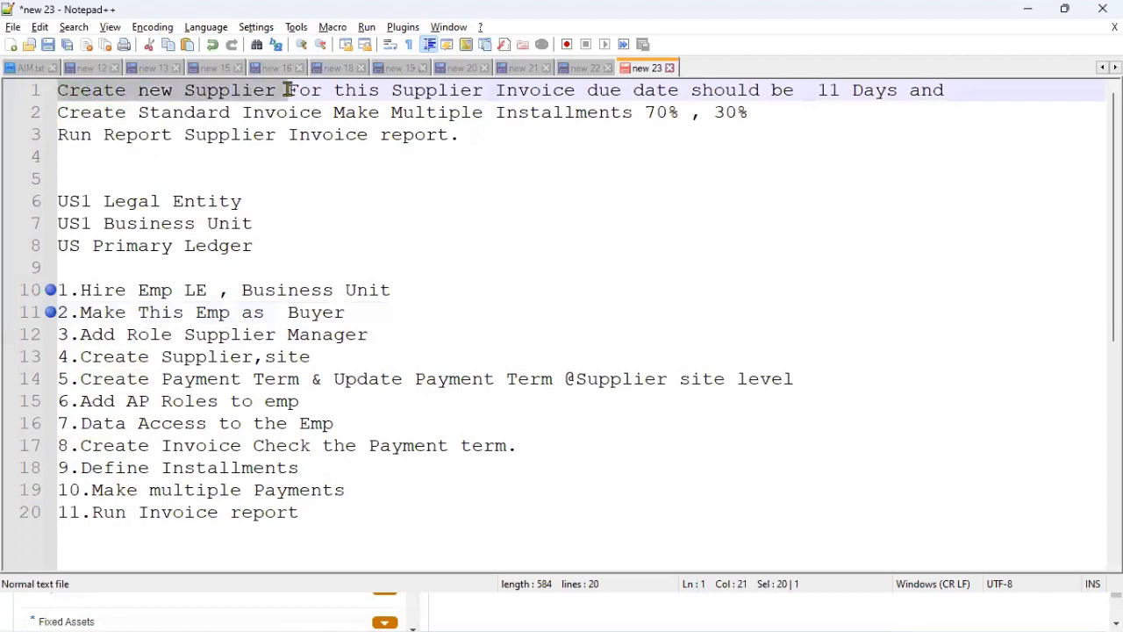
click(49, 334)
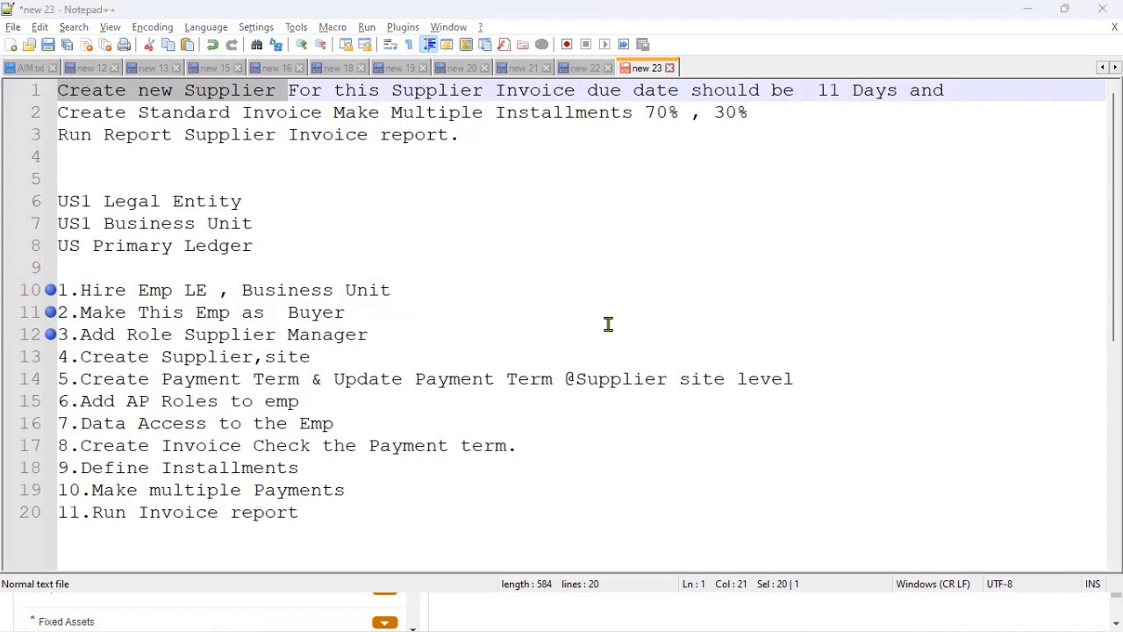
key(alt+Tab)
double_click(564, 120)
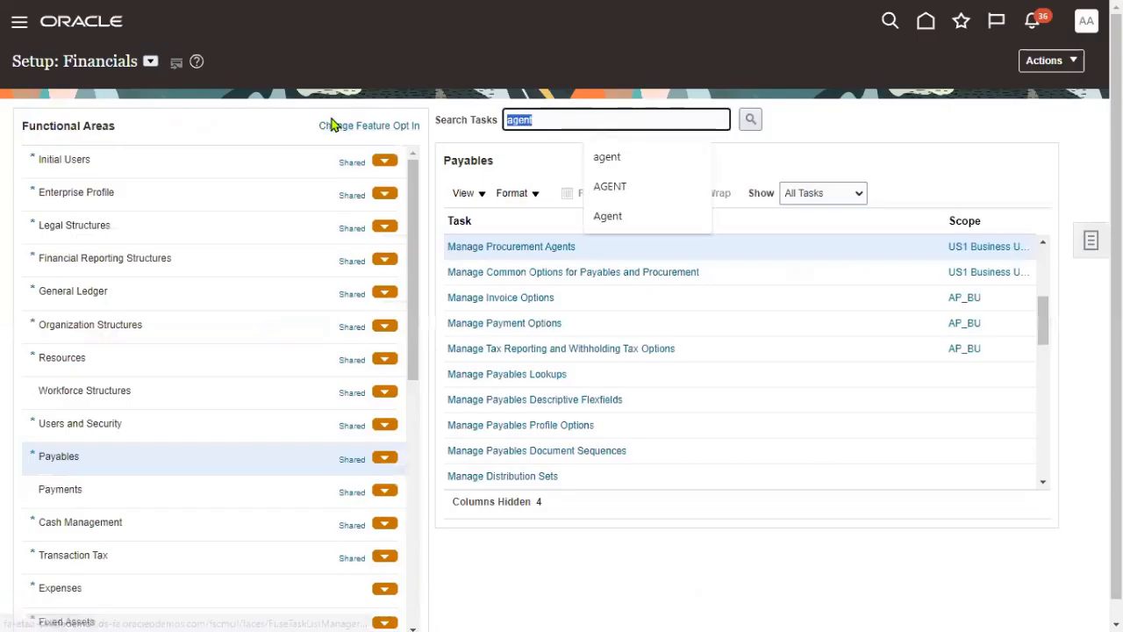
- Clear the task search and switch the setup offering to Procurement
key(BackSpace)
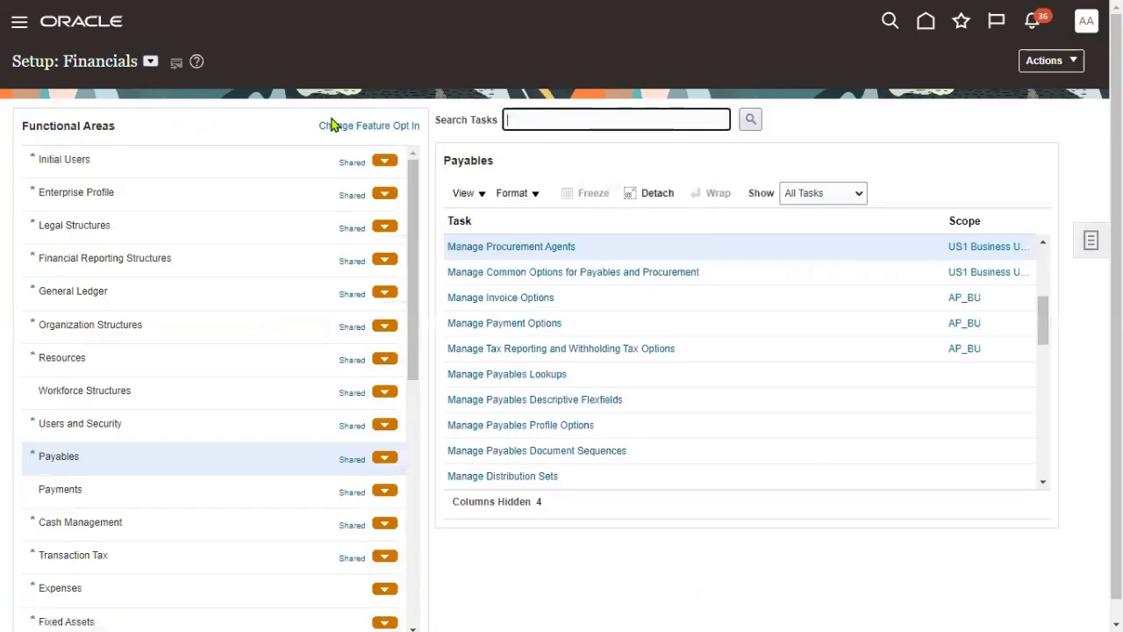
click(150, 61)
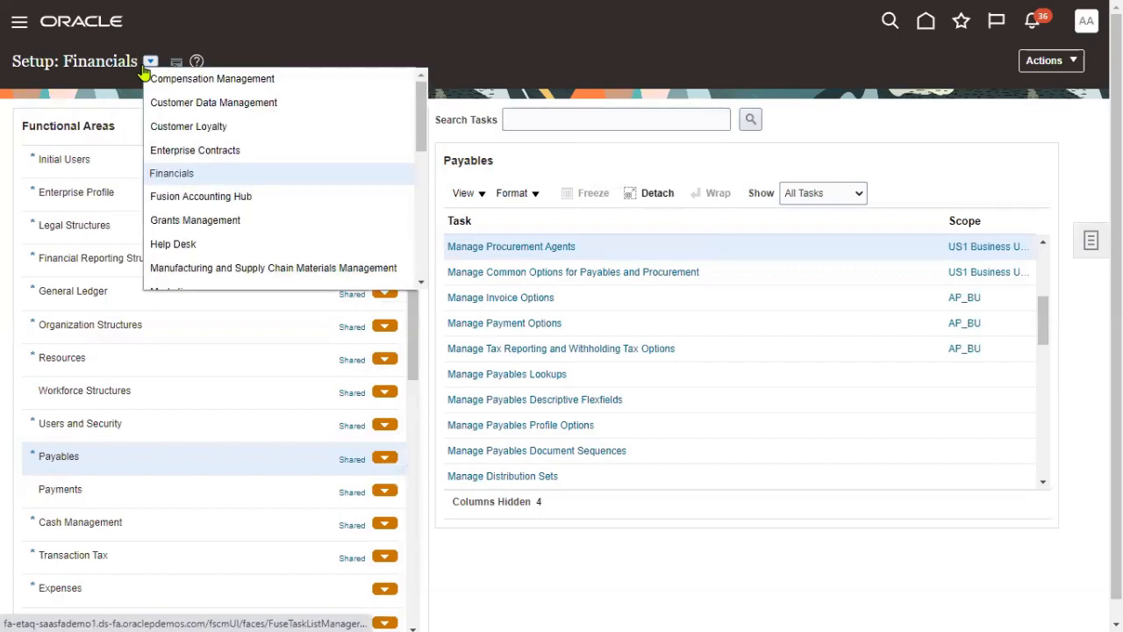
scroll(418, 168, down, 2)
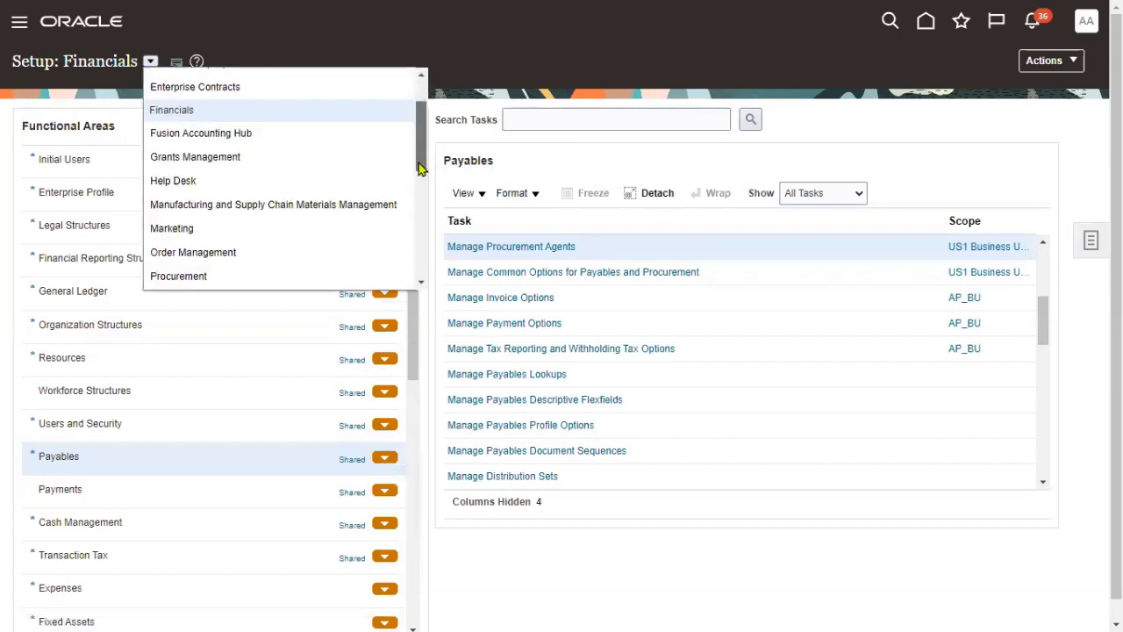
click(238, 221)
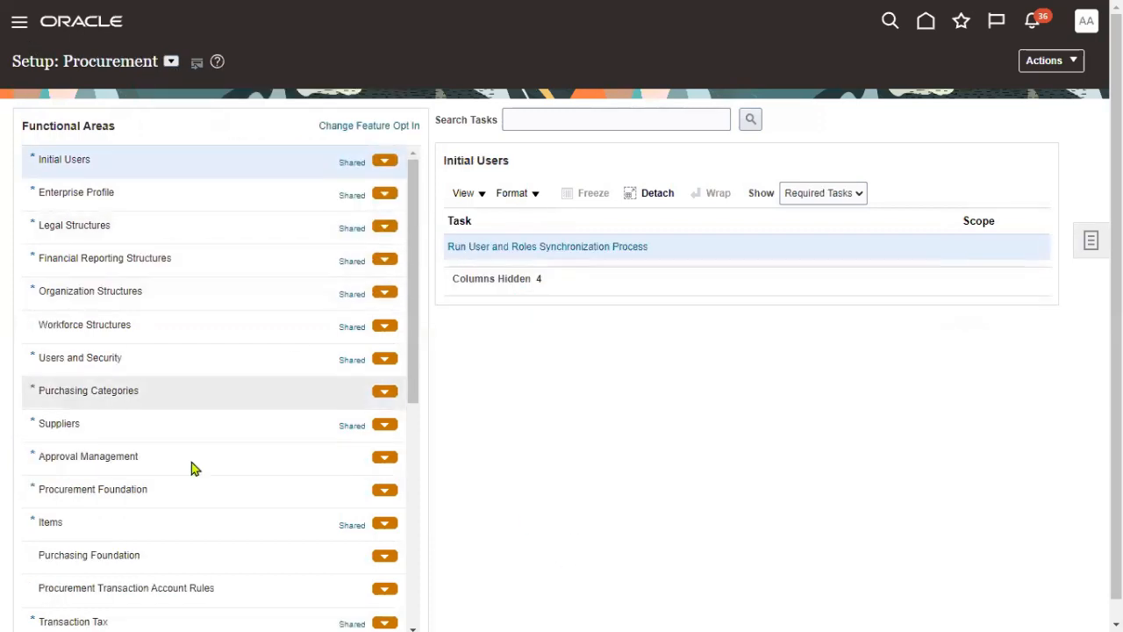
click(92, 426)
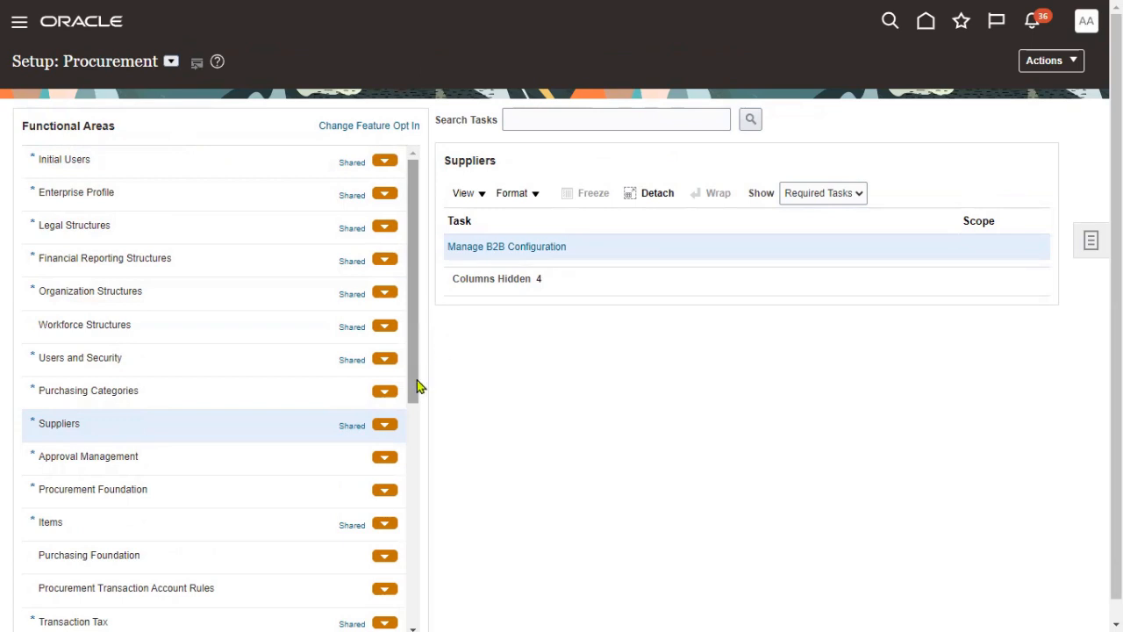
- Show all Approval Management tasks and open Manage Supplier Registration Approvals
drag(417, 383, 420, 426)
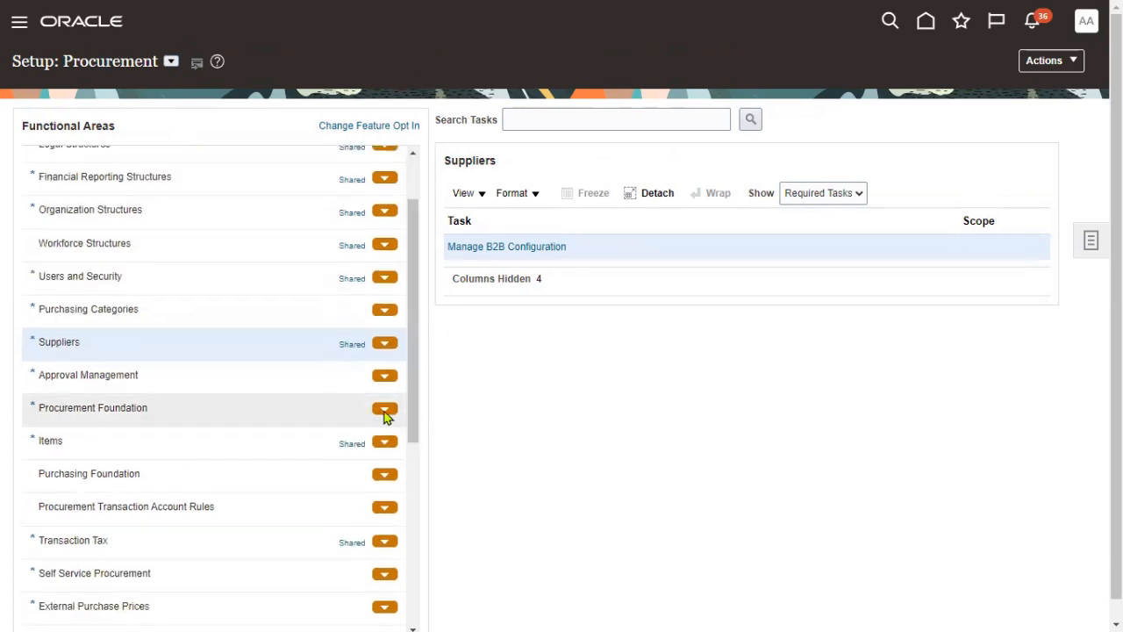
click(279, 383)
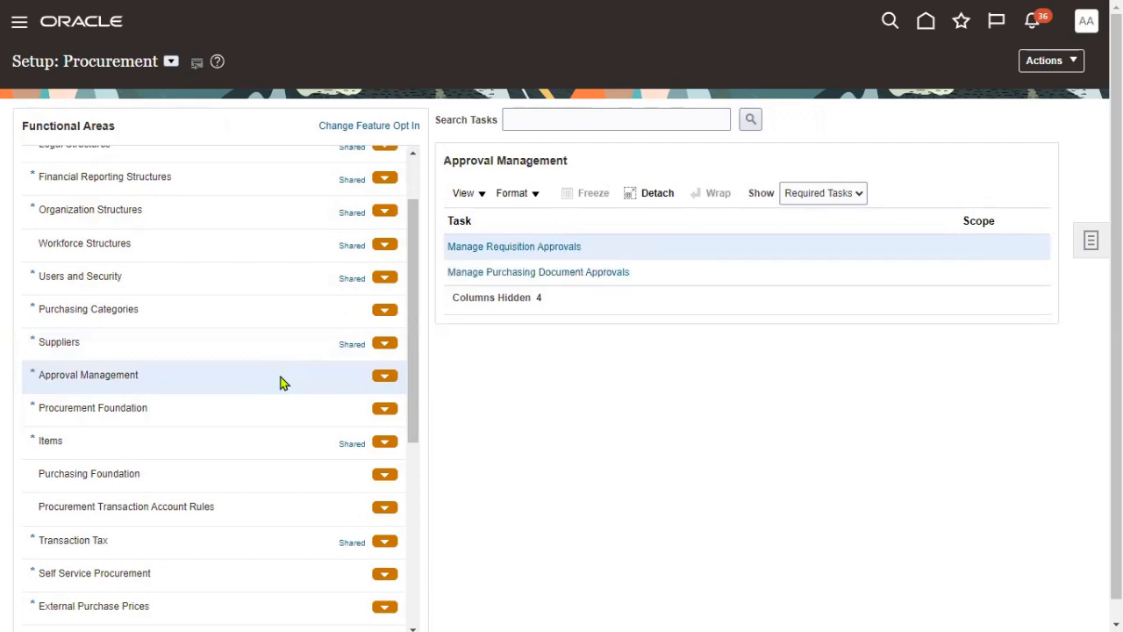
click(856, 193)
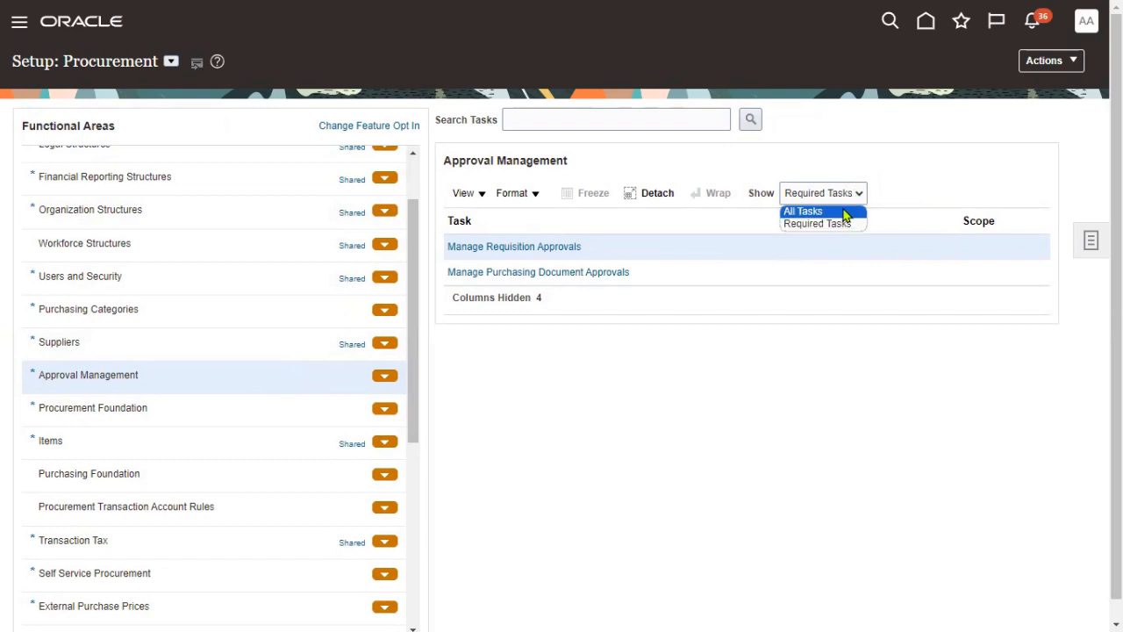
click(844, 212)
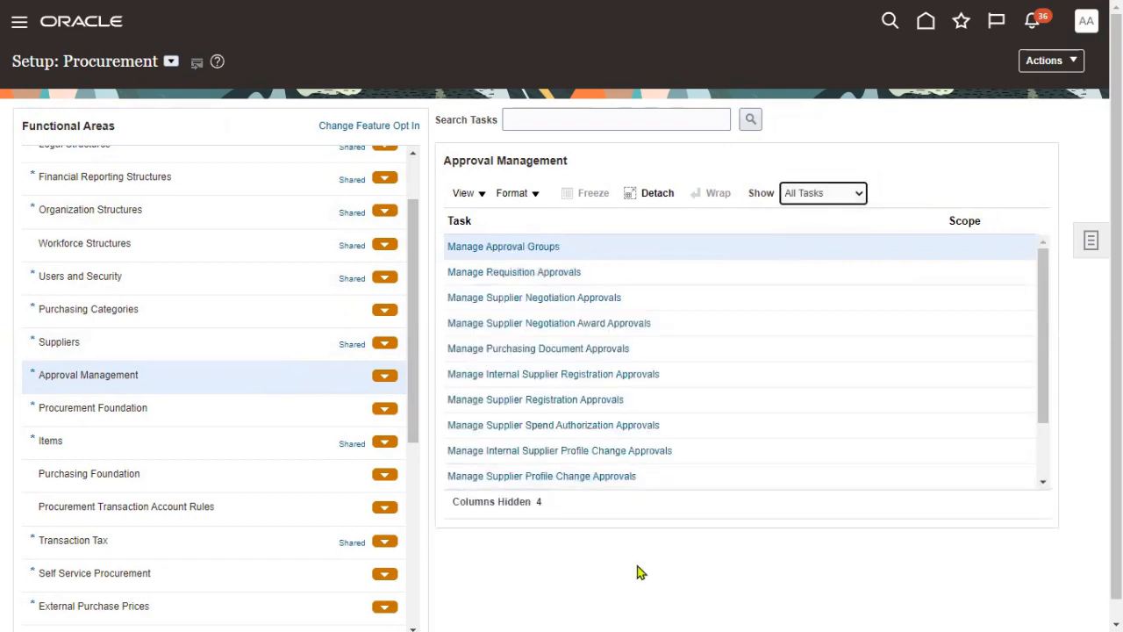
click(680, 399)
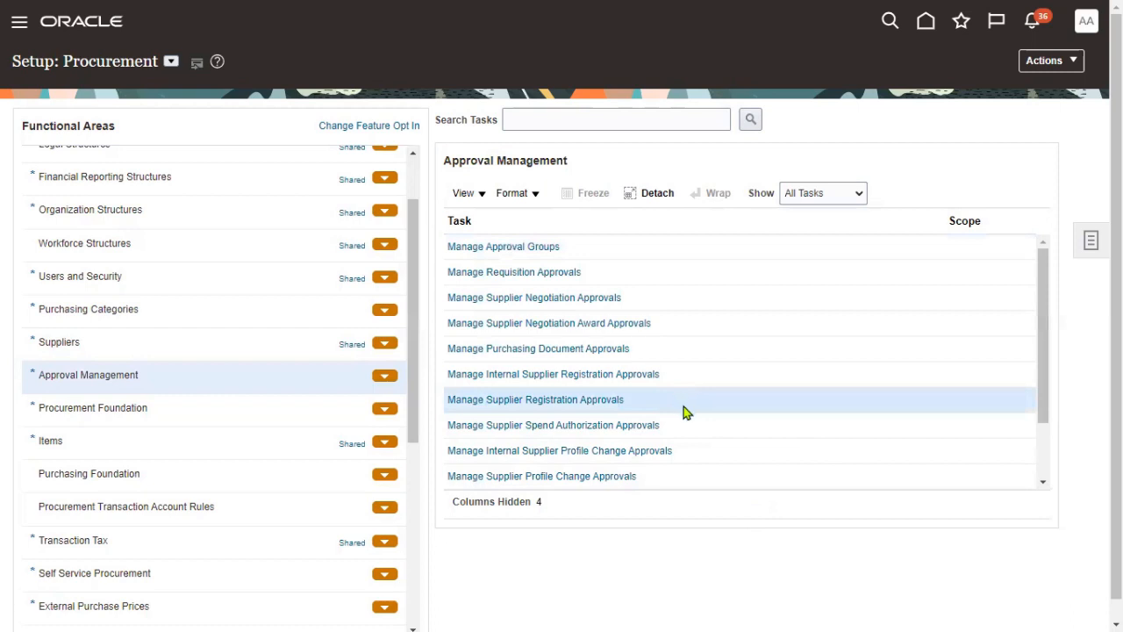
click(689, 428)
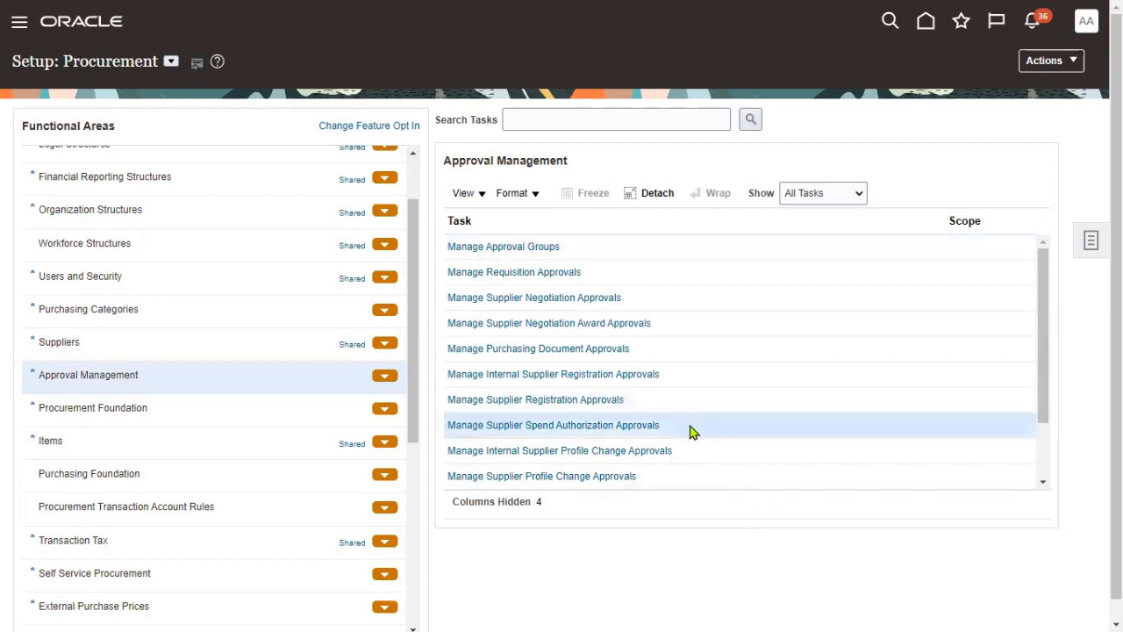
click(678, 403)
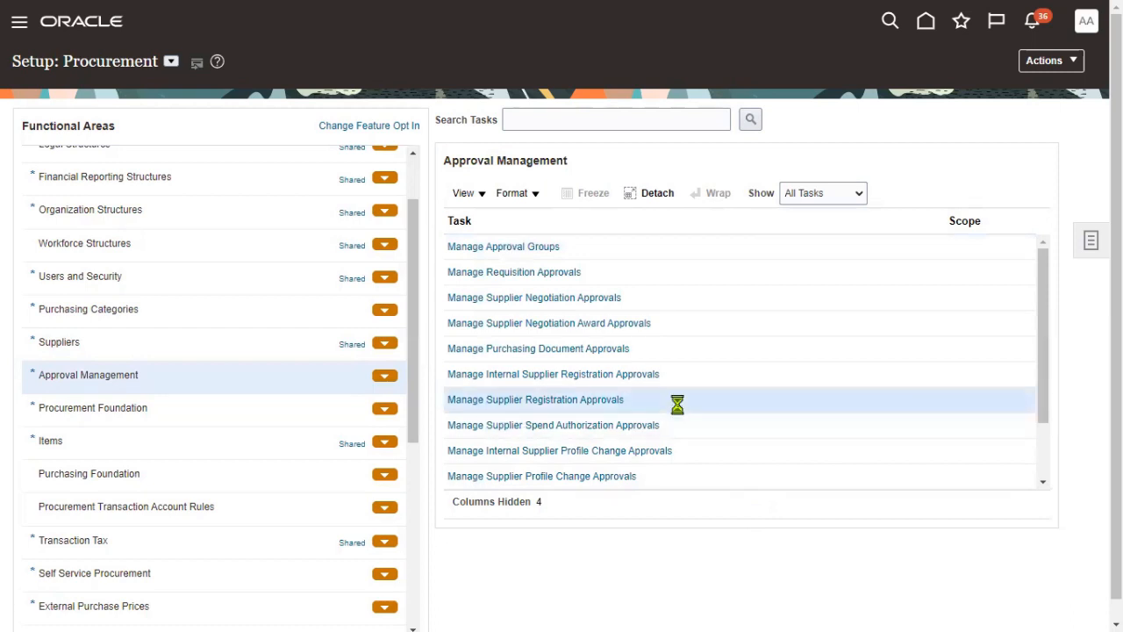
click(615, 400)
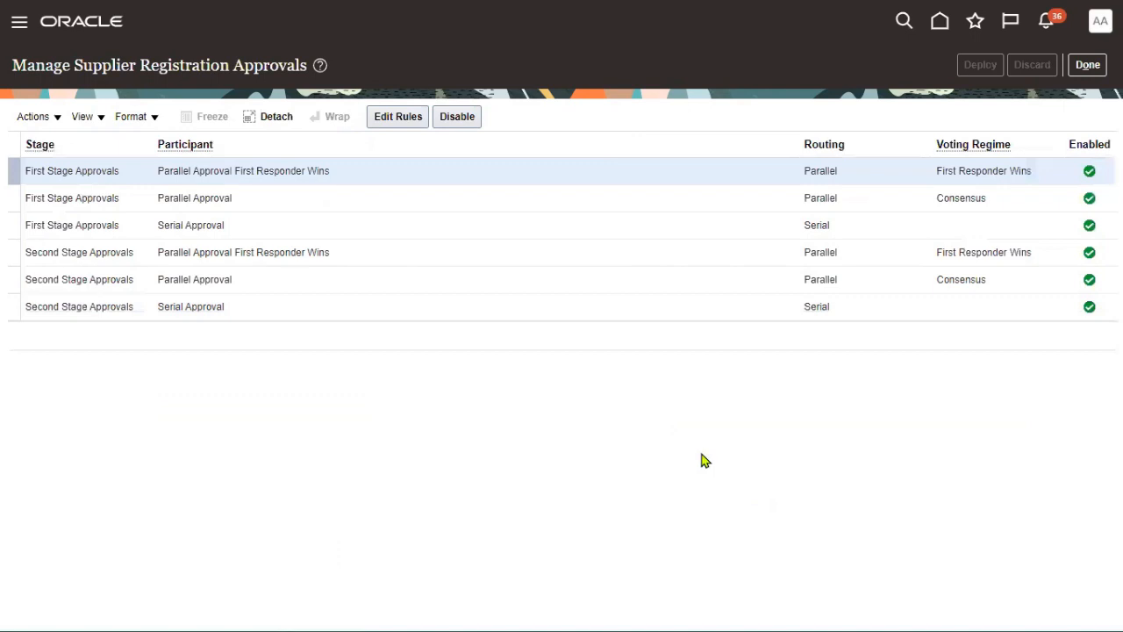
- Disable the Second Stage serial, parallel, and first-responder-wins approval rules
click(453, 311)
click(457, 120)
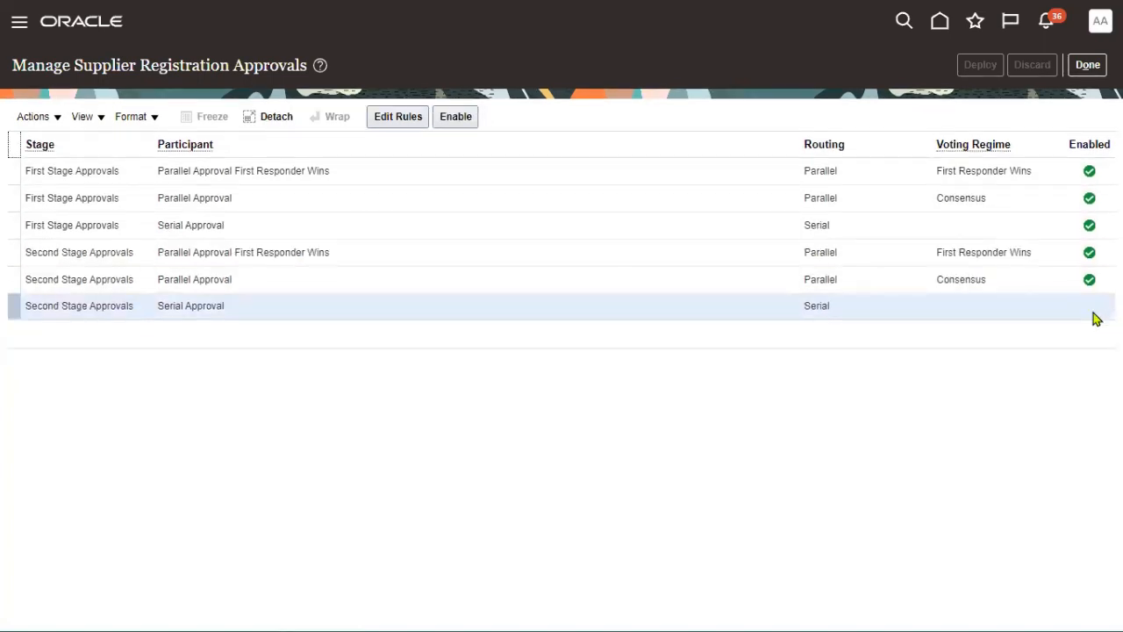
click(734, 268)
click(474, 117)
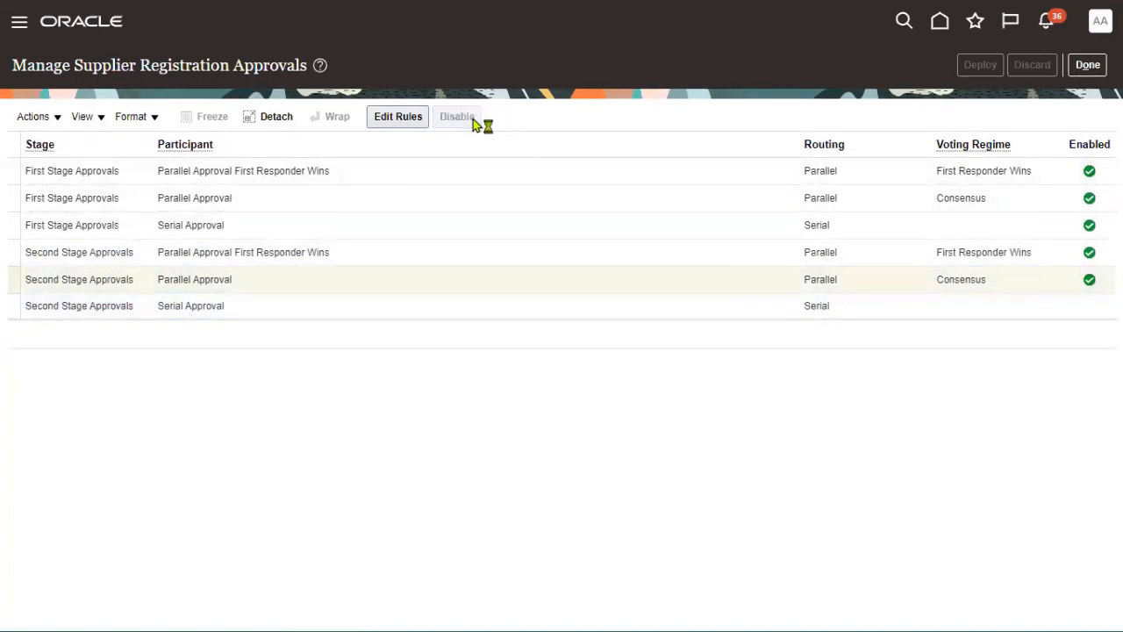
click(1057, 254)
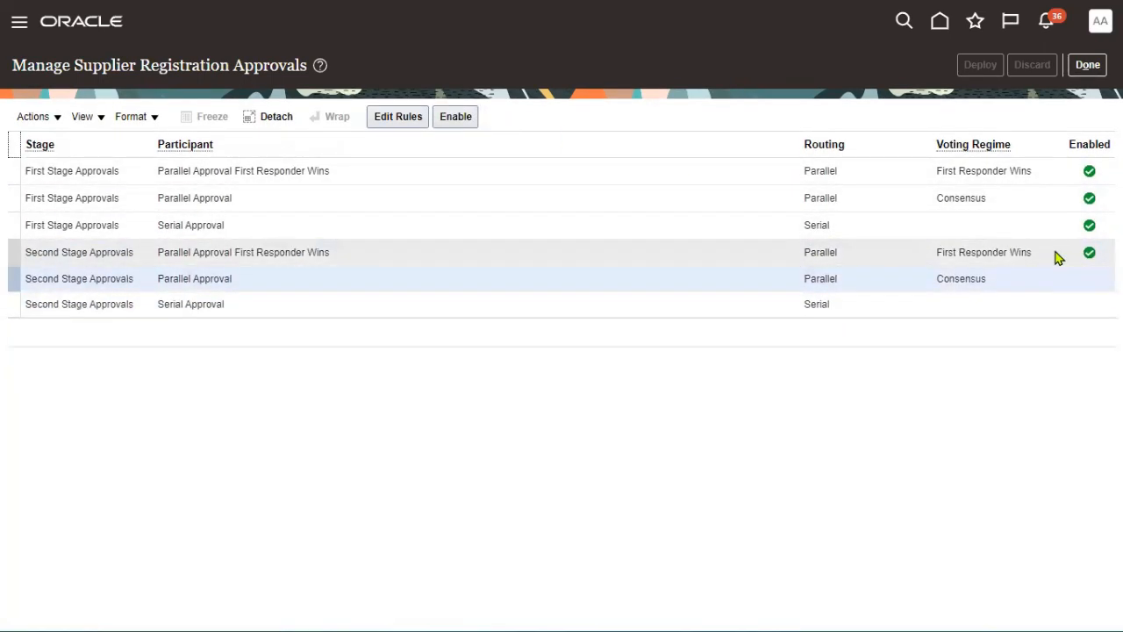
click(457, 117)
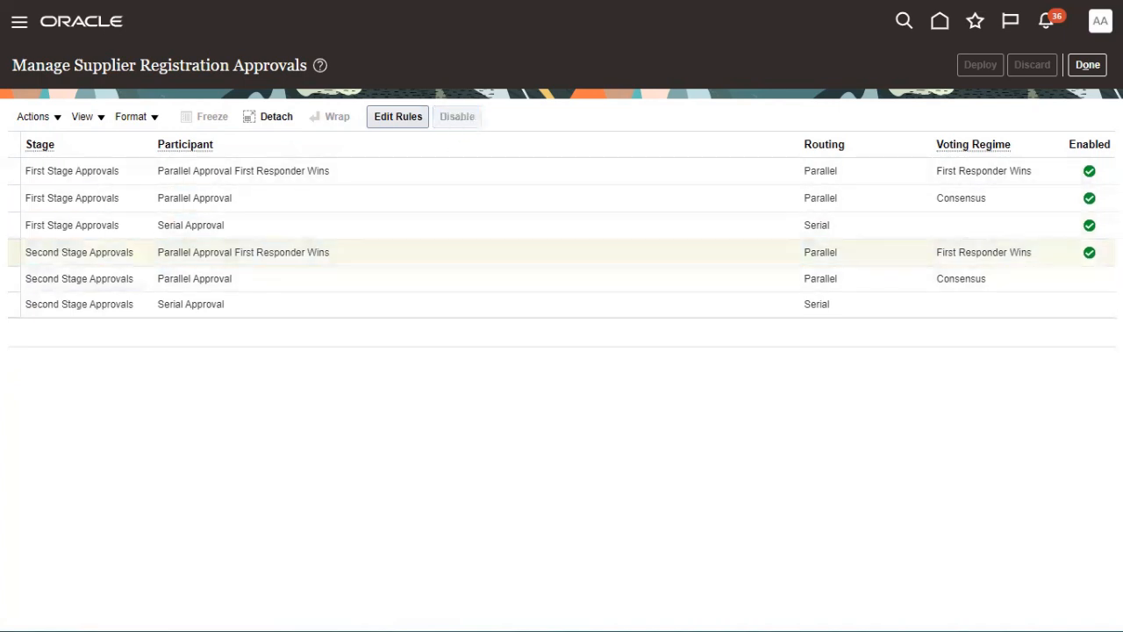
- Disable both First Stage parallel participants and open the Serial Approval rules for editing
click(1052, 227)
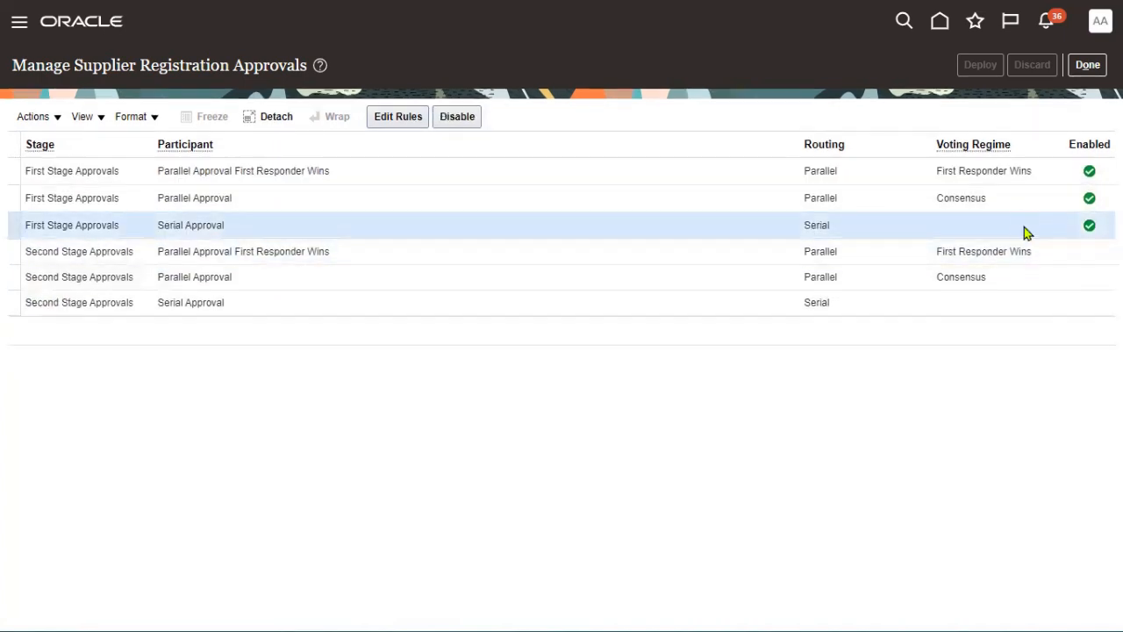
click(664, 195)
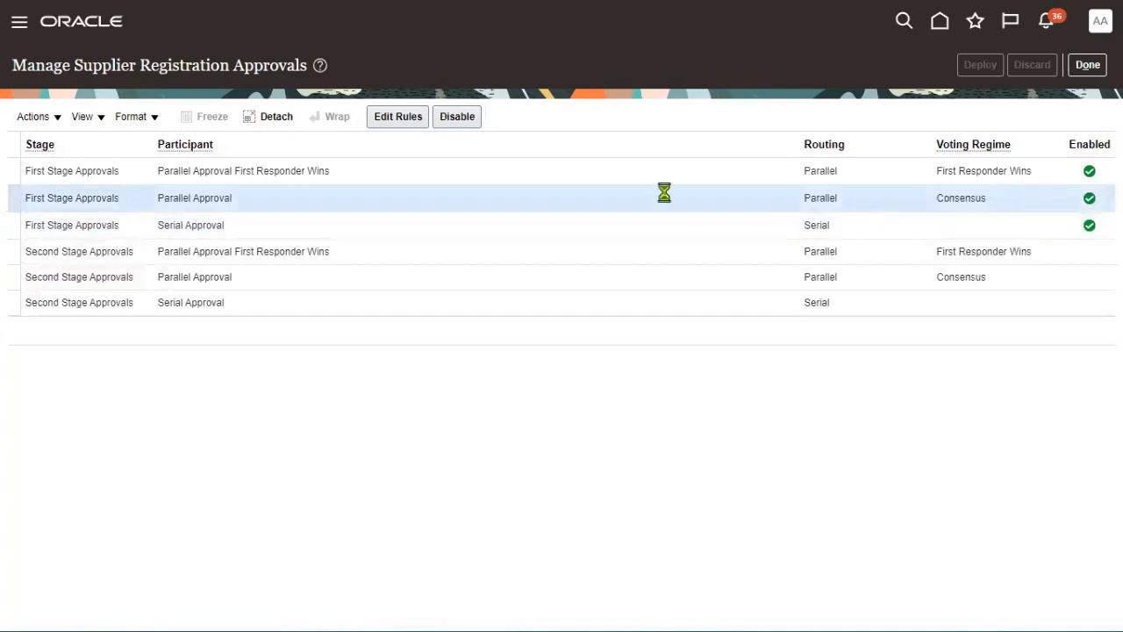
click(472, 123)
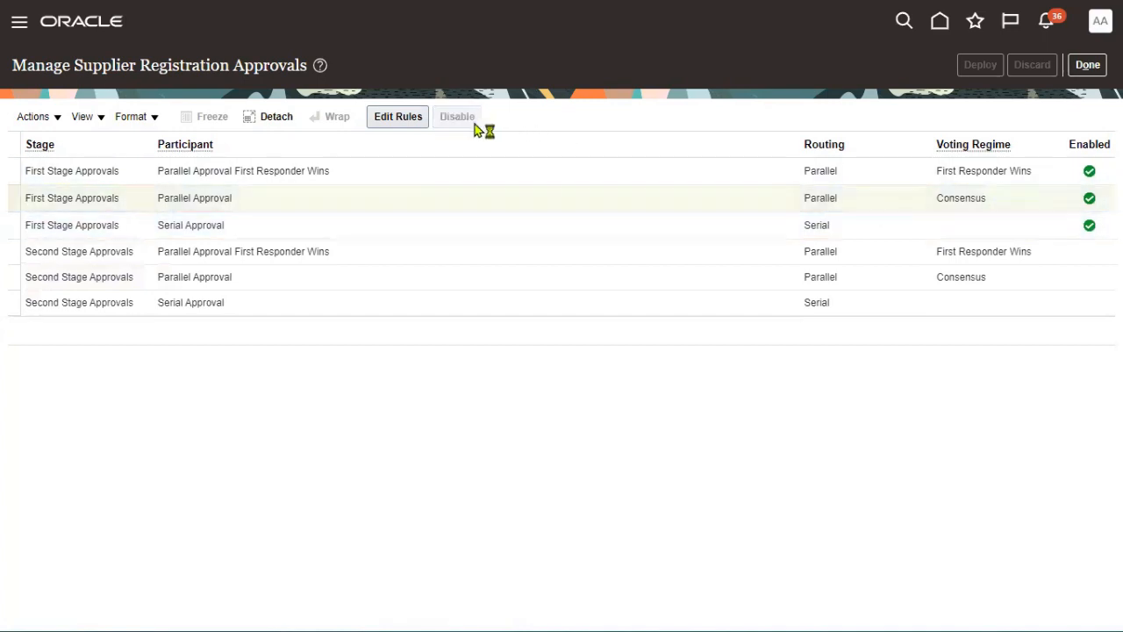
click(1024, 171)
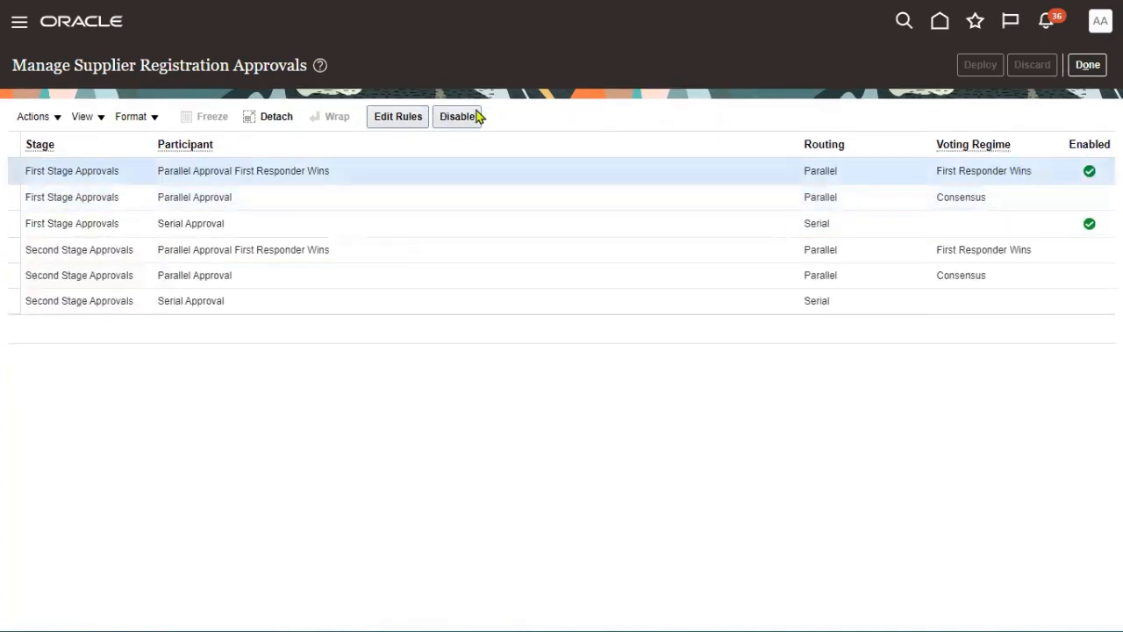
click(474, 117)
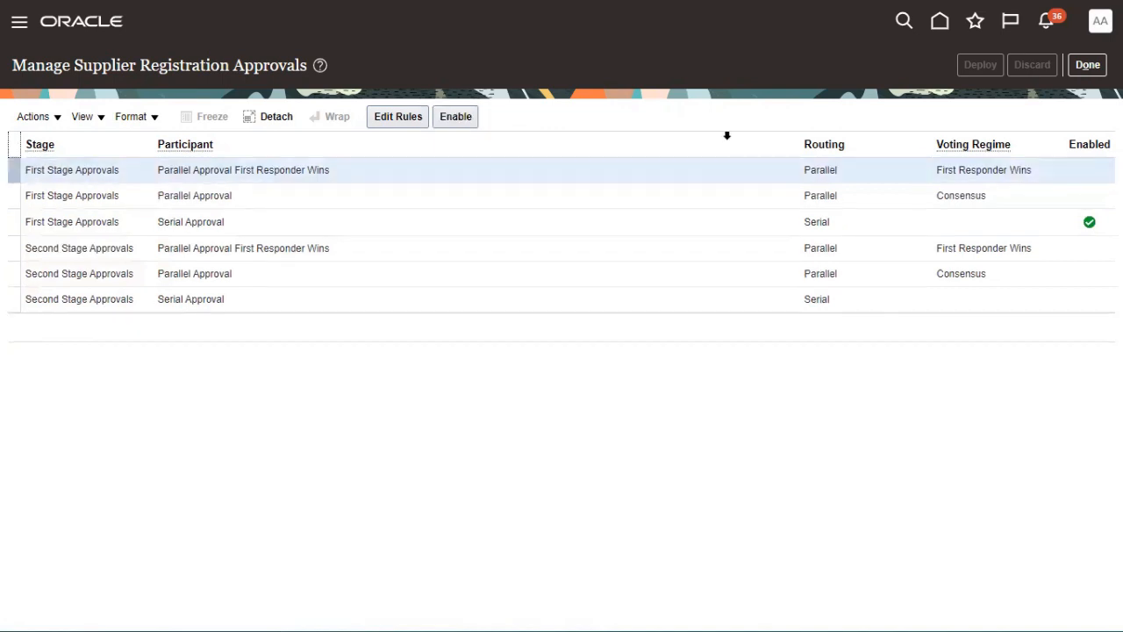
click(772, 222)
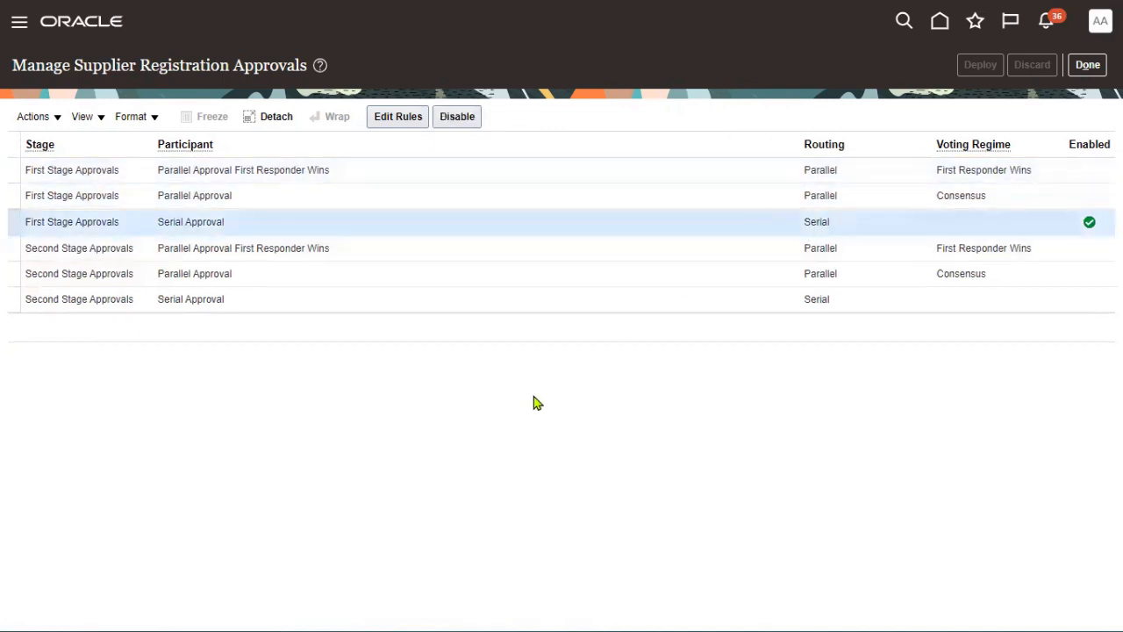
click(395, 119)
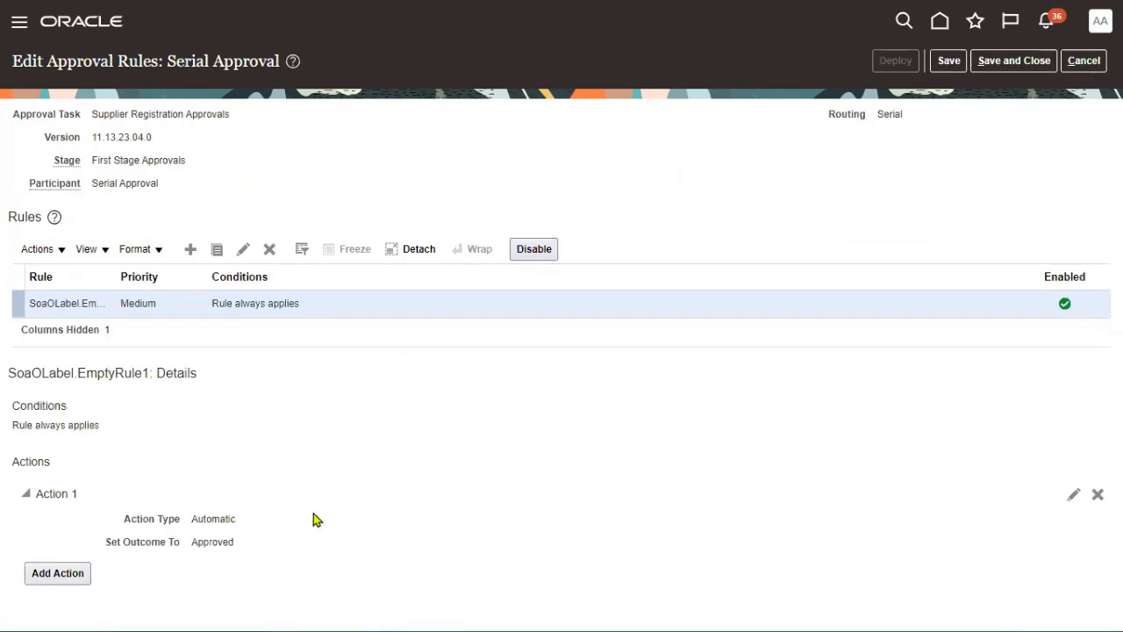
- Save and deploy the Serial Approval rules, then open Manage Supplier Spend Authorization Approvals
drag(192, 520, 235, 542)
click(948, 60)
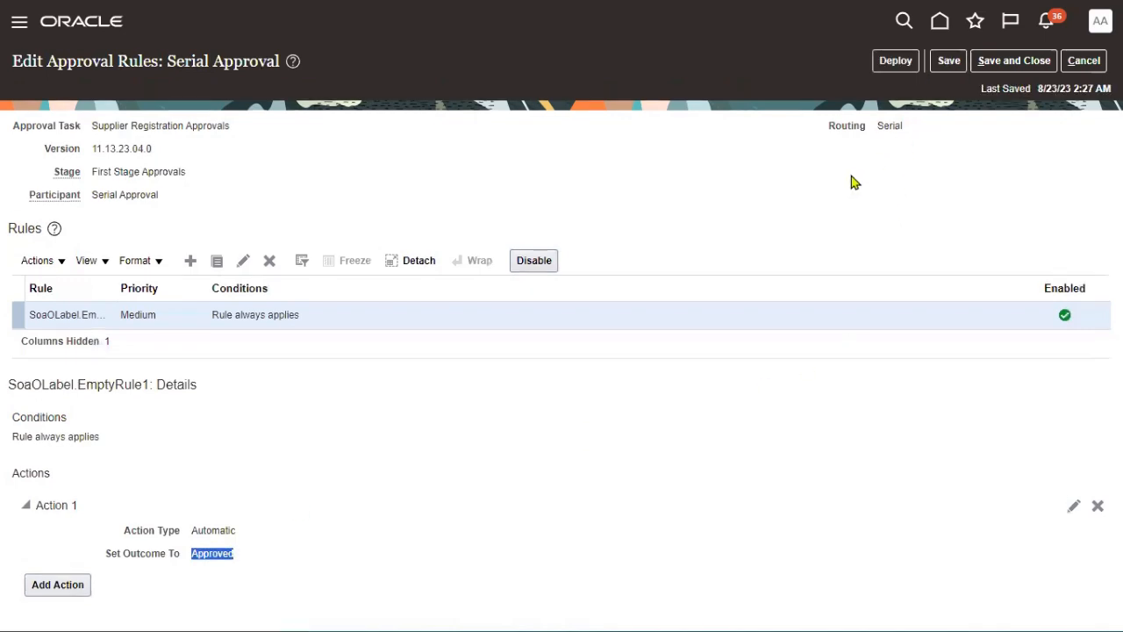
click(895, 60)
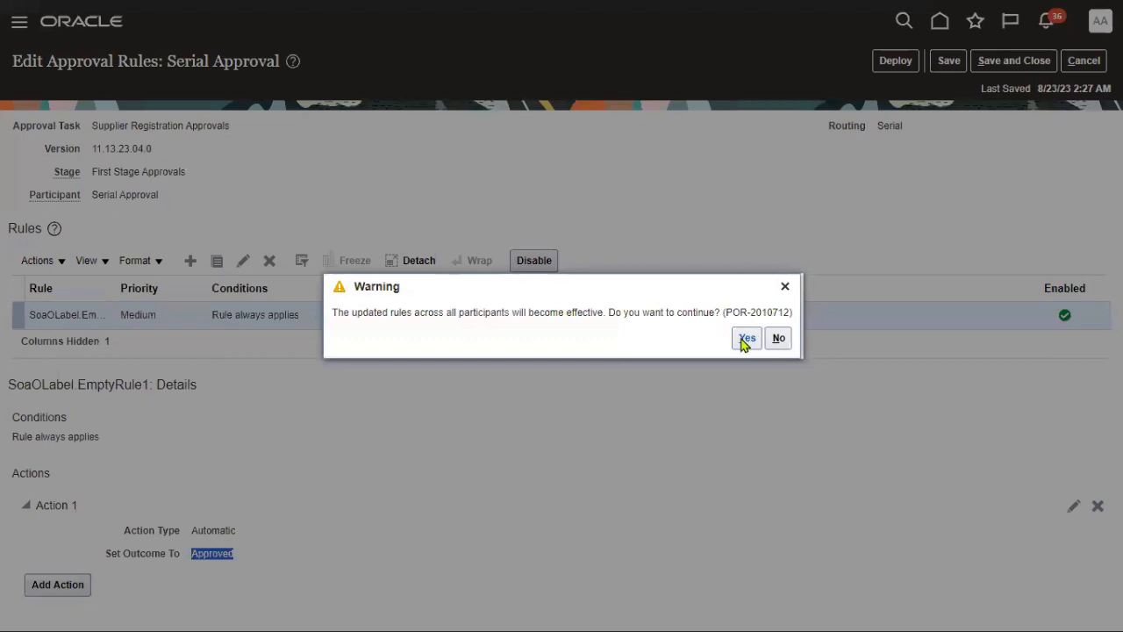
click(745, 339)
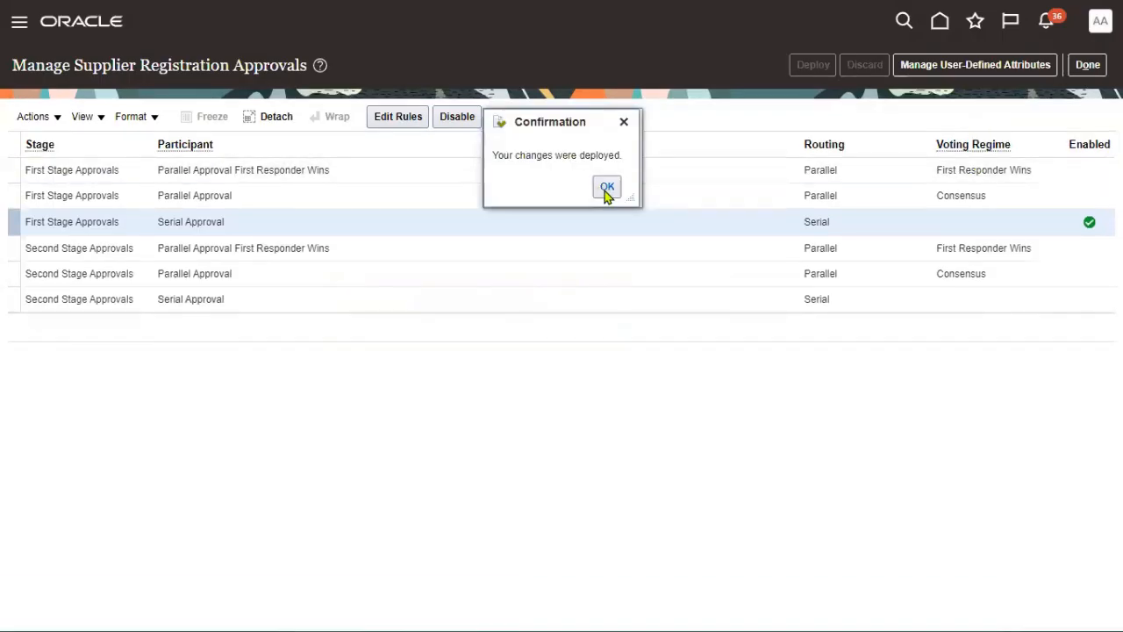
click(606, 186)
click(1088, 65)
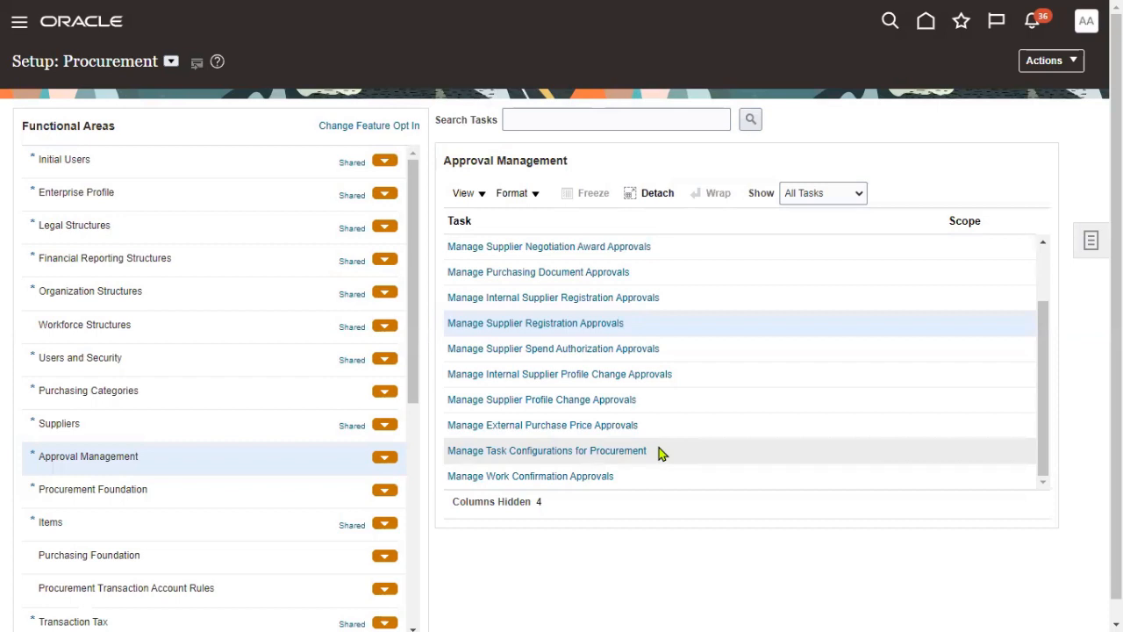
click(643, 348)
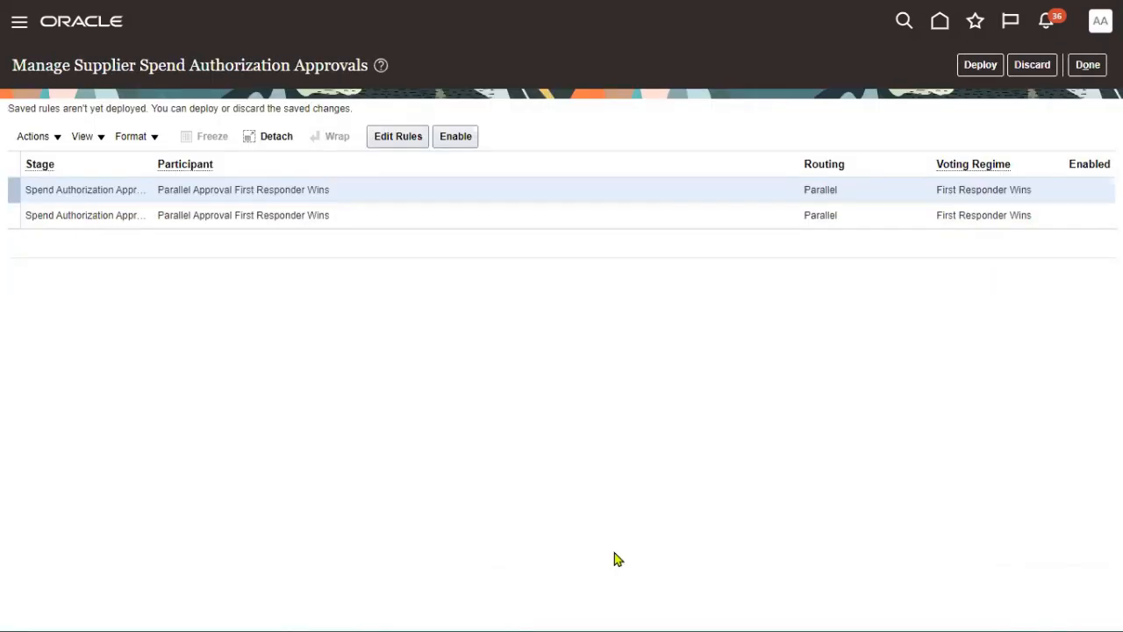
- Enable the first Supplier Spend Authorization participant, then save and deploy its approval rules
click(455, 136)
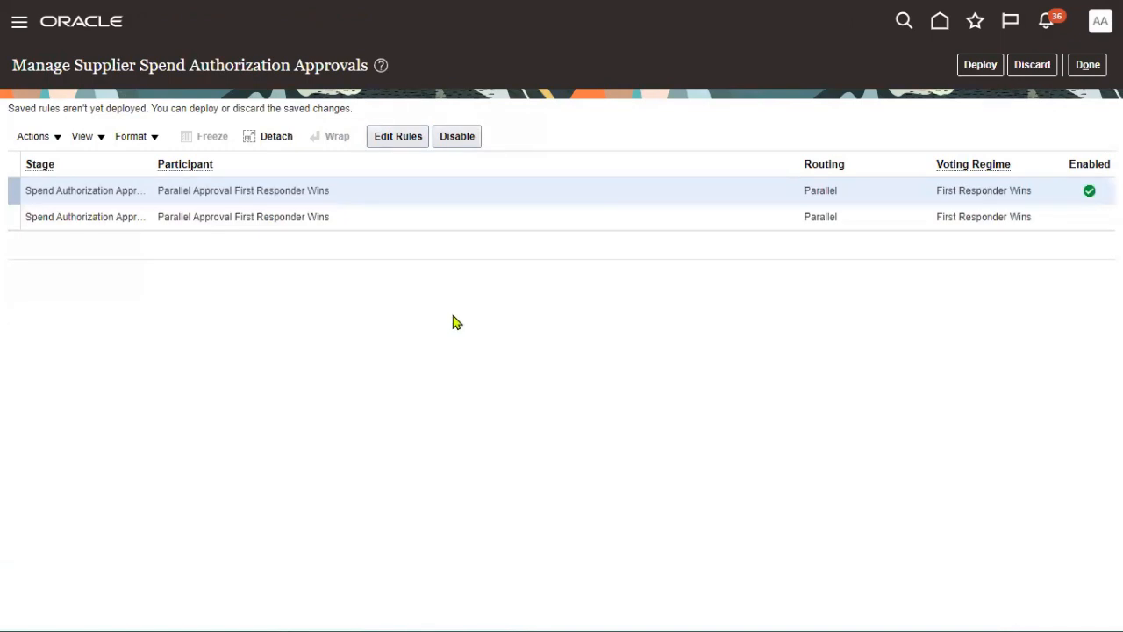
click(400, 141)
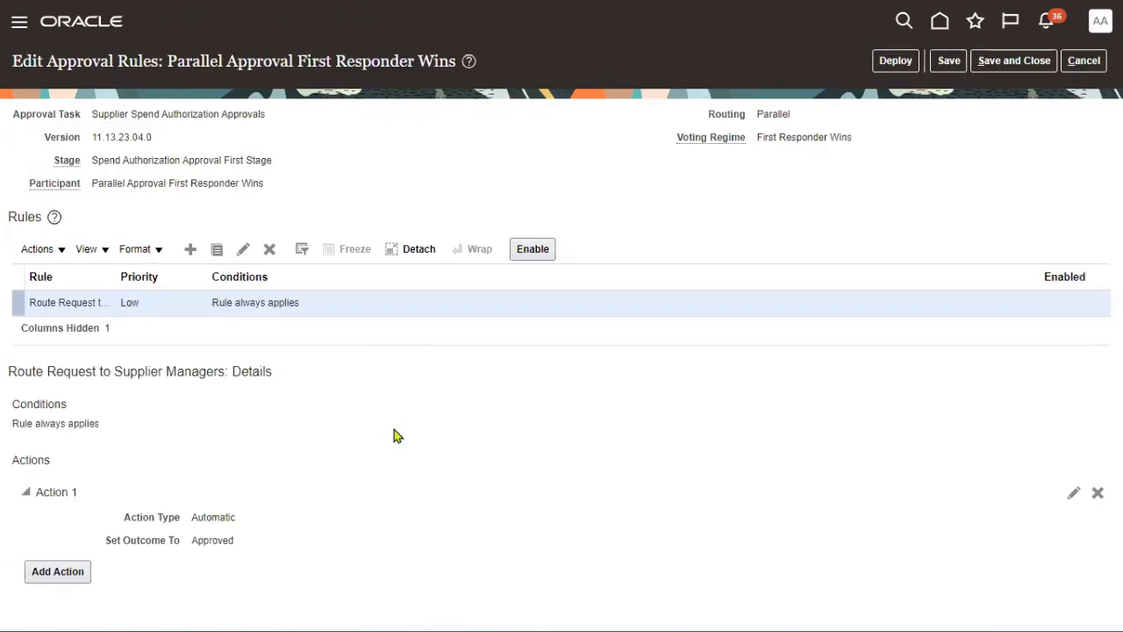
double_click(211, 517)
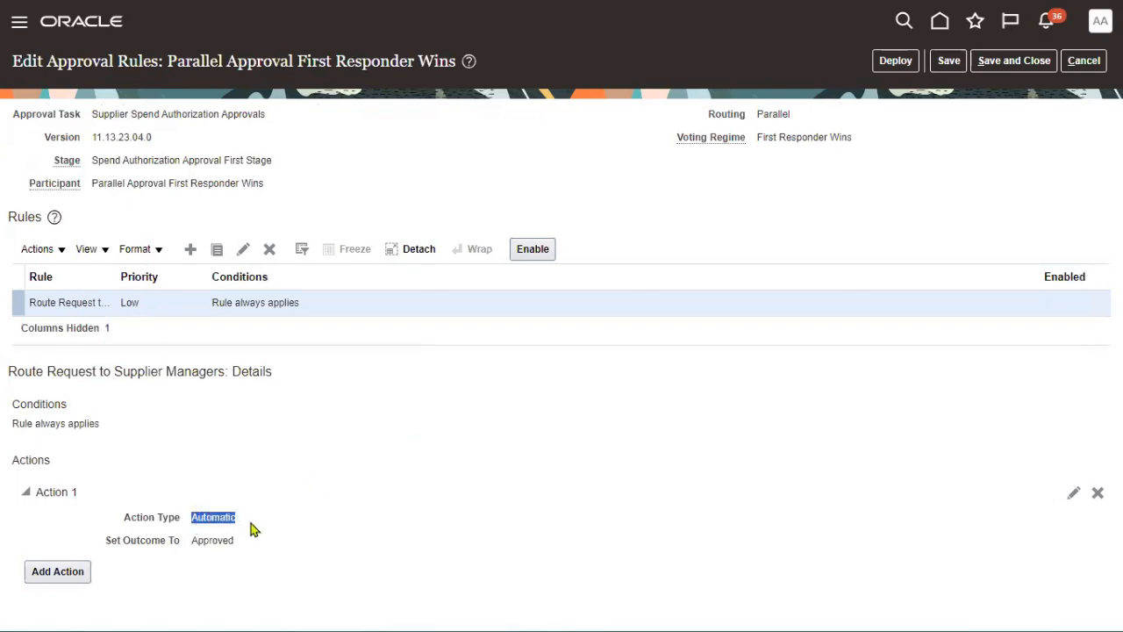
click(941, 58)
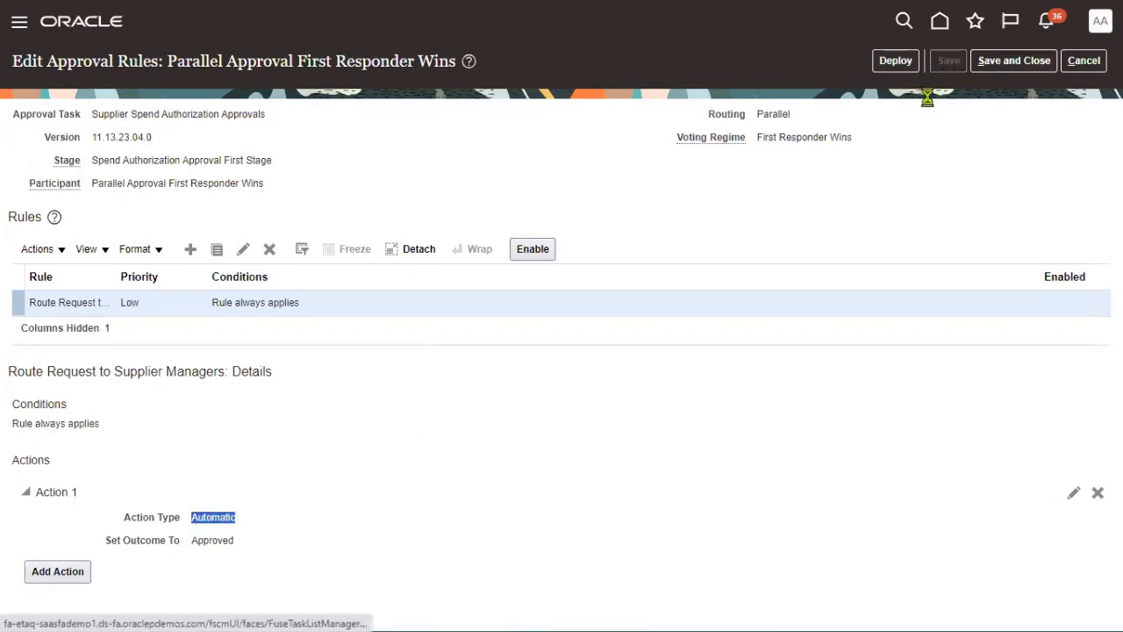
click(896, 62)
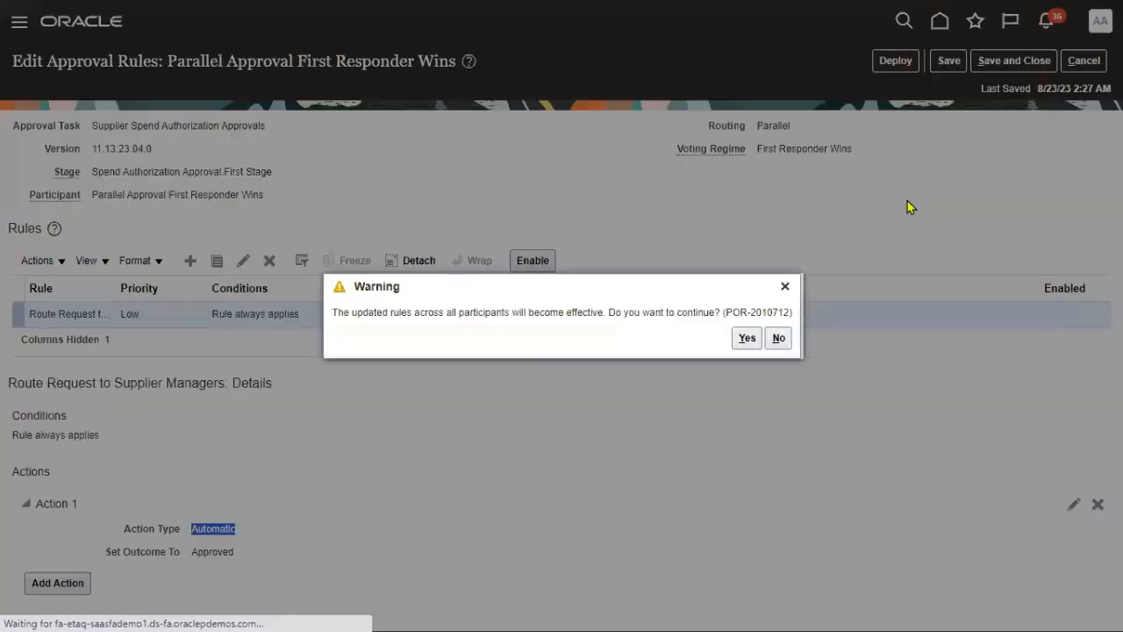
click(748, 341)
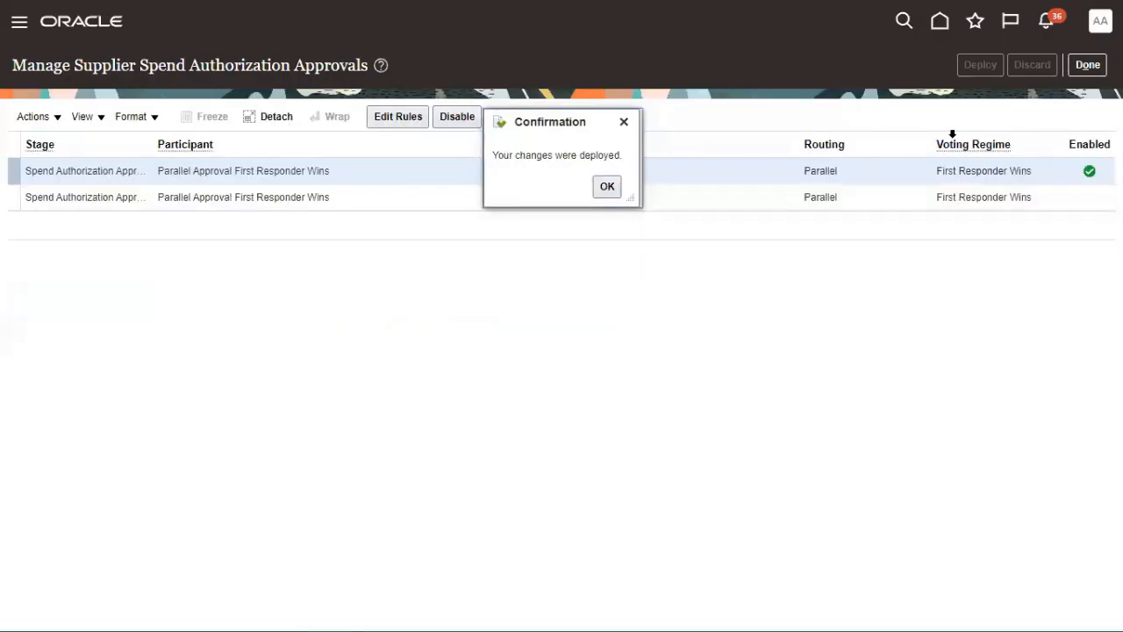
- Dismiss the deployment confirmation, return to Setup: Procurement and open the Navigator
click(606, 186)
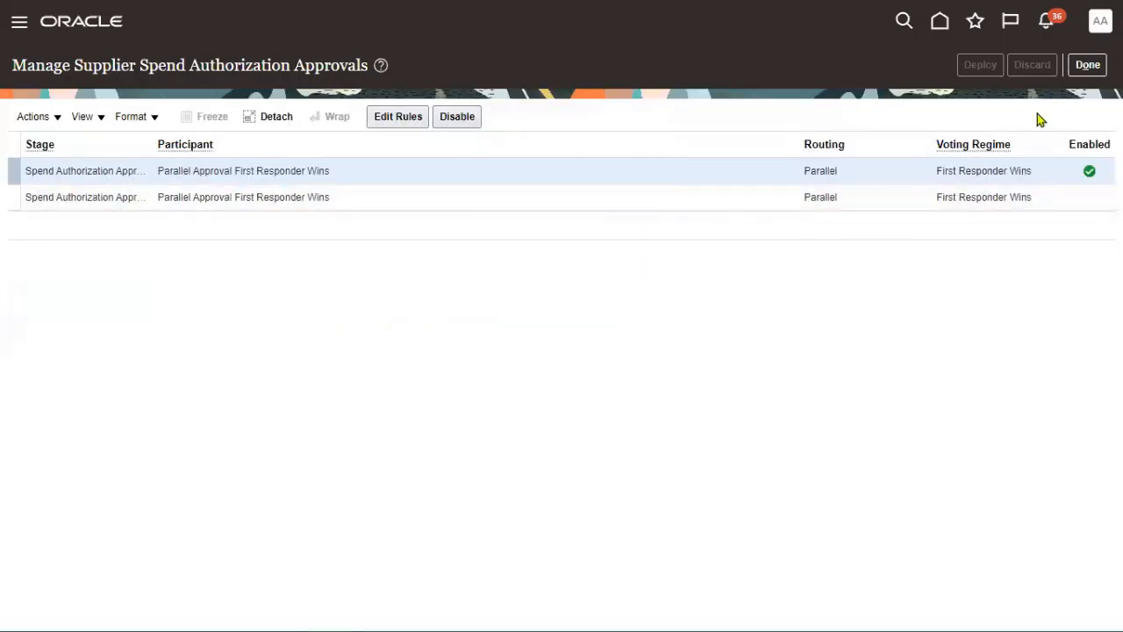
click(1085, 69)
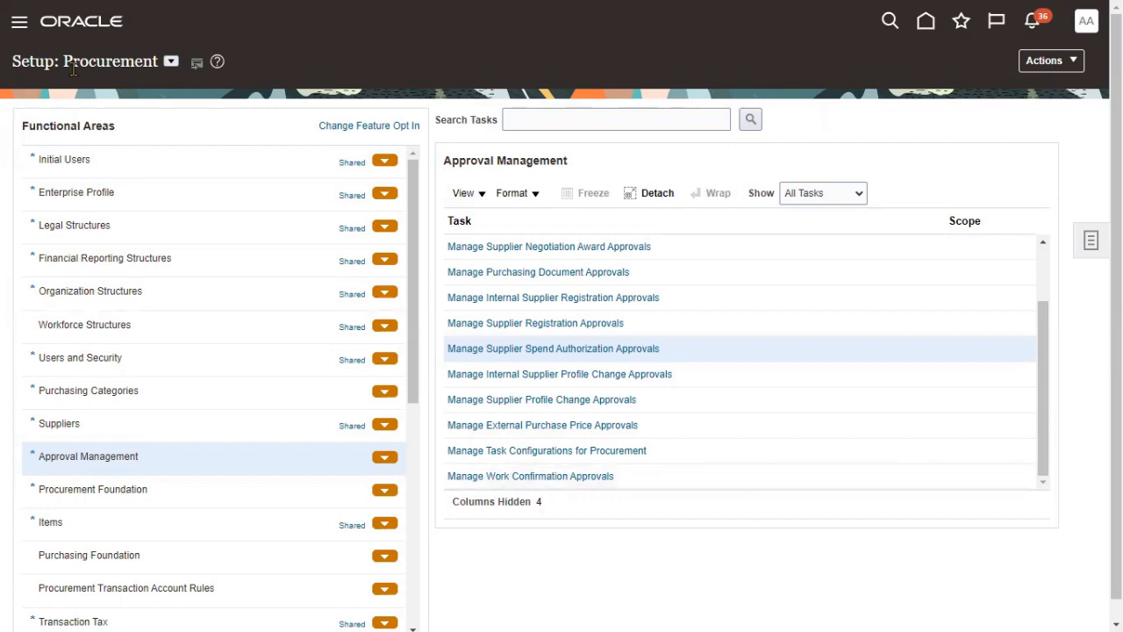
click(42, 159)
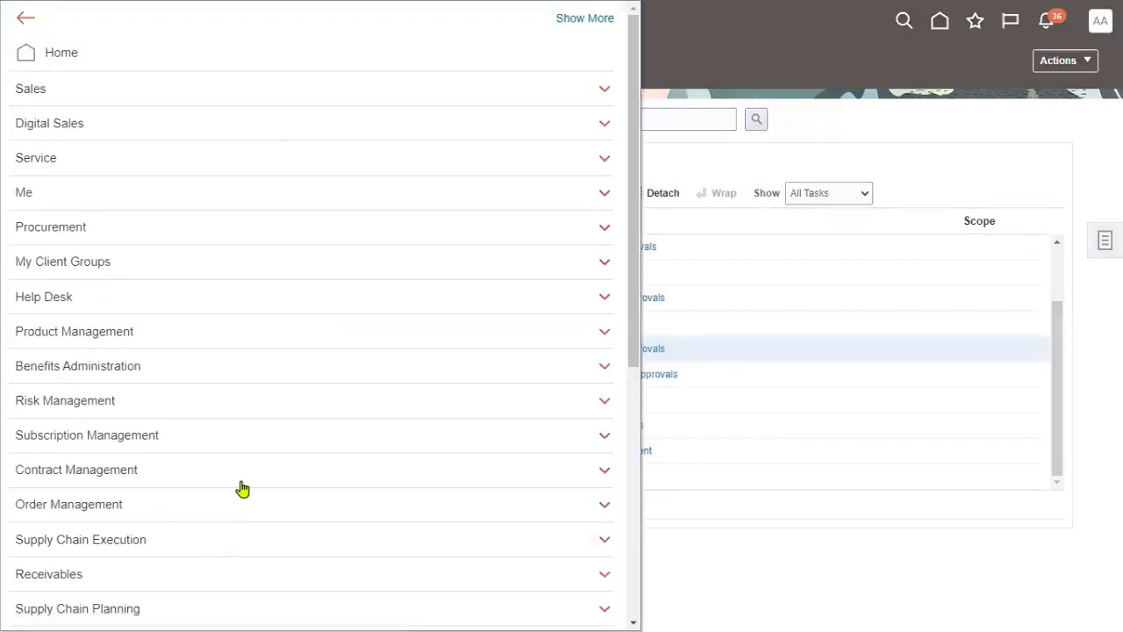
- Open the Security Console from the Navigator's Tools group
scroll(220, 443, down, 3)
scroll(193, 509, down, 2)
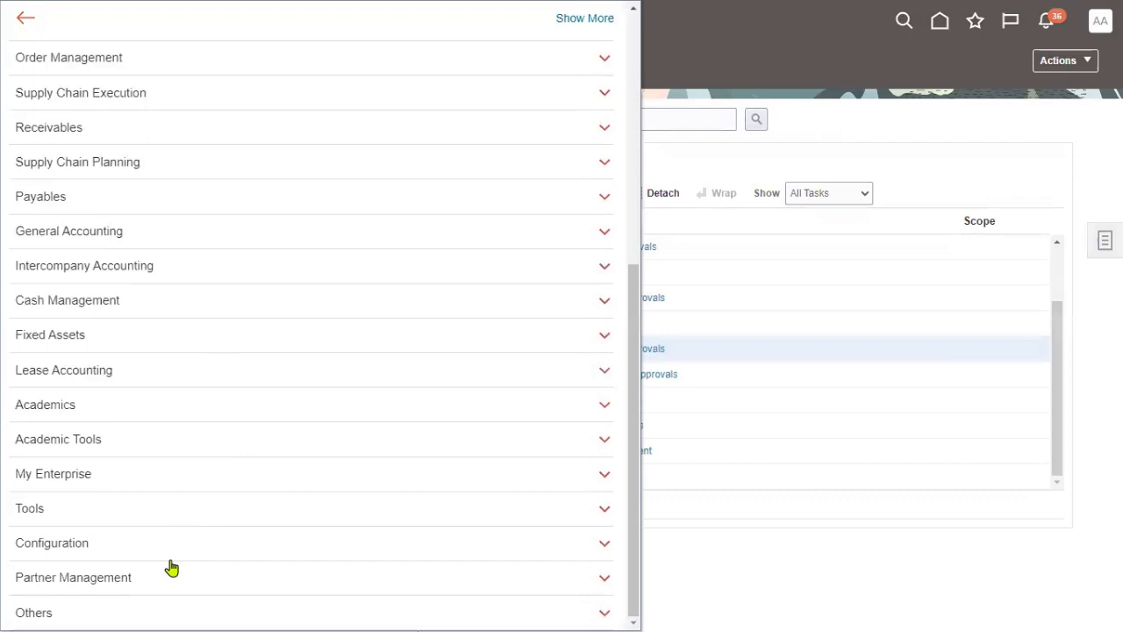
click(158, 509)
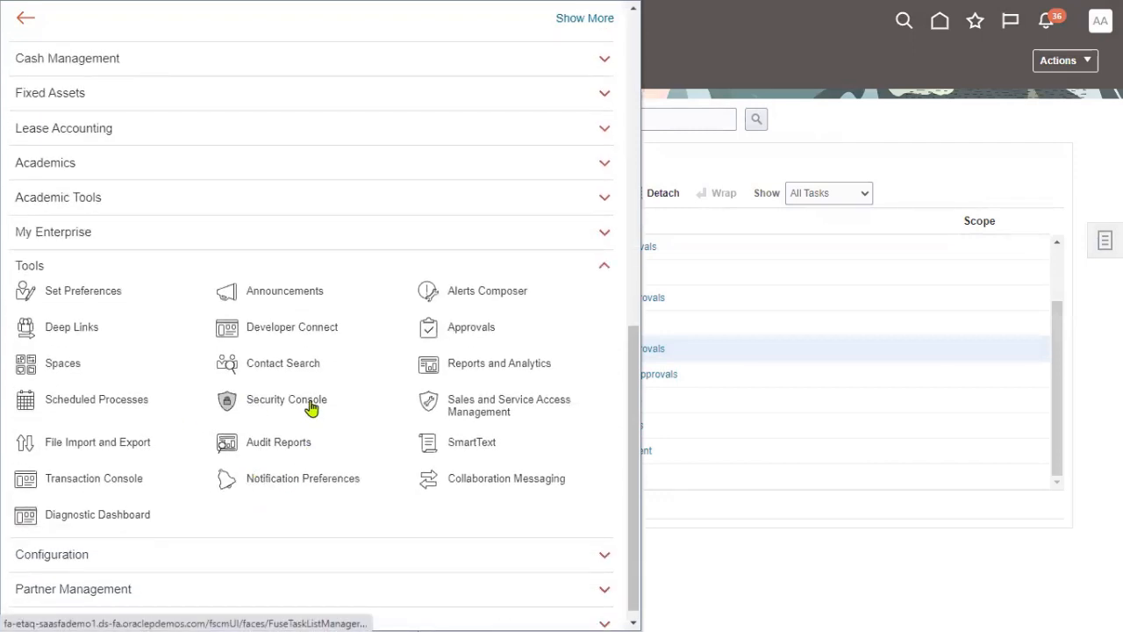
click(310, 409)
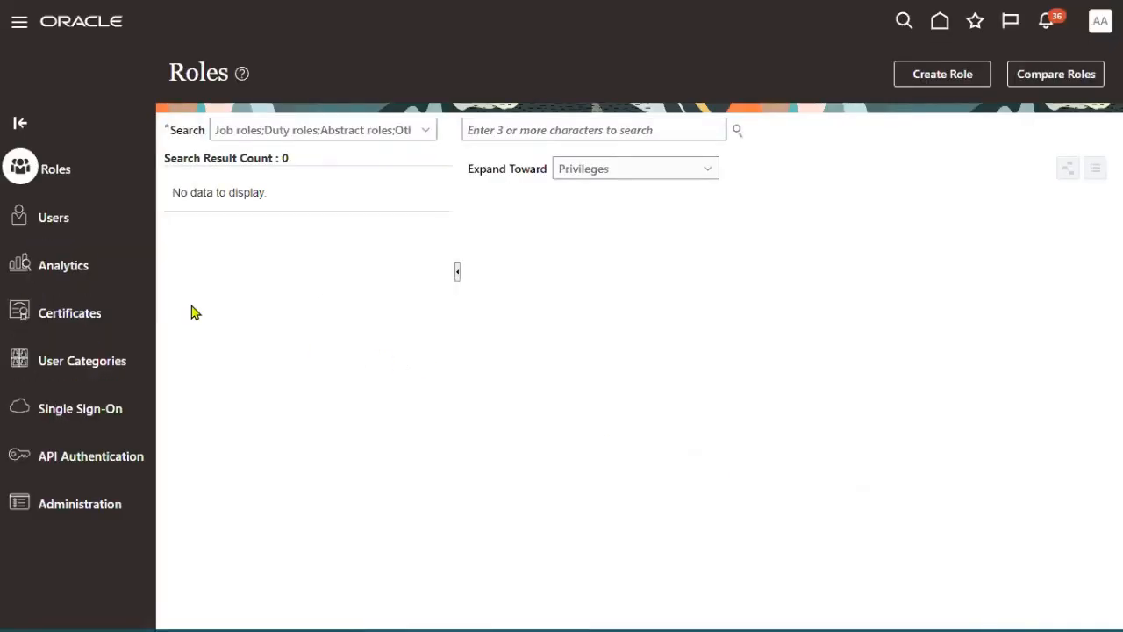
- Search Users for the procurement agent's user name and open the matching account details
click(52, 225)
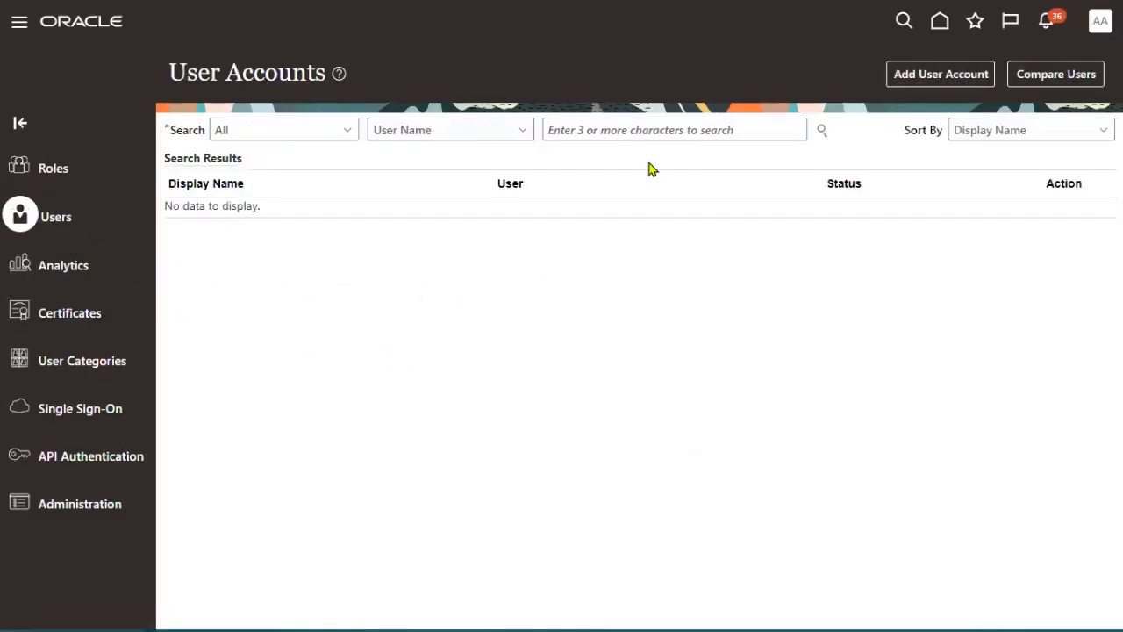
click(641, 127)
text(madhsn)
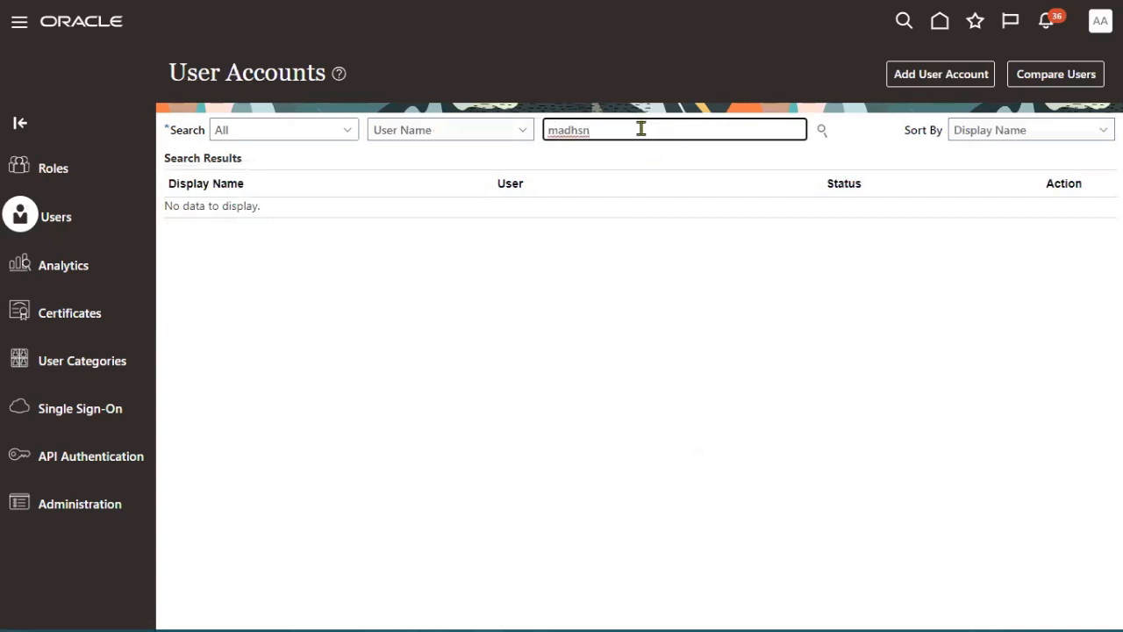
key(BackSpace)
key(BackSpace)
key(Return)
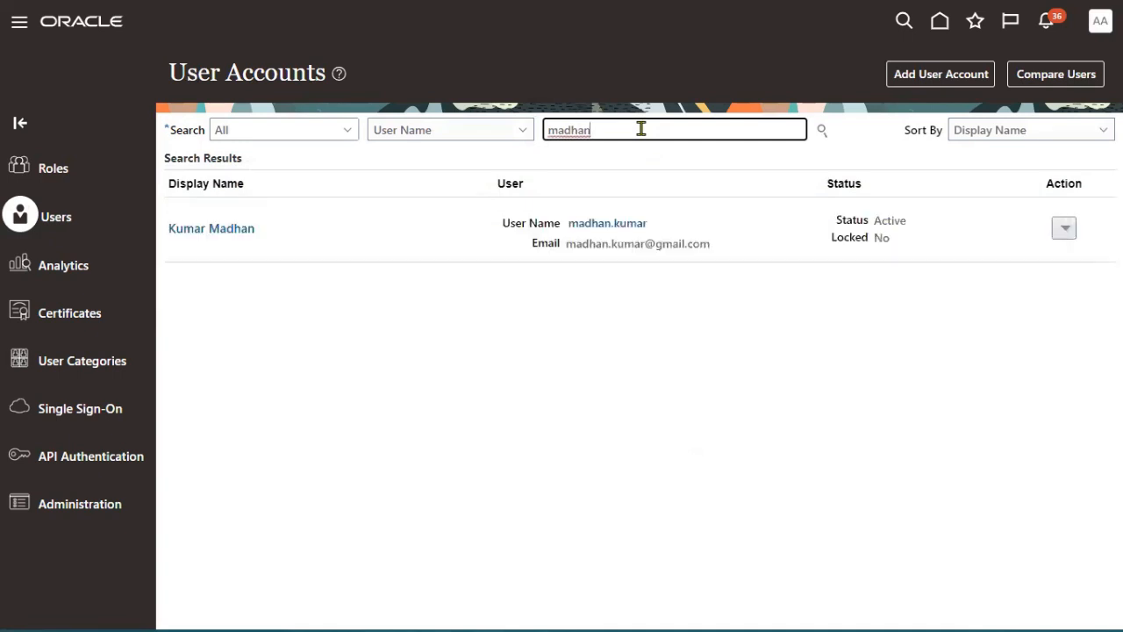
click(631, 225)
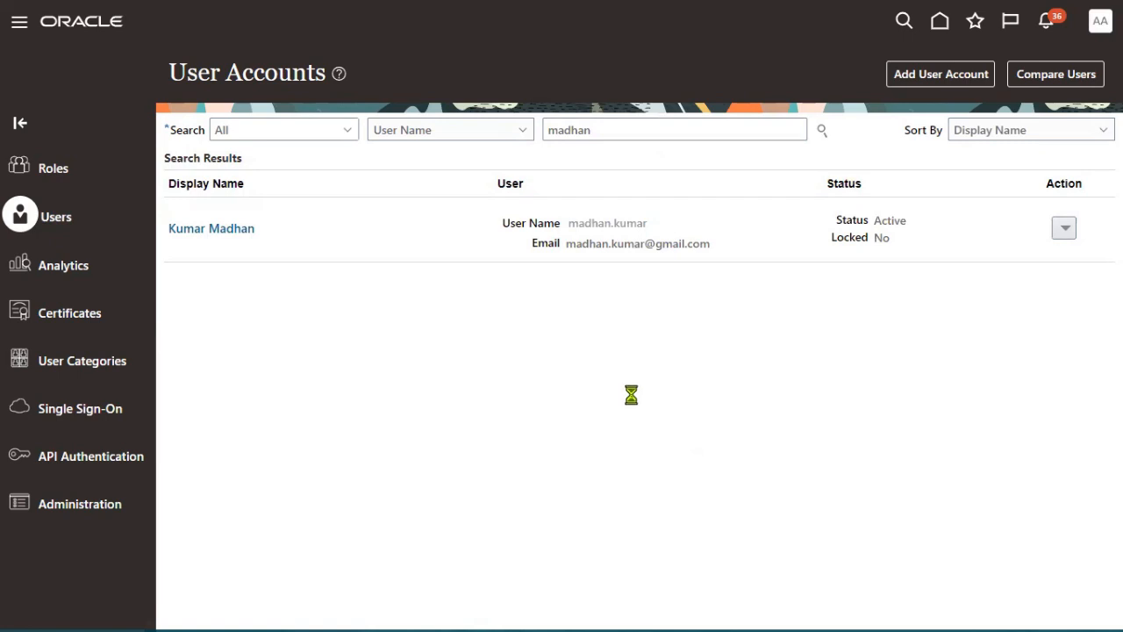
click(835, 76)
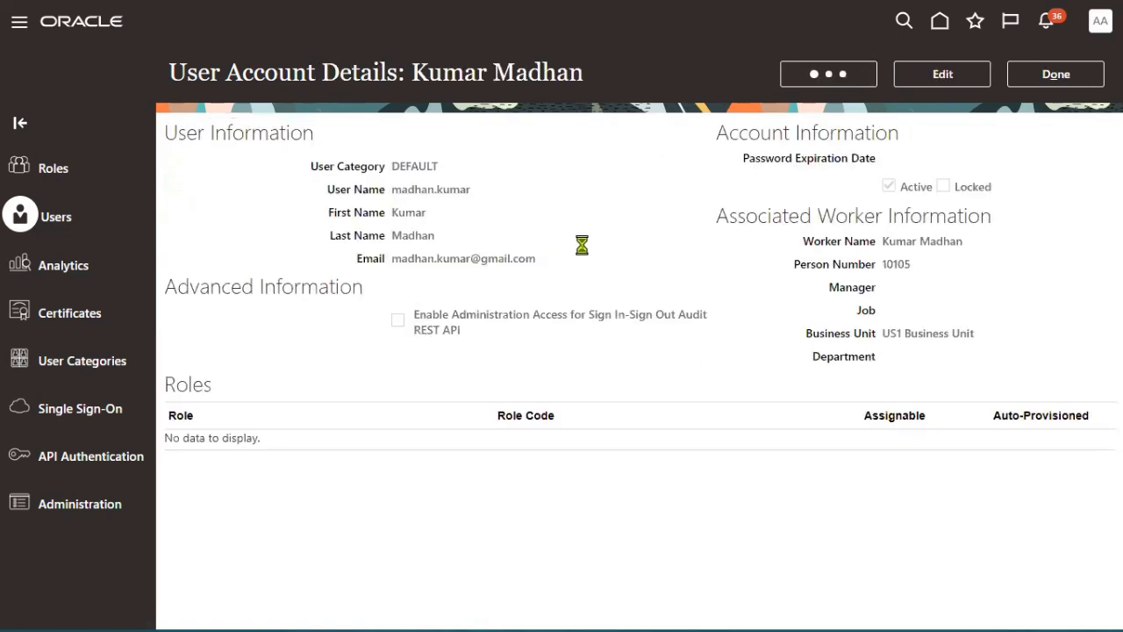
- Manually set and confirm a new password for the agent, then open the account for editing
click(334, 277)
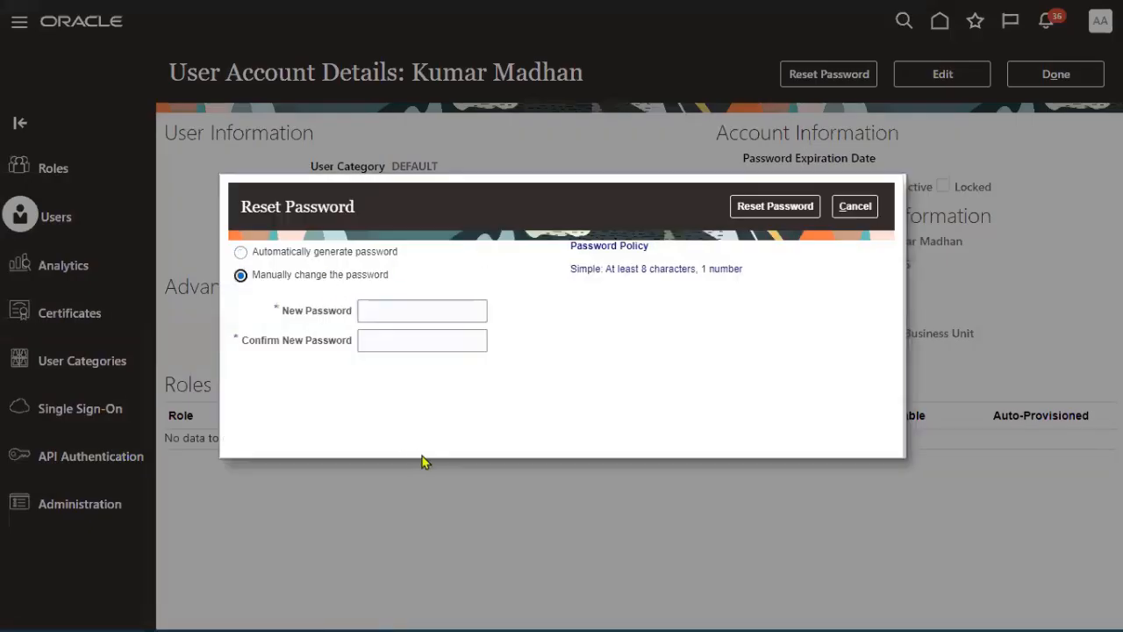
click(399, 312)
text(•)
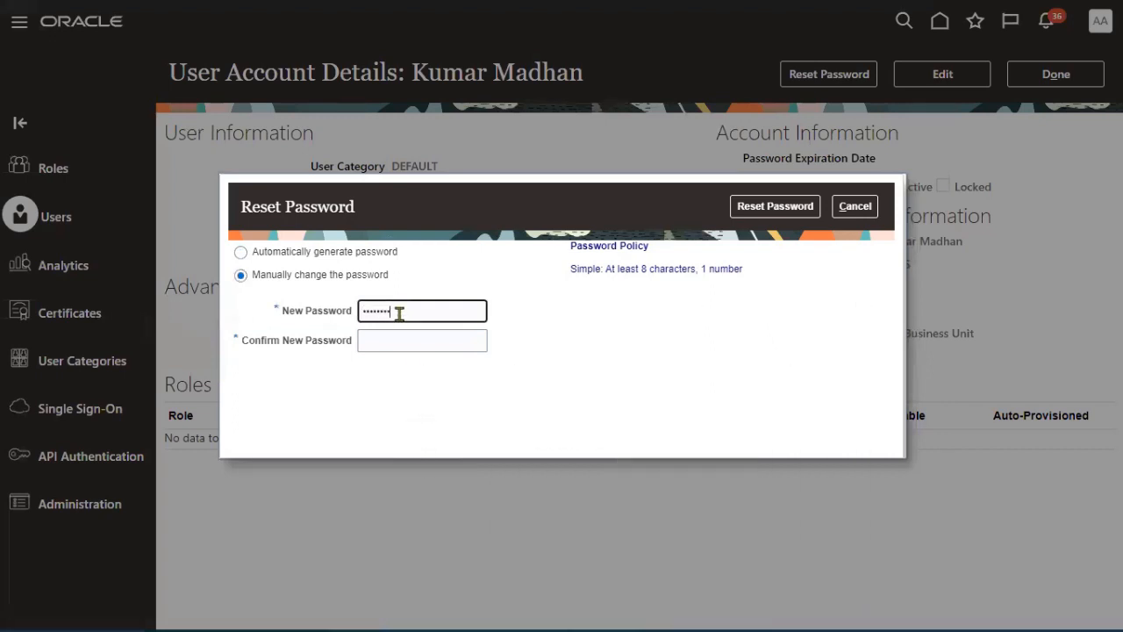
click(391, 342)
text(•)
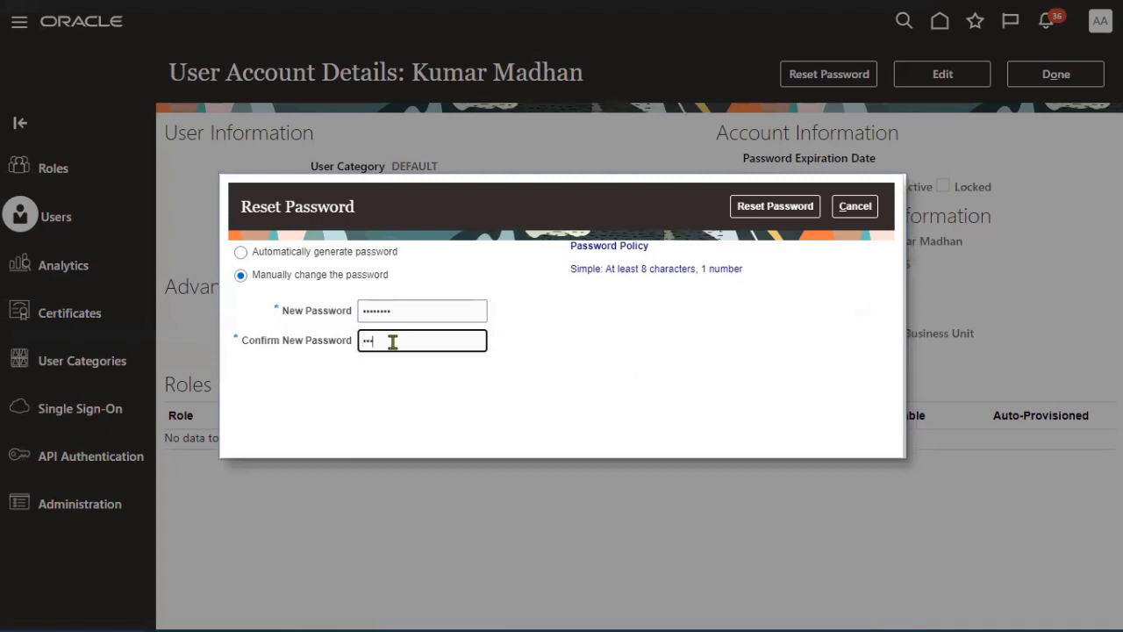
click(798, 208)
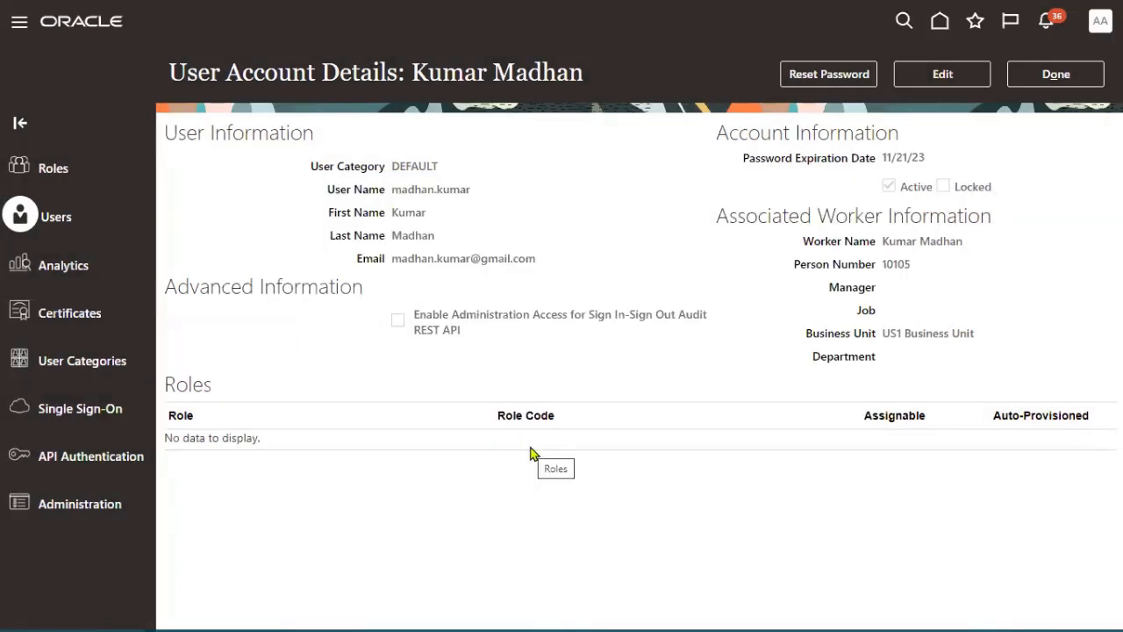
click(916, 77)
- Add the Employee role to the procurement agent's account
click(775, 408)
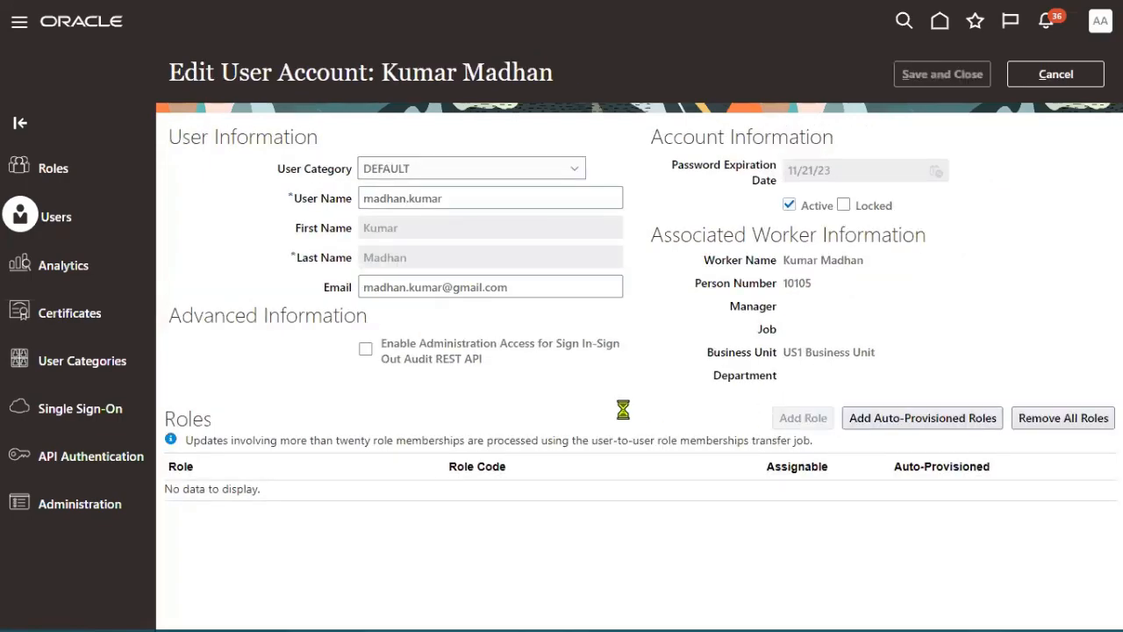
click(551, 153)
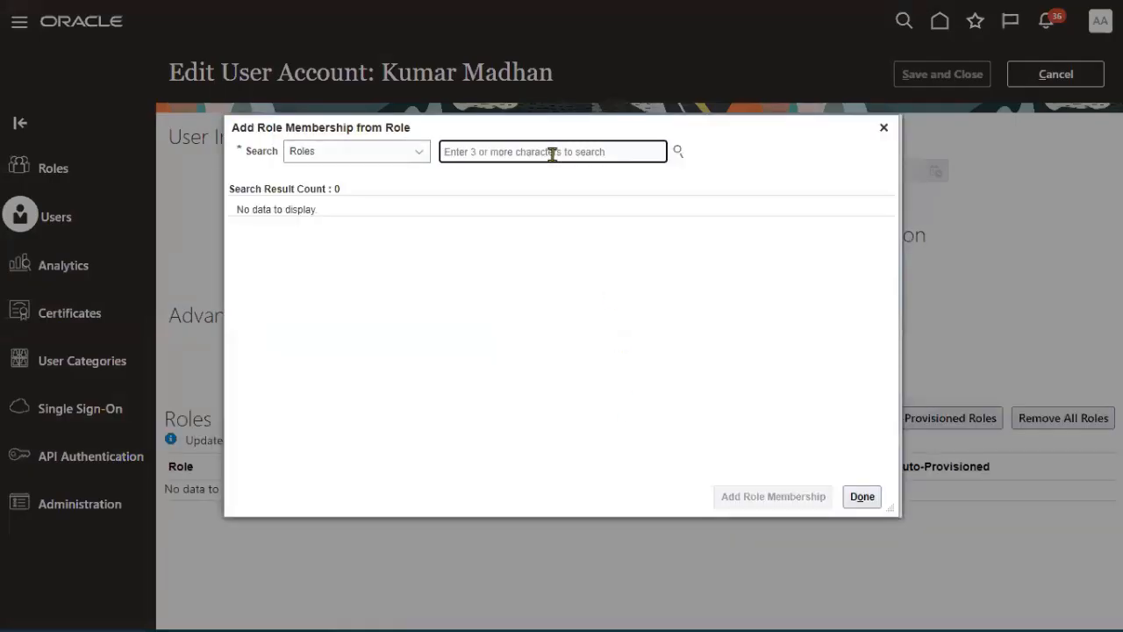
text(S)
key(BackSpace)
text(E)
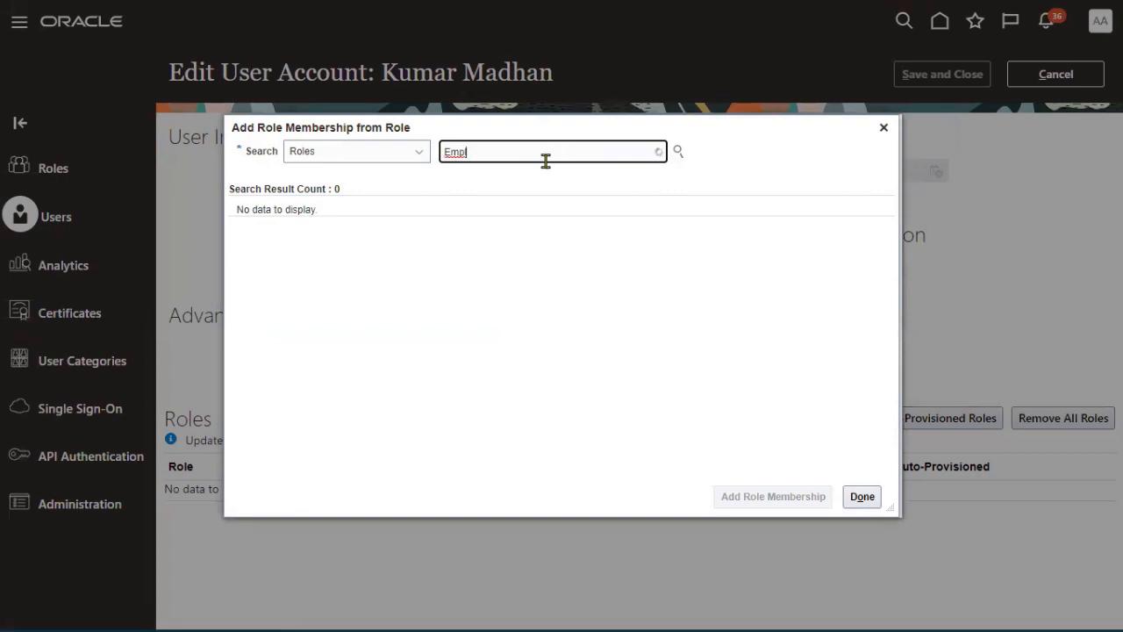
text(mpl)
click(530, 225)
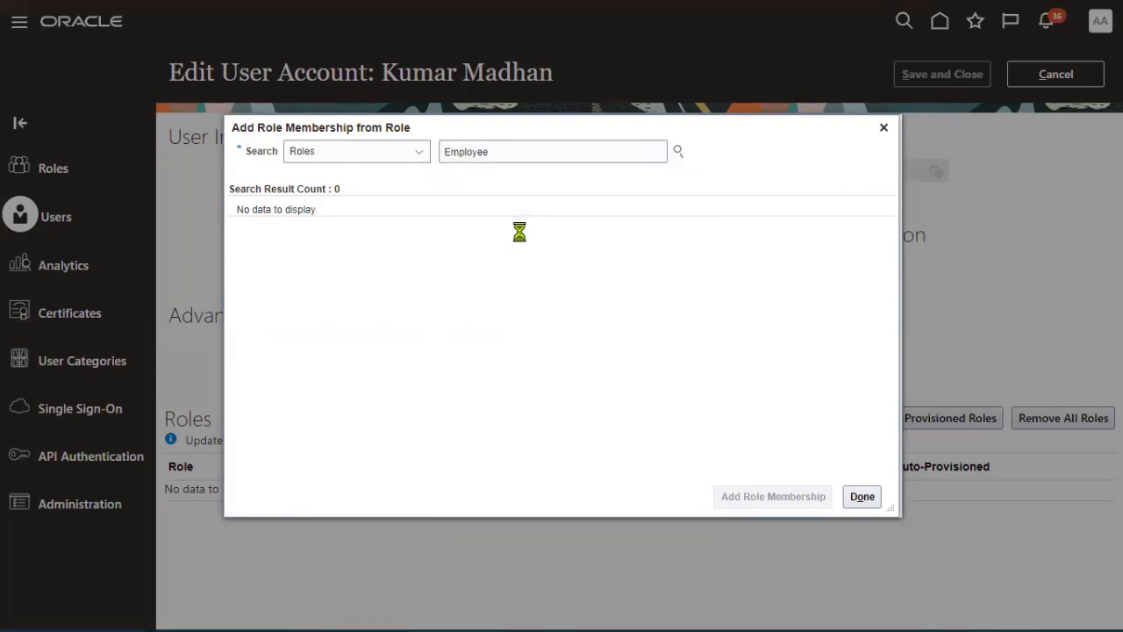
click(772, 496)
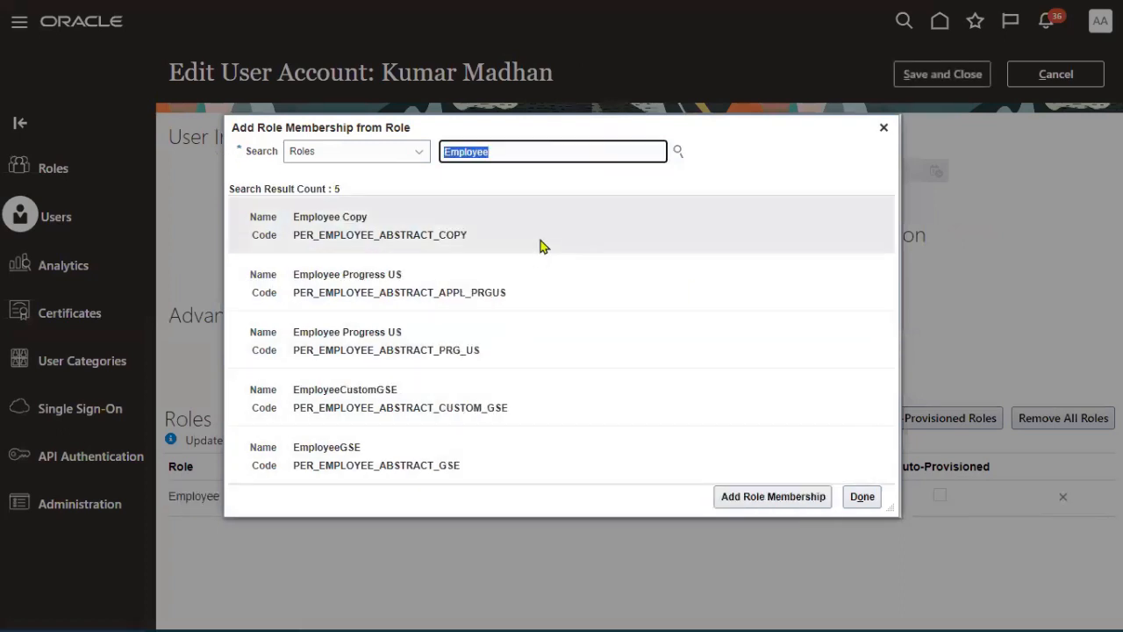
- Add the Supplier Manager role as well, then save and close the account
text(Supplier)
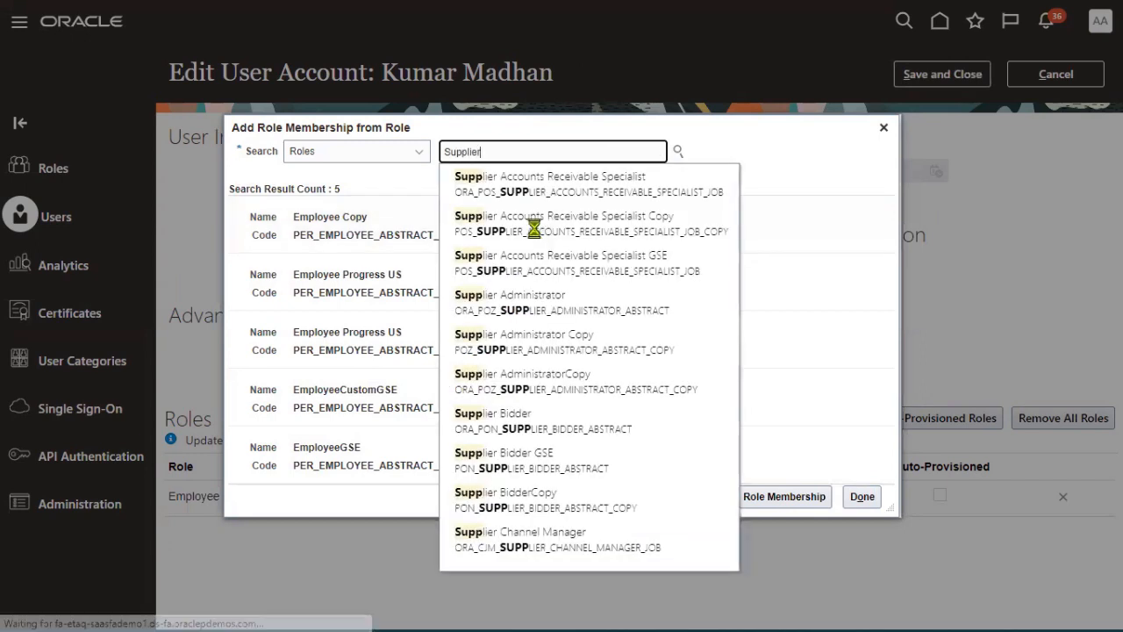
text( m)
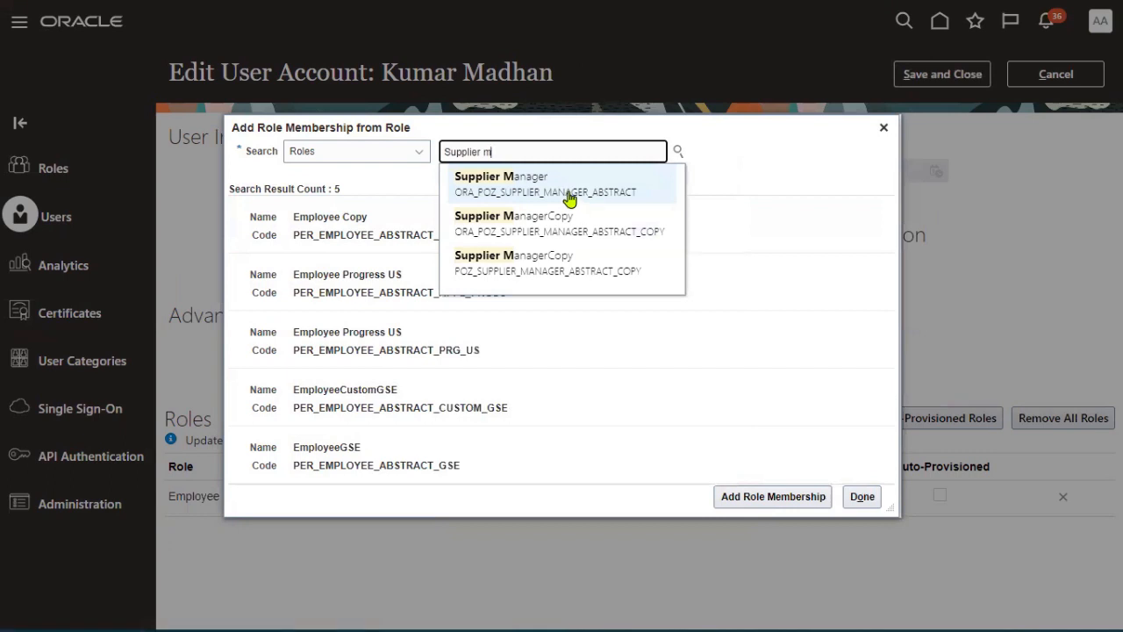
click(570, 193)
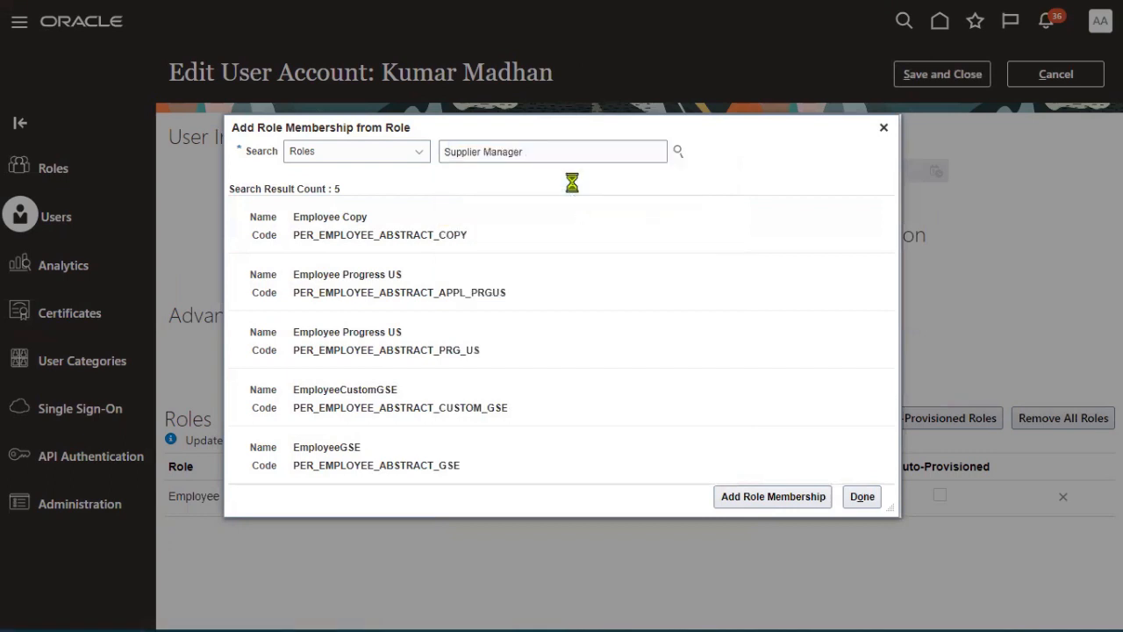
click(537, 217)
click(762, 496)
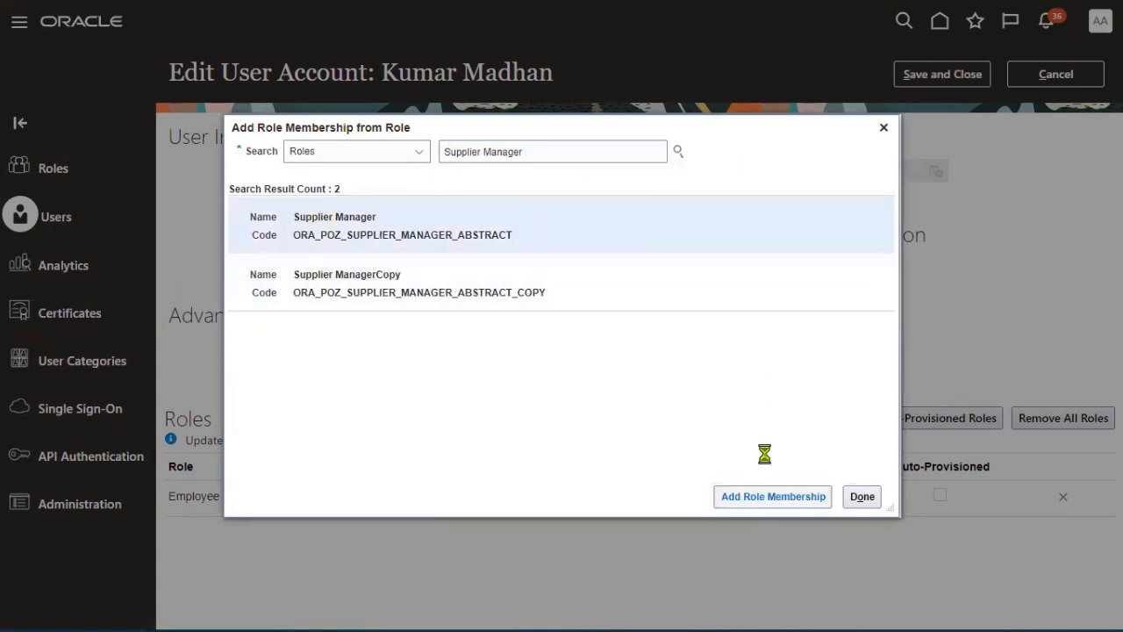
click(862, 497)
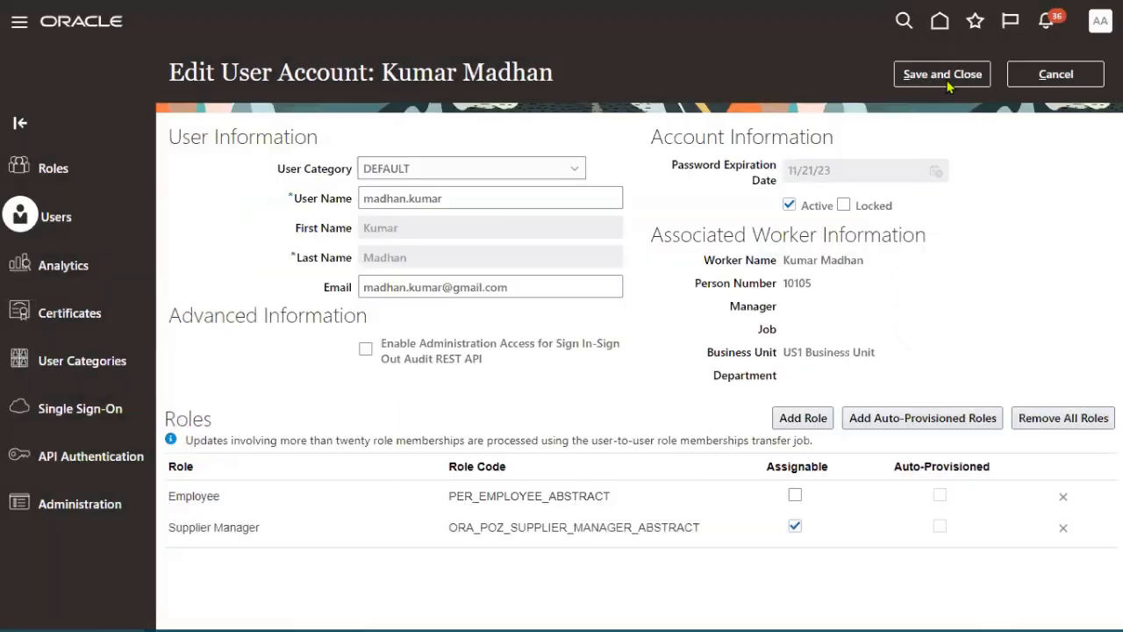
click(942, 74)
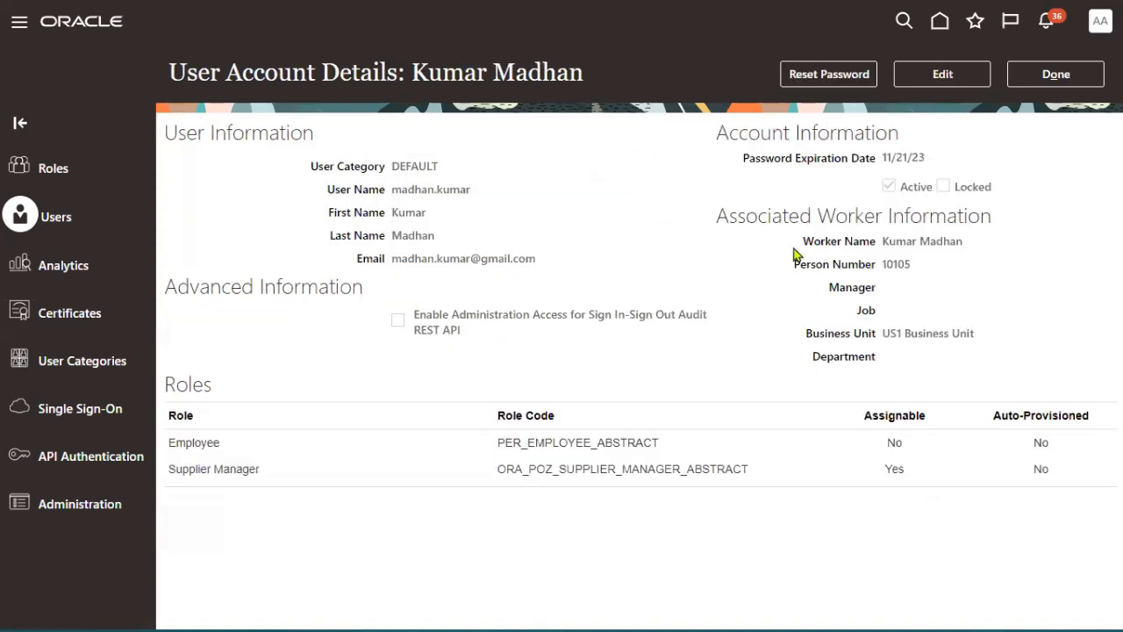
click(1043, 86)
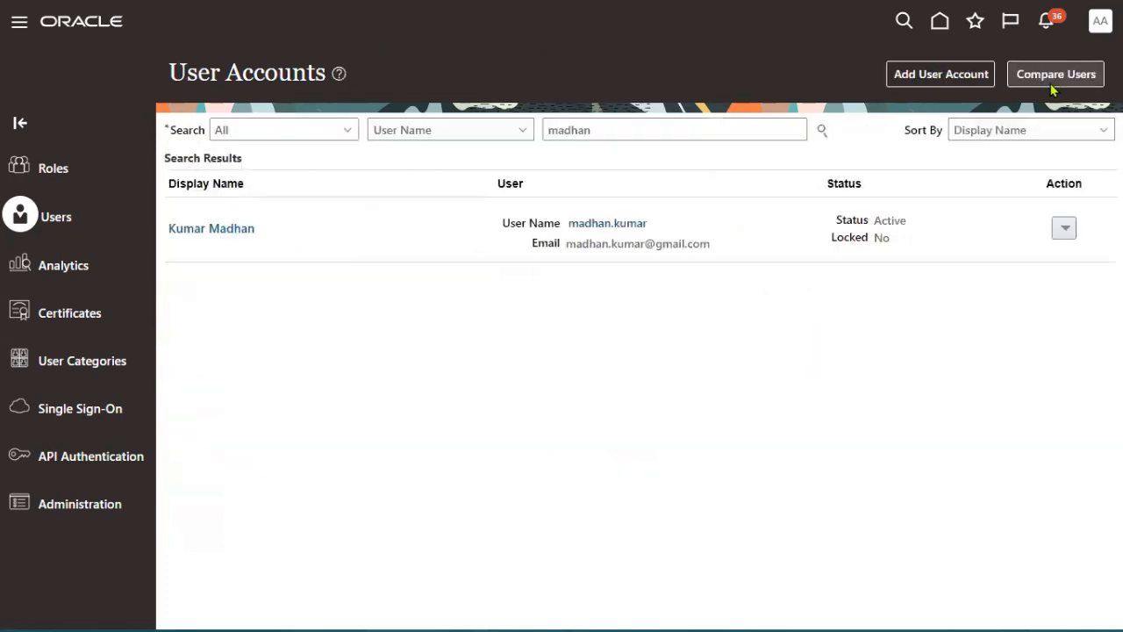
- Start signing out from the account menu and switch to the Notepad++ task notes
click(1100, 20)
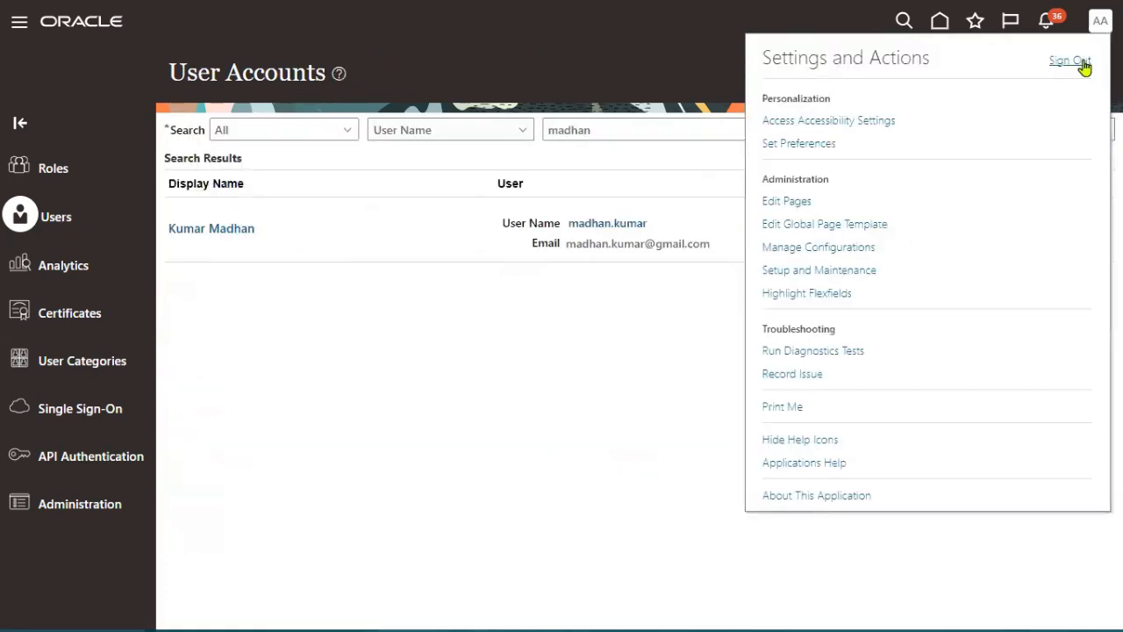
key(alt+Tab)
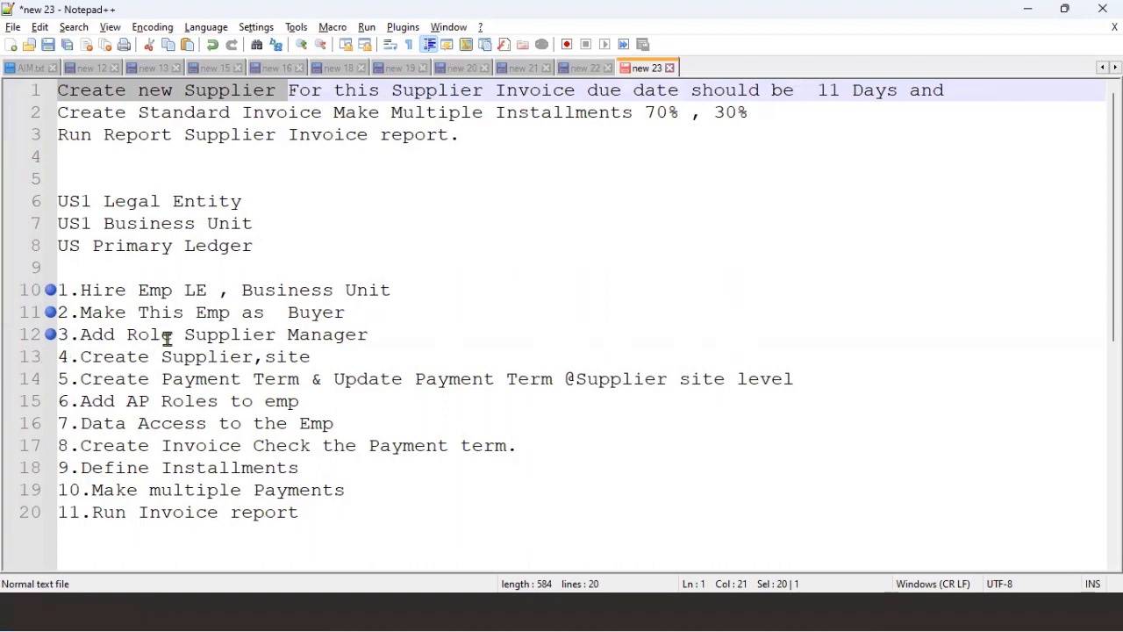
- Highlight 'Supplier Manager' on line 12, bookmark line 13, and minimize Notepad++
drag(184, 335, 369, 334)
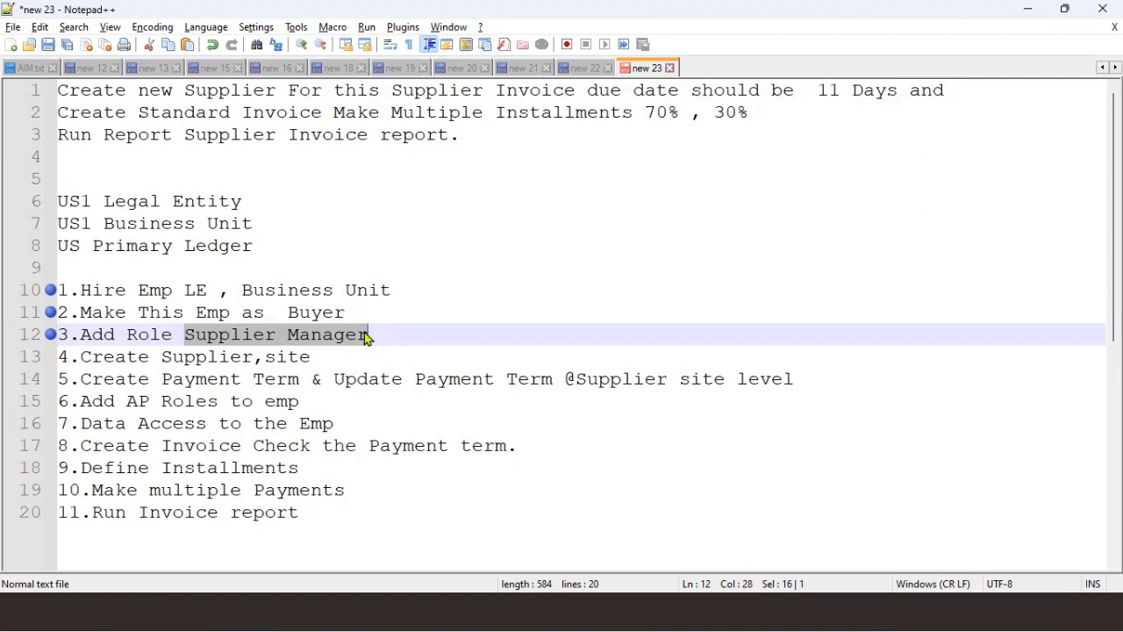
click(50, 356)
click(1028, 10)
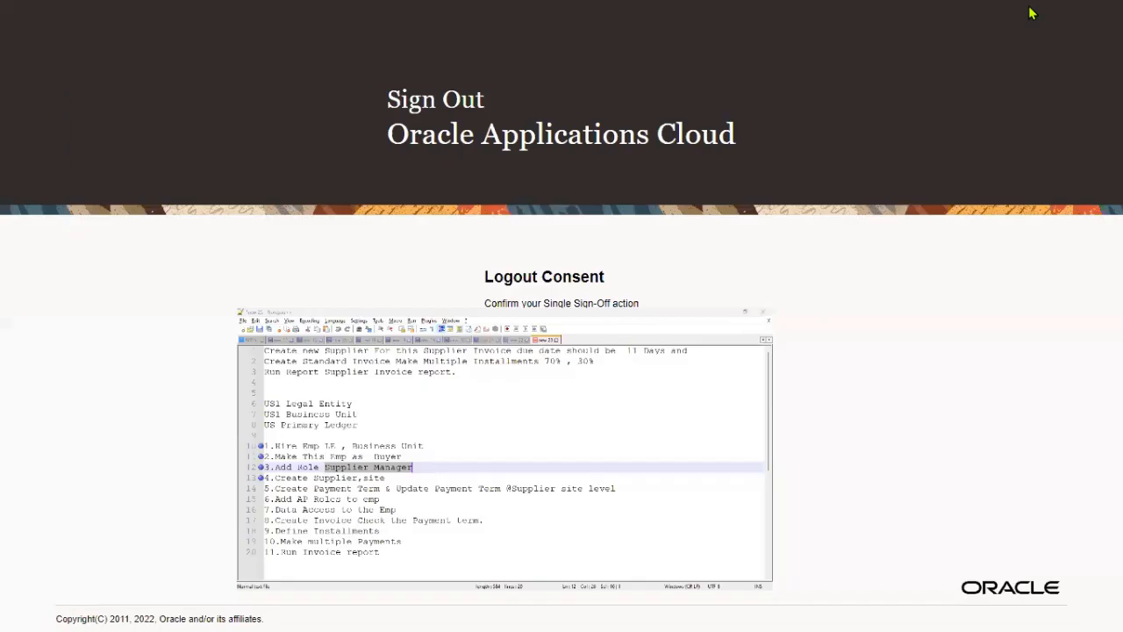
- Confirm the logout and sign in with the new procurement agent's user ID and password
click(538, 341)
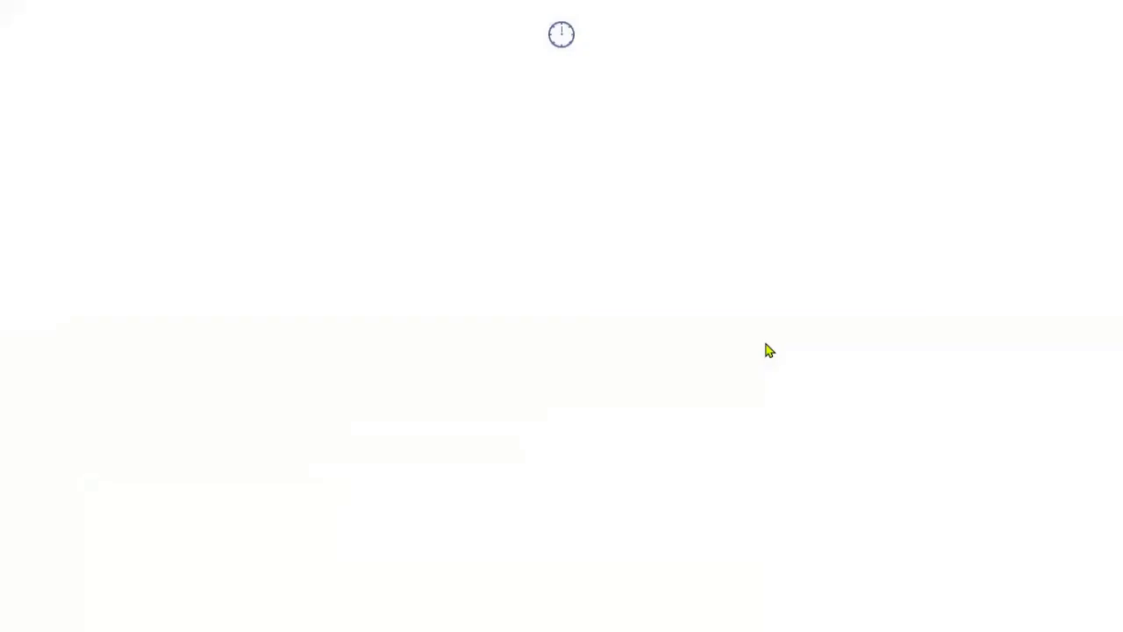
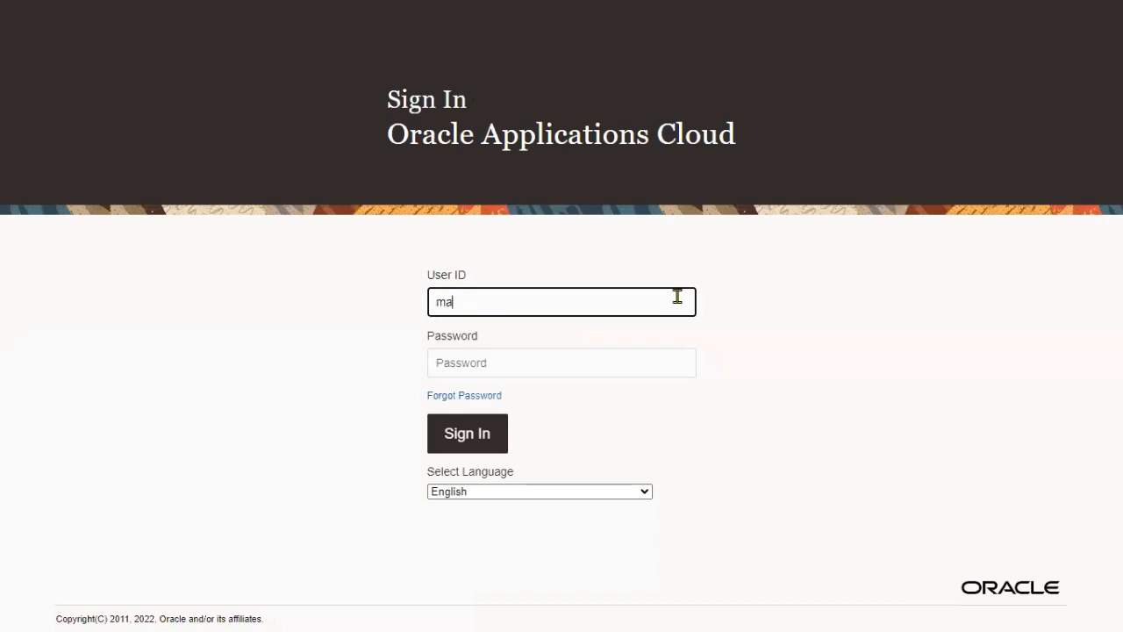
key(Tab)
text(********)
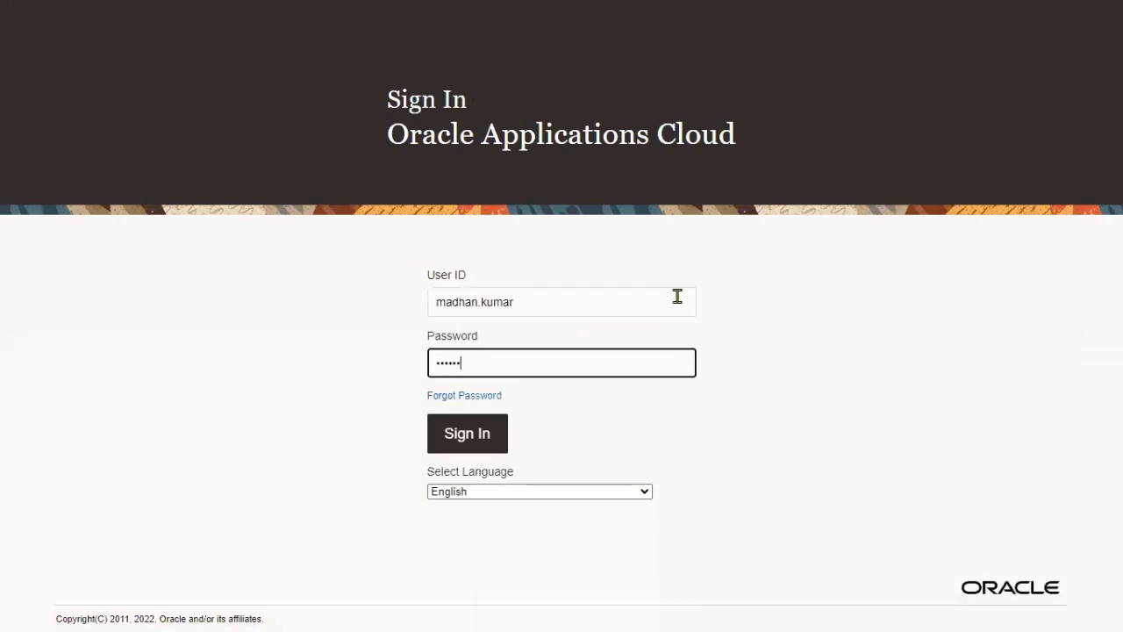
click(466, 444)
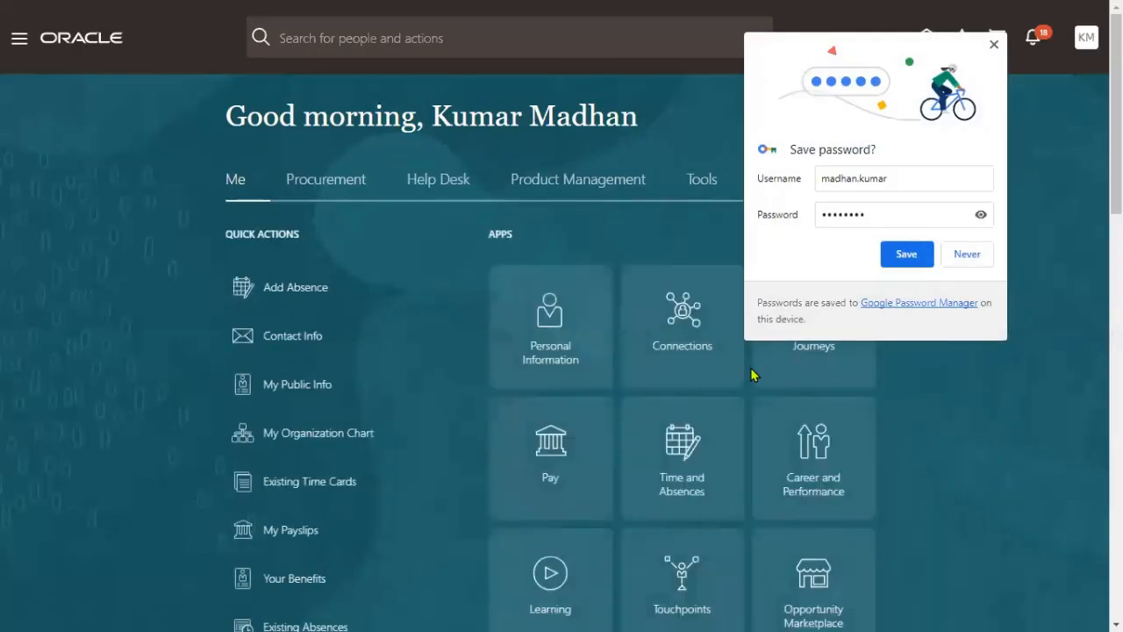
- Dismiss the save-password prompt and choose Procurement > Suppliers in the Navigator
click(995, 43)
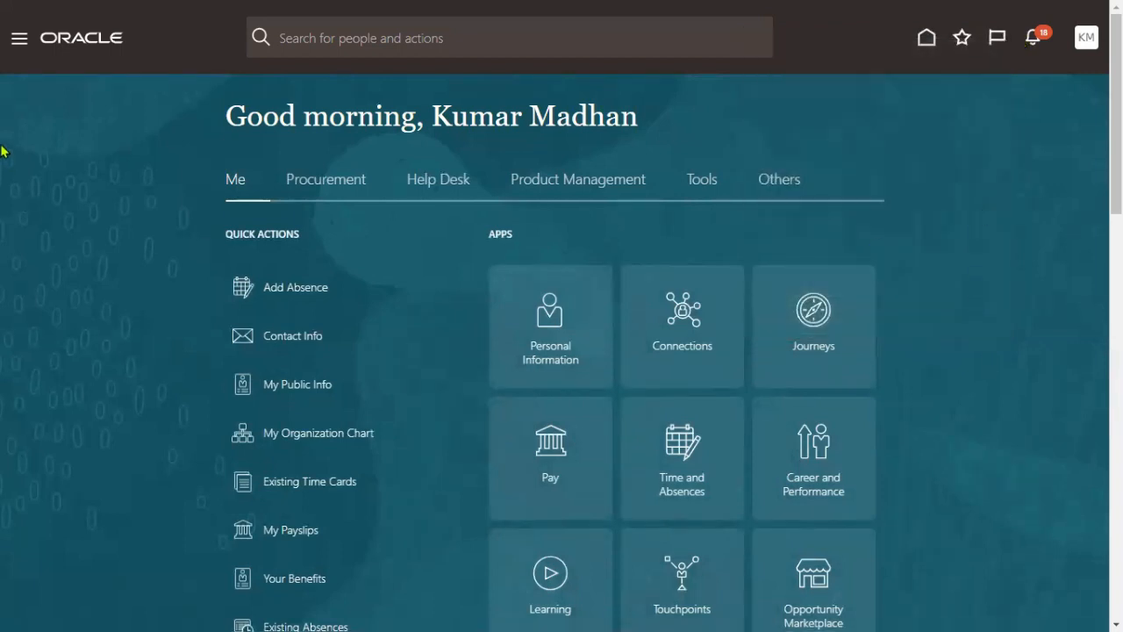
click(20, 40)
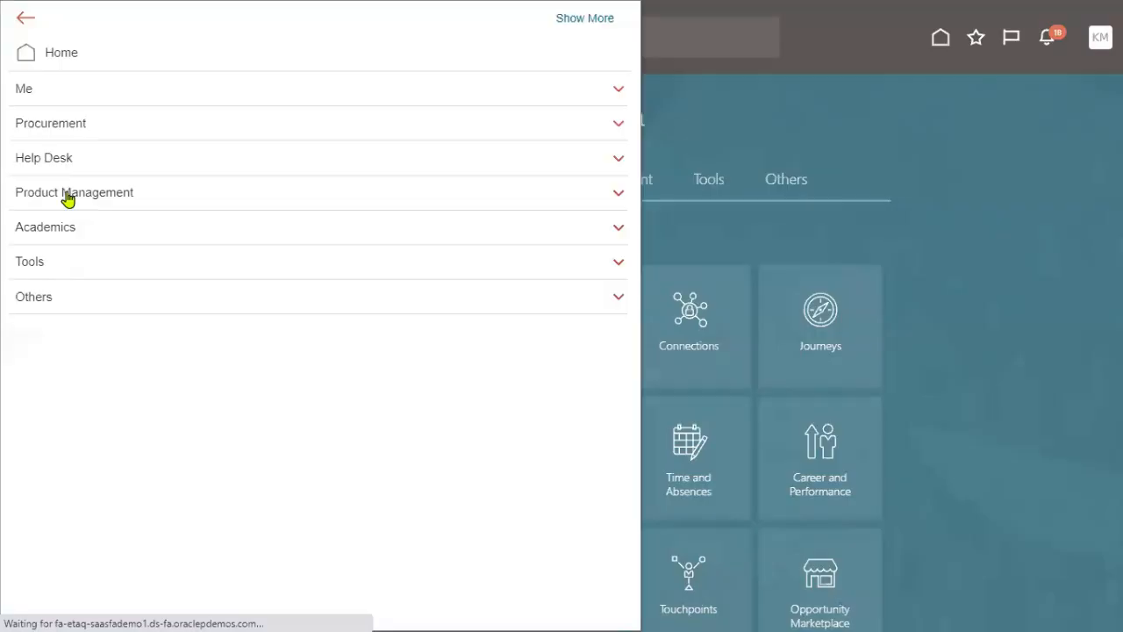
click(70, 126)
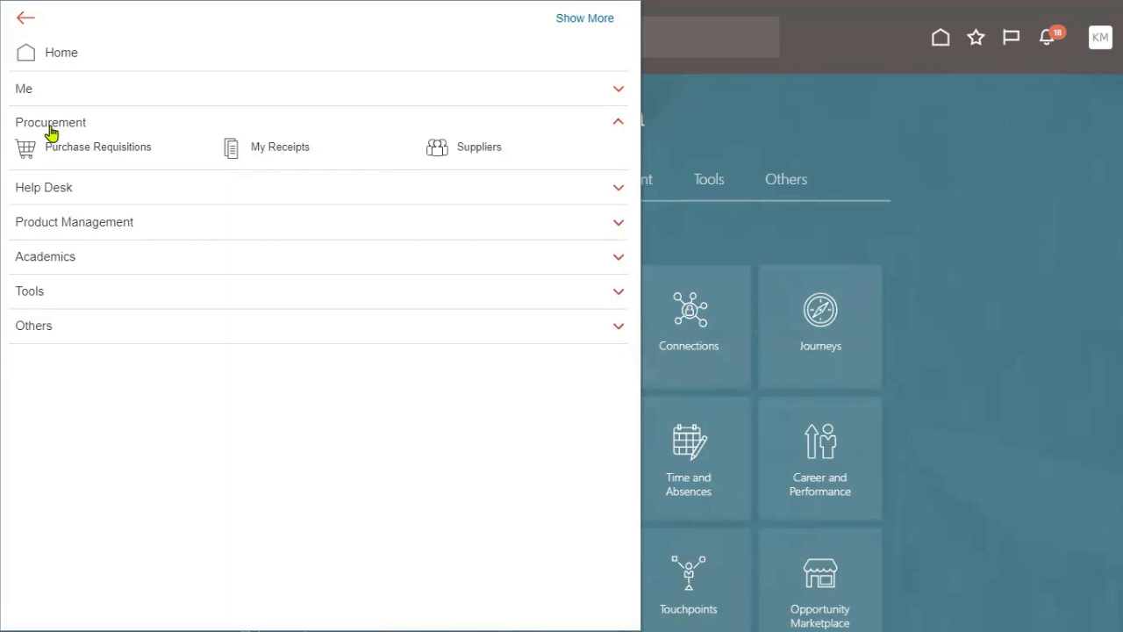
click(479, 148)
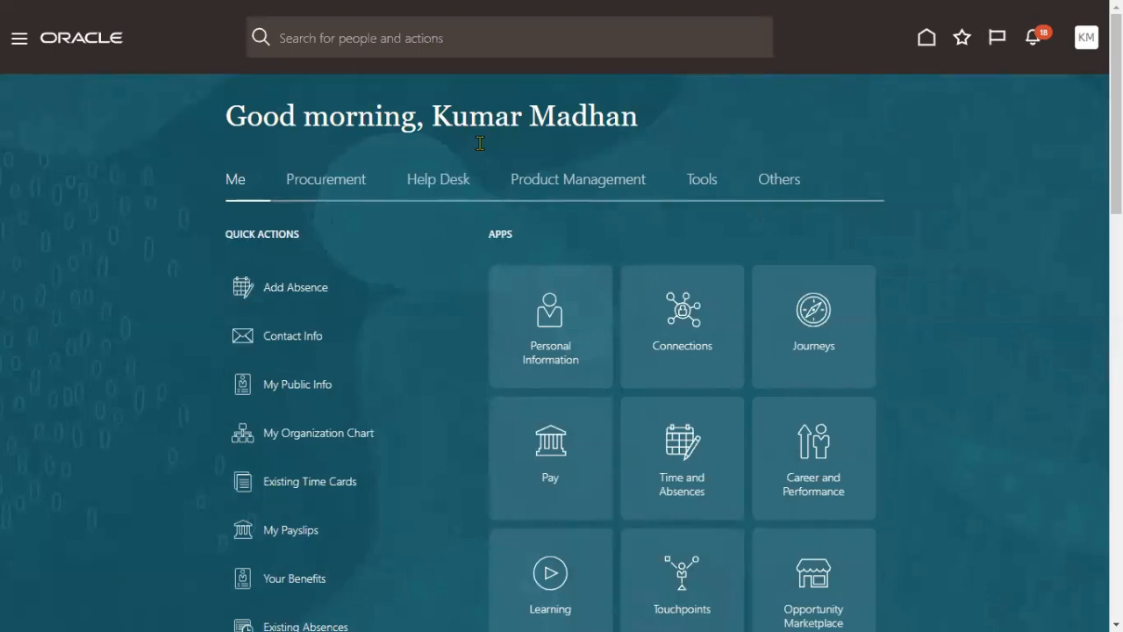
- Show the Procurement tab, check notifications, and try the Suppliers, Purchase Requisitions and My Receipts tiles
click(358, 186)
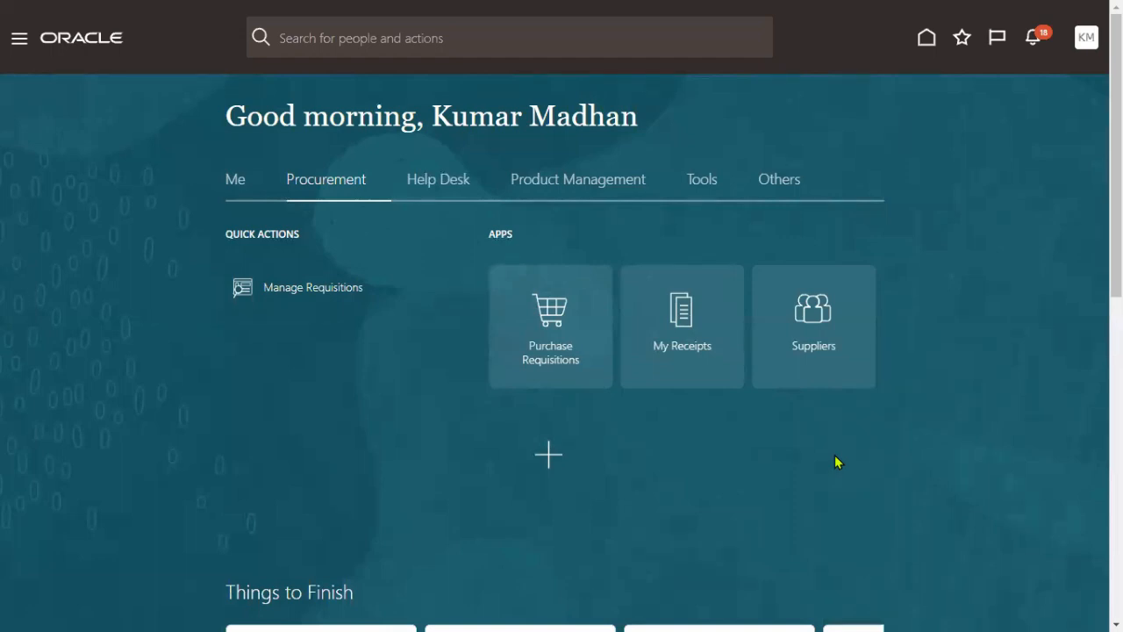
click(820, 314)
click(1031, 44)
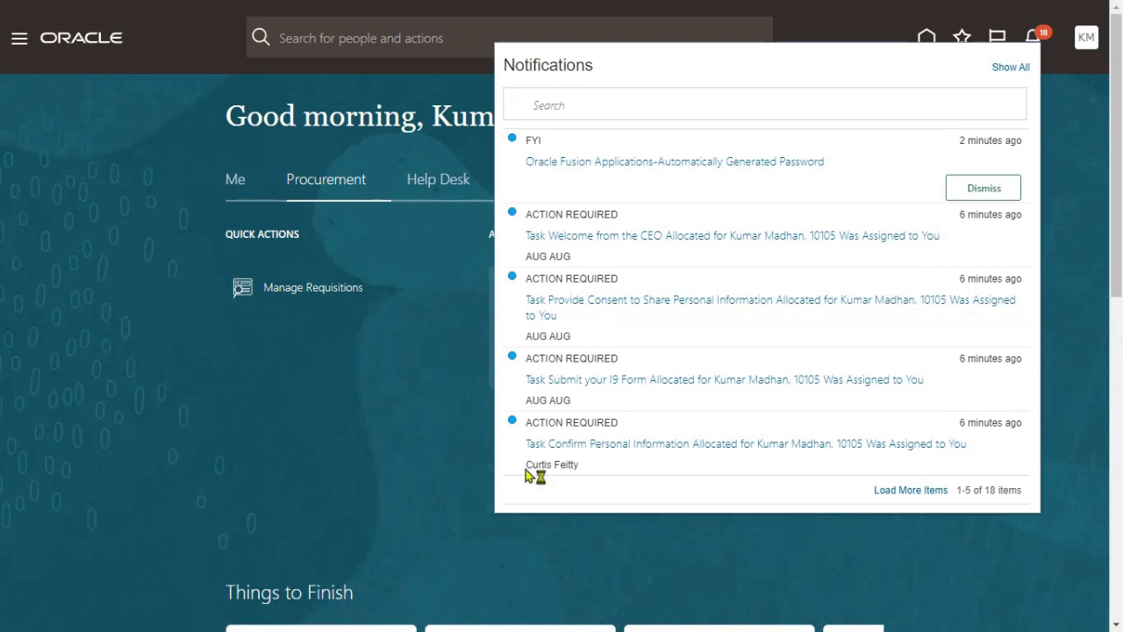
click(130, 327)
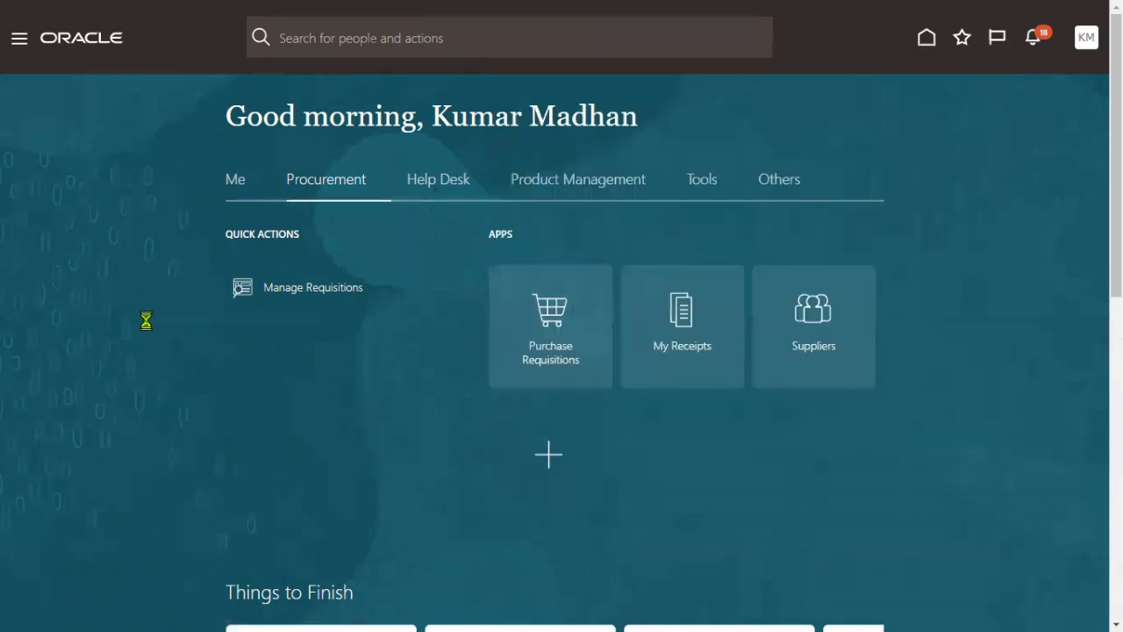
click(561, 327)
click(690, 331)
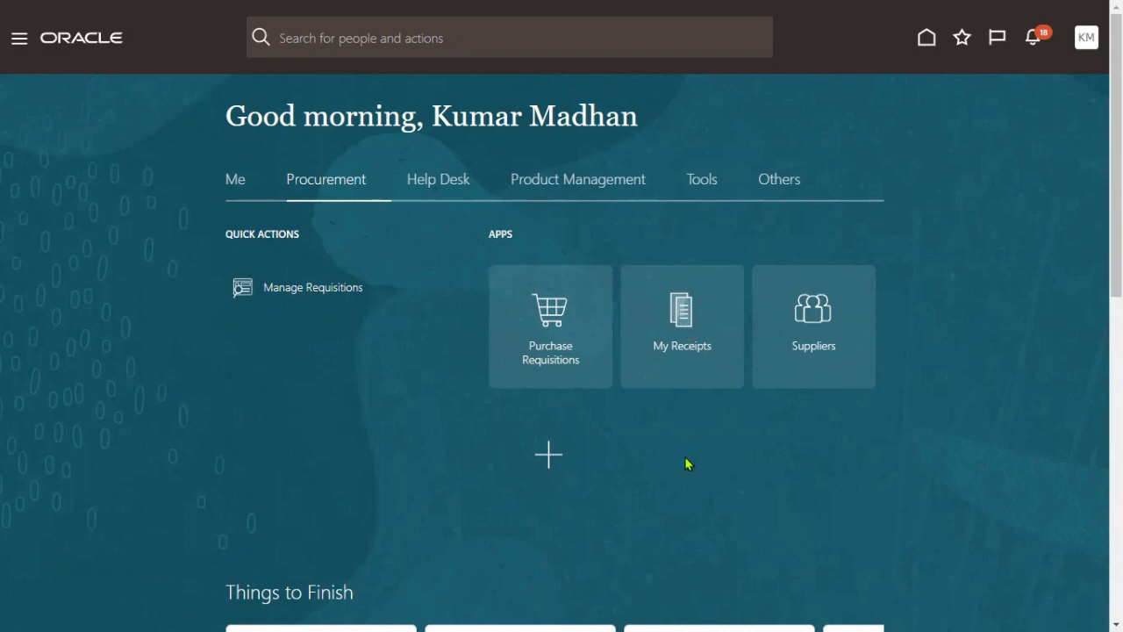
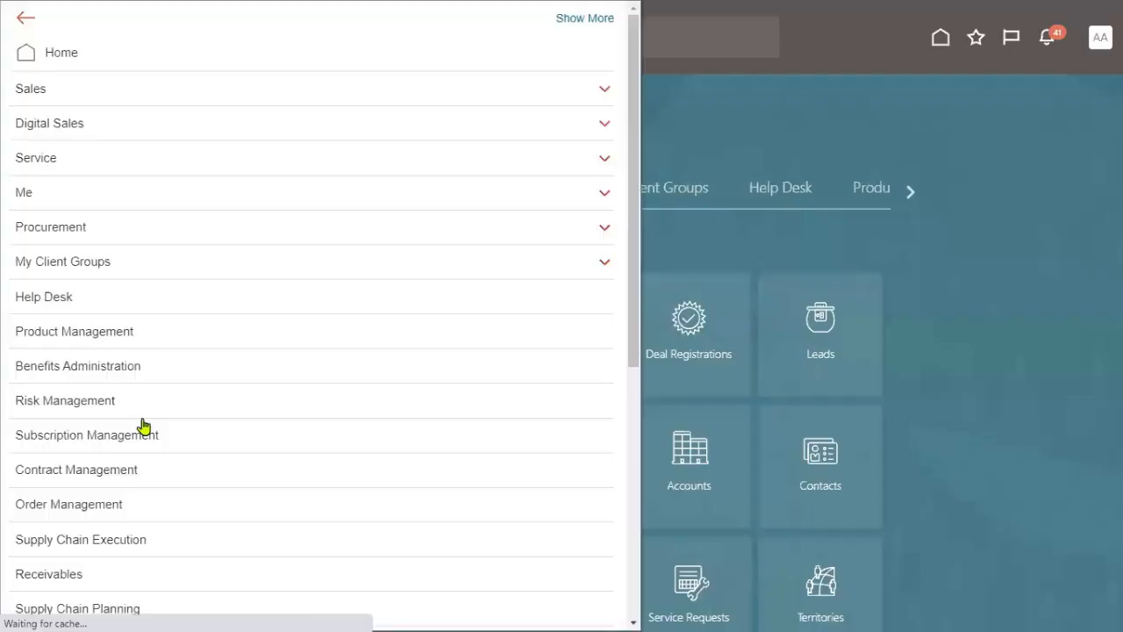
- Go to Tools > Security Console and show the user accounts list
scroll(88, 465, down, 5)
click(35, 512)
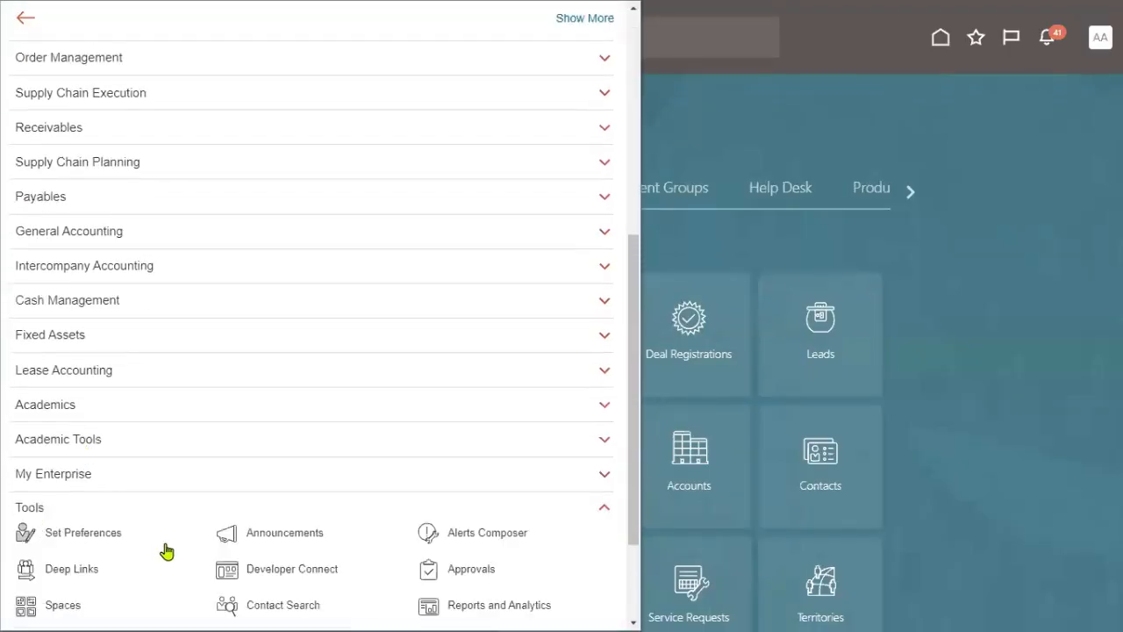
scroll(296, 459, down, 3)
click(277, 392)
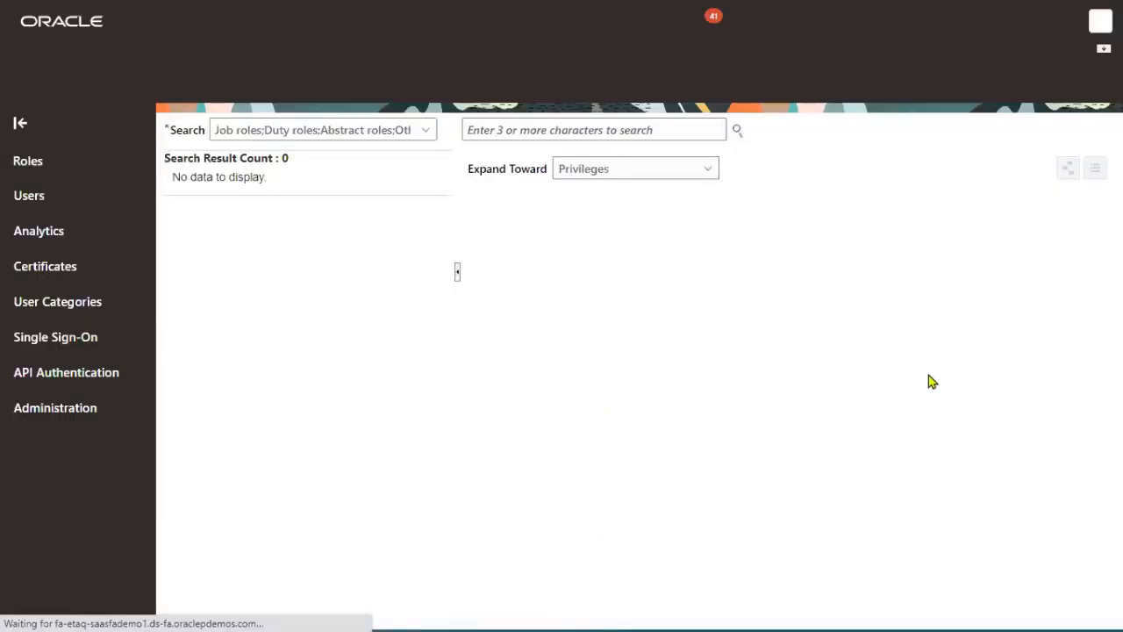
click(36, 228)
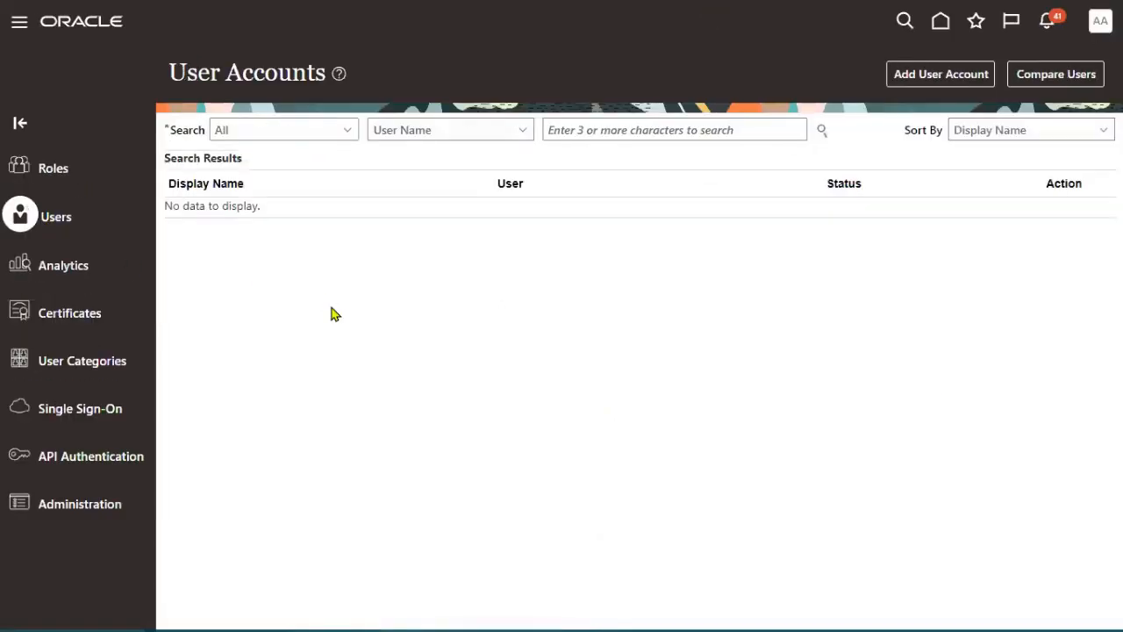
- Search for the new user by name and open their account details
click(612, 130)
text(madhan)
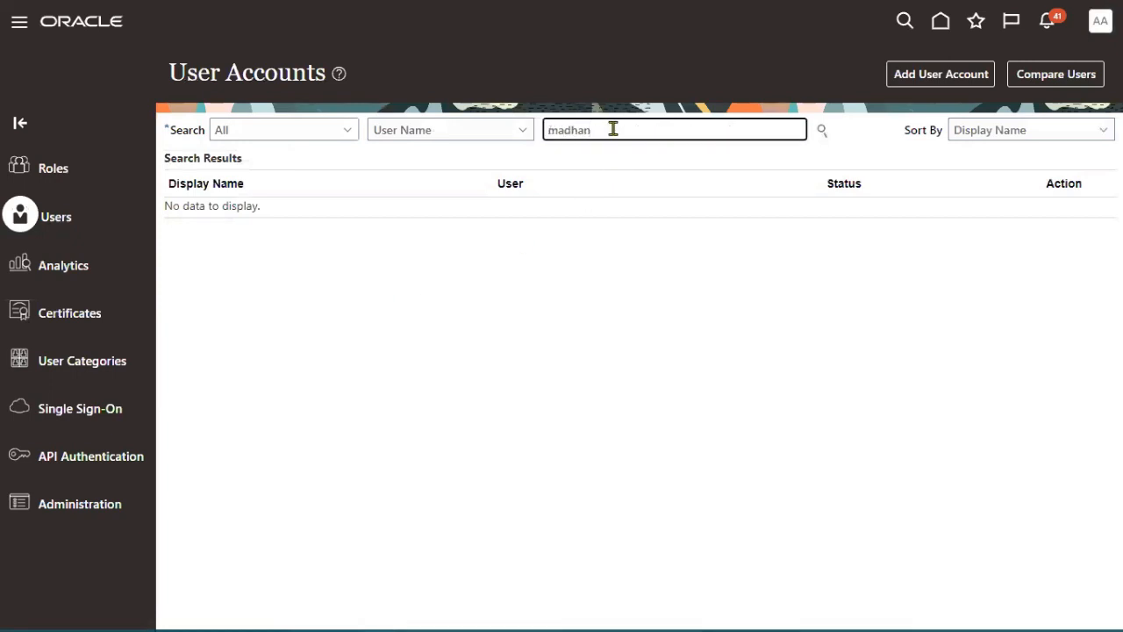
key(Return)
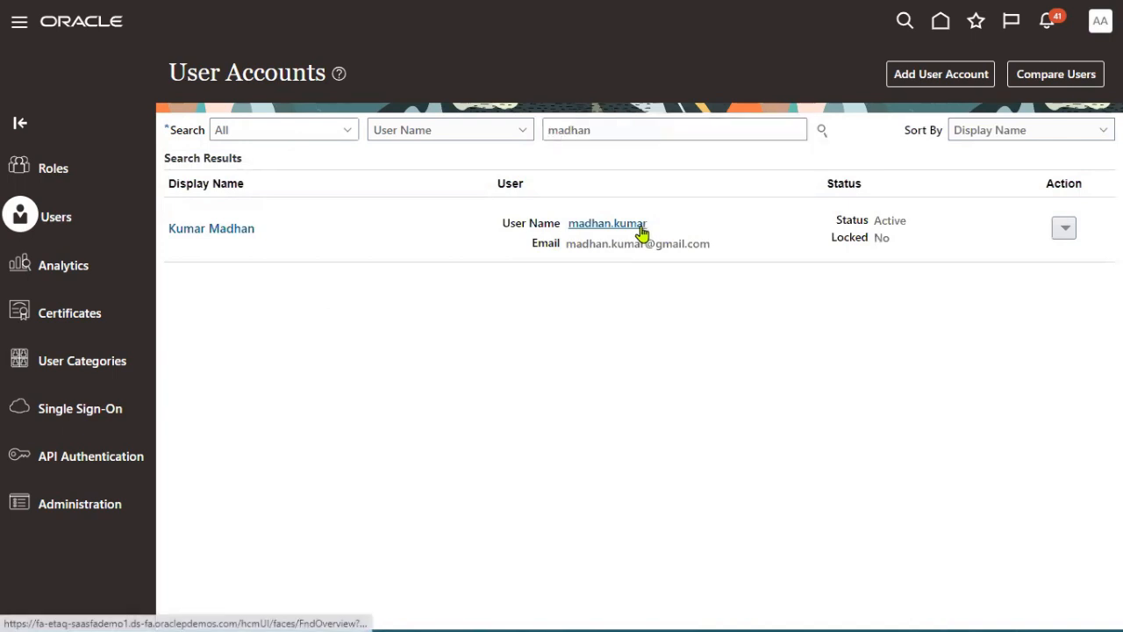
click(641, 230)
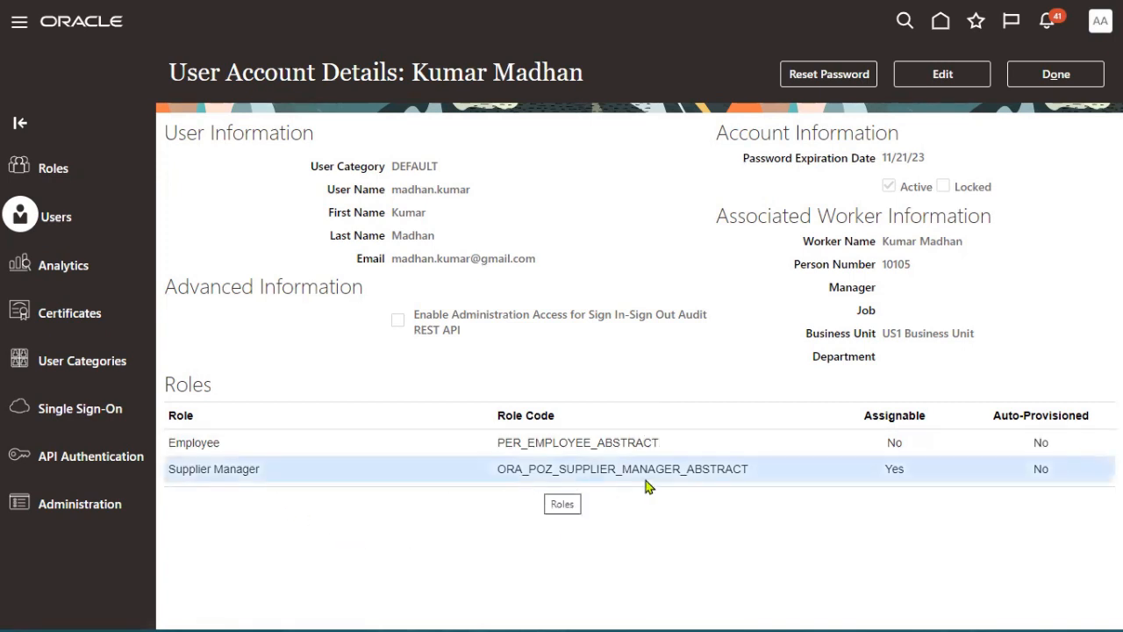
- Edit the account and search for the Supplier Manager role, closing the search without adding it
click(926, 77)
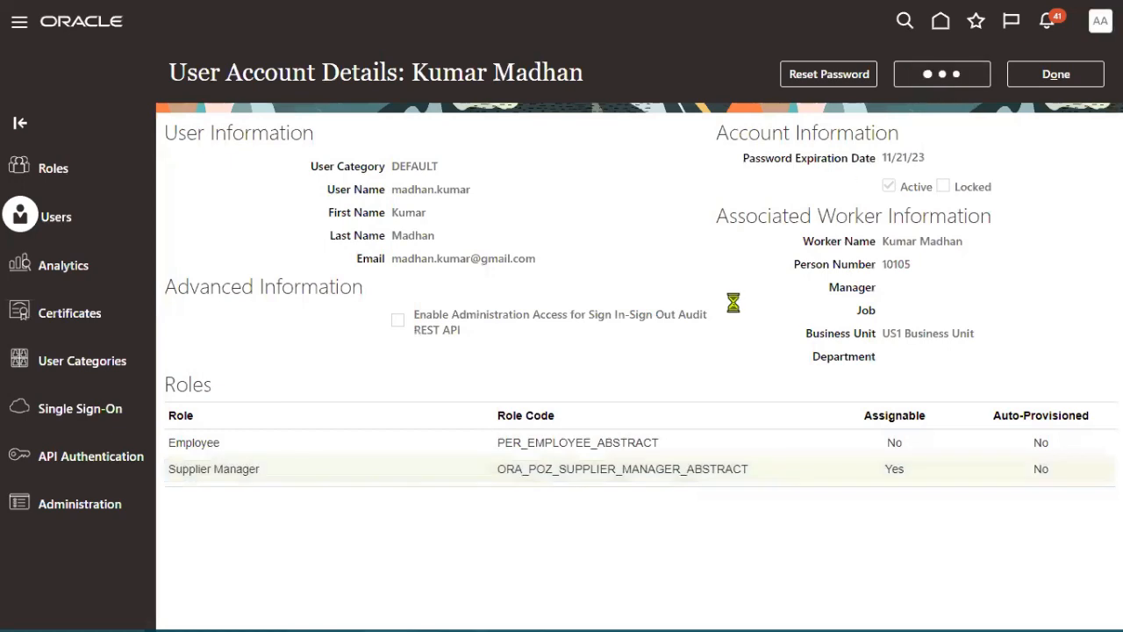
click(789, 505)
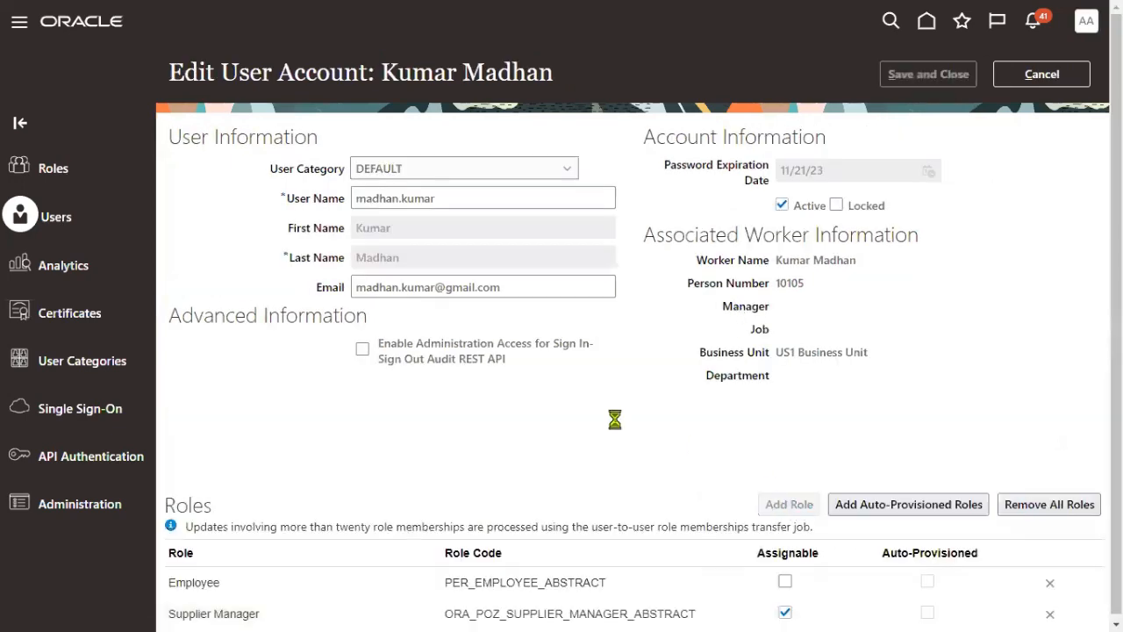
text(suppl)
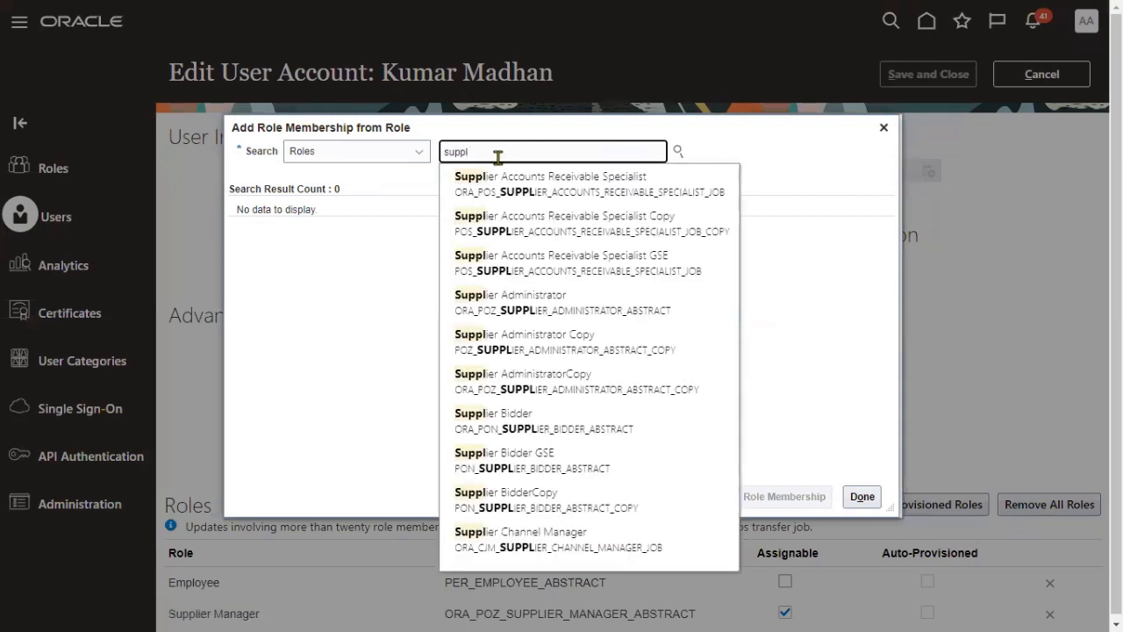
text(ier m)
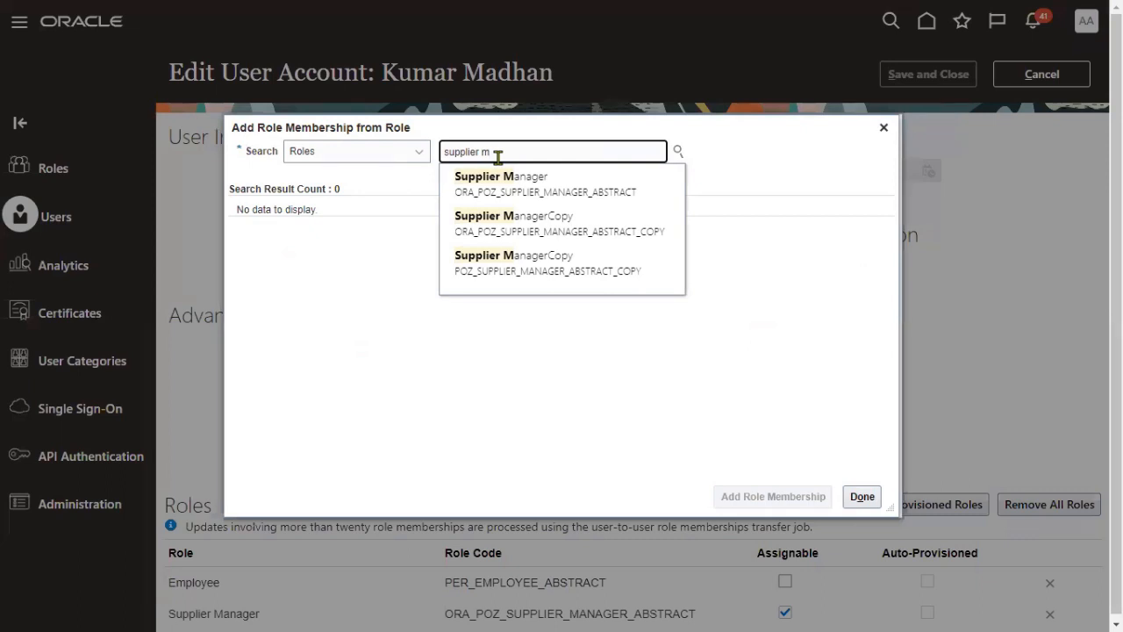
click(861, 496)
- Cancel the account edit and sign out of the administrator session
click(1026, 73)
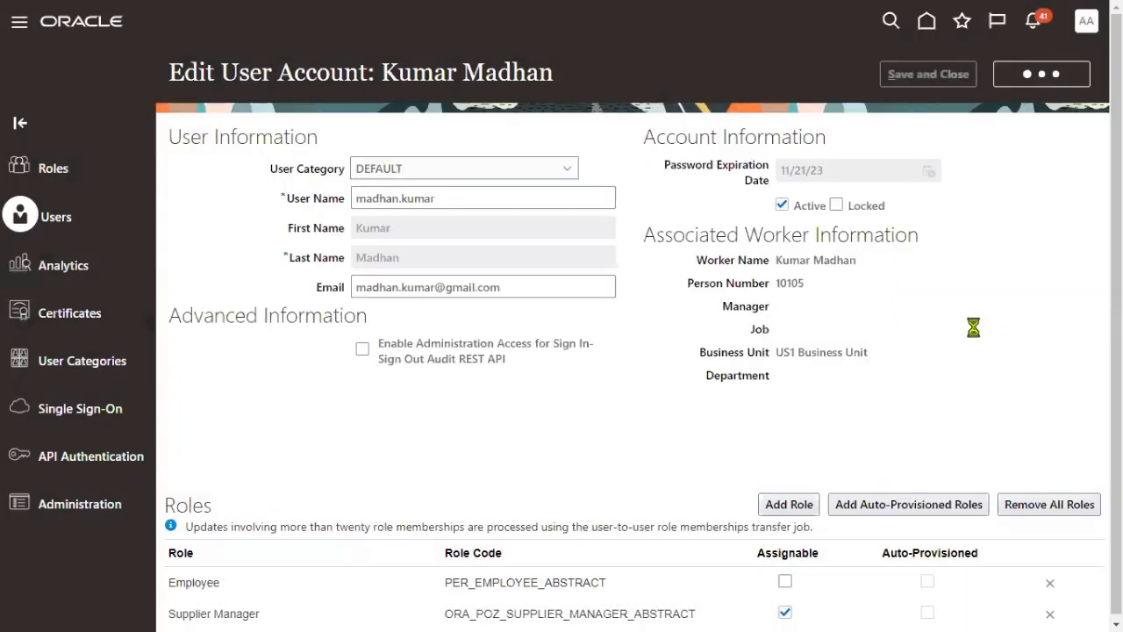
click(1086, 19)
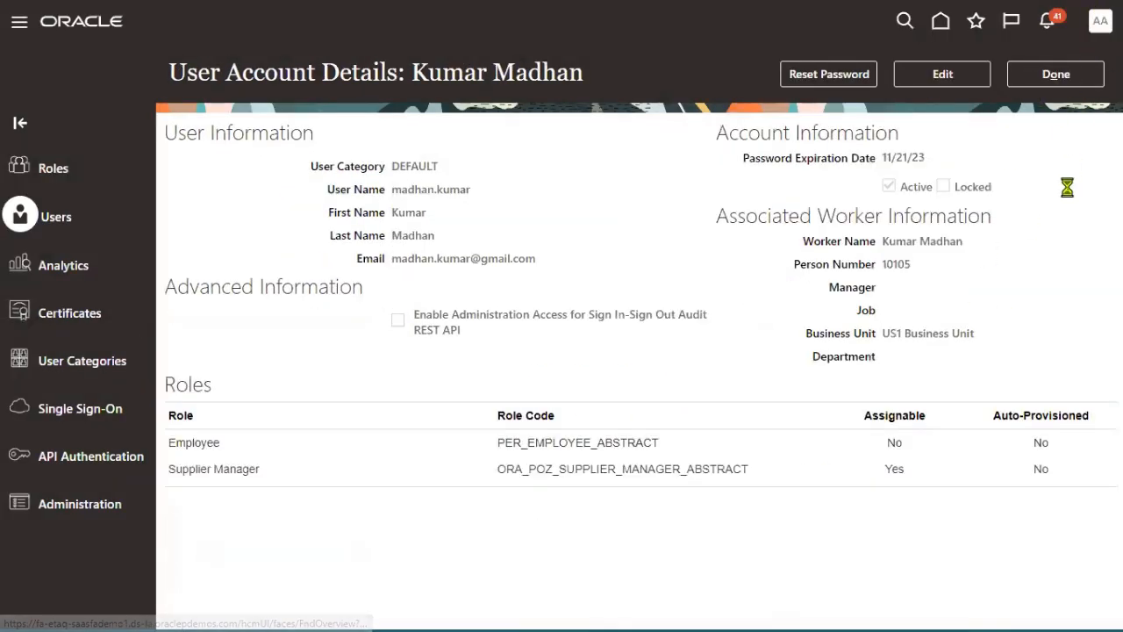
click(1069, 62)
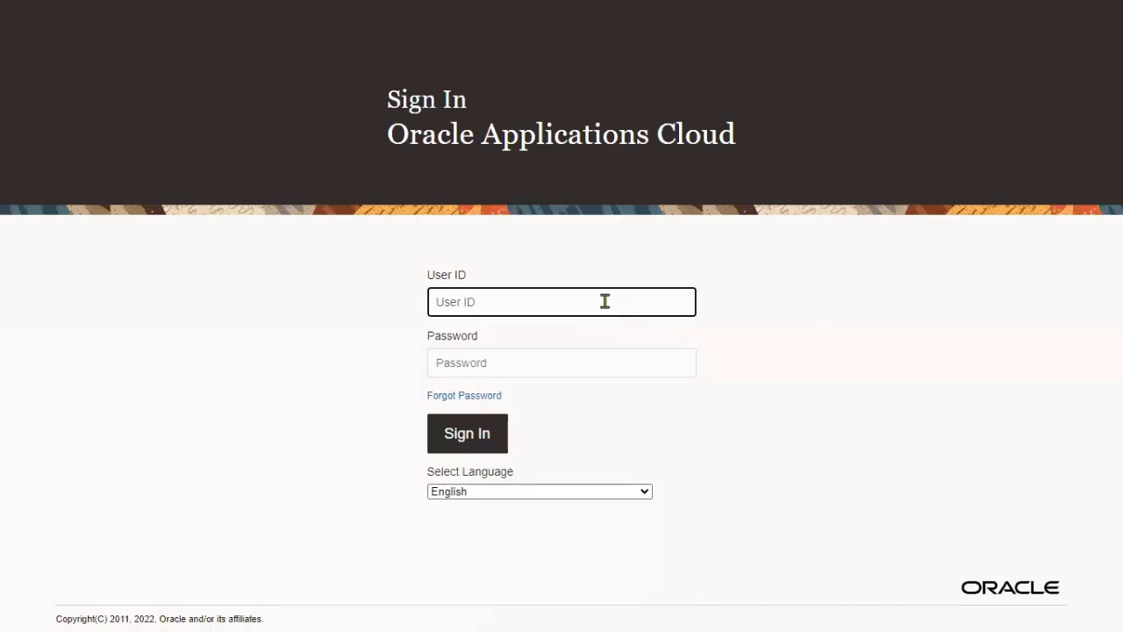
- Sign in with the new user's ID and password and dismiss the save-password prompt
click(605, 301)
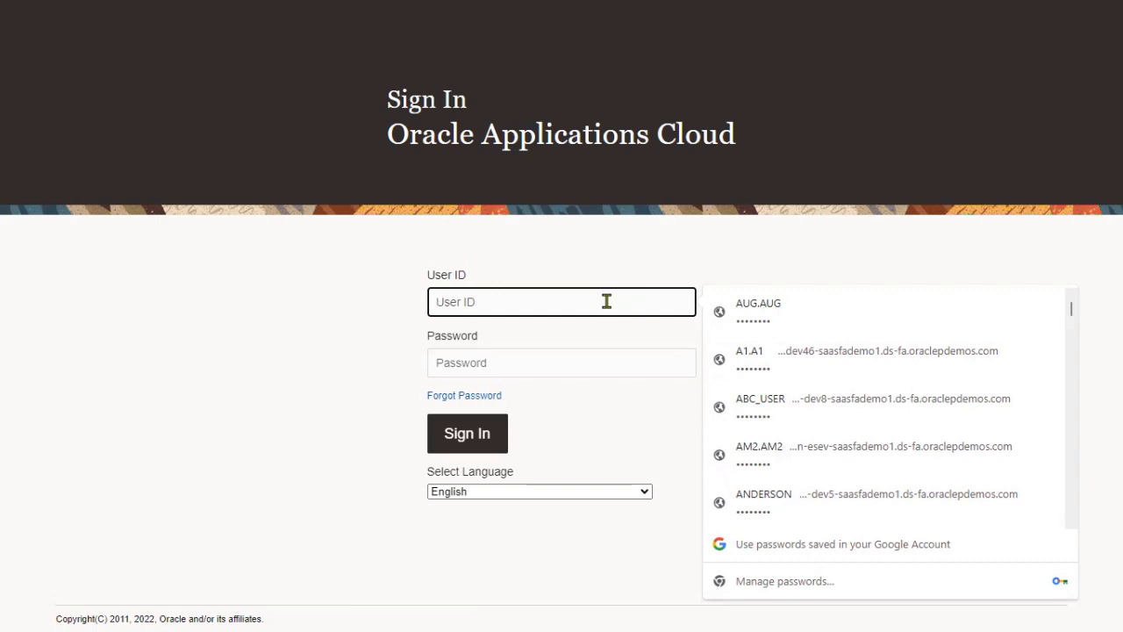
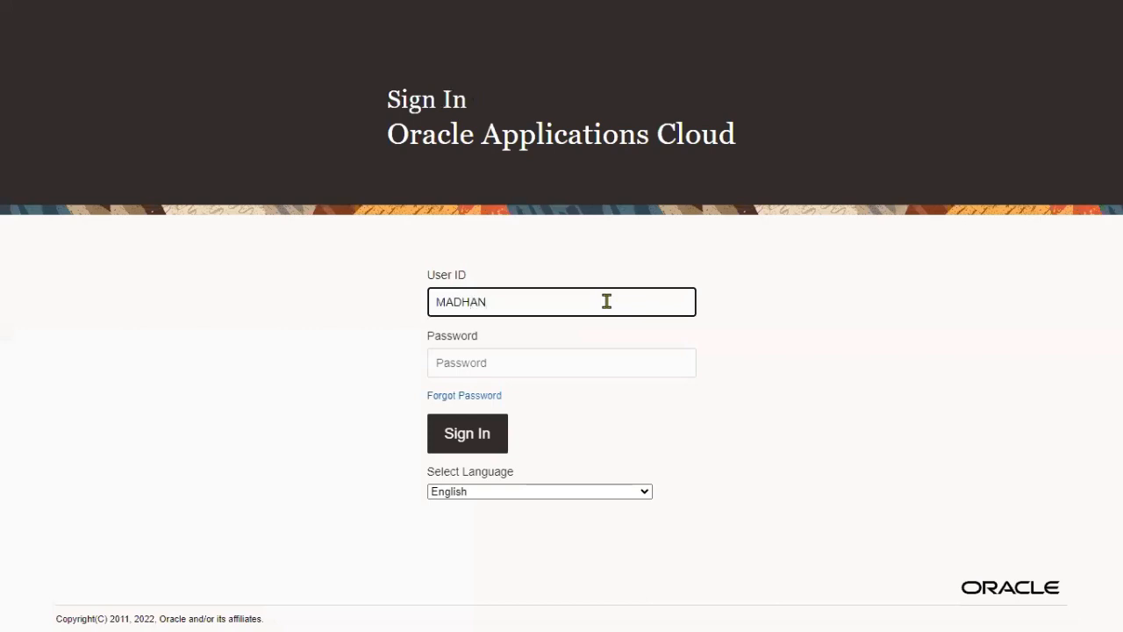
key(Tab)
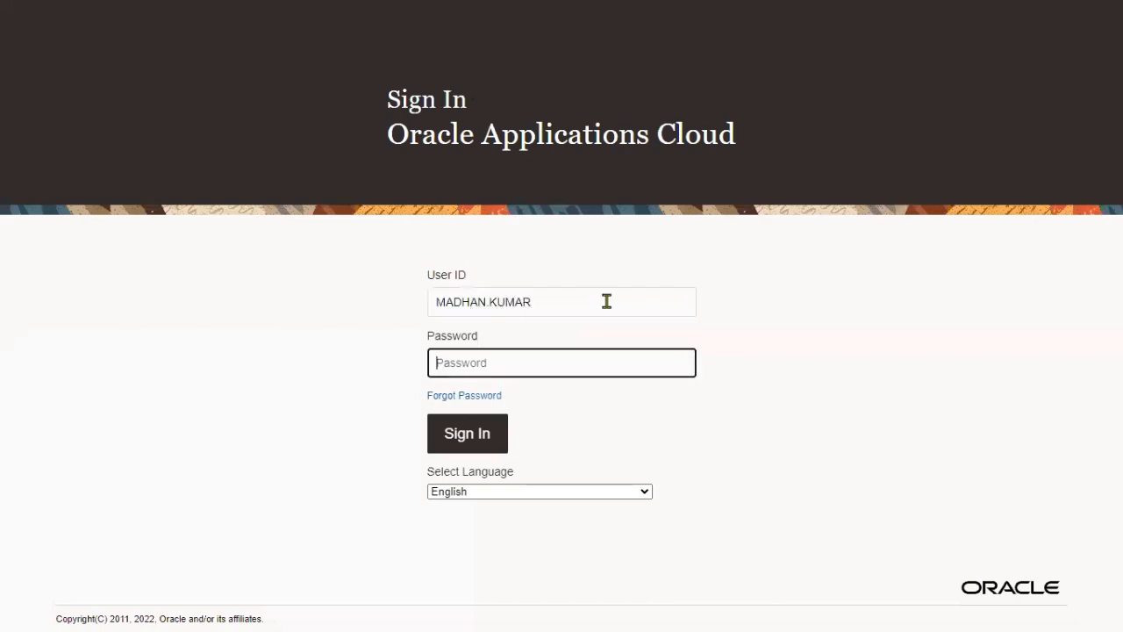
text(********)
click(494, 431)
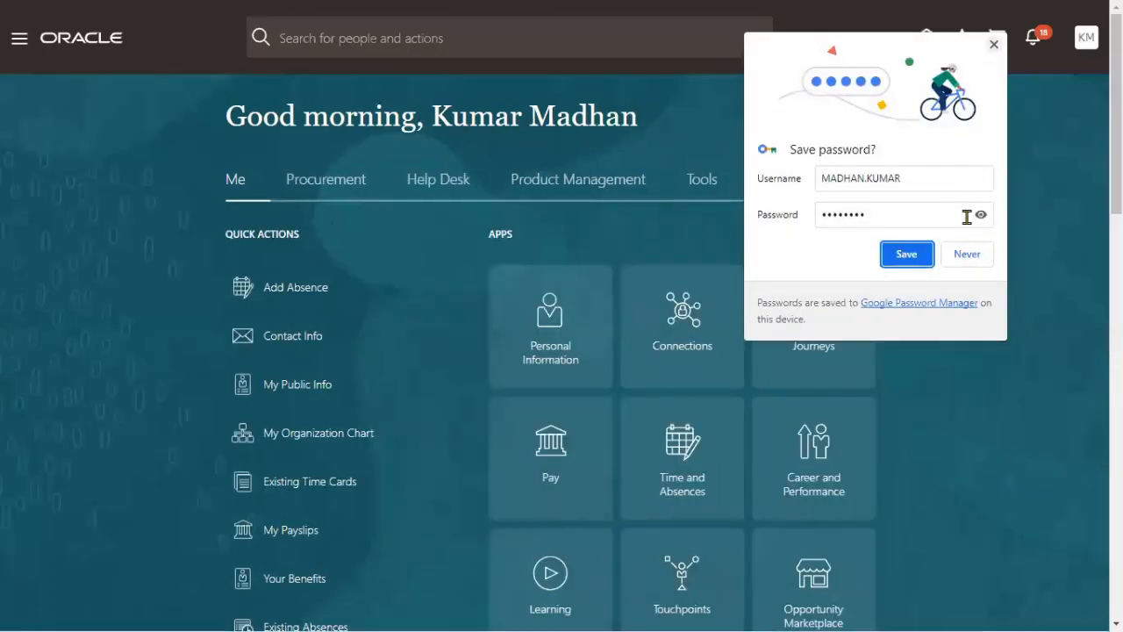
click(995, 45)
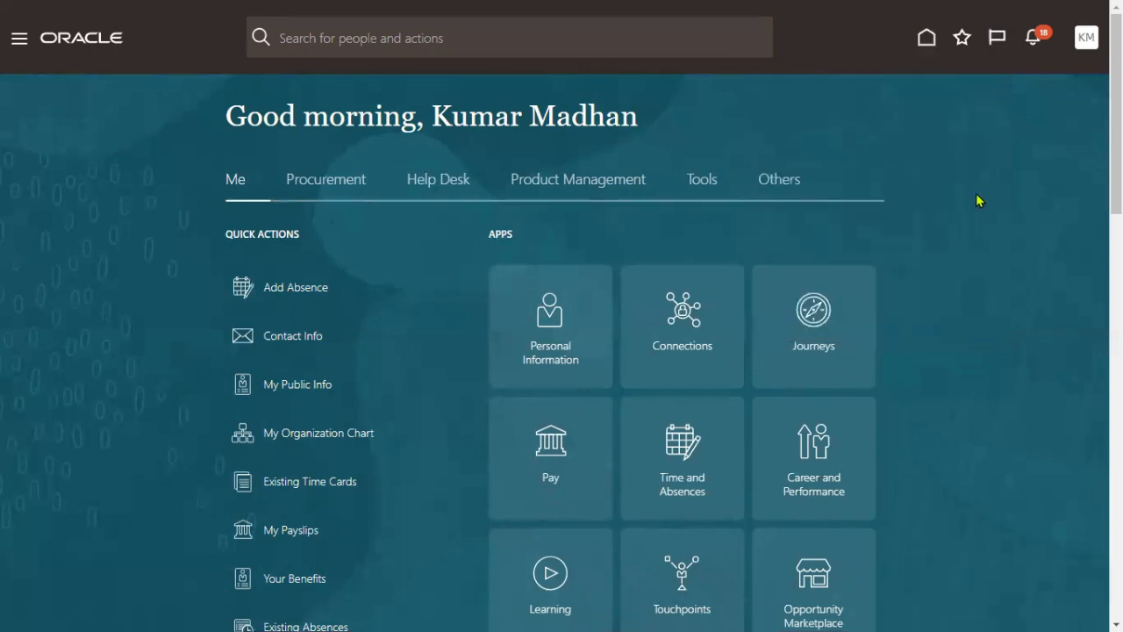
- Try Procurement > Suppliers, then sign out and confirm the logout
click(354, 191)
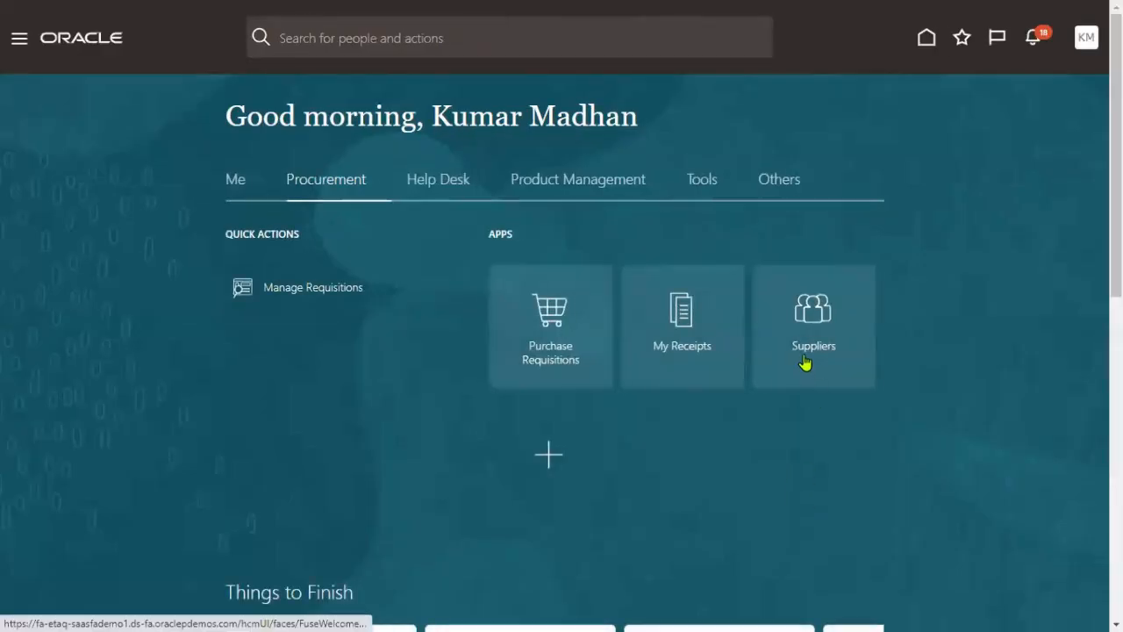
click(813, 325)
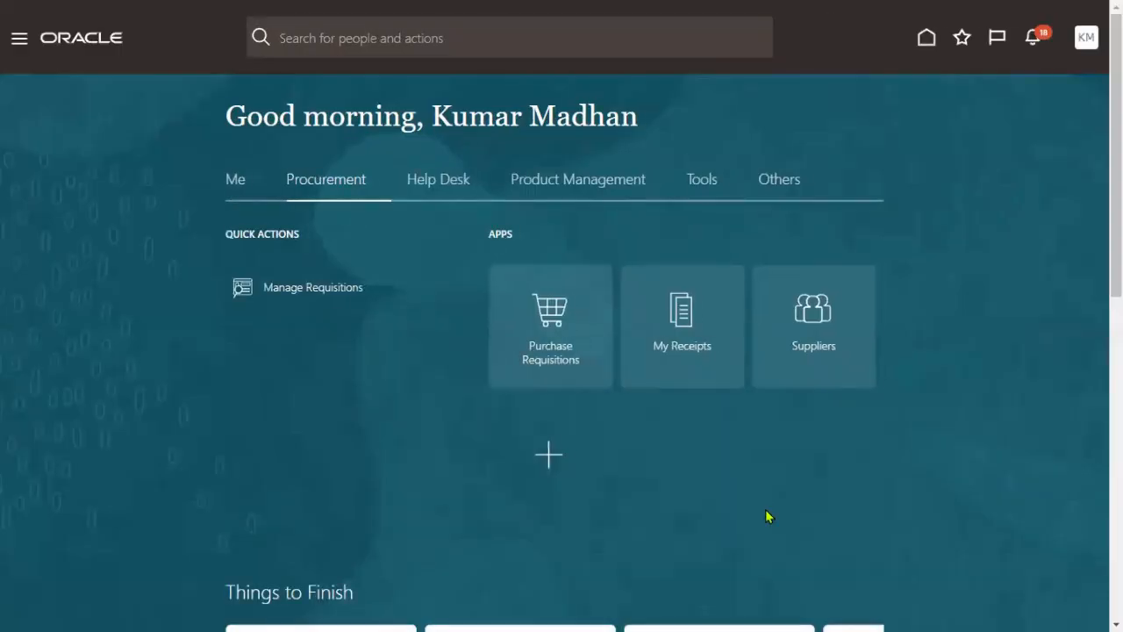
click(1086, 39)
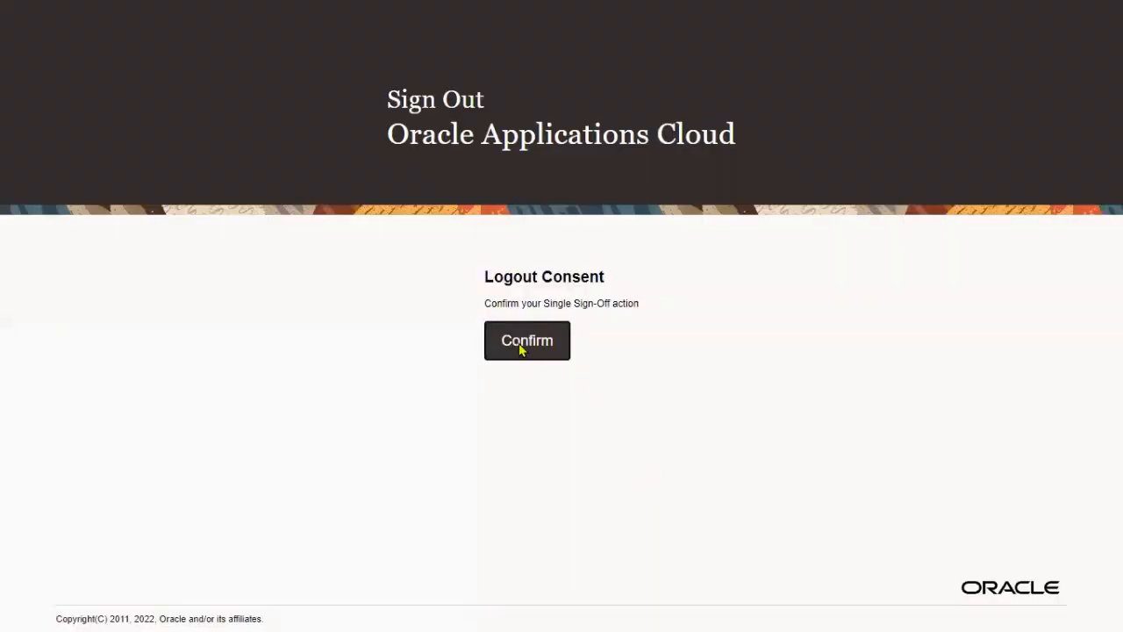
click(521, 350)
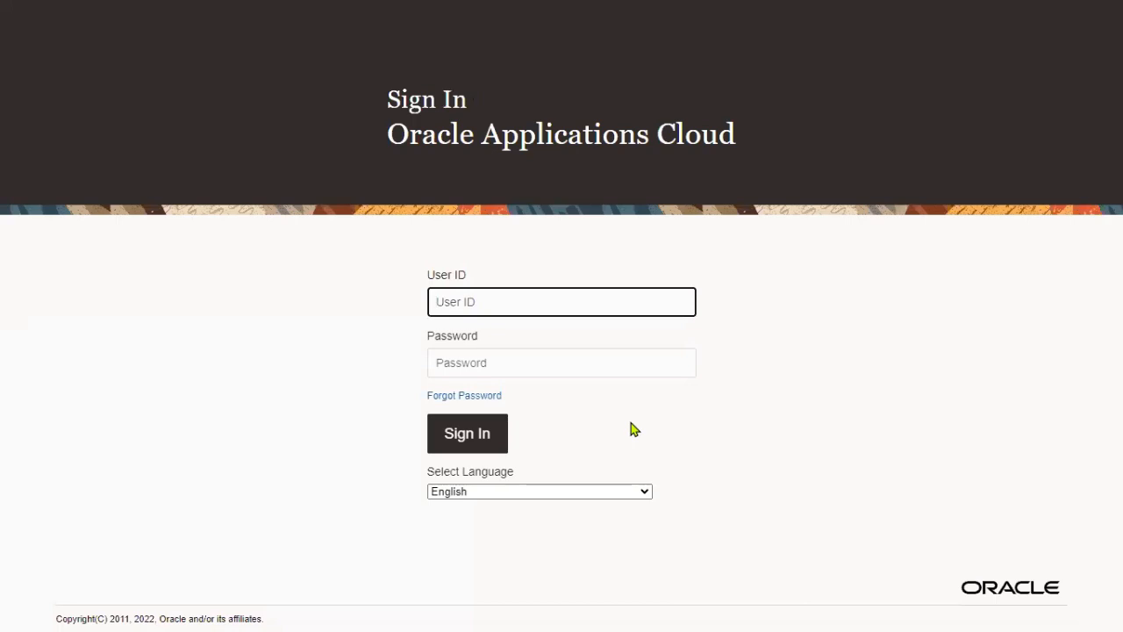
- Sign back in as the administrator using the saved browser login
text(aug)
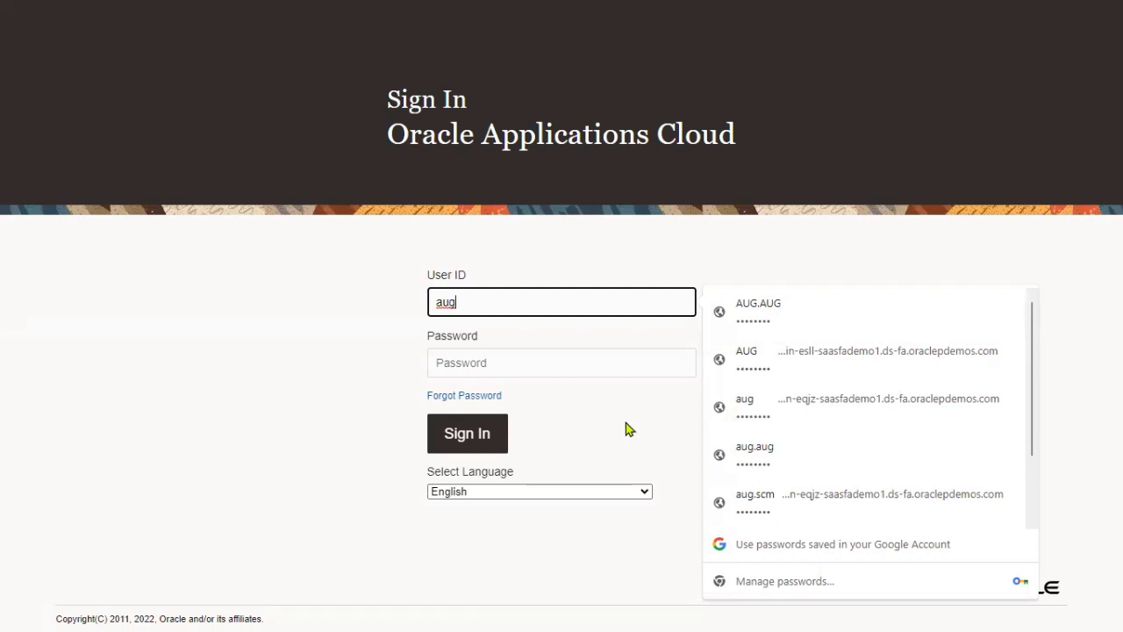
click(404, 420)
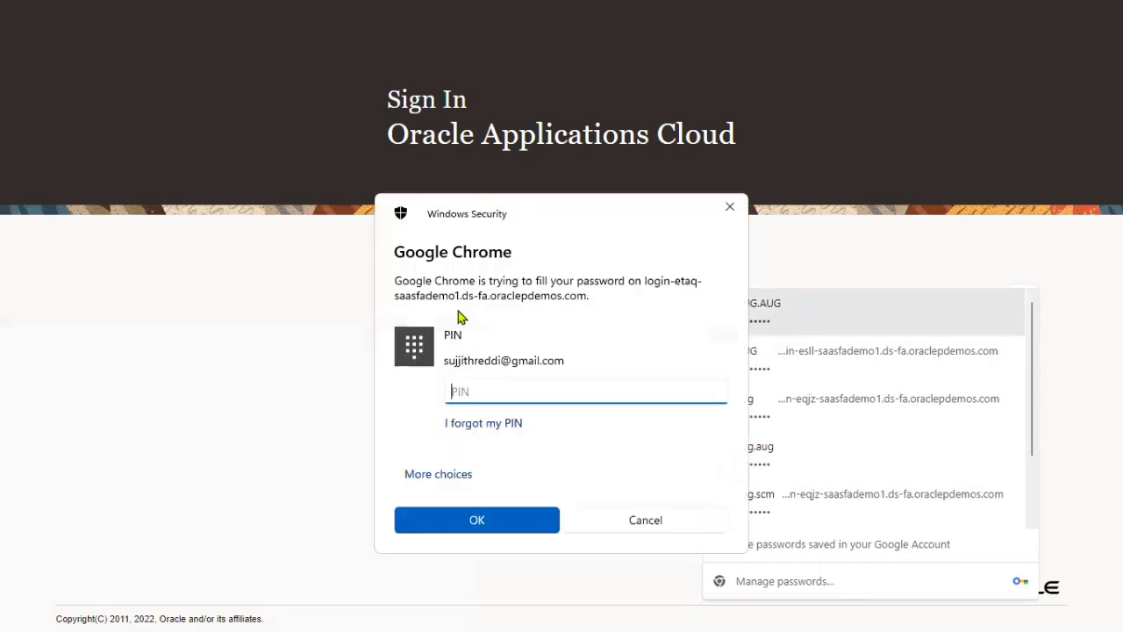
text(****)
click(513, 527)
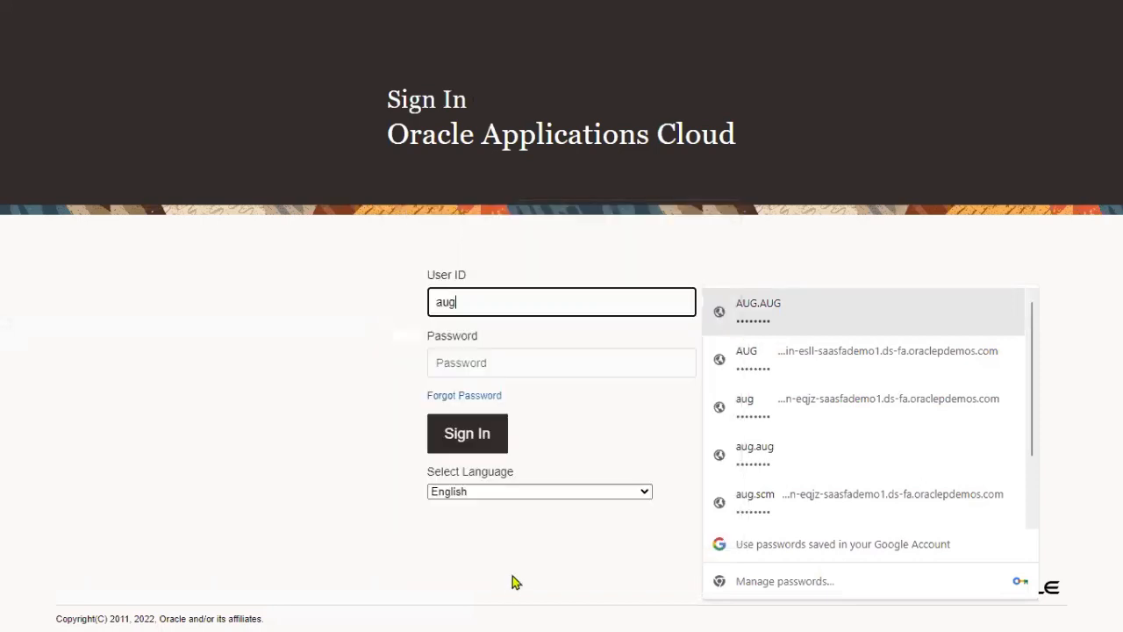
click(482, 424)
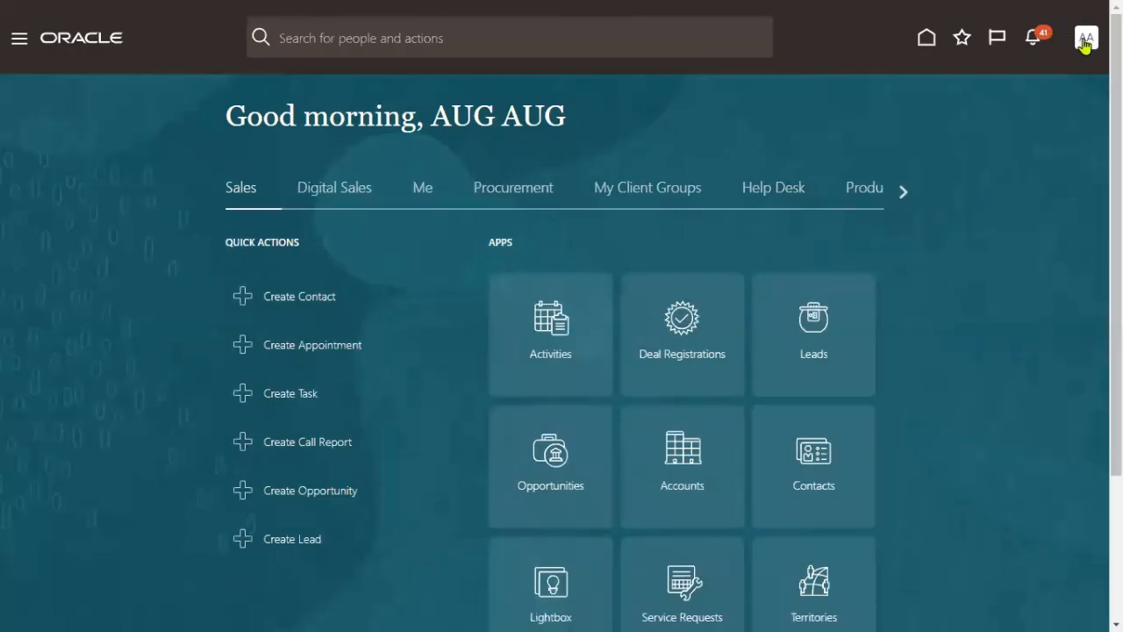
- In Setup and Maintenance, search tasks for 'data access' and open Manage Data Access for Users
click(1087, 38)
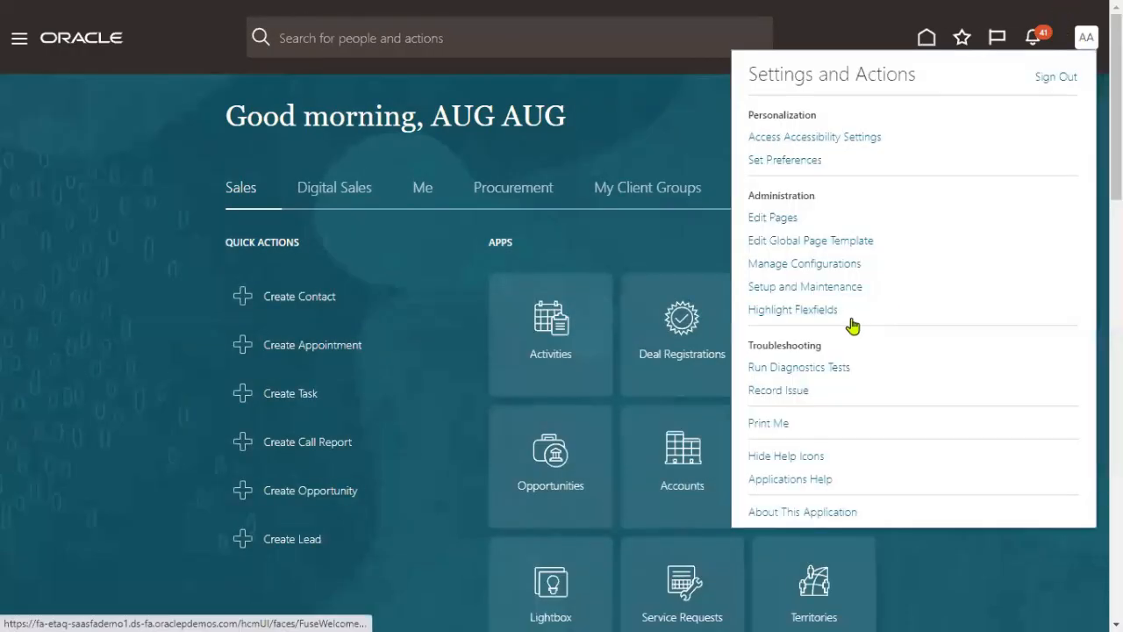
click(837, 291)
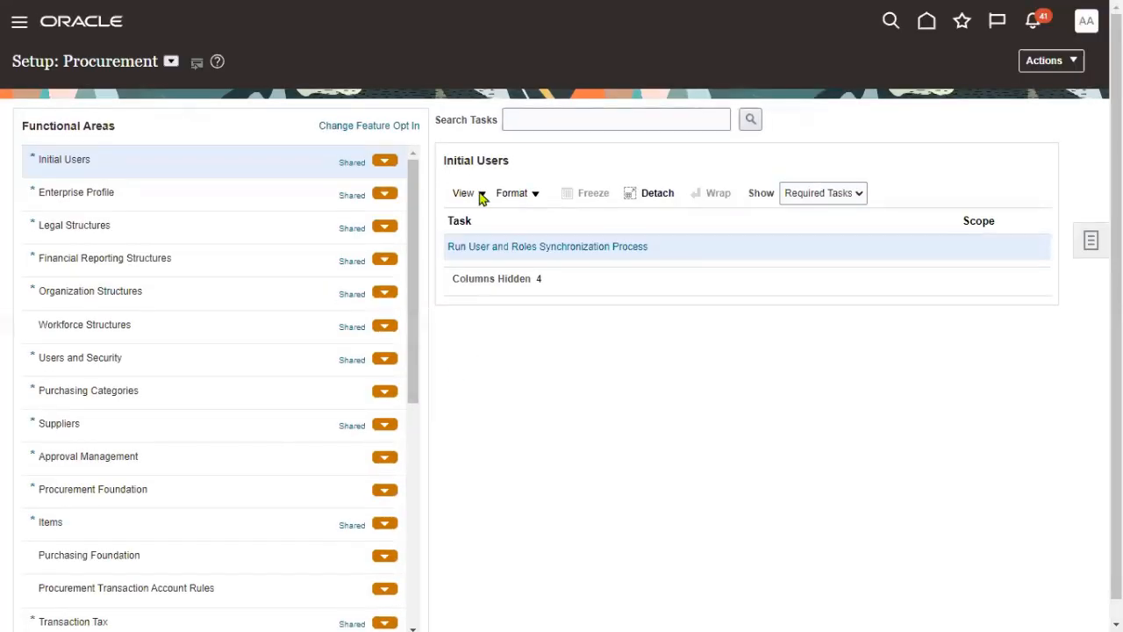
click(171, 60)
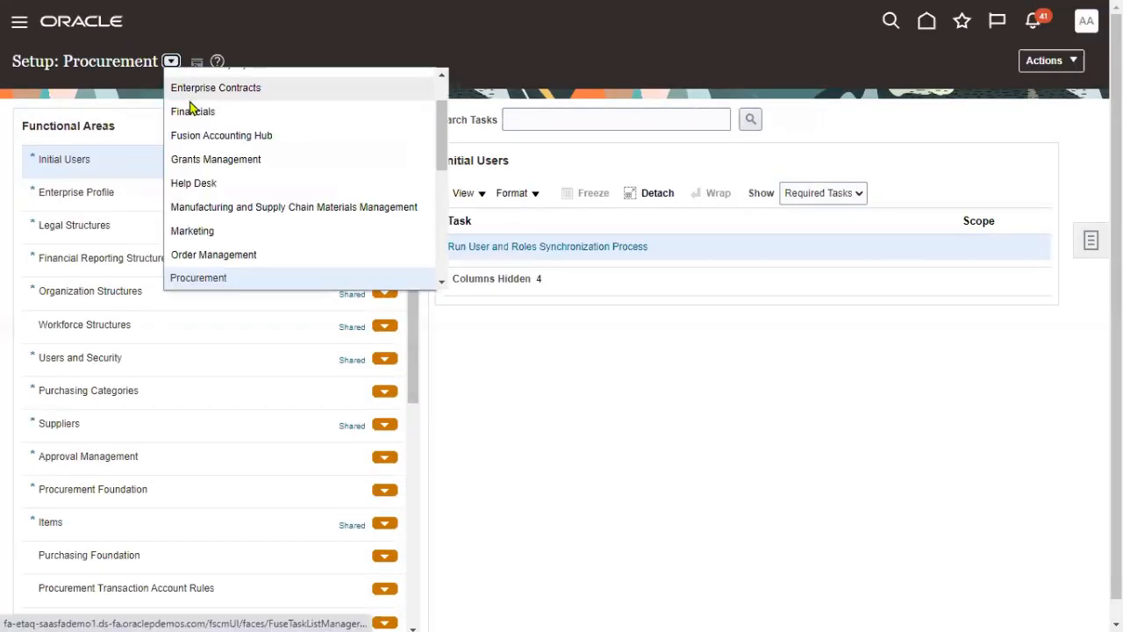
click(580, 117)
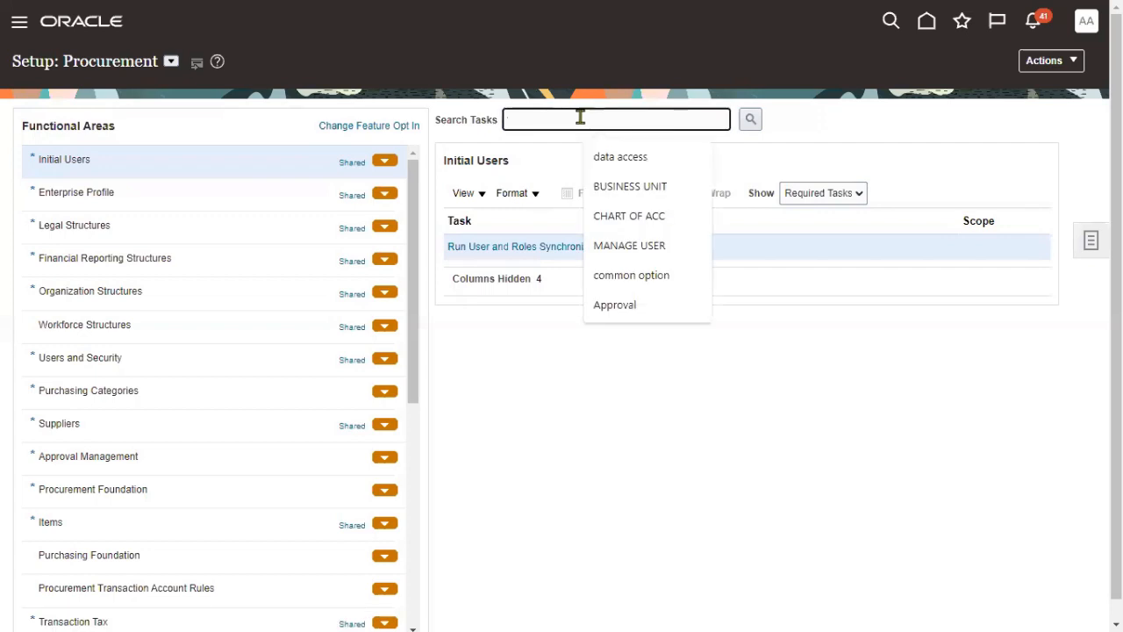
text(da)
click(604, 156)
click(750, 121)
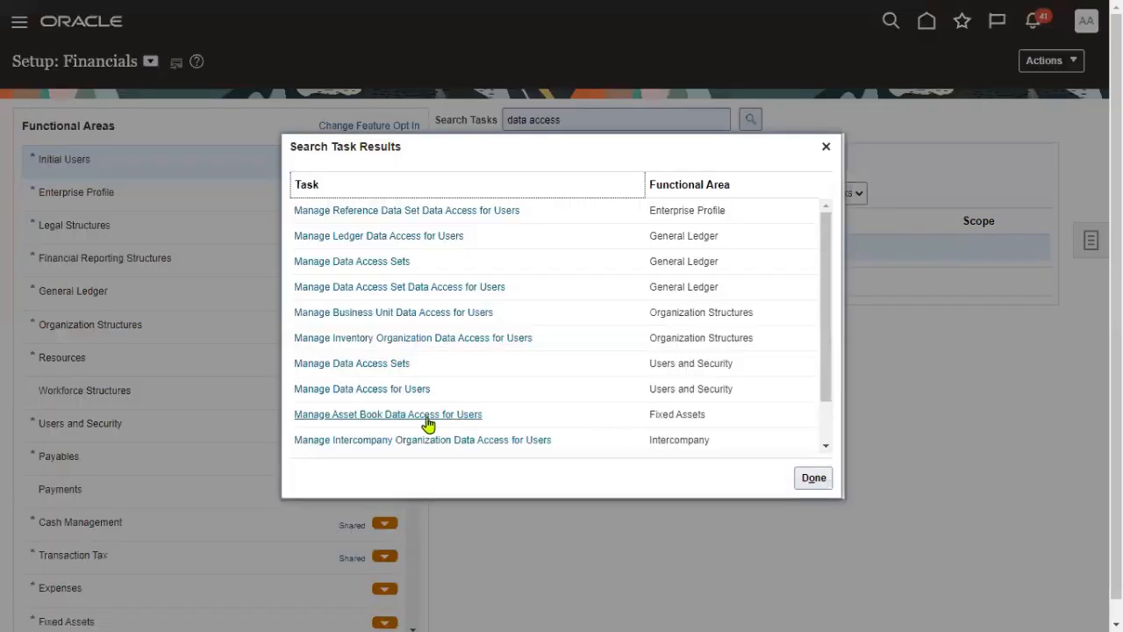
click(398, 388)
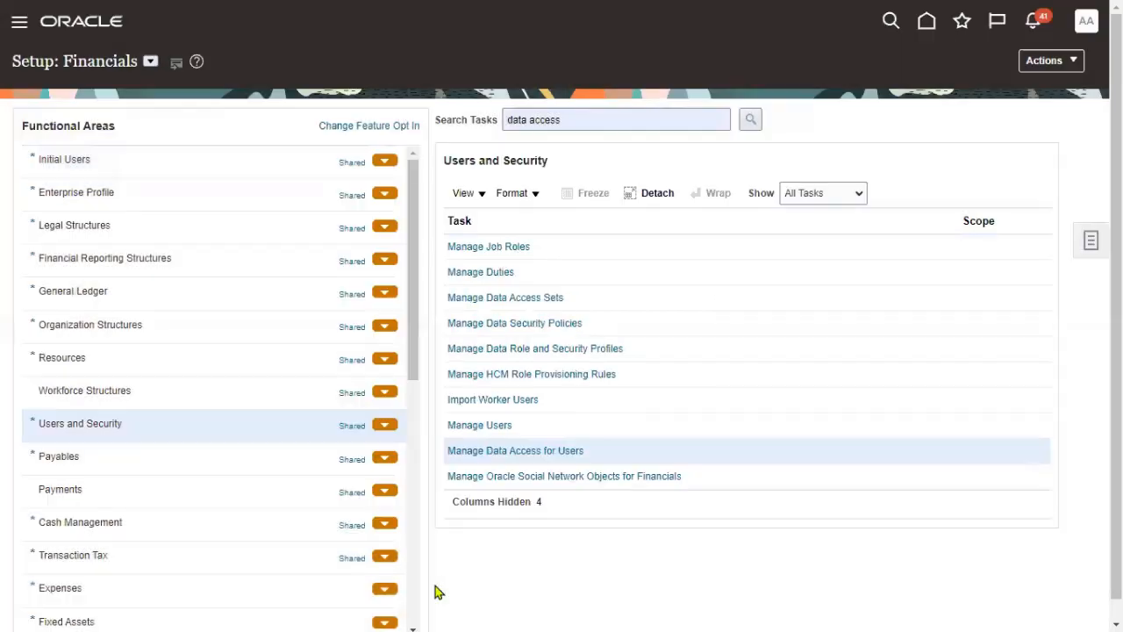
click(530, 451)
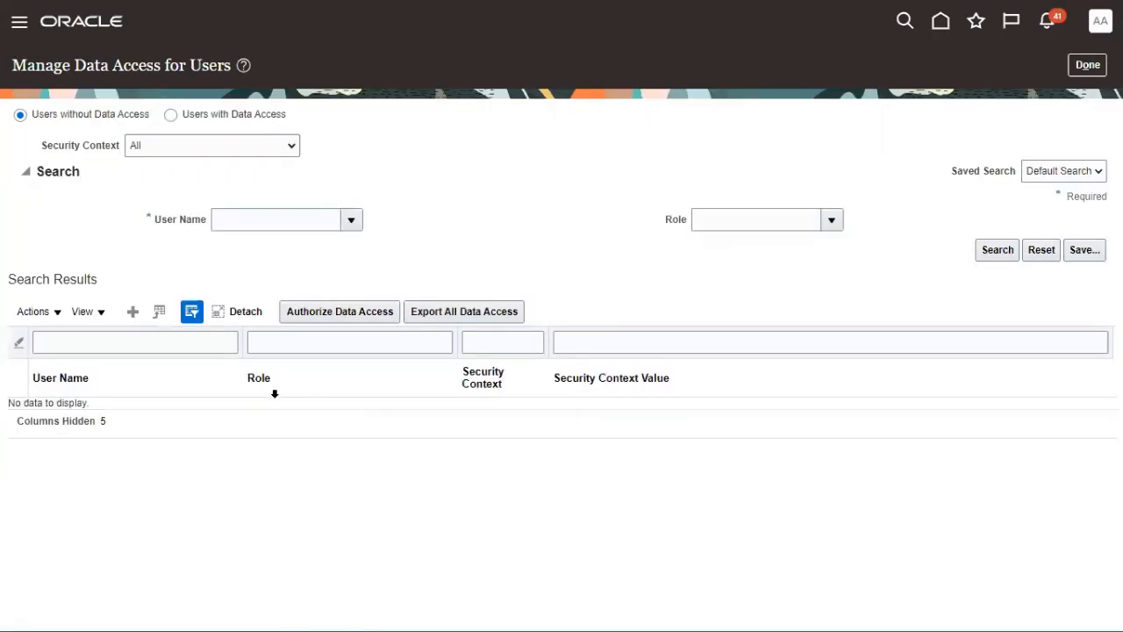
- Give the new user Supplier Manager data access with Business unit context US1 Business Unit, and save
click(133, 311)
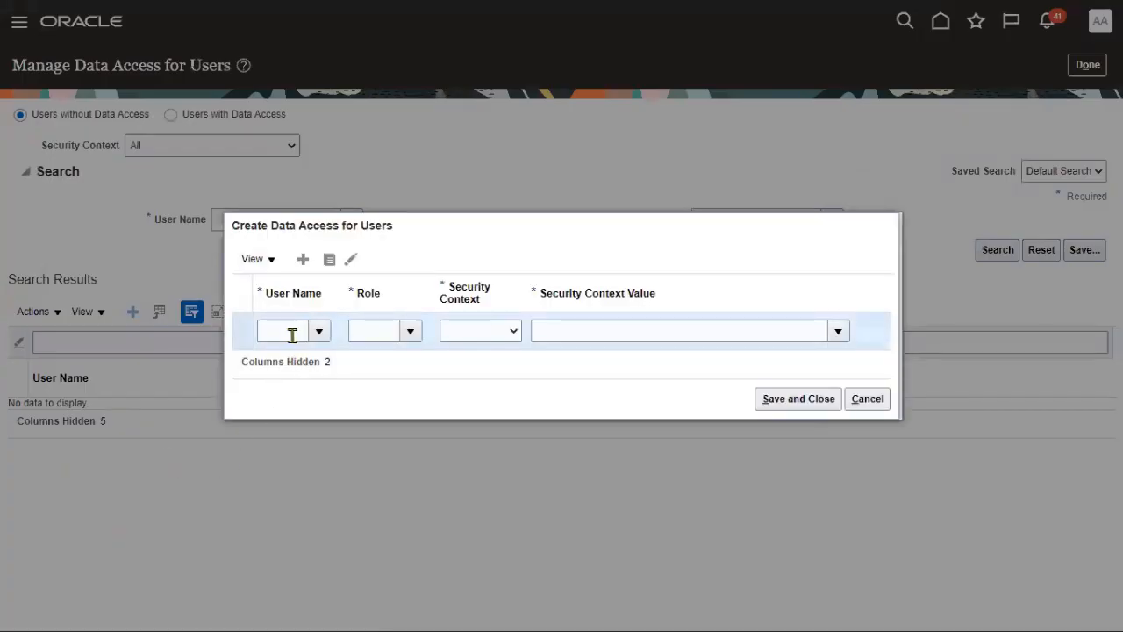
click(283, 333)
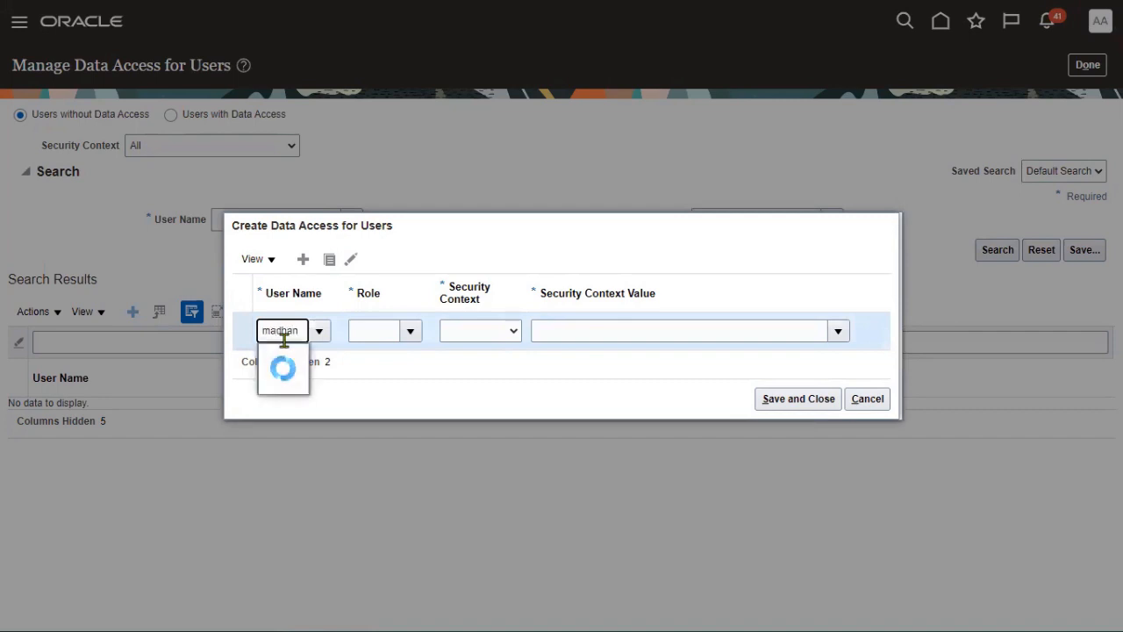
click(295, 357)
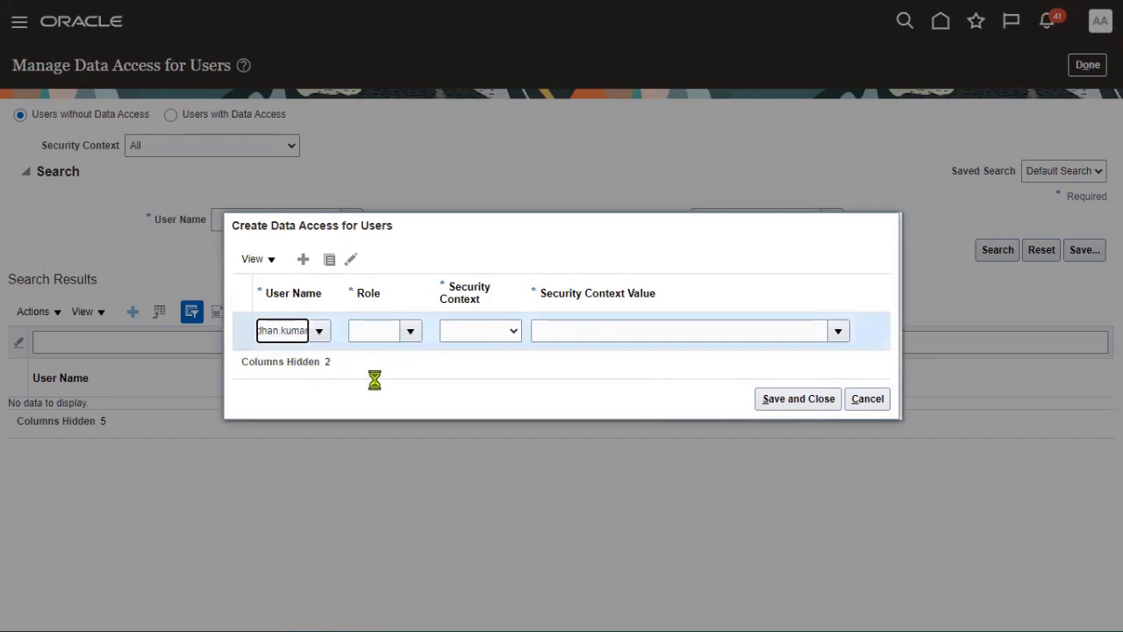
click(412, 333)
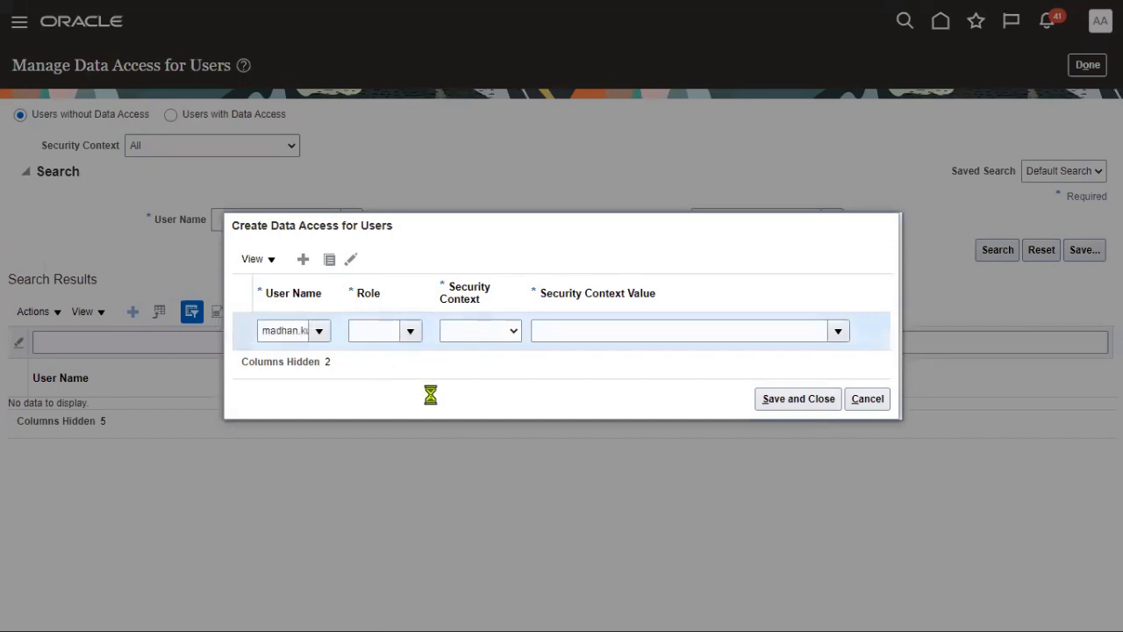
click(436, 393)
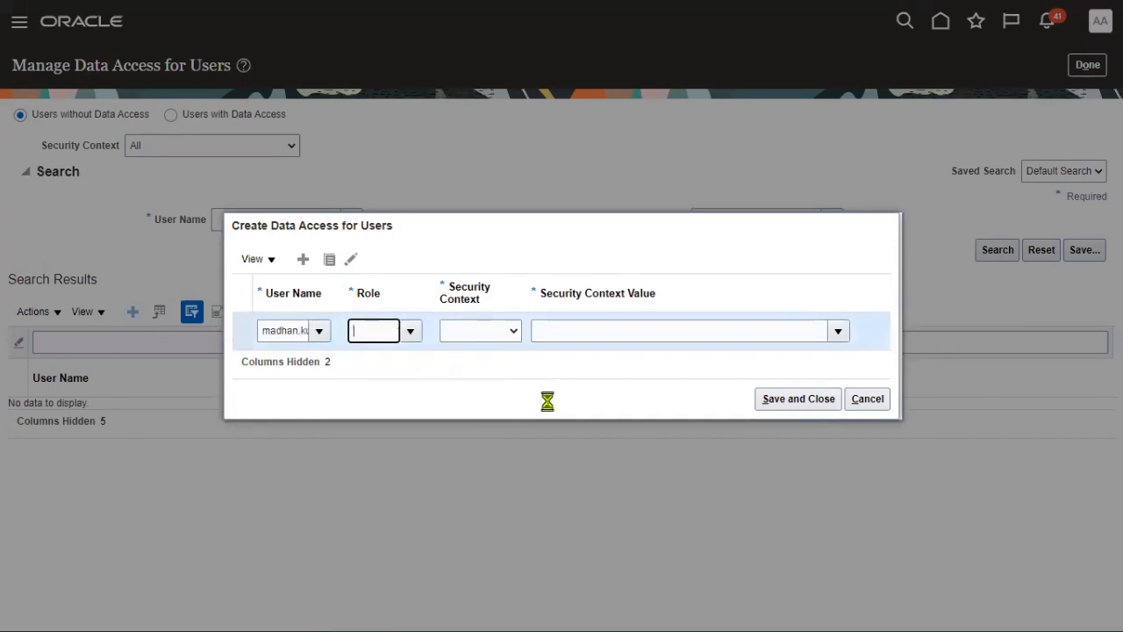
click(509, 332)
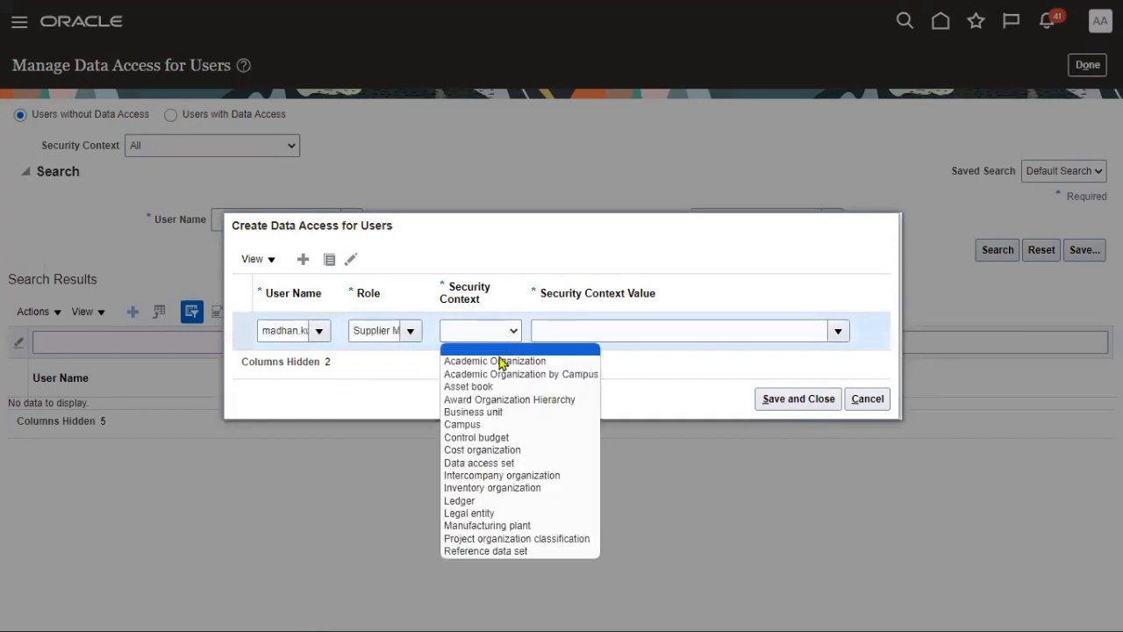
click(490, 411)
click(565, 333)
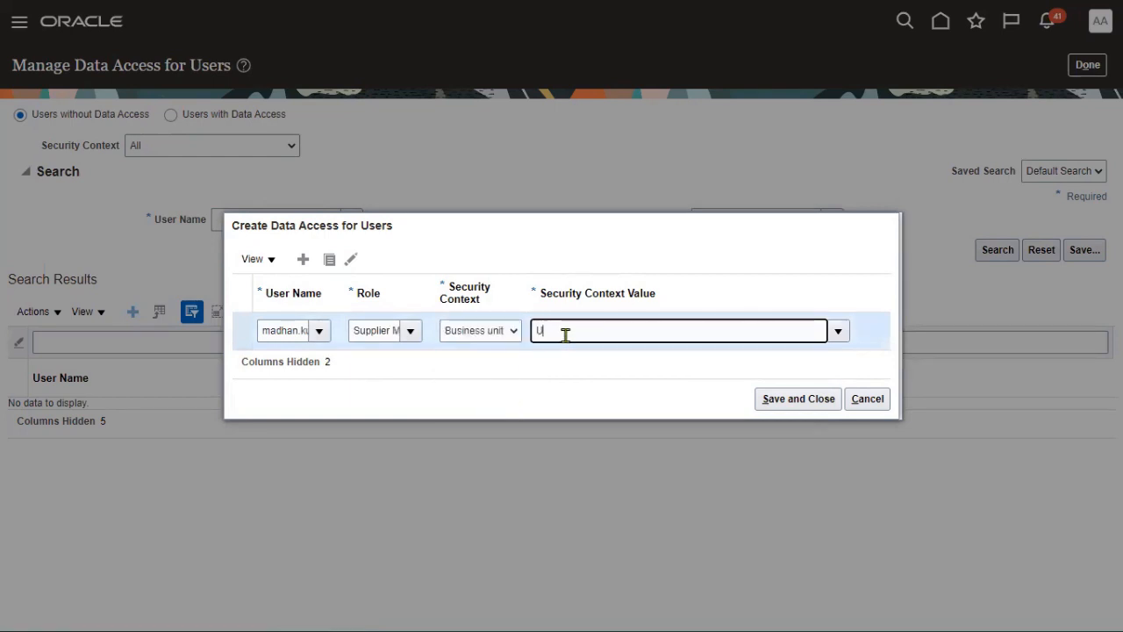
text(US1)
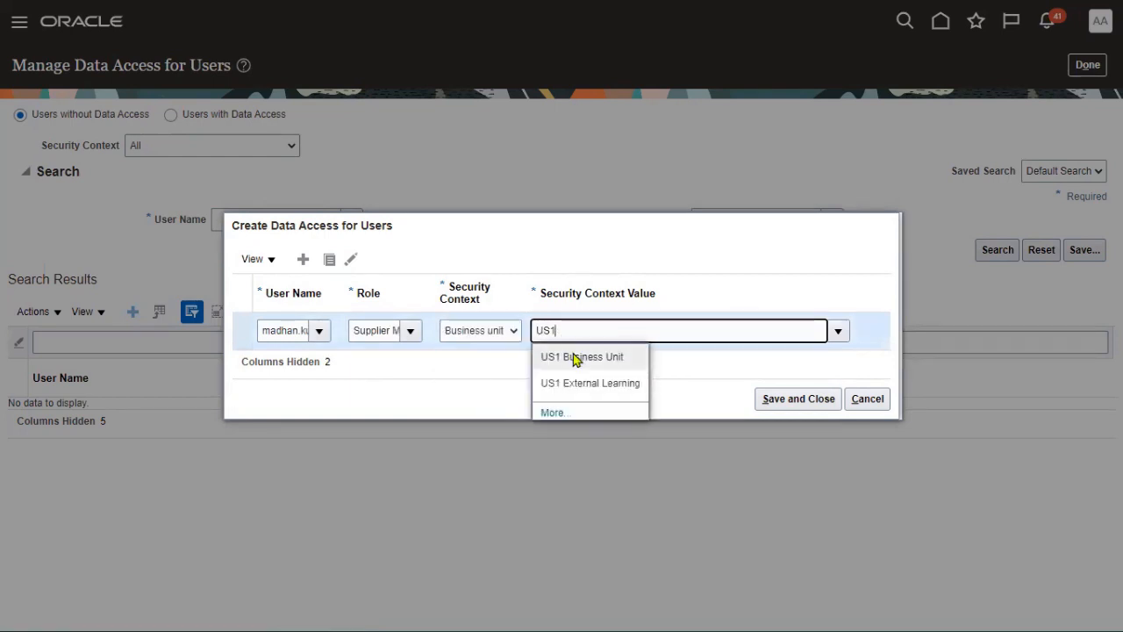
click(571, 357)
click(786, 402)
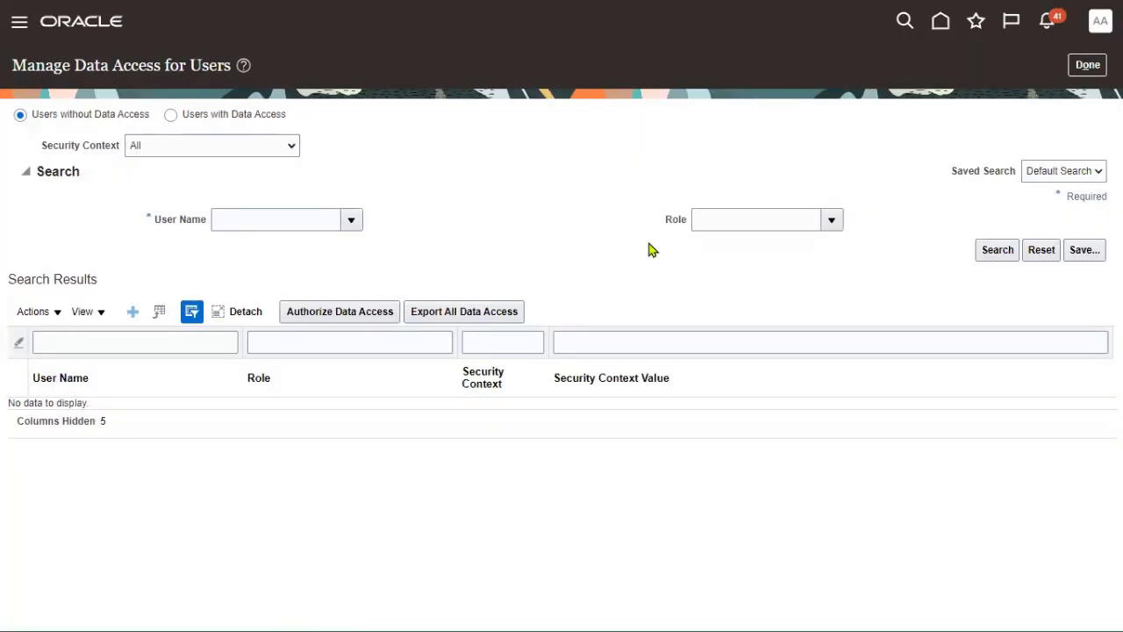
click(1087, 65)
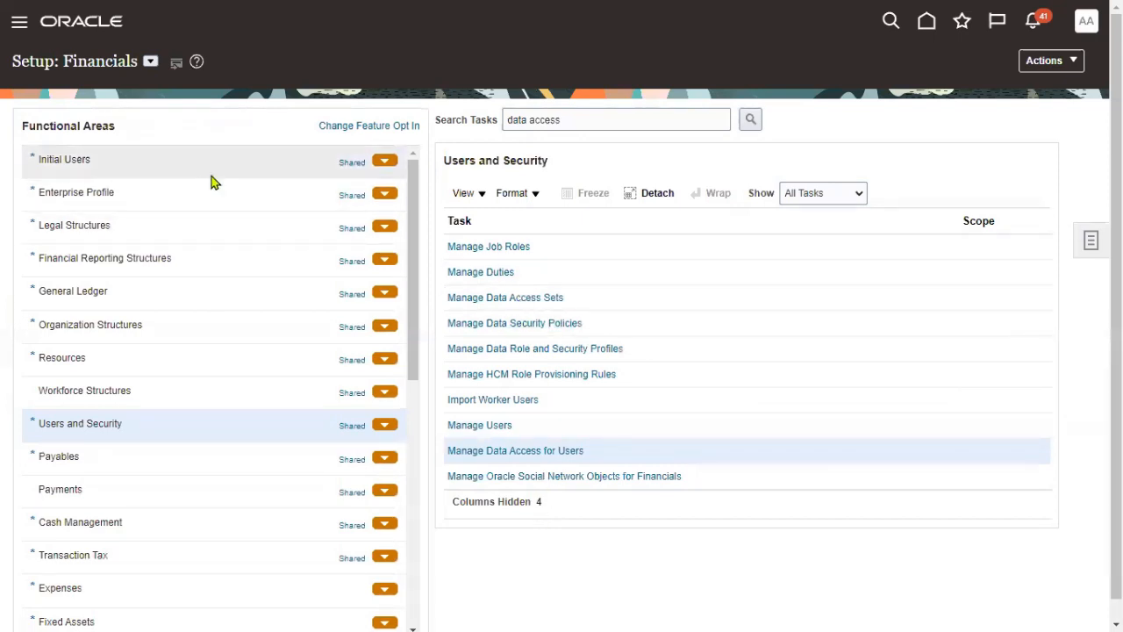
- Submit the Run User and Roles Synchronization Process from the Initial Users tasks
click(208, 175)
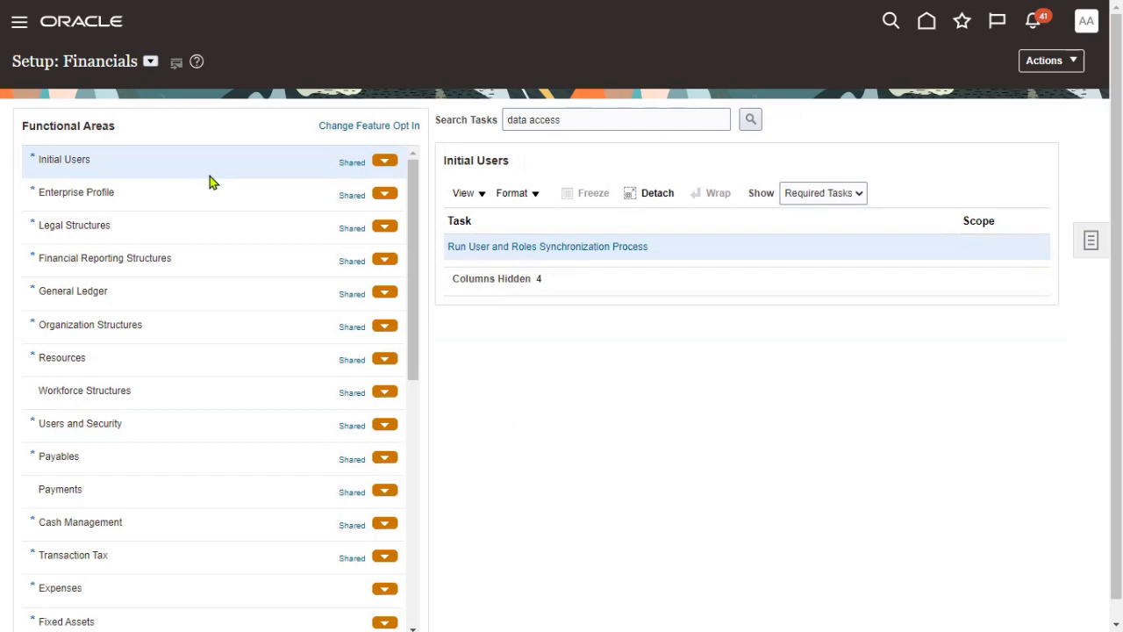
click(513, 248)
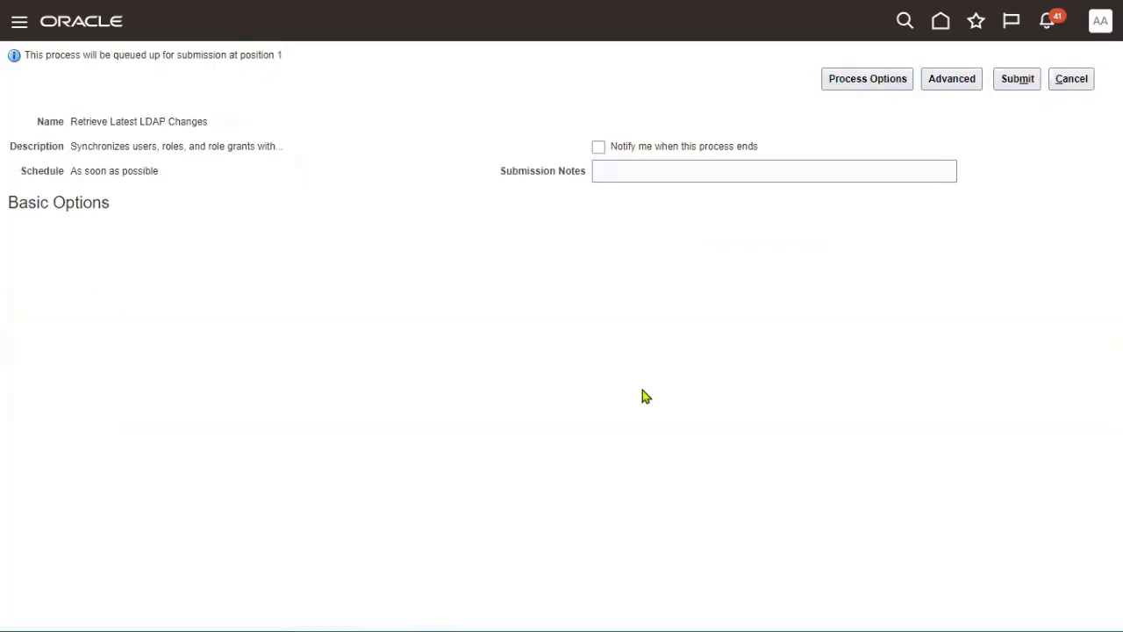
click(1018, 80)
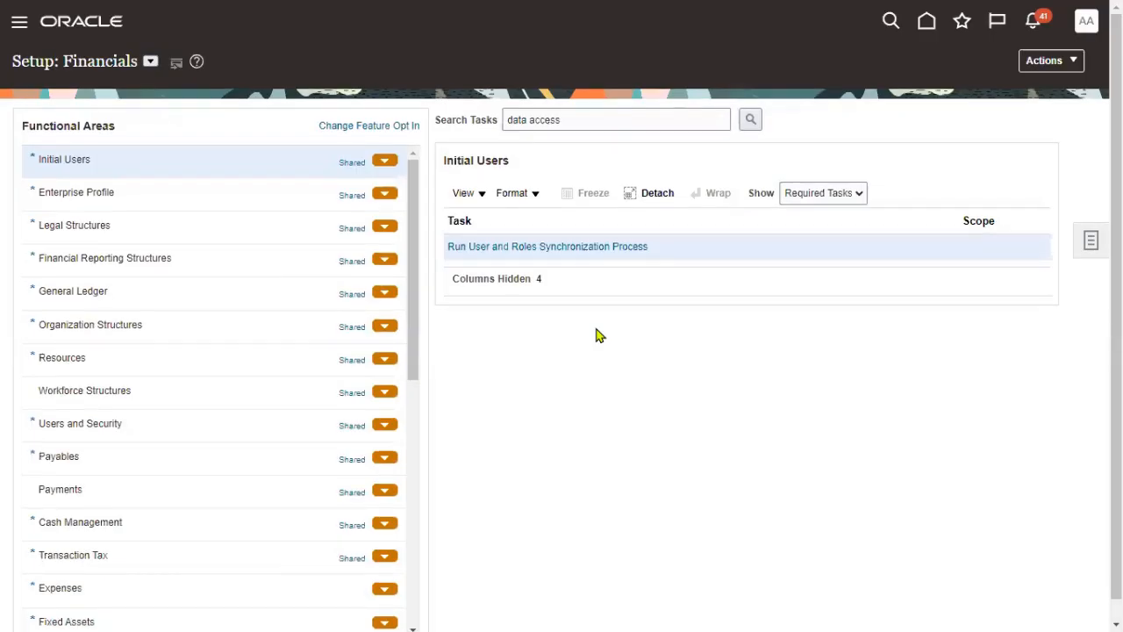
- Sign out of the administrator account and sign in with the new user's ID and password
click(1087, 25)
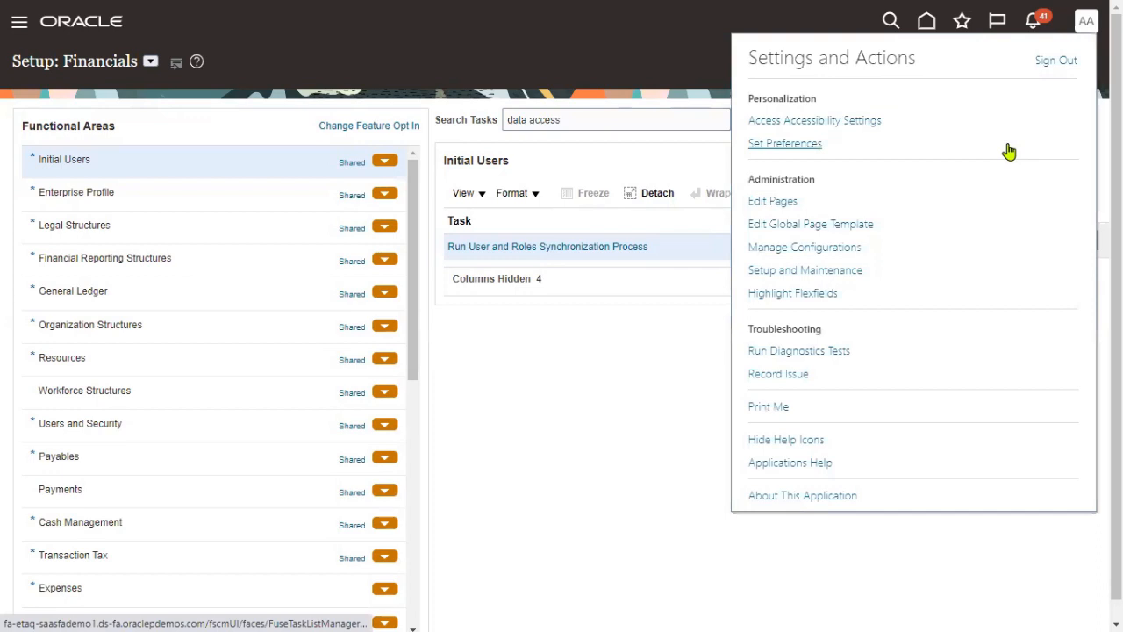
click(1056, 68)
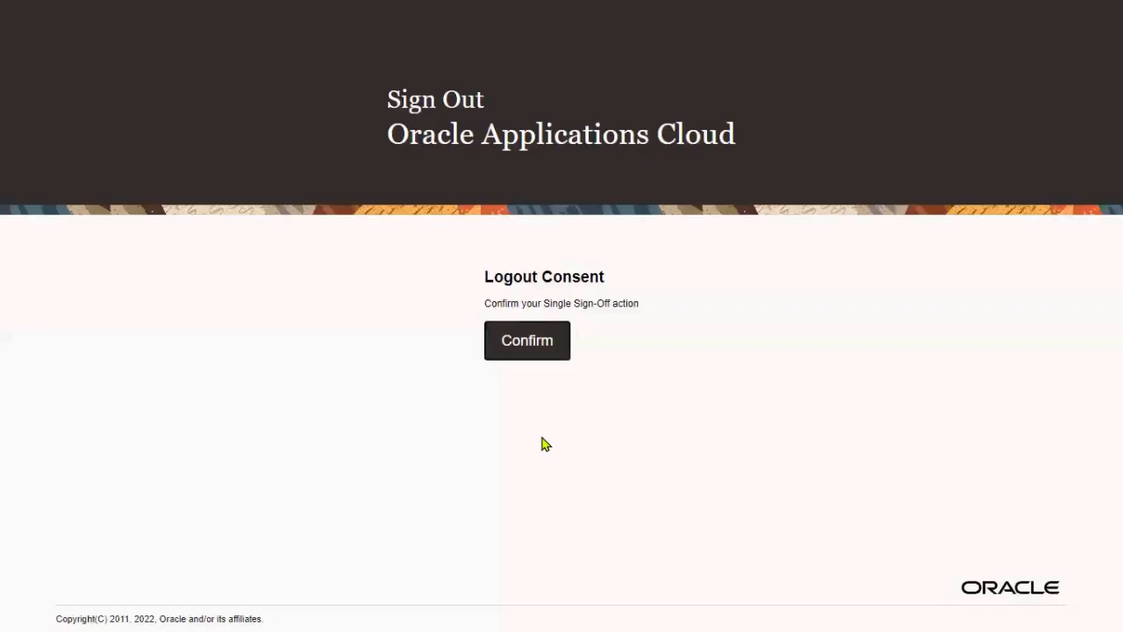
click(540, 351)
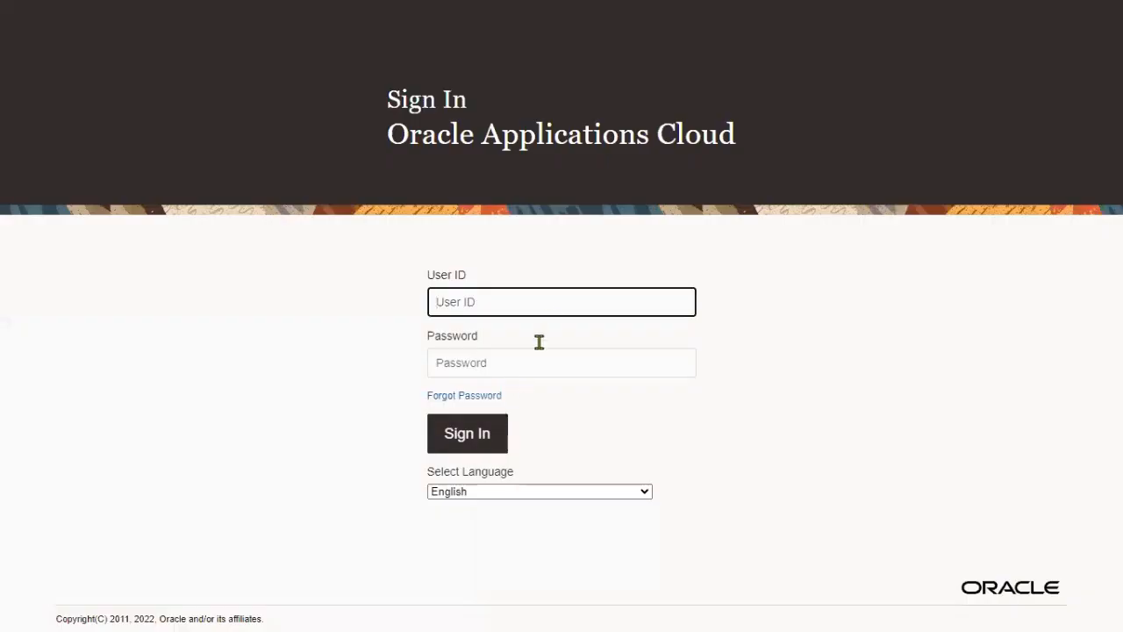
key(Tab)
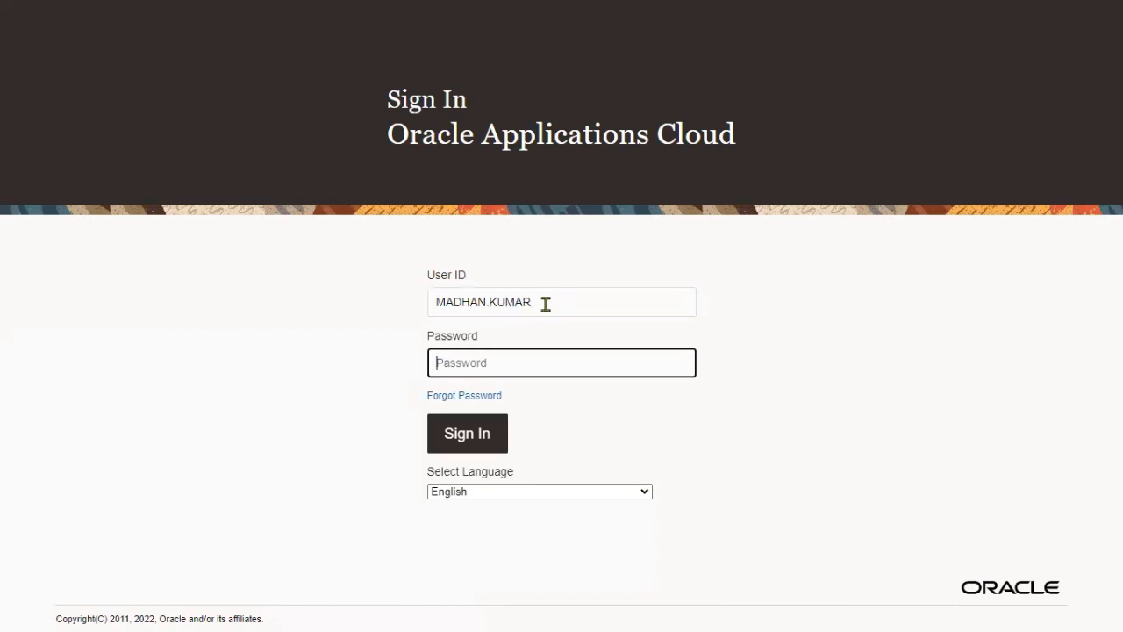
text(••••••)
click(492, 431)
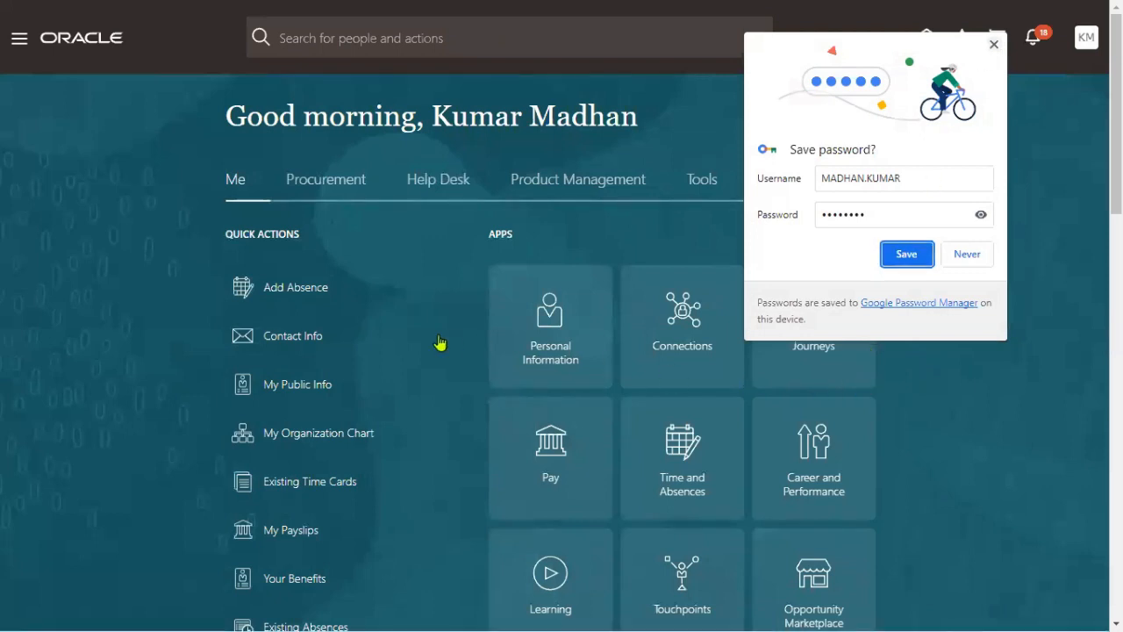
- Dismiss the save-password prompt and open Procurement > Suppliers
click(994, 44)
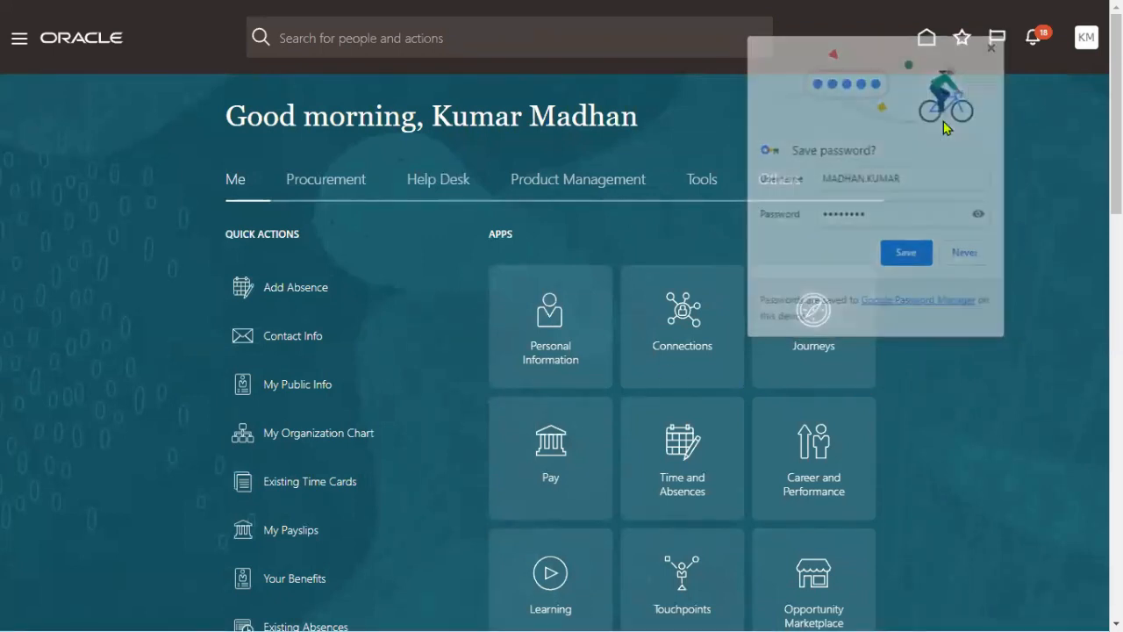
click(344, 190)
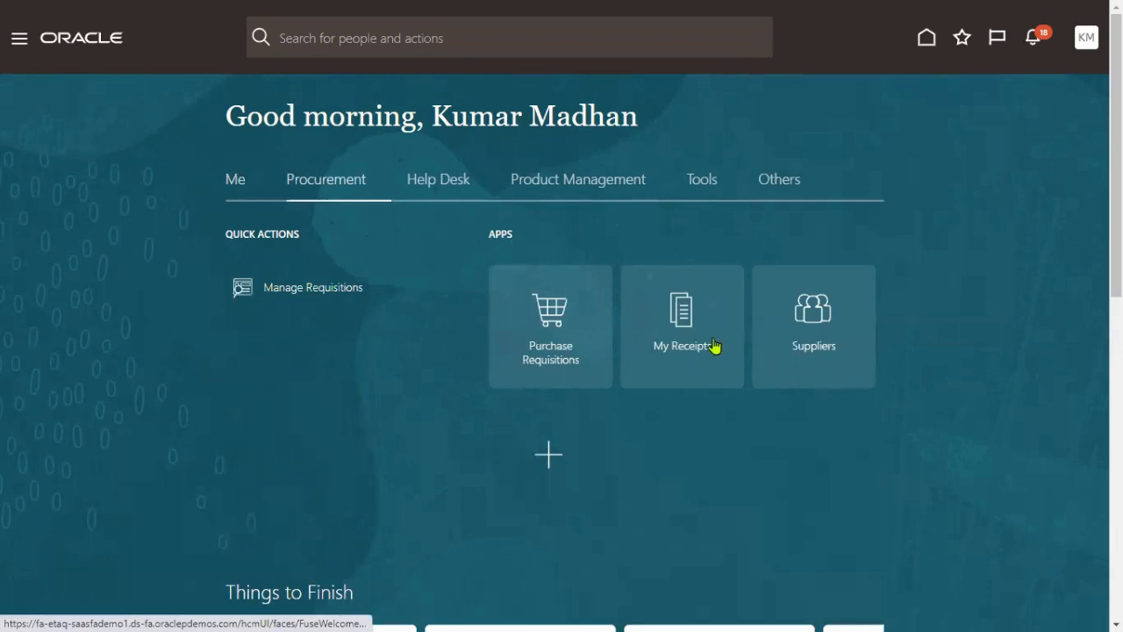
click(819, 333)
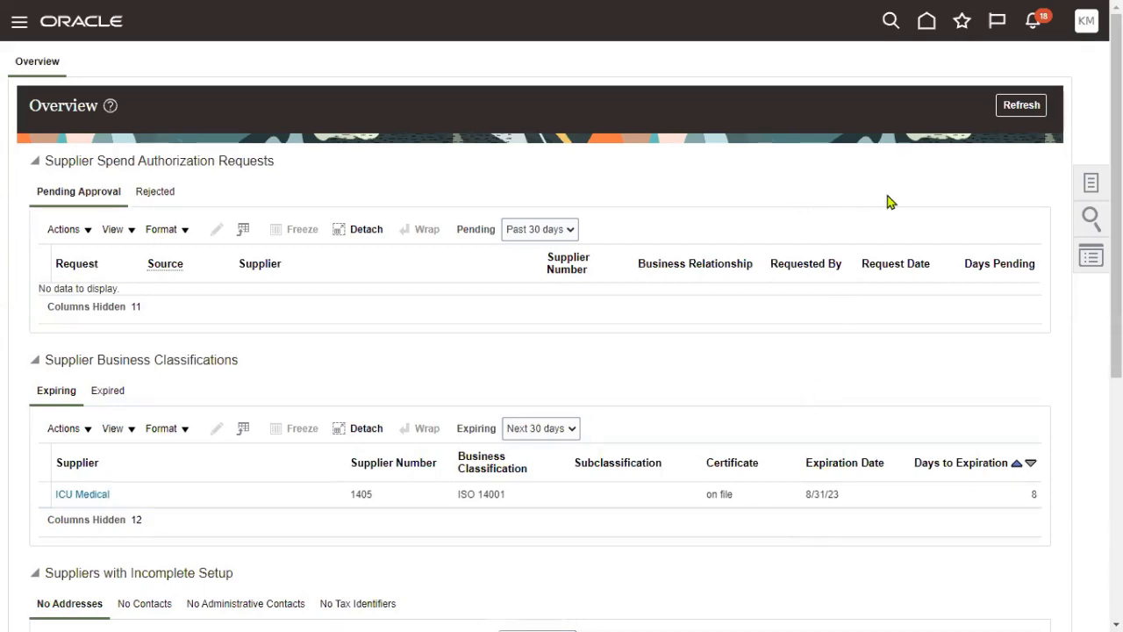
- Check About This Application to confirm the release is 23C
click(1086, 20)
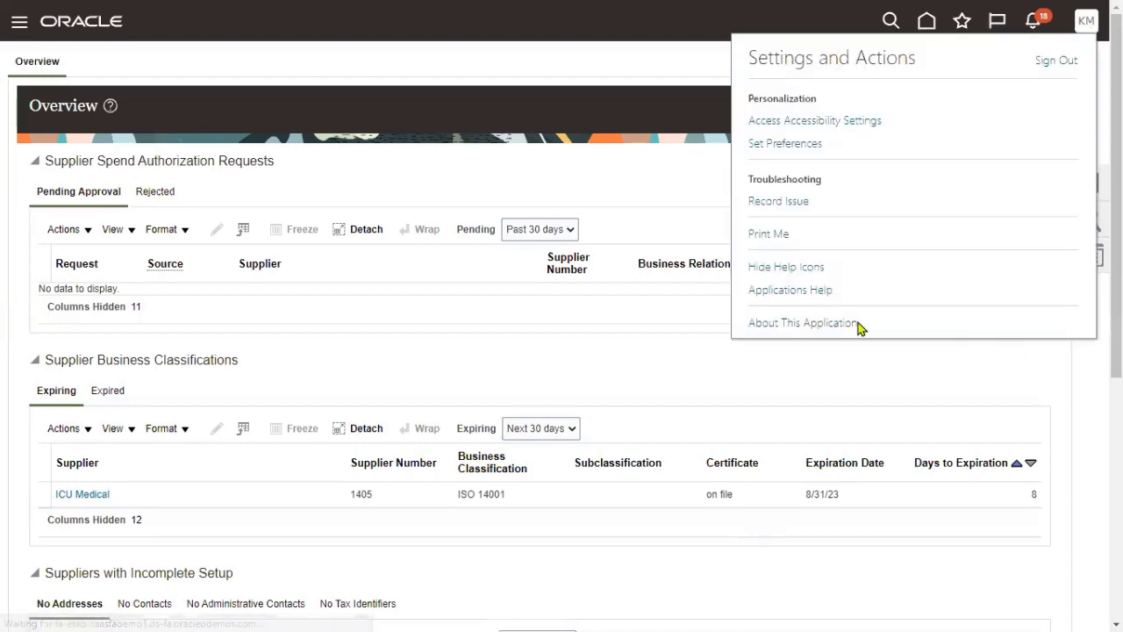
click(760, 328)
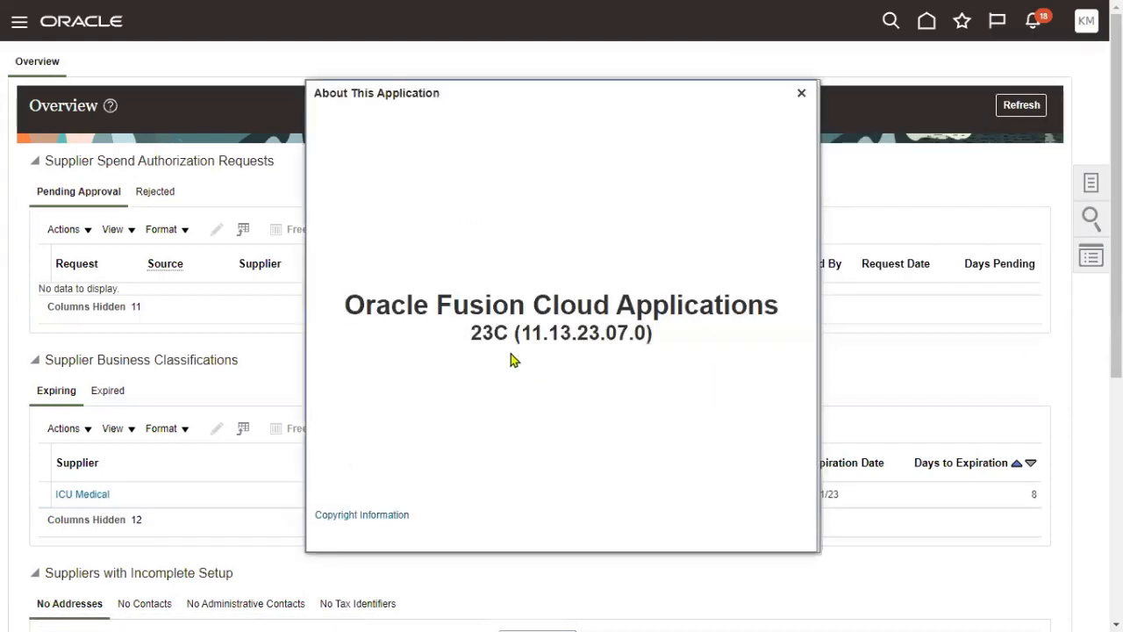
drag(472, 333, 507, 333)
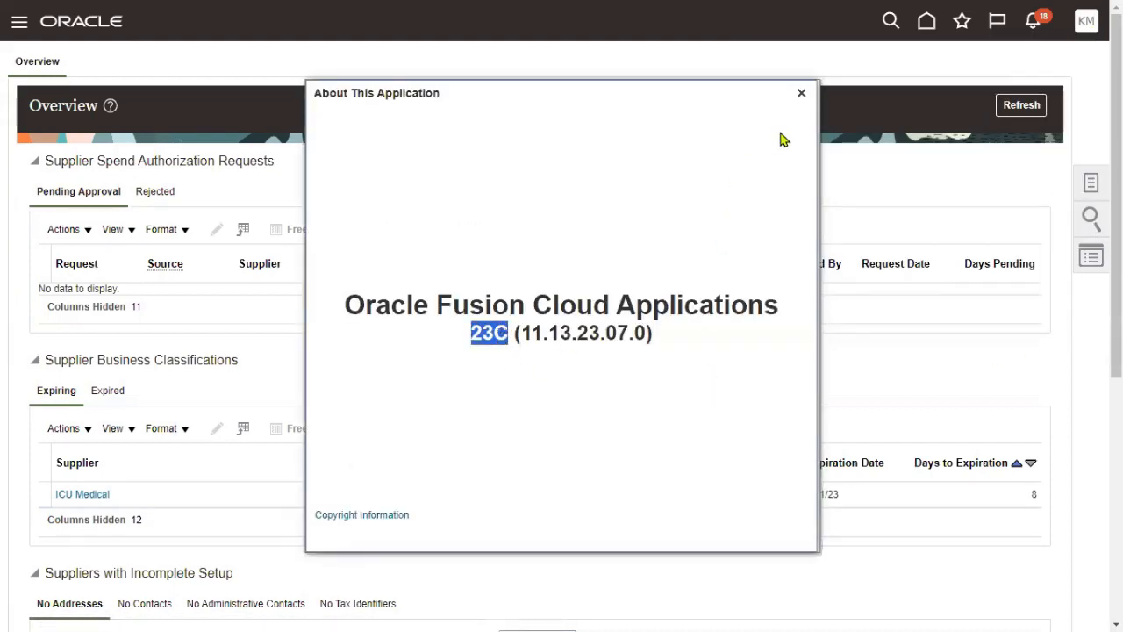
click(801, 93)
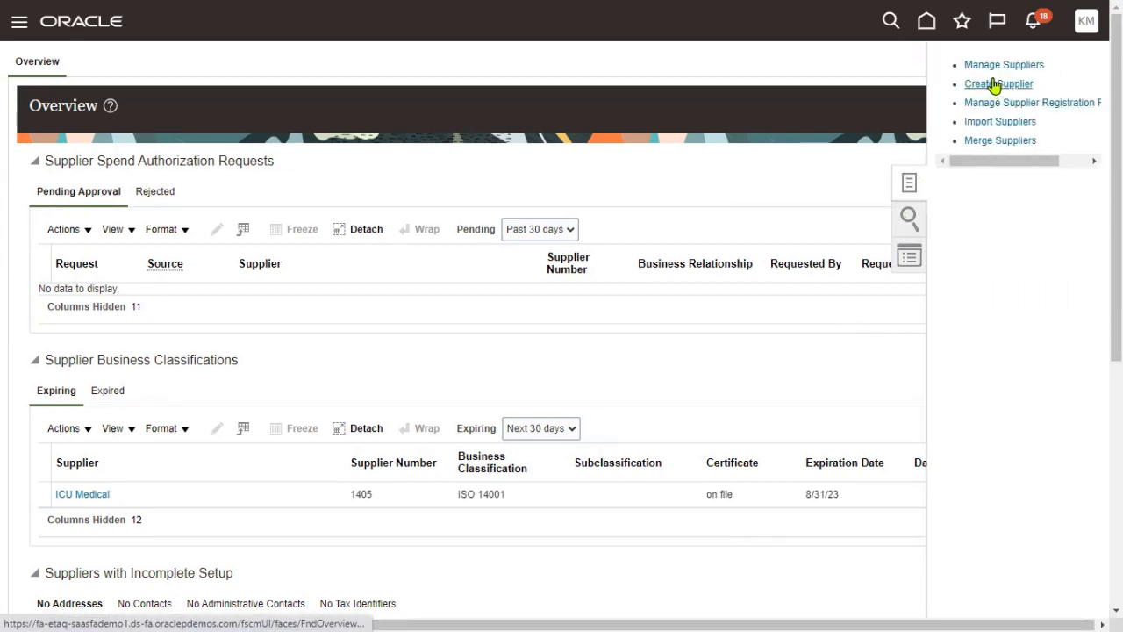
- Create supplier 'TATA Supplier' as Spend Authorized with Corporation tax organization type
click(996, 83)
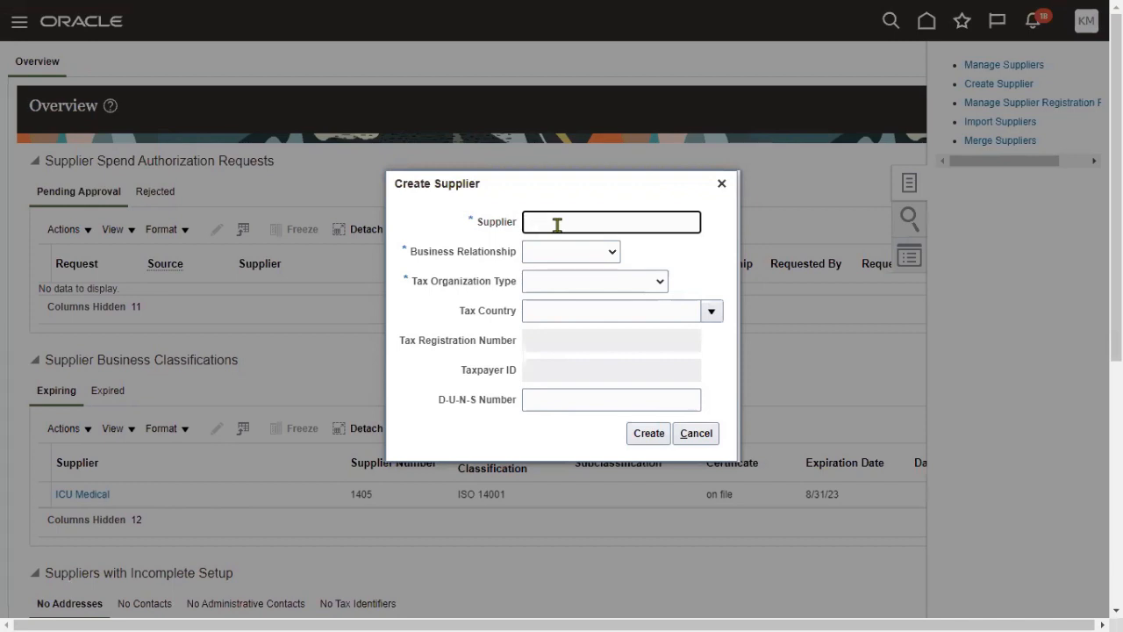
text(TATA Supplier)
key(Tab)
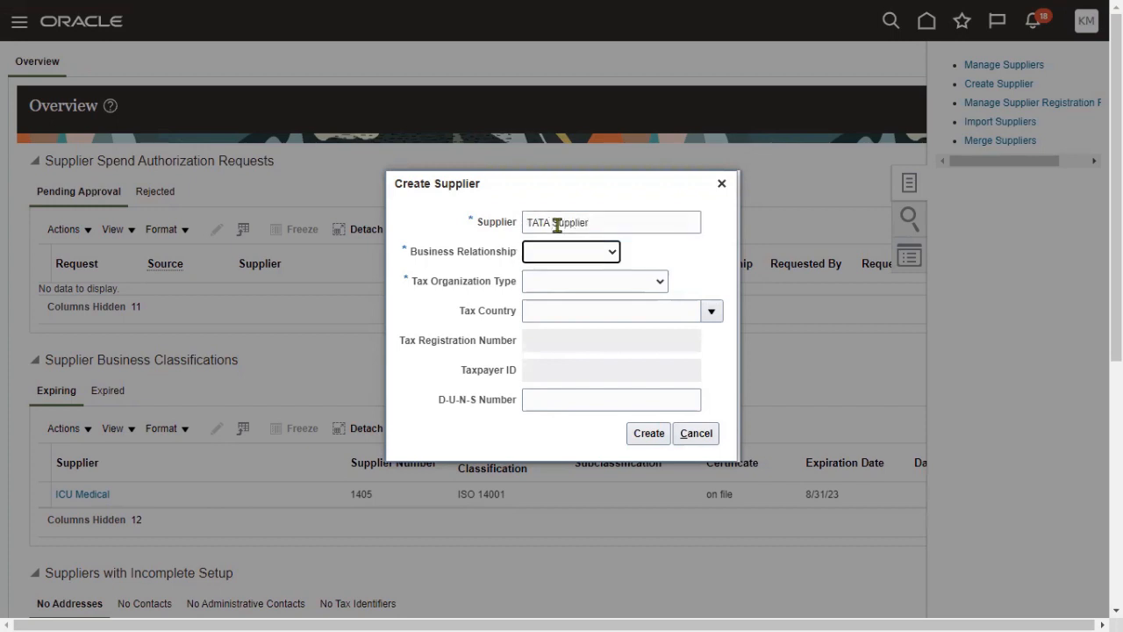
click(559, 252)
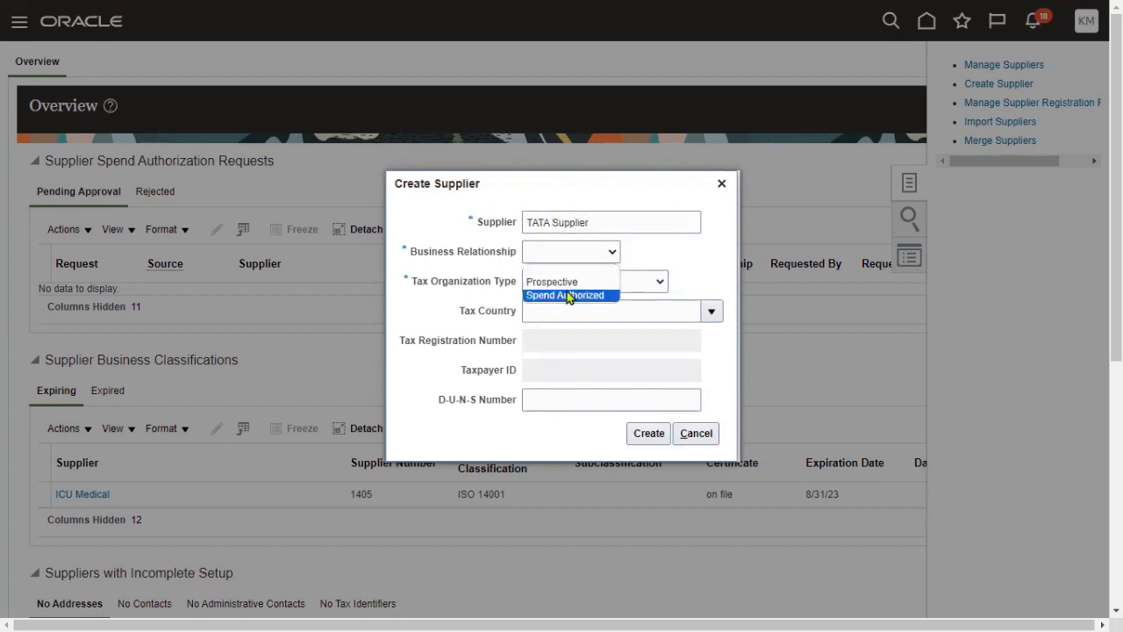
click(568, 296)
click(609, 286)
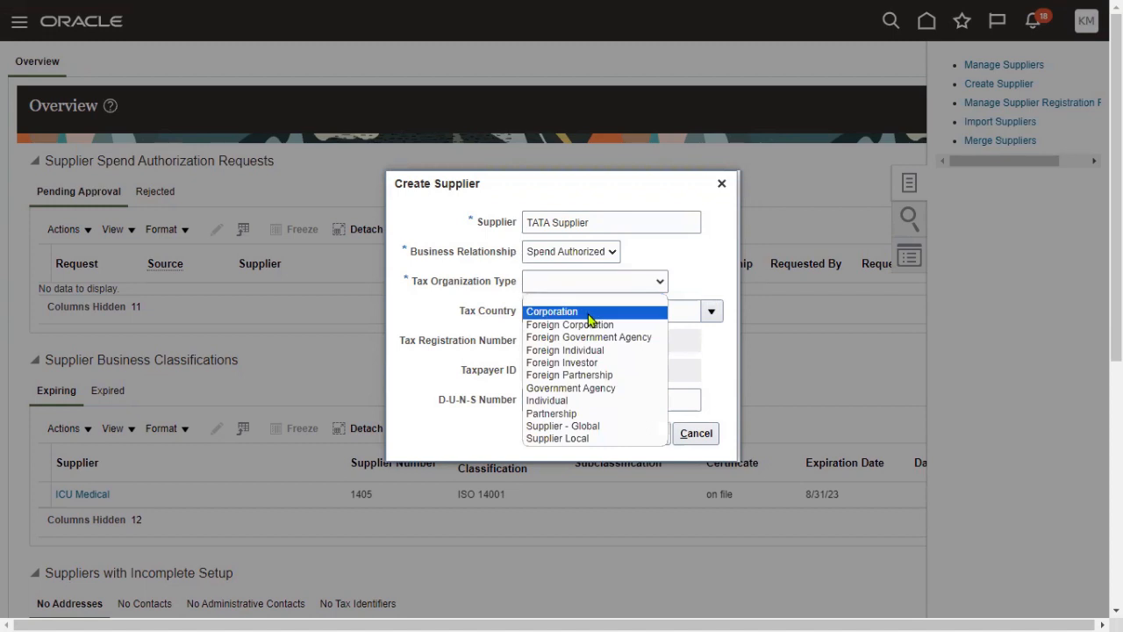
click(590, 312)
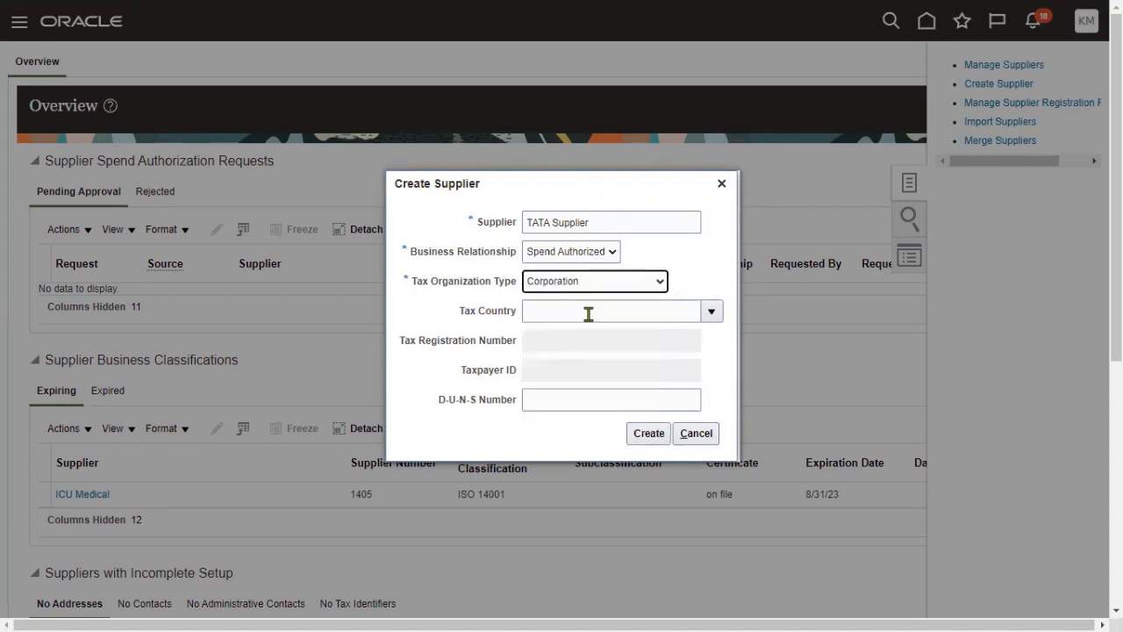
click(649, 435)
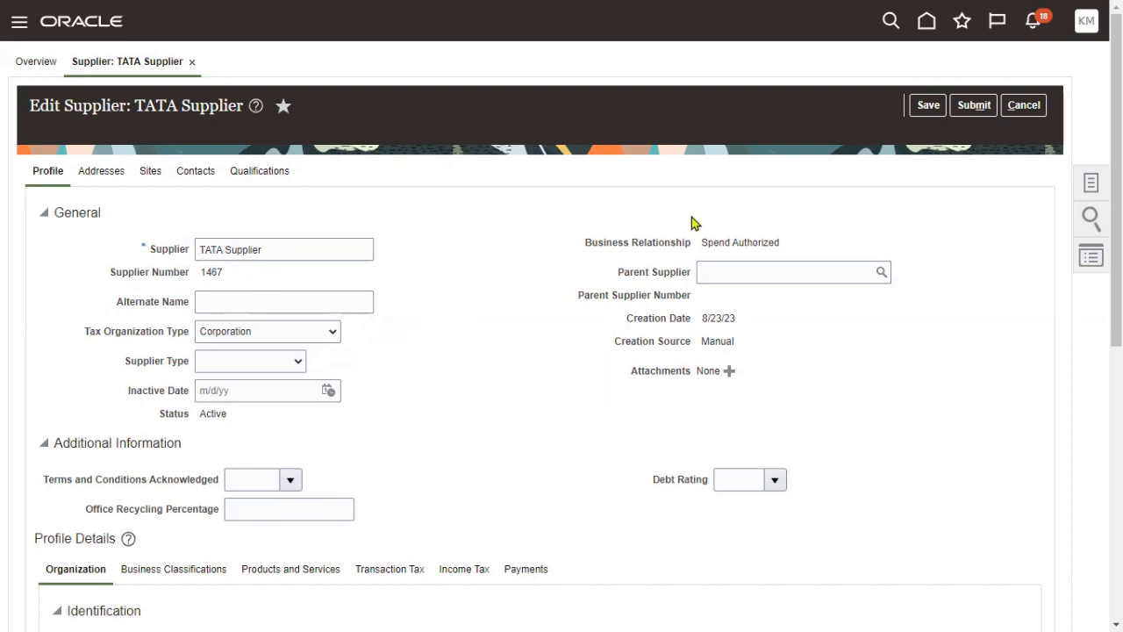
- Start a new address from TATA Supplier's empty Addresses list
click(103, 173)
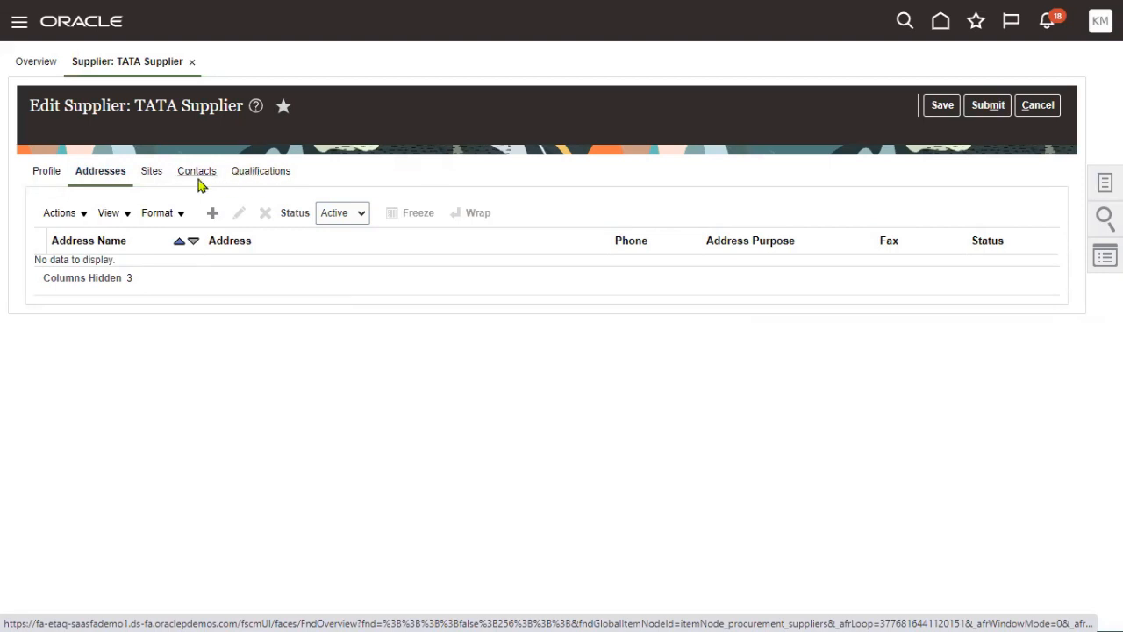
click(212, 213)
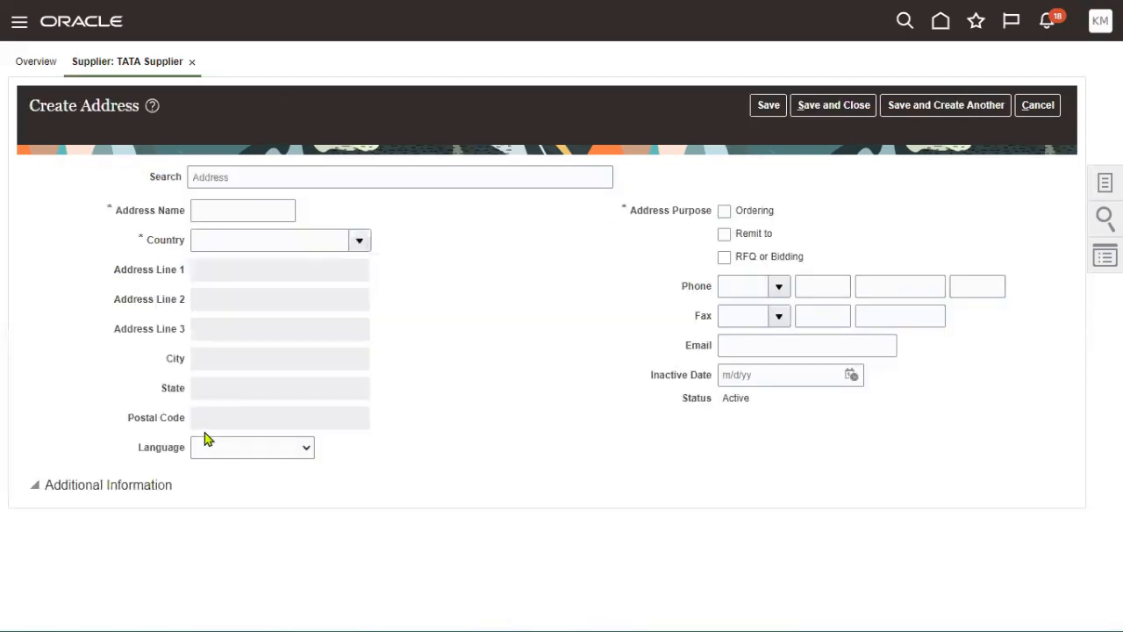
- Name the address TATA NY Address and set its country to United States
click(241, 208)
text(TATA)
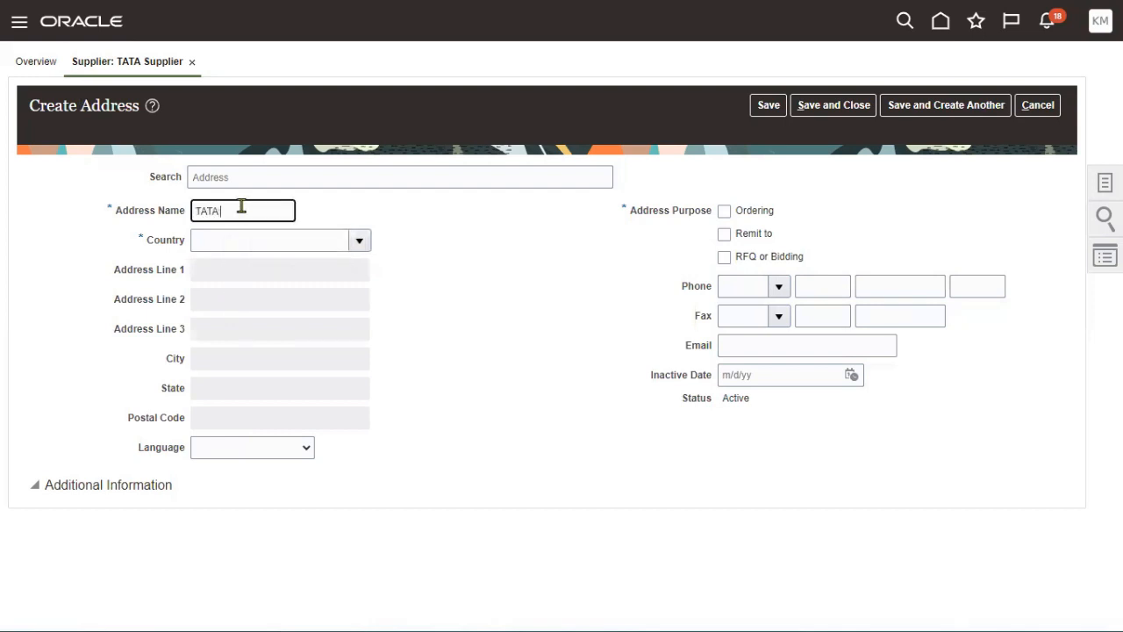
text( NY Address)
key(Tab)
text(united )
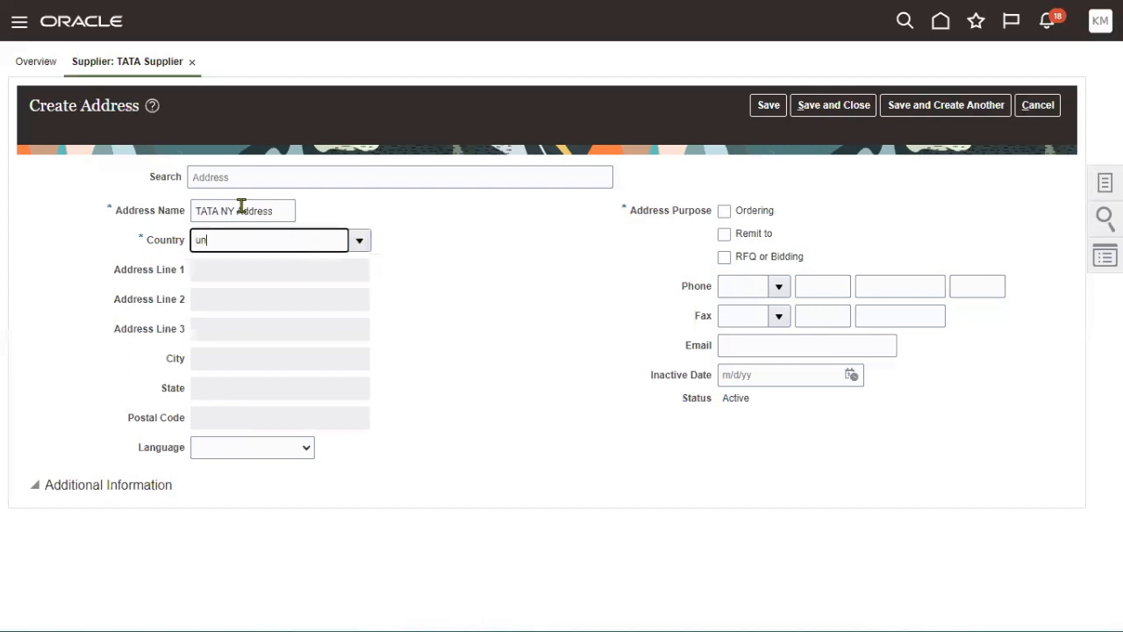
text(states)
key(Tab)
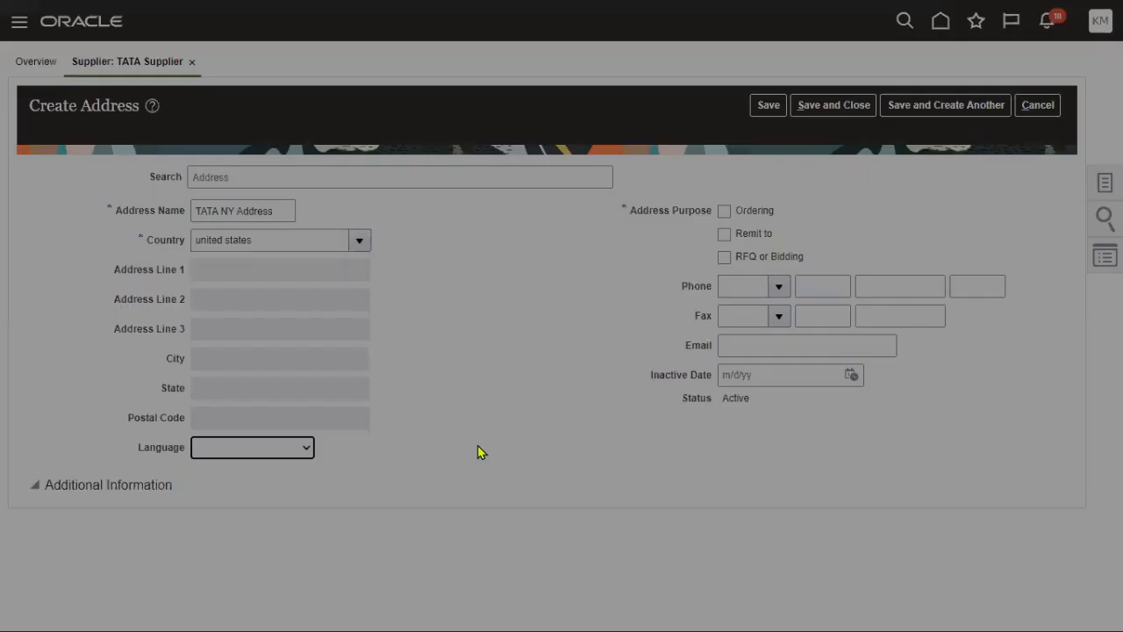
click(545, 383)
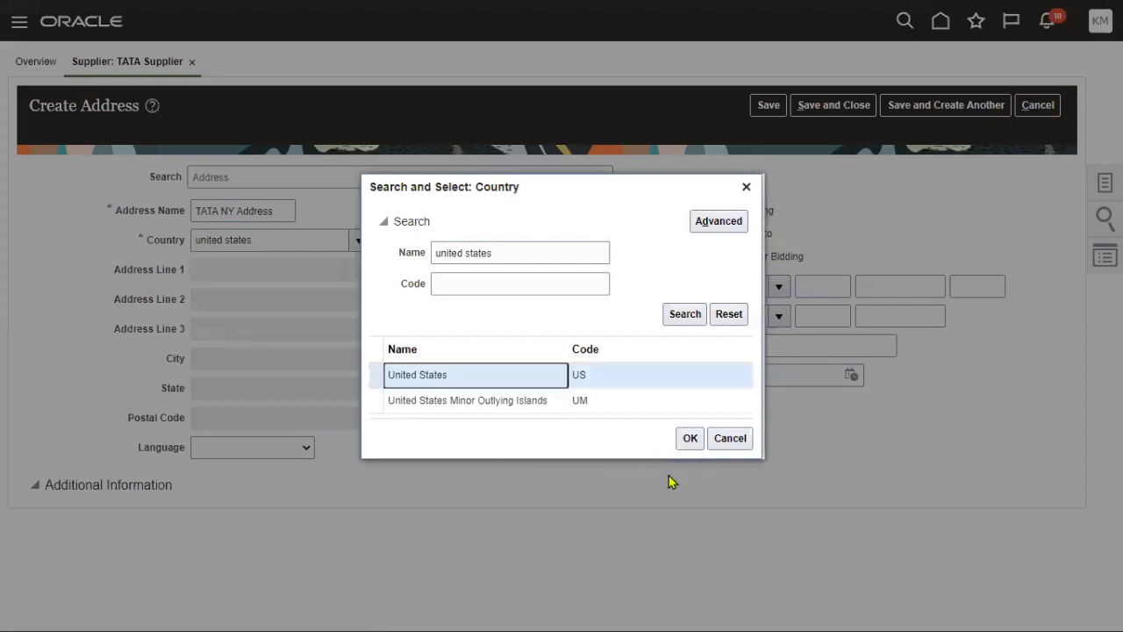
click(690, 438)
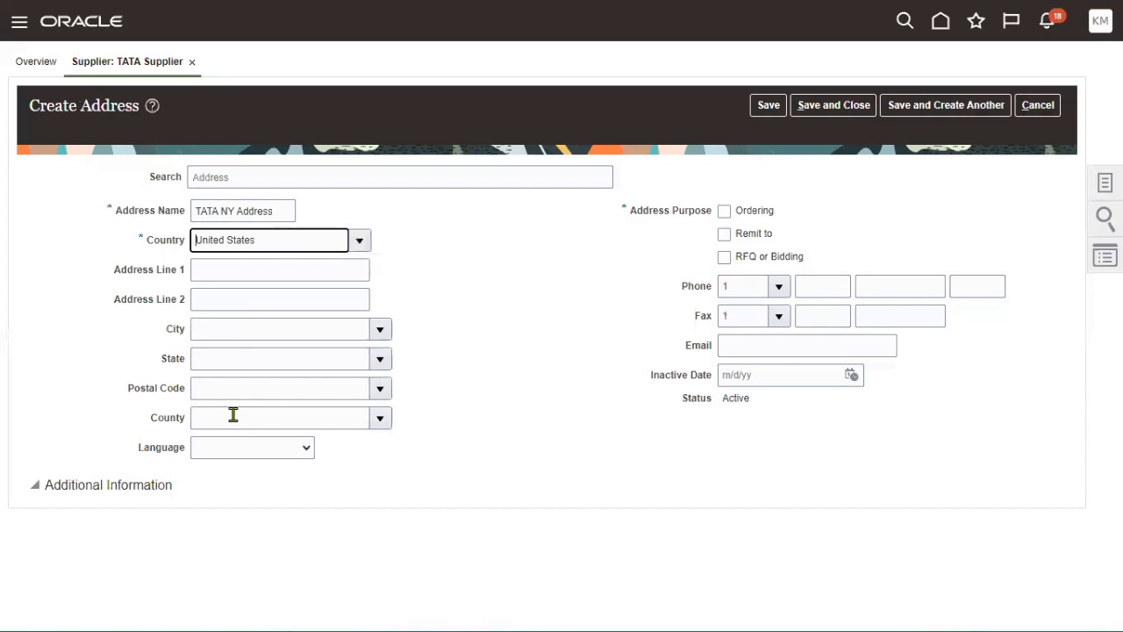
- Clear the mistaken 12200 from County and enter 12200 as the postal code
click(231, 415)
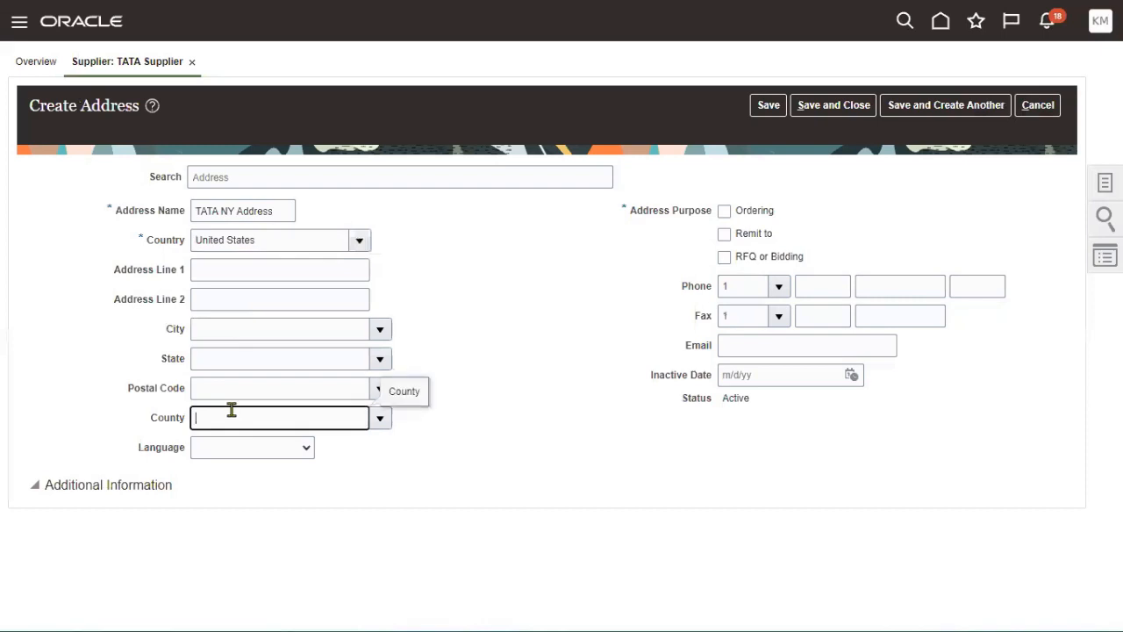
text(12200)
click(527, 388)
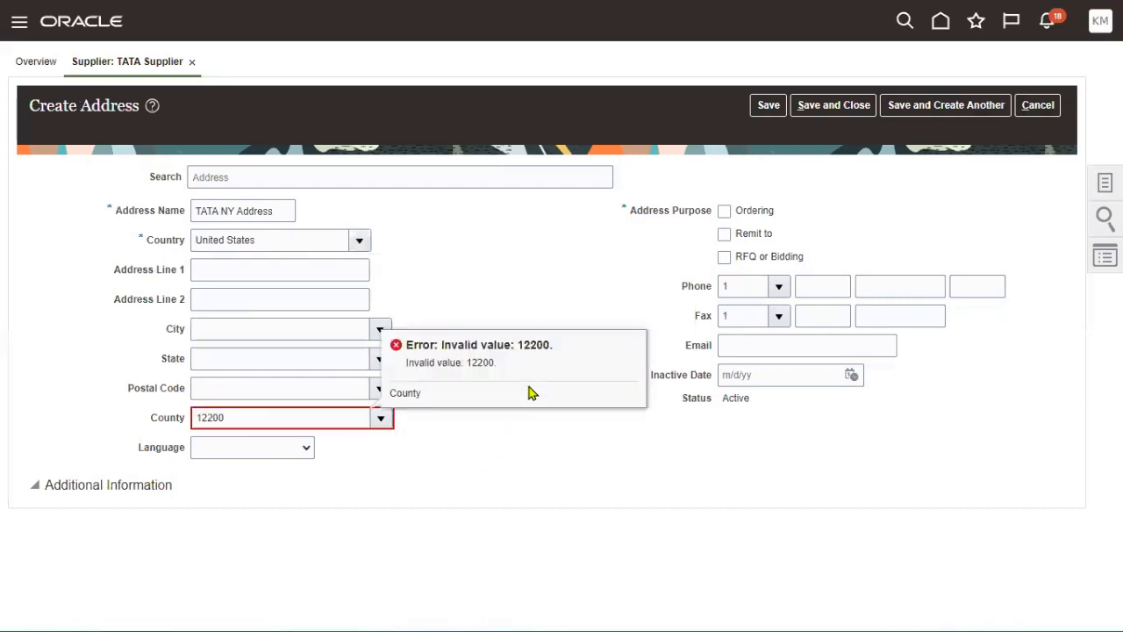
drag(187, 418, 55, 412)
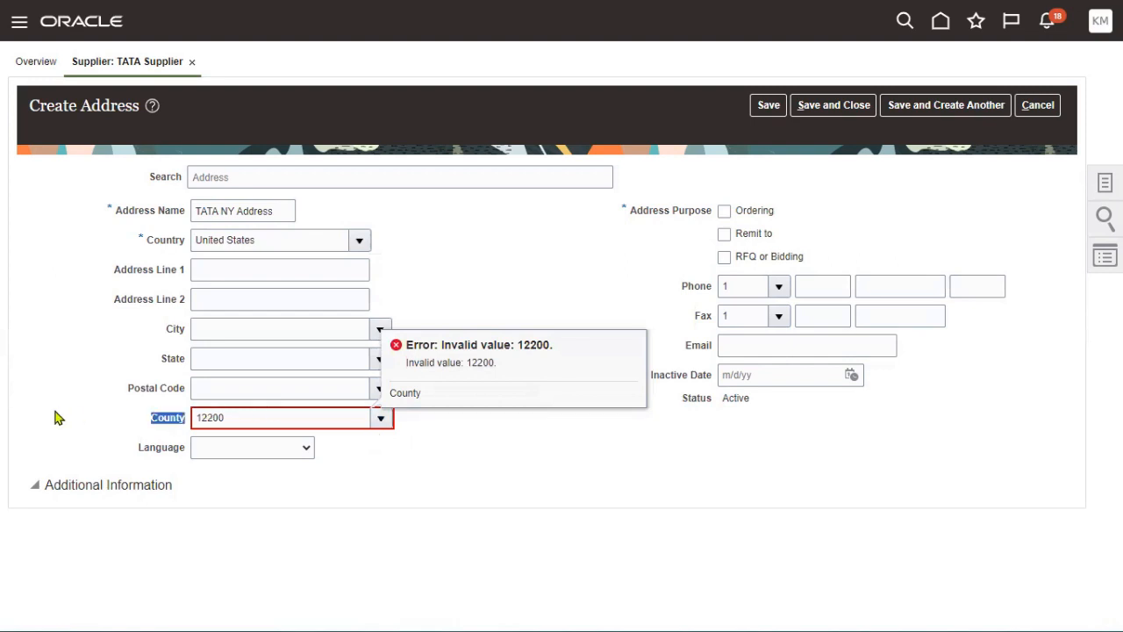
double_click(201, 423)
key(ctrl+c)
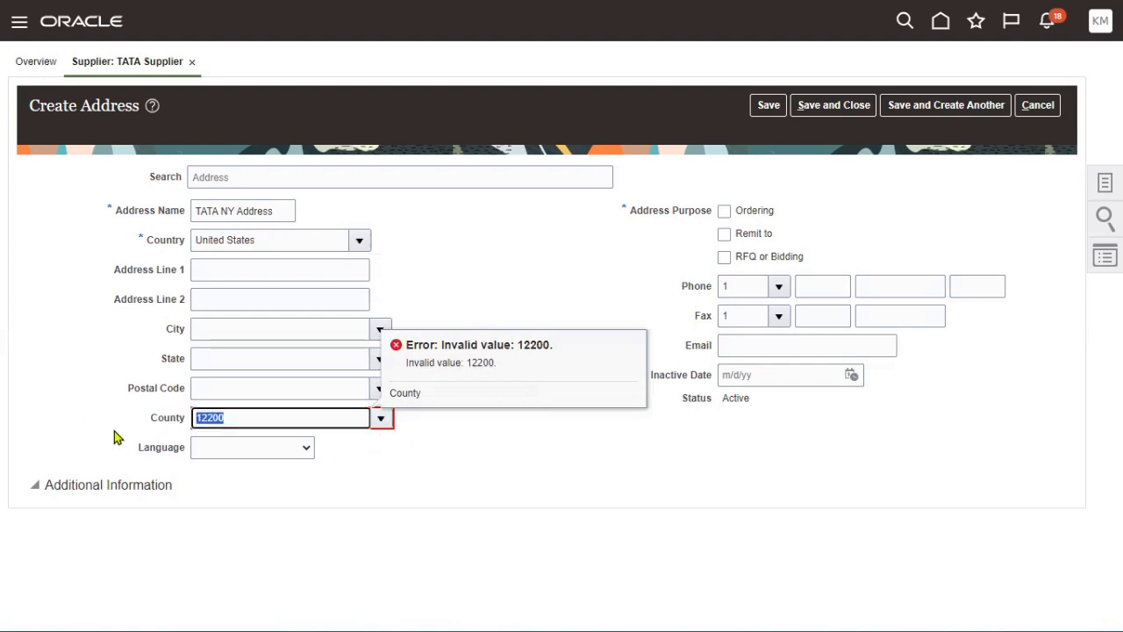
key(BackSpace)
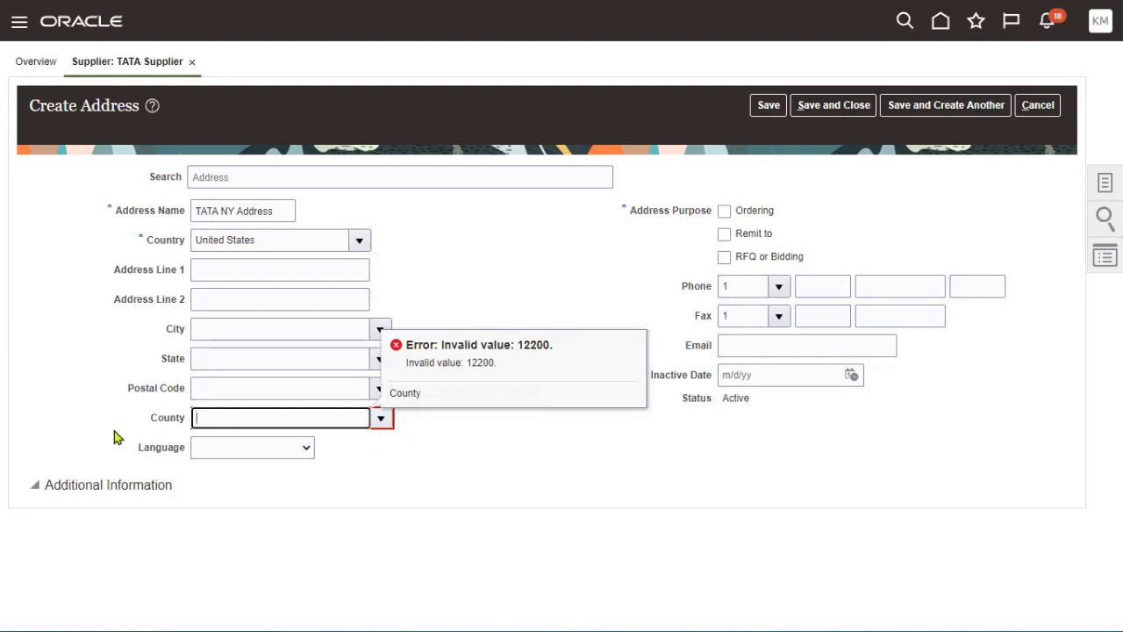
click(264, 392)
key(ctrl+v)
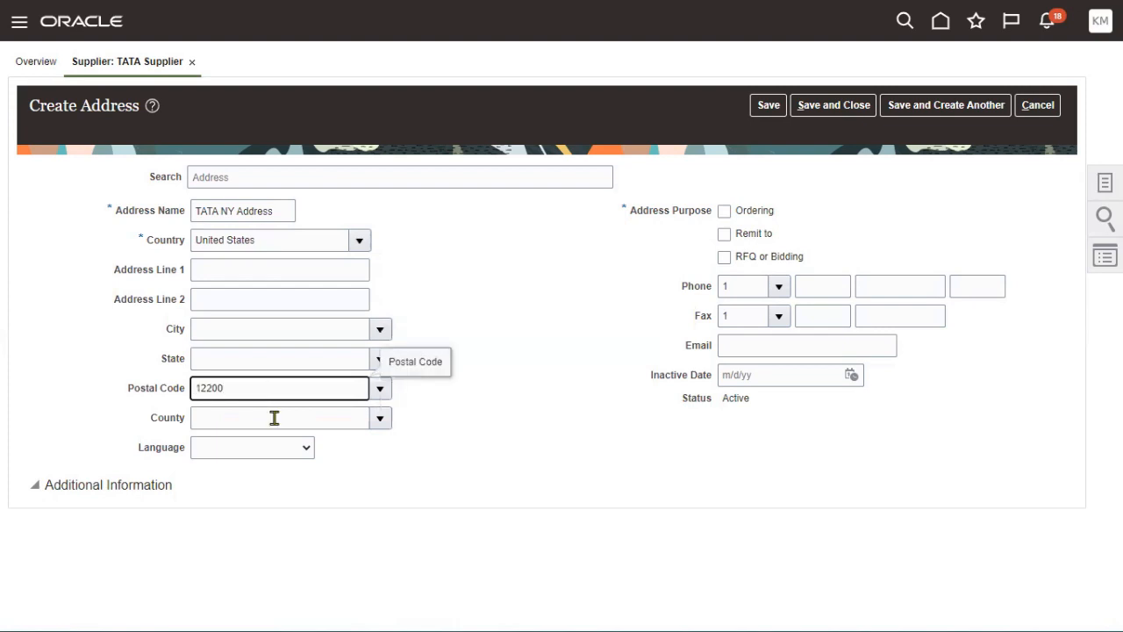
- Auto-fill Albany, NY from postal code 12200, mark the address for Ordering, and save it
click(543, 481)
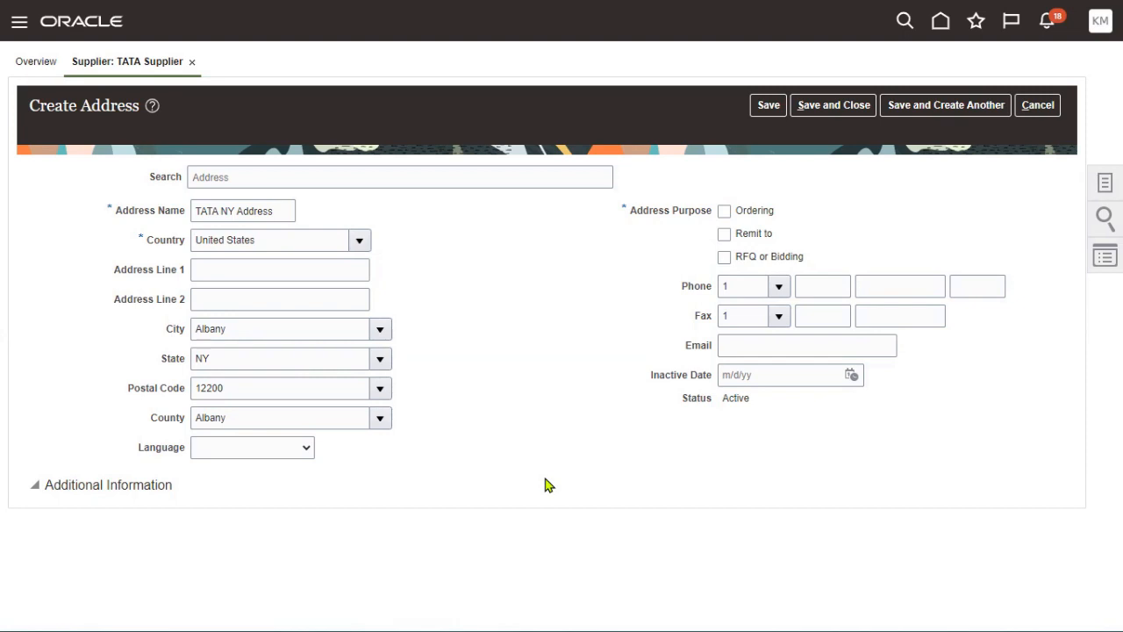
click(748, 261)
click(758, 216)
click(768, 105)
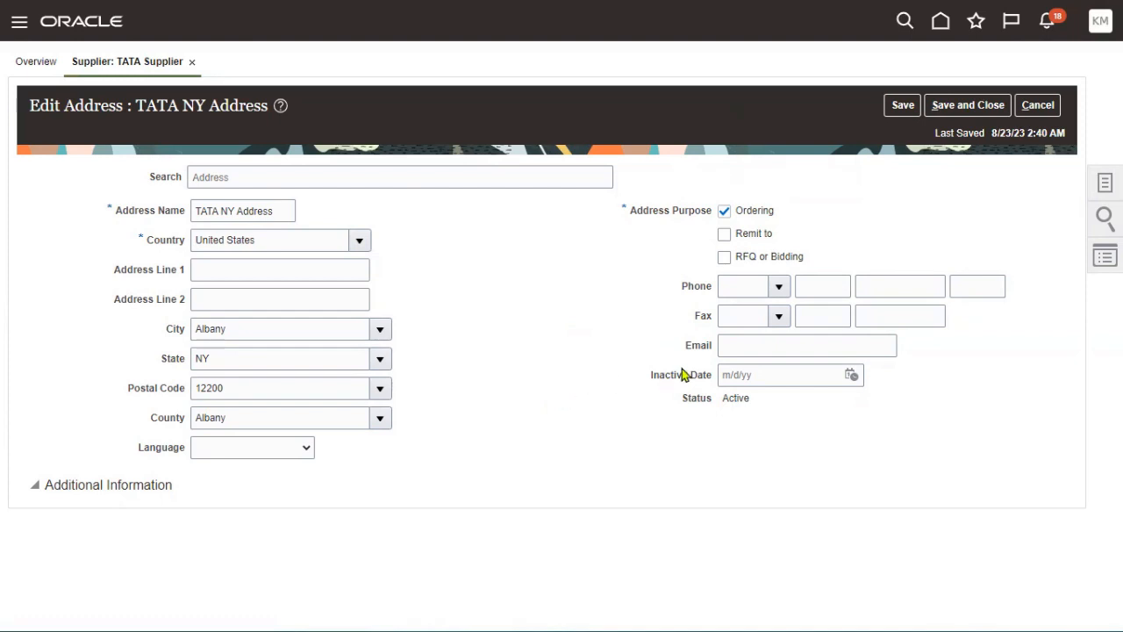
click(965, 106)
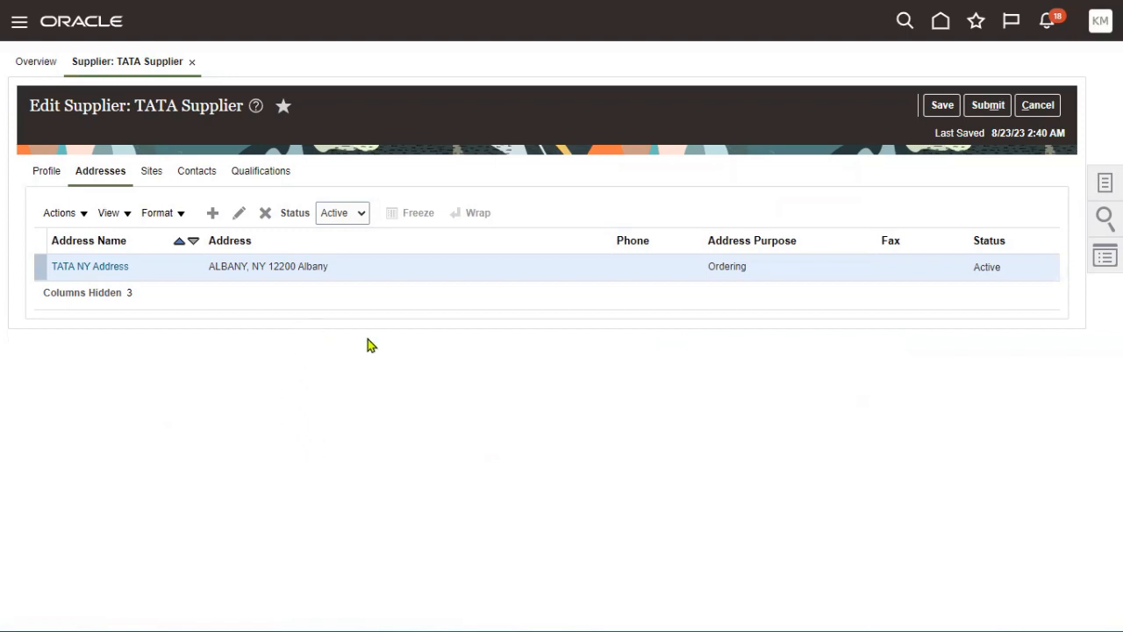
- Review TATA Supplier's Sites, then submit its address changes as a profile change request
click(149, 172)
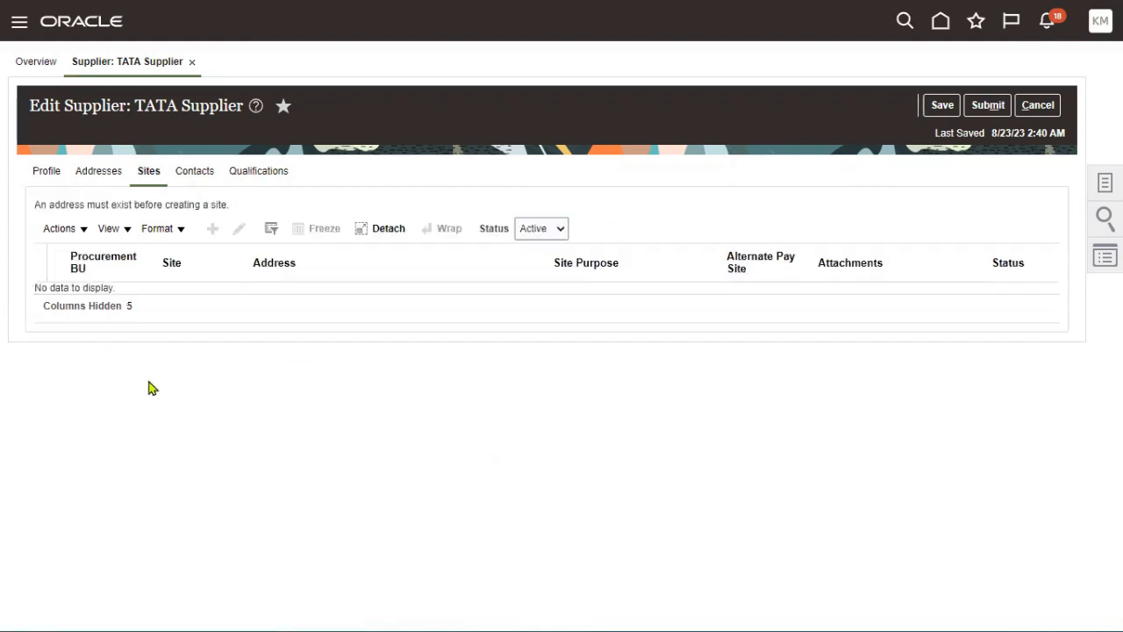
drag(36, 204, 235, 216)
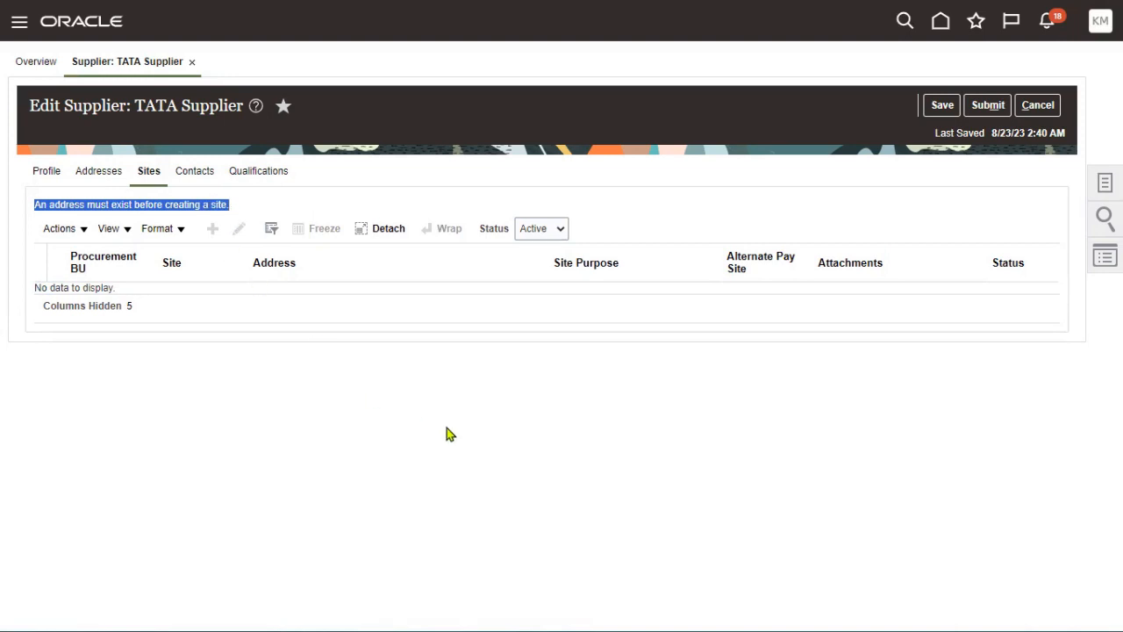
click(102, 173)
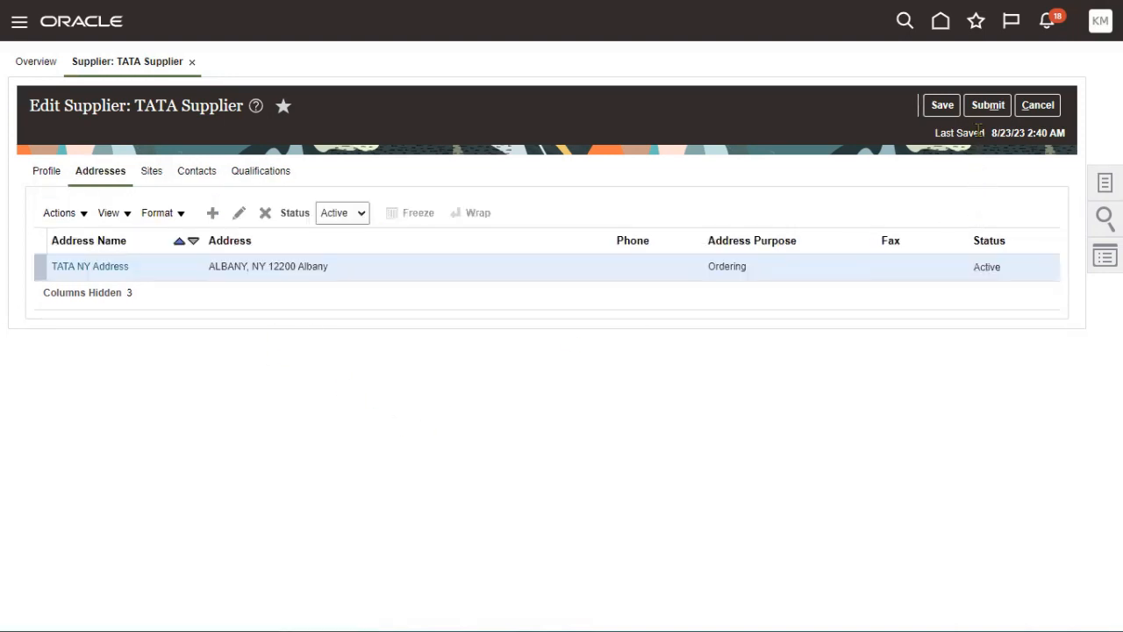
click(986, 106)
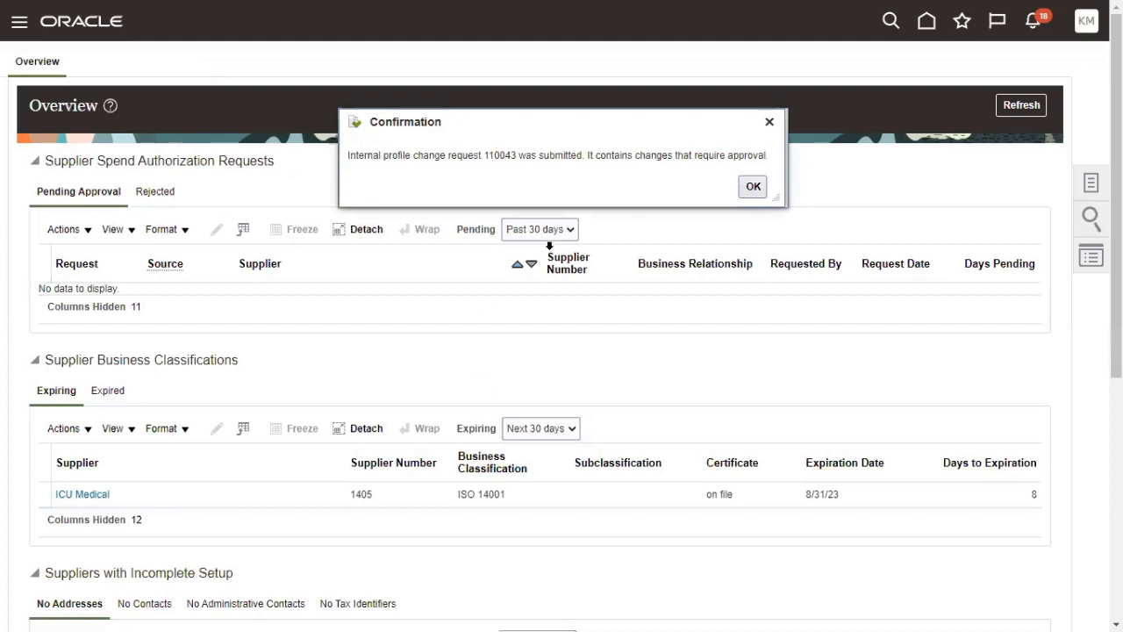
click(752, 187)
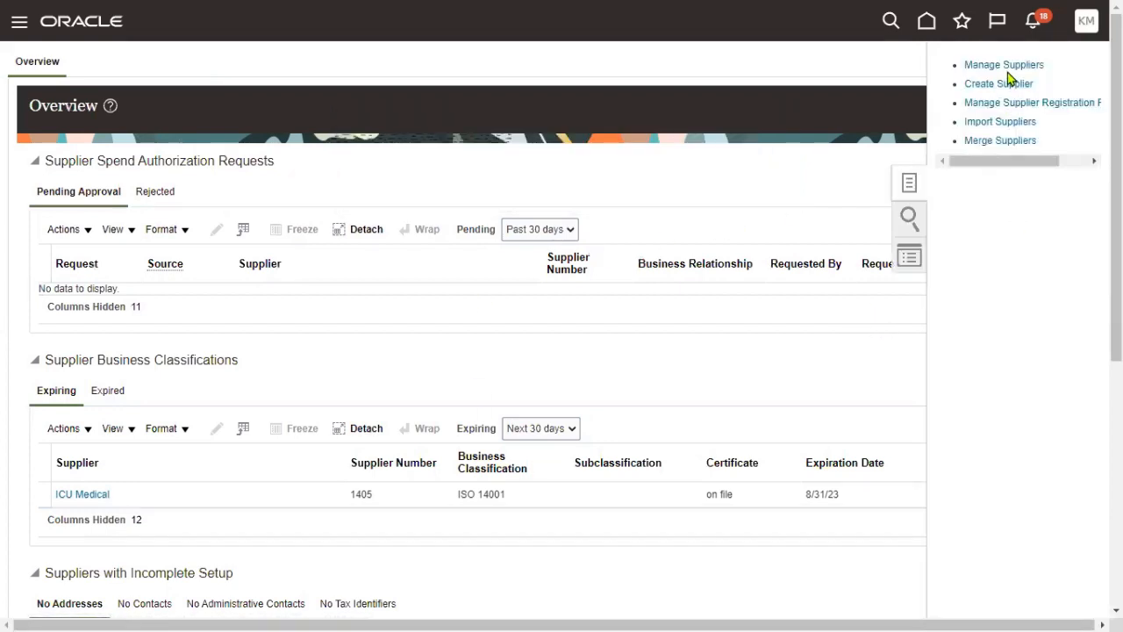
- Search Manage Suppliers by keyword TATA to find TATA Supplier, number 1467
click(993, 66)
click(360, 220)
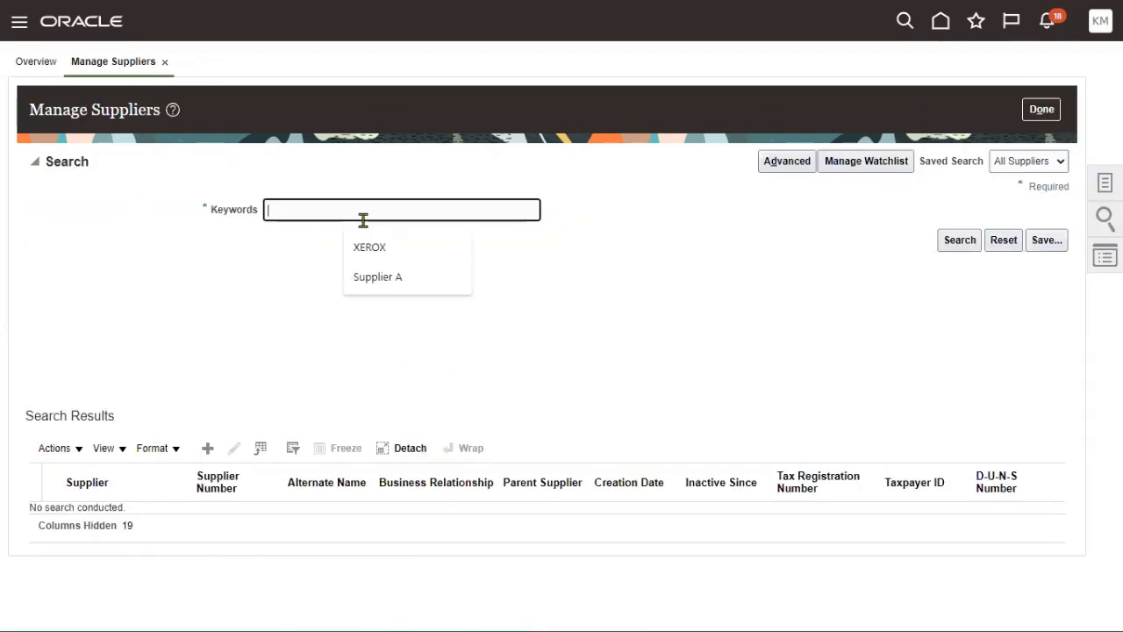
text(TATA)
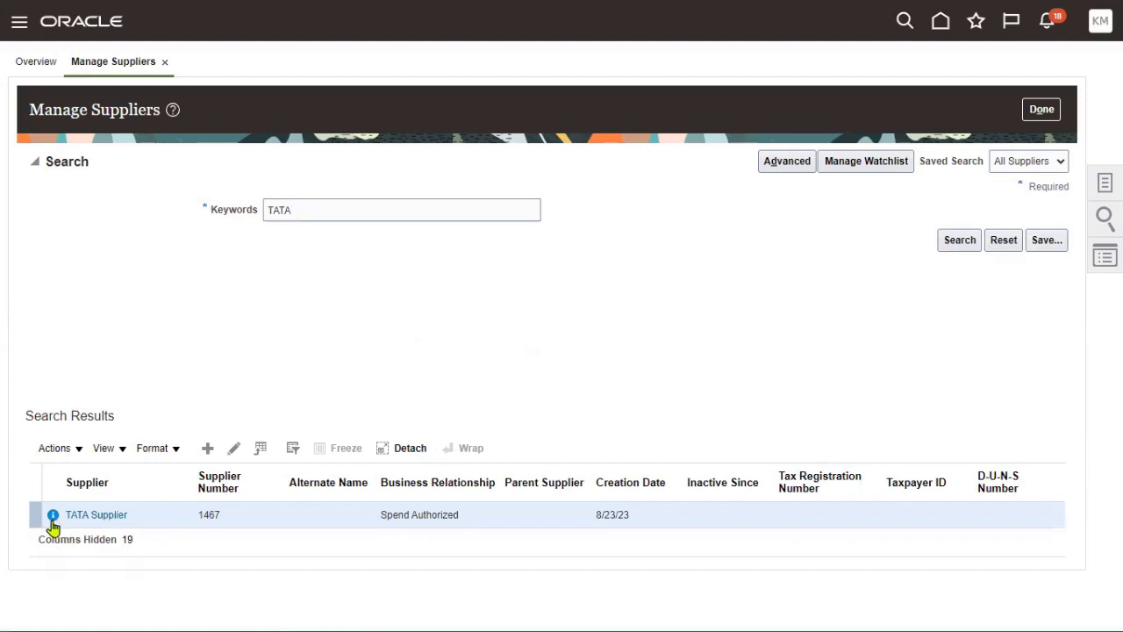
mouse_move(52, 524)
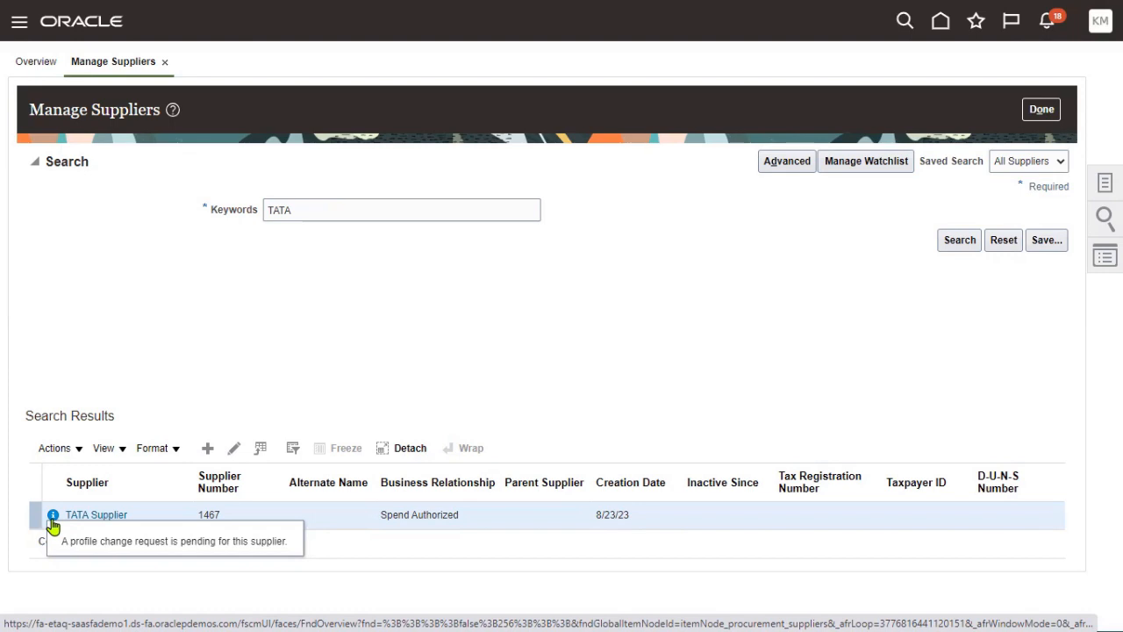
click(957, 247)
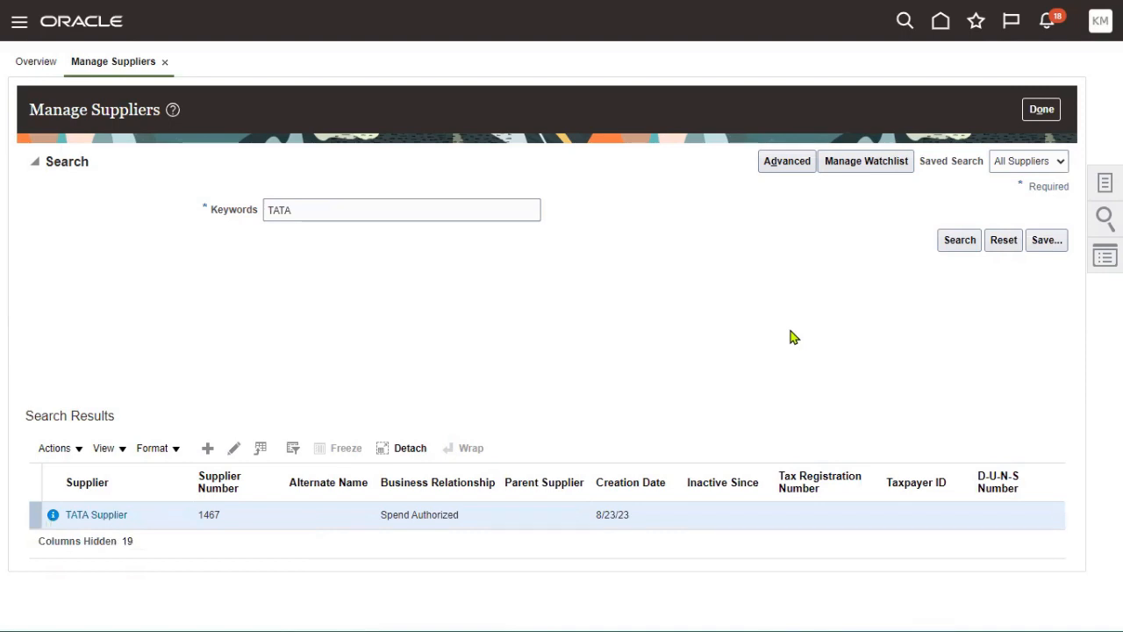
click(949, 243)
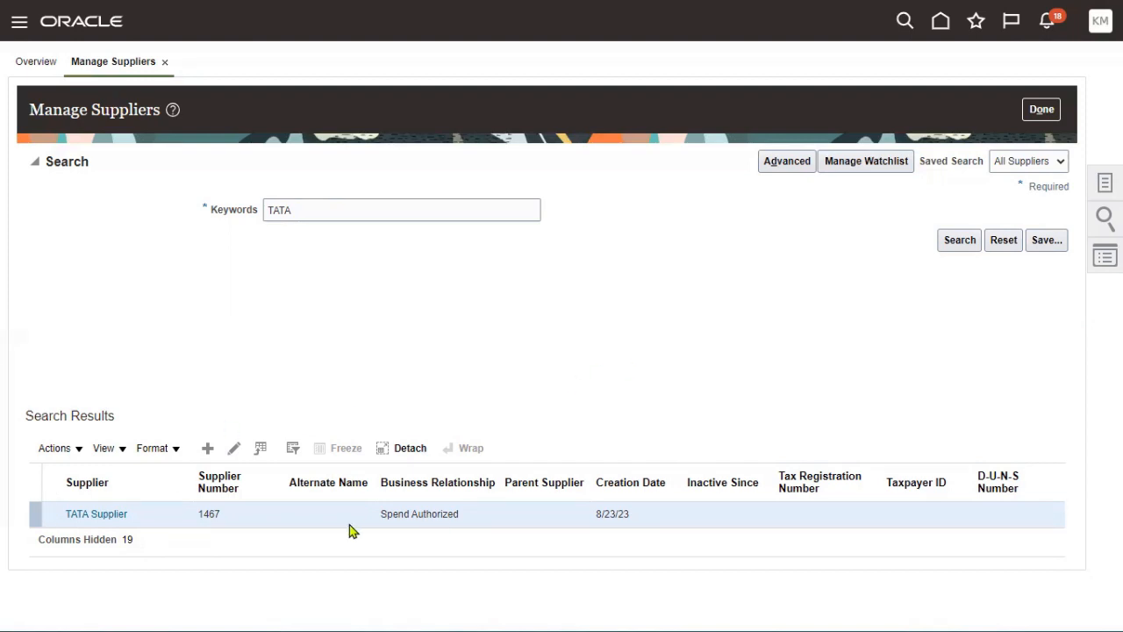
- Edit TATA Supplier, view its empty Sites list, and start a new site
click(234, 449)
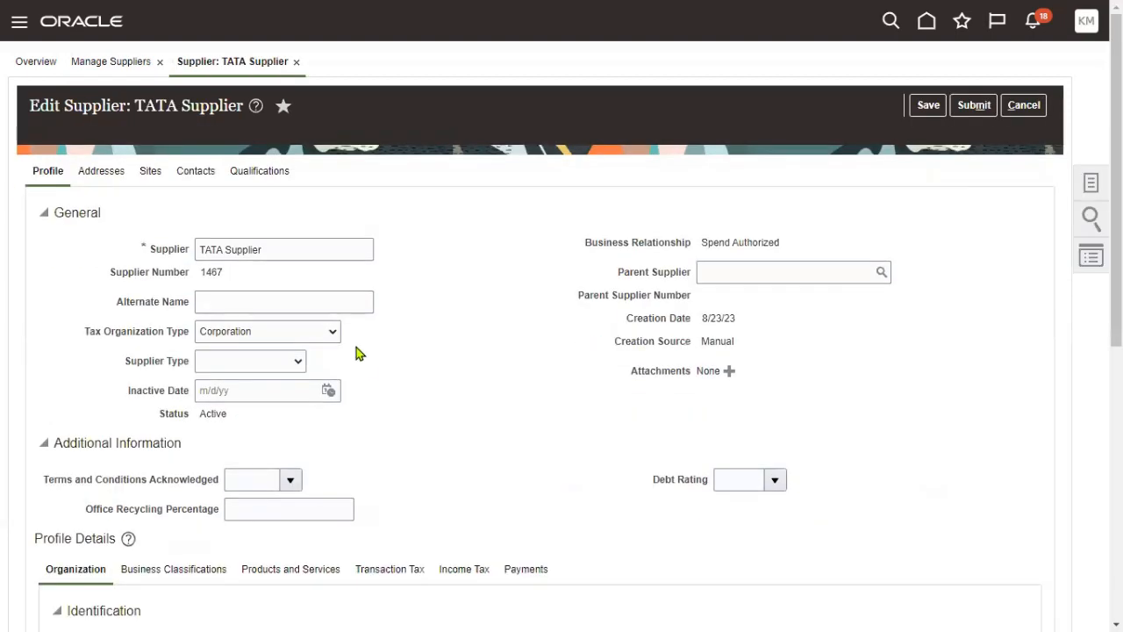
click(148, 179)
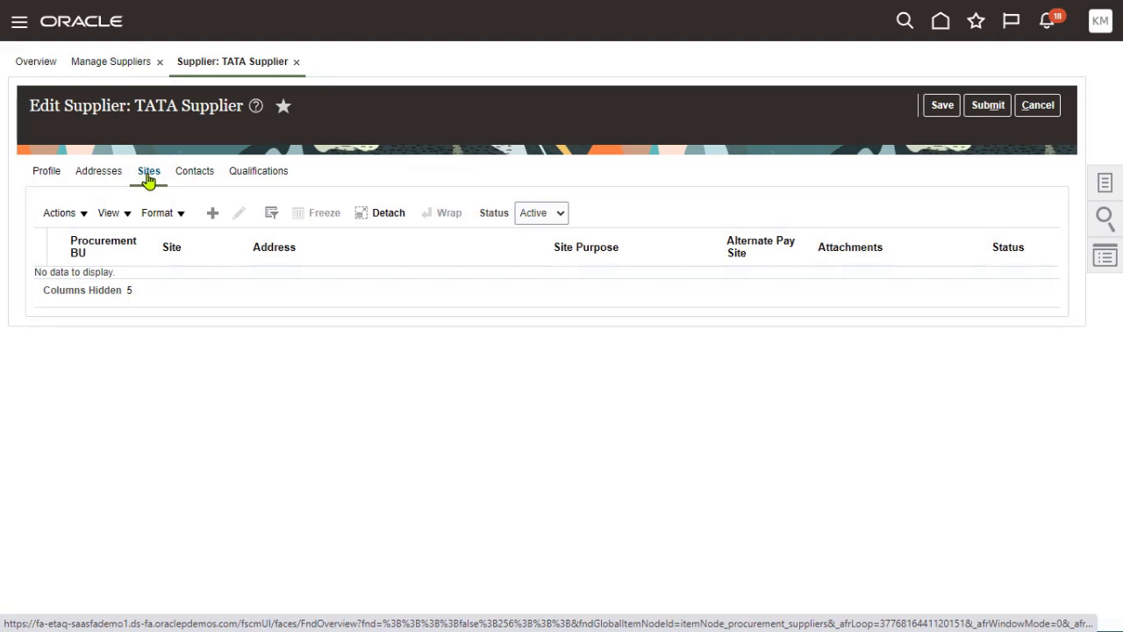
click(212, 212)
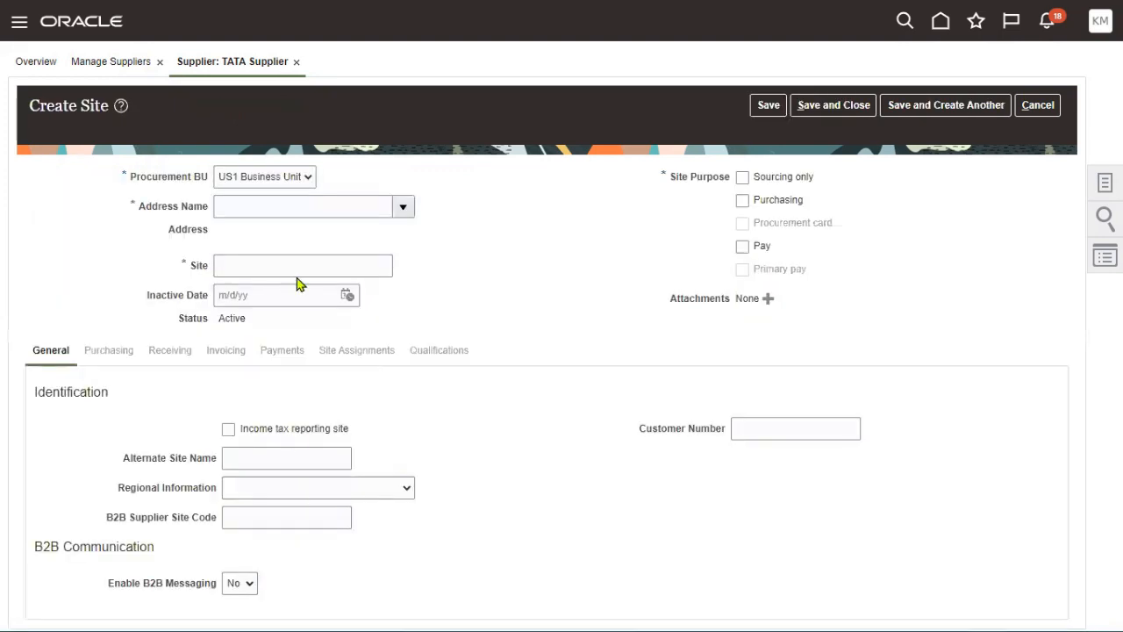
- Create TATA NY Site on TATA NY Address as a purchasing and pay site, and save it
click(402, 206)
click(394, 237)
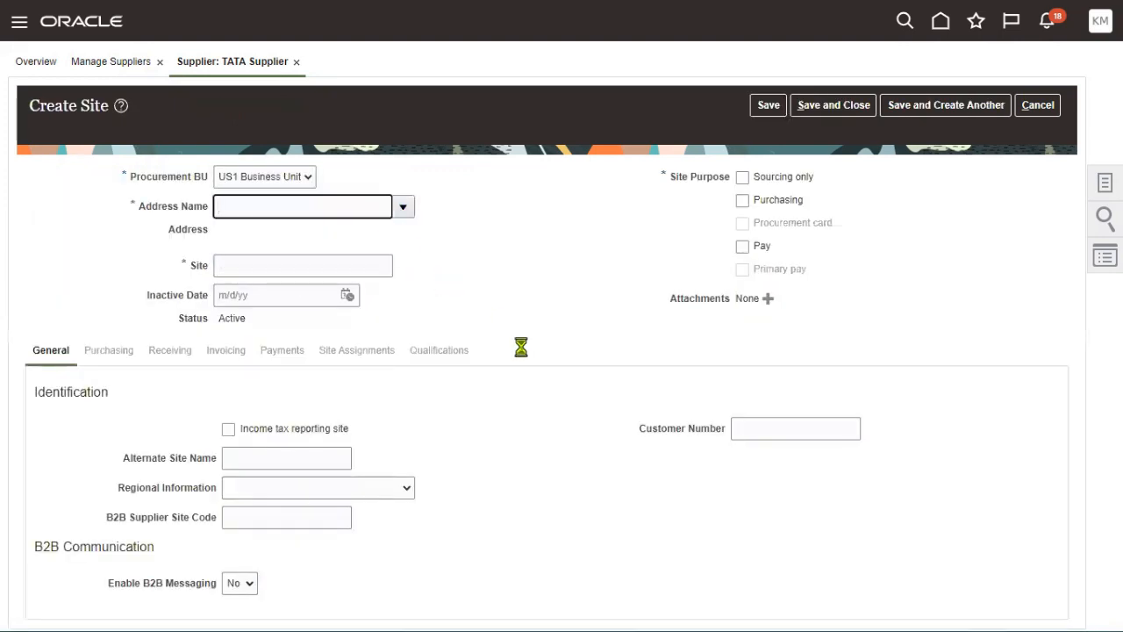
double_click(266, 273)
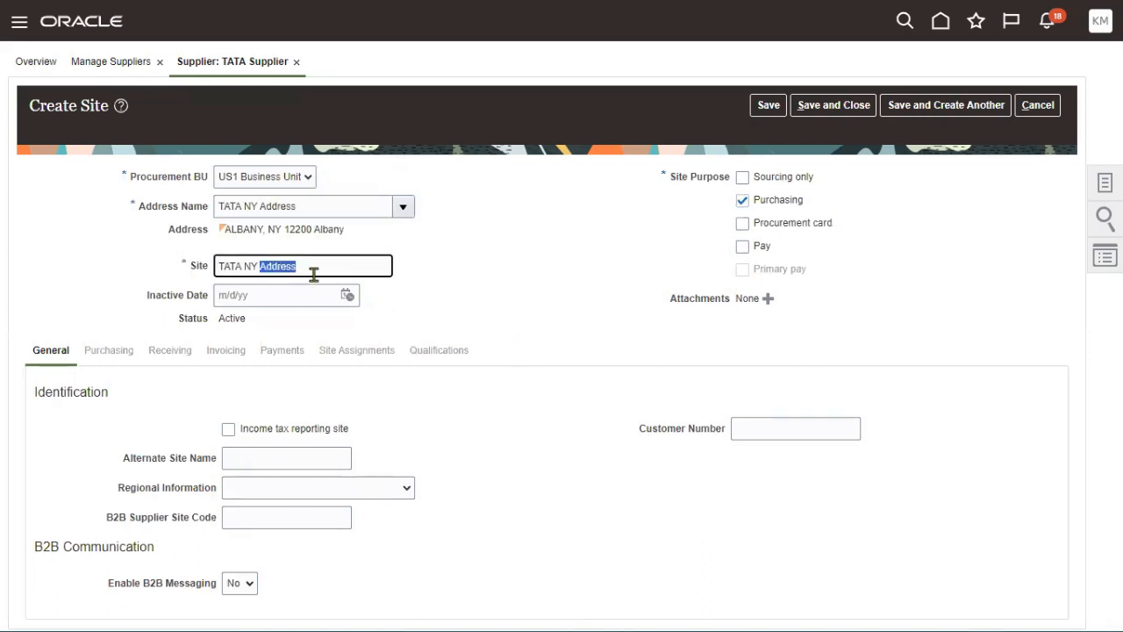
text(Site)
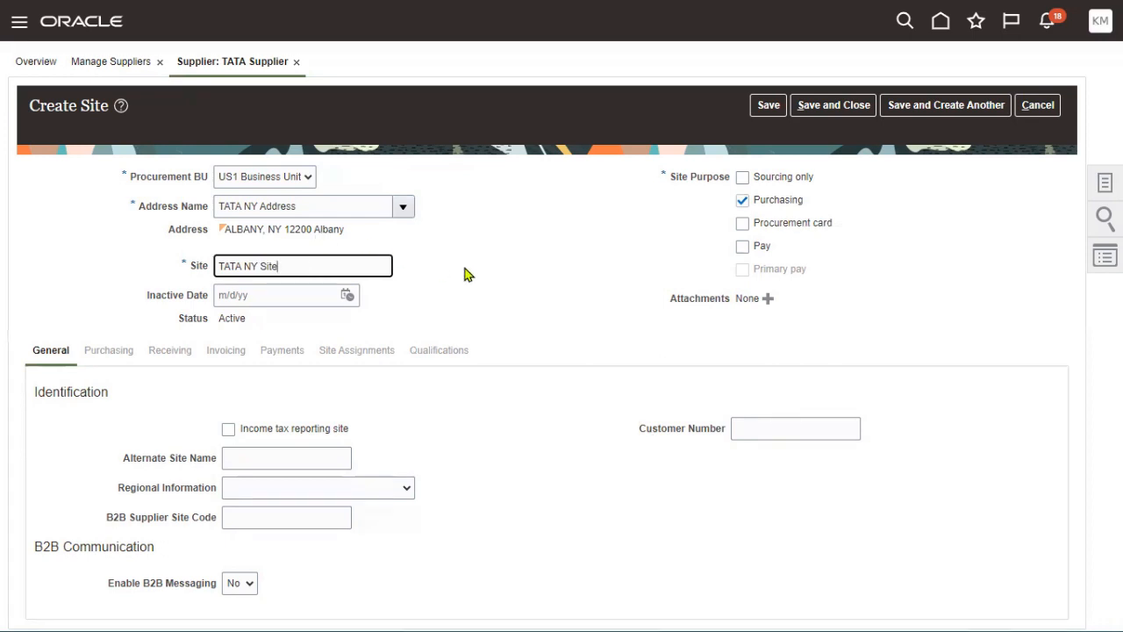
click(761, 249)
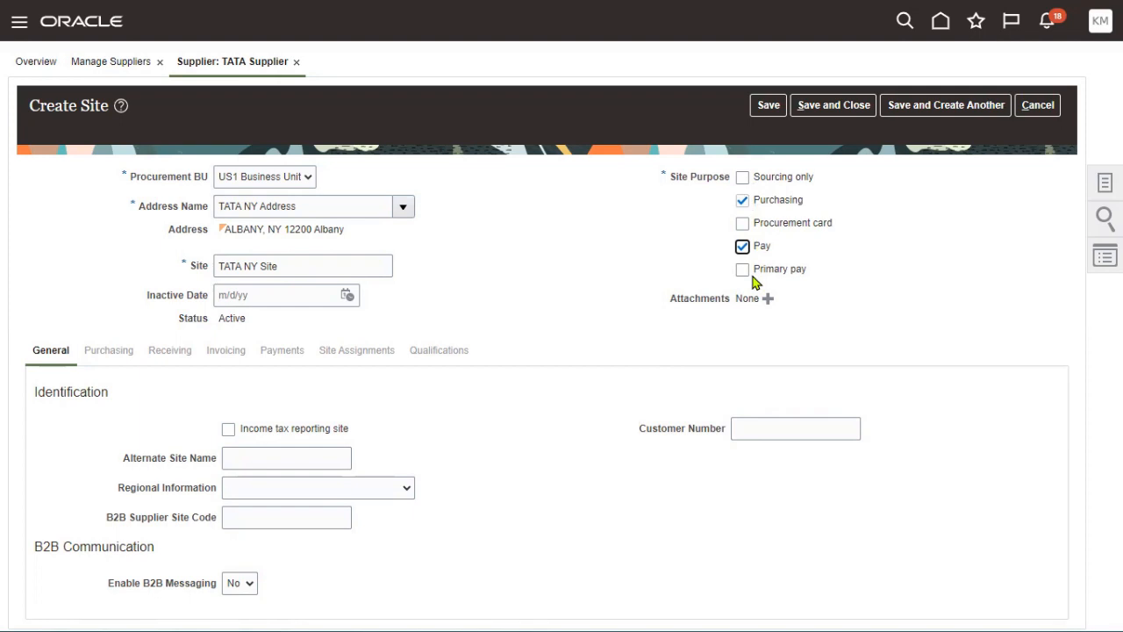
click(766, 107)
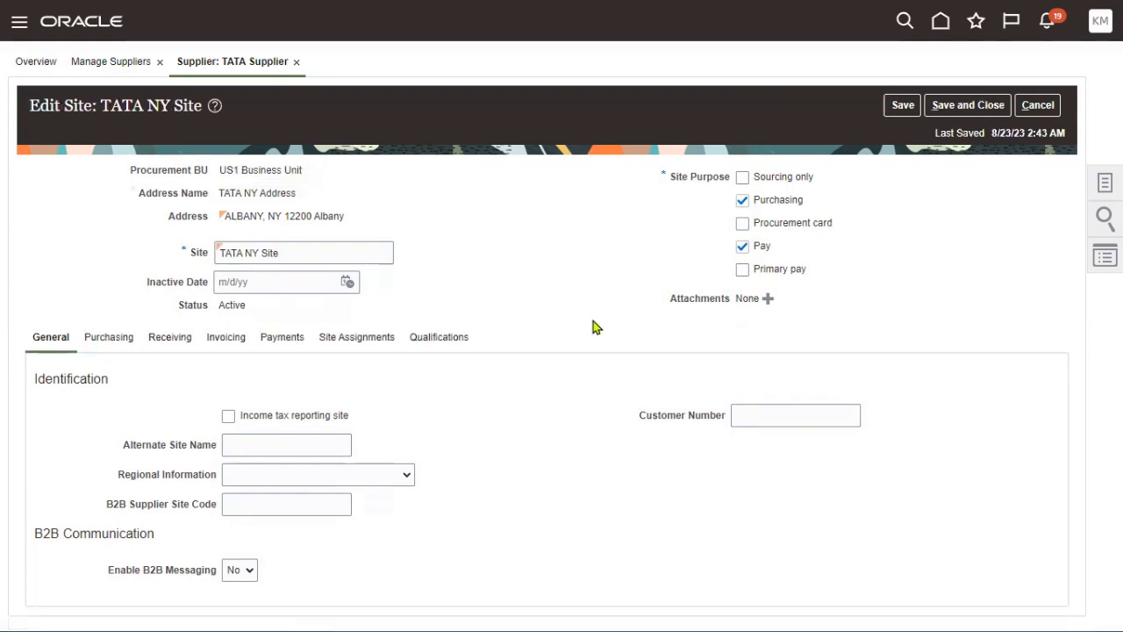
- Autocreate the site's US1 and UK business unit assignments and save and close
click(386, 344)
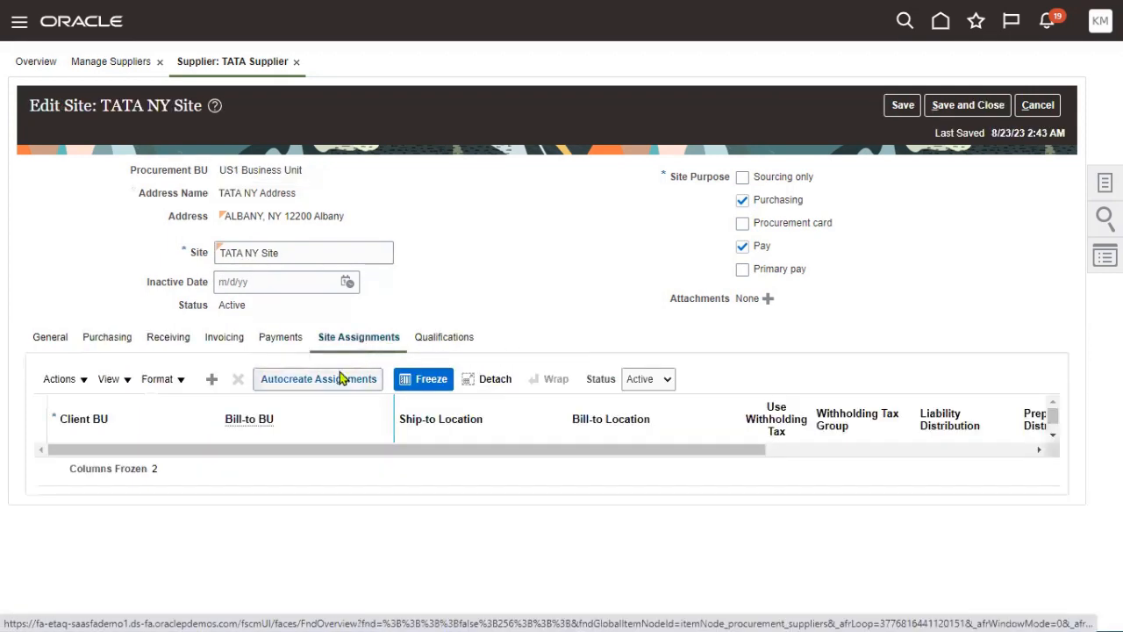
click(341, 379)
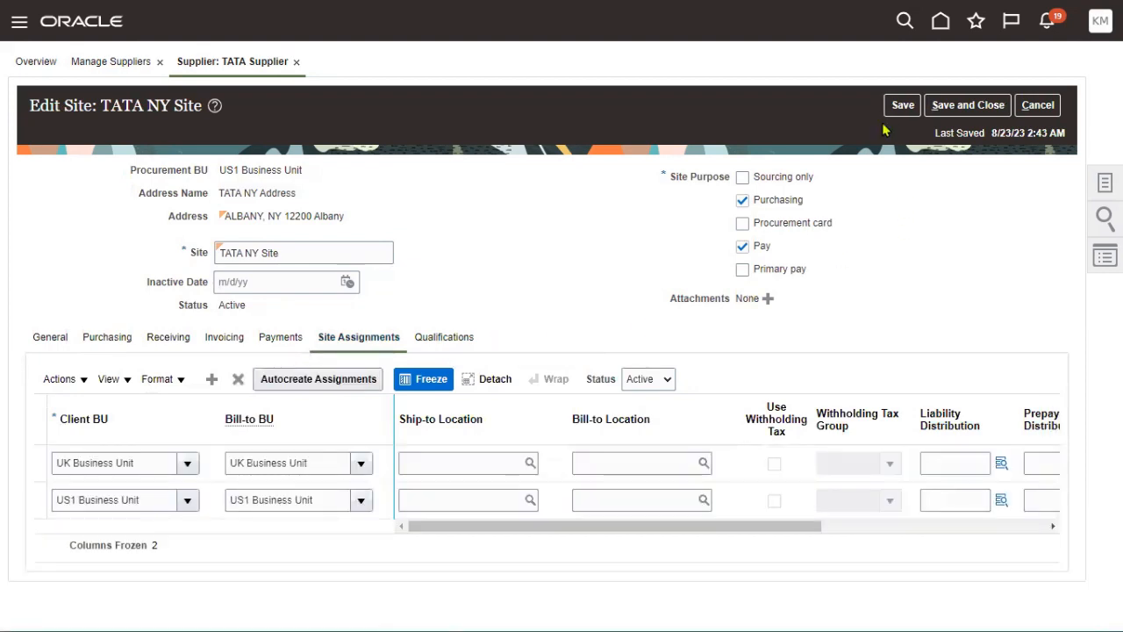
click(902, 105)
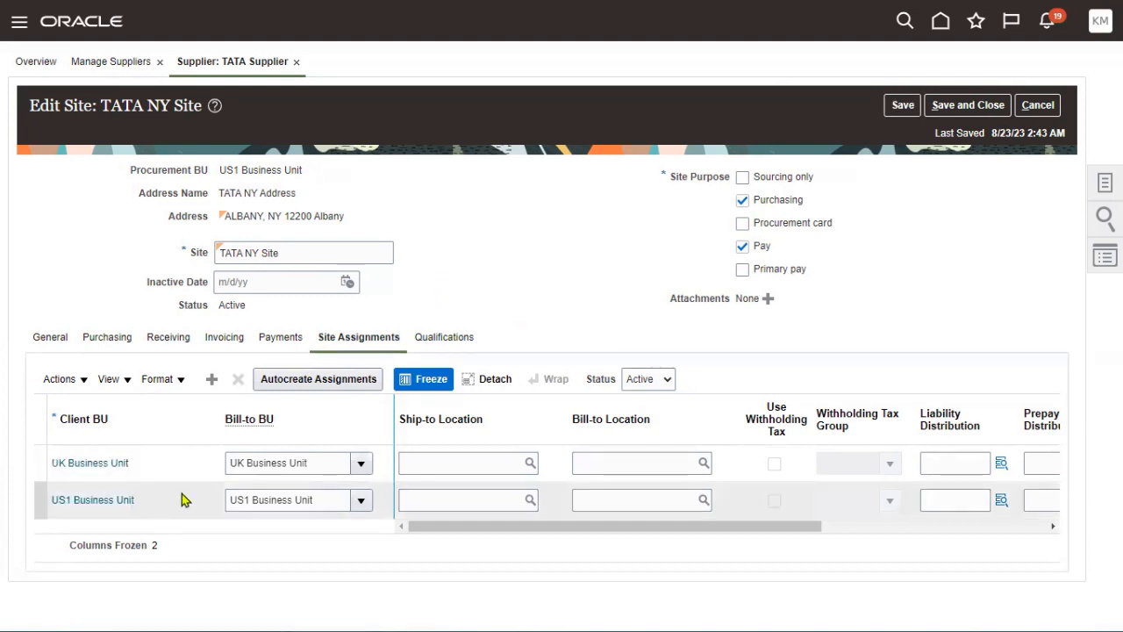
click(963, 105)
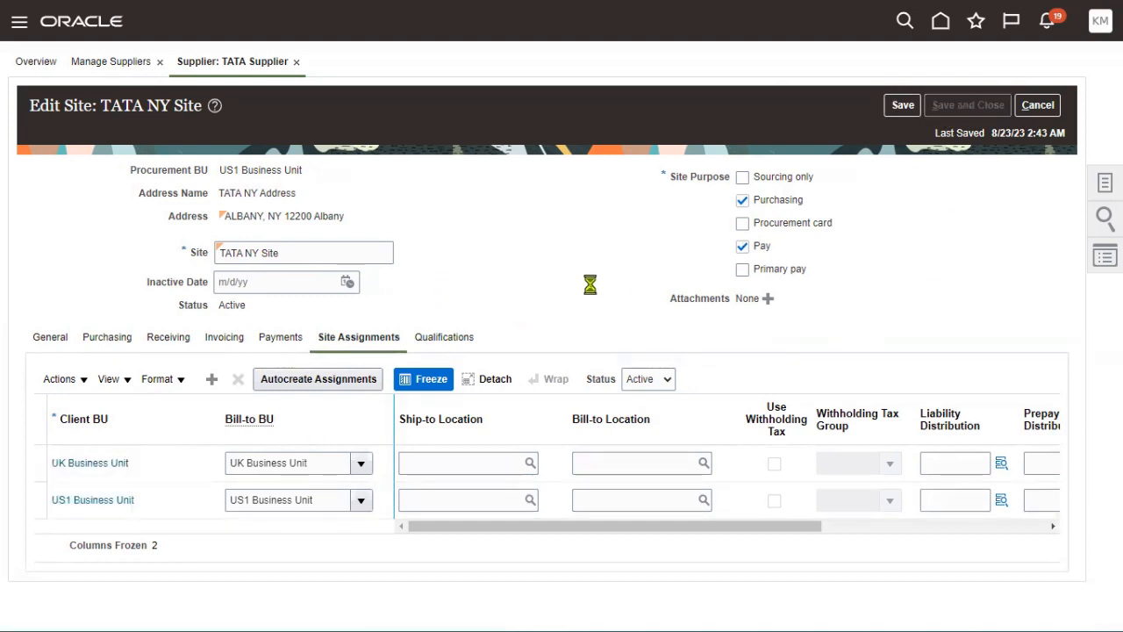
key(alt+Tab)
key(alt+Tab)
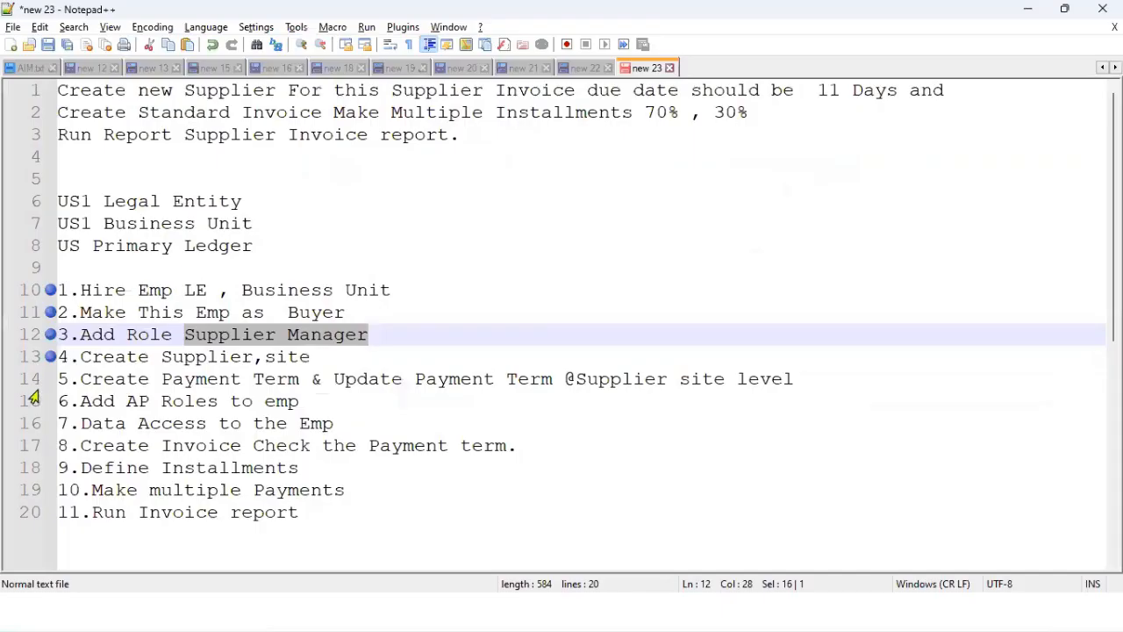
- Bookmark line 14 in the Notepad++ task list and highlight the Payment Term and 11 Days notes
click(49, 384)
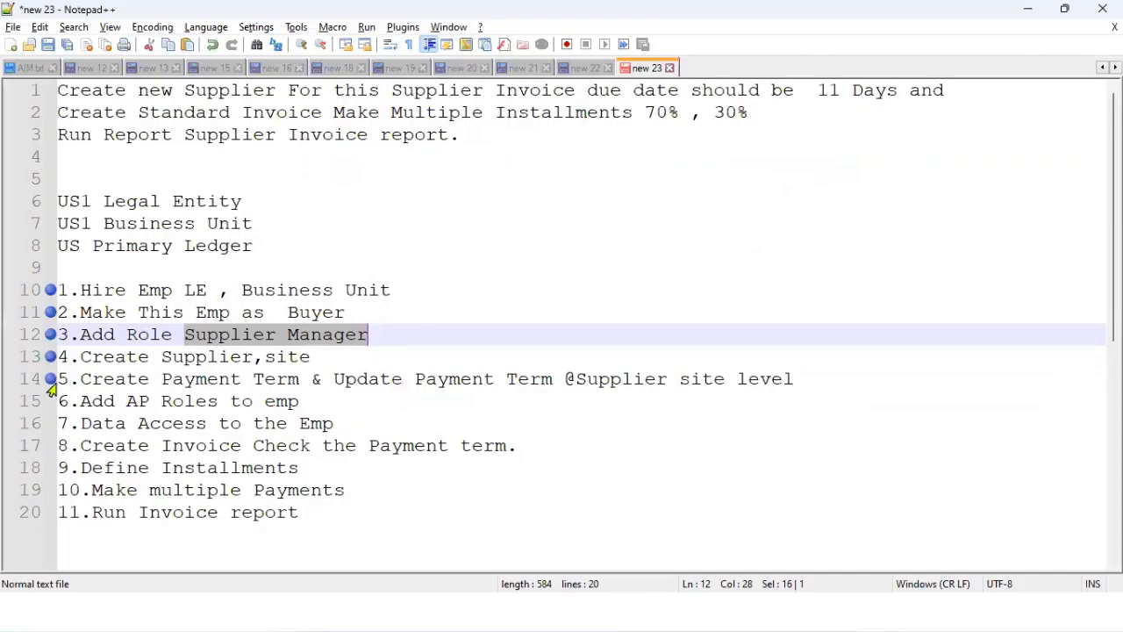
drag(162, 379, 319, 379)
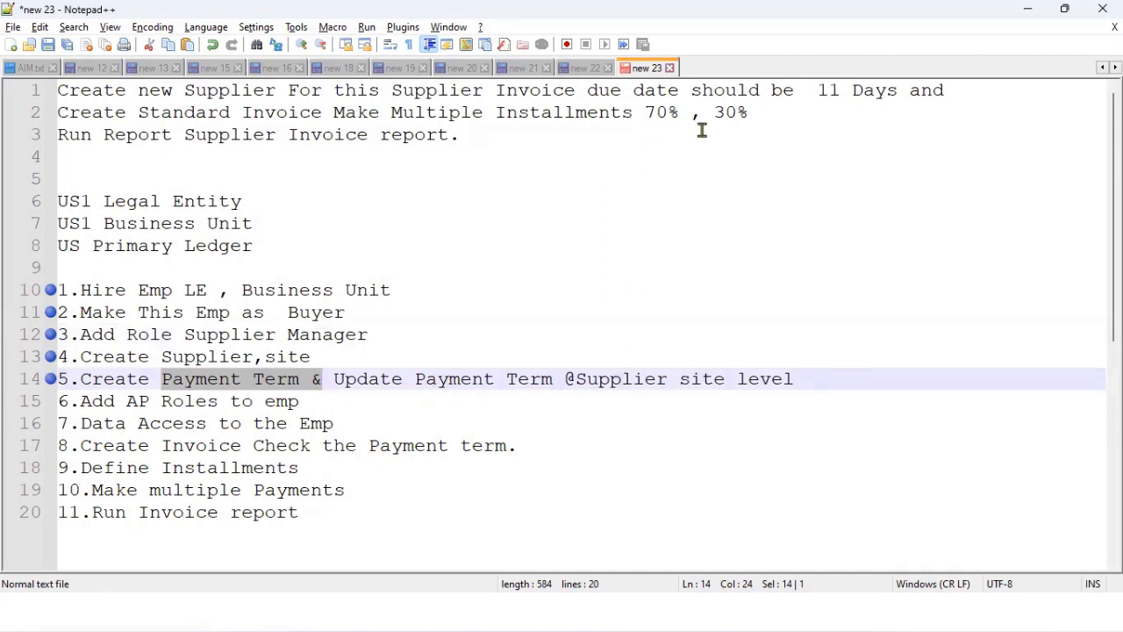
drag(796, 91, 956, 90)
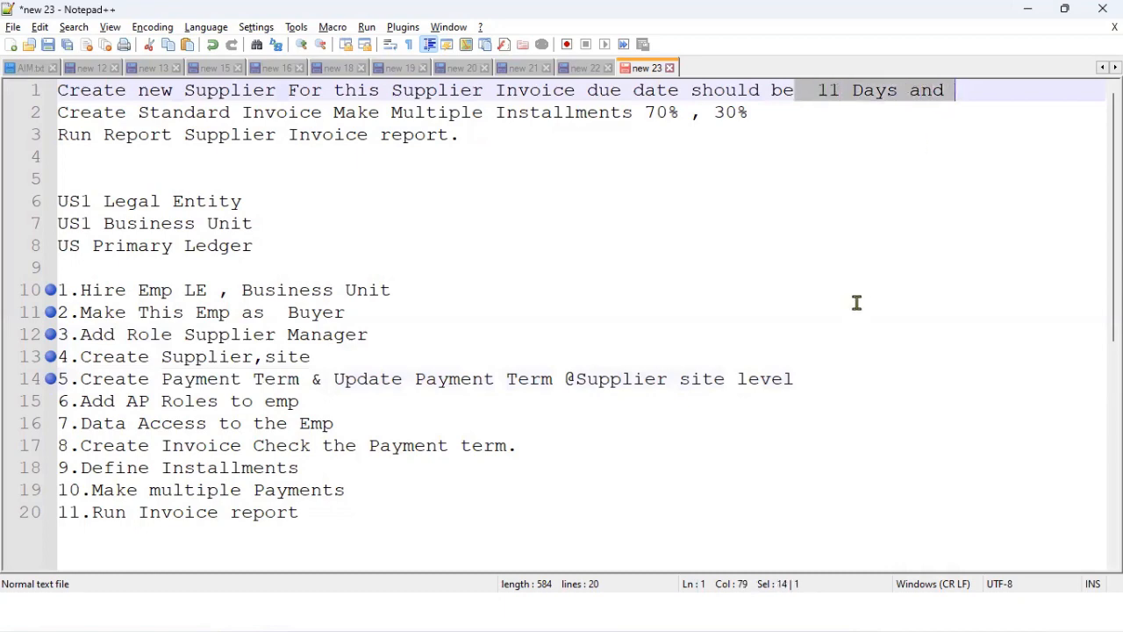
key(alt+Tab)
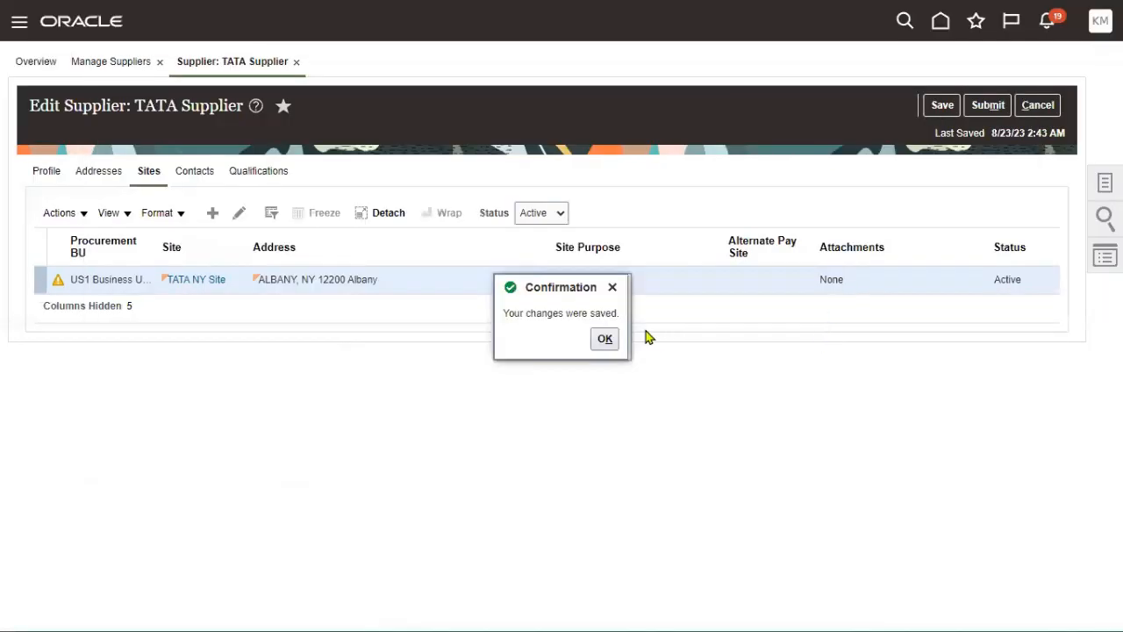
- Submit TATA Supplier's changes and sign out of the current user
click(605, 338)
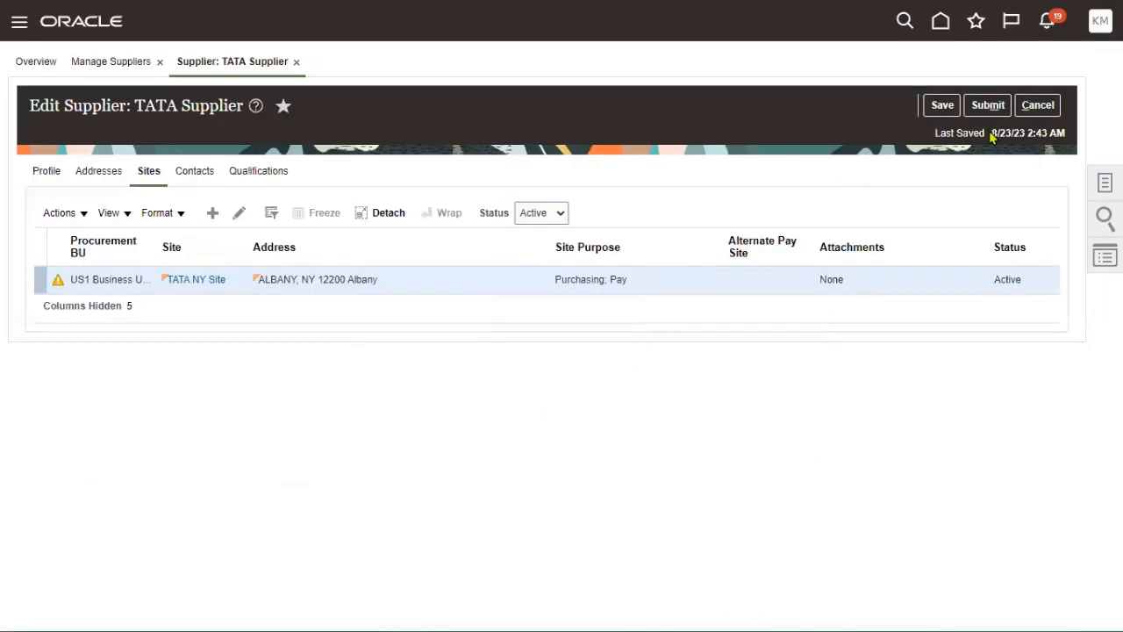
click(988, 105)
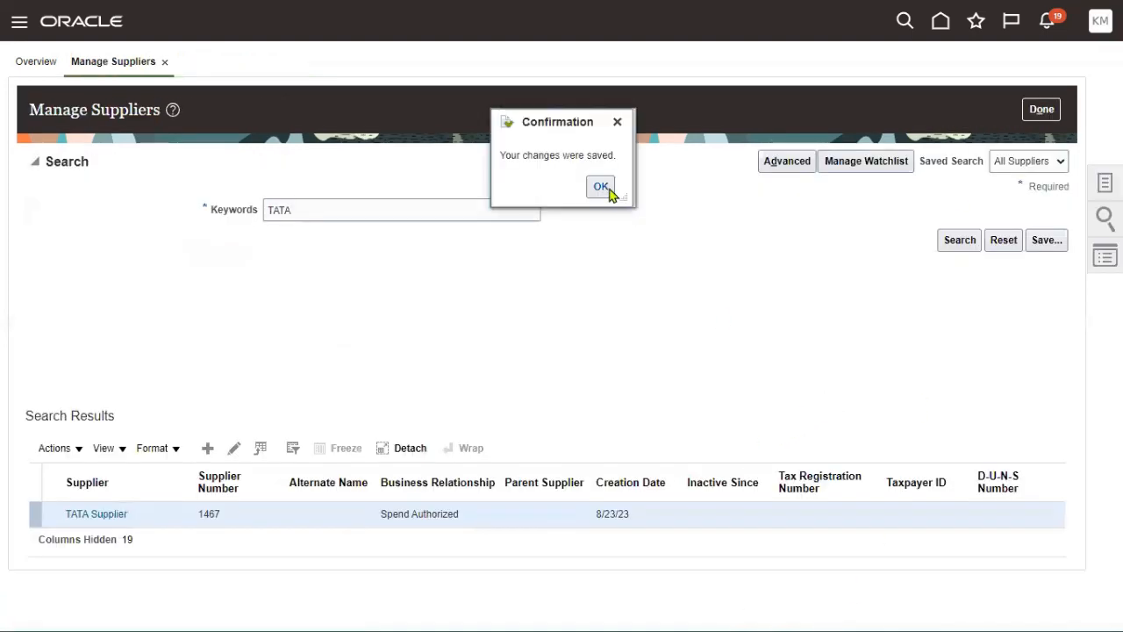
click(601, 187)
click(1098, 24)
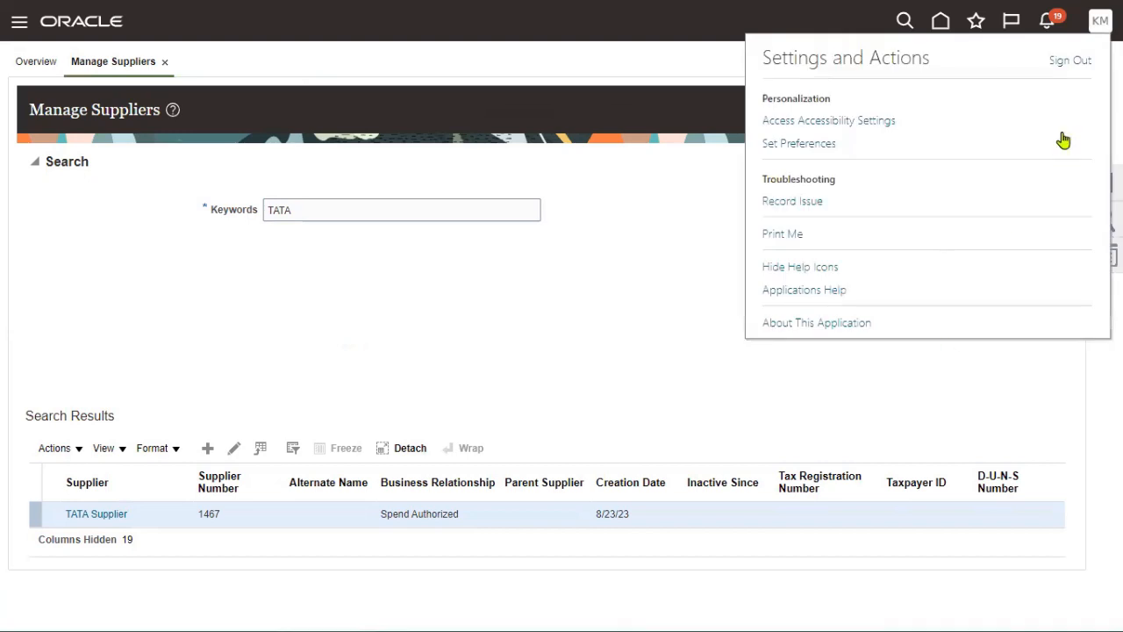
click(1070, 64)
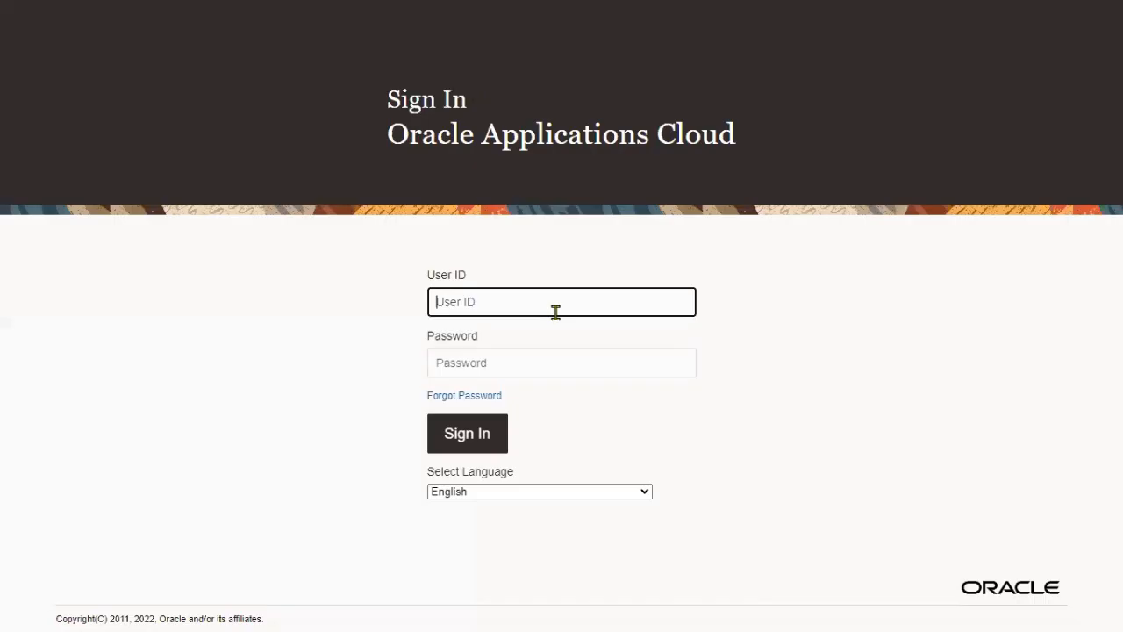
- Sign back in with the saved administrator login and open Setup and Maintenance
text(a)
text(ug)
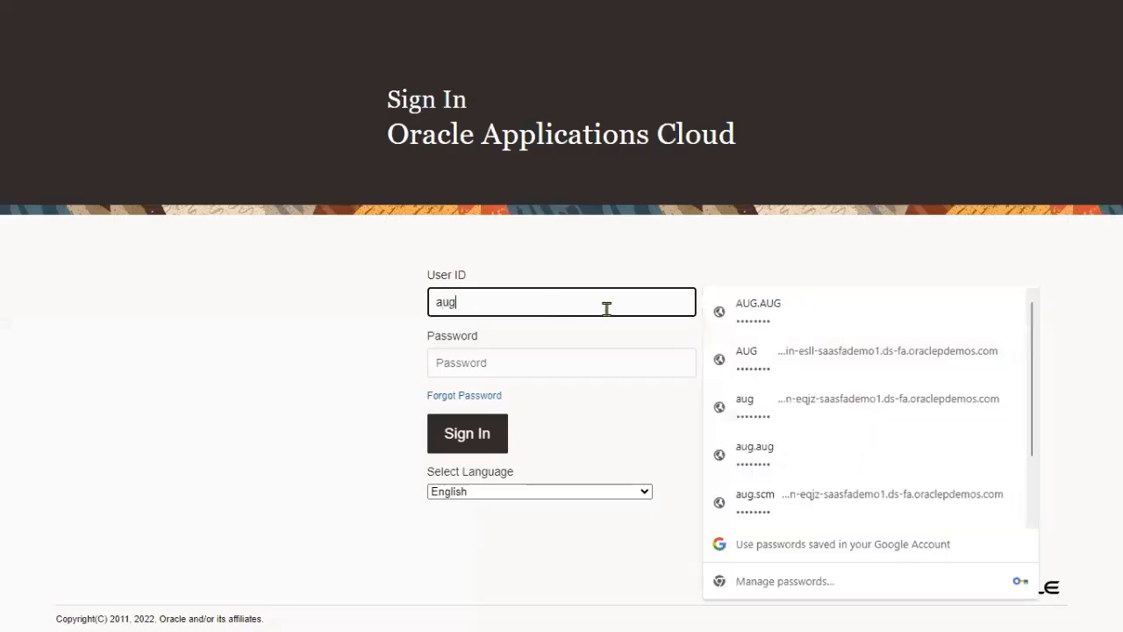
key(Return)
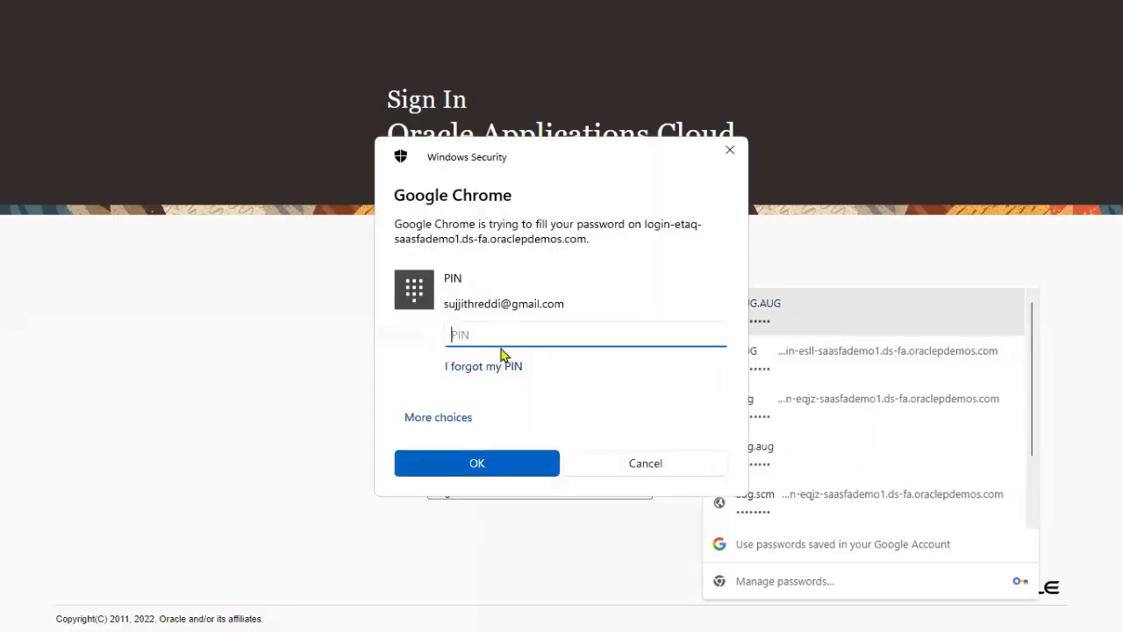
text(••••)
click(503, 454)
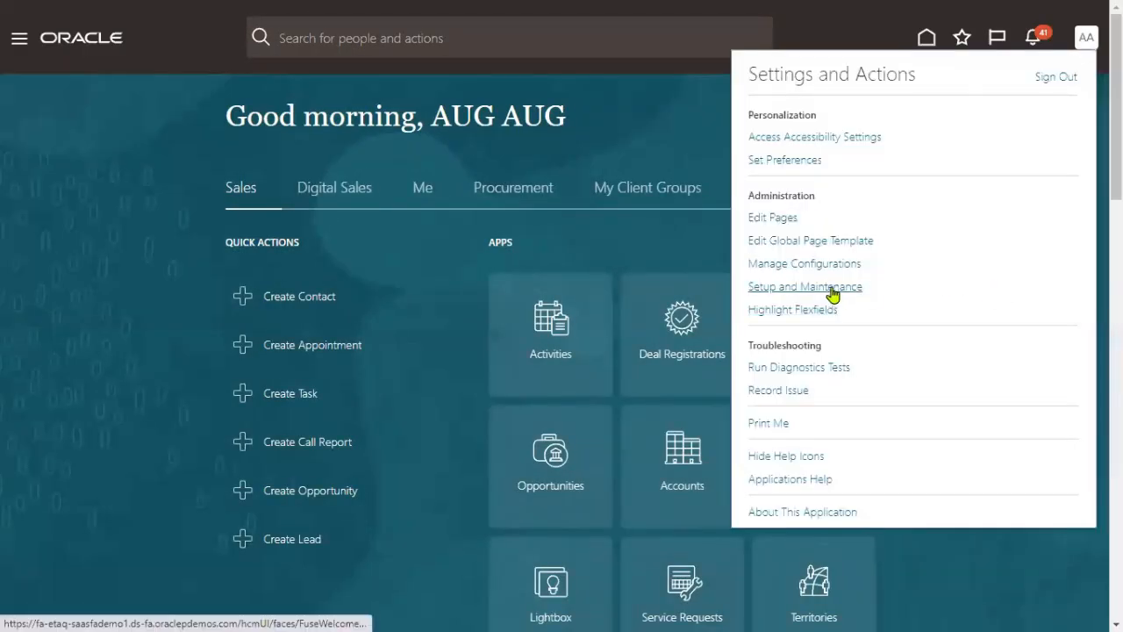
click(826, 288)
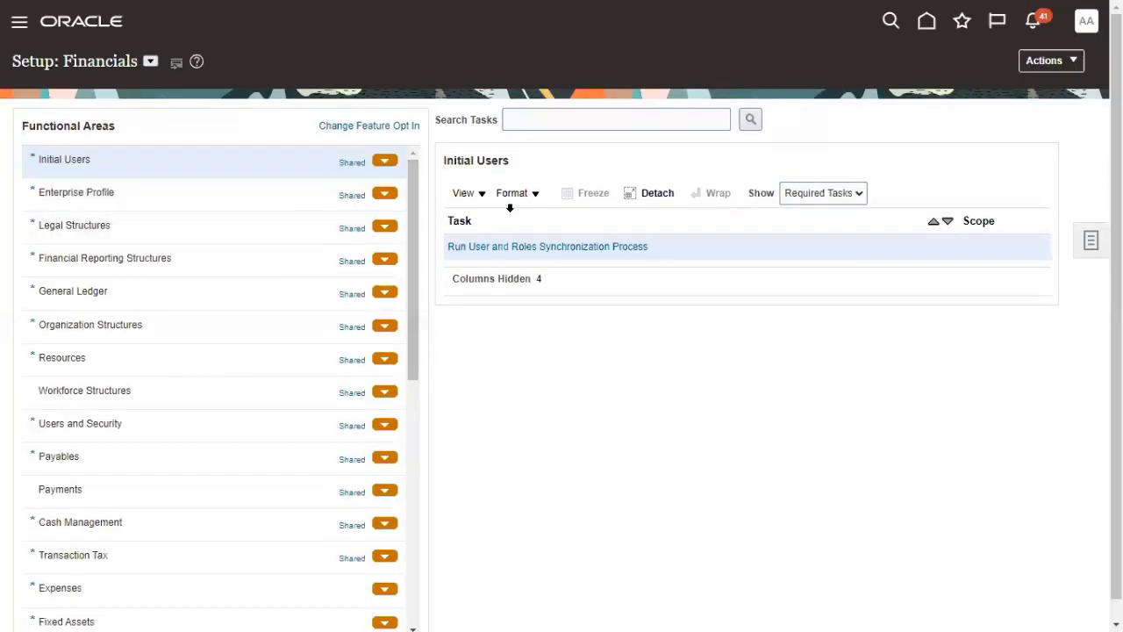
- Find and open the Manage Payment Terms setup task
click(624, 123)
text(Paym)
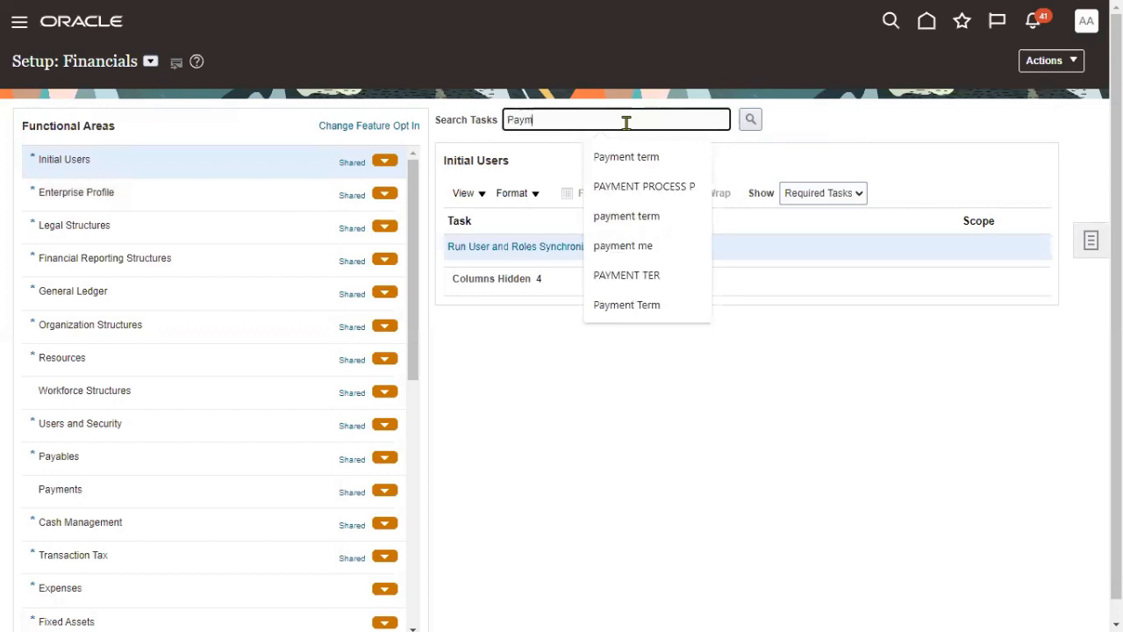
text(ent term)
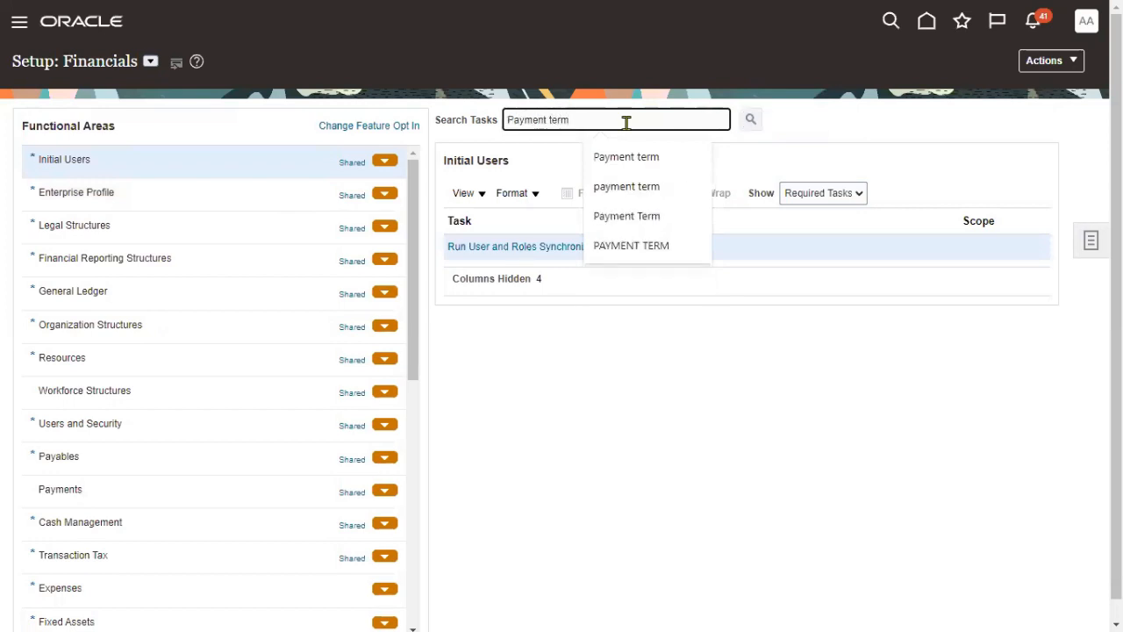
key(Return)
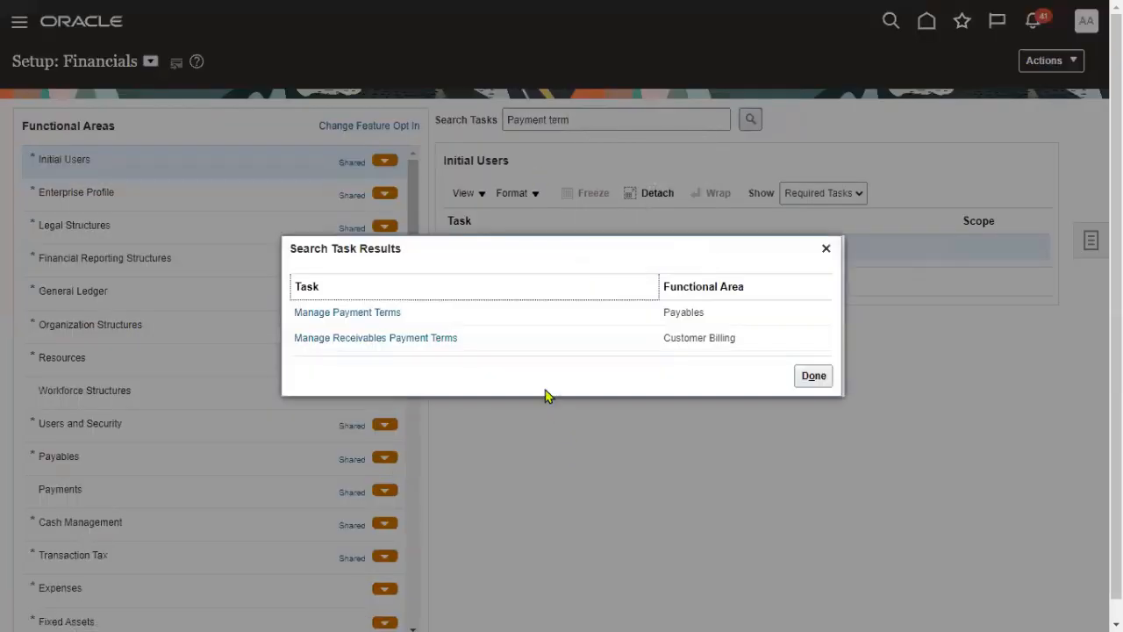
click(386, 314)
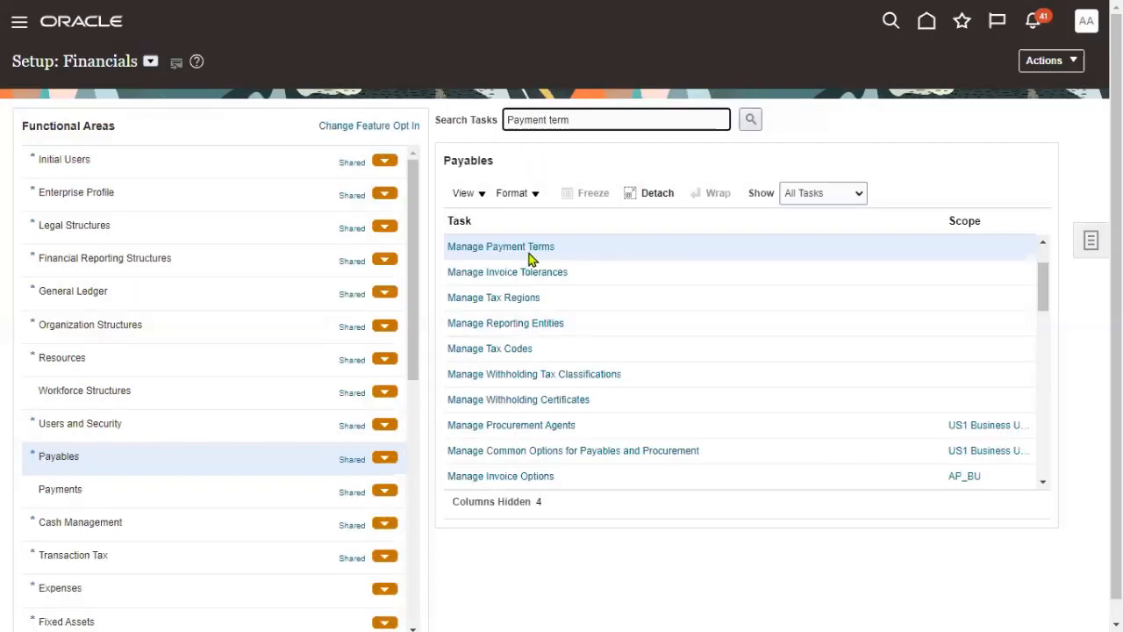
click(526, 252)
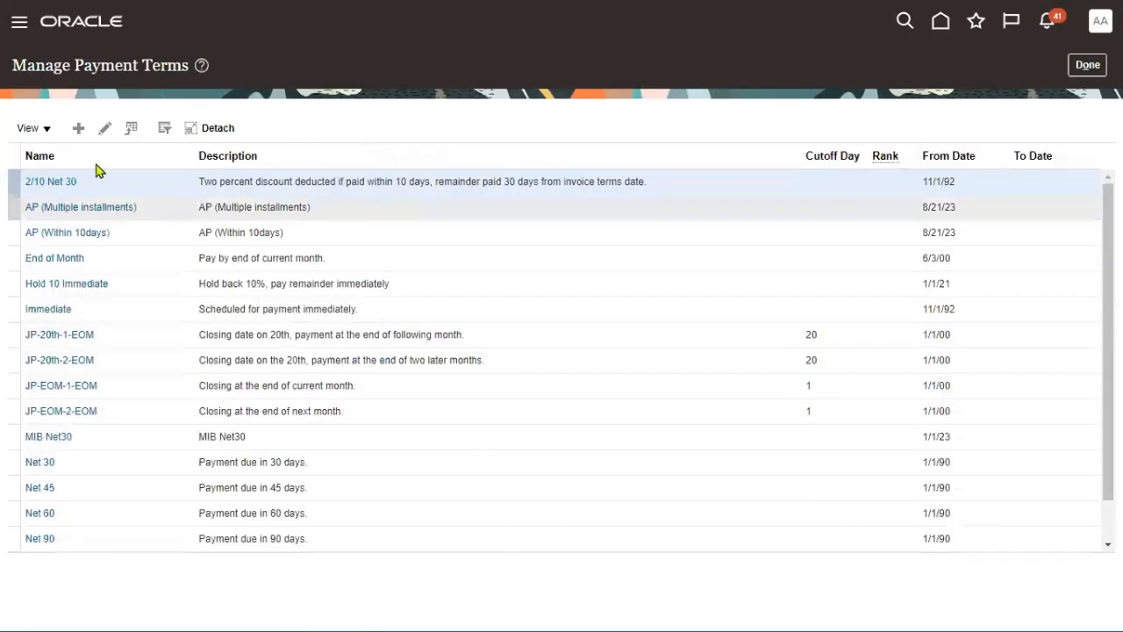
- Create TATA Payment Term, reusing its name as the description
click(77, 133)
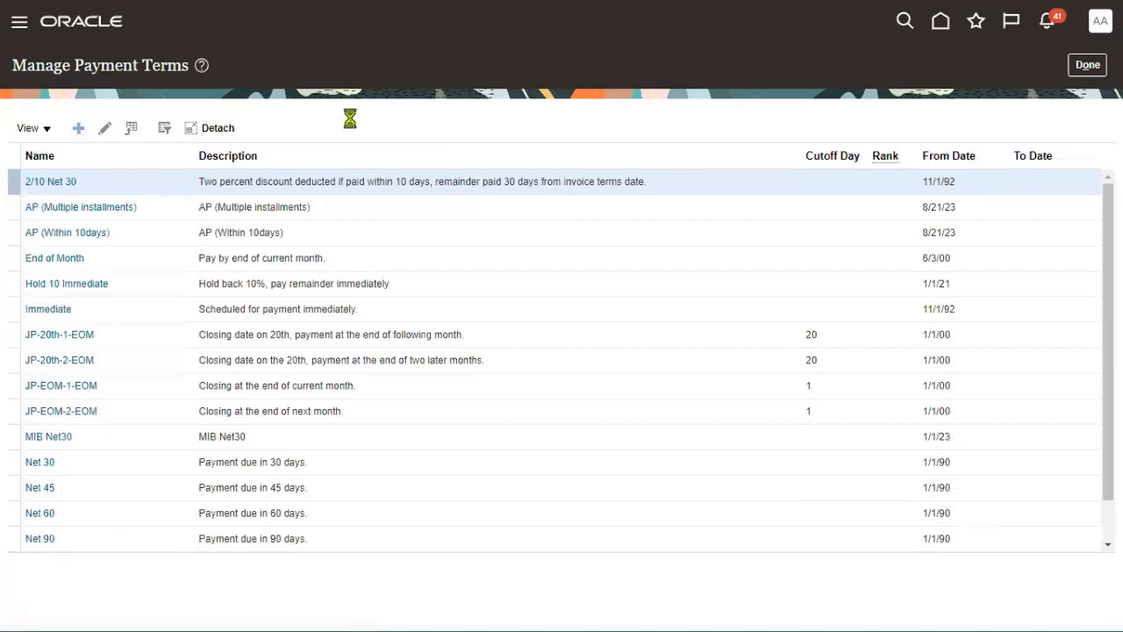
click(200, 128)
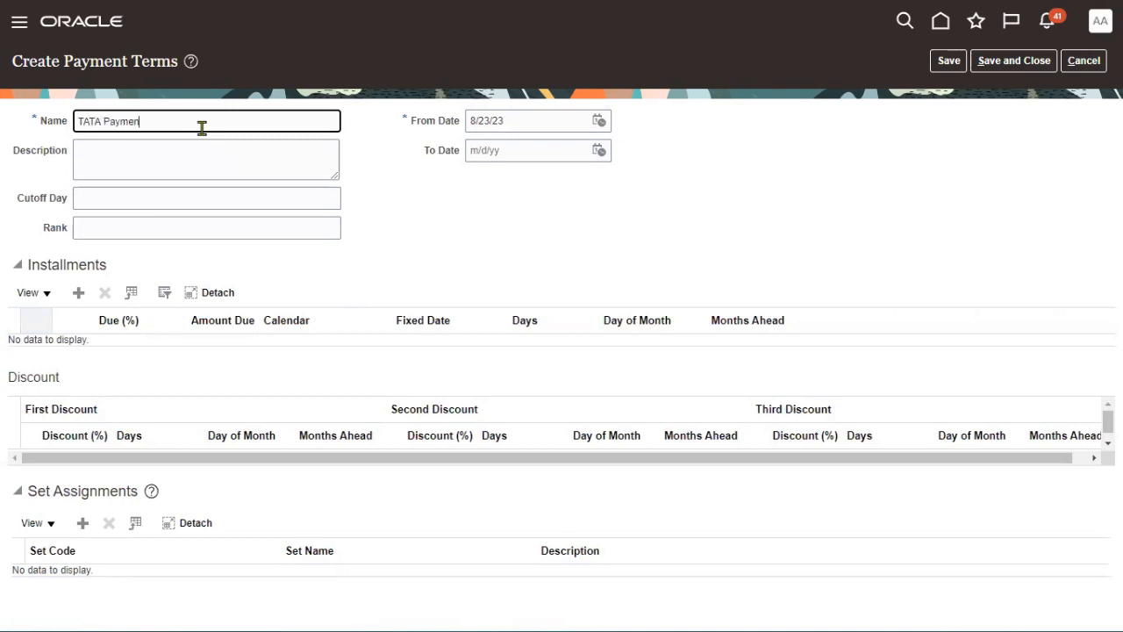
key(ctrl+a)
key(ctrl+c)
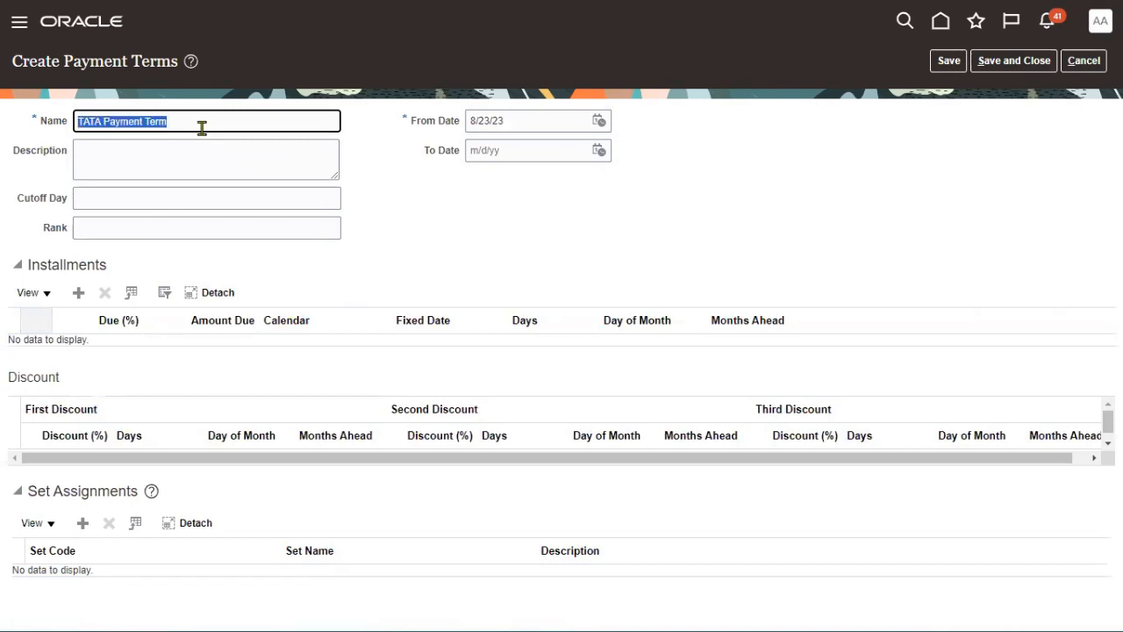
key(Tab)
key(ctrl+v)
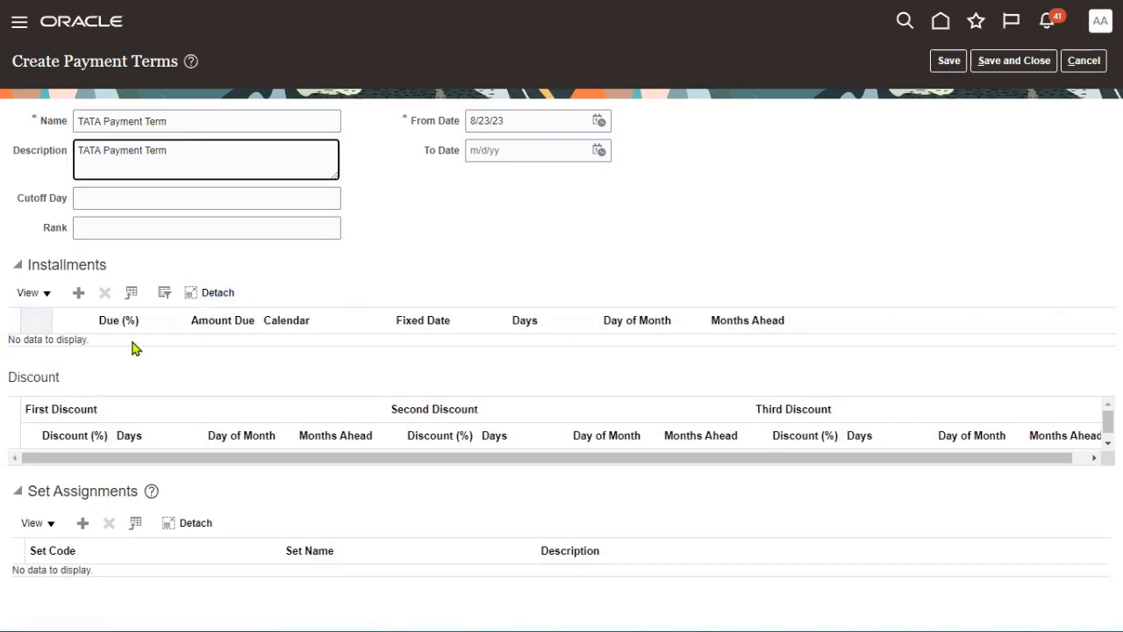
click(115, 378)
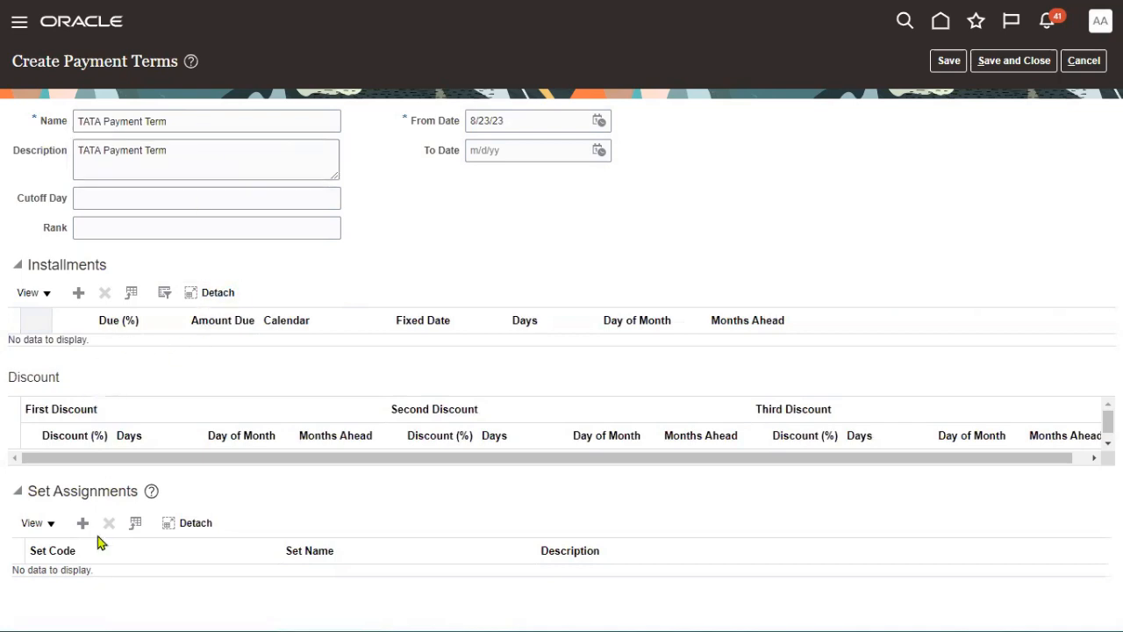
- Add an installment of 100% due in 11 days
click(77, 293)
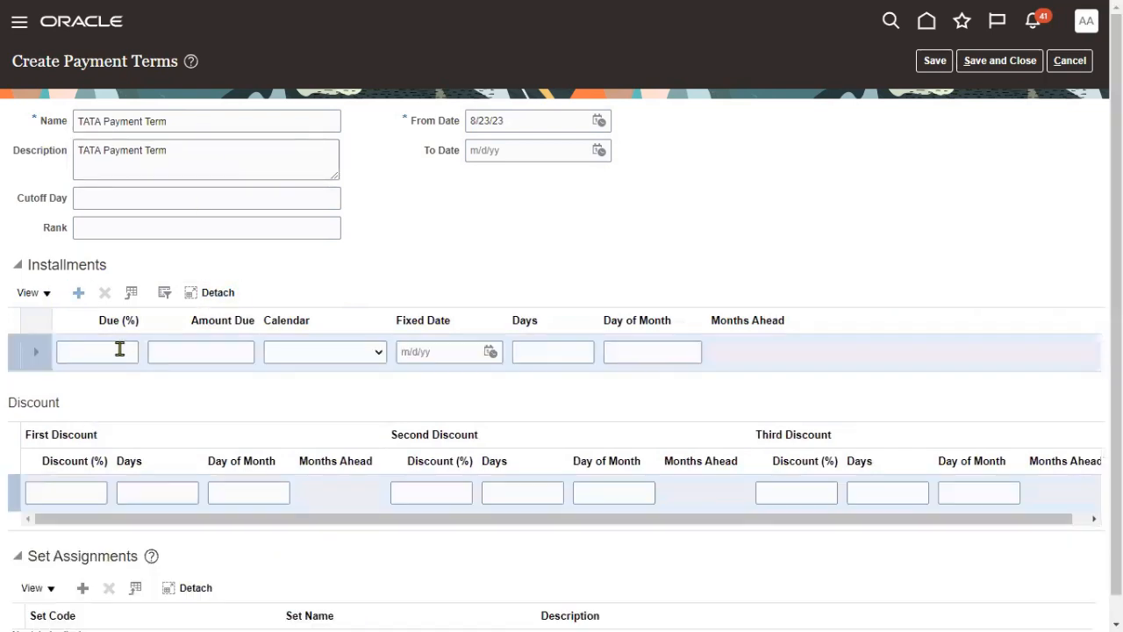
click(120, 349)
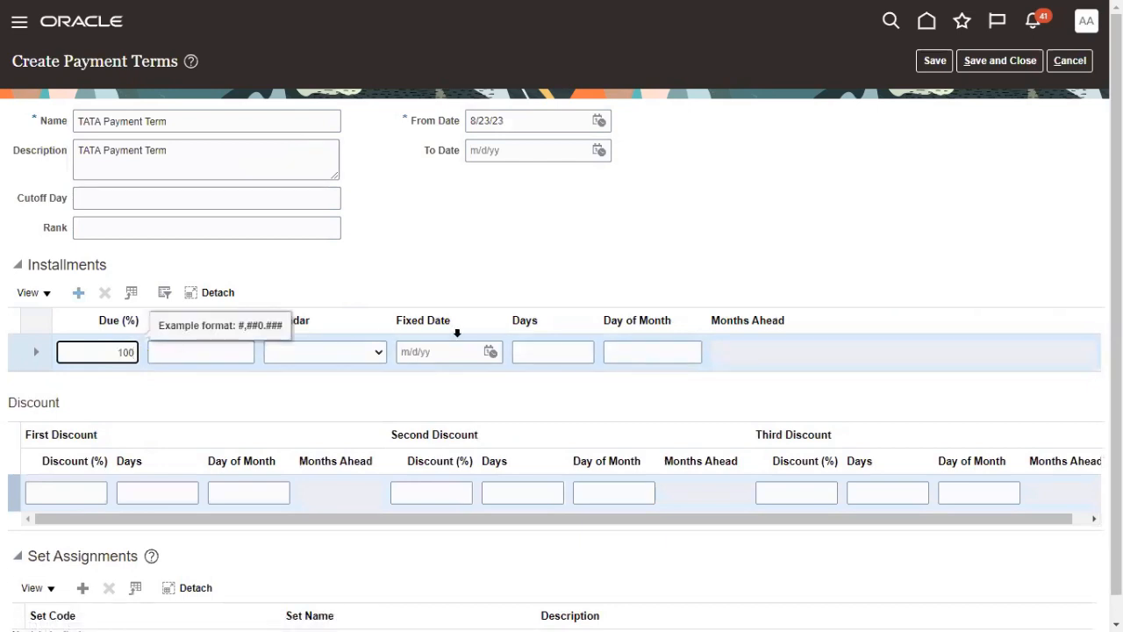
click(570, 350)
text(11)
click(700, 246)
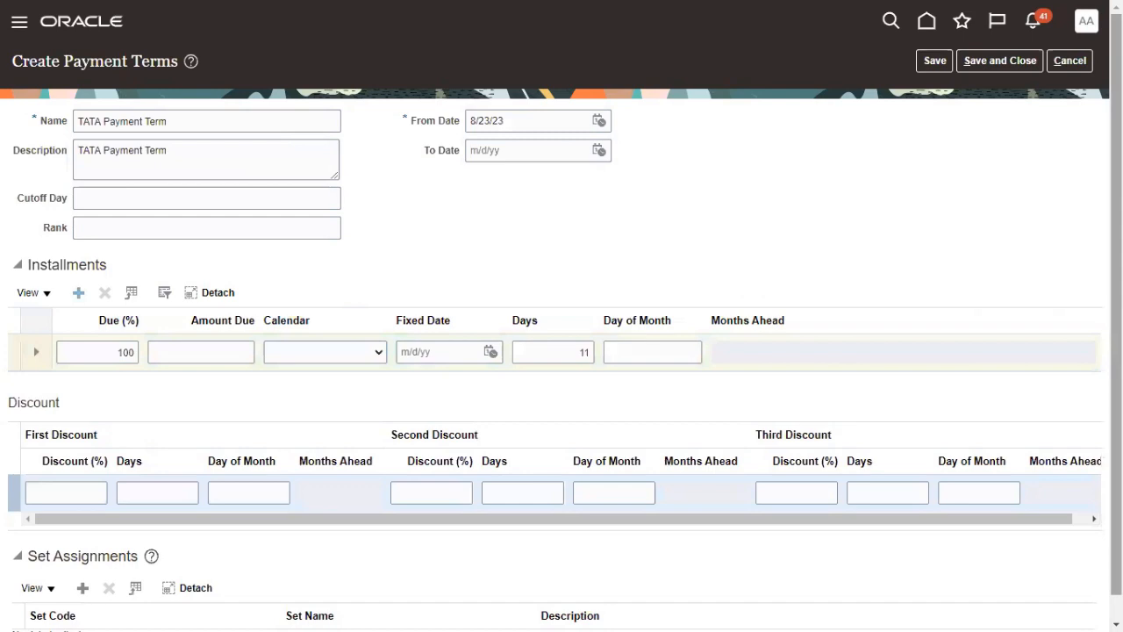
- Assign the COMMON reference data set and save and close the payment term
scroll(747, 286, down, 1)
click(83, 563)
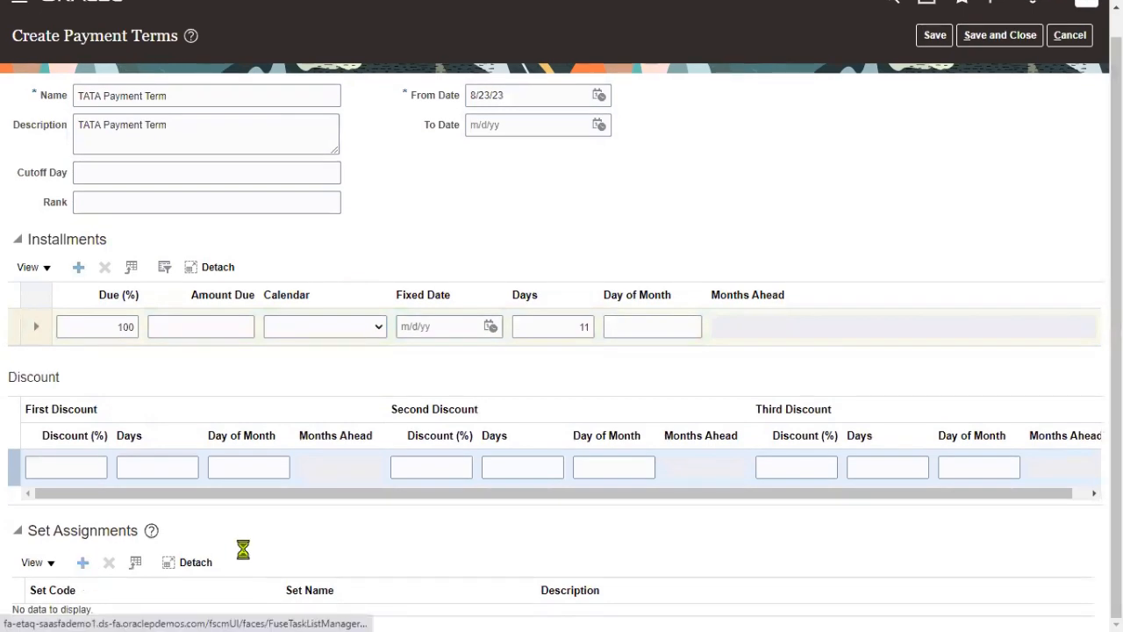
click(211, 614)
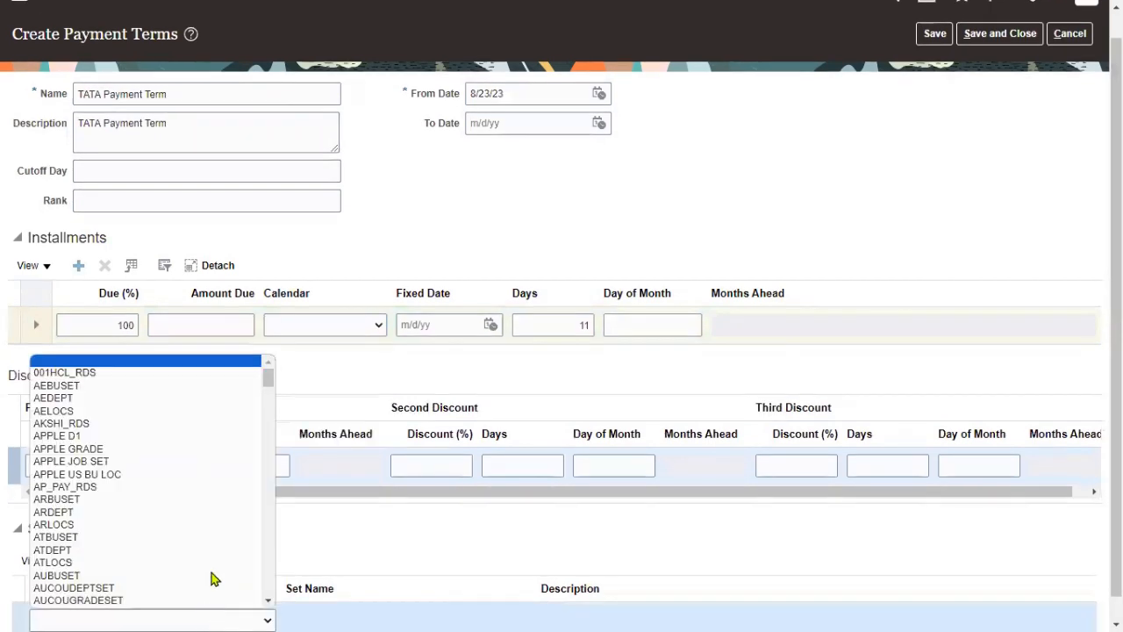
drag(268, 387, 272, 442)
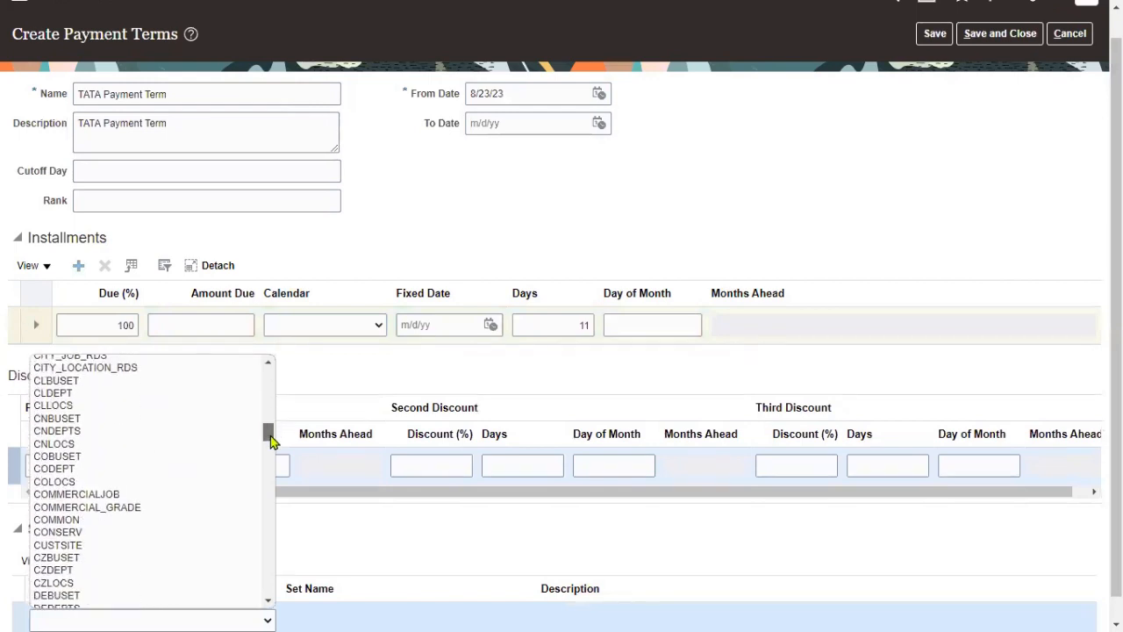
click(173, 520)
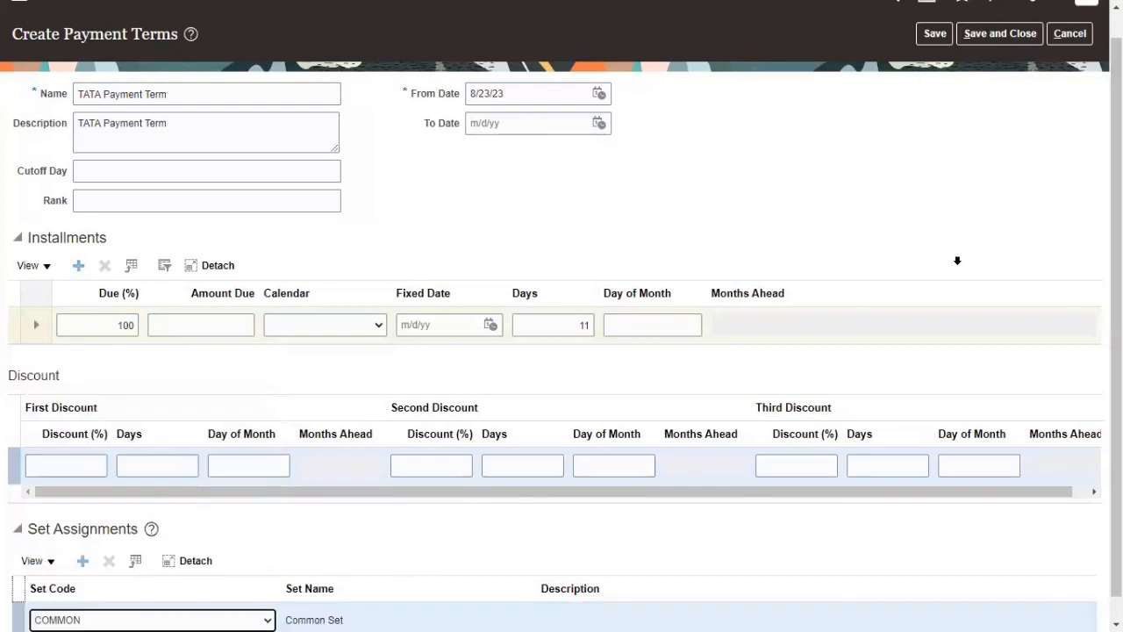
click(936, 35)
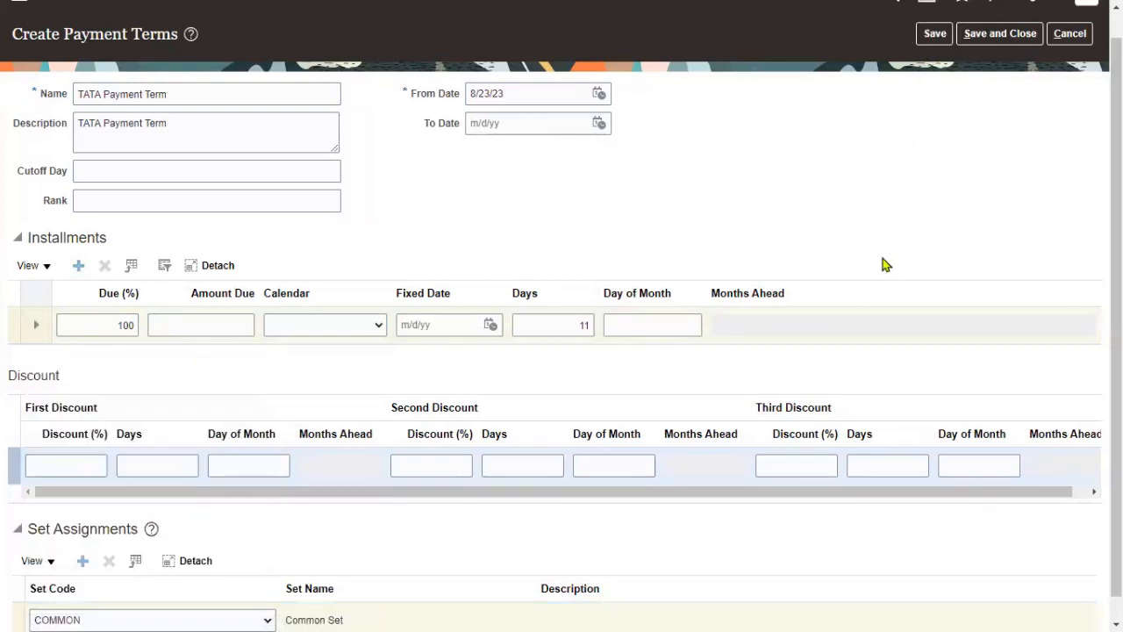
click(978, 33)
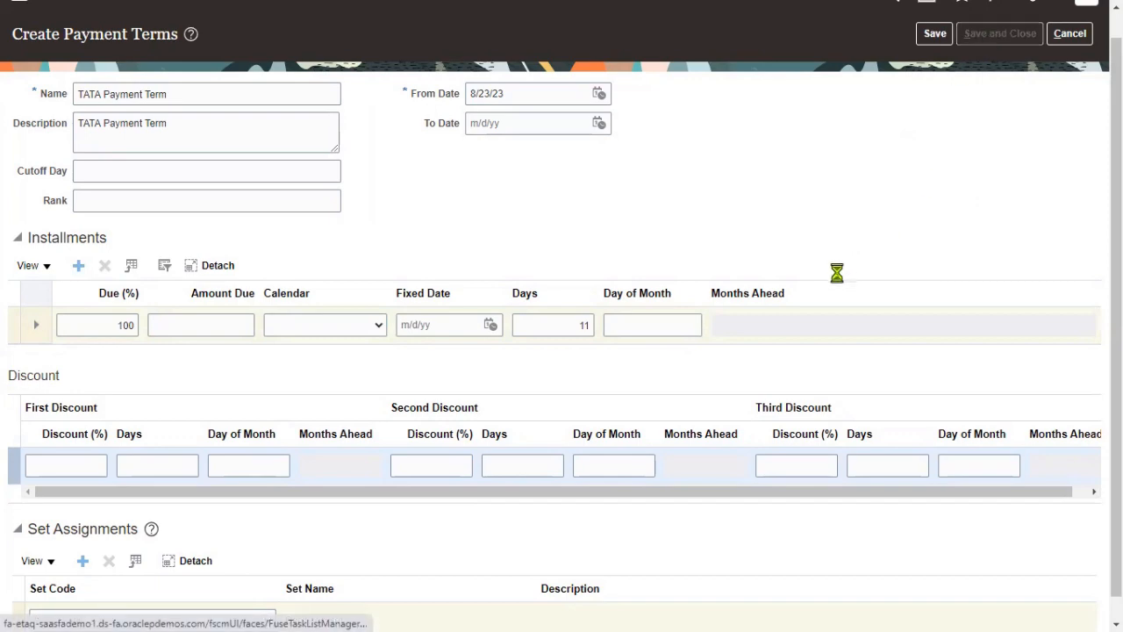
click(1087, 65)
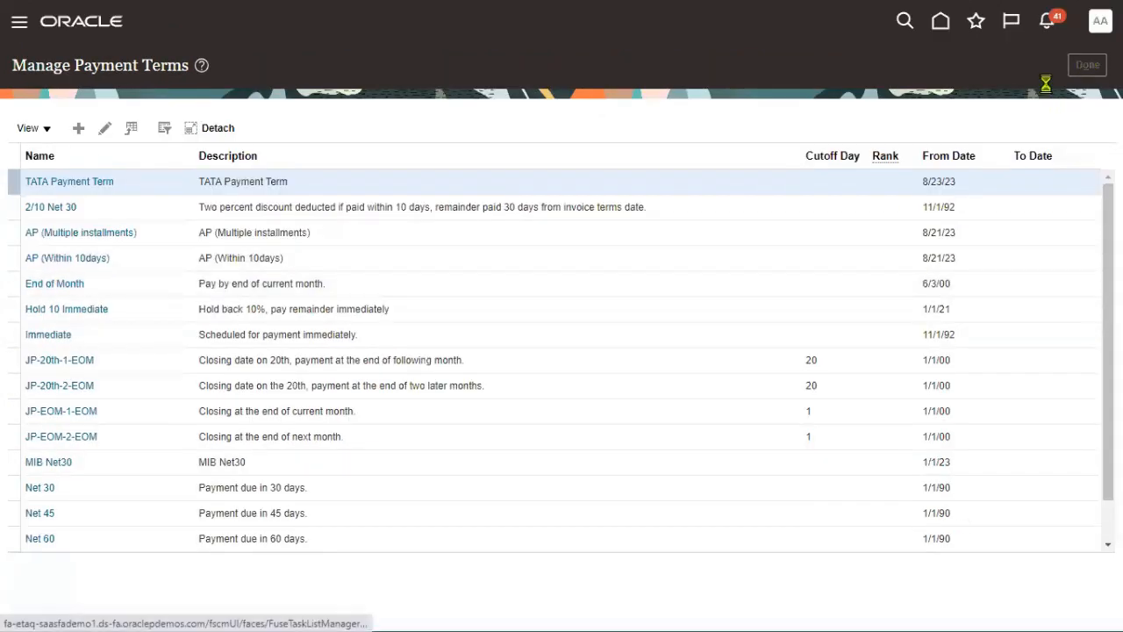
- Sign out the setup user and sign in with the new AP user's ID and password
click(1085, 23)
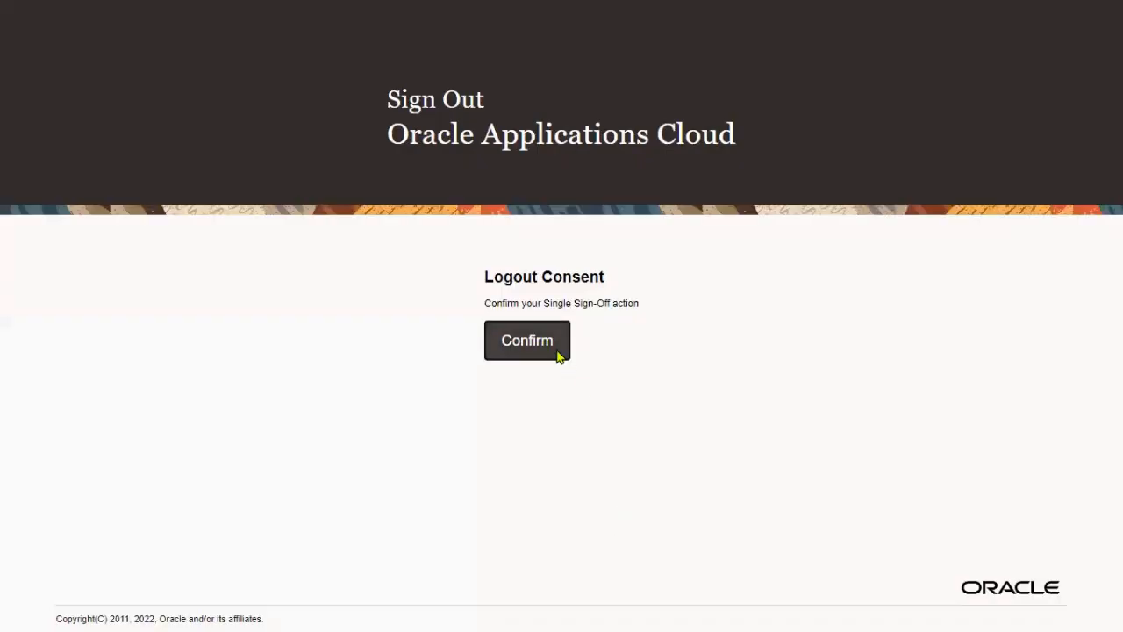
click(558, 355)
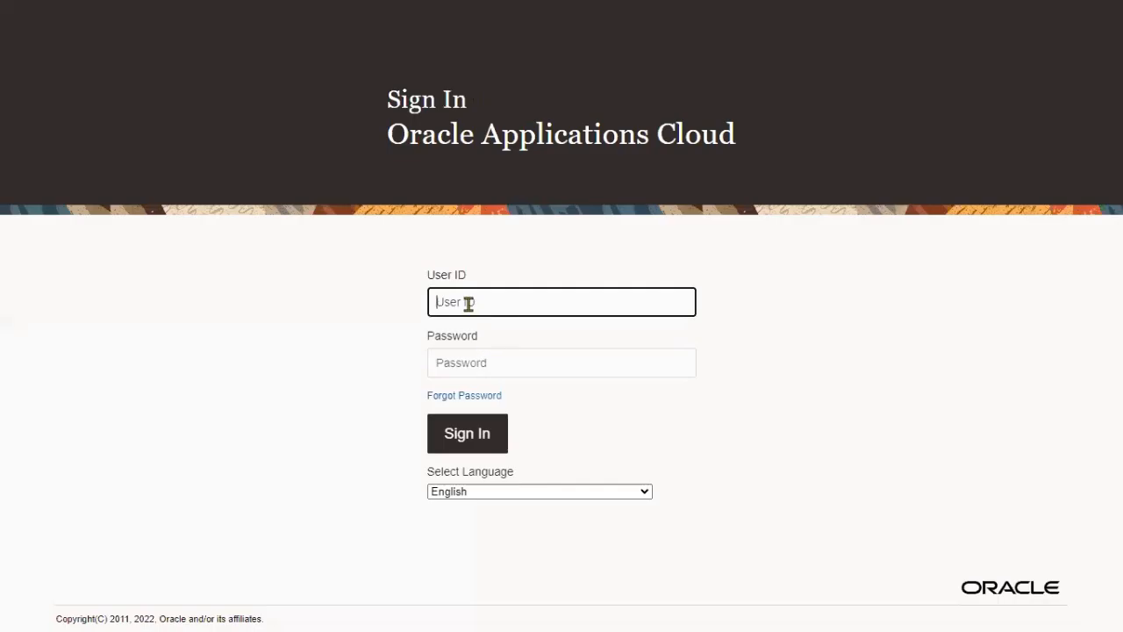
key(Tab)
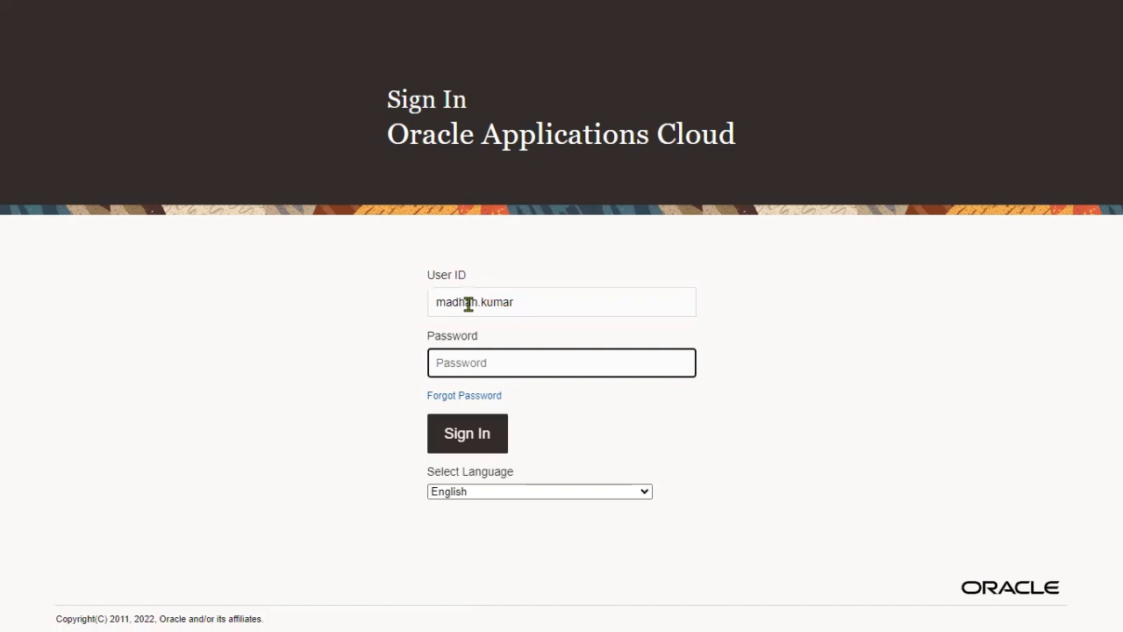
text(*)
click(497, 433)
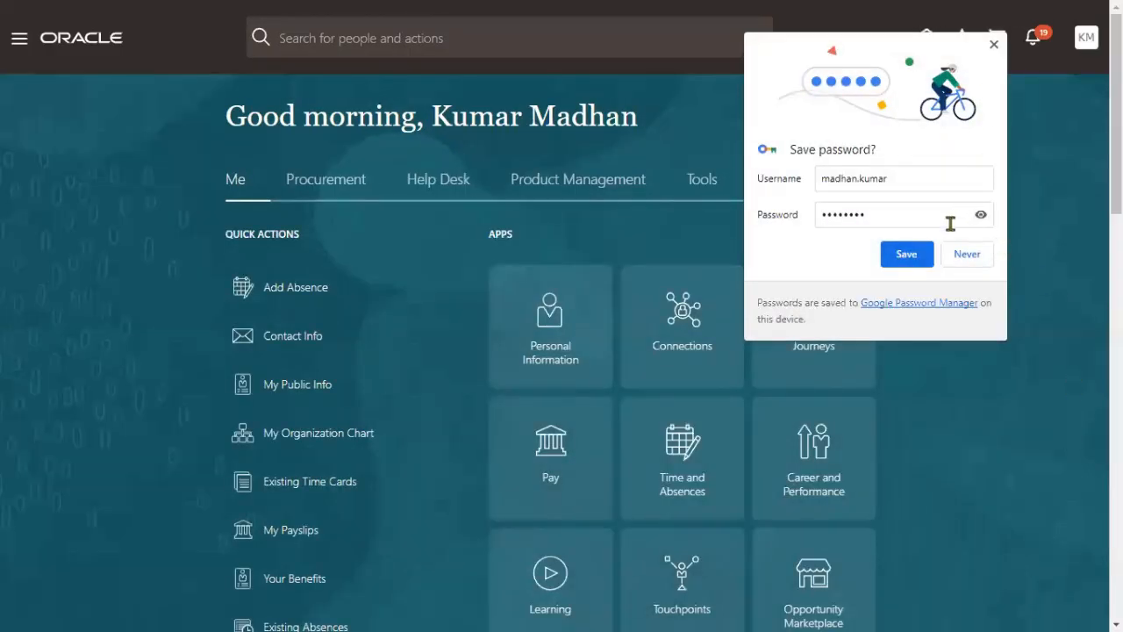
- Go to the Manage Suppliers task in the Procurement Suppliers work area
click(962, 260)
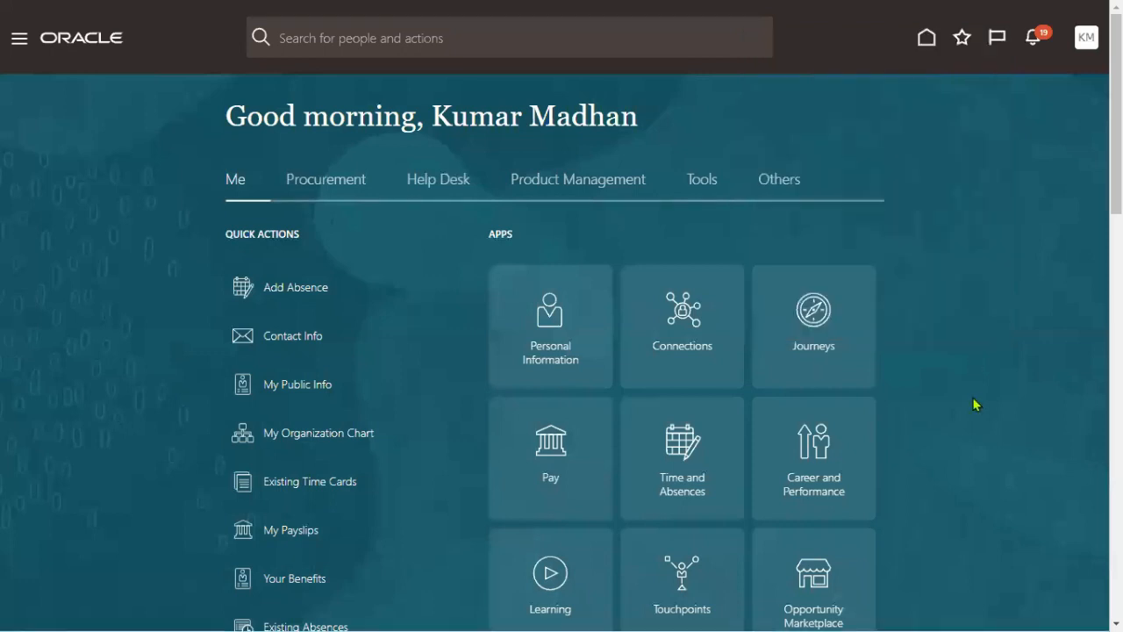
click(334, 185)
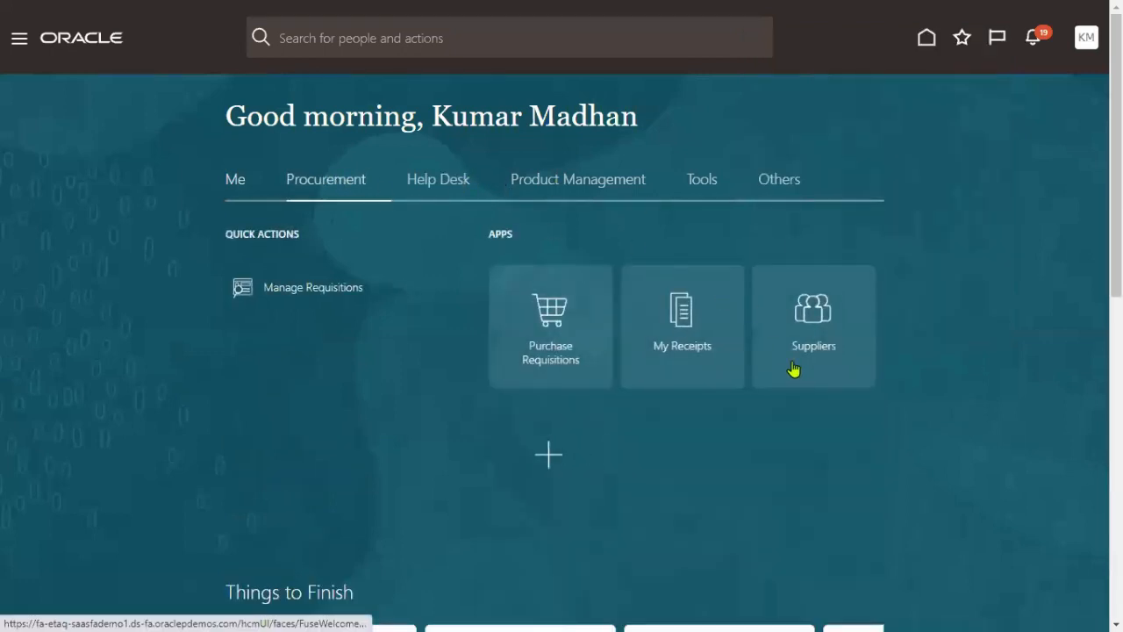
click(805, 330)
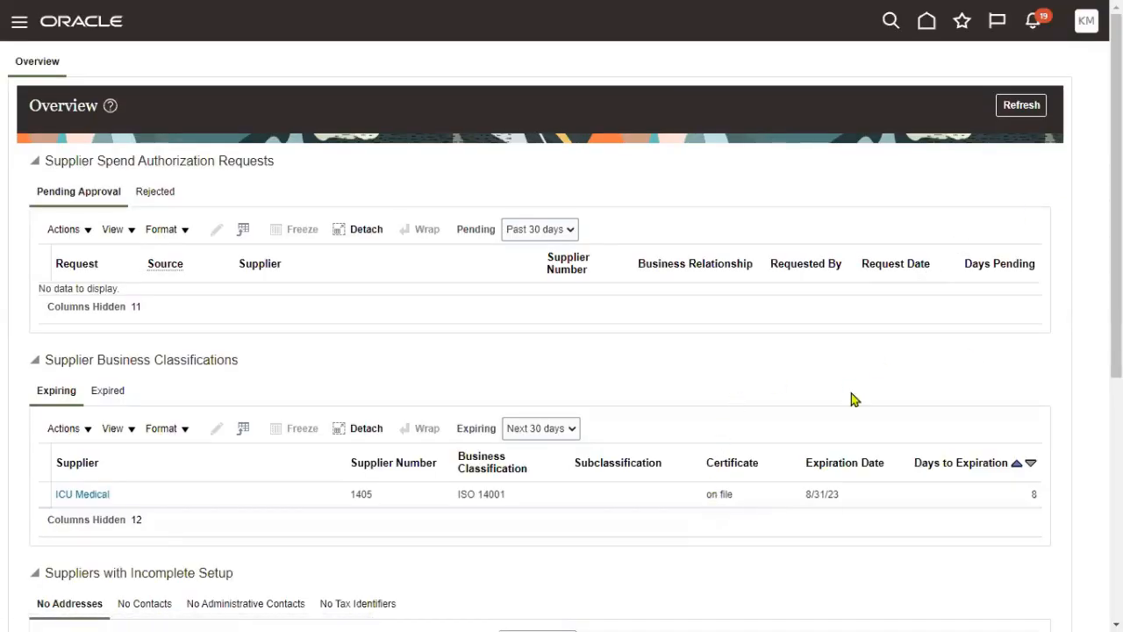
click(1031, 68)
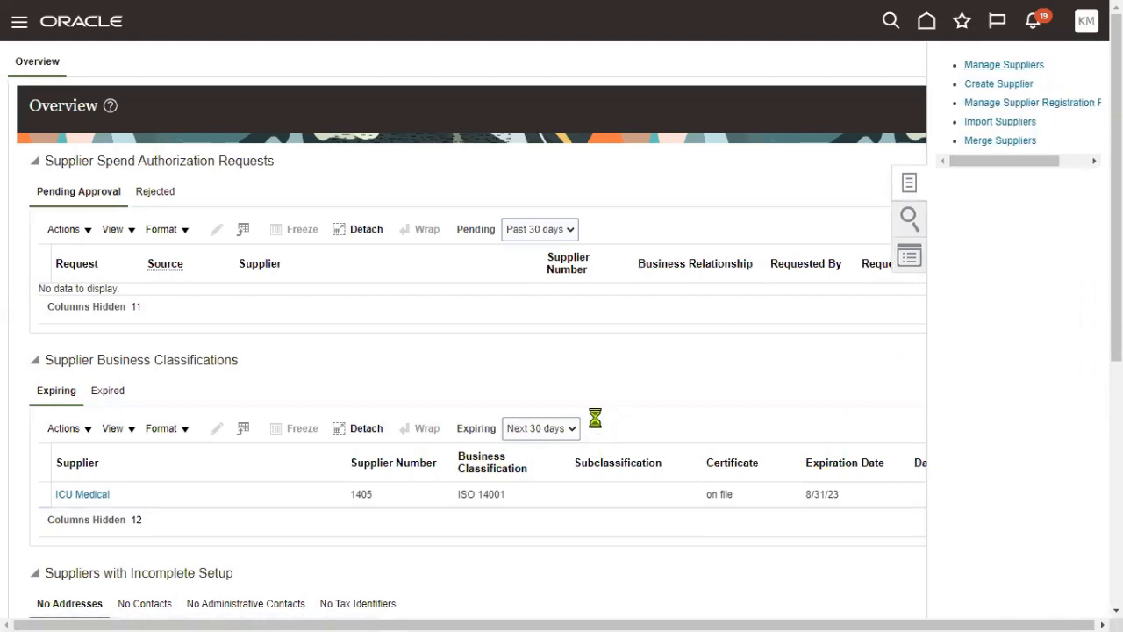
- Search suppliers for 'TATA' and open TATA Supplier for editing
click(406, 217)
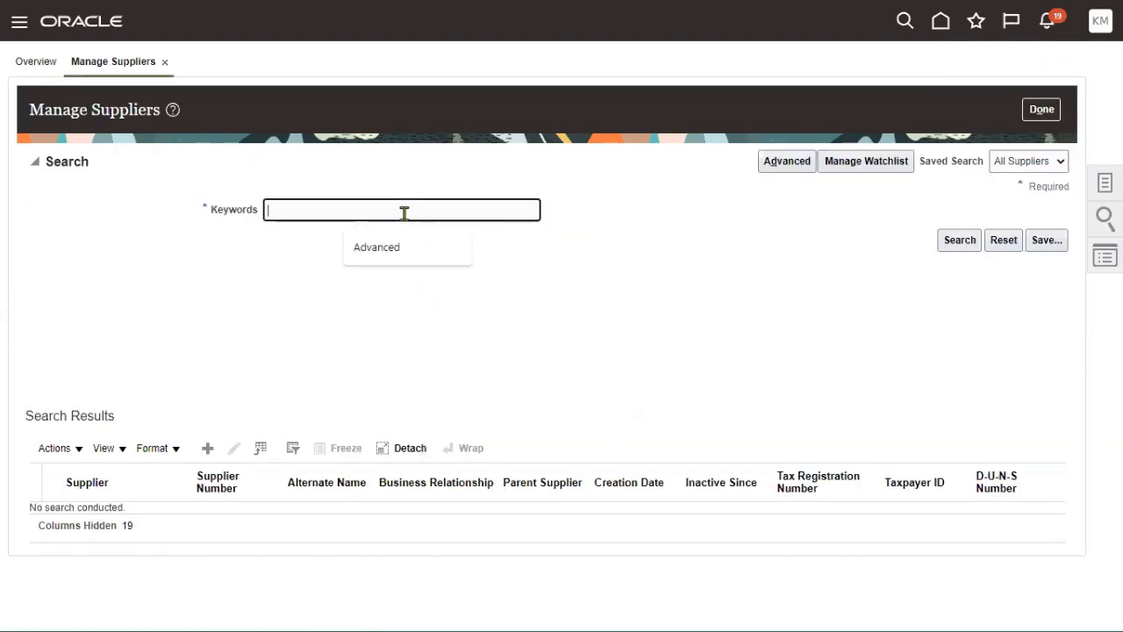
text(TATA)
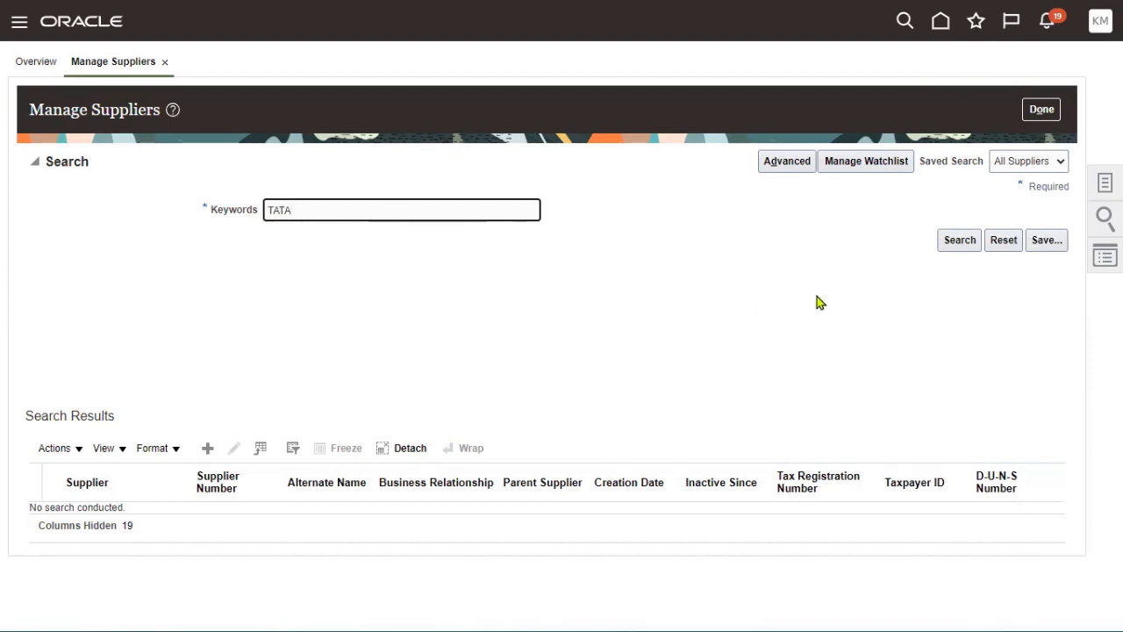
click(955, 244)
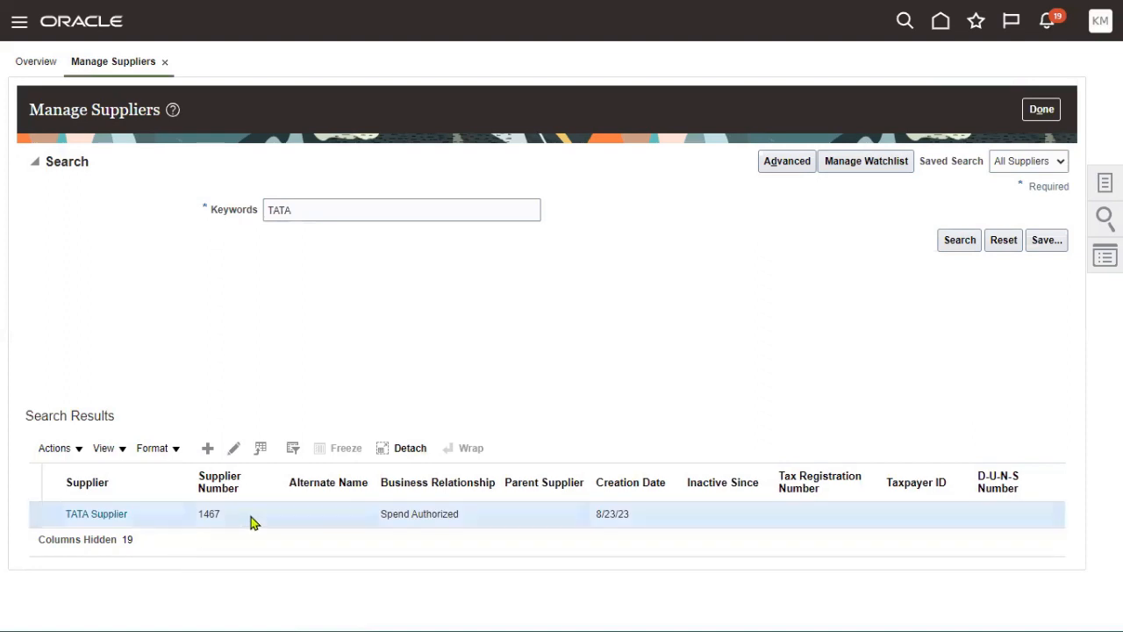
click(235, 449)
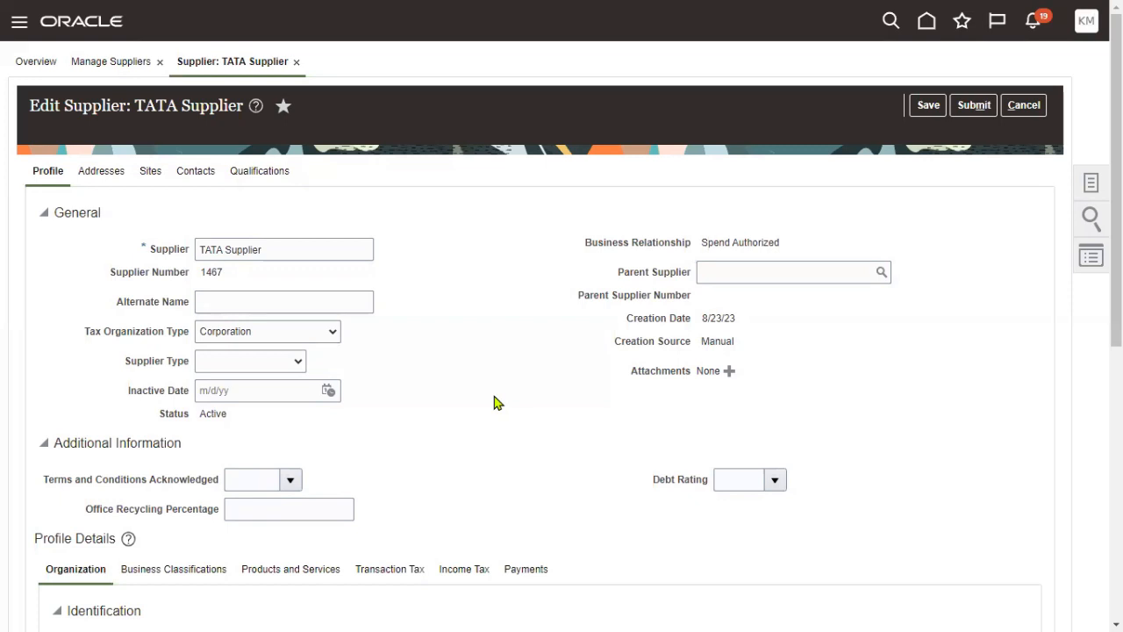
- Open the supplier's sites and check the TATA NY Site address details
click(147, 178)
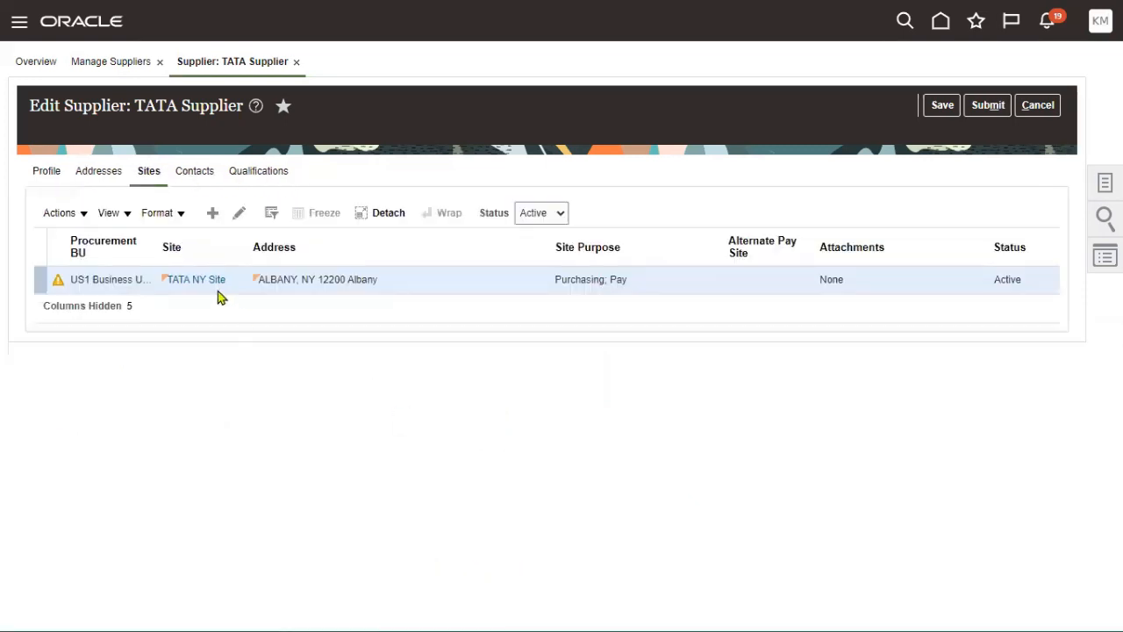
click(239, 215)
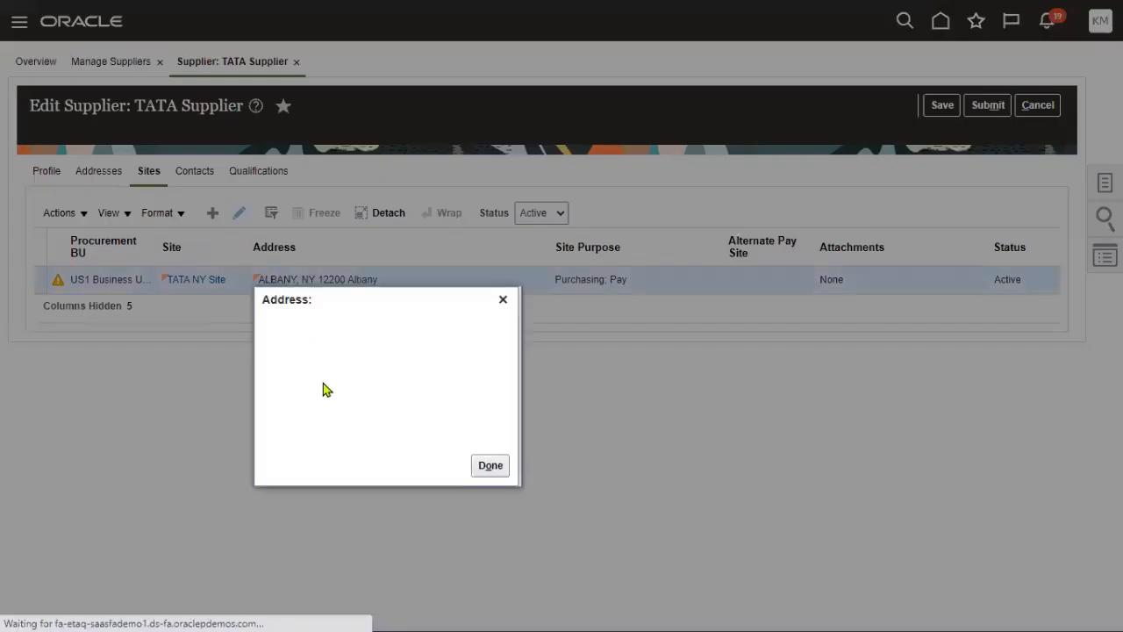
click(496, 467)
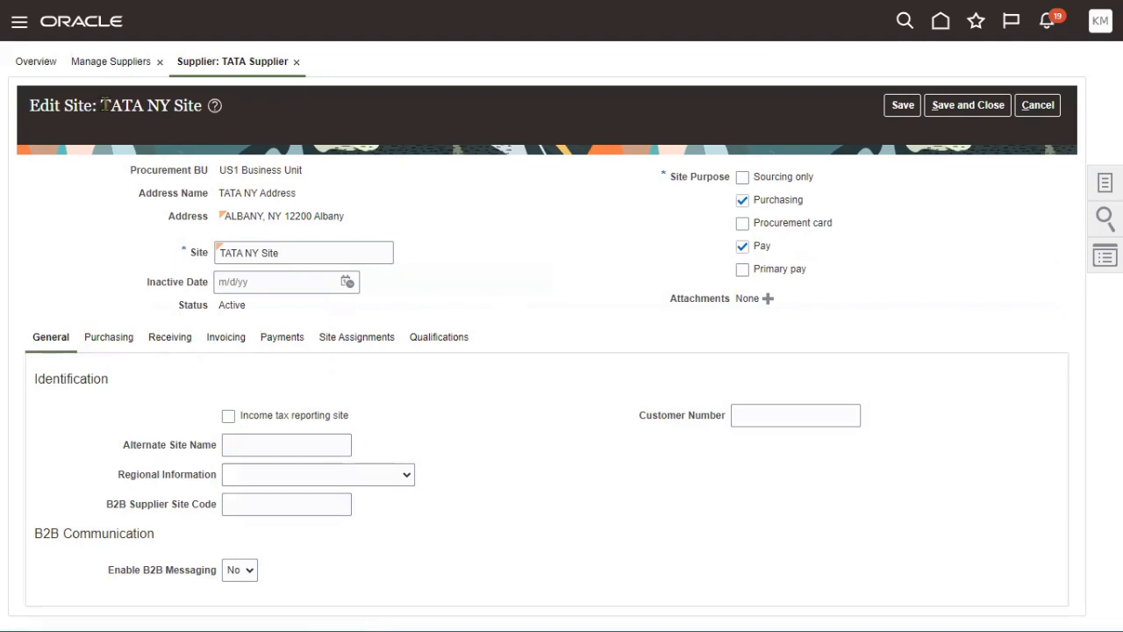
drag(103, 105, 175, 106)
- Review TATA NY Site's Invoicing settings and open the Payment Terms search dialog
click(220, 348)
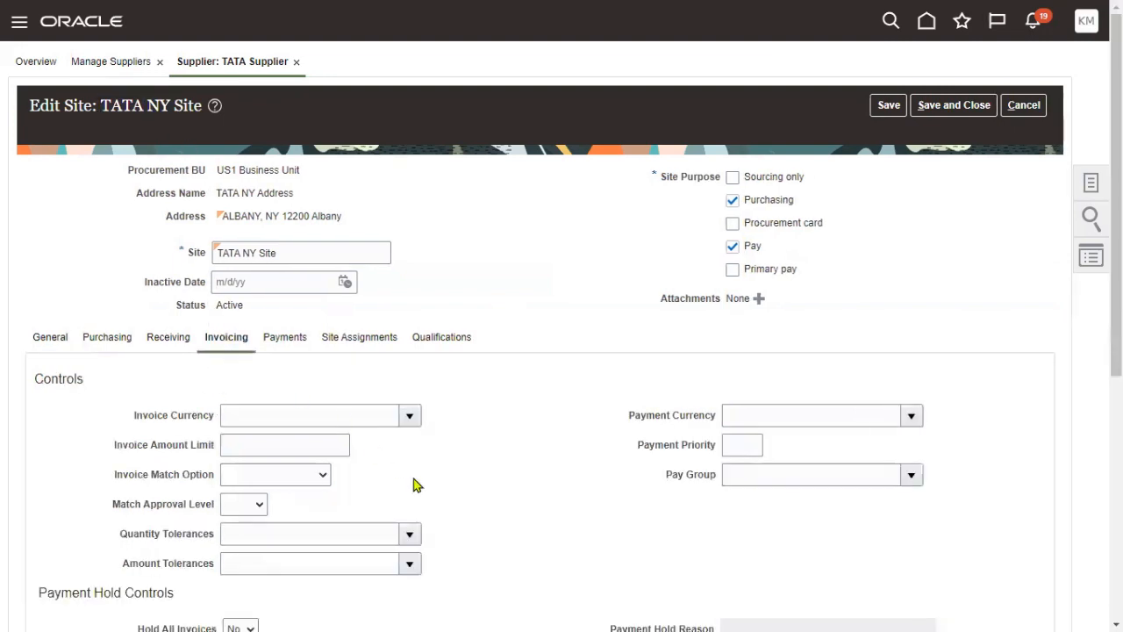
scroll(659, 531, down, 3)
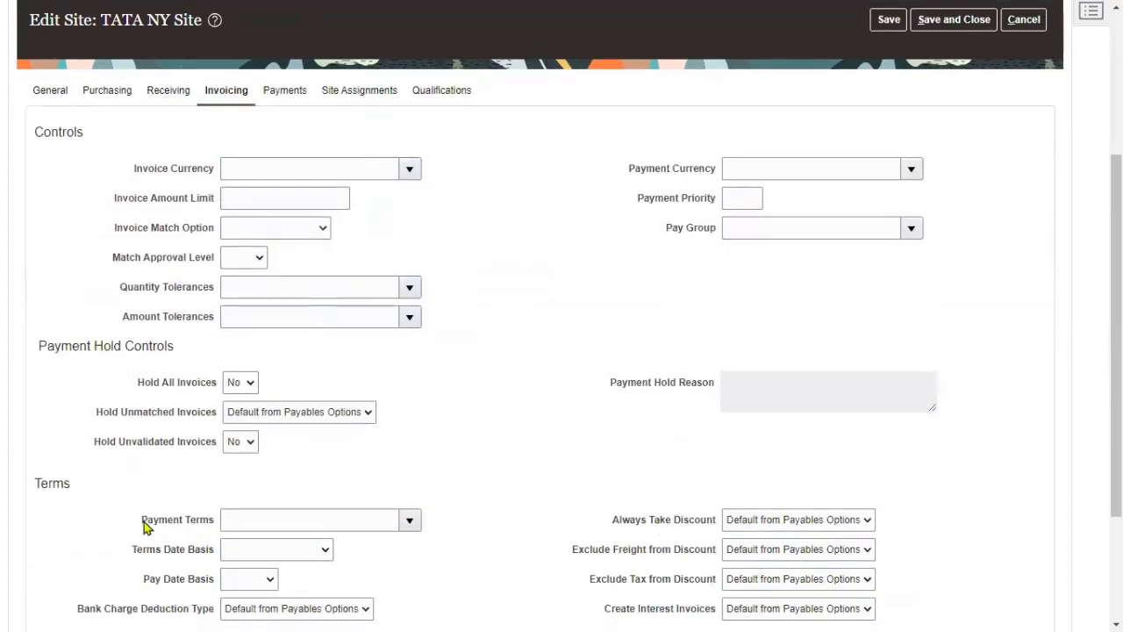
drag(145, 521, 211, 527)
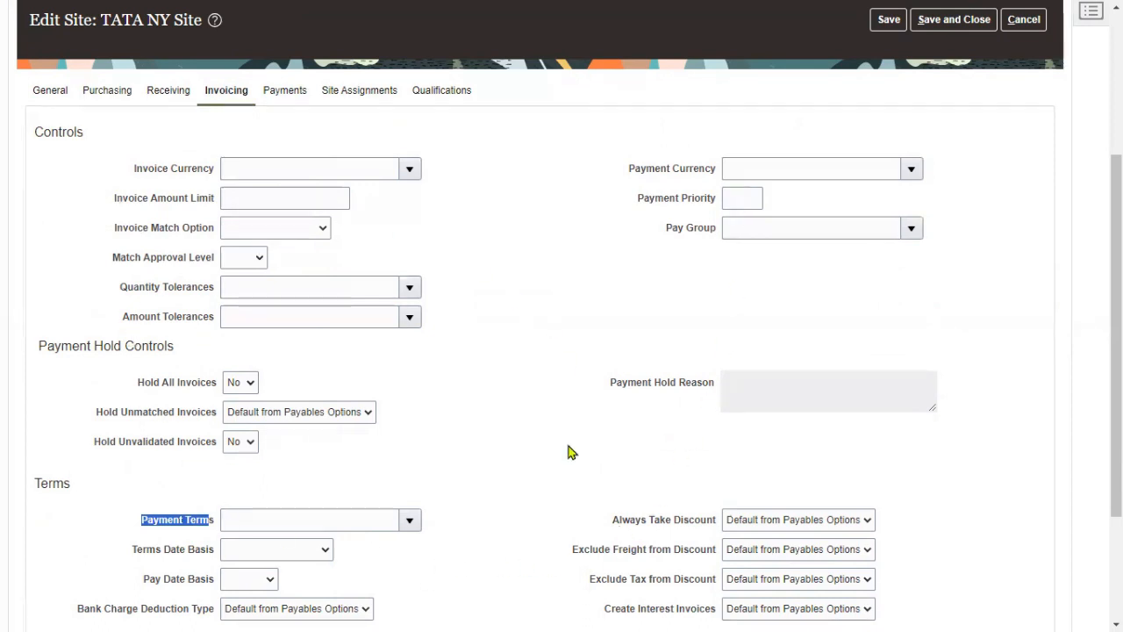
drag(134, 169, 209, 179)
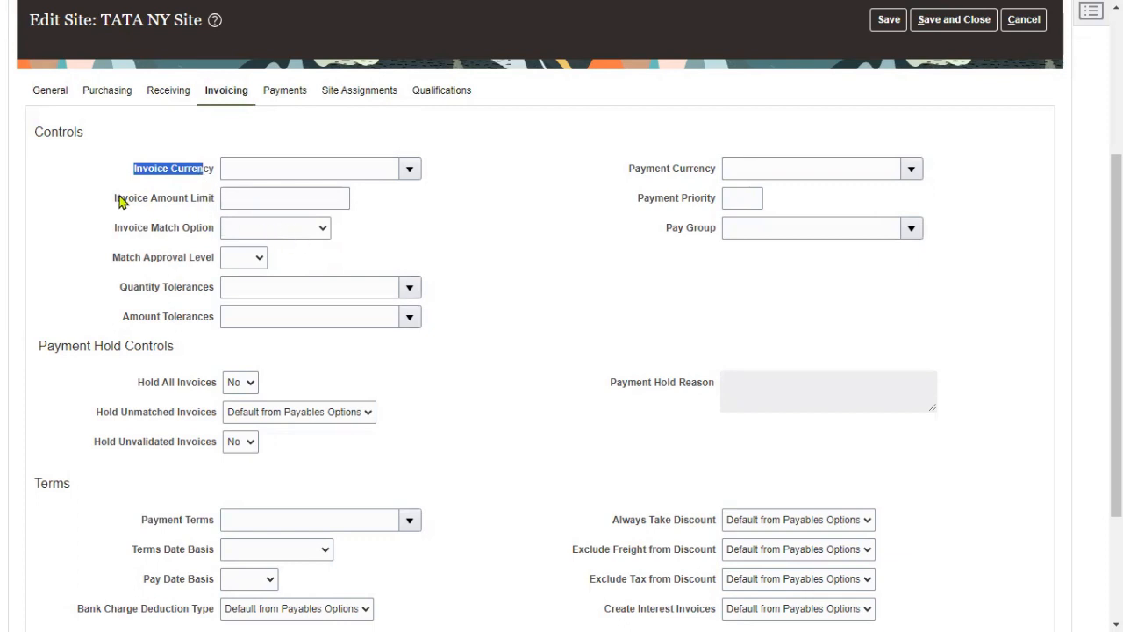
drag(112, 200, 210, 207)
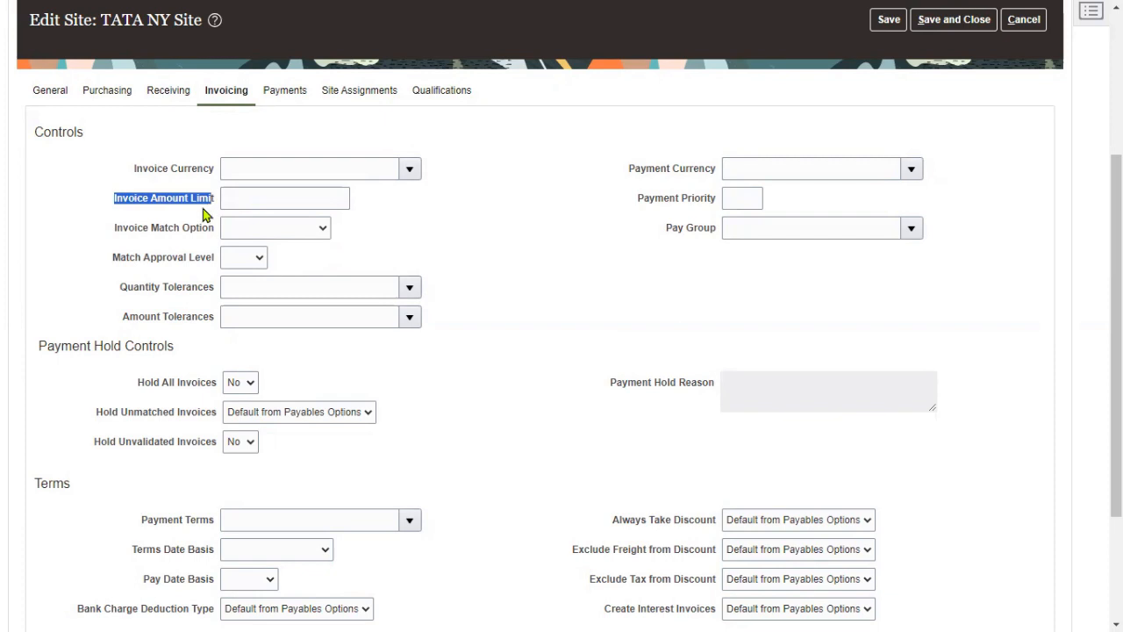
click(409, 519)
click(242, 494)
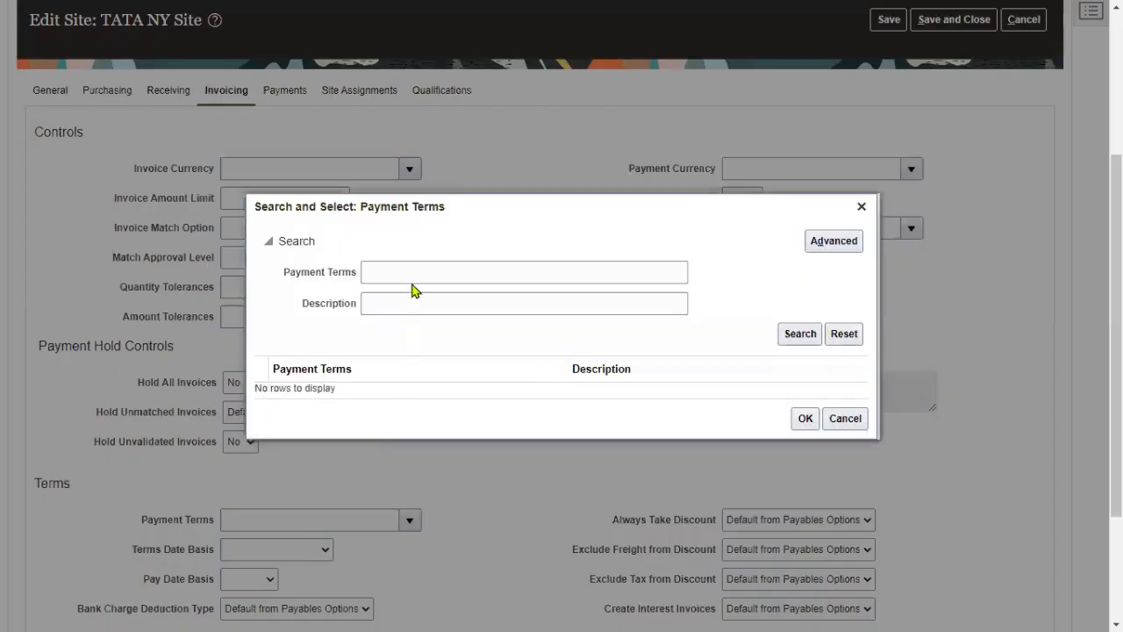
- Choose TATA Payment Term from a 'TATA' search and save the NY site
click(414, 267)
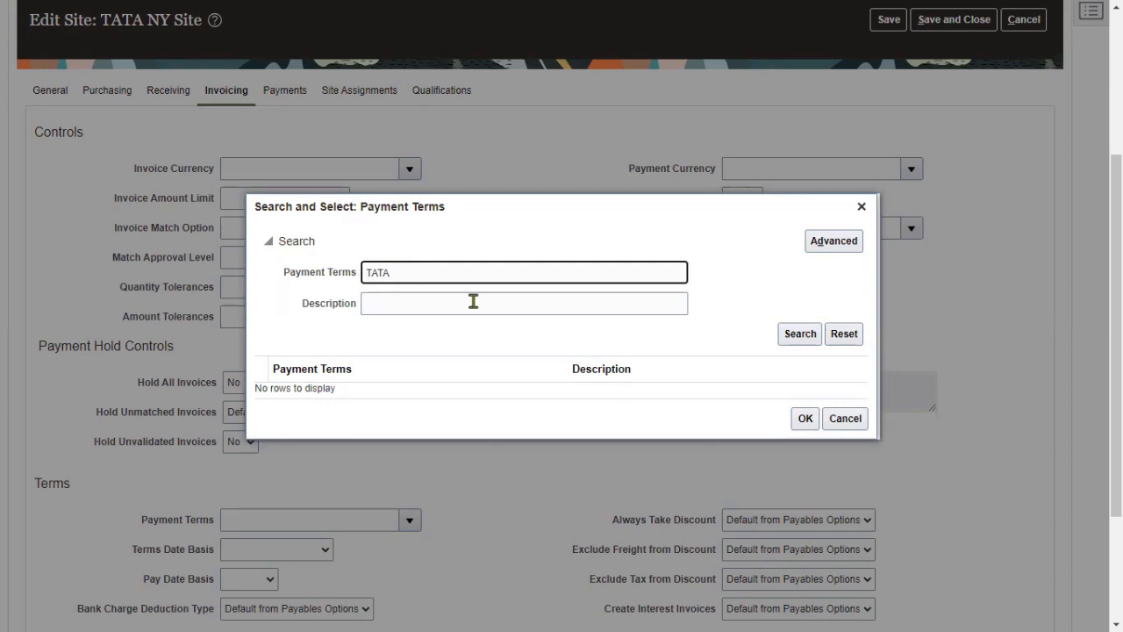
click(789, 341)
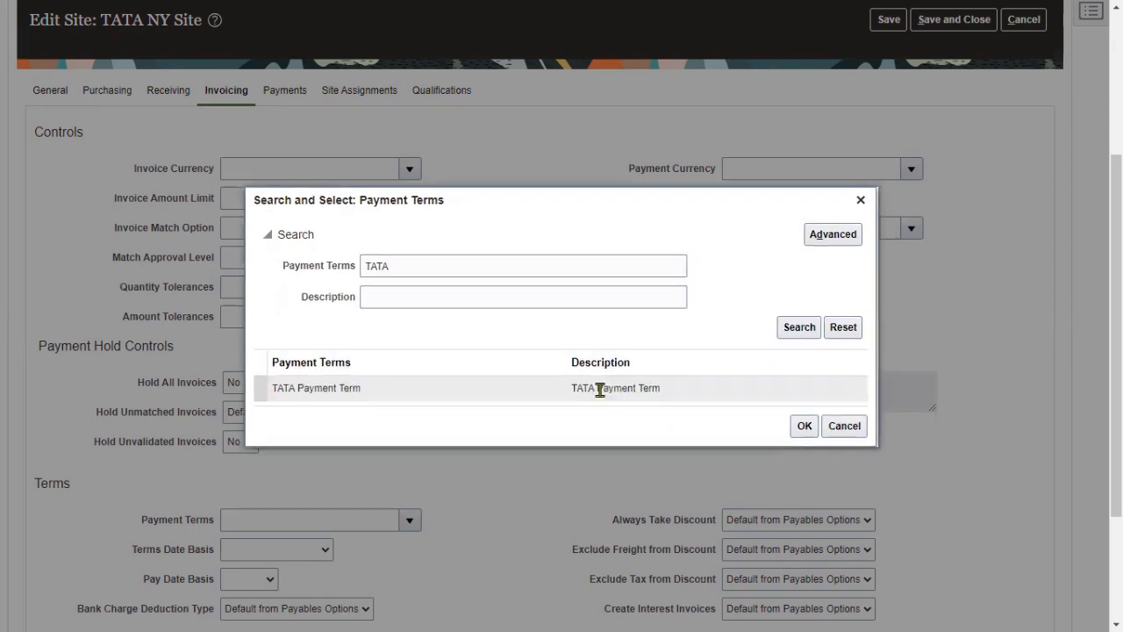
click(602, 399)
click(803, 425)
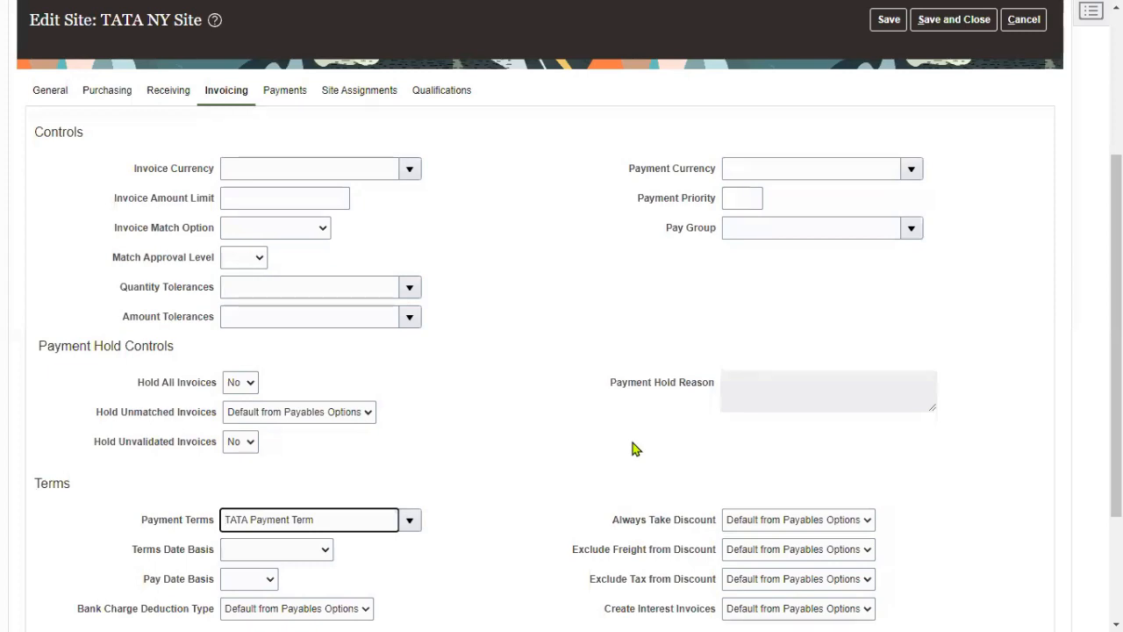
scroll(658, 406, up, 5)
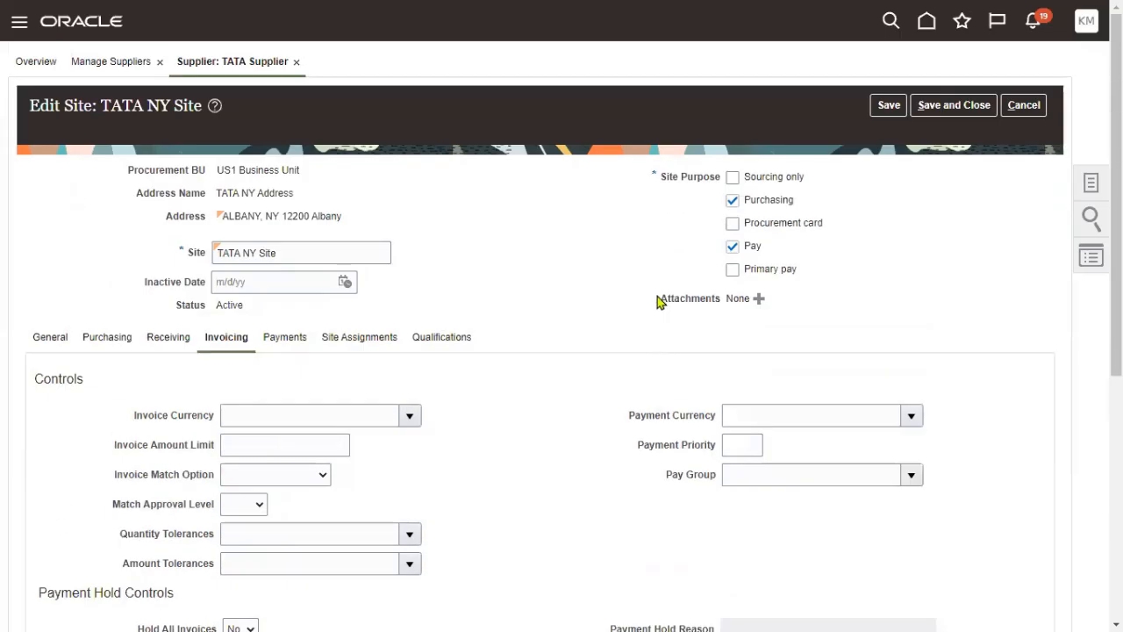
click(889, 105)
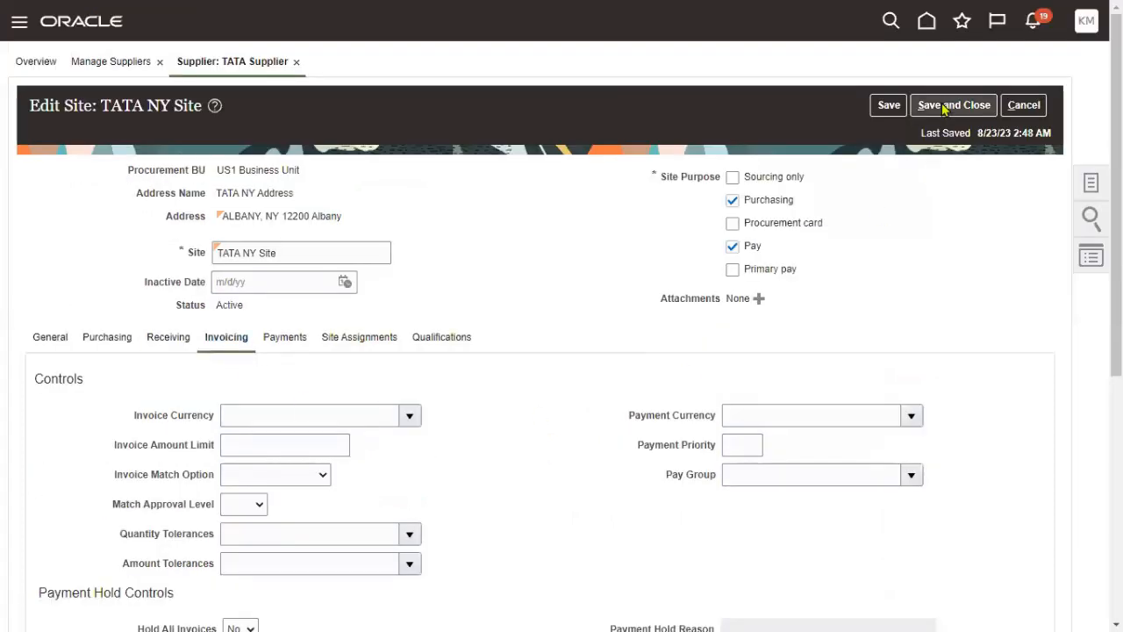
click(953, 105)
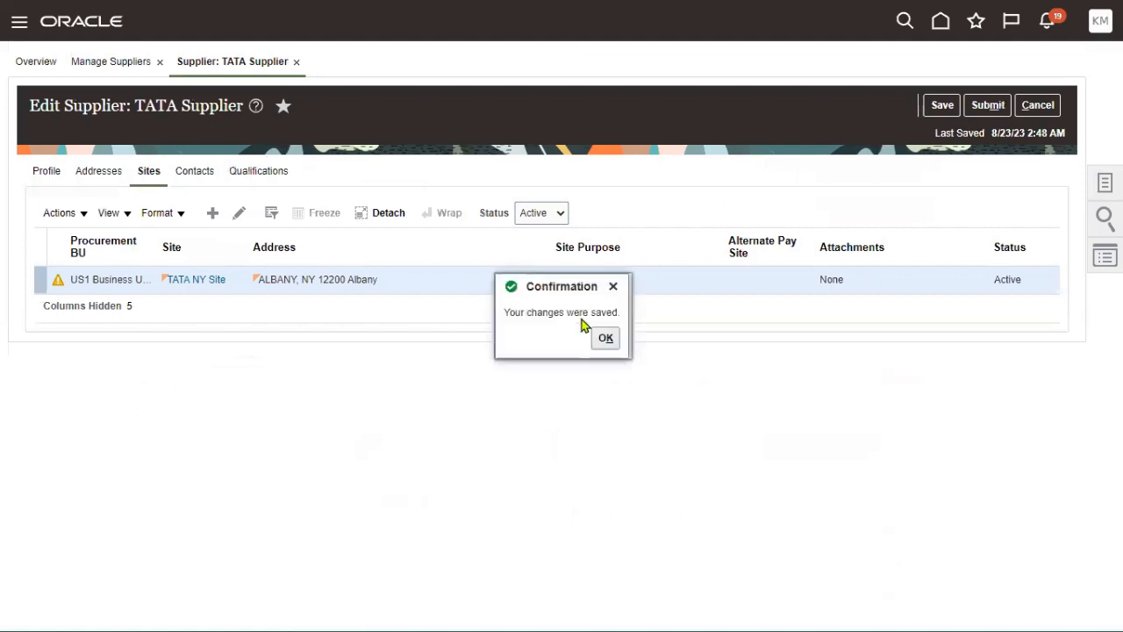
- Confirm the save, submit the TATA Supplier changes, and finish Manage Suppliers with Done
click(605, 338)
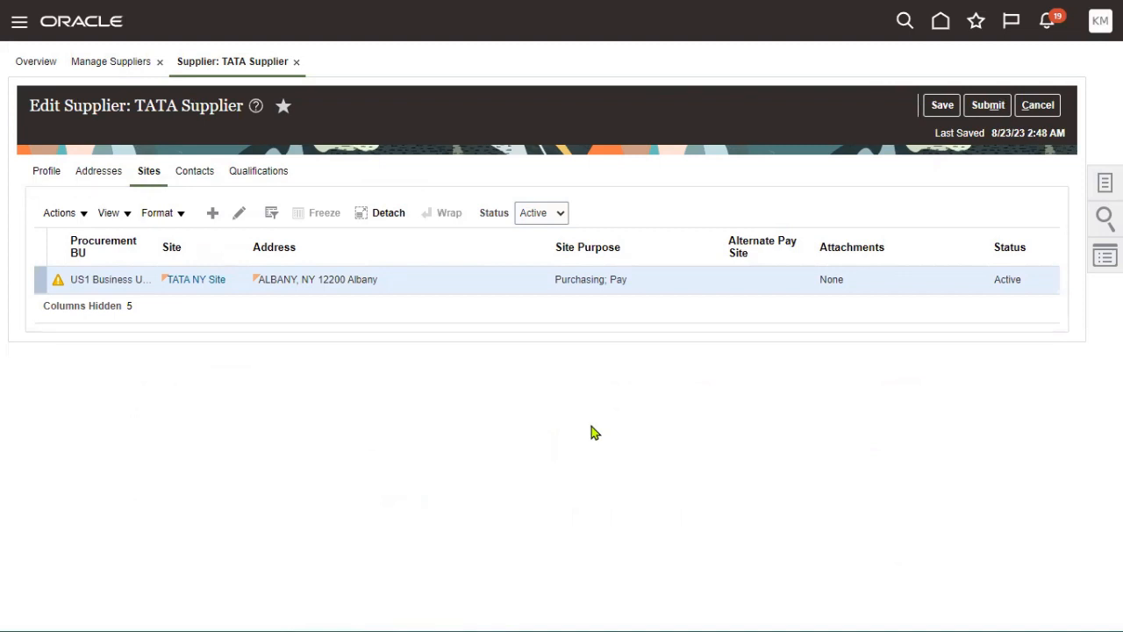
click(988, 106)
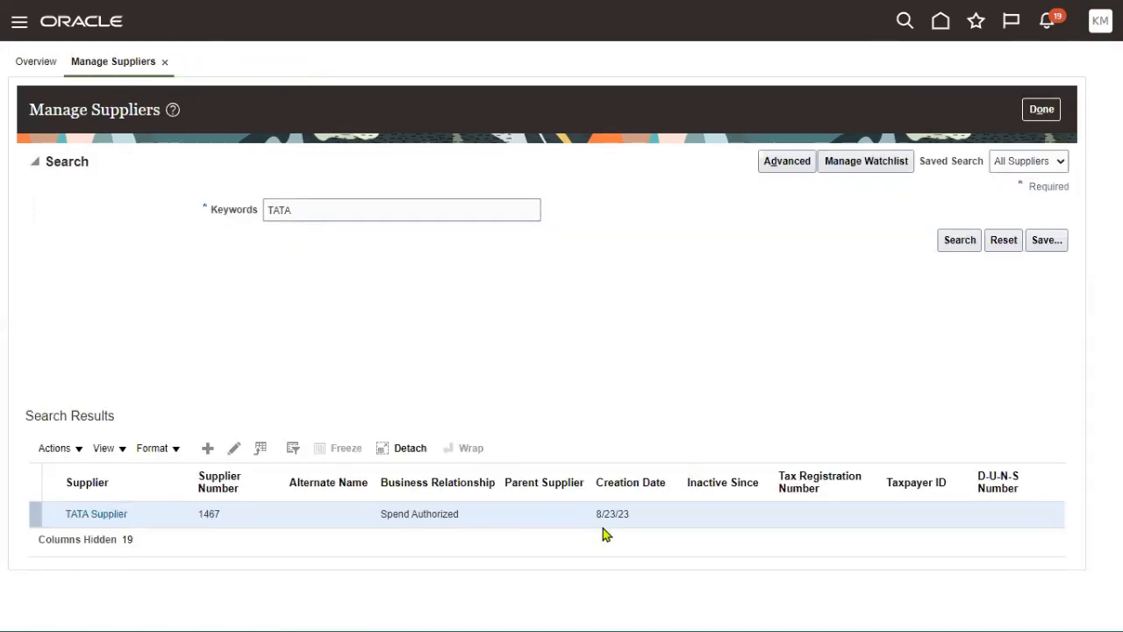
click(602, 187)
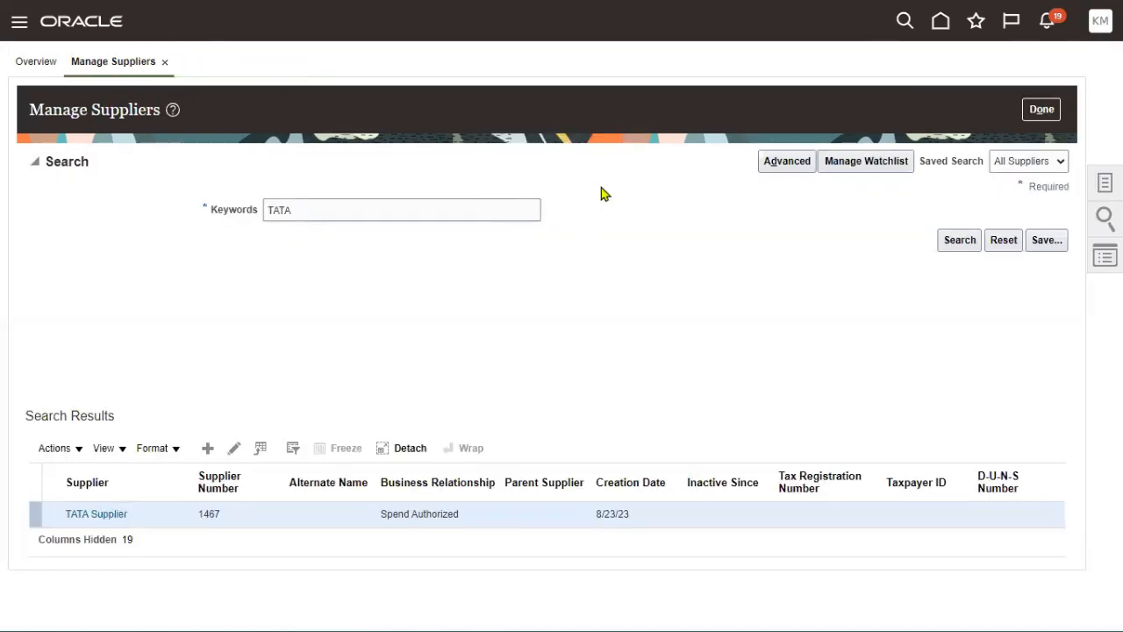
click(1040, 109)
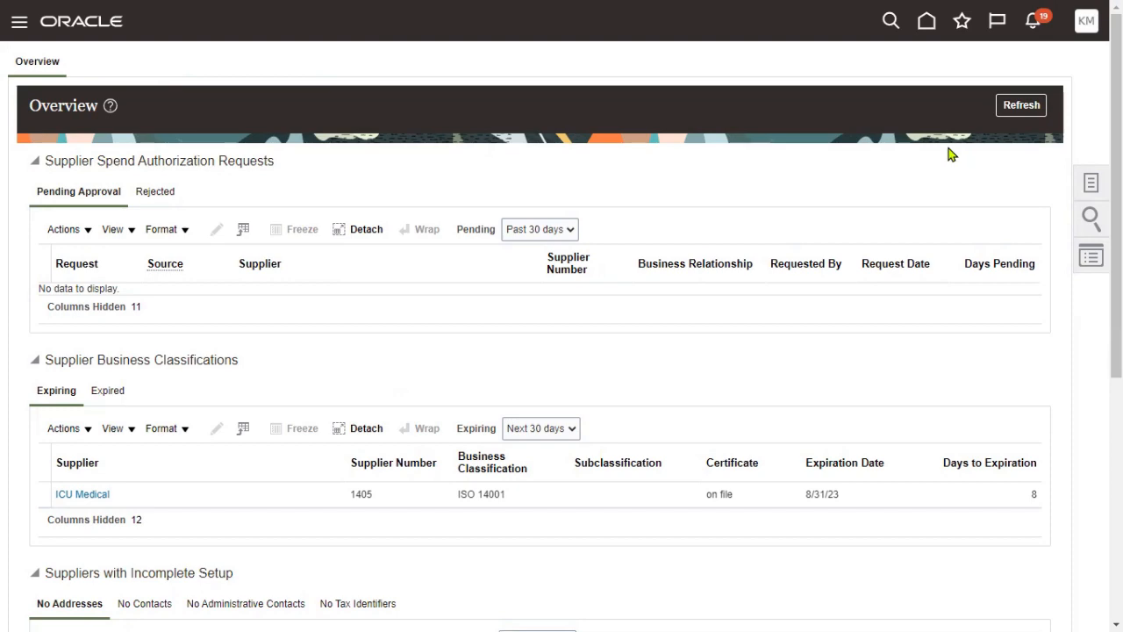
key(alt+Tab)
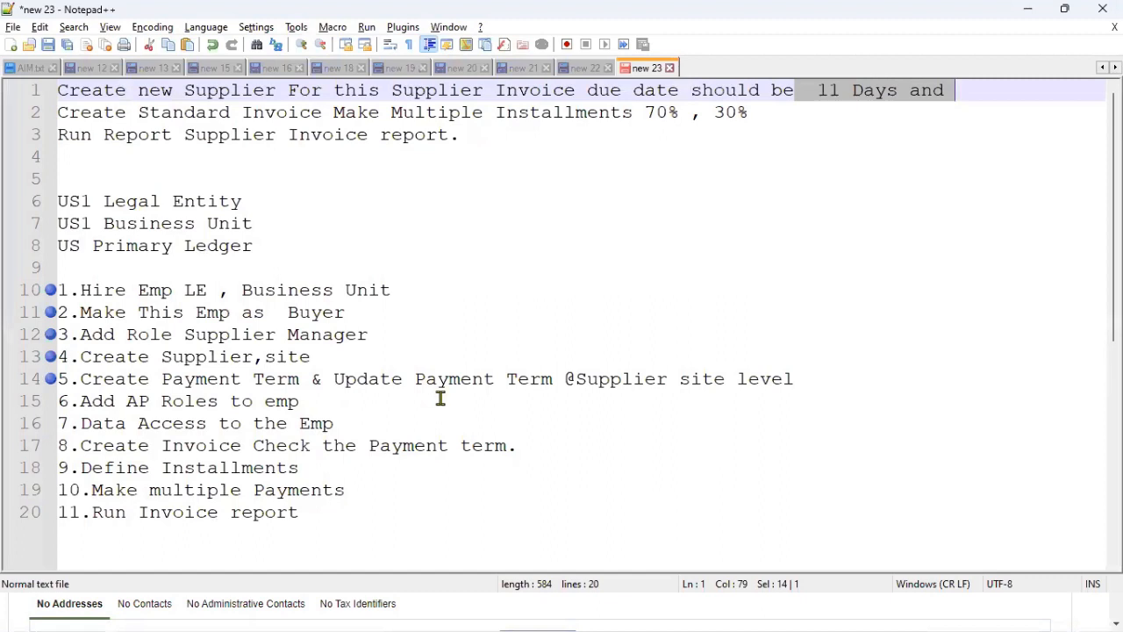
drag(565, 380, 794, 378)
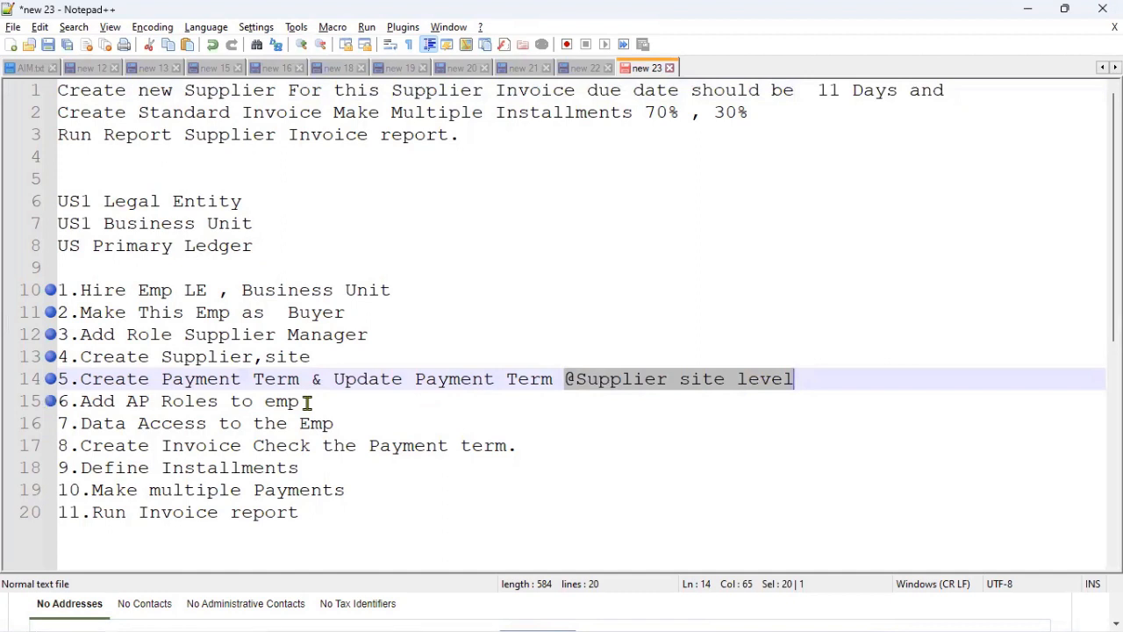
drag(307, 401, 58, 403)
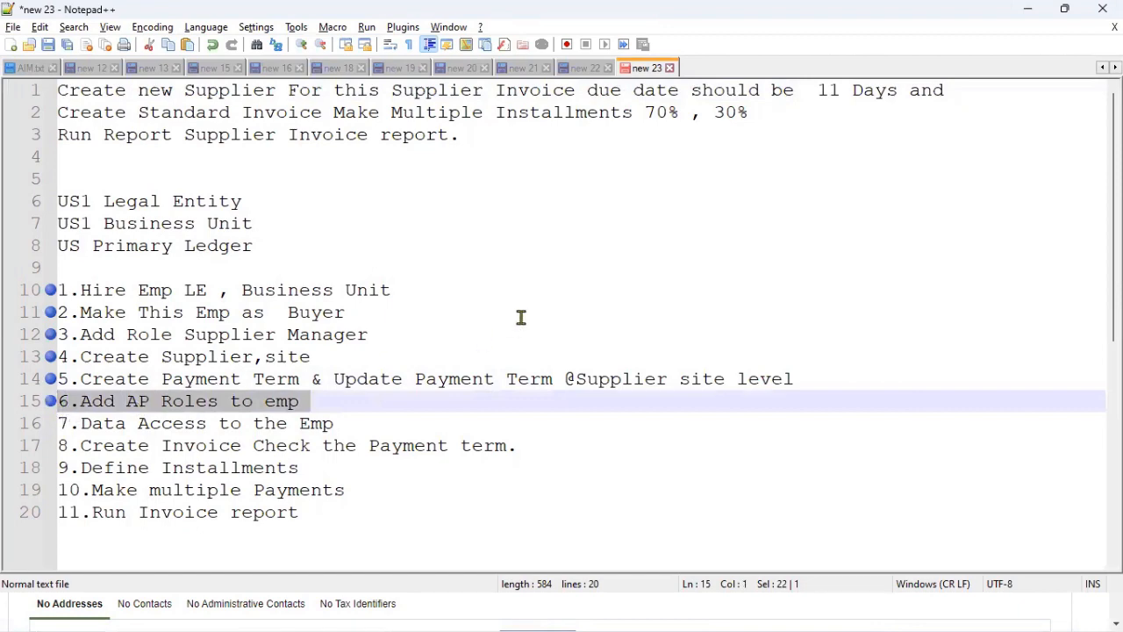
key(alt+Tab)
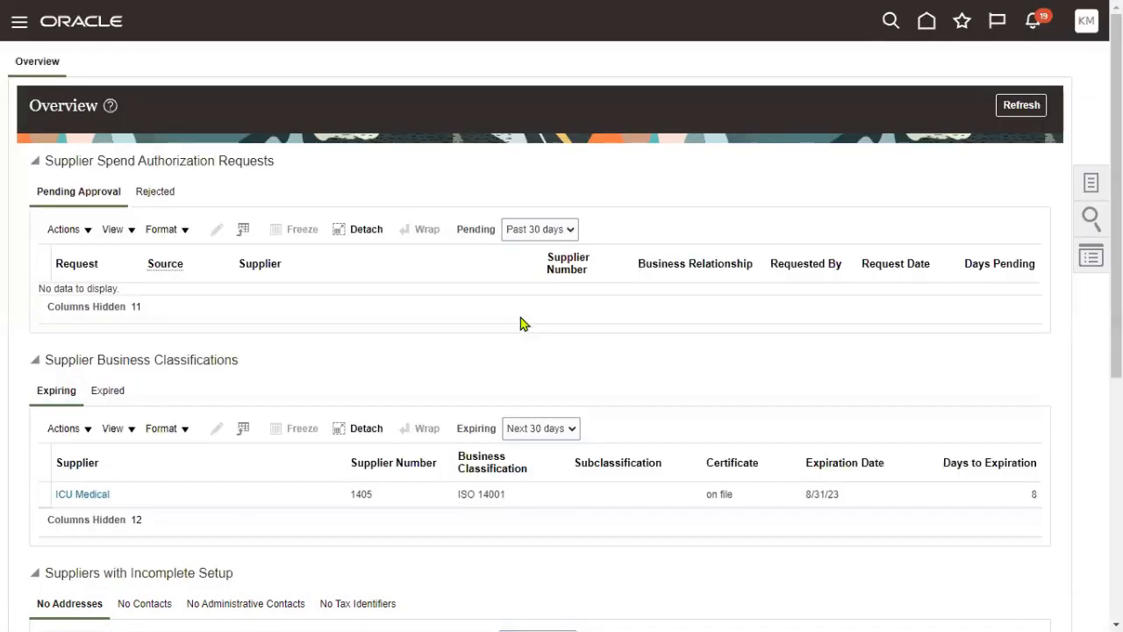
key(alt+Tab)
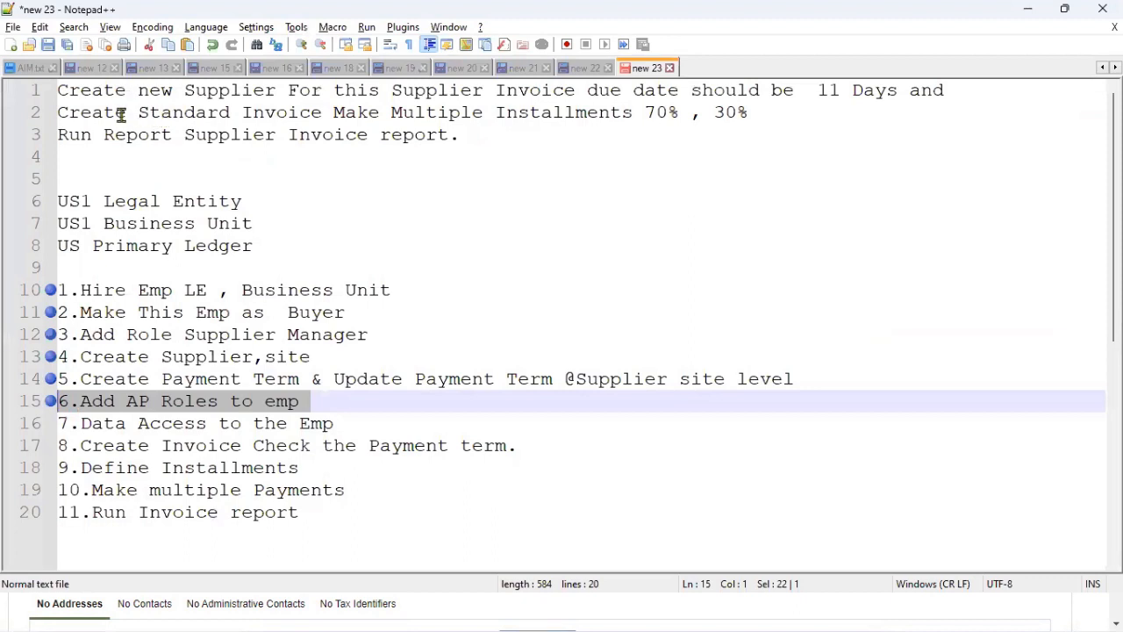
drag(62, 113, 327, 113)
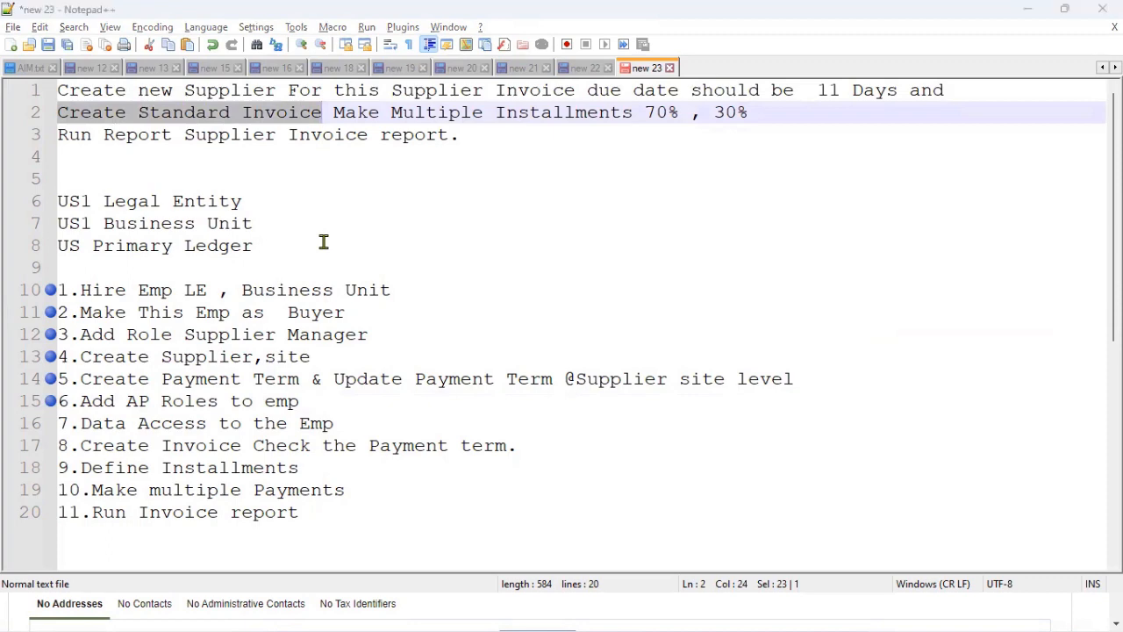
key(alt+Tab)
click(1084, 24)
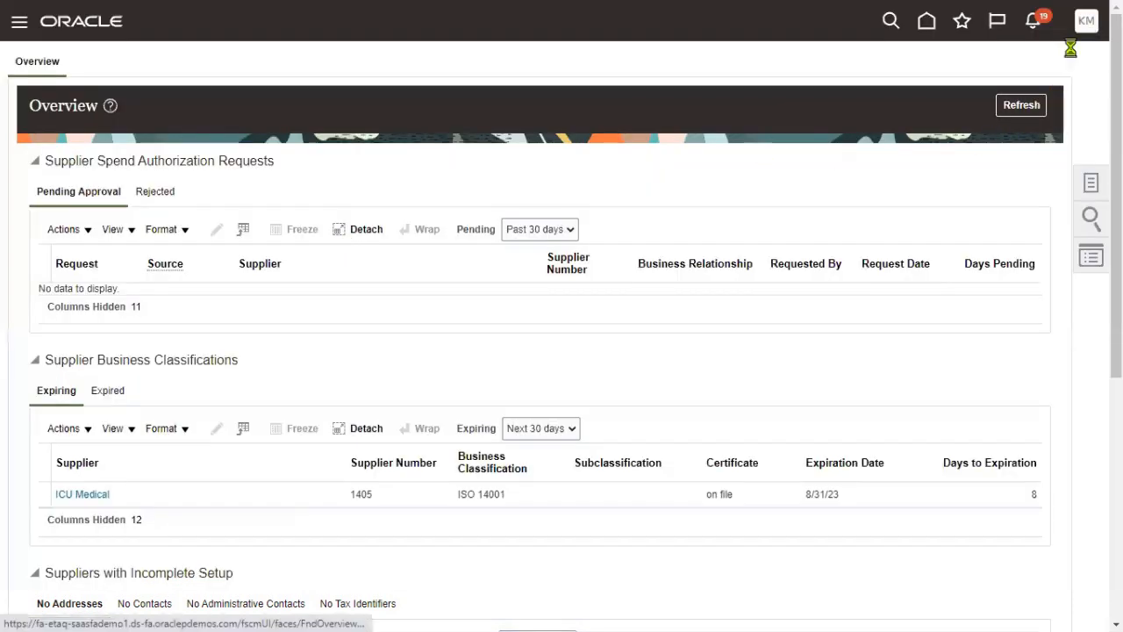
- Sign out and sign back in with another user's ID and password
click(1049, 61)
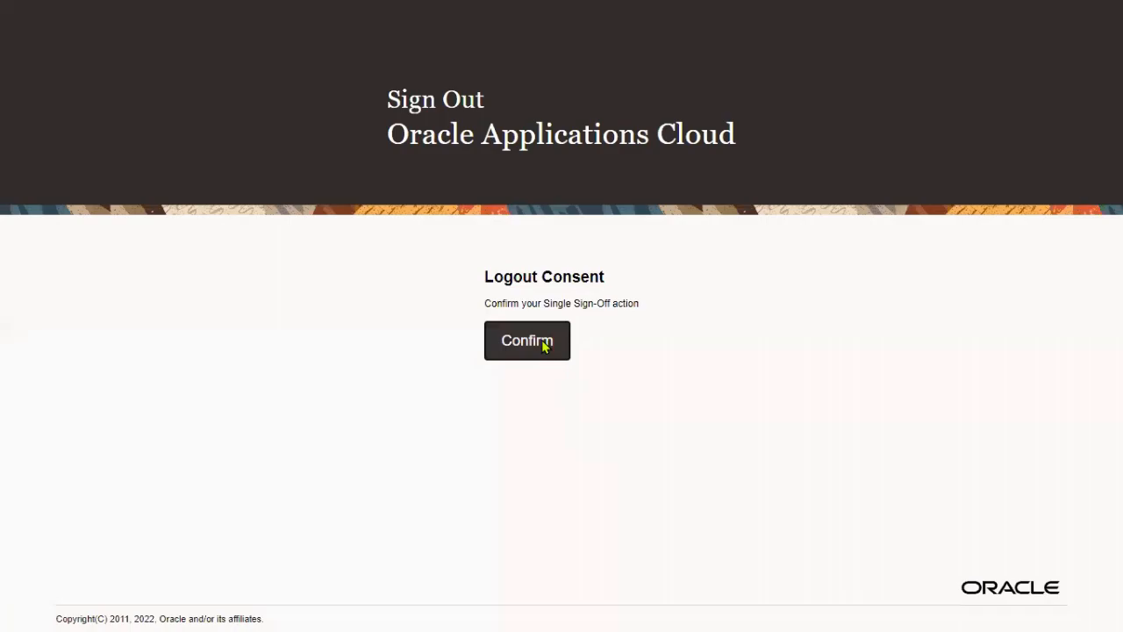
click(547, 341)
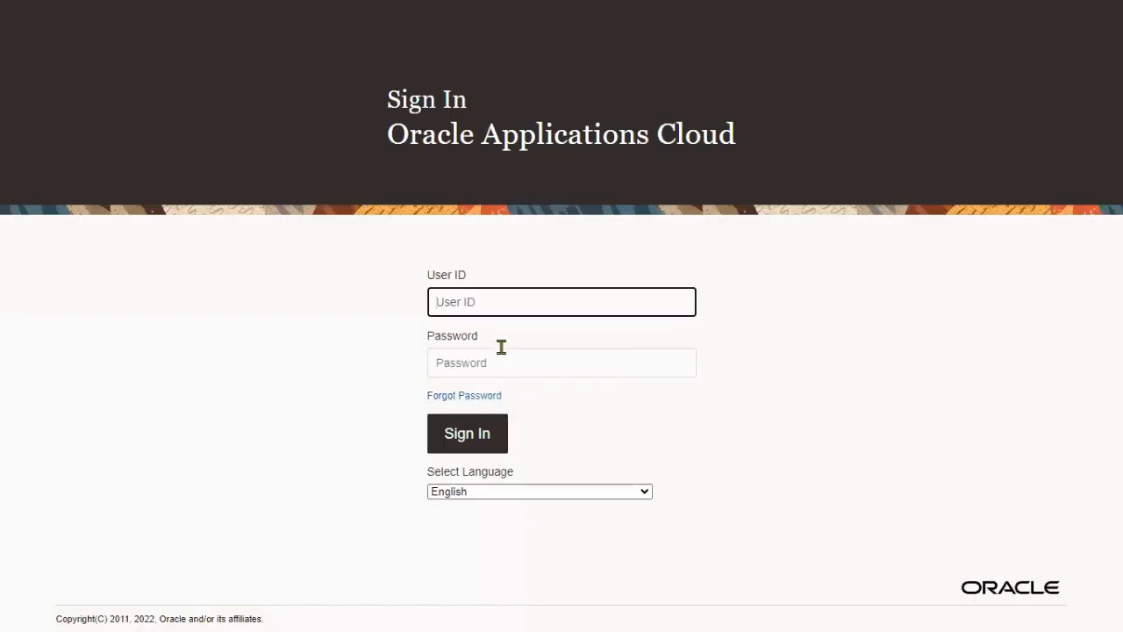
text(aug.aug)
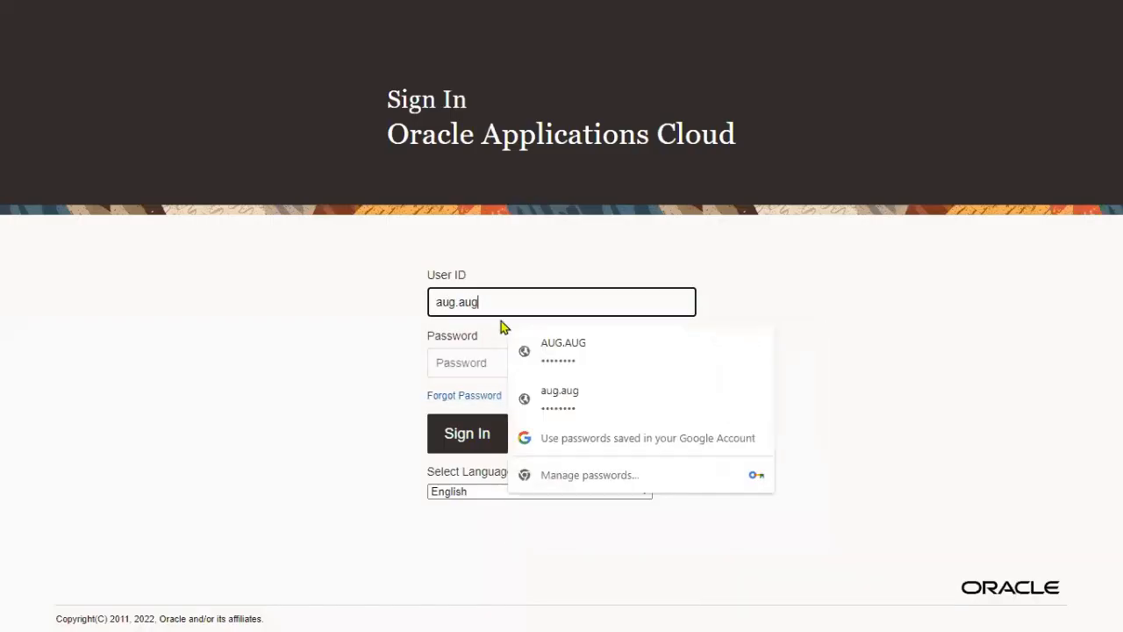
key(Tab)
text(a)
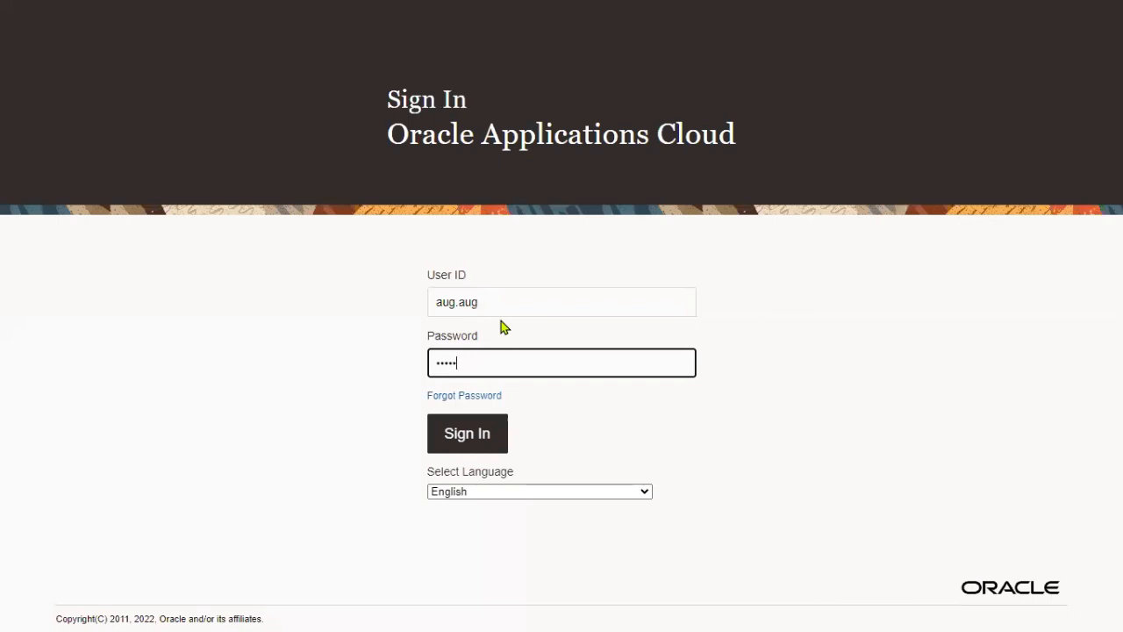
click(486, 436)
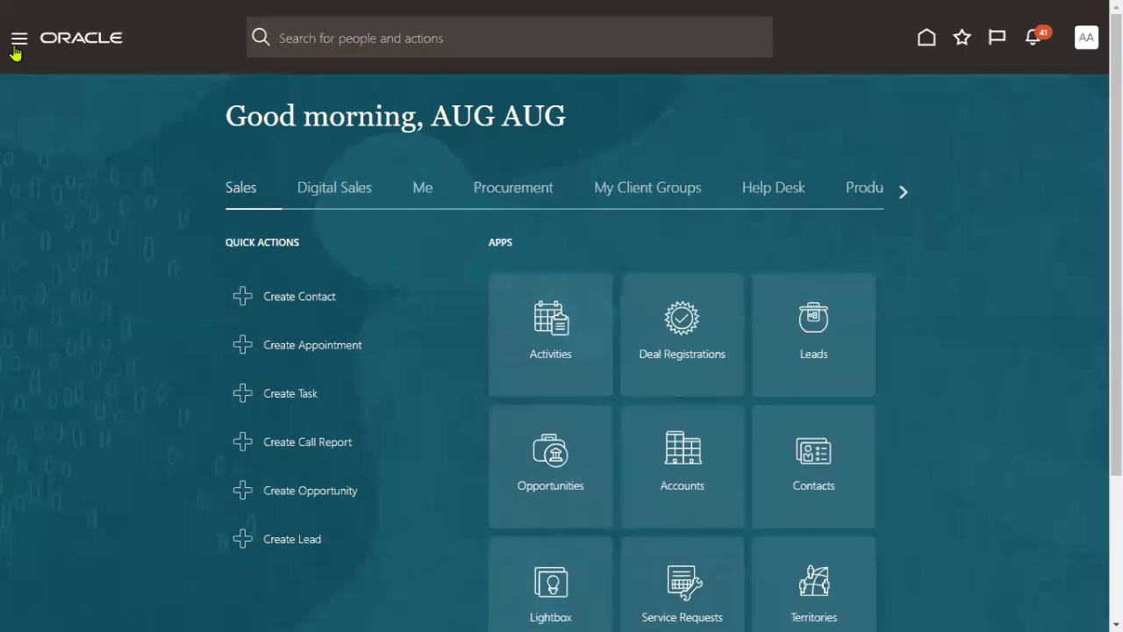
- Open the Security Console Users list and find the user's account by surname
click(16, 51)
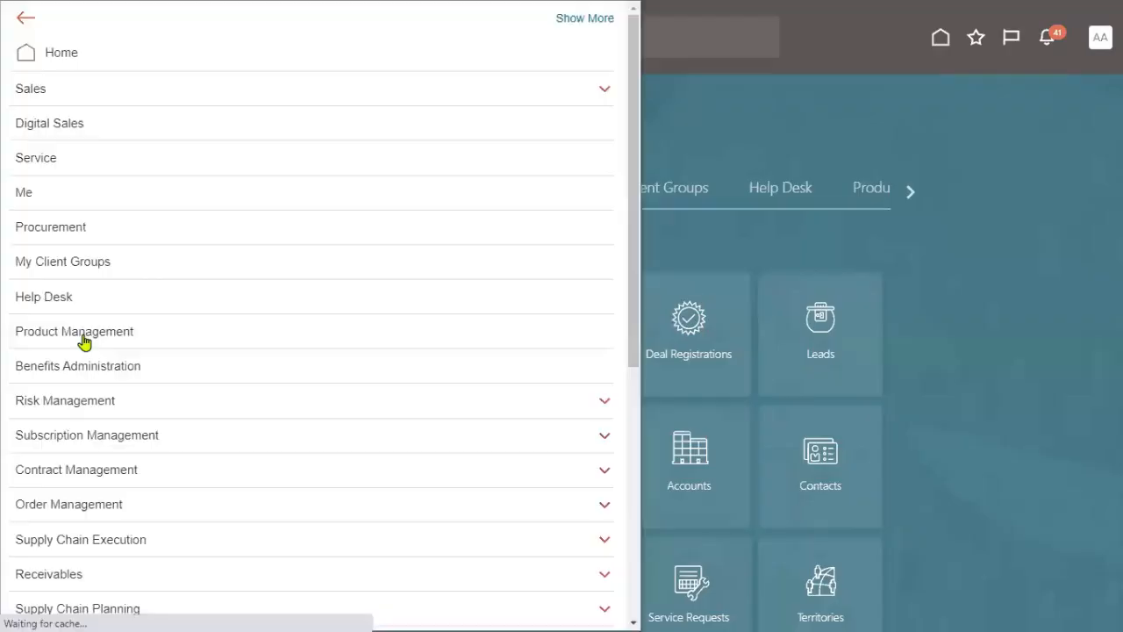
scroll(103, 477, down, 5)
click(100, 507)
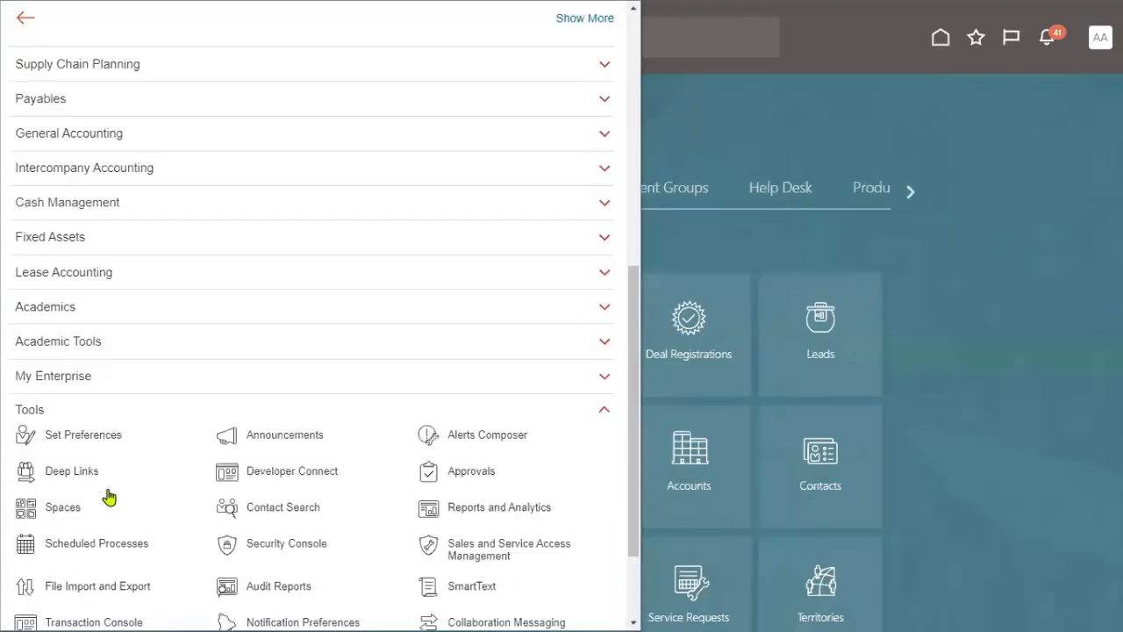
click(309, 431)
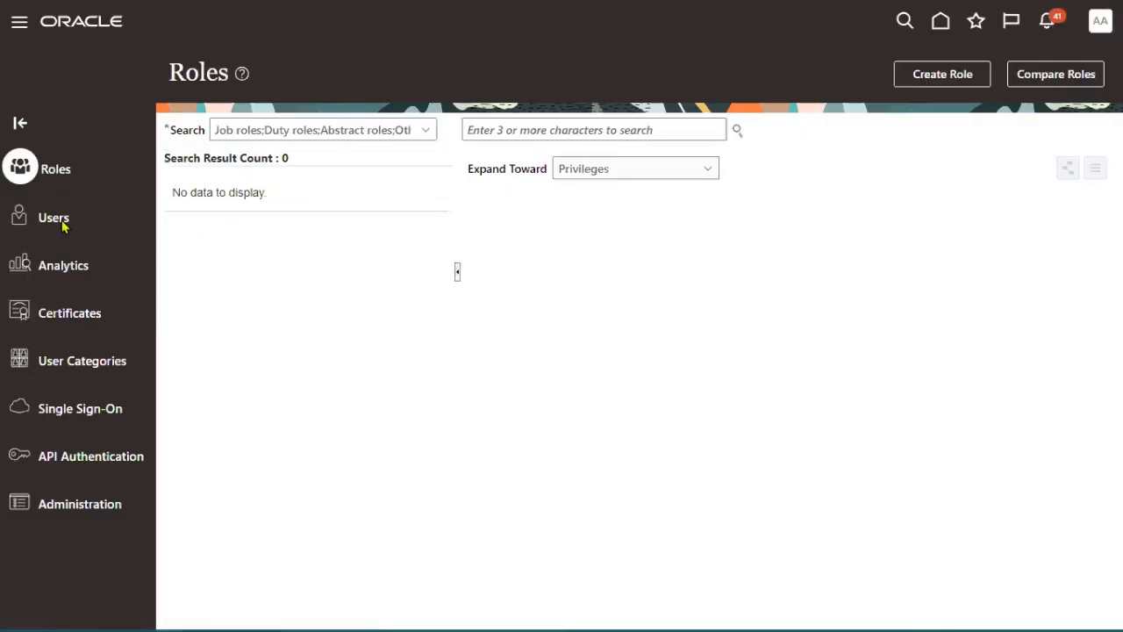
click(75, 233)
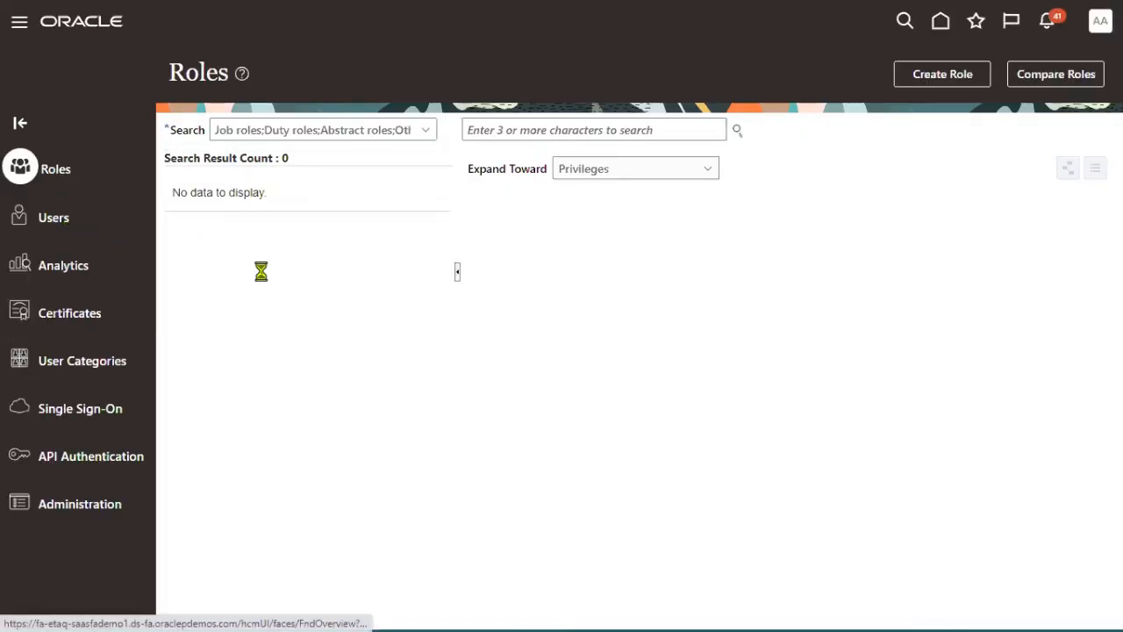
click(615, 130)
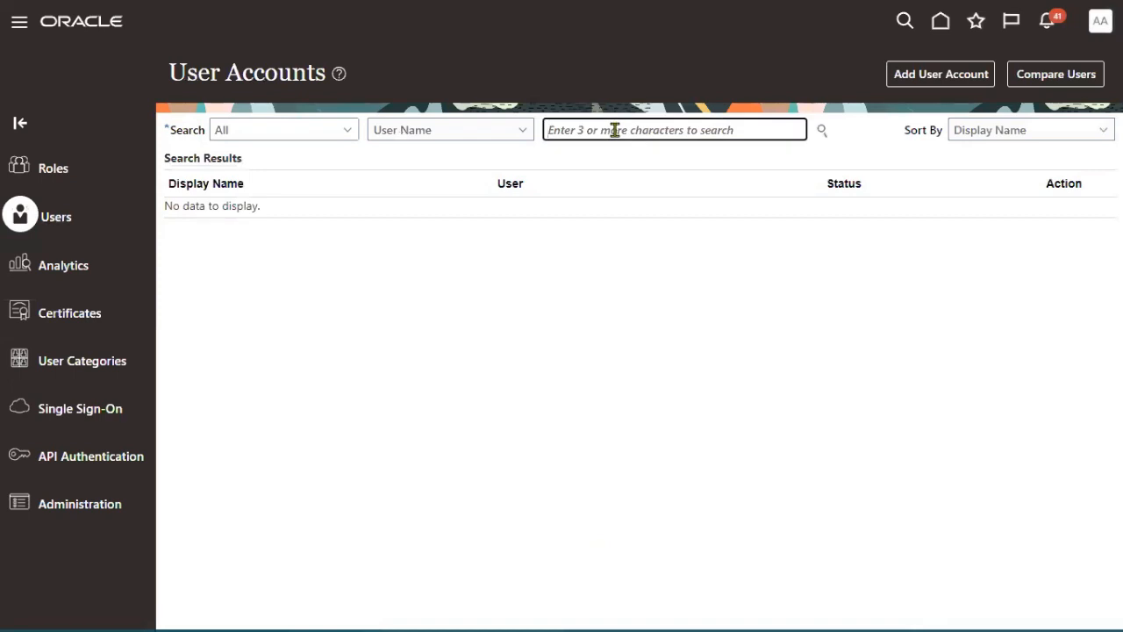
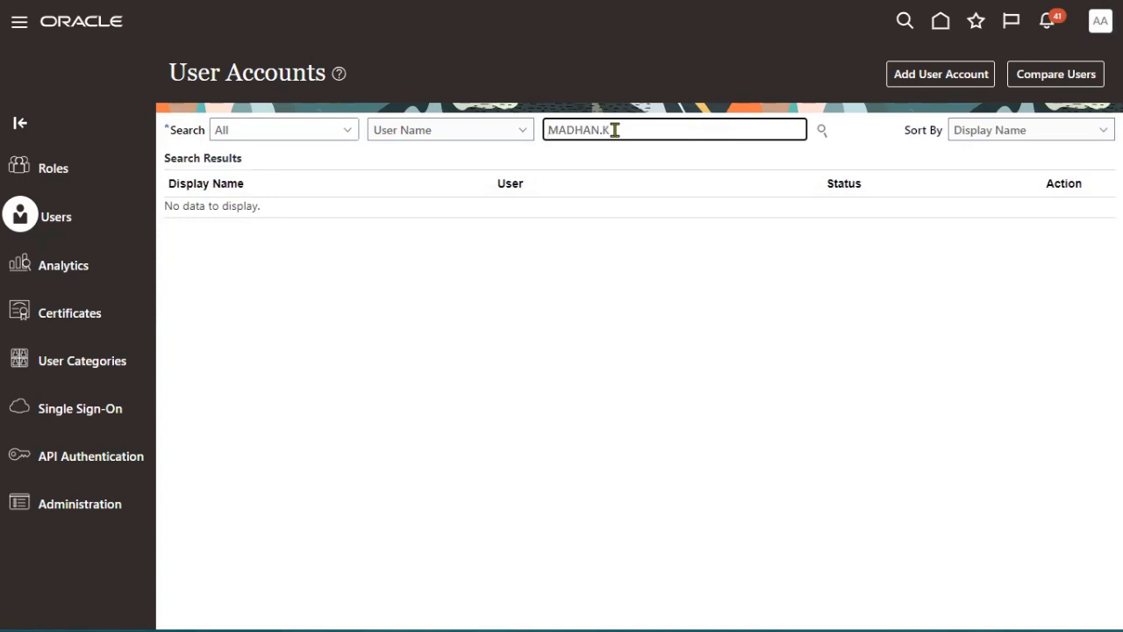
key(Return)
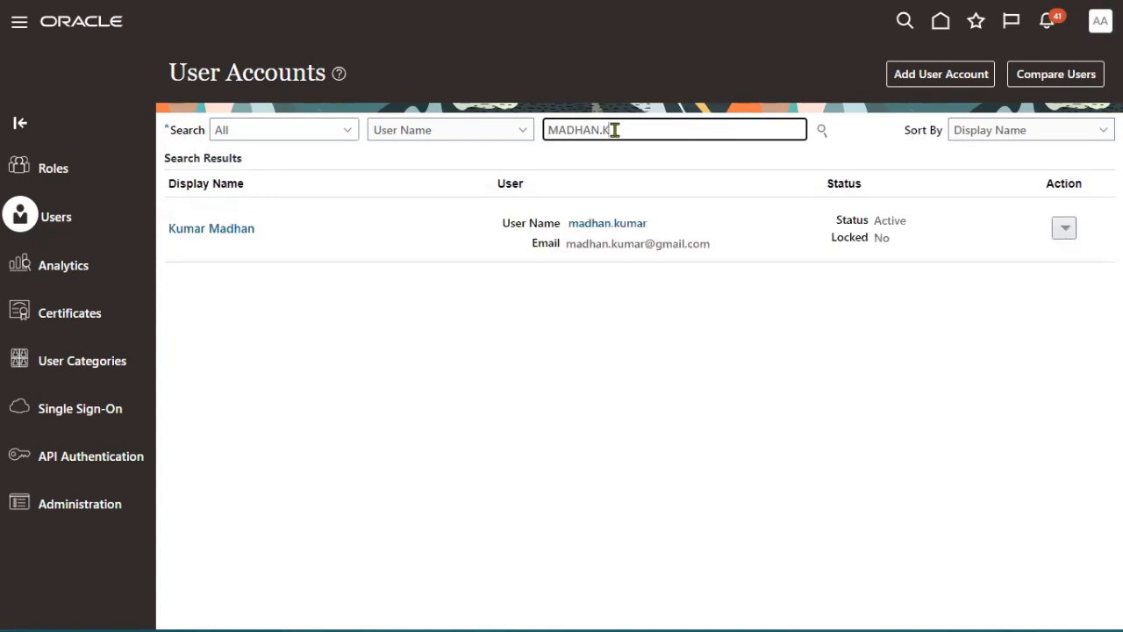
click(604, 231)
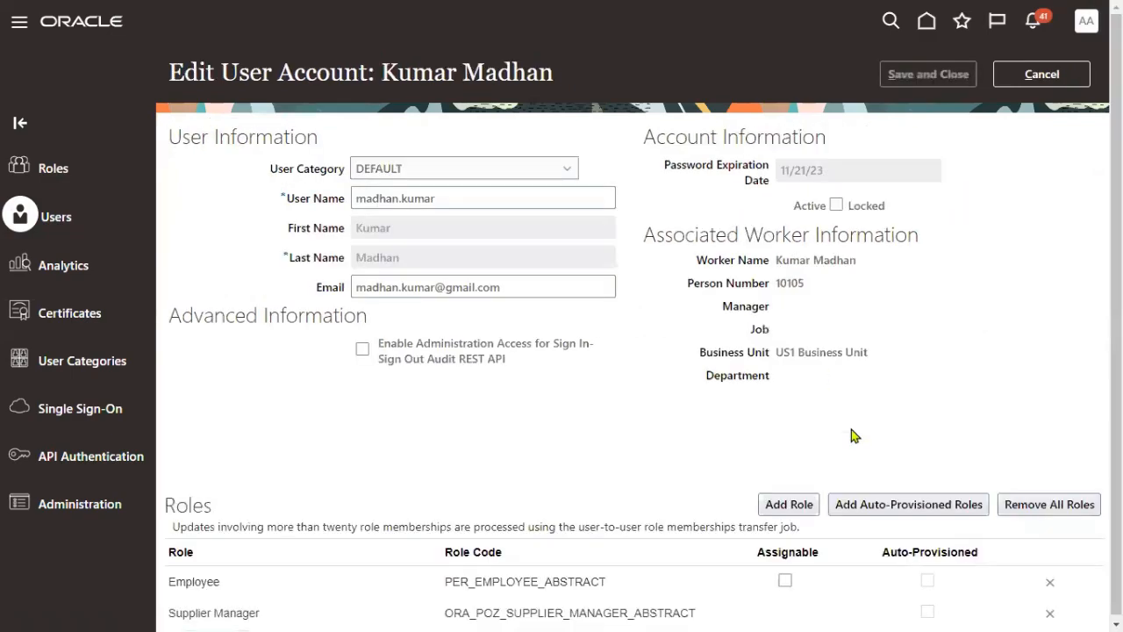
- Add the Accounts Payable Manager and Accounts Payable Specialist roles to the user
click(794, 504)
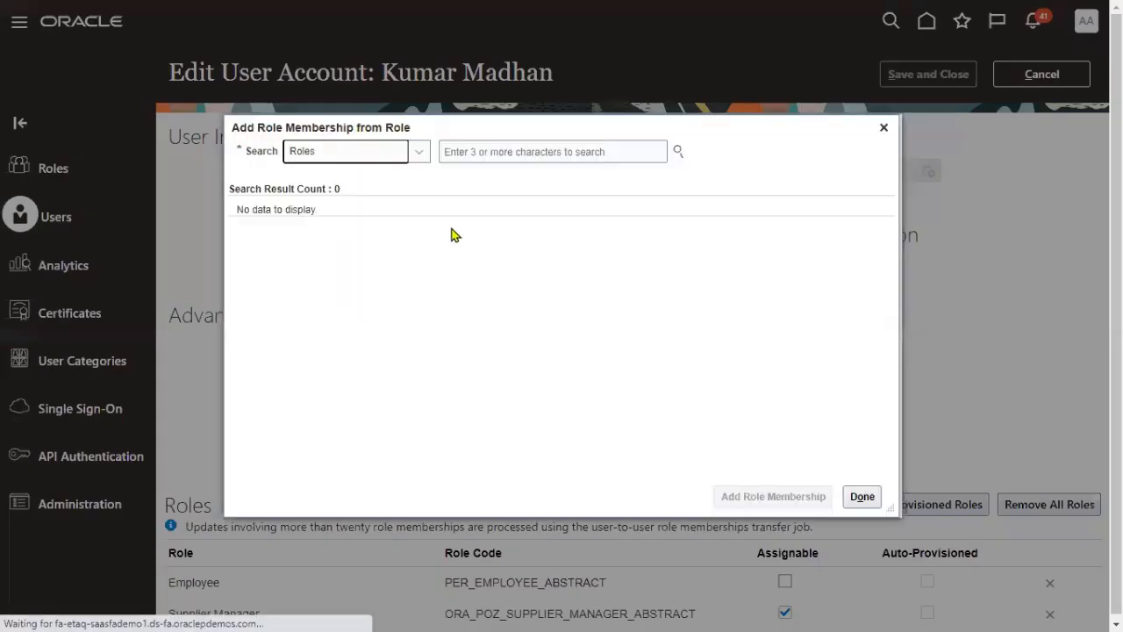
click(512, 155)
text(Accounts)
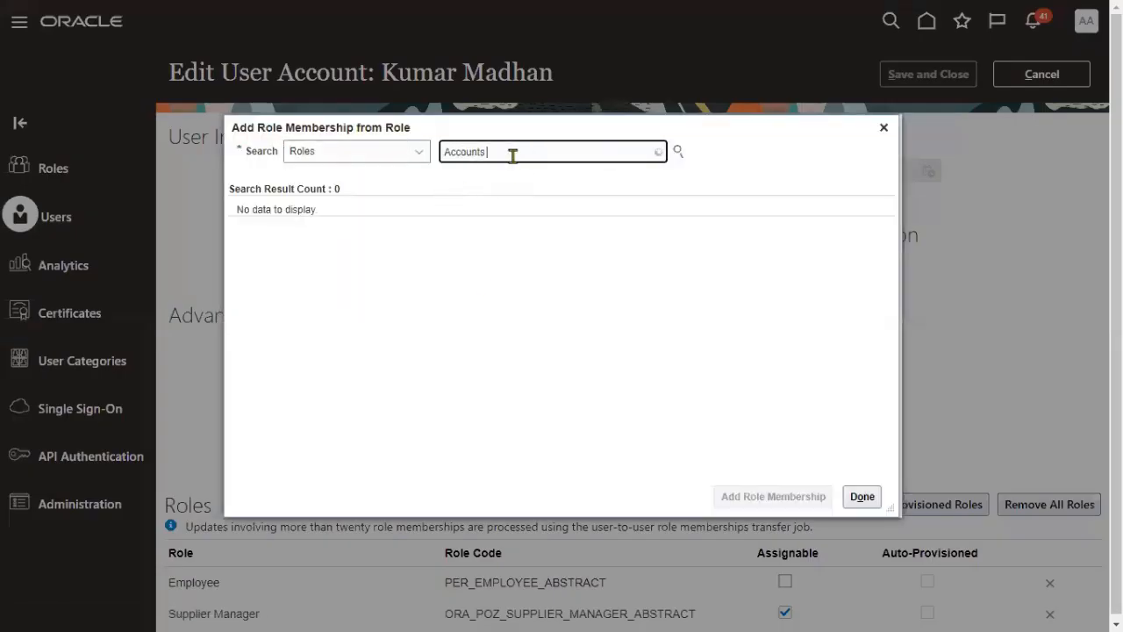
text( P)
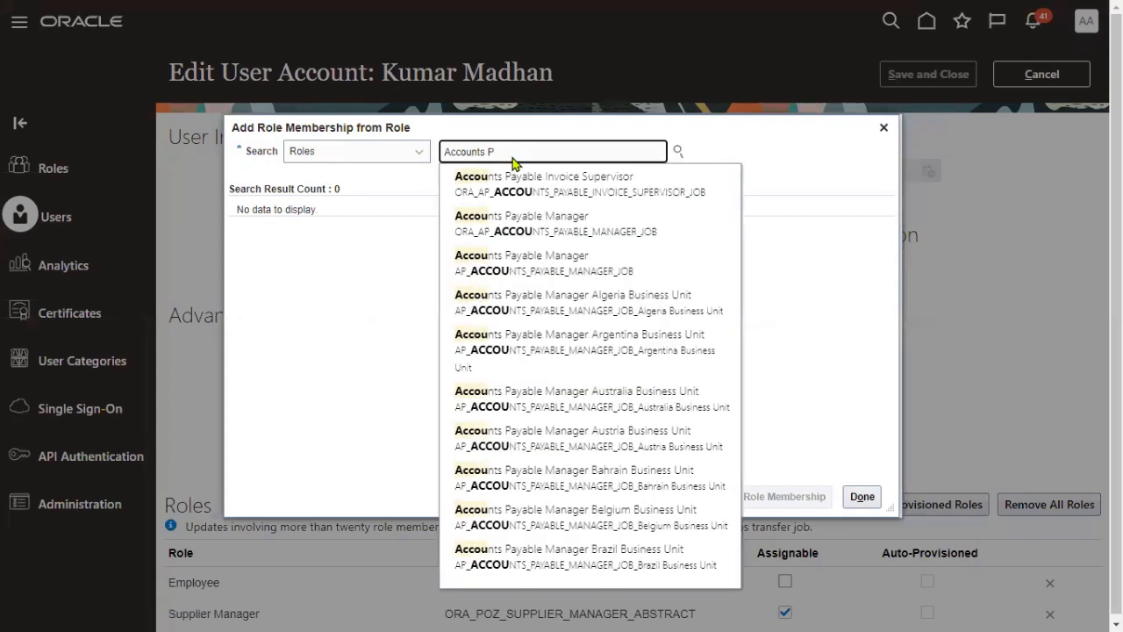
click(514, 264)
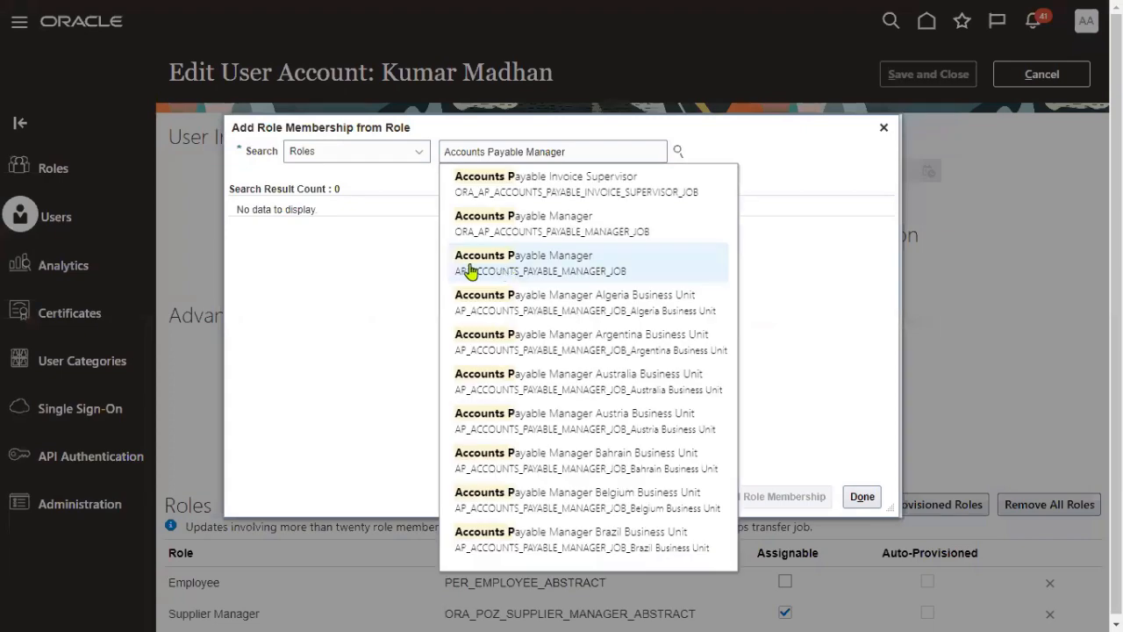
click(369, 234)
click(745, 497)
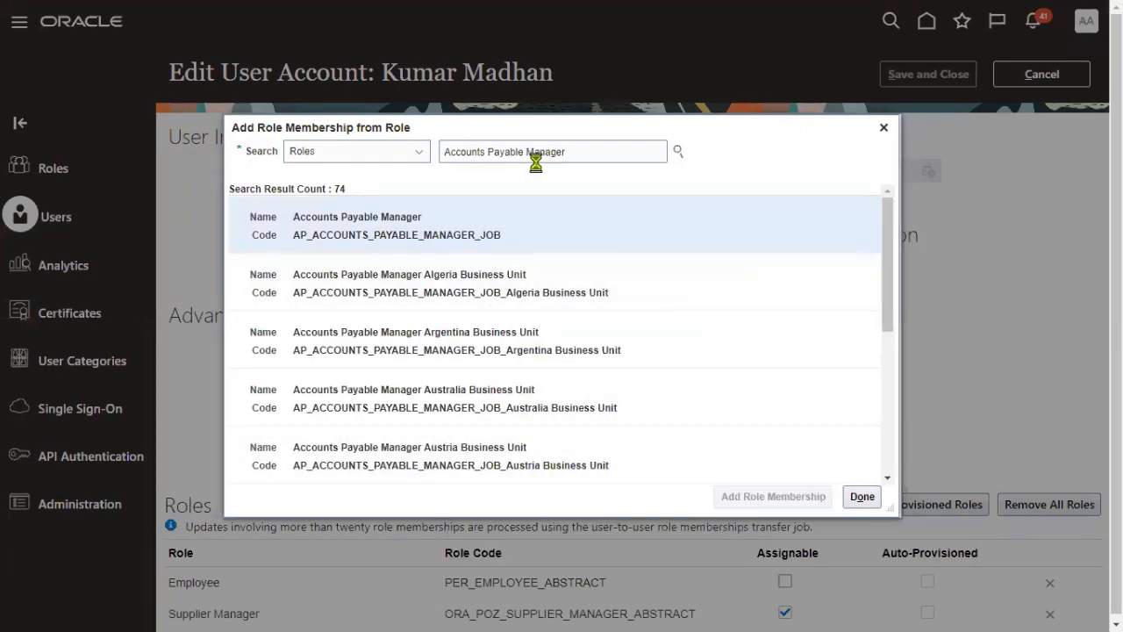
double_click(528, 151)
text(s)
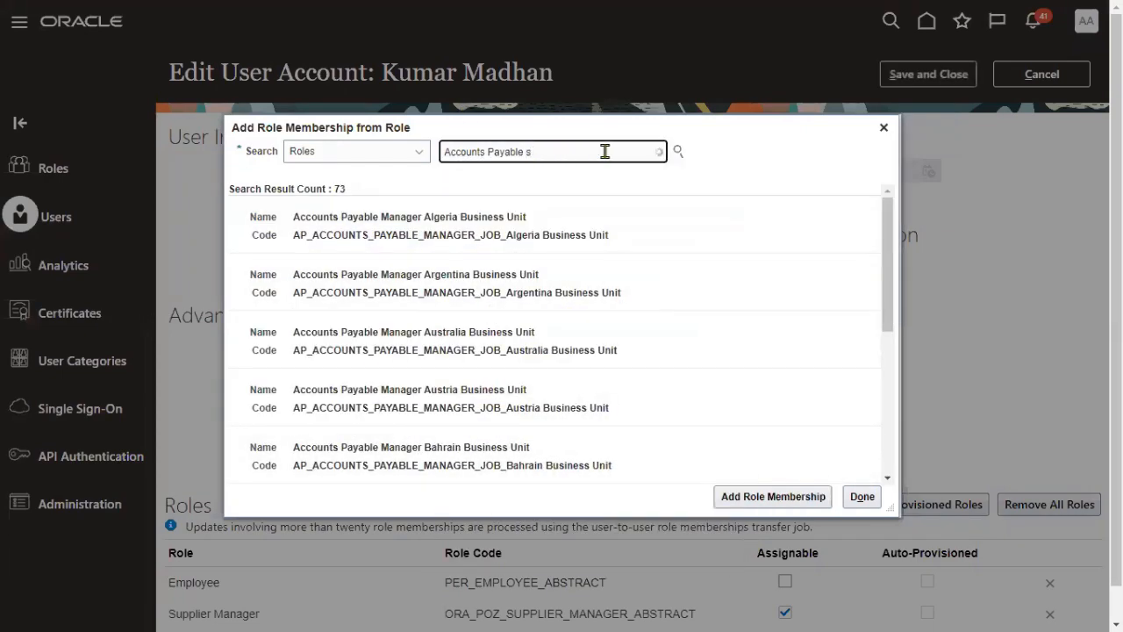
click(588, 181)
click(577, 220)
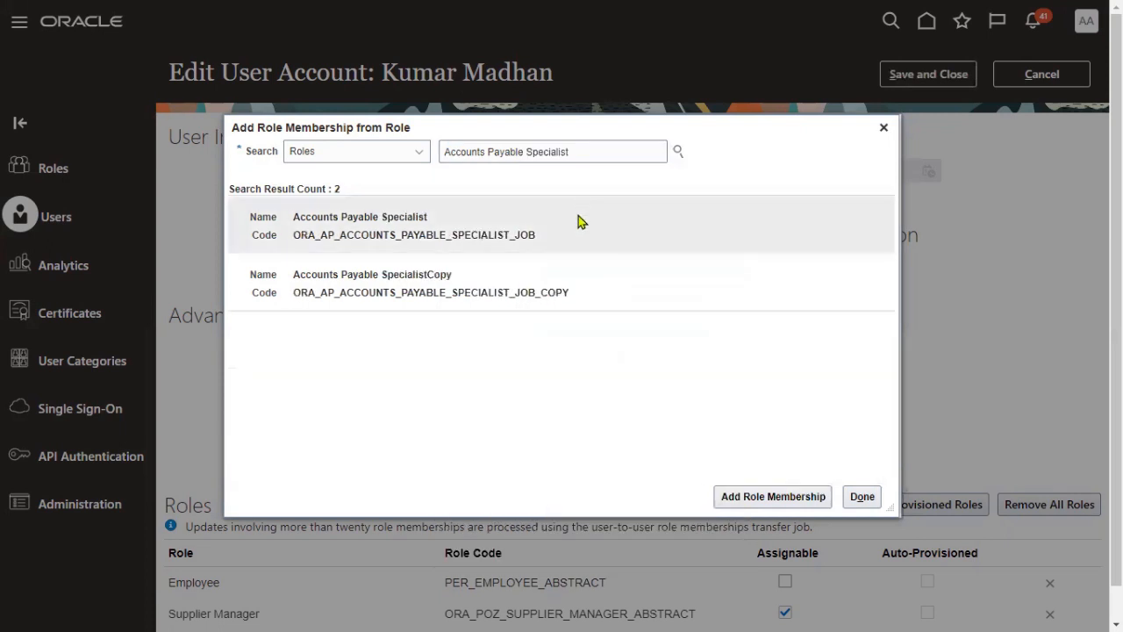
click(734, 493)
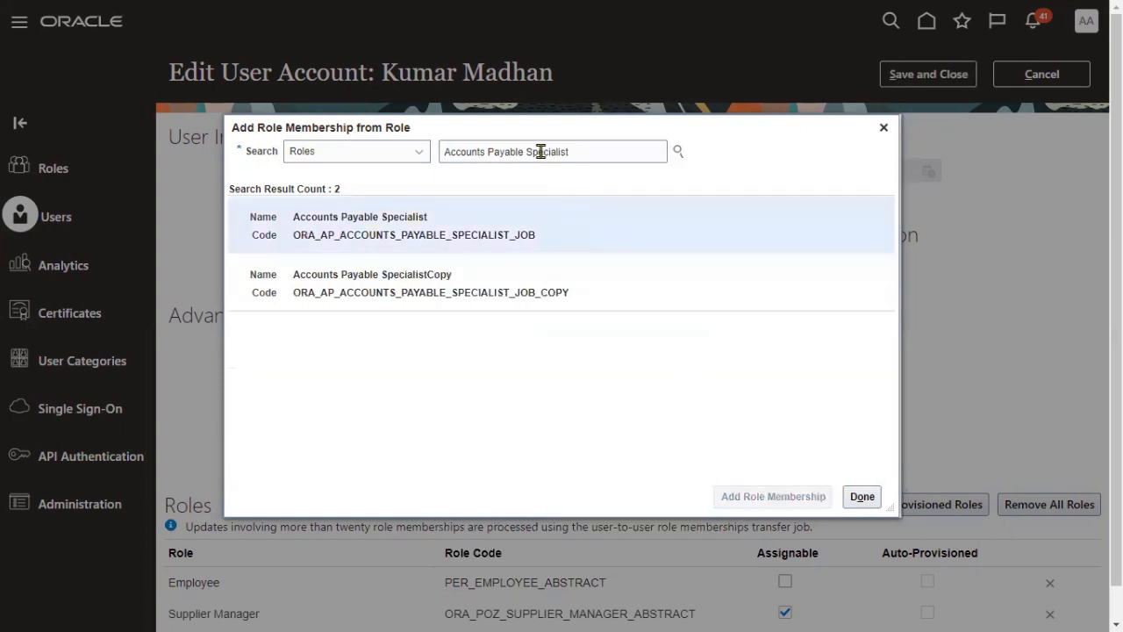
- Add the Accounts Payable Supervisor role and save the user account
drag(536, 152, 615, 153)
text(u)
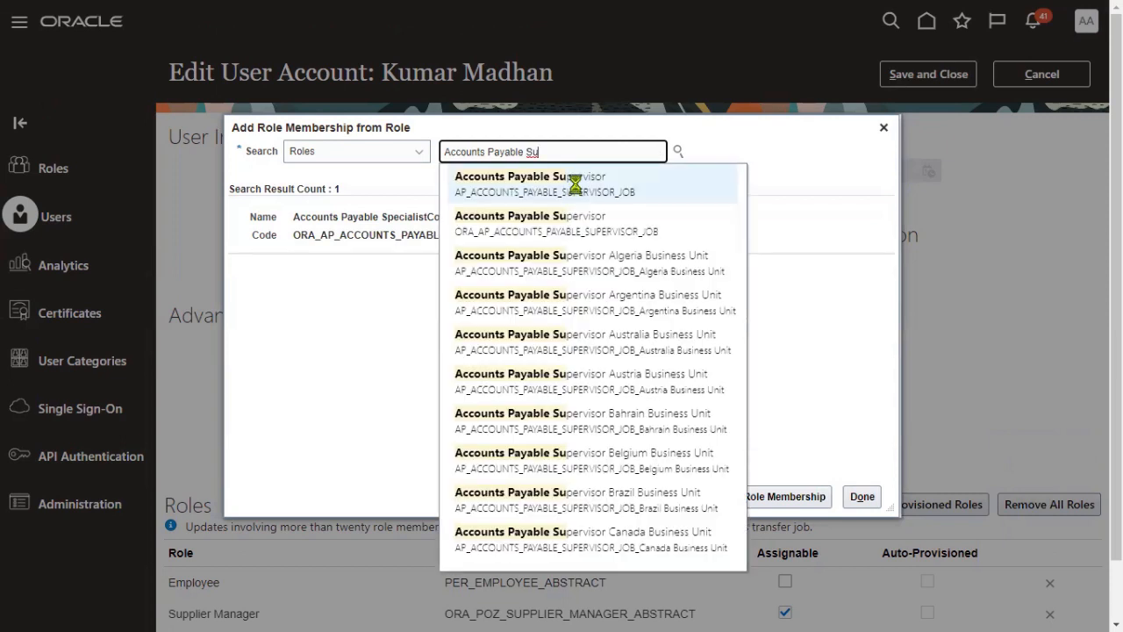
click(574, 187)
click(566, 247)
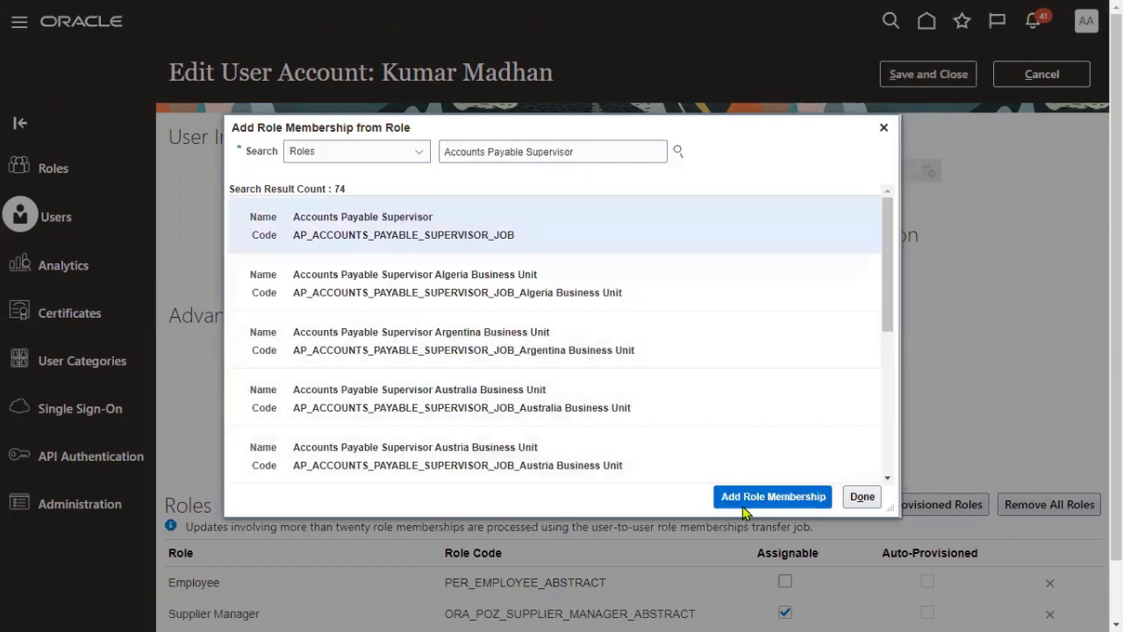
click(746, 494)
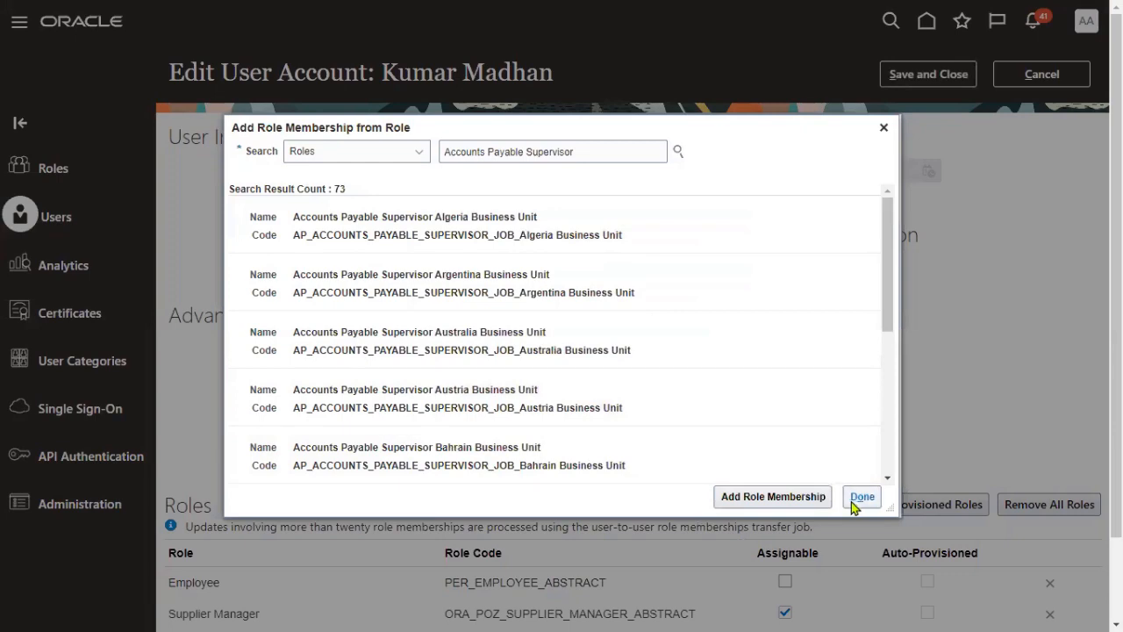
click(863, 496)
scroll(454, 462, down, 1)
scroll(454, 462, down, 2)
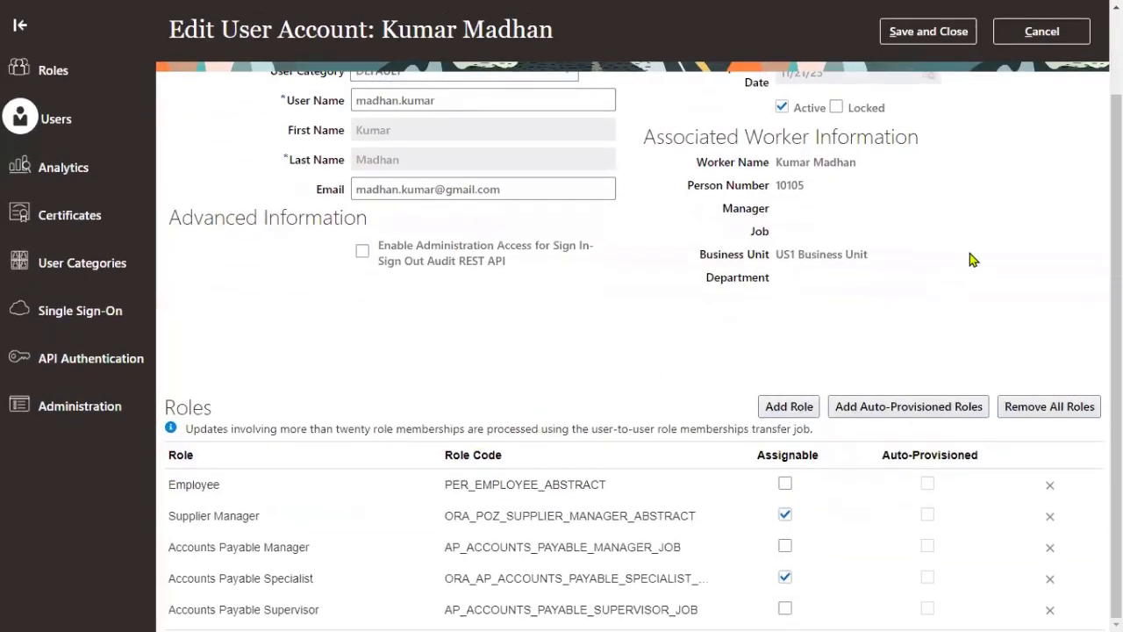
scroll(970, 259, up, 3)
click(935, 77)
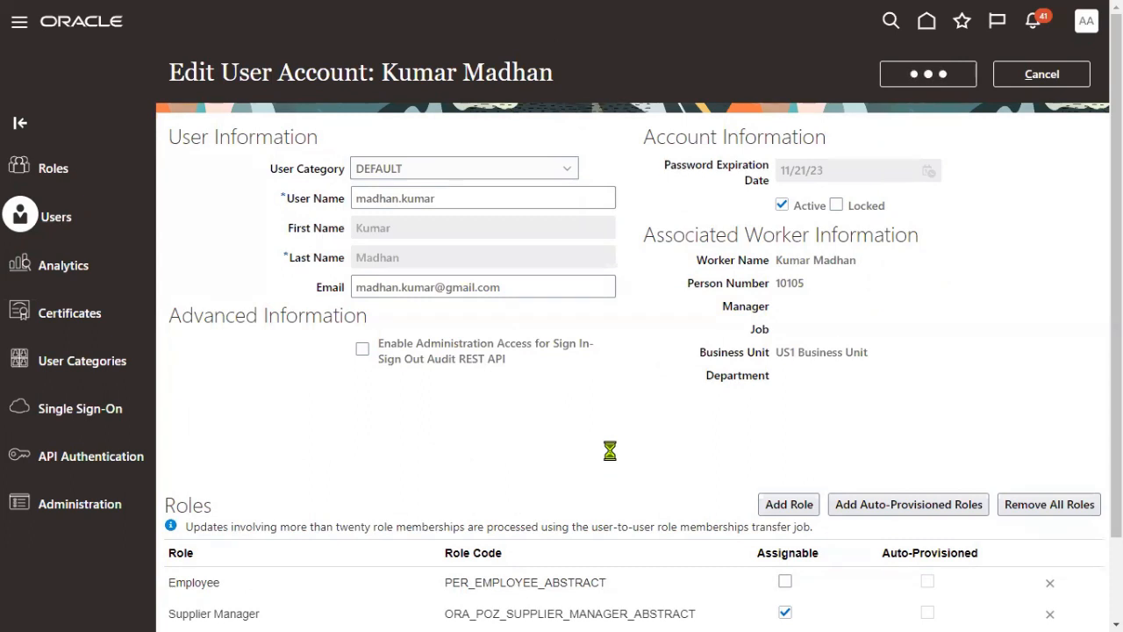
- Find Manage Data Access for Users in Setup and Maintenance via a 'data' task search and start a new entry
click(1031, 74)
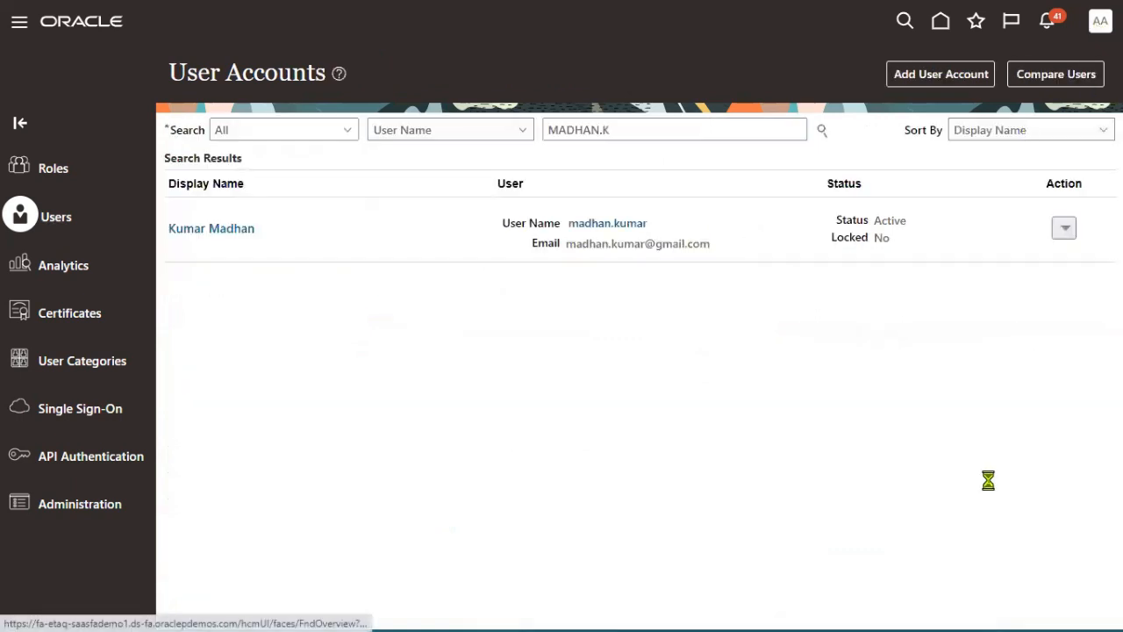
click(829, 272)
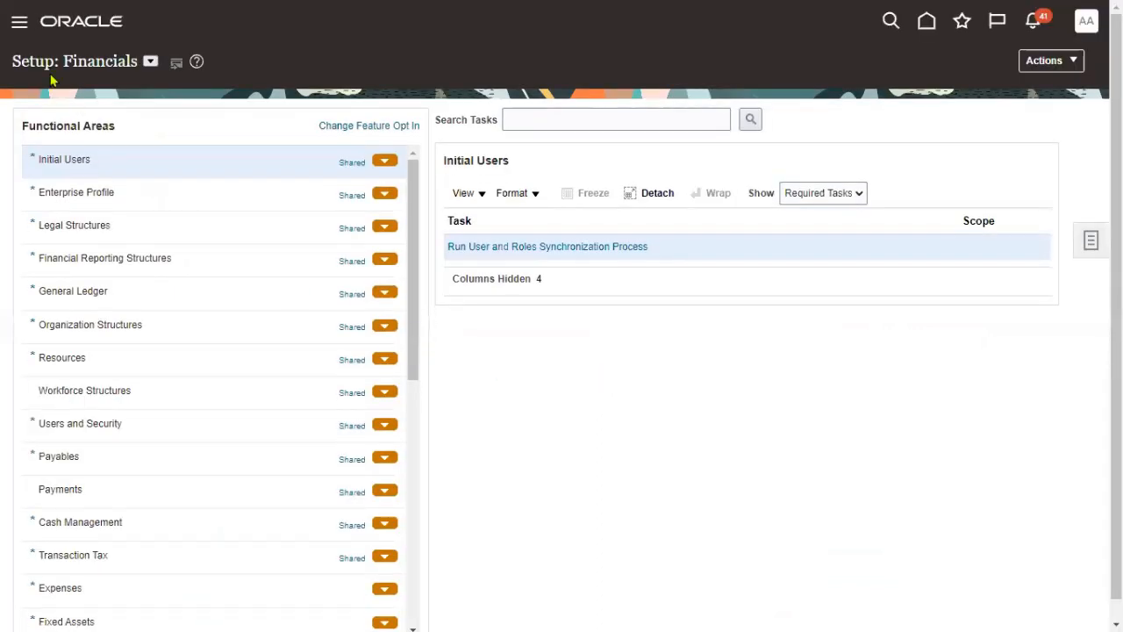
click(617, 115)
text(data)
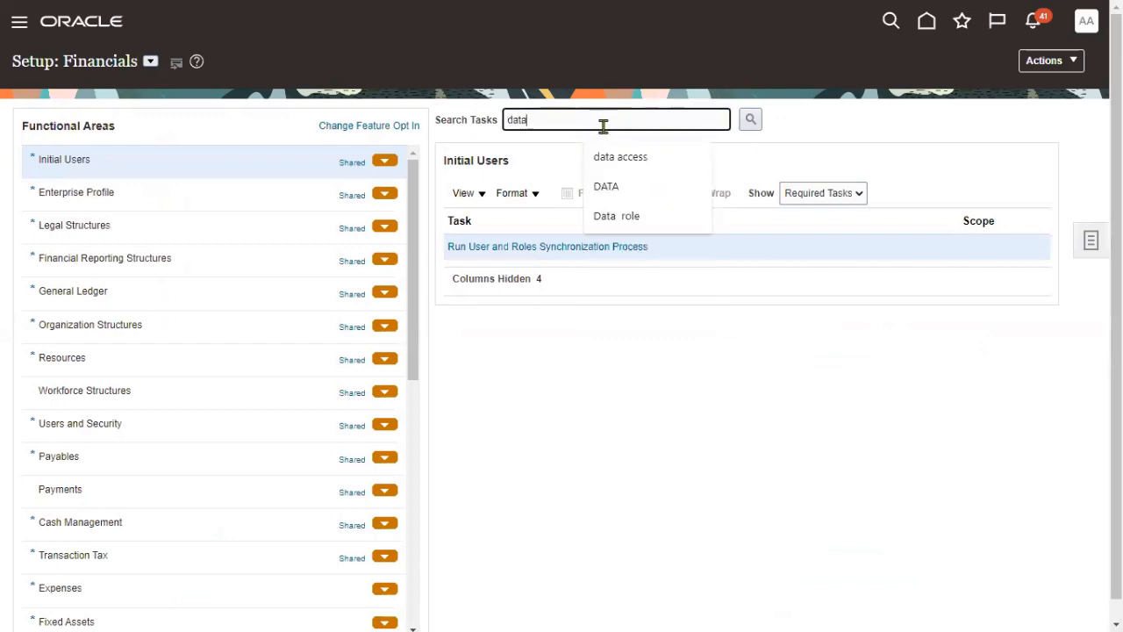
key(Down)
click(606, 158)
click(750, 118)
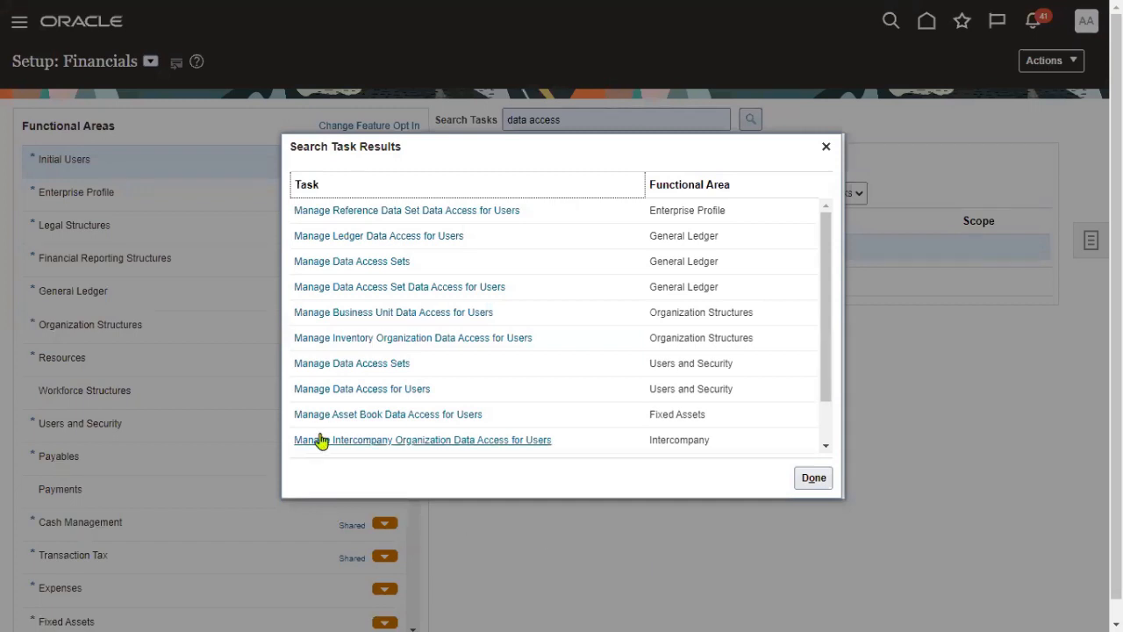
click(361, 388)
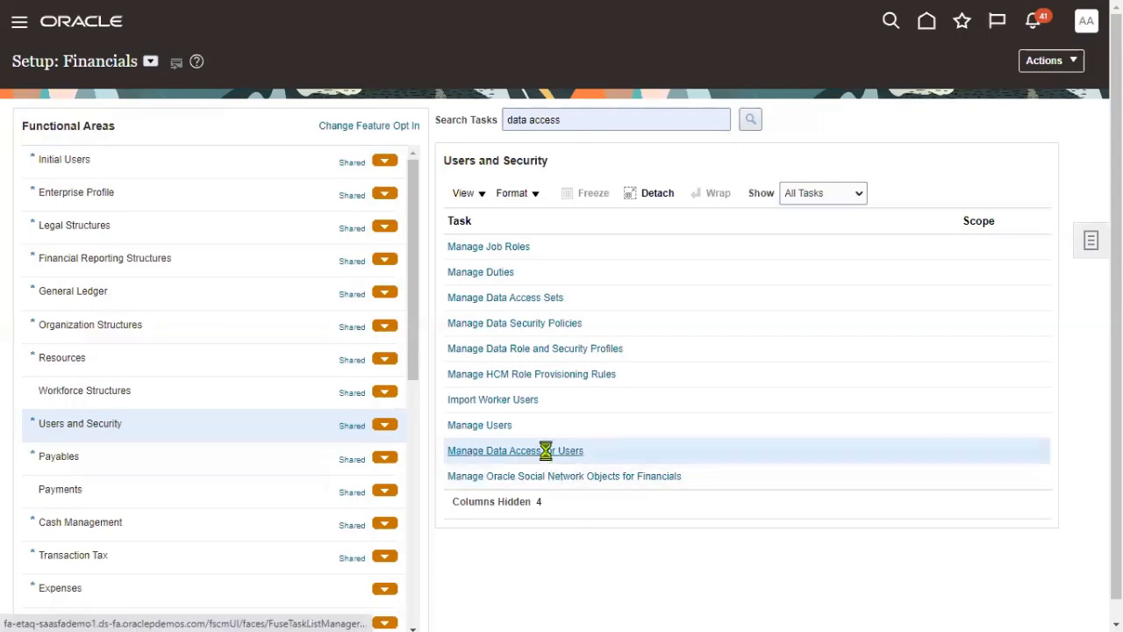
click(545, 450)
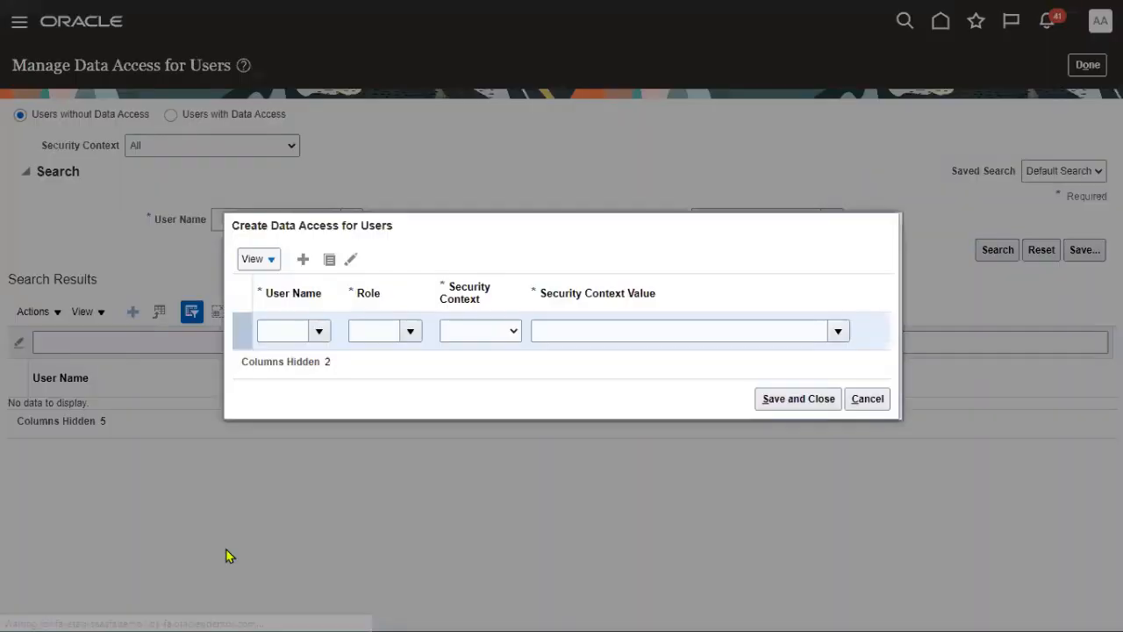
- Add a data access row giving the user Accounts Payable Manager for Business unit US1 Business Unit
click(277, 339)
click(276, 334)
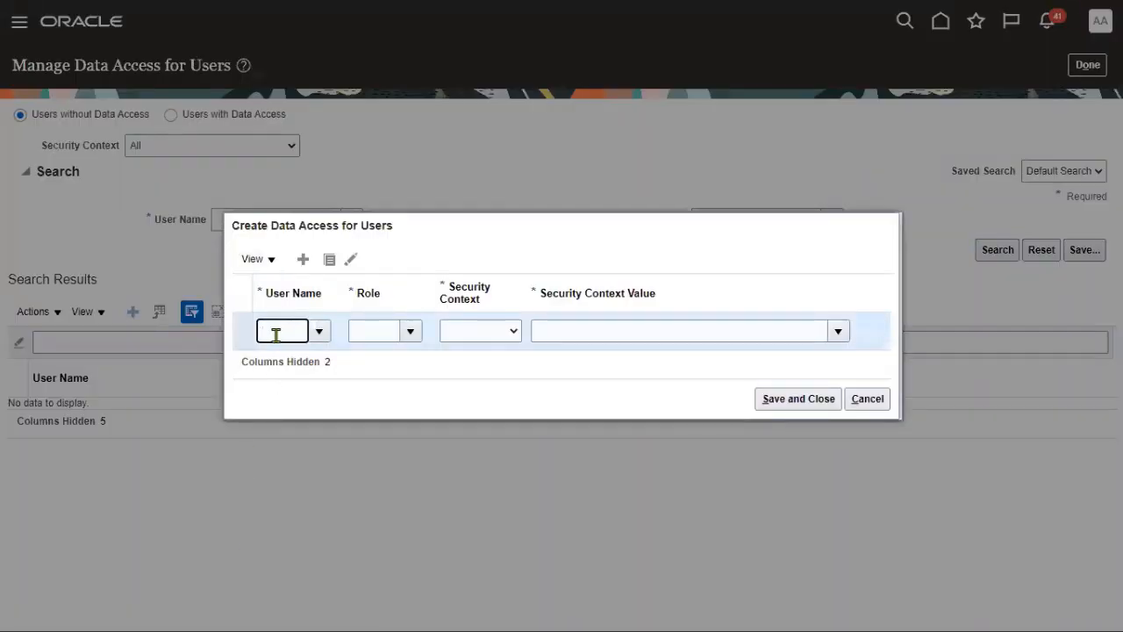
text(MADHAN)
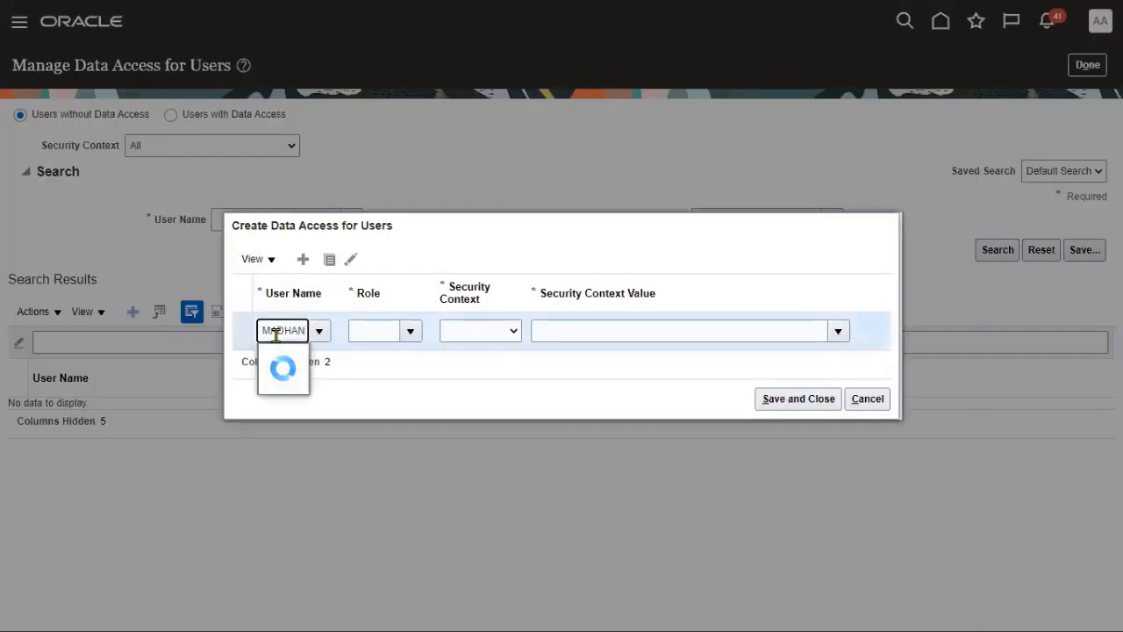
click(316, 366)
click(397, 335)
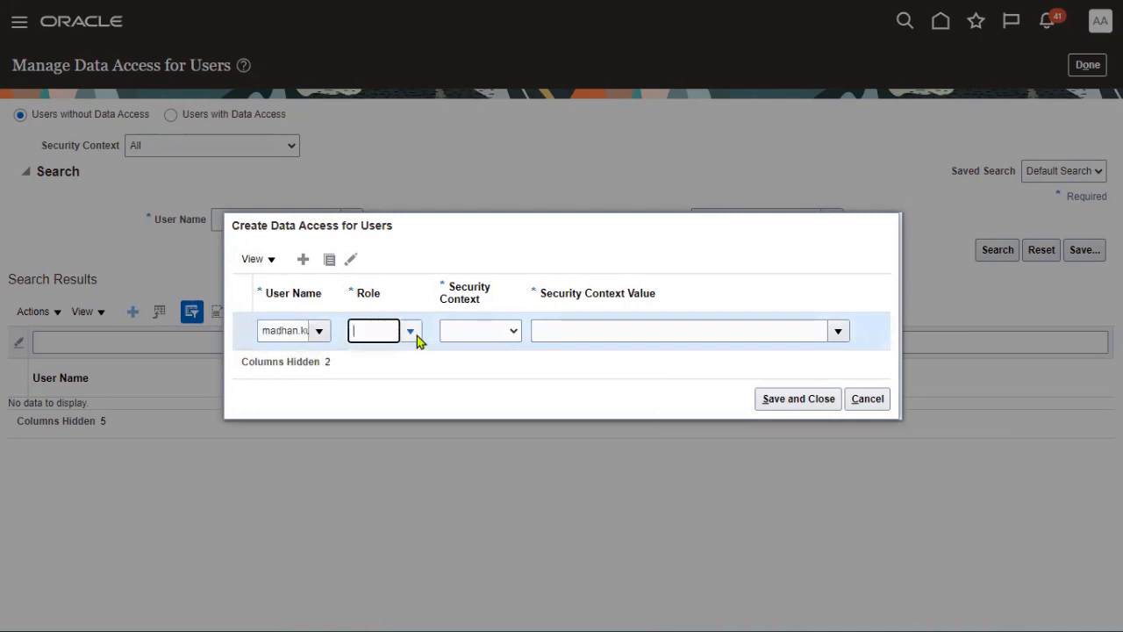
click(415, 333)
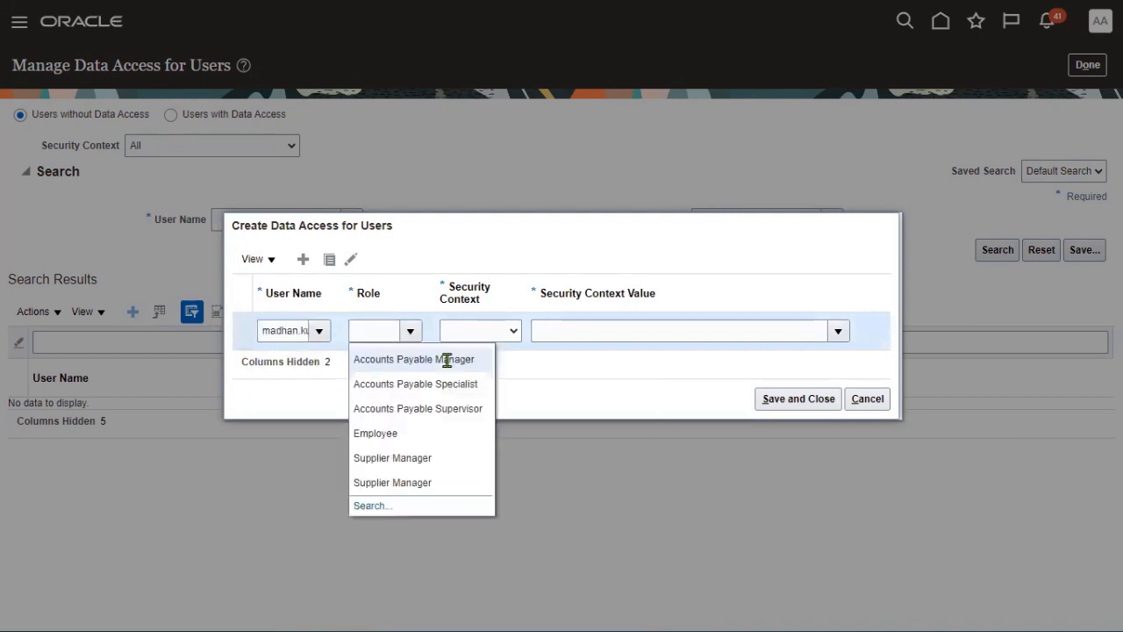
click(445, 359)
click(513, 338)
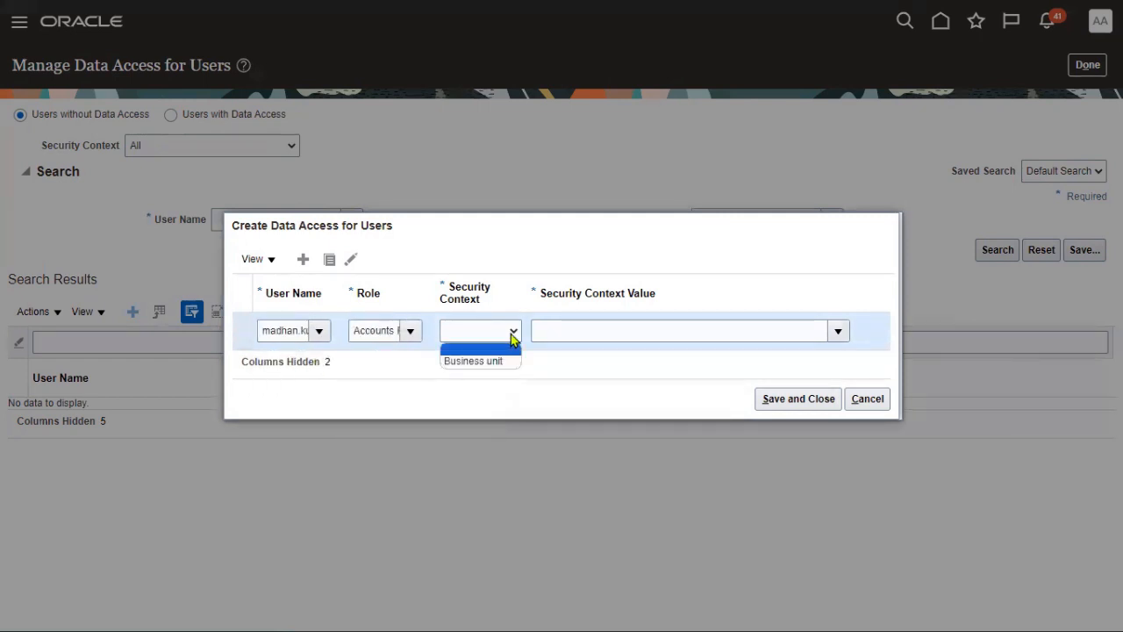
click(509, 359)
click(556, 332)
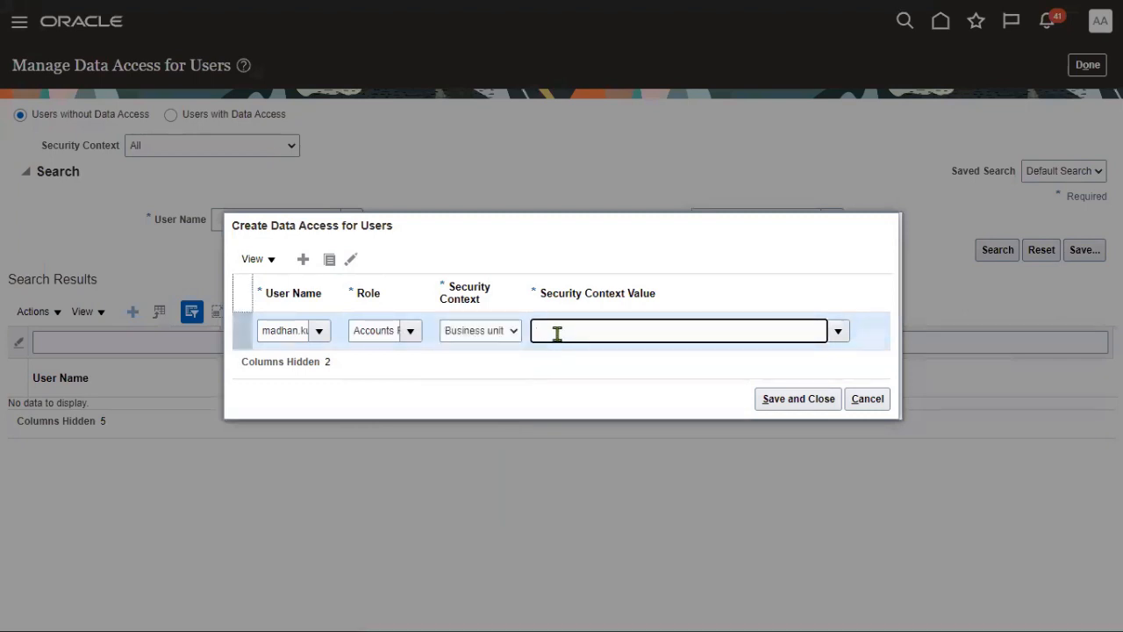
text(US1)
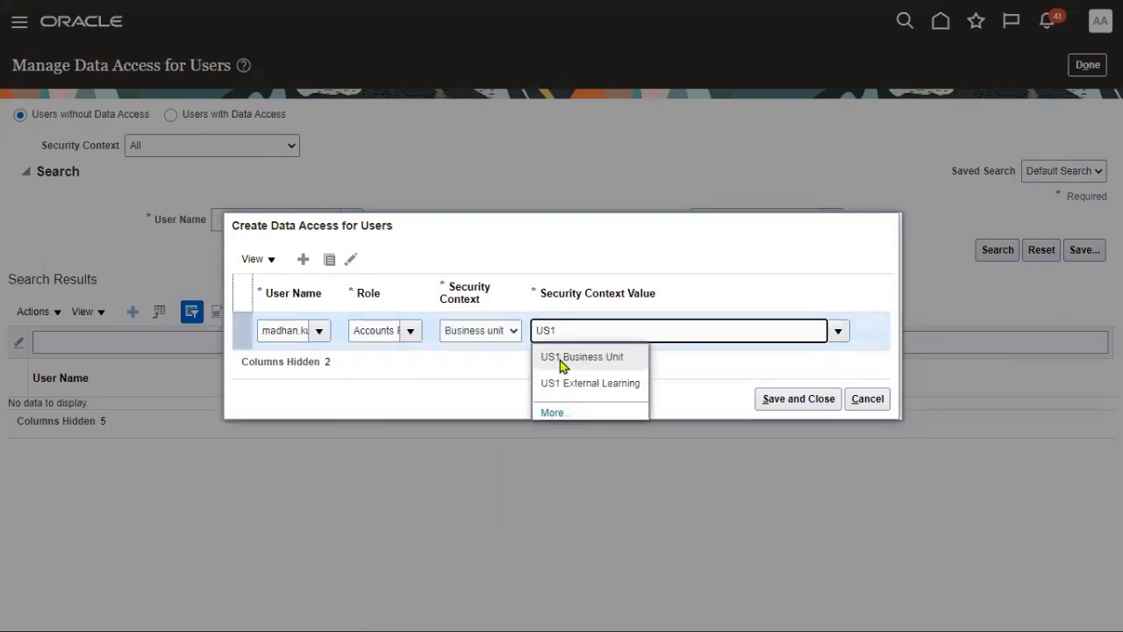
click(563, 361)
key(ctrl+c)
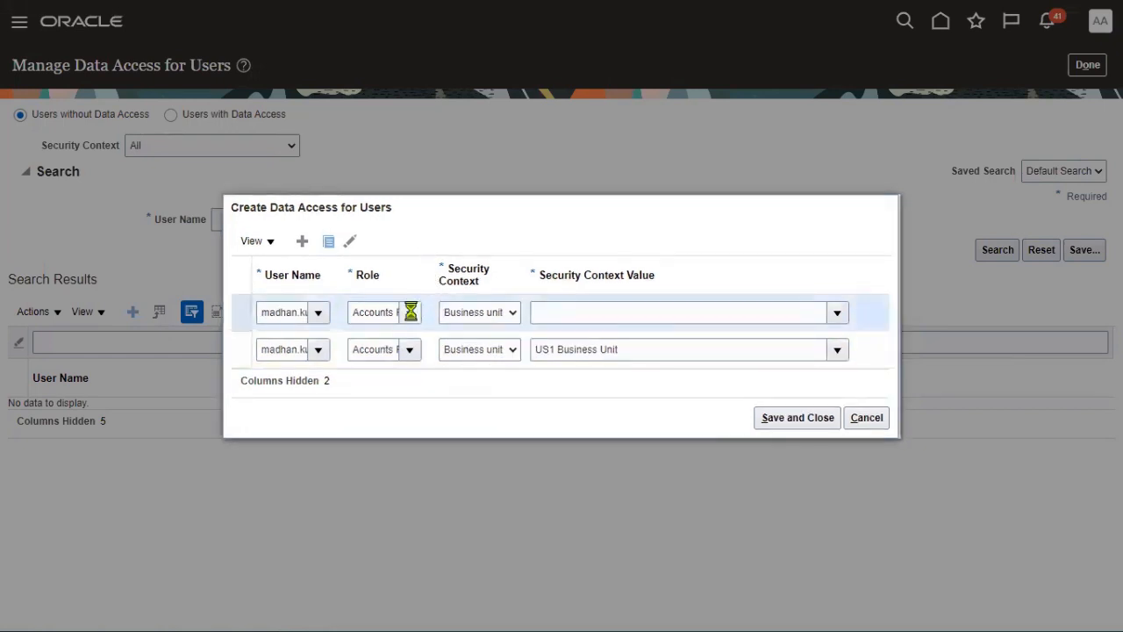
- Add Specialist and Supervisor rows scoped to US1 Business Unit, then save and close
click(438, 426)
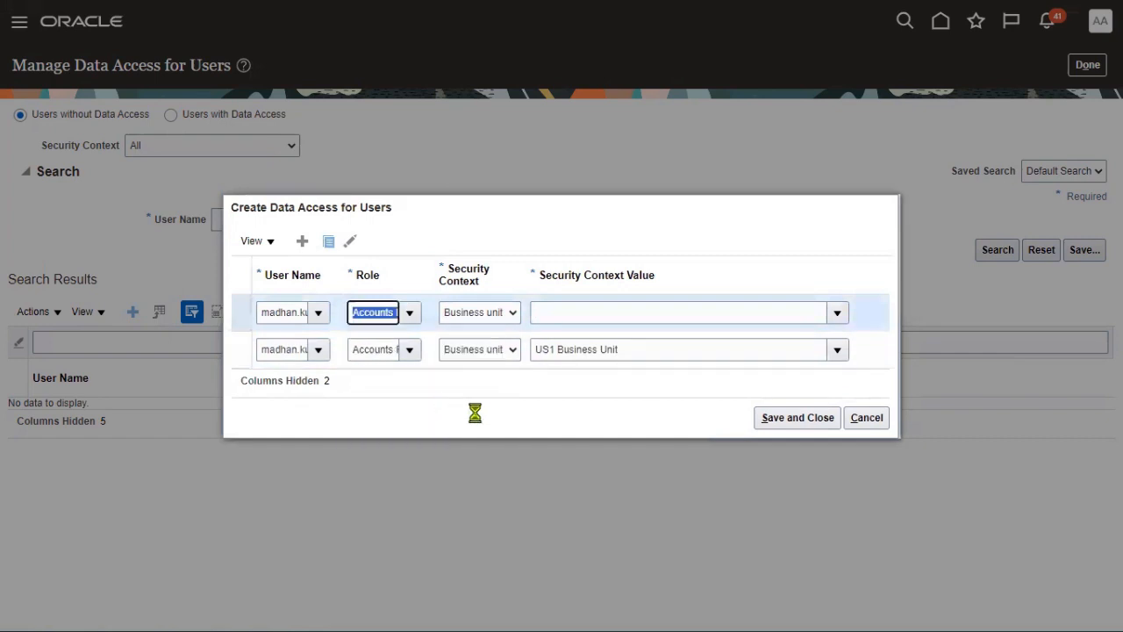
key(Tab)
key(Tab)
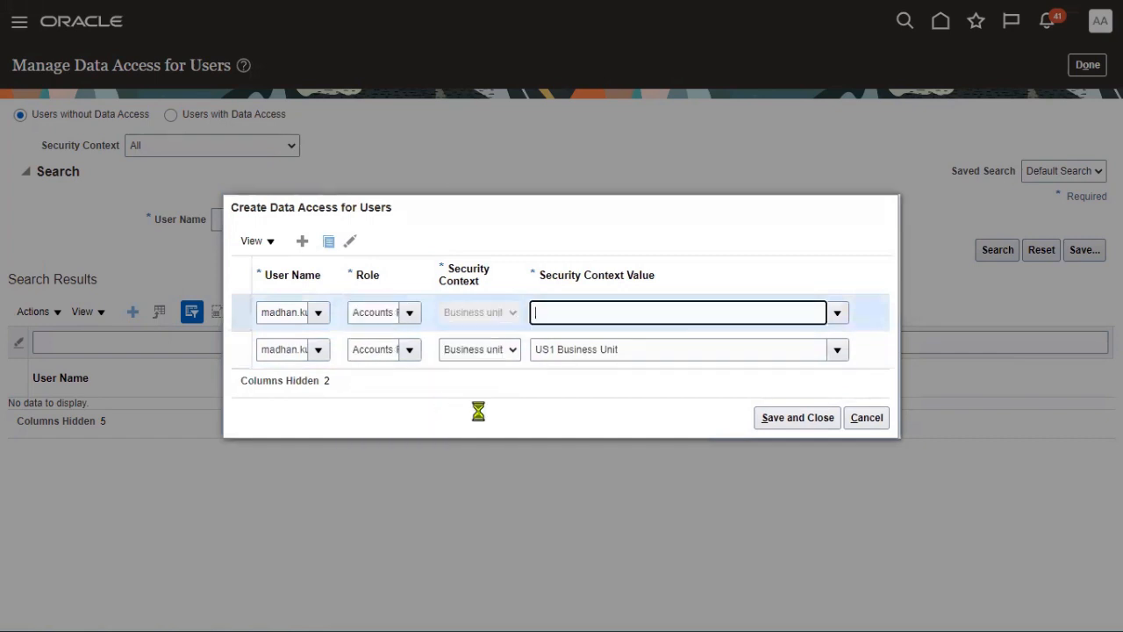
key(ctrl+v)
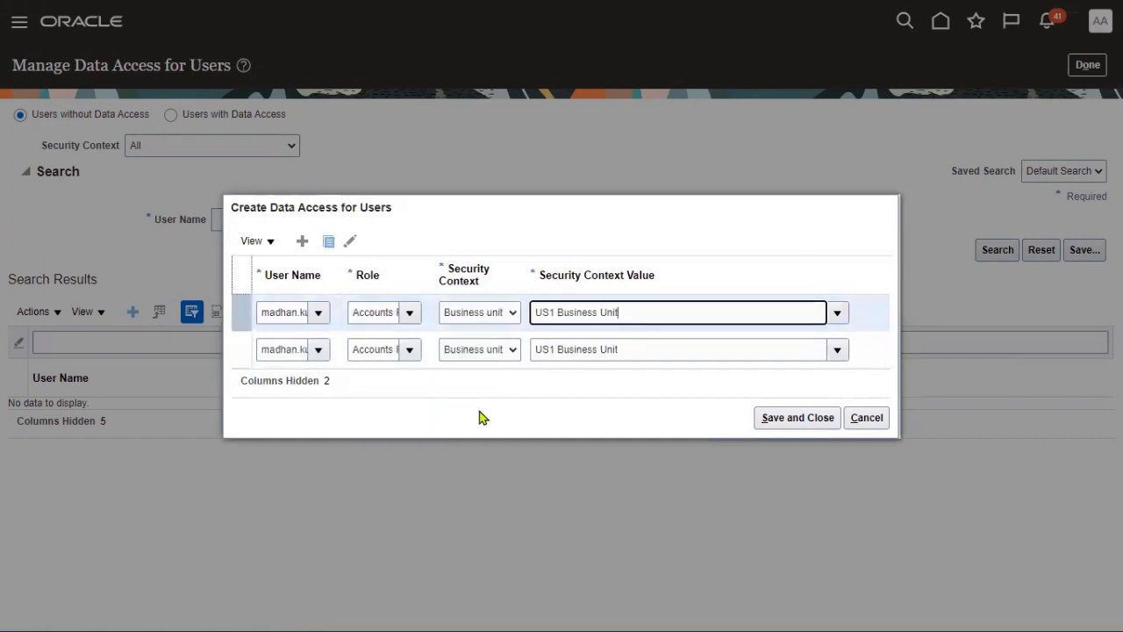
click(335, 244)
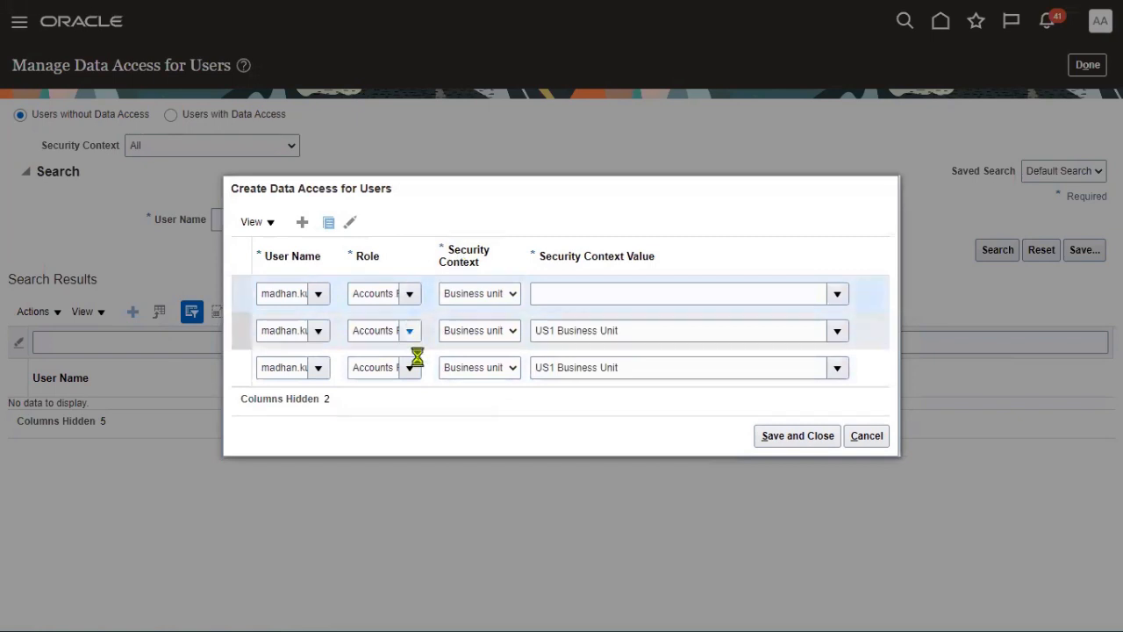
click(430, 436)
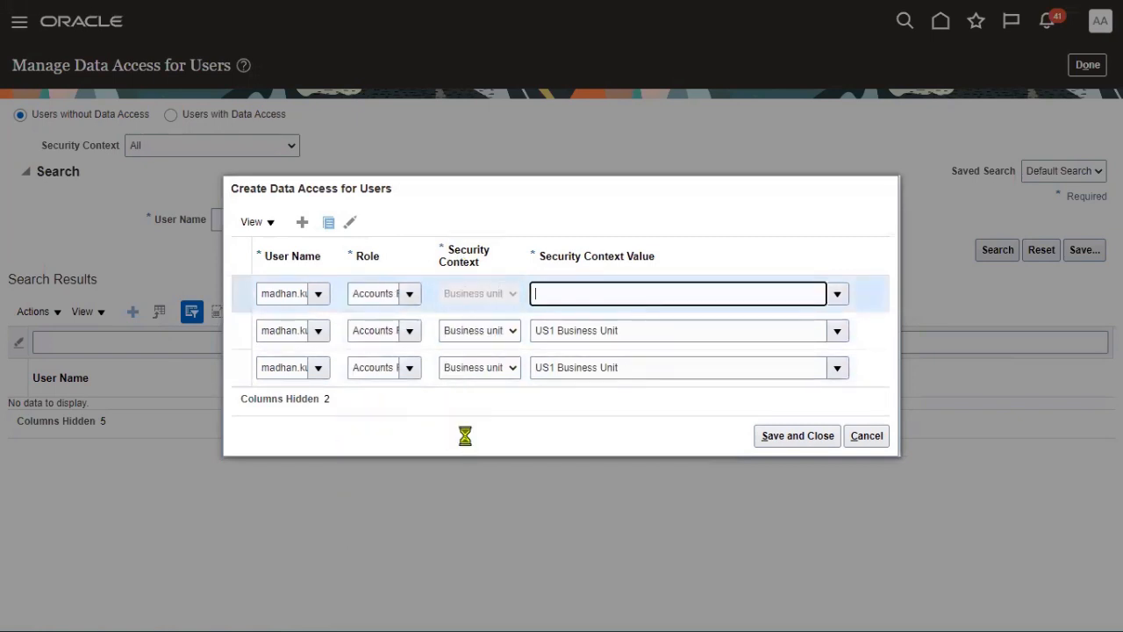
click(776, 441)
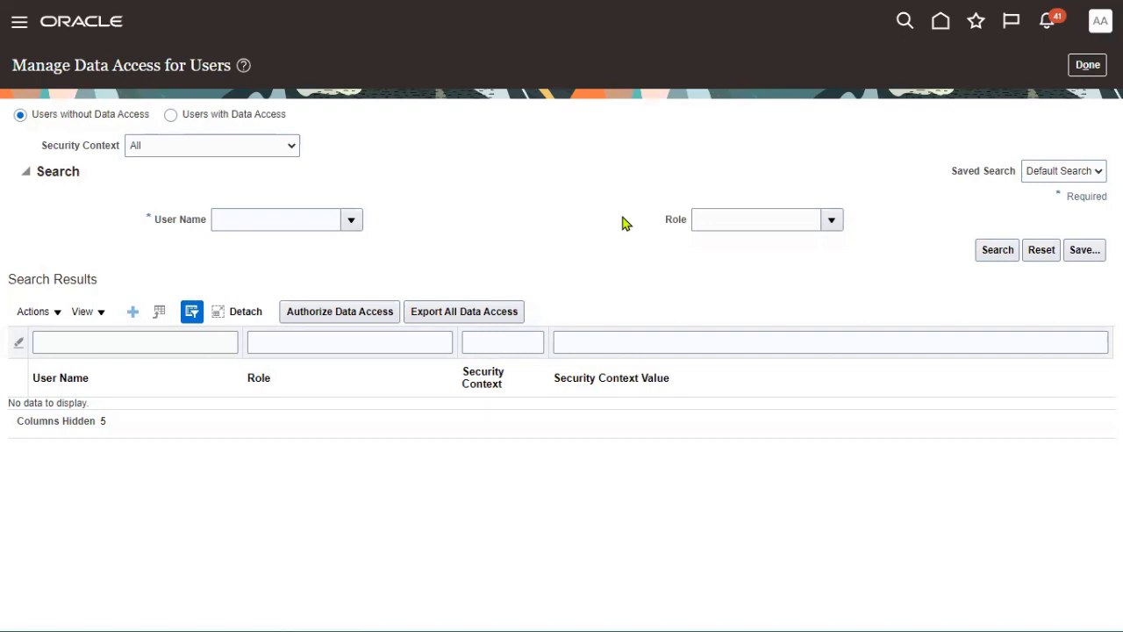
- Submit the Run User and Roles Synchronization Process from the Initial Users setup tasks
click(1087, 65)
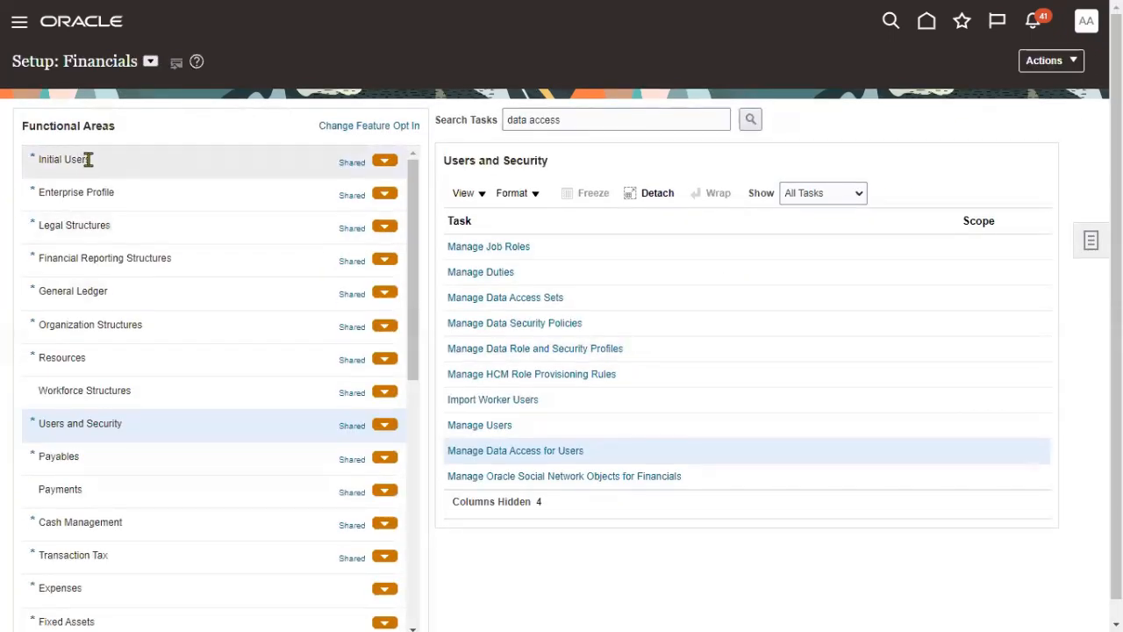
click(88, 159)
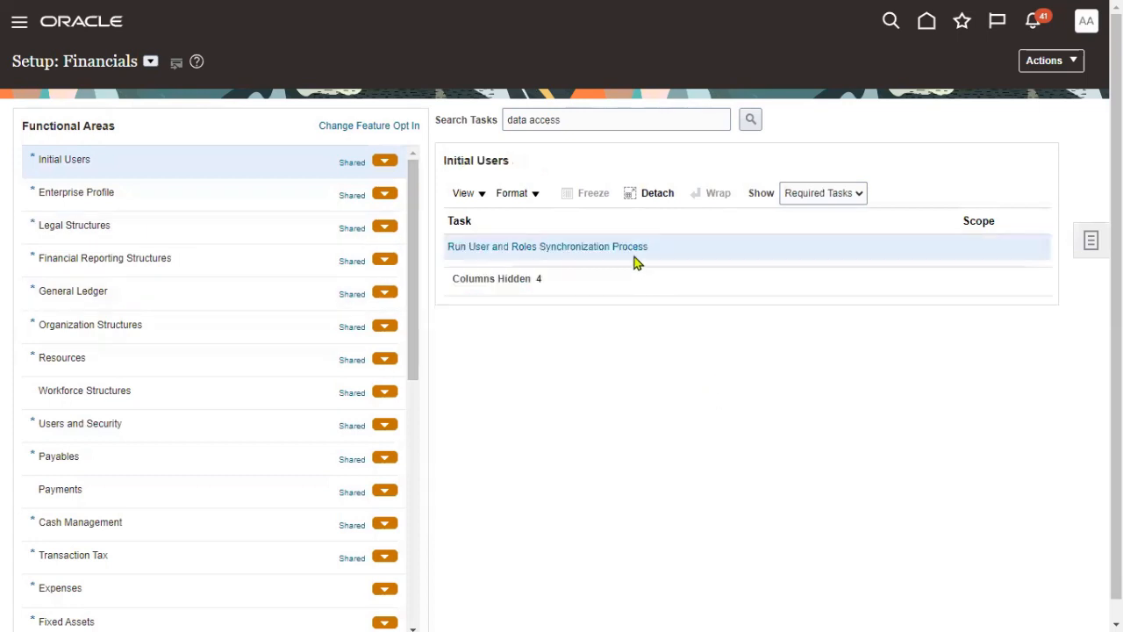
click(629, 251)
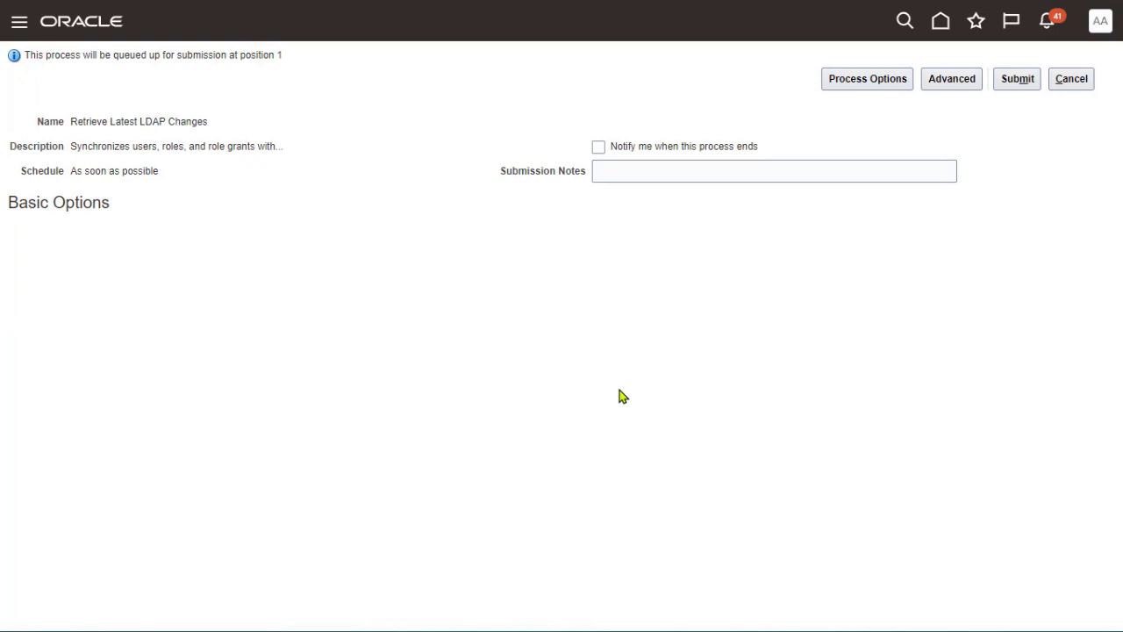
click(1009, 81)
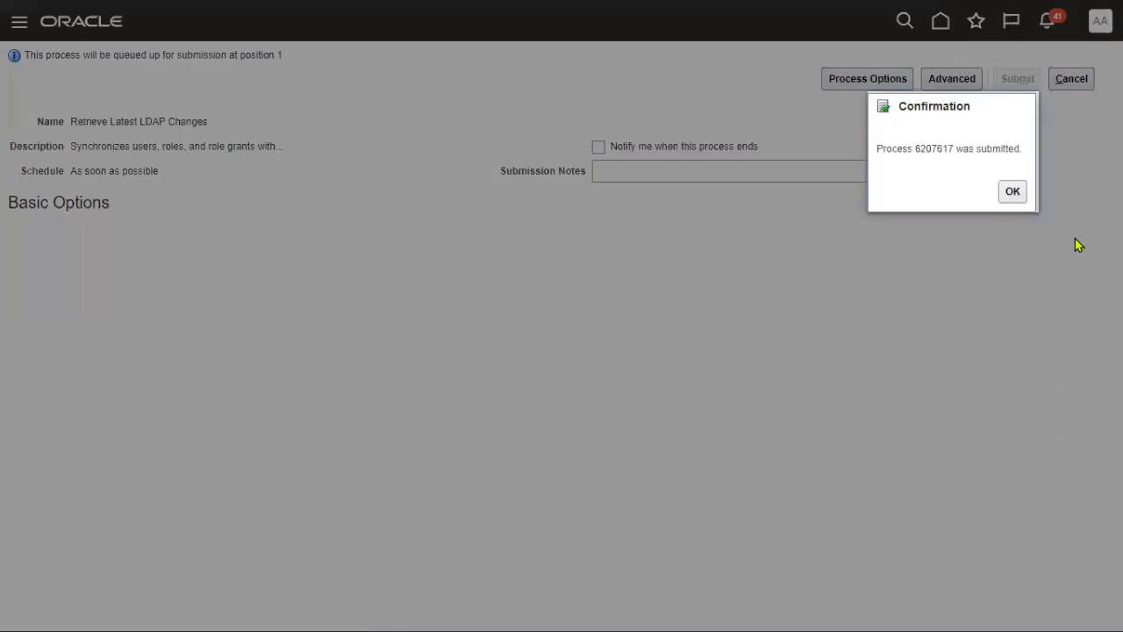
click(1022, 192)
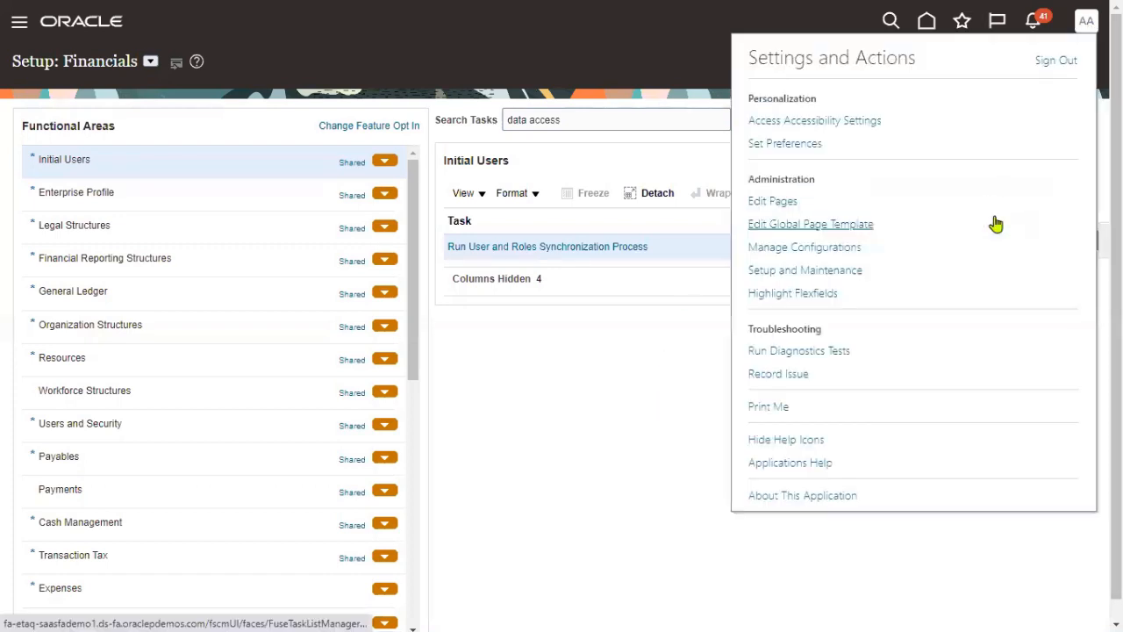
- Sign out of the administrator session and sign in as the new payables user
click(1053, 62)
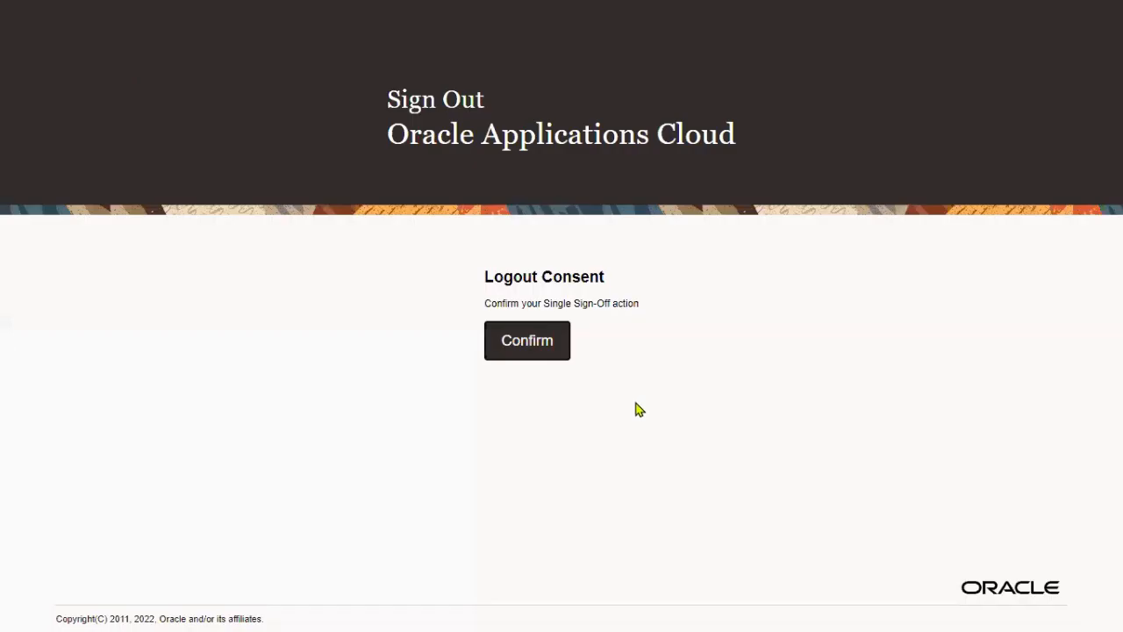
click(543, 345)
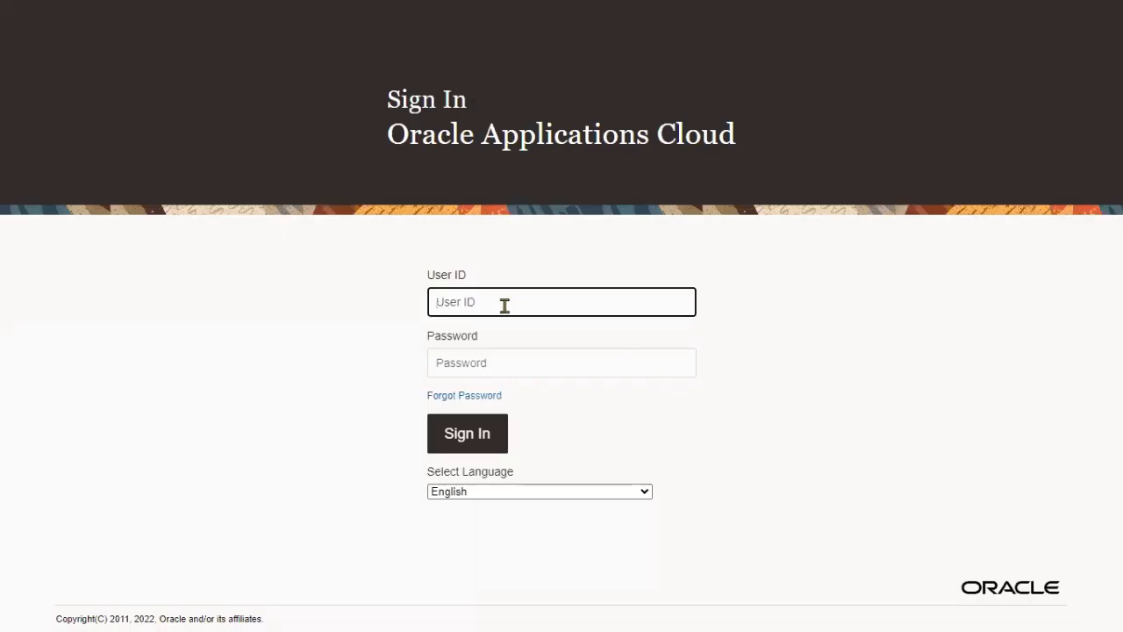
key(Tab)
text(••••••••)
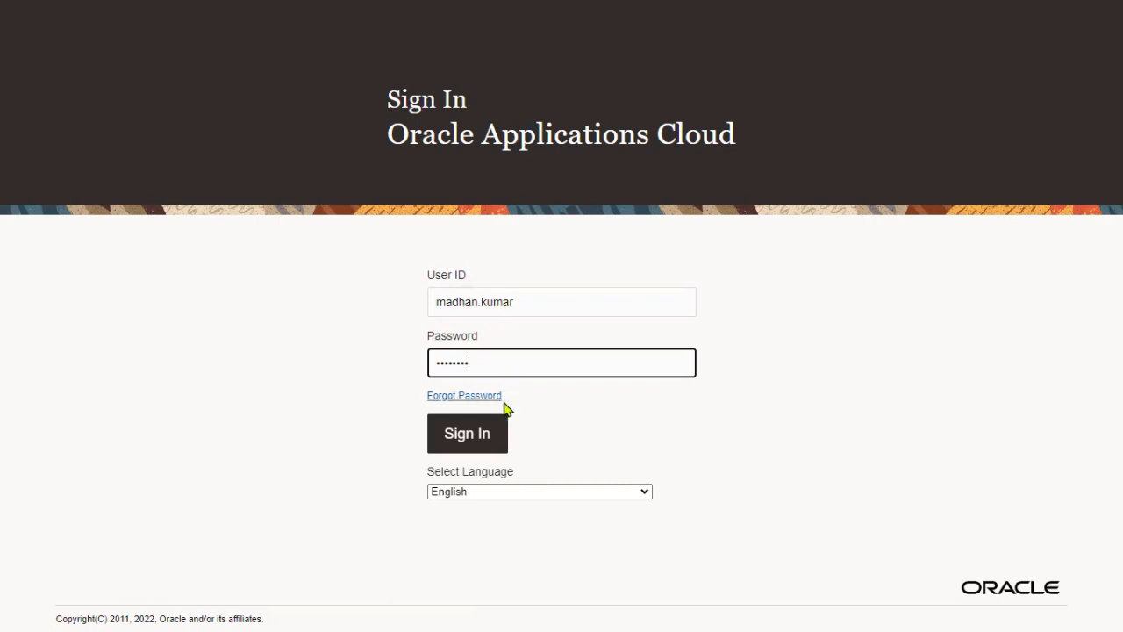
click(483, 442)
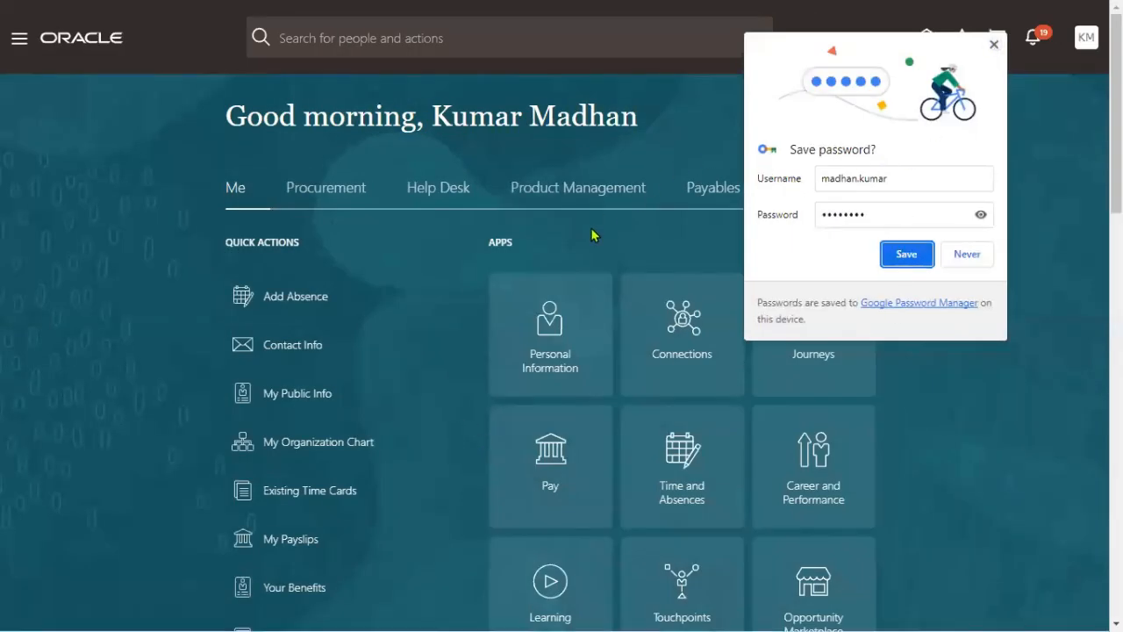
- Let the browser save the password, close its account prompt, and open the navigator
click(906, 257)
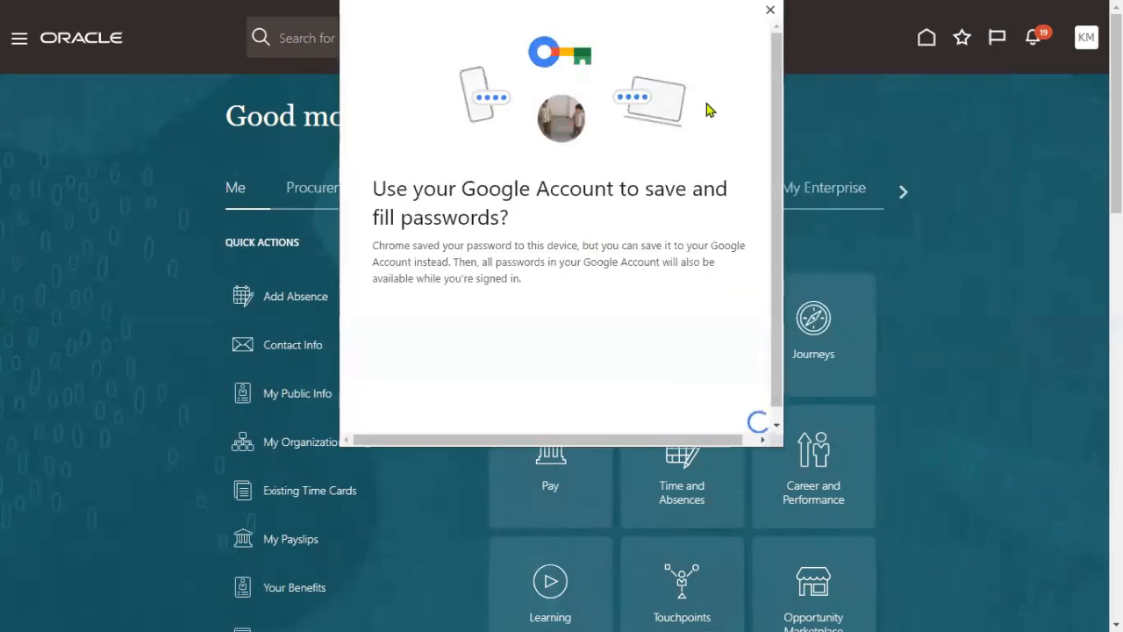
click(771, 11)
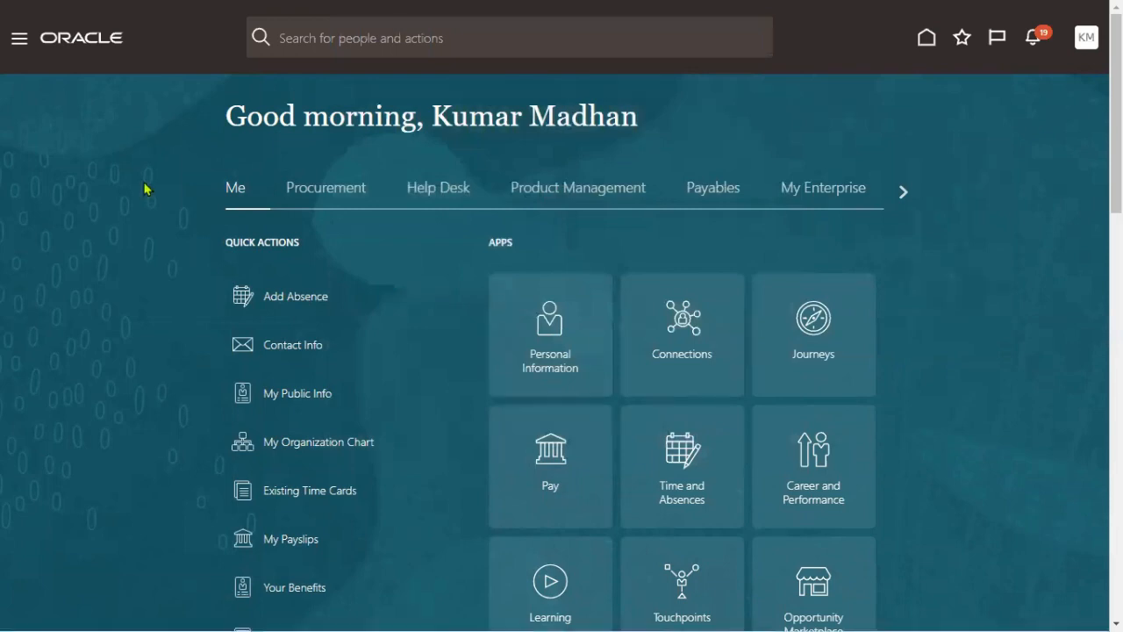
click(17, 40)
- Go to Payables > Invoices and show the invoice, accounting and assets task list
click(47, 231)
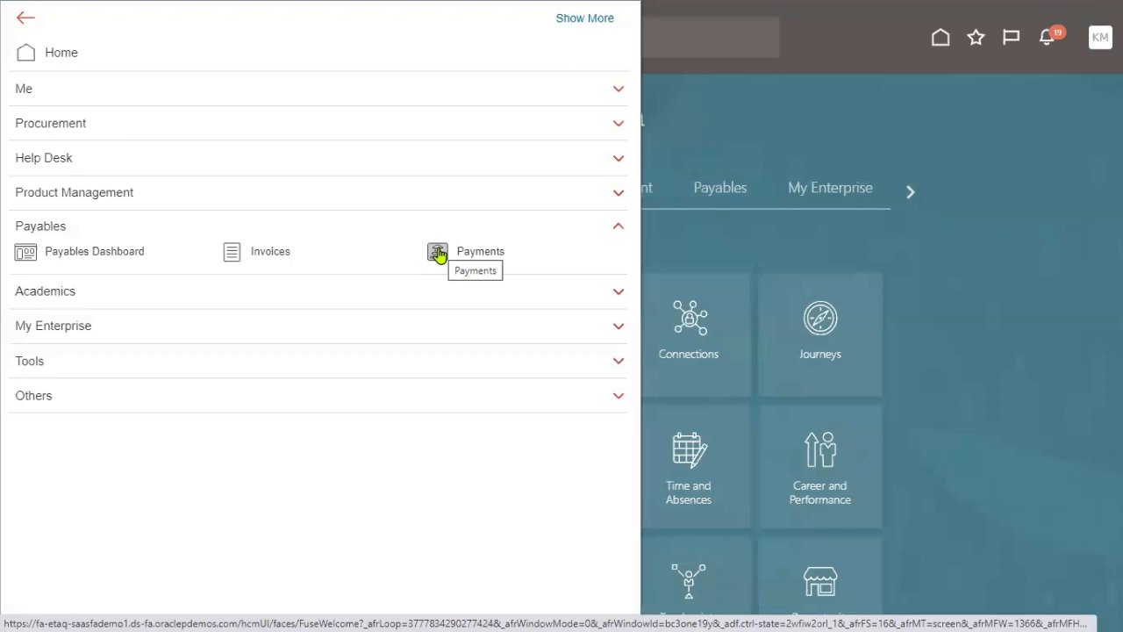
click(271, 254)
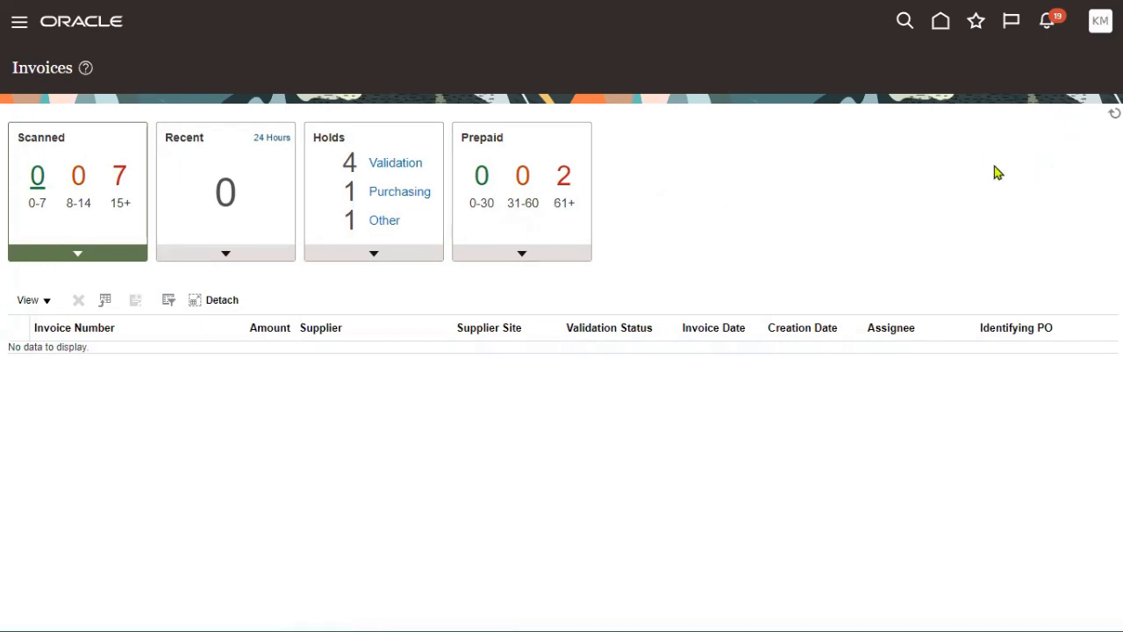
click(992, 80)
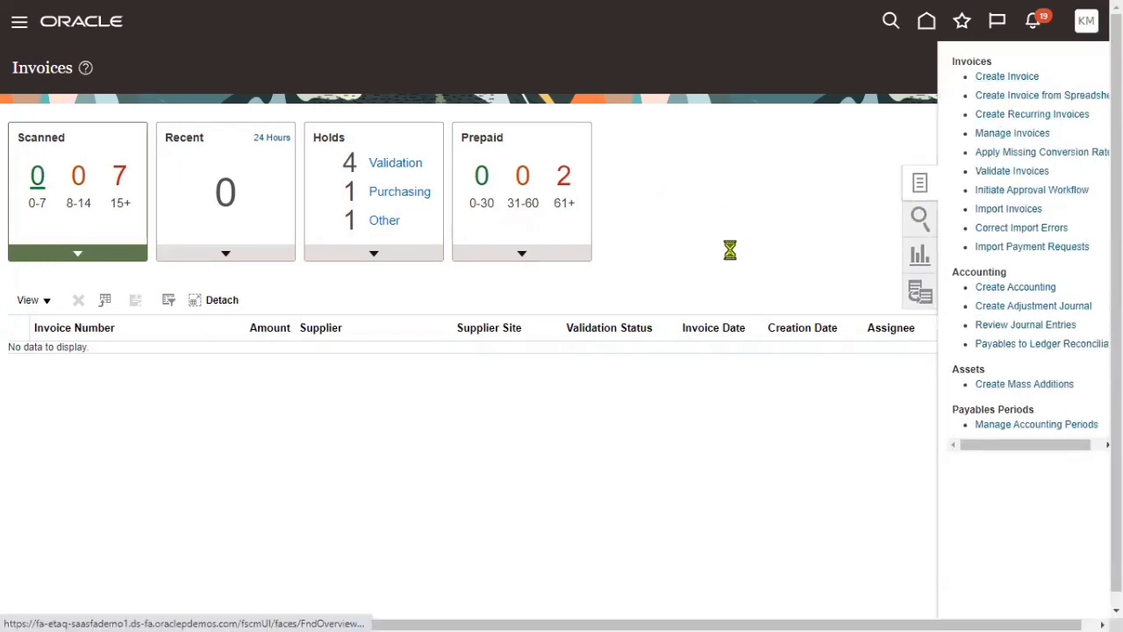
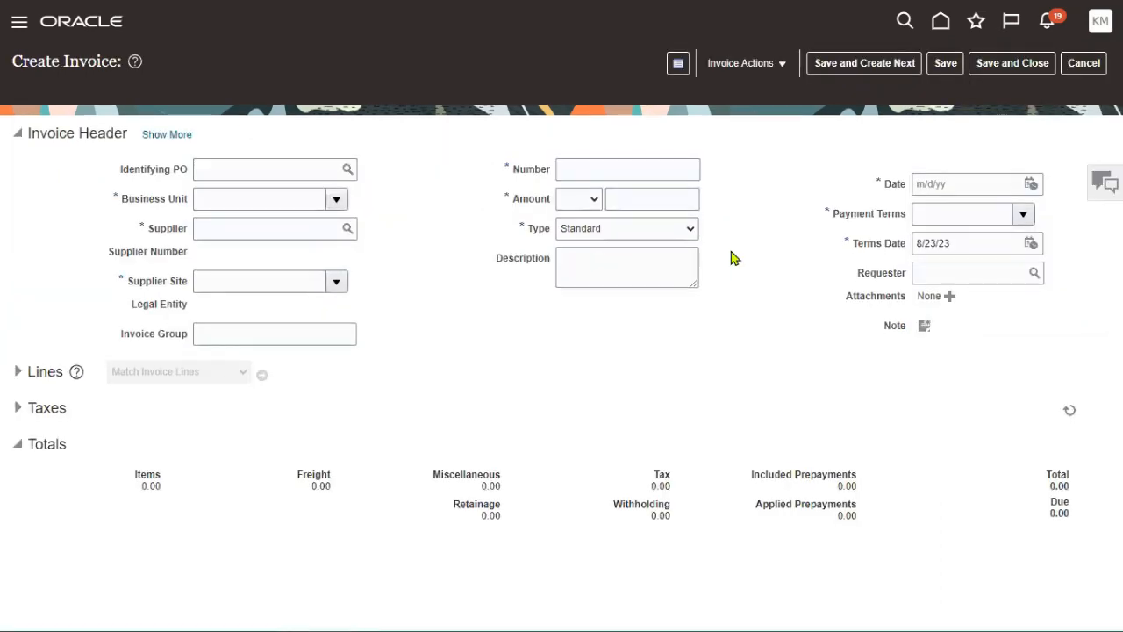
- Bookmark step 7 (Data Access) and step 8 (Create Invoice) in the Notepad++ task notes
click(336, 199)
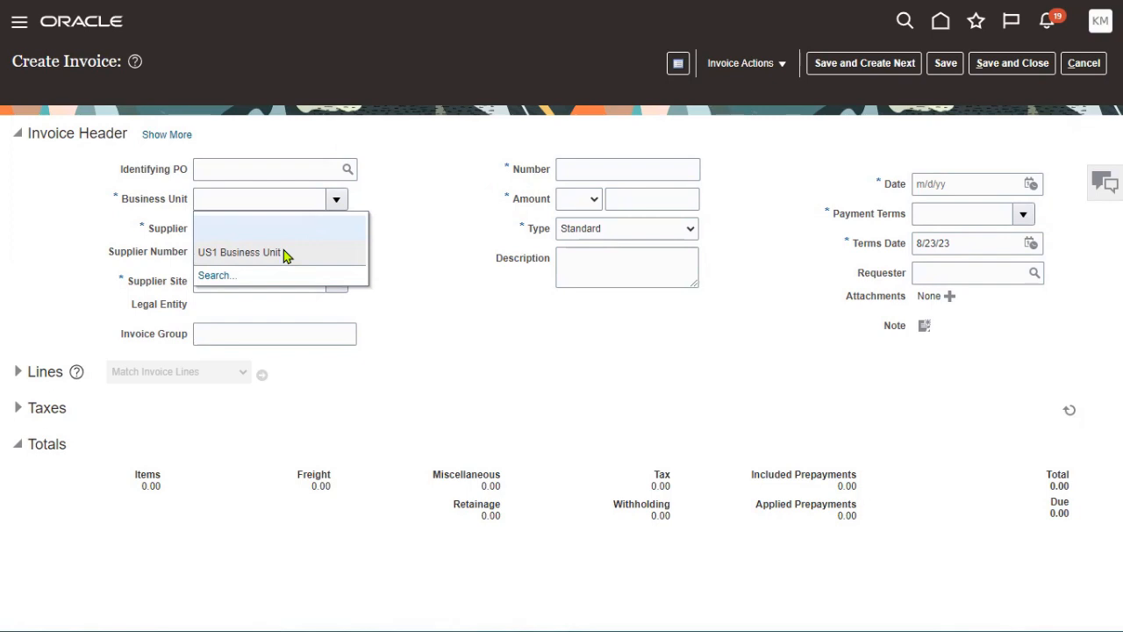
key(alt+Tab)
key(alt+Tab)
key(alt+Tab)
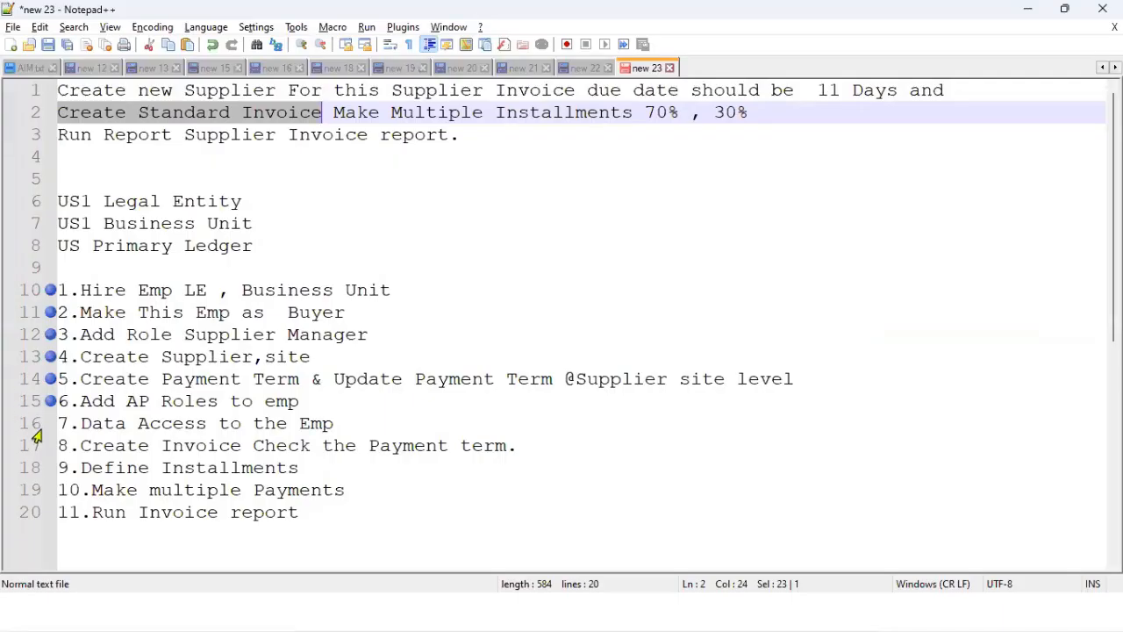
click(35, 432)
click(48, 430)
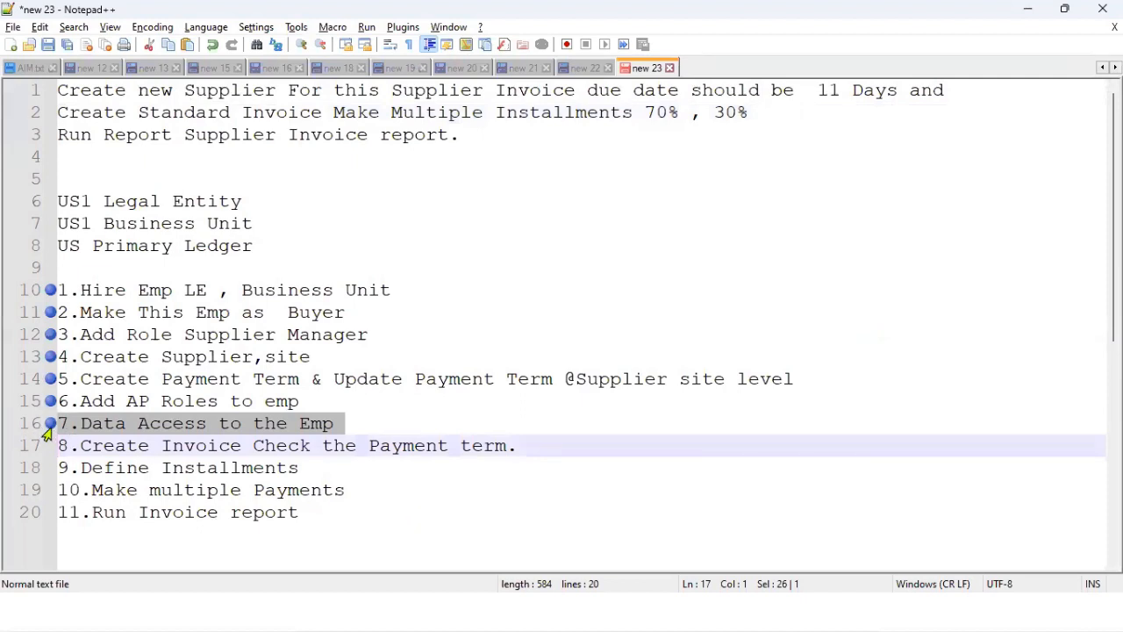
click(48, 446)
key(alt+Tab)
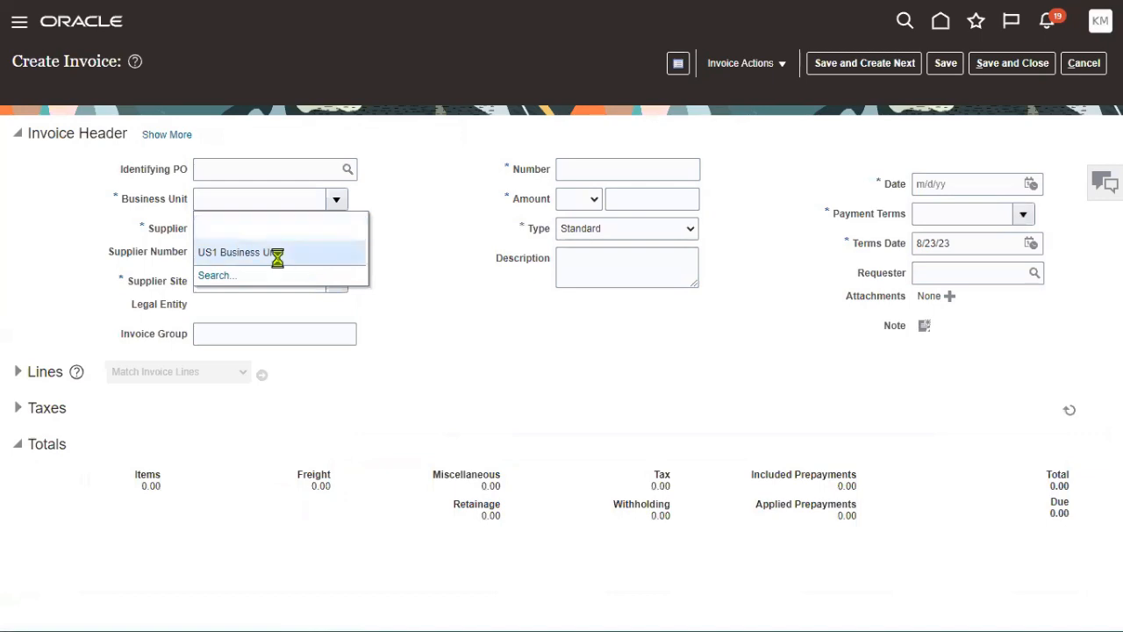
- Set the invoice's business unit to US1 Business Unit and supplier to TATA Supplier
click(313, 252)
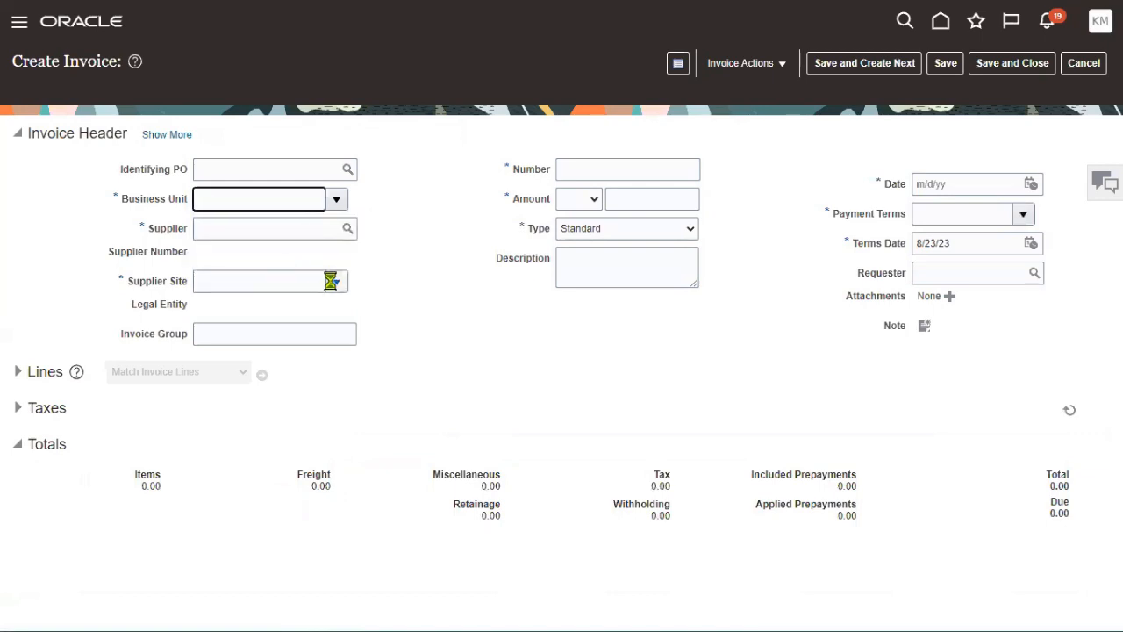
click(305, 230)
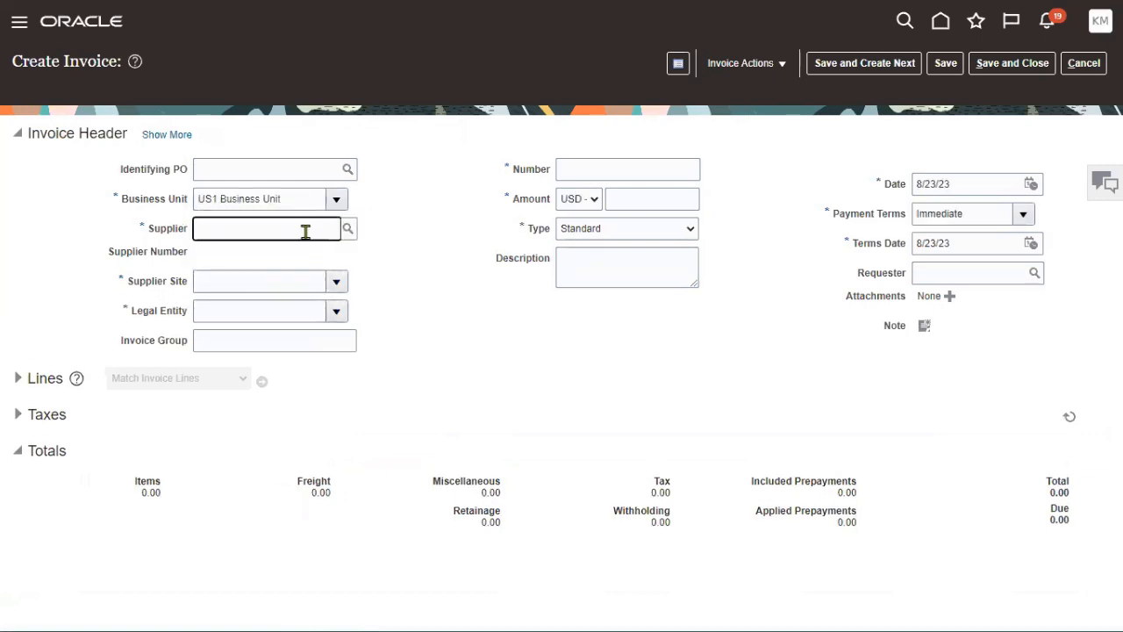
drag(832, 215, 942, 216)
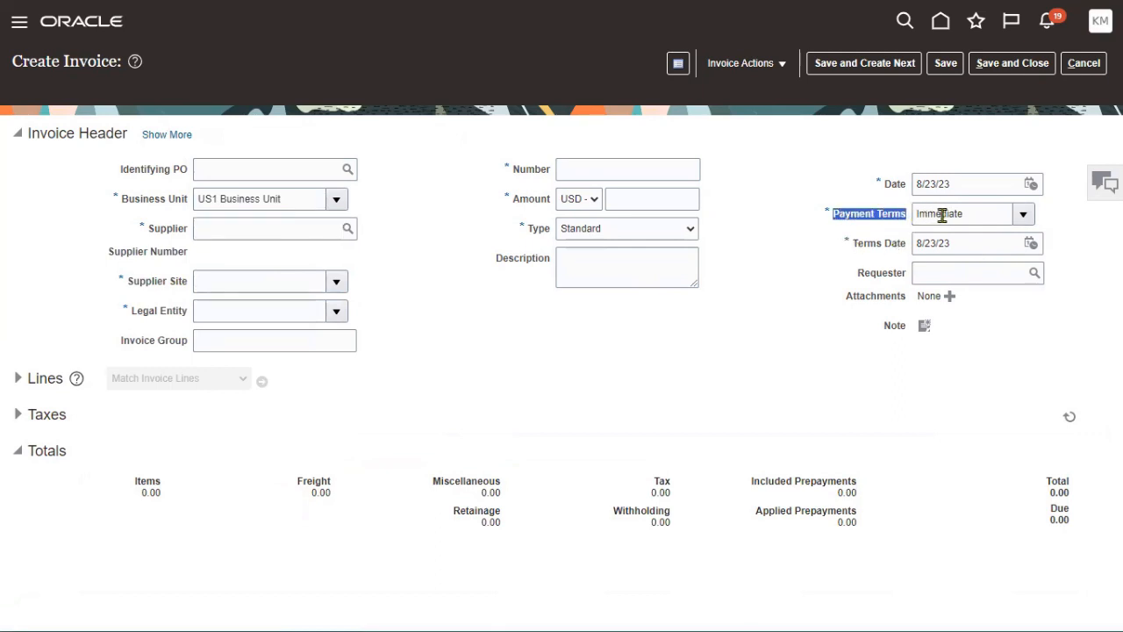
drag(288, 197, 195, 200)
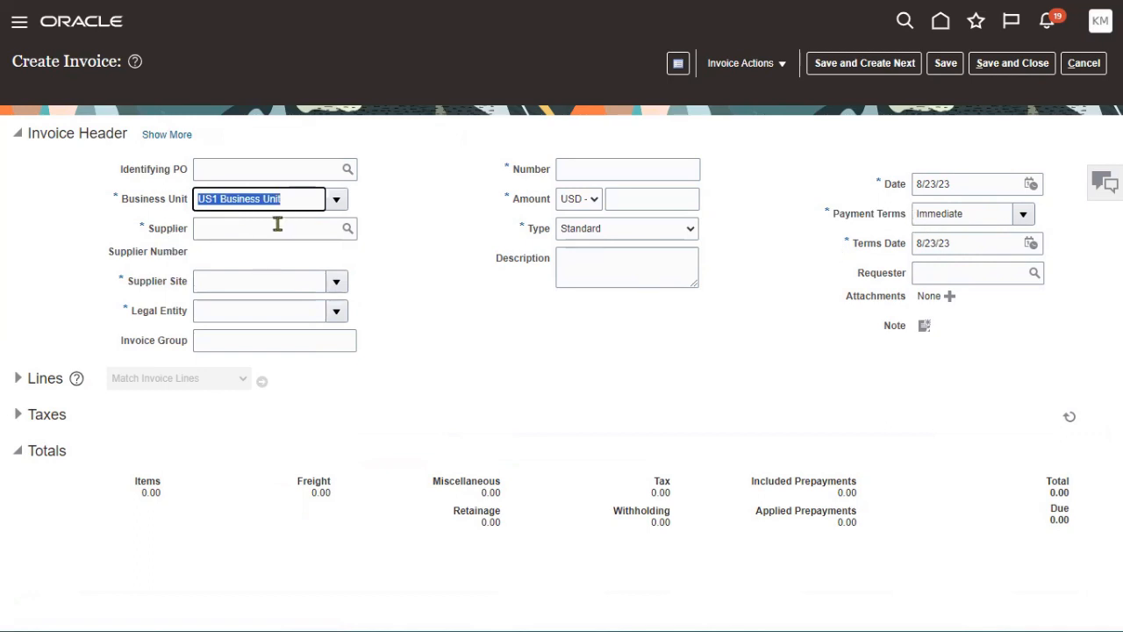
click(277, 224)
text(TATA)
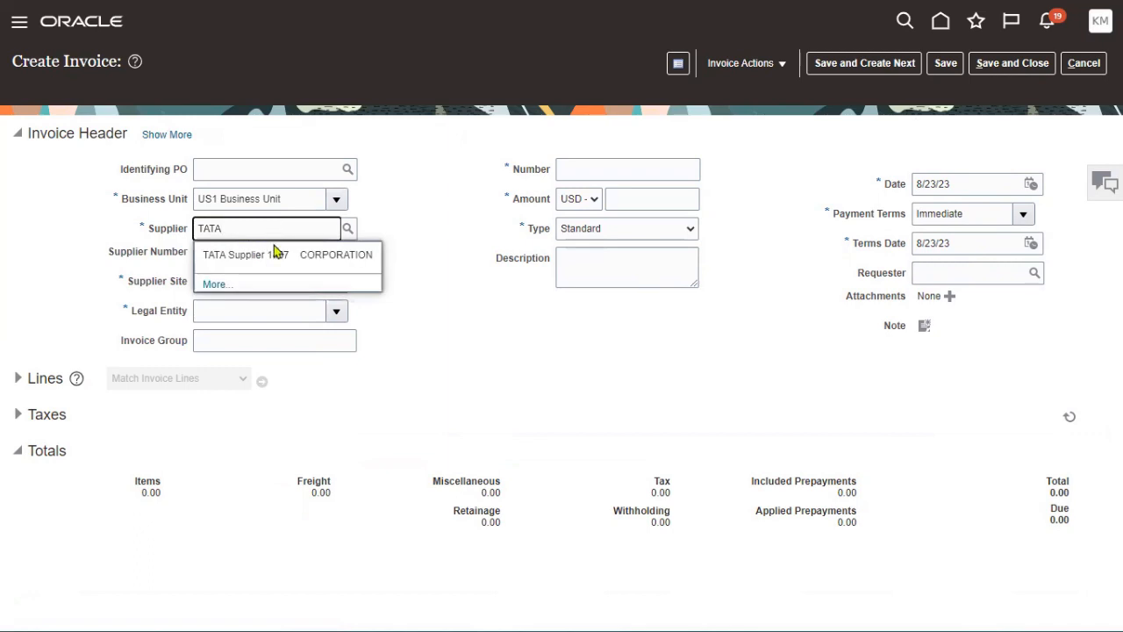
click(267, 256)
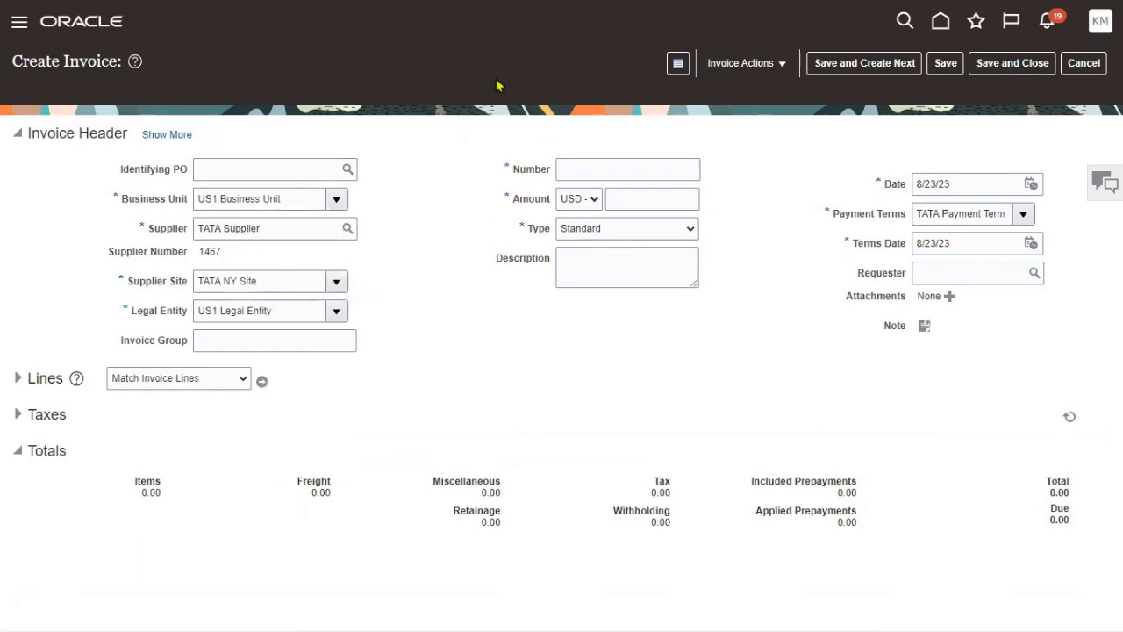
drag(816, 193, 1064, 228)
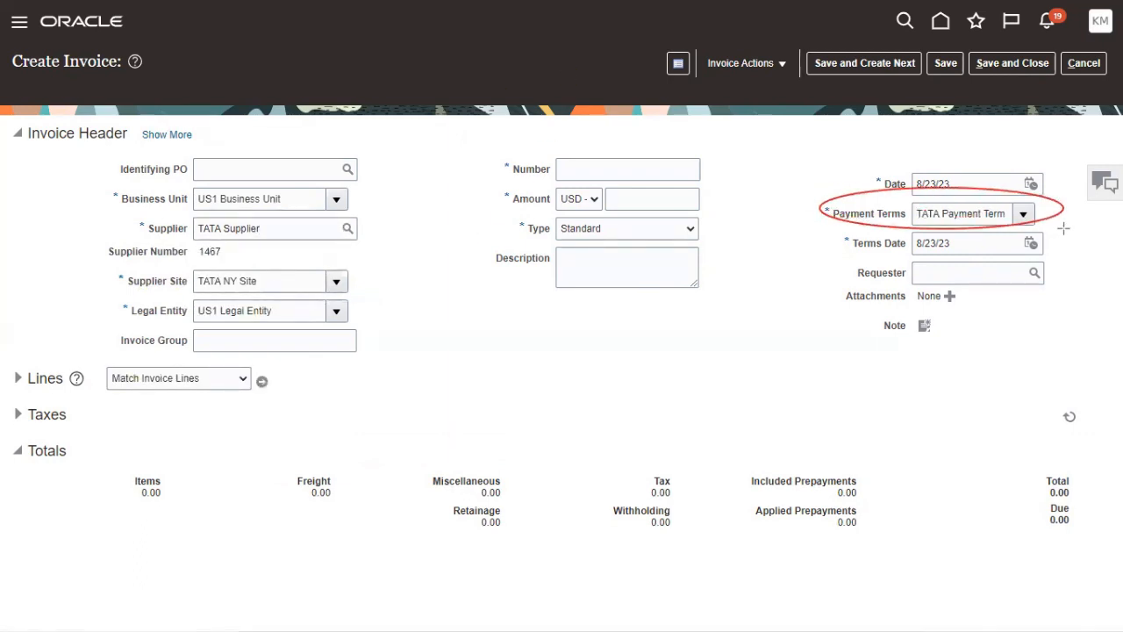
mouse_move(140, 215)
mouse_down()
mouse_move(211, 244)
mouse_move(285, 303)
mouse_up()
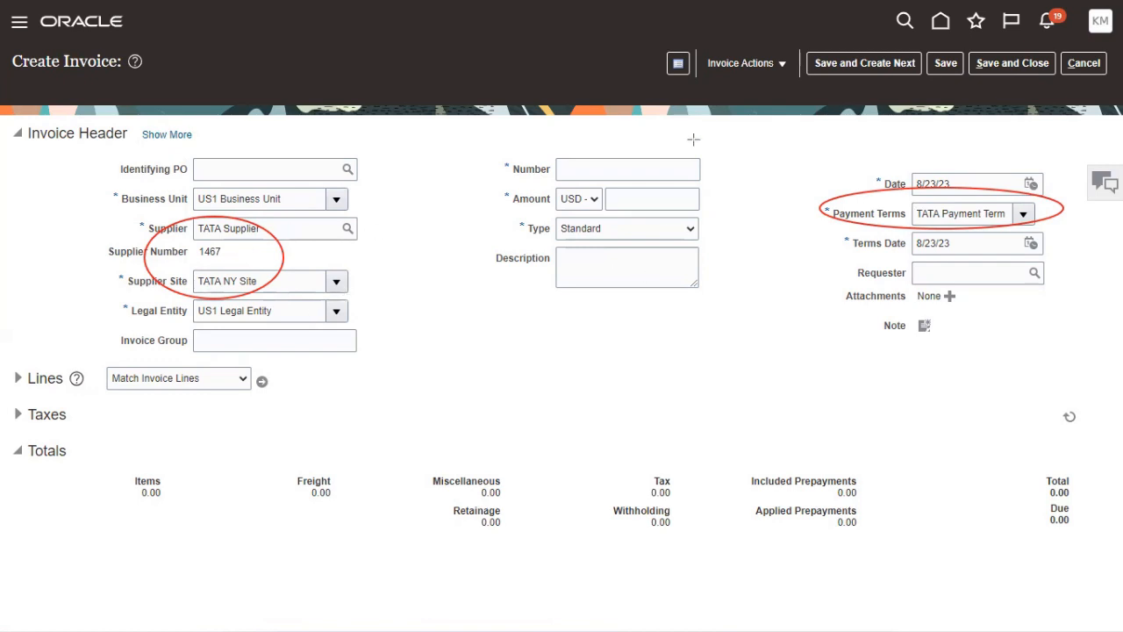
- Enter invoice number TATA-1 with amount 1,000.00 and expand the Lines section
click(616, 171)
text(T)
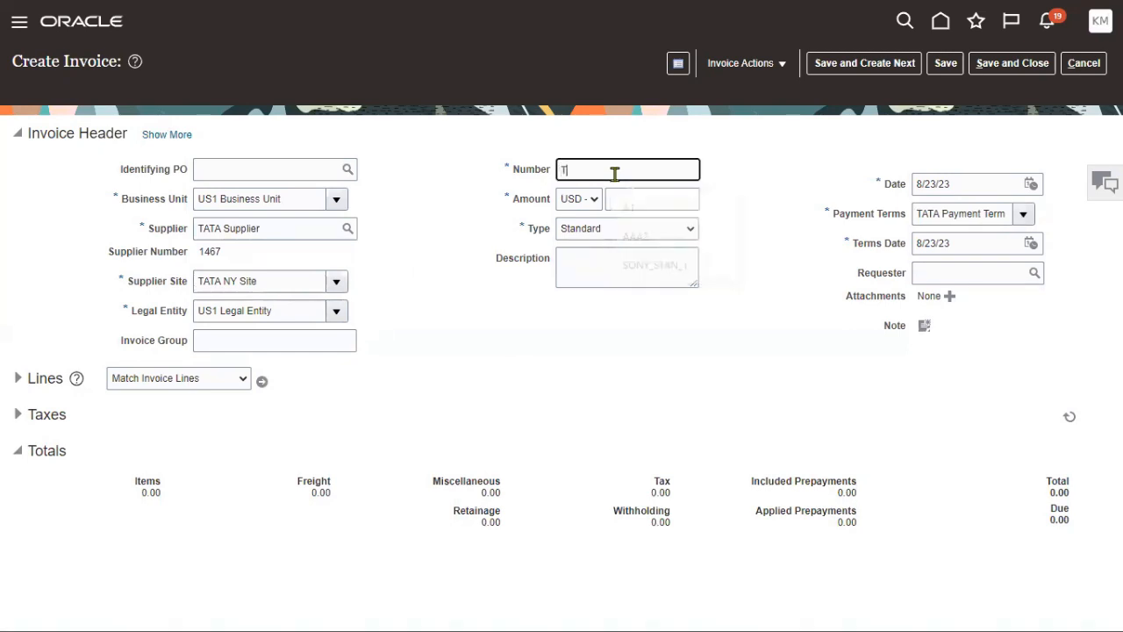
text(ATA-1)
key(Tab)
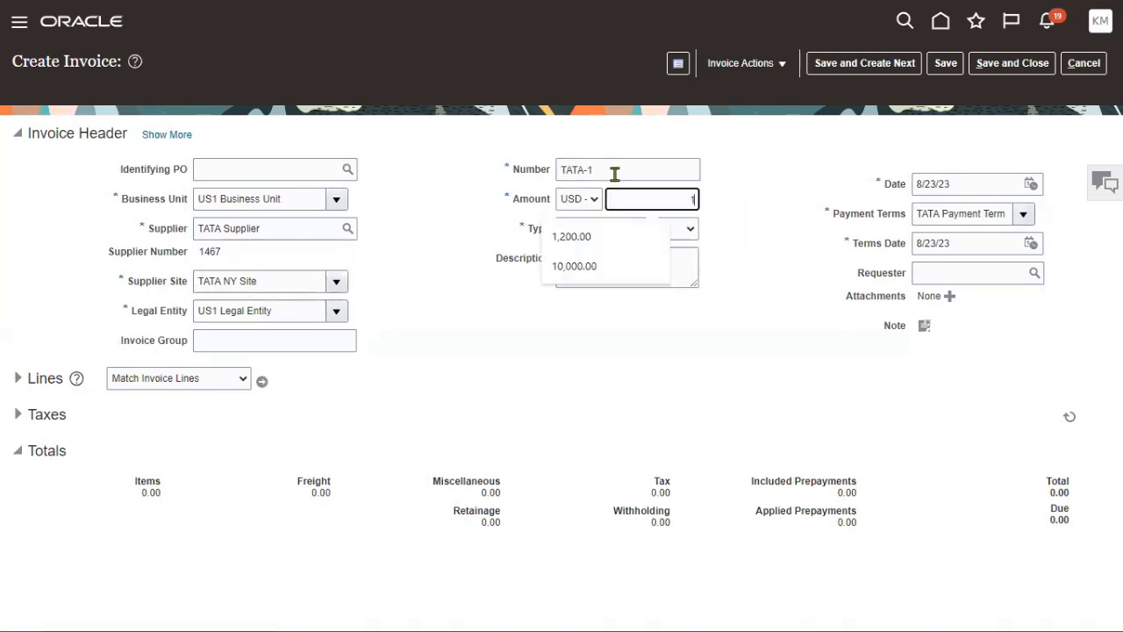
text(1000)
click(611, 314)
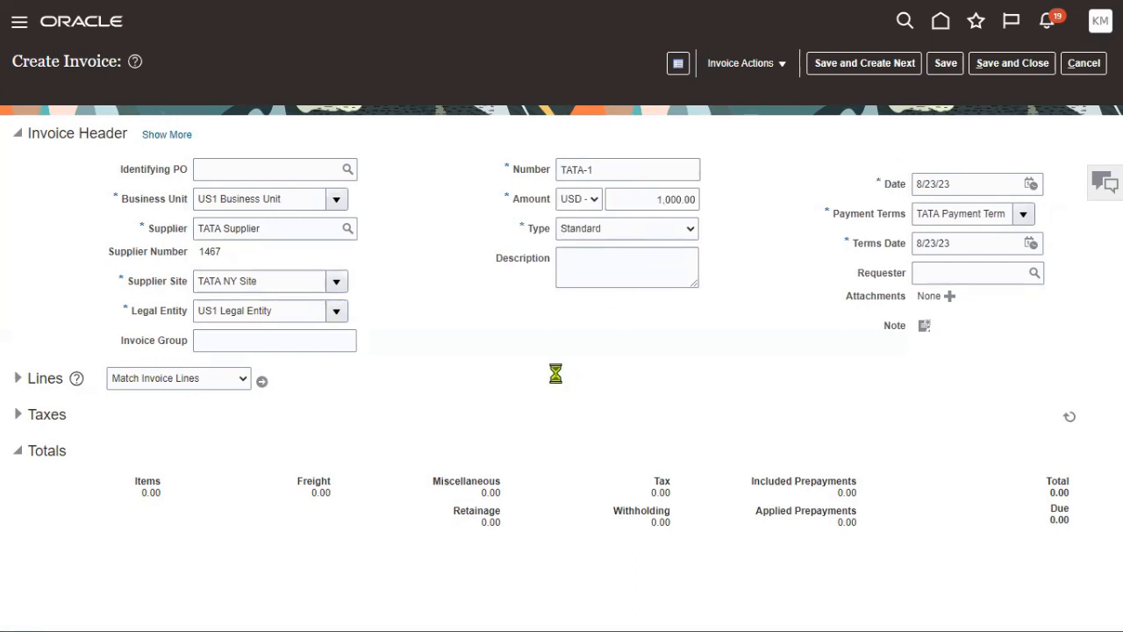
click(24, 383)
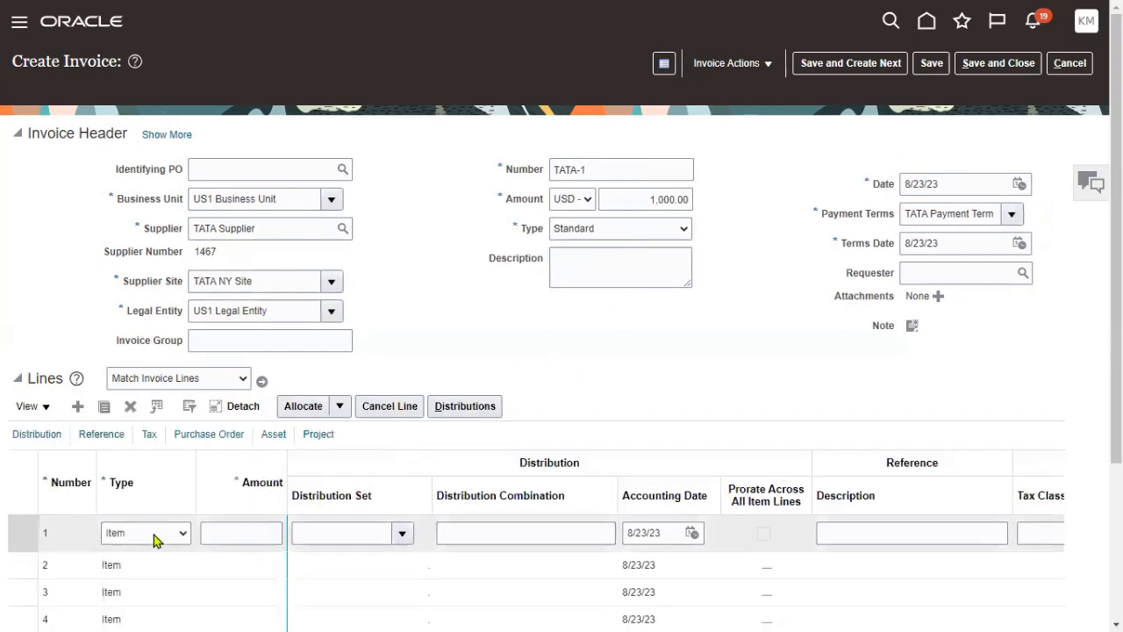
- Enter 1000 as the amount of invoice line 1
click(220, 532)
text(1000)
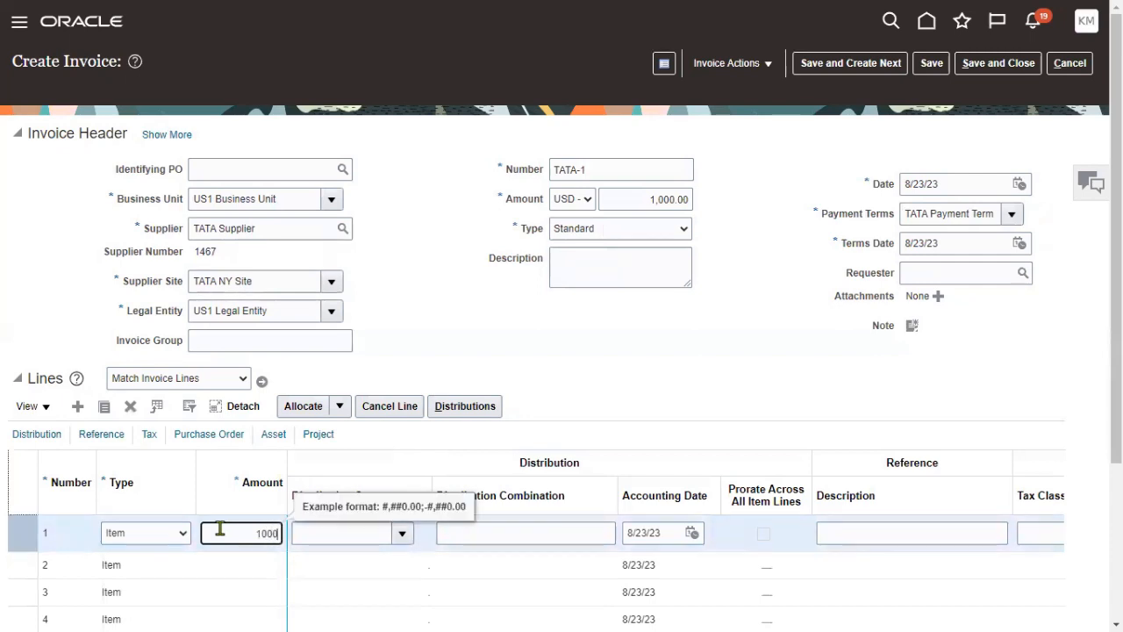
drag(618, 499, 641, 499)
- Charge line 1 to Furnitures & Fixtures account 101.10.15140.000.000.000 and save the invoice
click(627, 532)
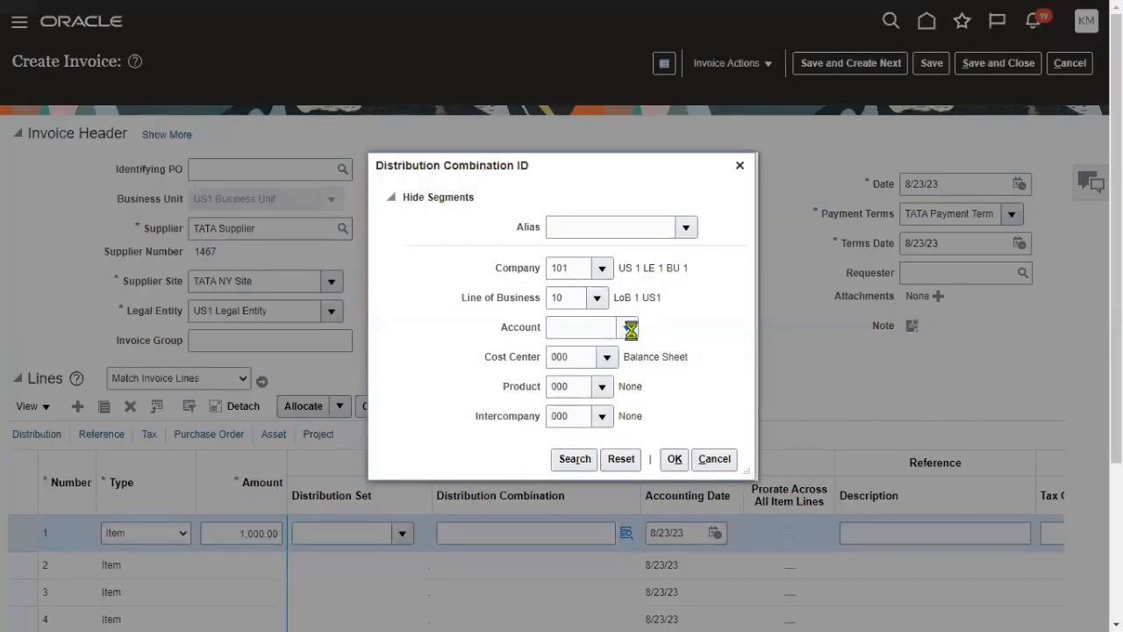
click(631, 329)
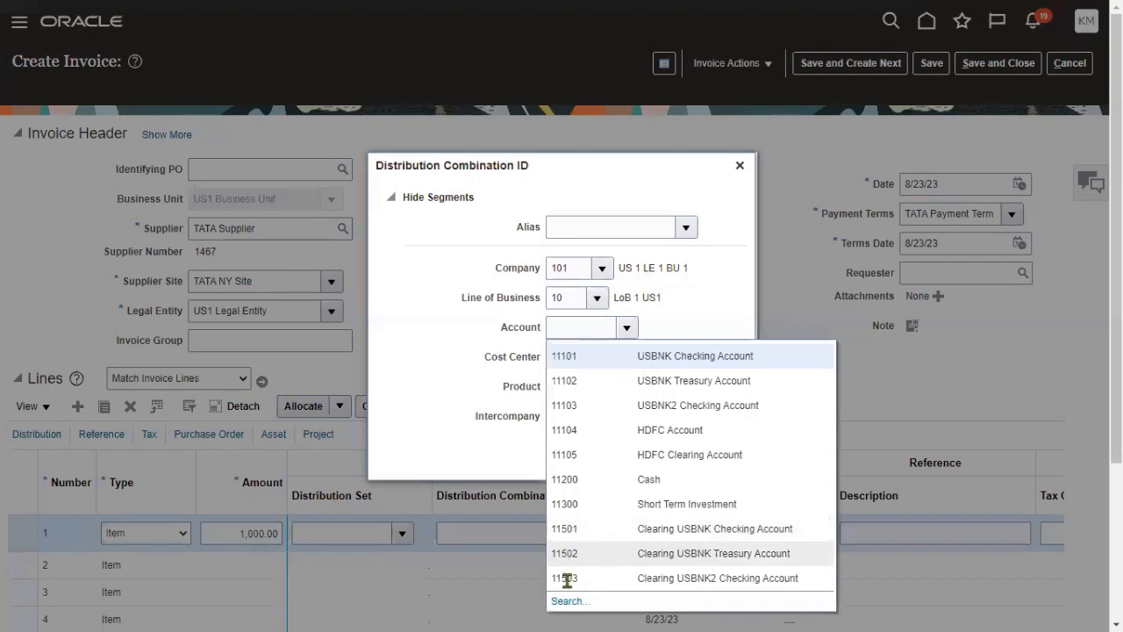
click(570, 600)
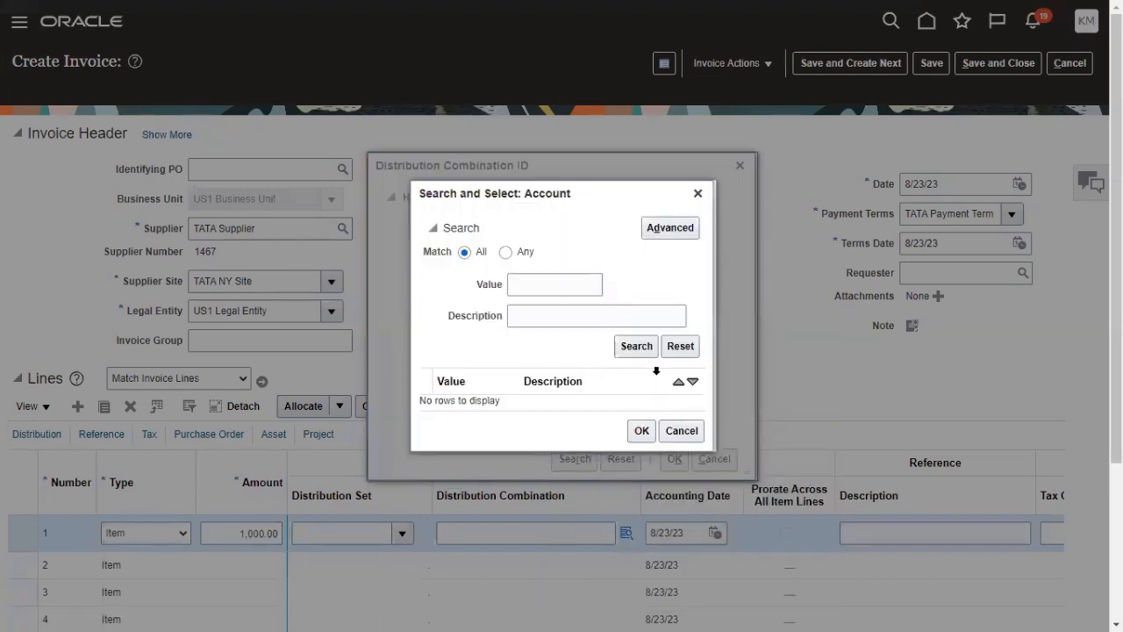
click(600, 316)
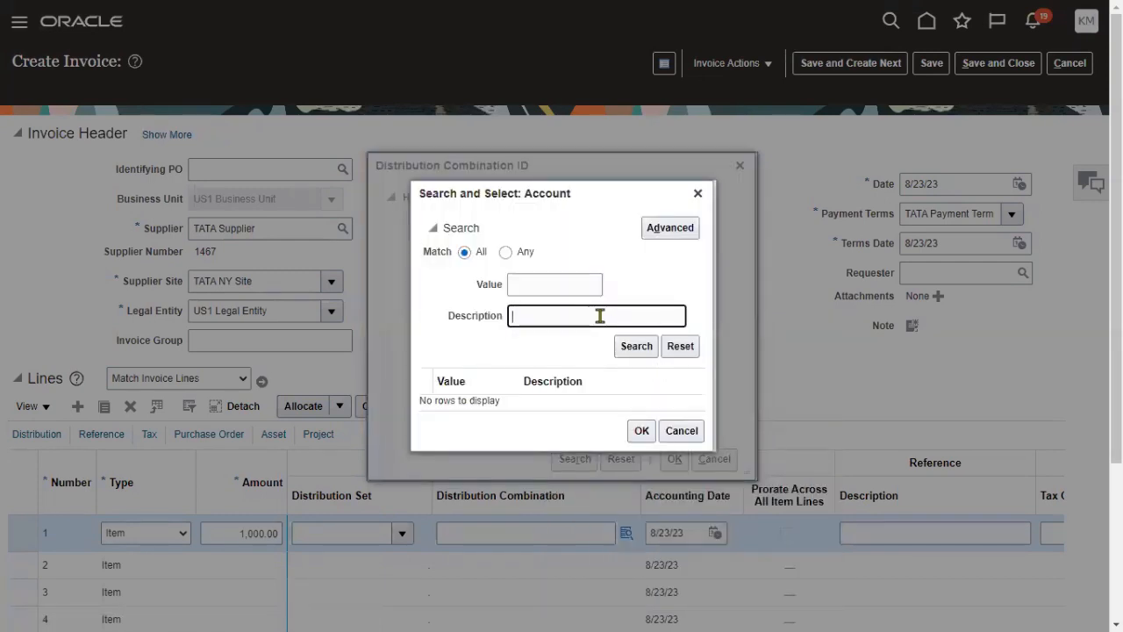
text(Furn)
click(625, 346)
click(602, 388)
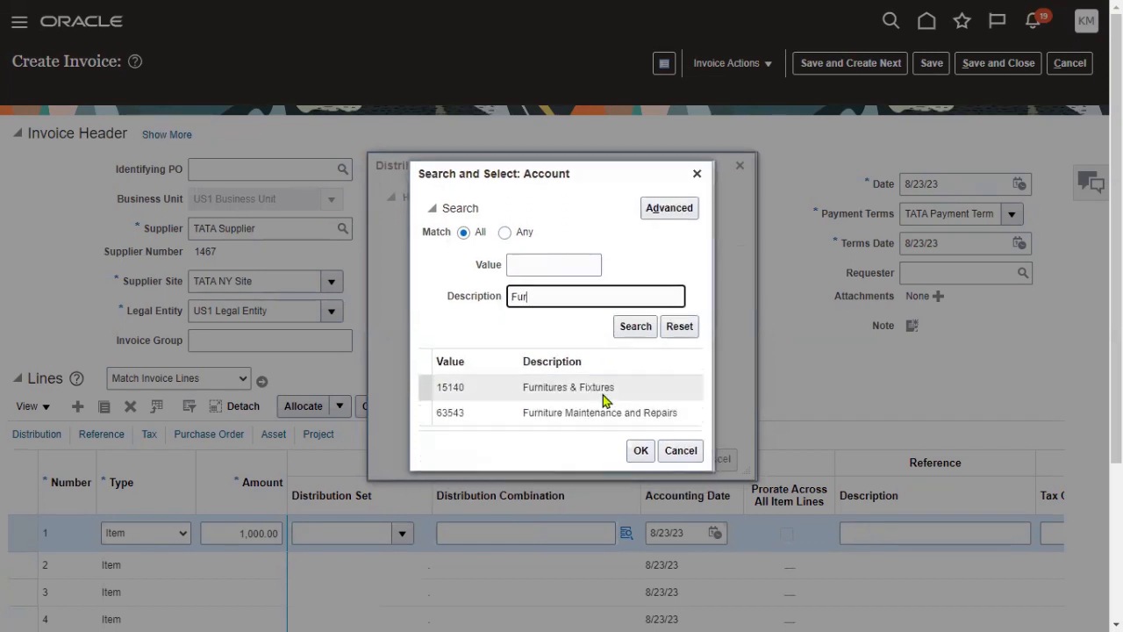
click(641, 451)
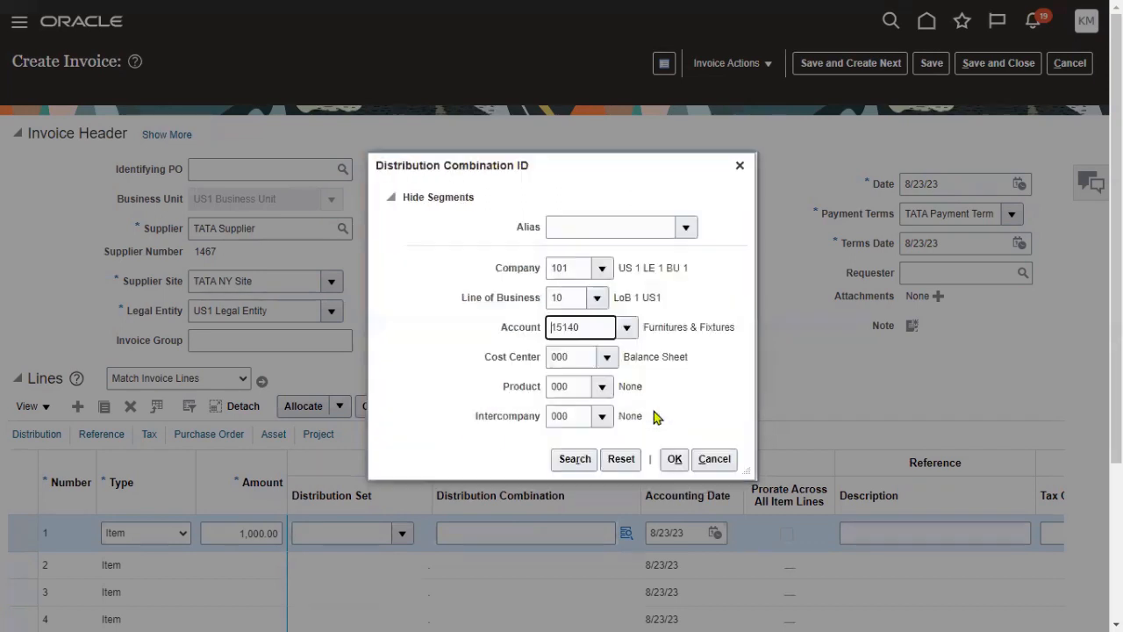
click(676, 458)
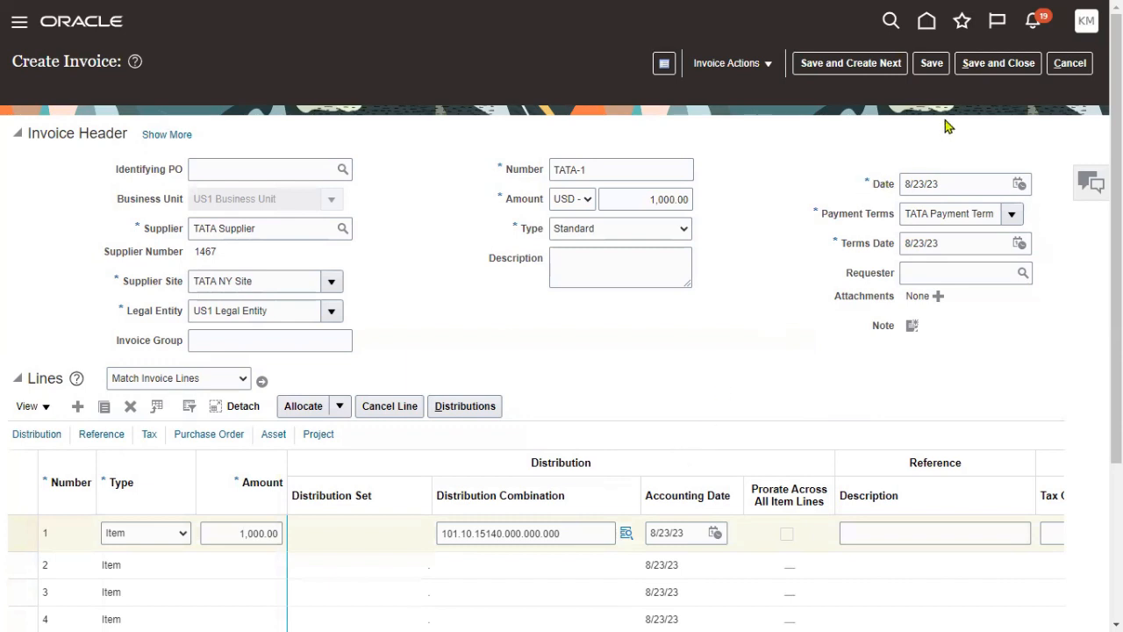
click(932, 63)
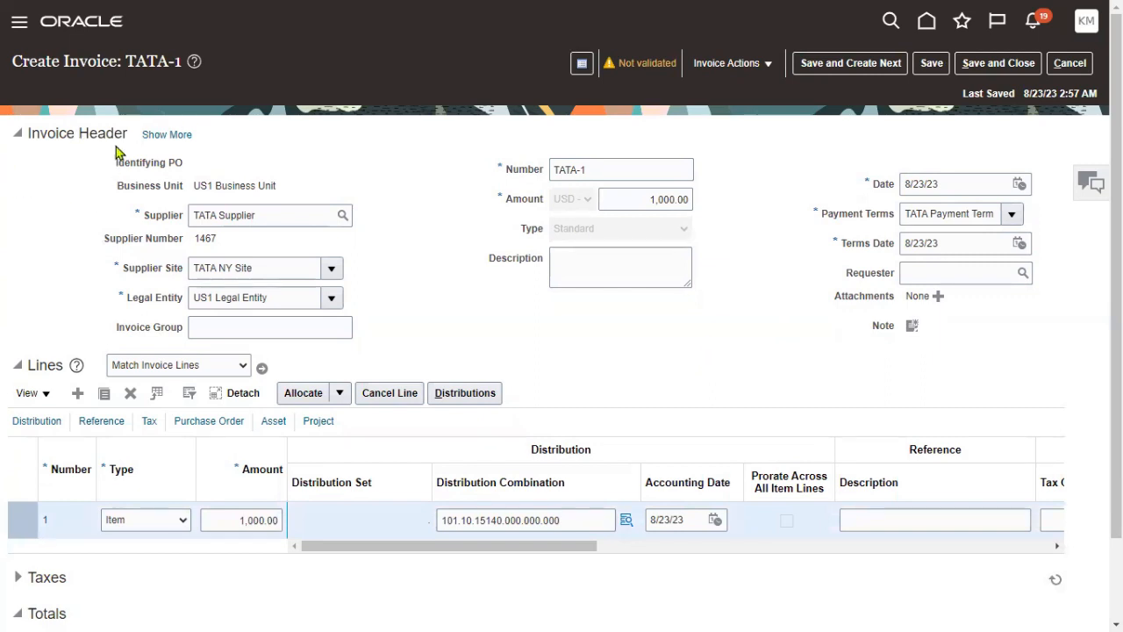
- Review the Goods Received, Invoice Received and Date fields, then validate invoice TATA-1
click(165, 135)
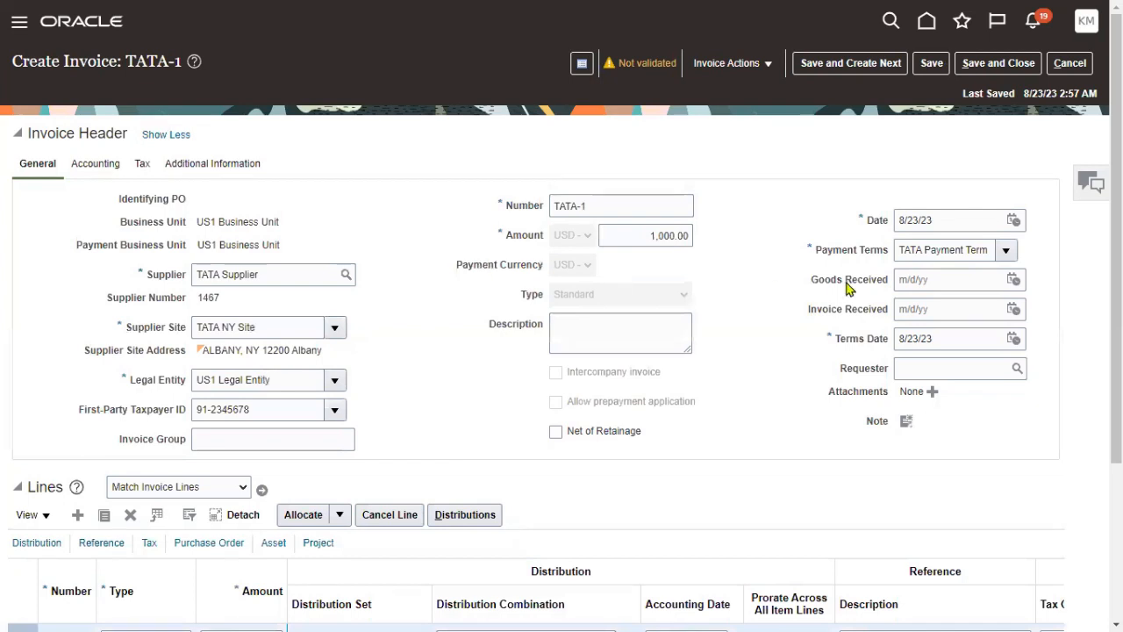
drag(812, 284, 889, 281)
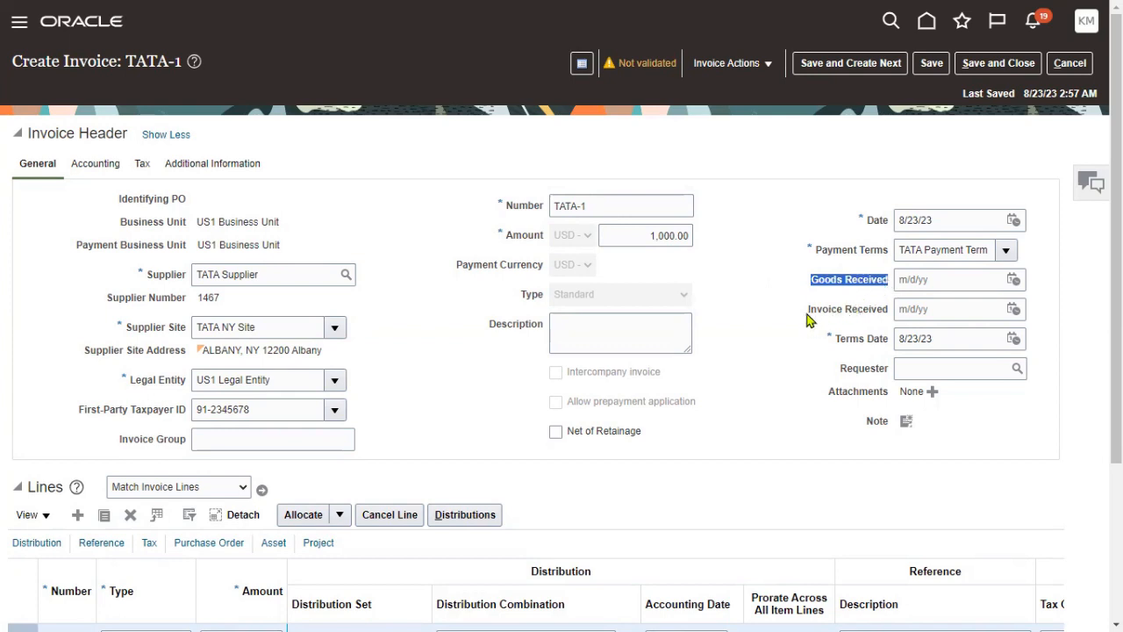
drag(809, 320, 891, 319)
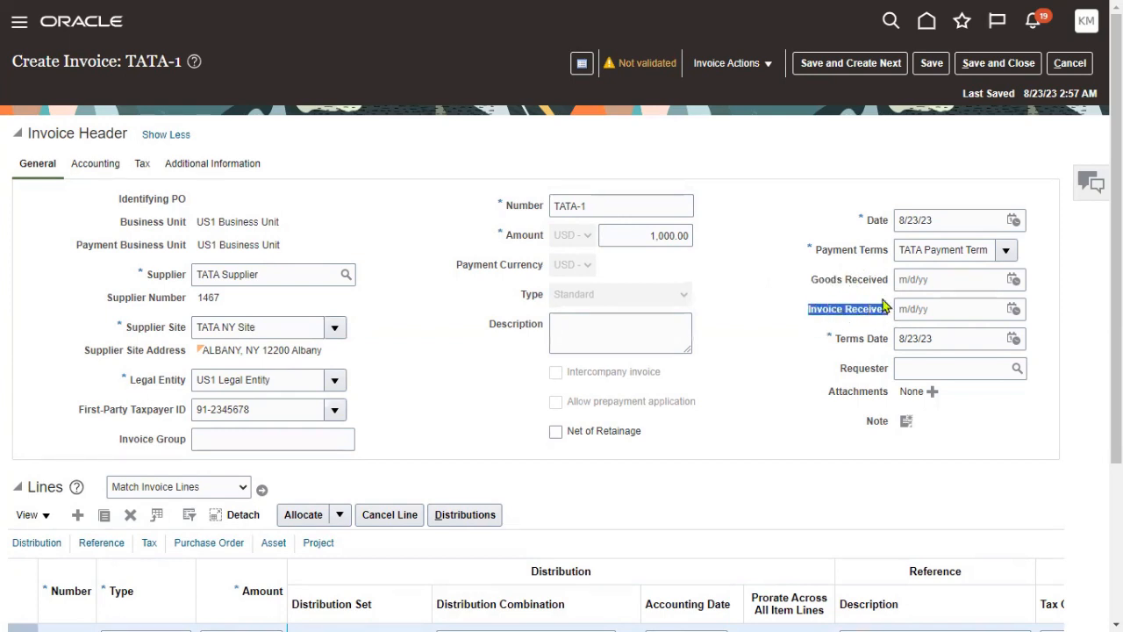
drag(856, 219, 896, 227)
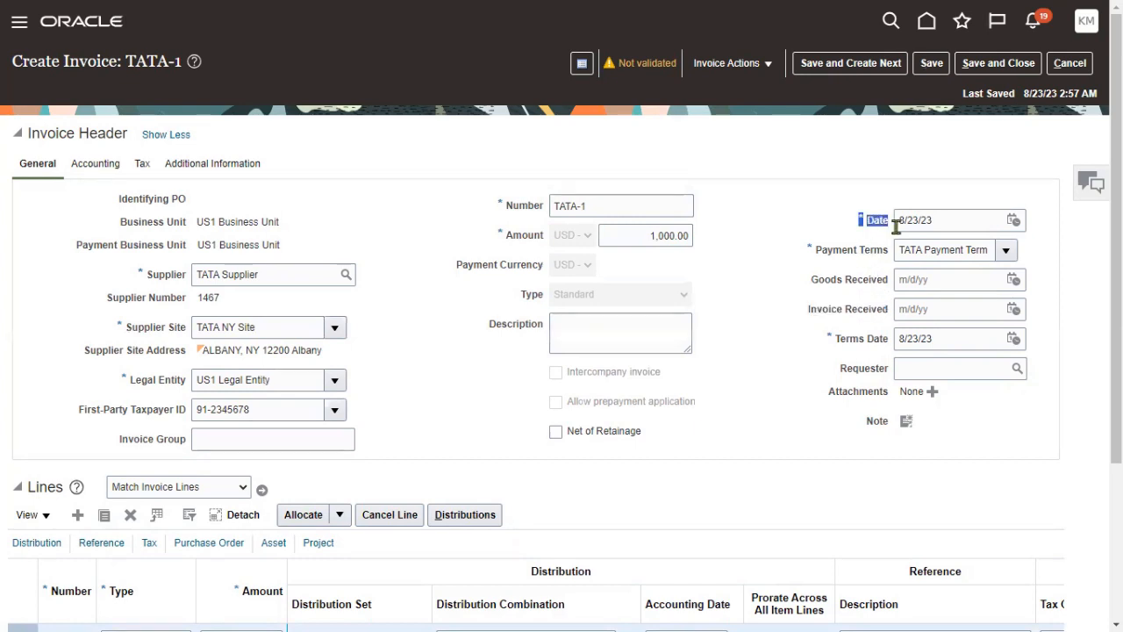
click(763, 324)
click(724, 69)
click(732, 138)
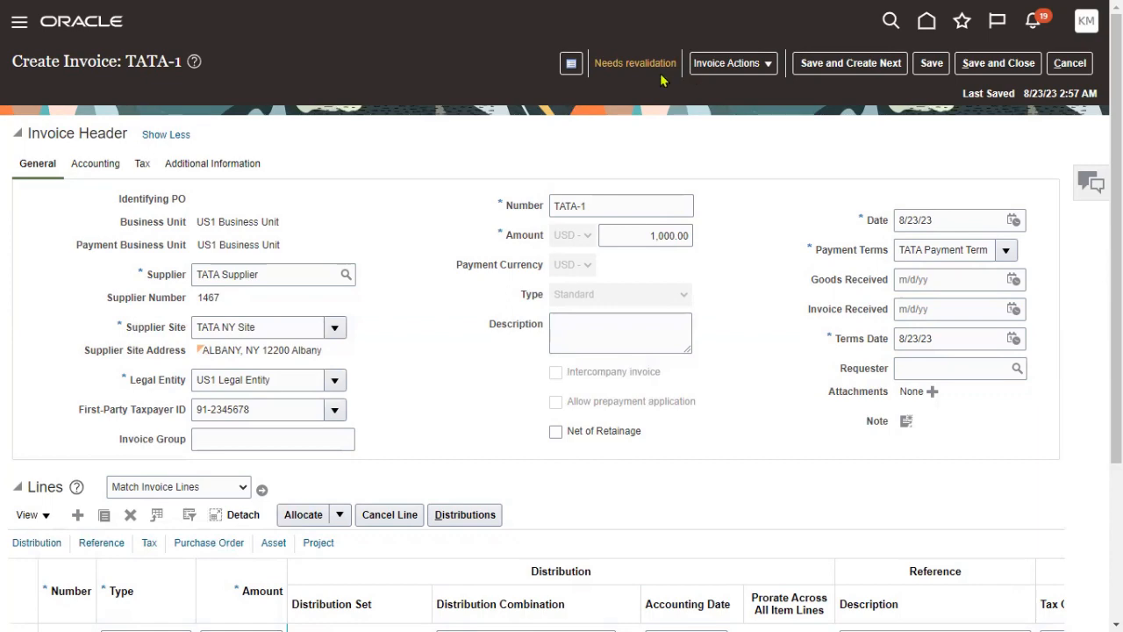
- Expand TATA-1's Taxes section and edit its 25.00 and 65.00 STD tax lines
scroll(459, 350, down, 3)
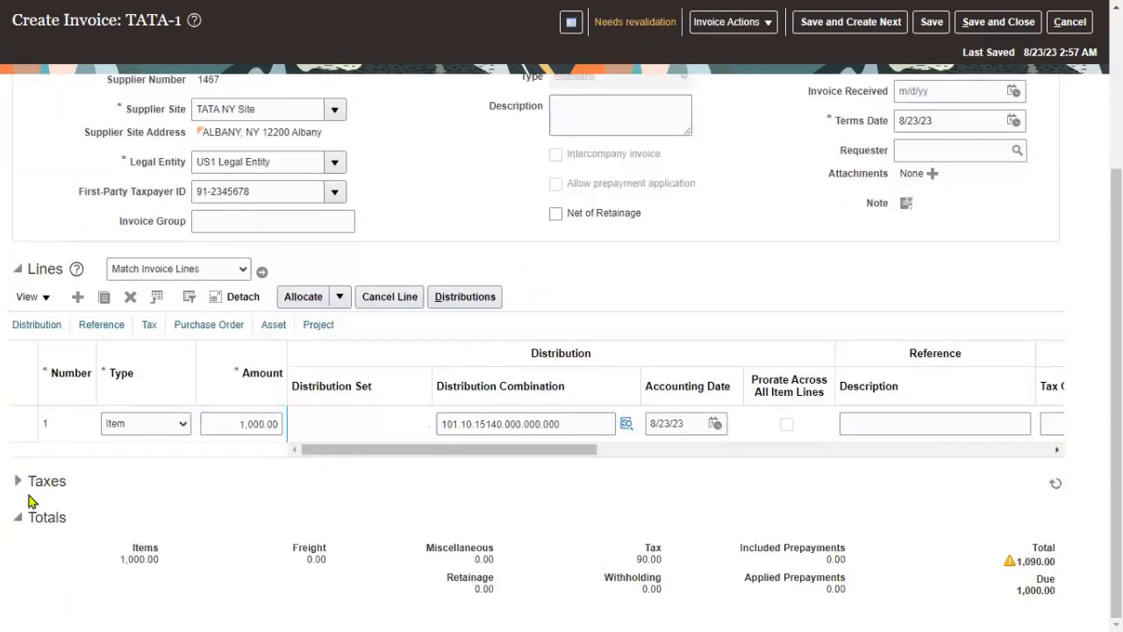
click(18, 482)
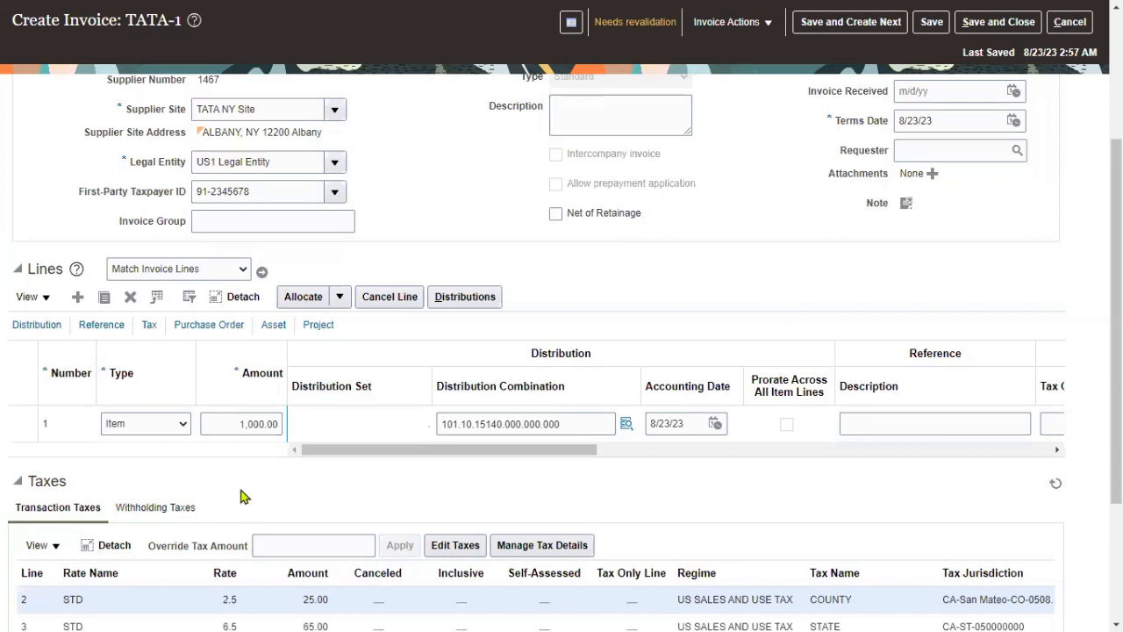
scroll(447, 520, down, 1)
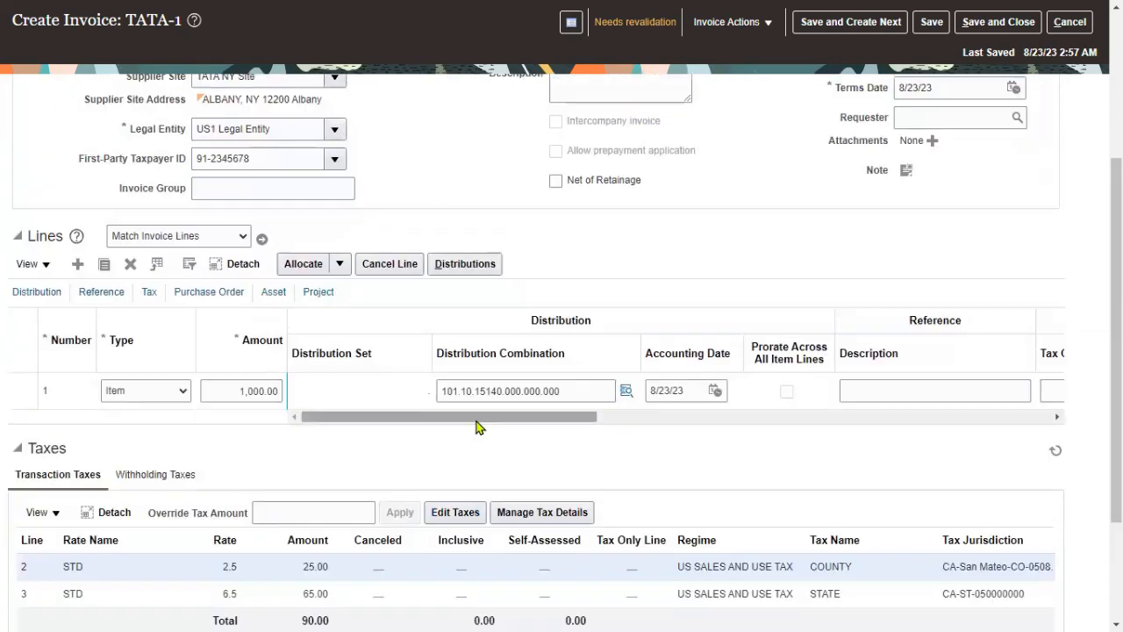
click(454, 512)
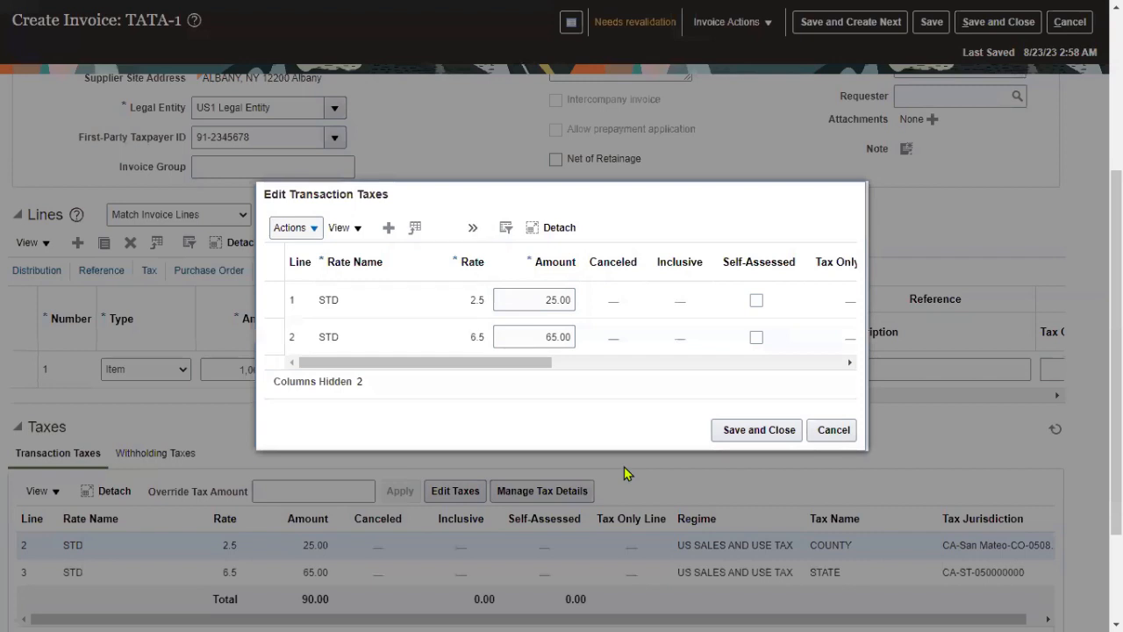
- Change both STD tax amounts to 0 and save the transaction taxes
click(539, 299)
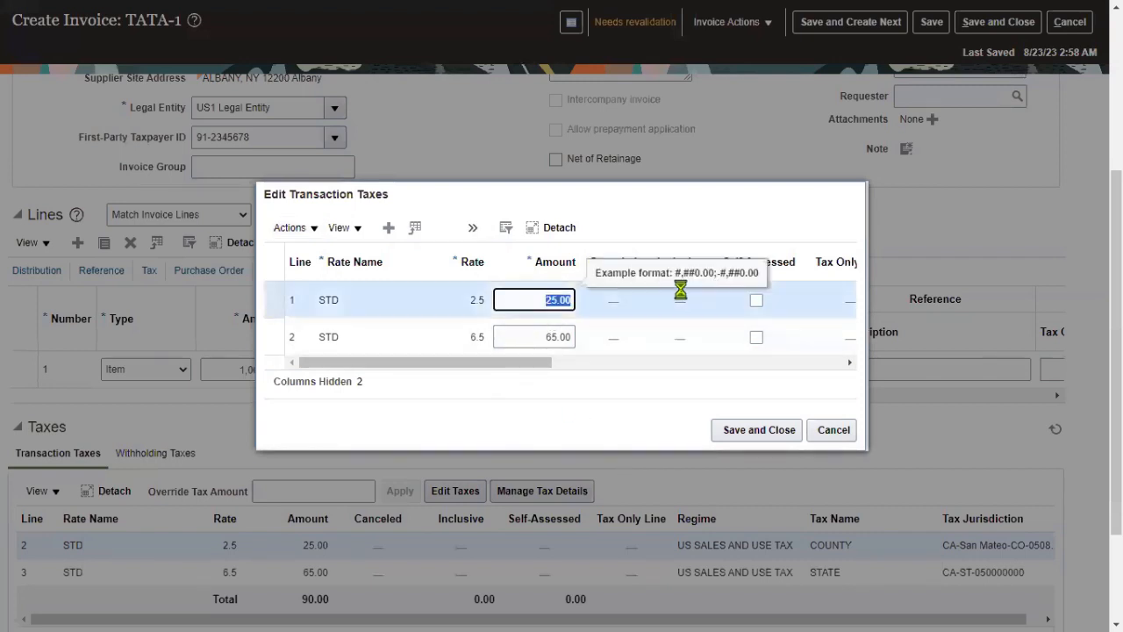
text(0)
key(Tab)
key(Tab)
text(0)
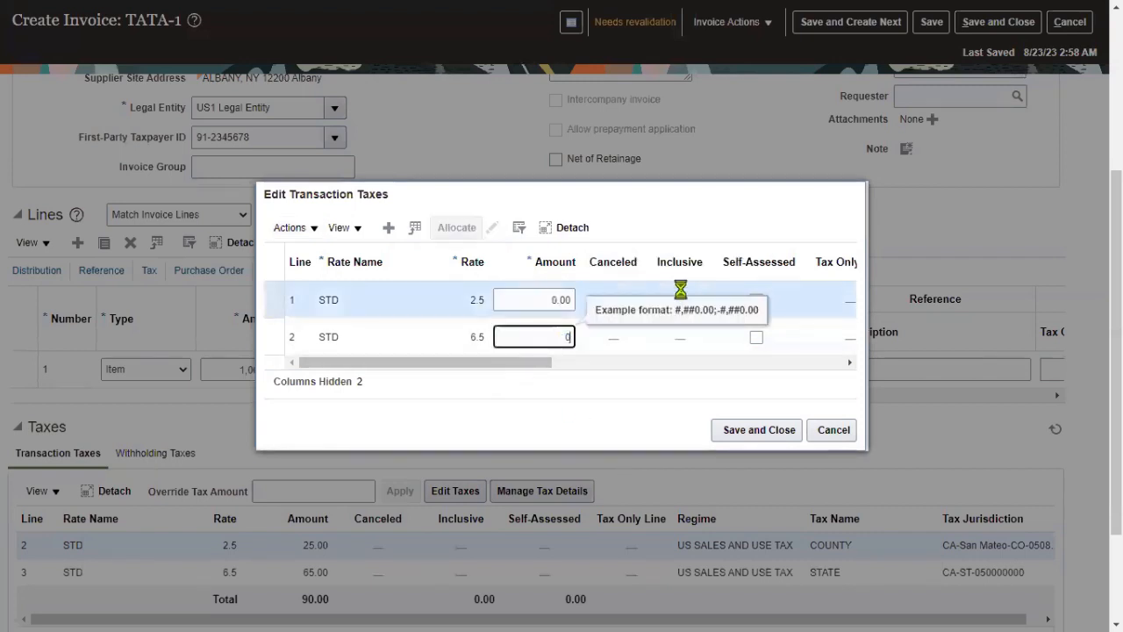
click(569, 411)
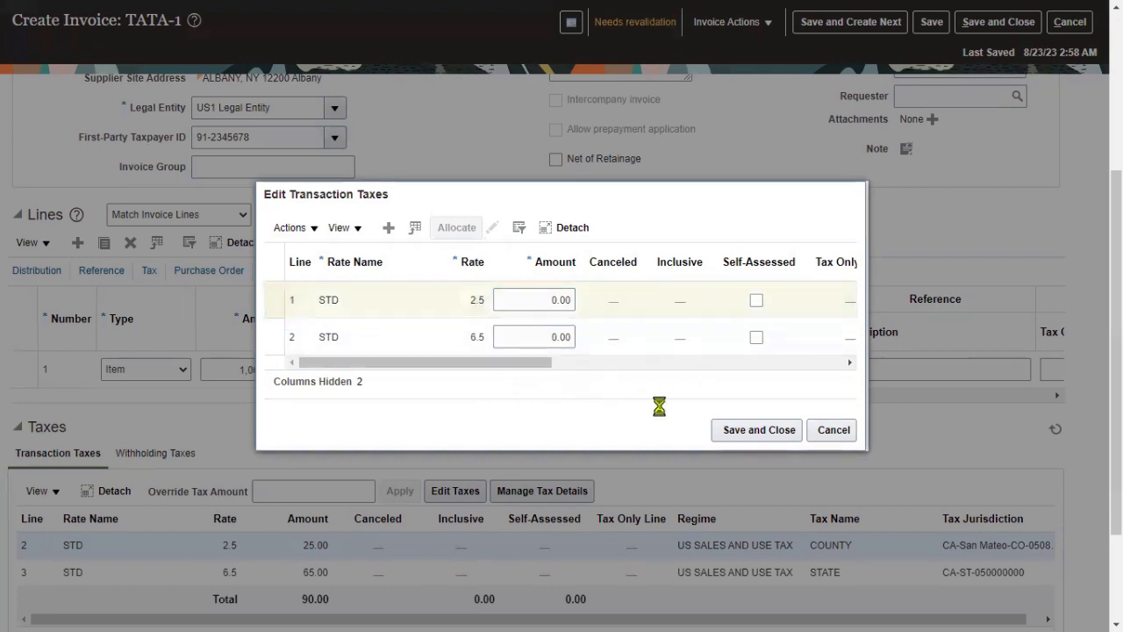
click(733, 430)
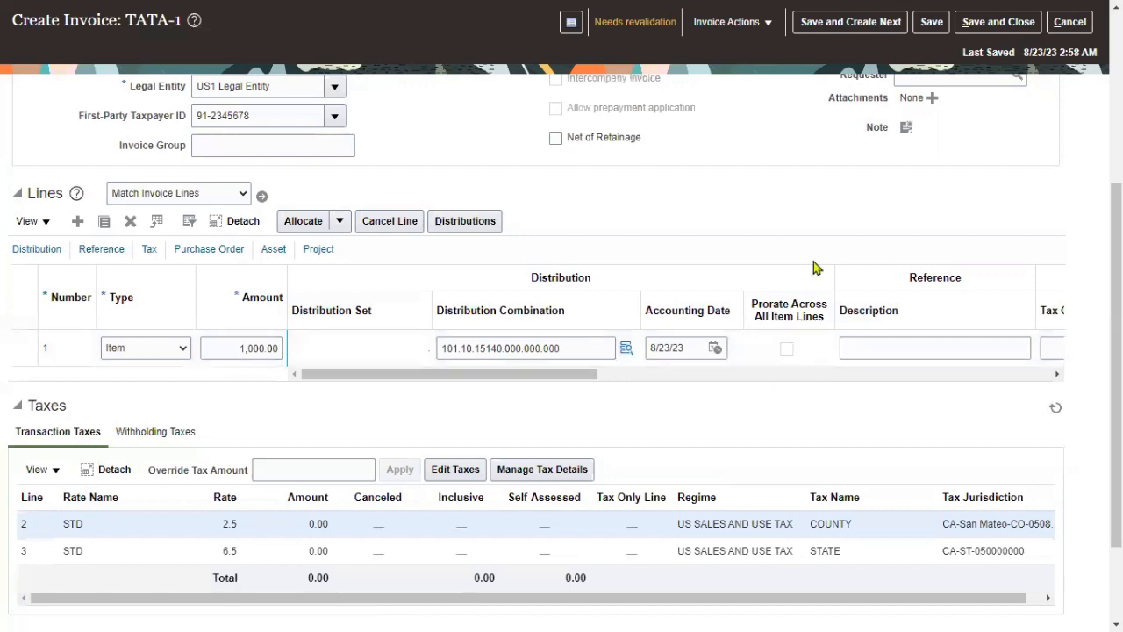
- Revalidate invoice TATA-1 so its status reads Validated
scroll(764, 241, up, 5)
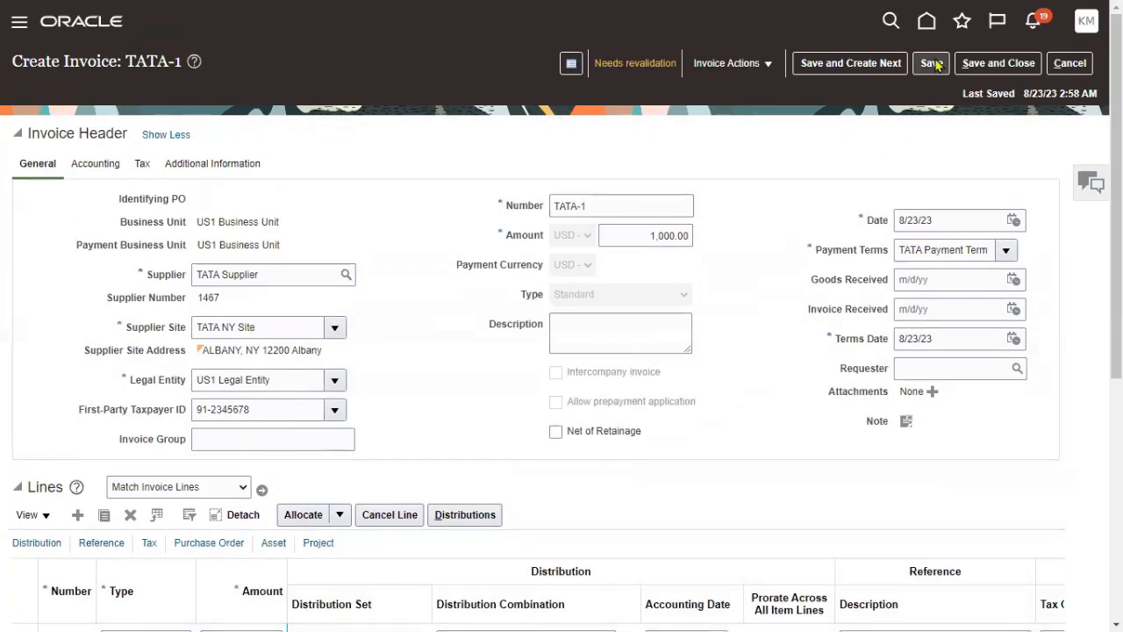
scroll(860, 253, down, 4)
scroll(818, 227, up, 5)
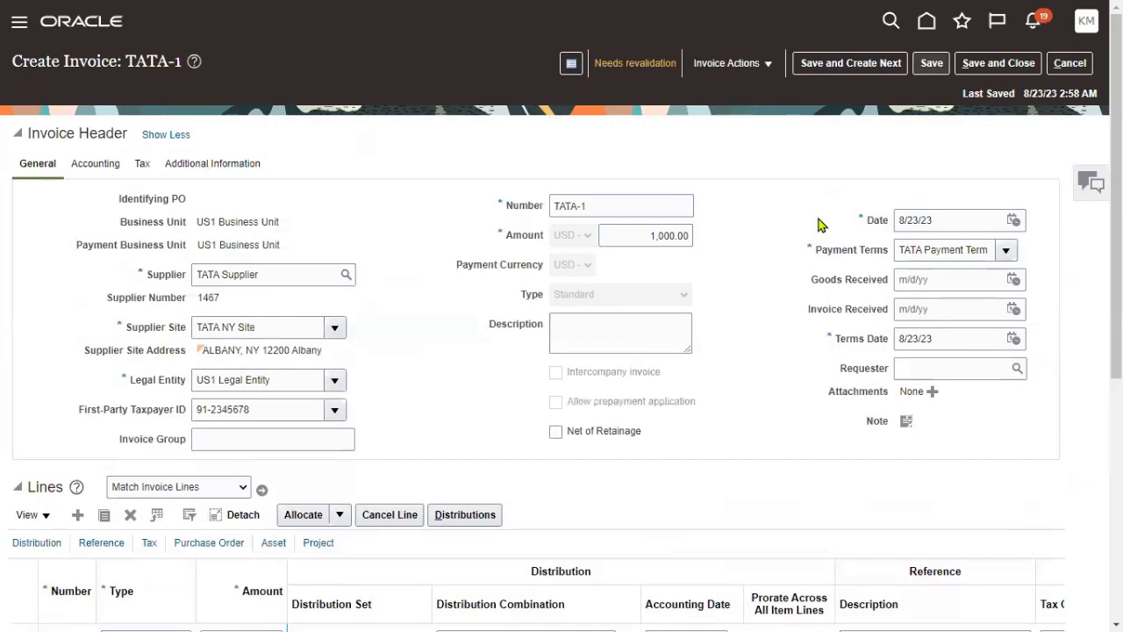
click(768, 72)
click(742, 139)
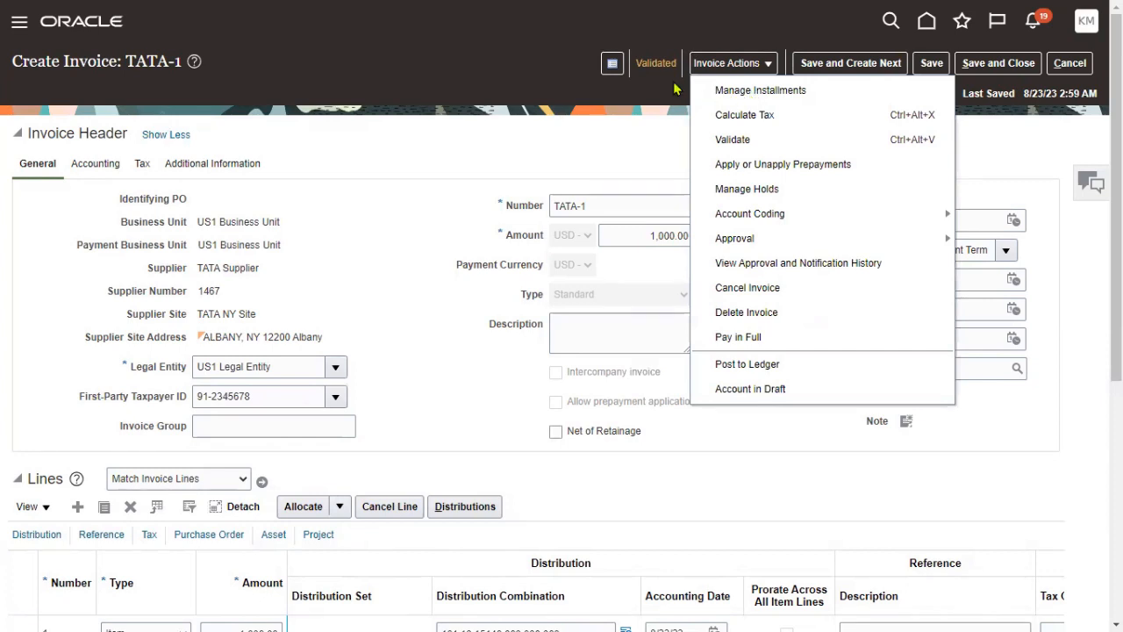
- Review TATA-1's summary, then open Manage Installments showing one 1,000.00 installment due 9/3/23
click(656, 64)
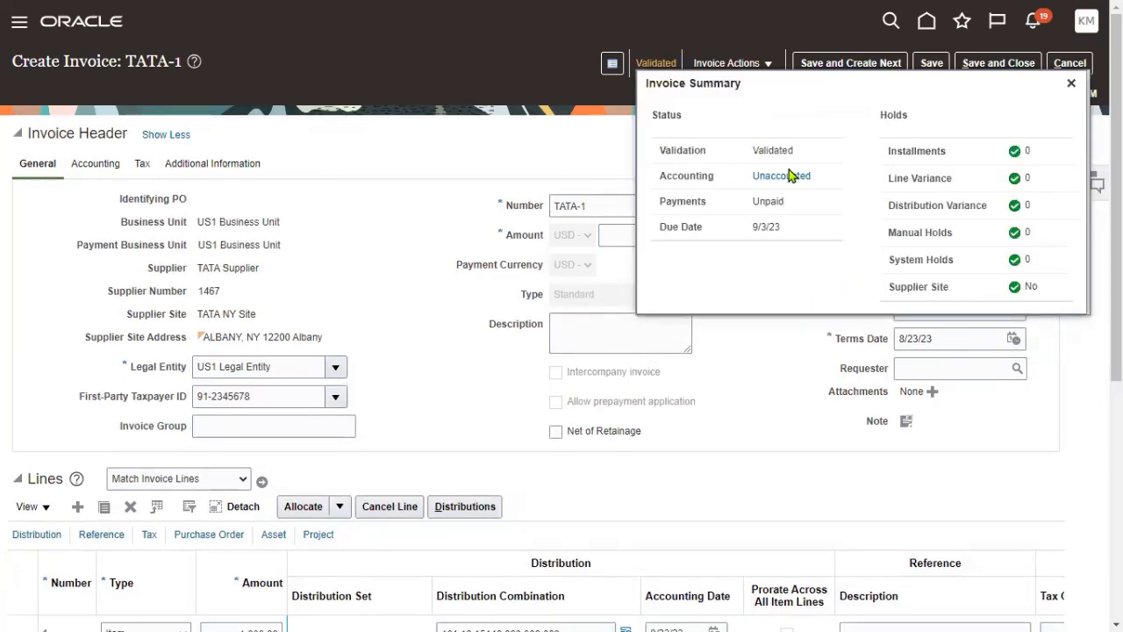
click(752, 70)
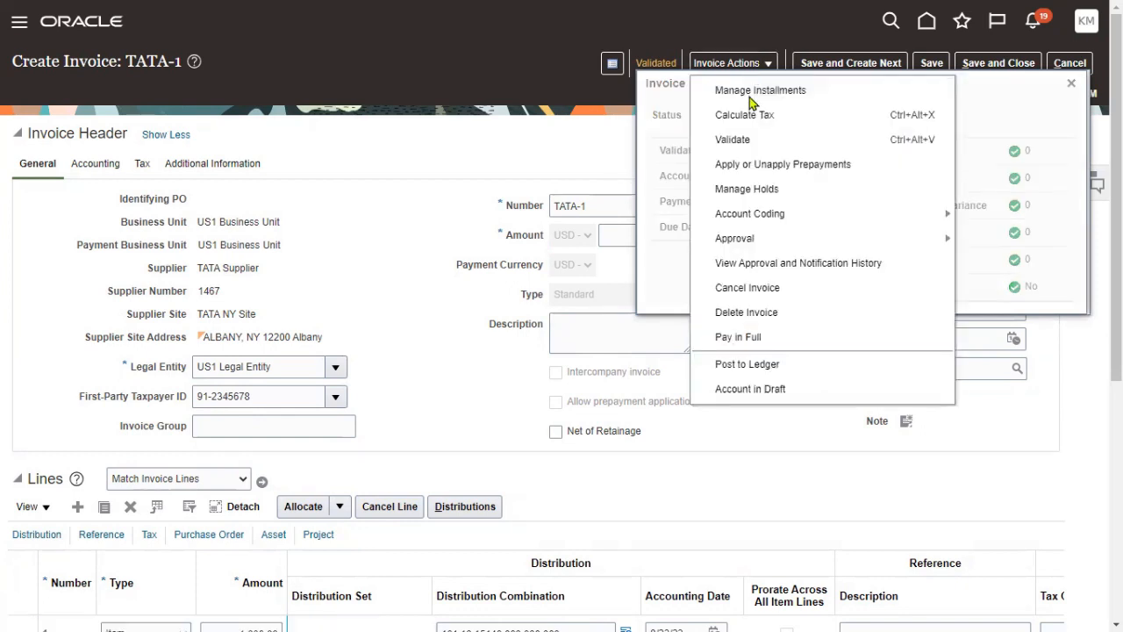
click(747, 90)
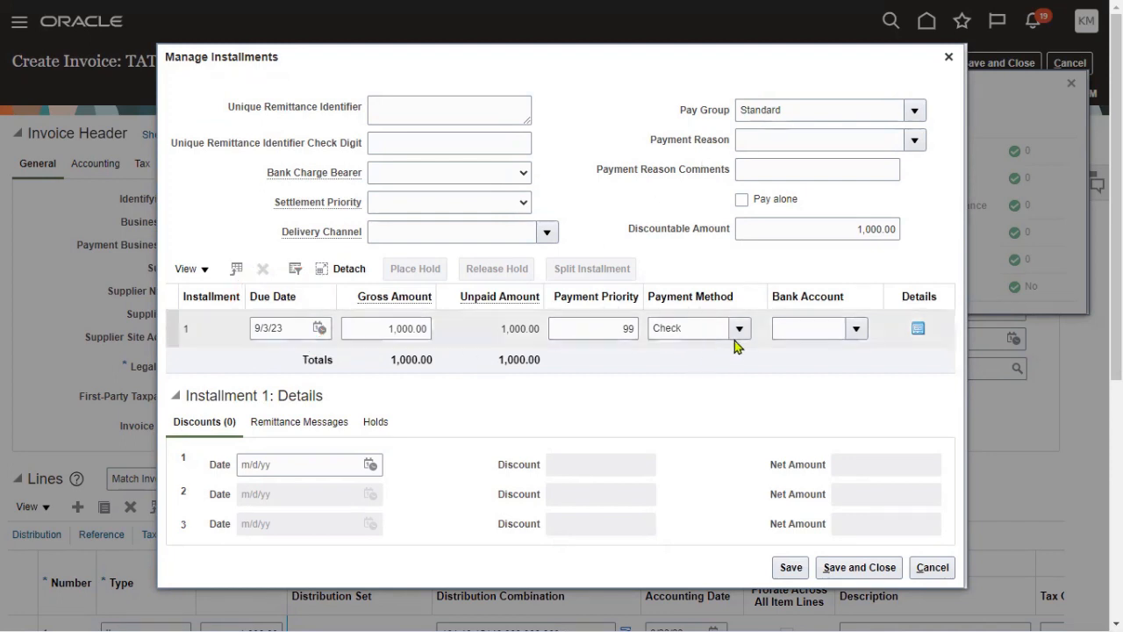
click(424, 328)
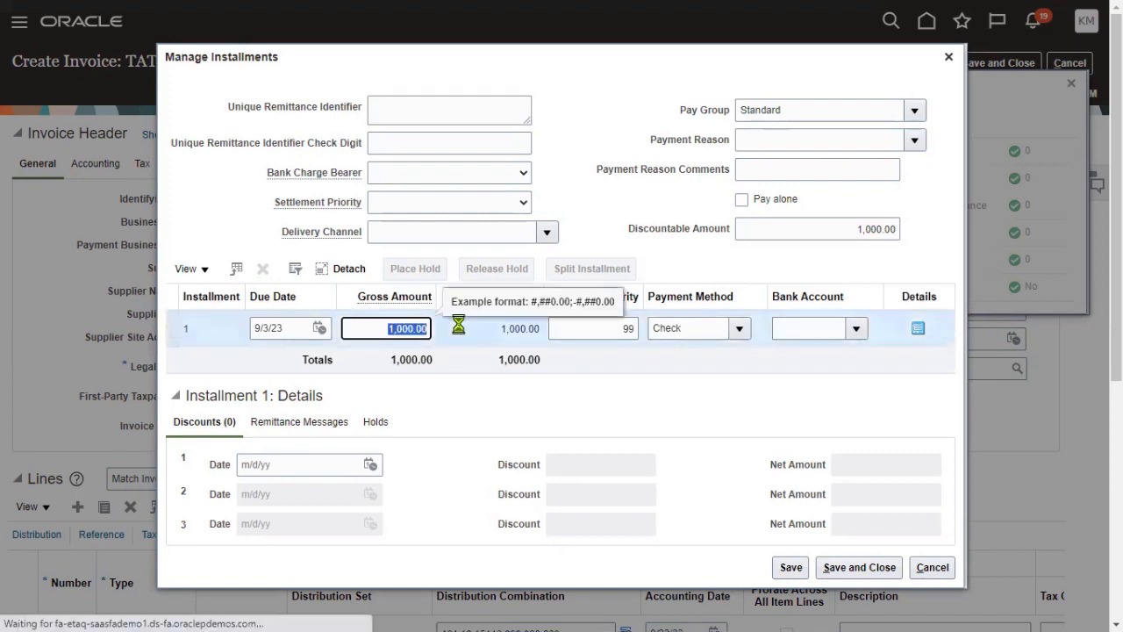
text(7)
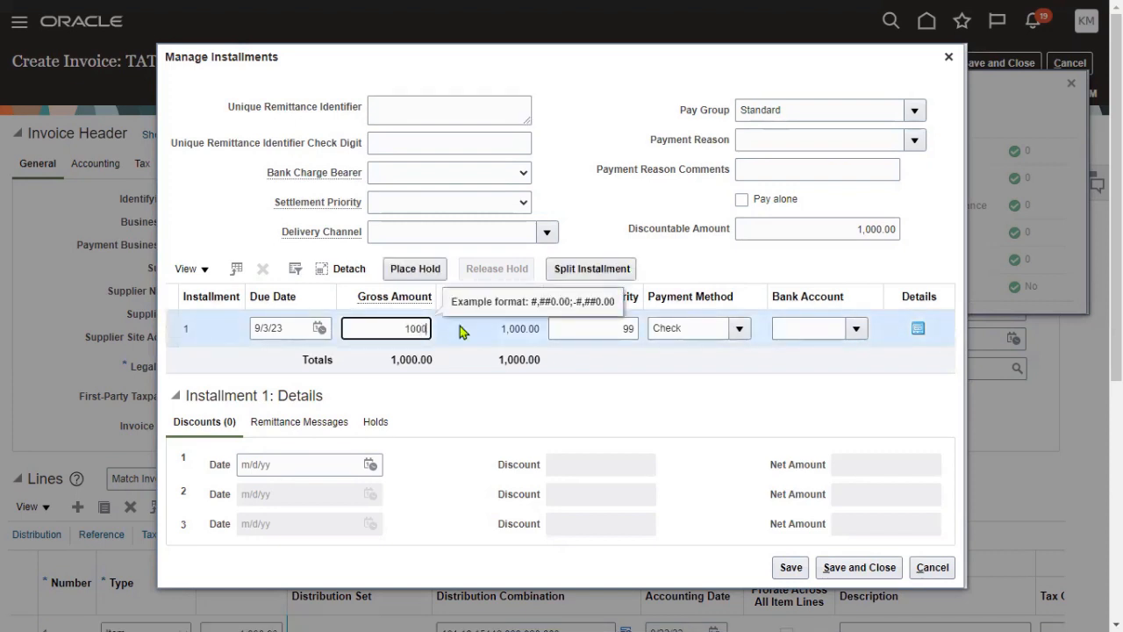
click(521, 416)
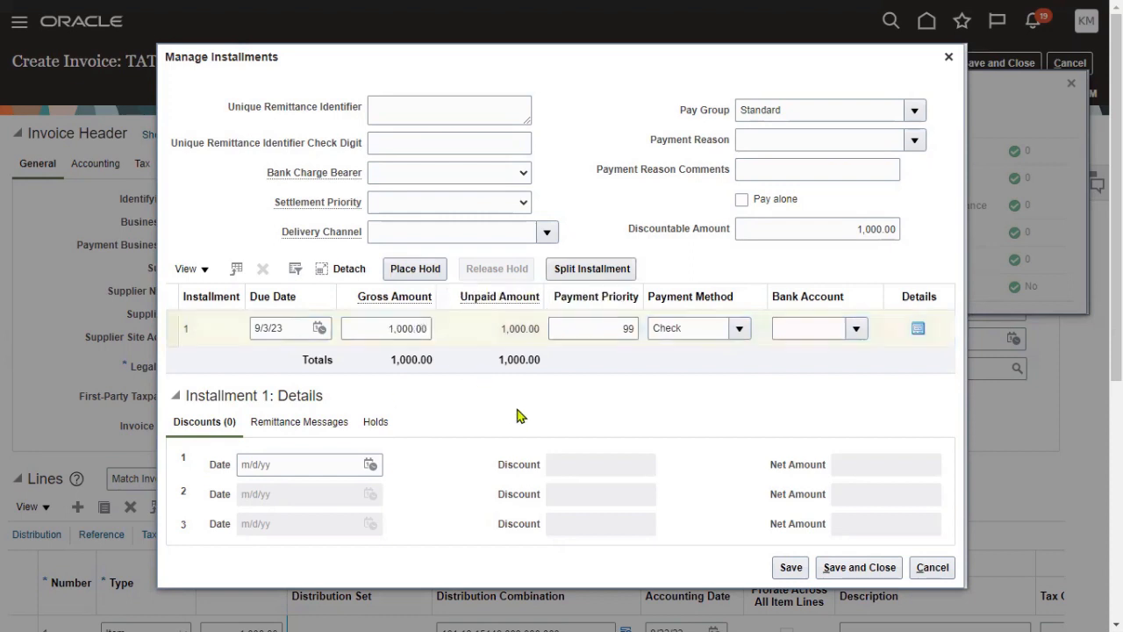
click(859, 567)
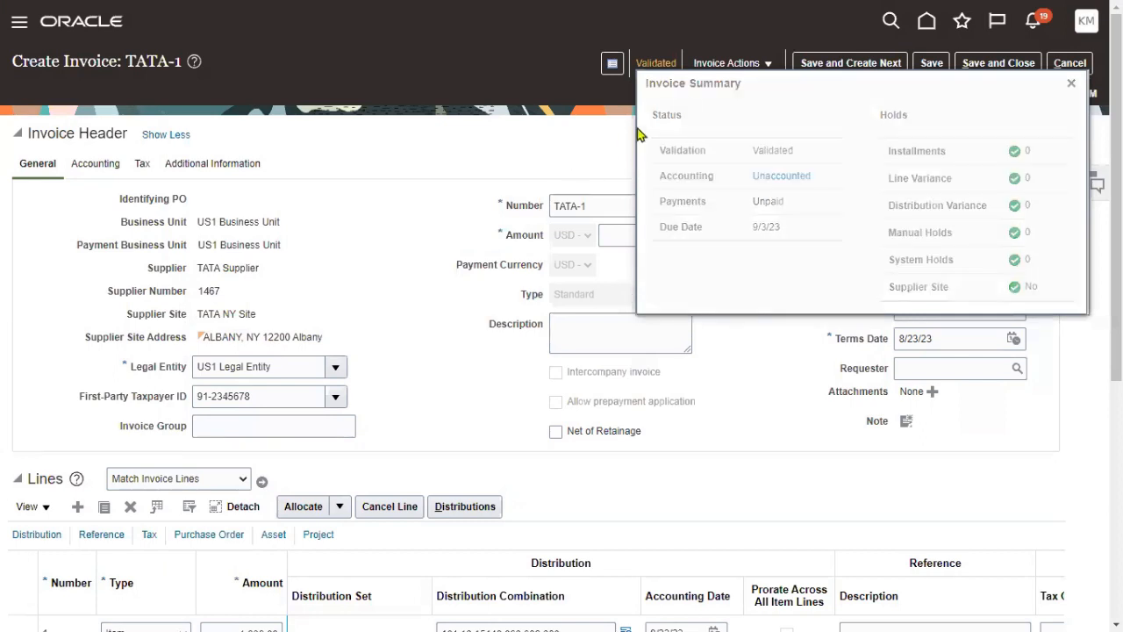
- Post invoice TATA-1 to the ledger, confirm the accounting completed, and save the invoice
click(716, 68)
click(750, 367)
click(795, 182)
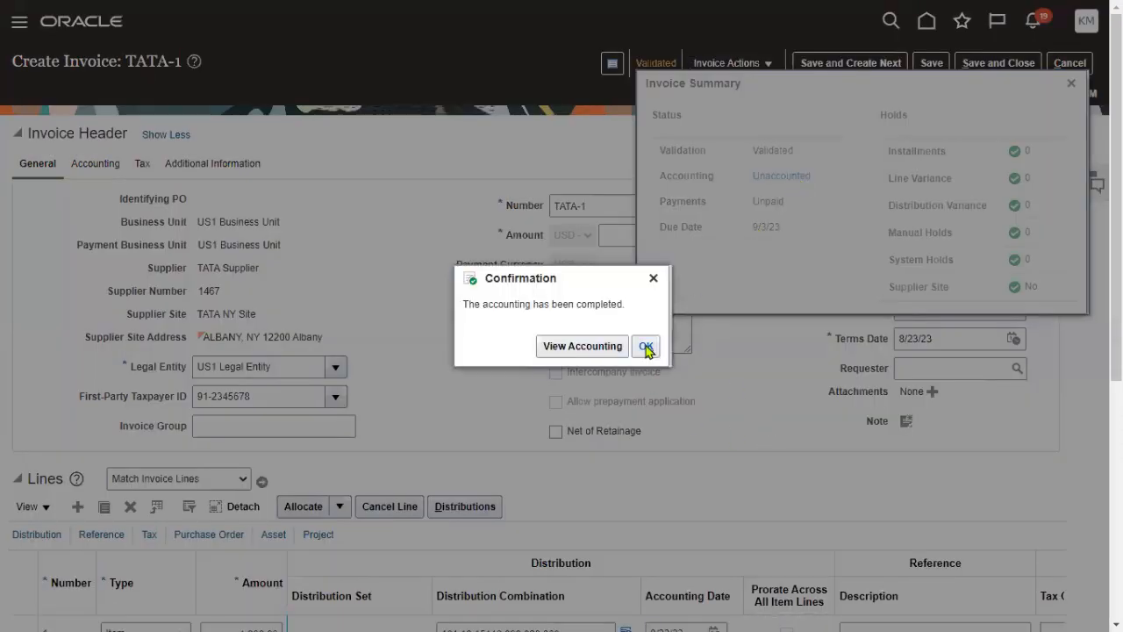
click(646, 347)
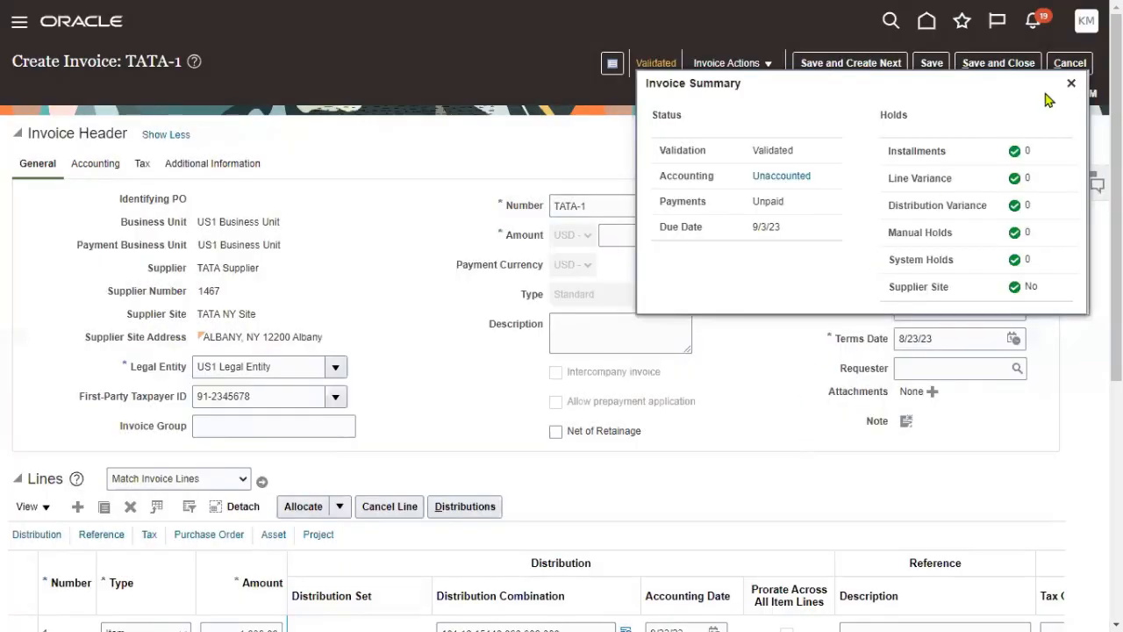
click(1071, 83)
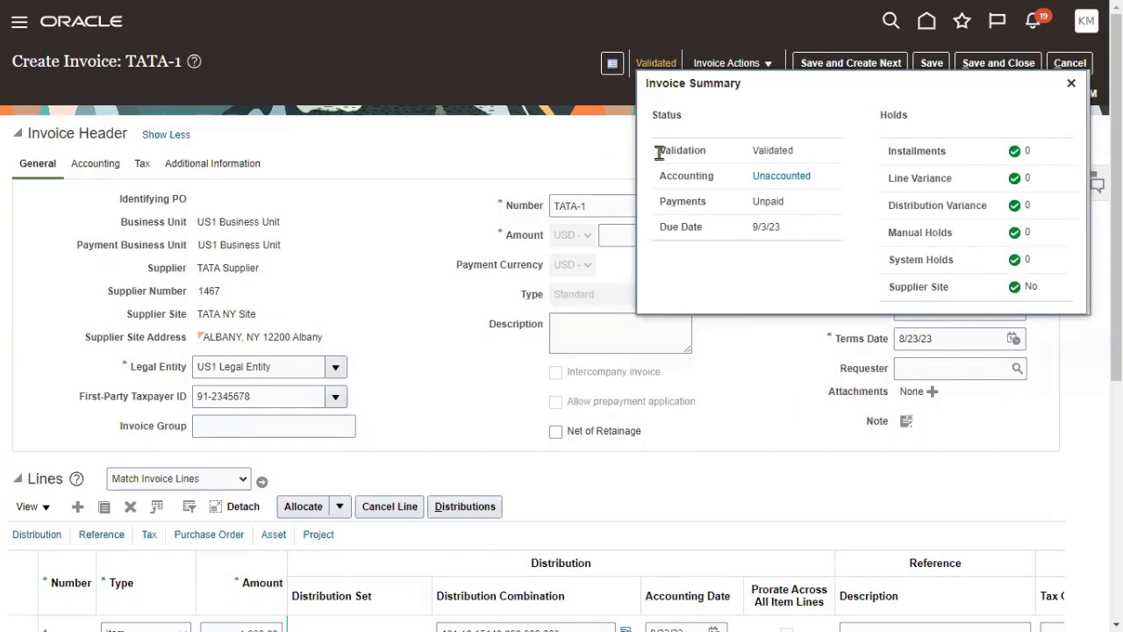
click(931, 62)
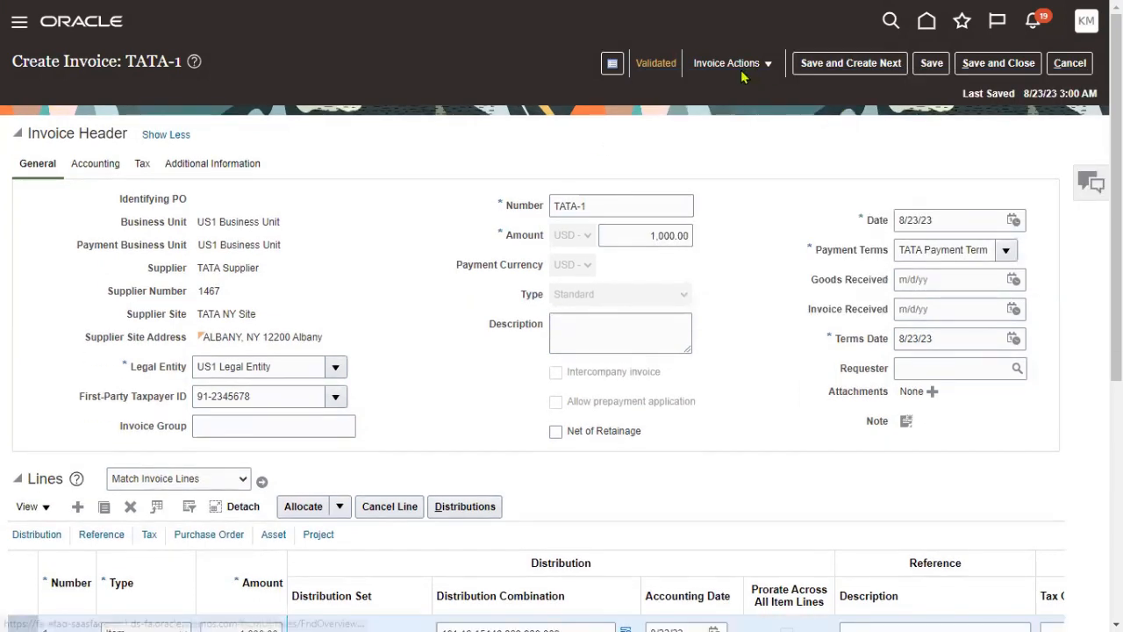
- Check the invoice summary, post TATA-1 to the ledger again, and save
click(741, 66)
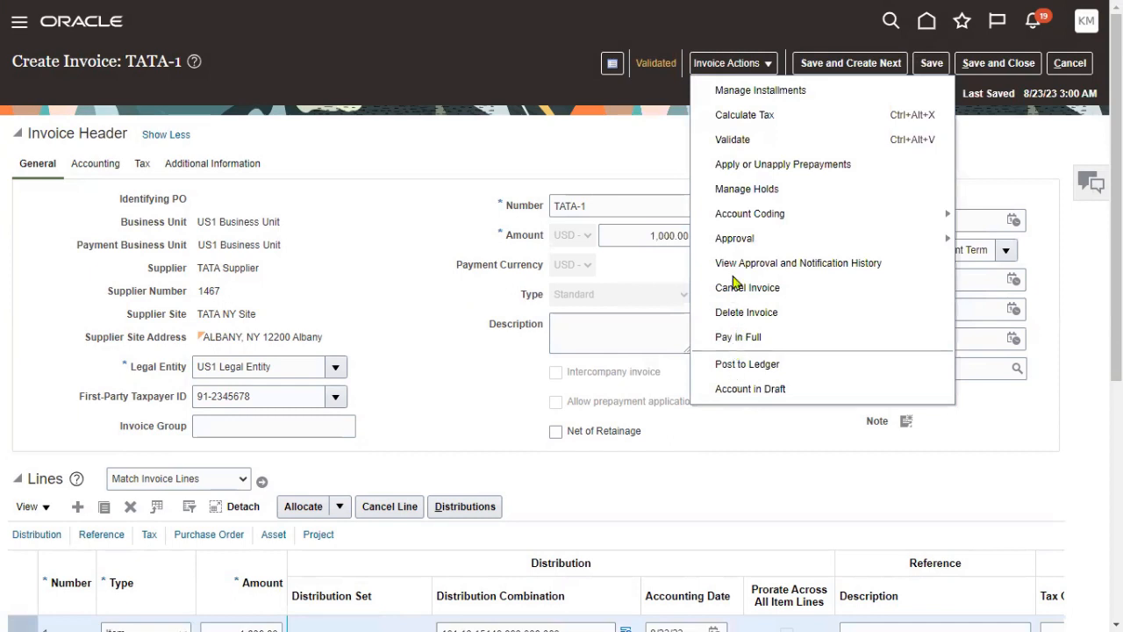
click(667, 69)
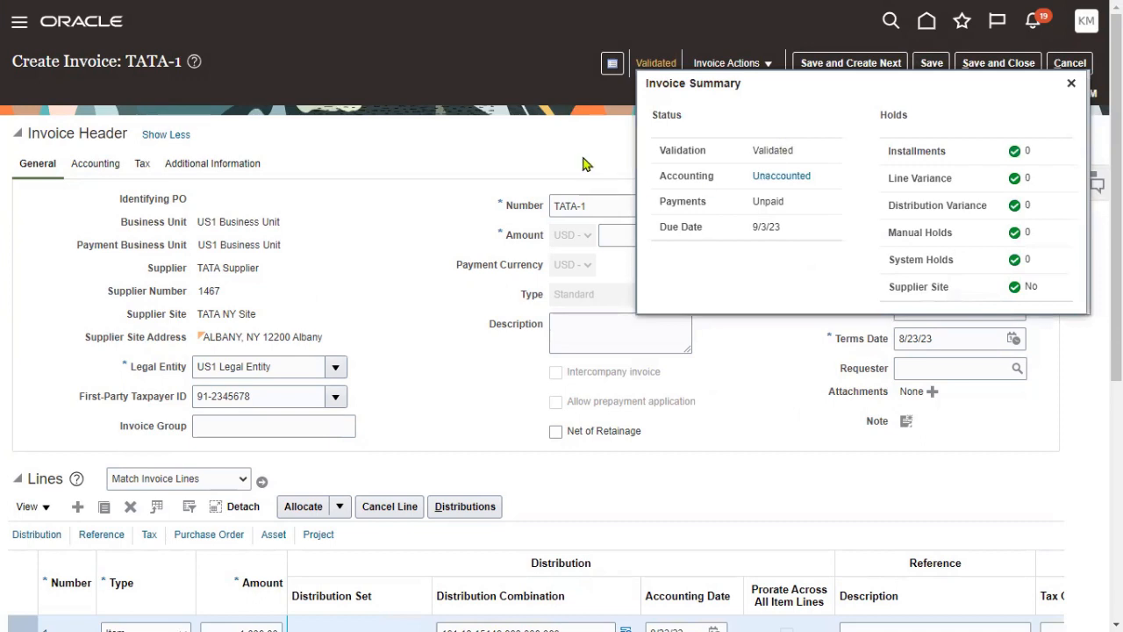
click(586, 164)
click(695, 72)
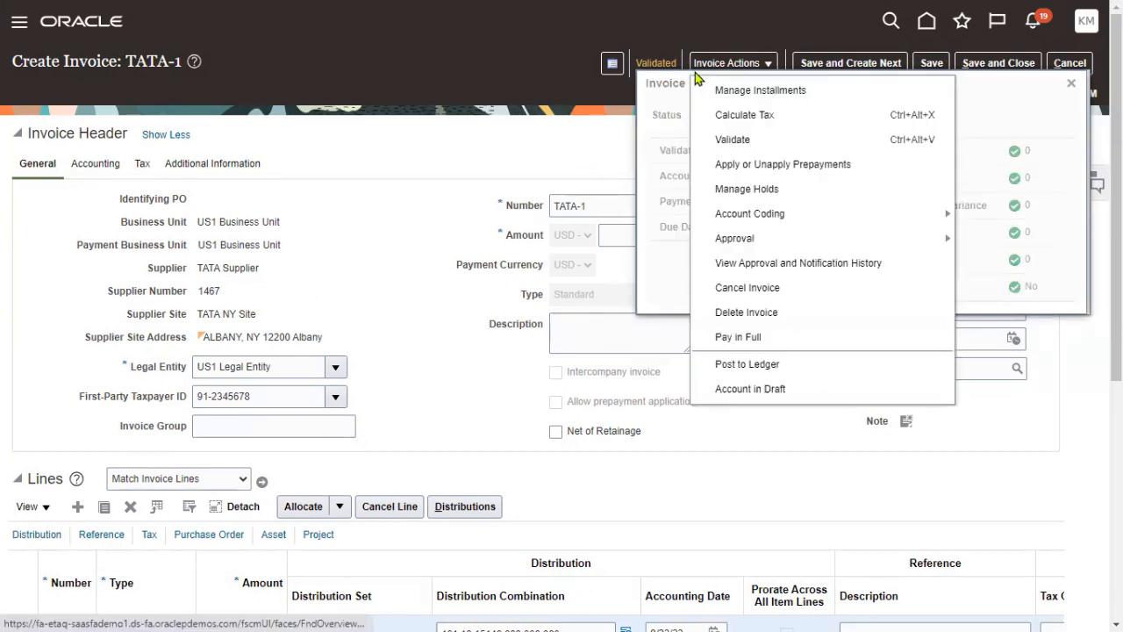
click(756, 366)
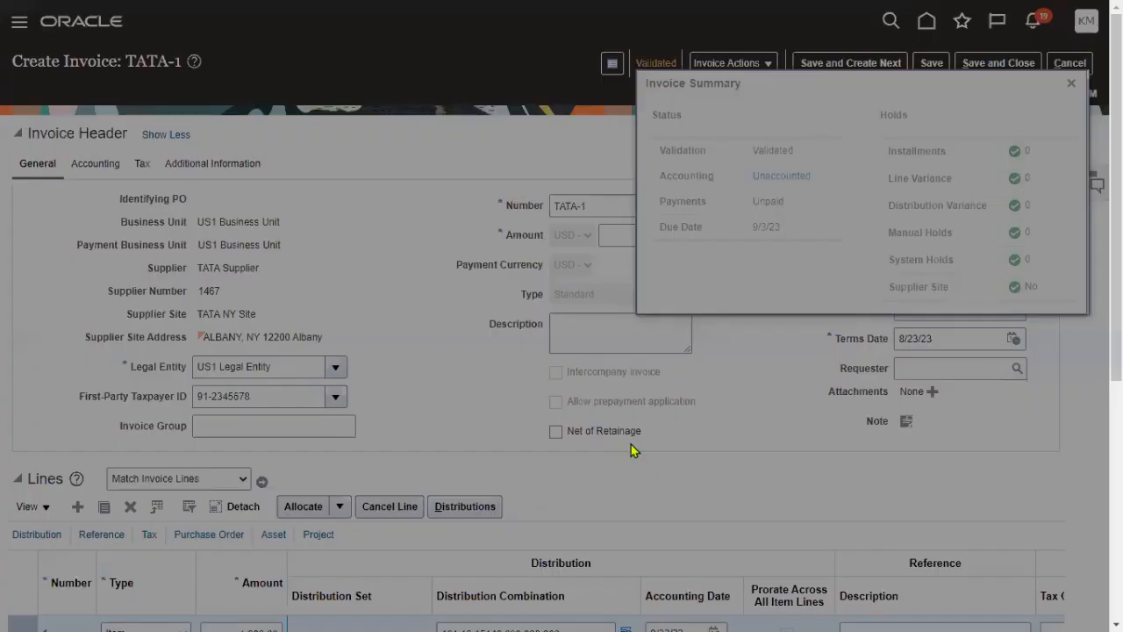
click(646, 346)
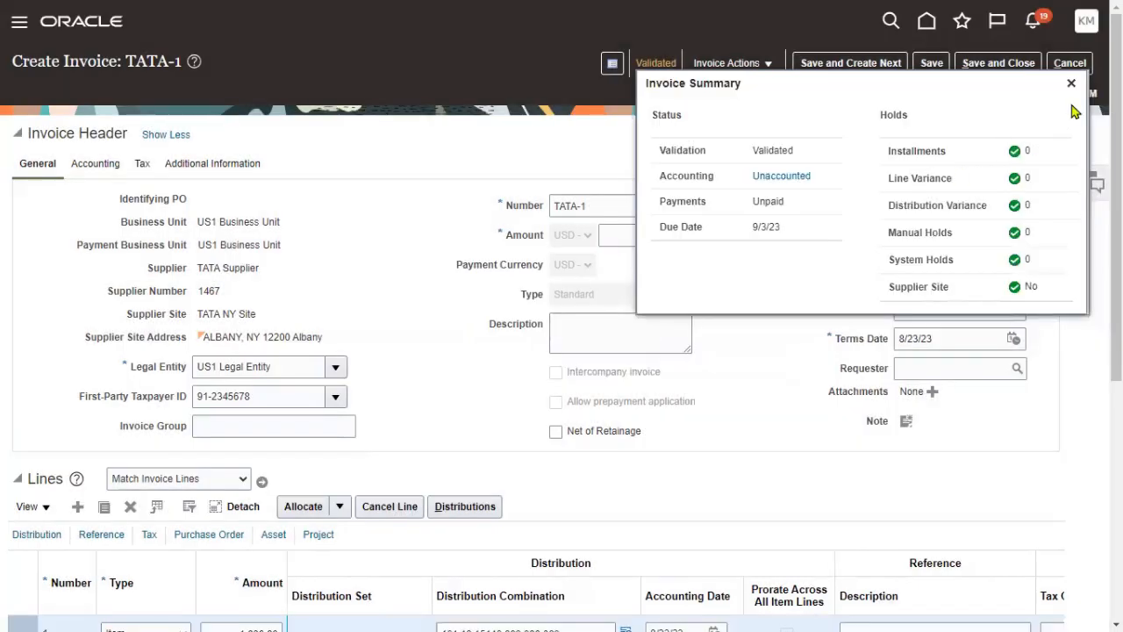
click(1072, 83)
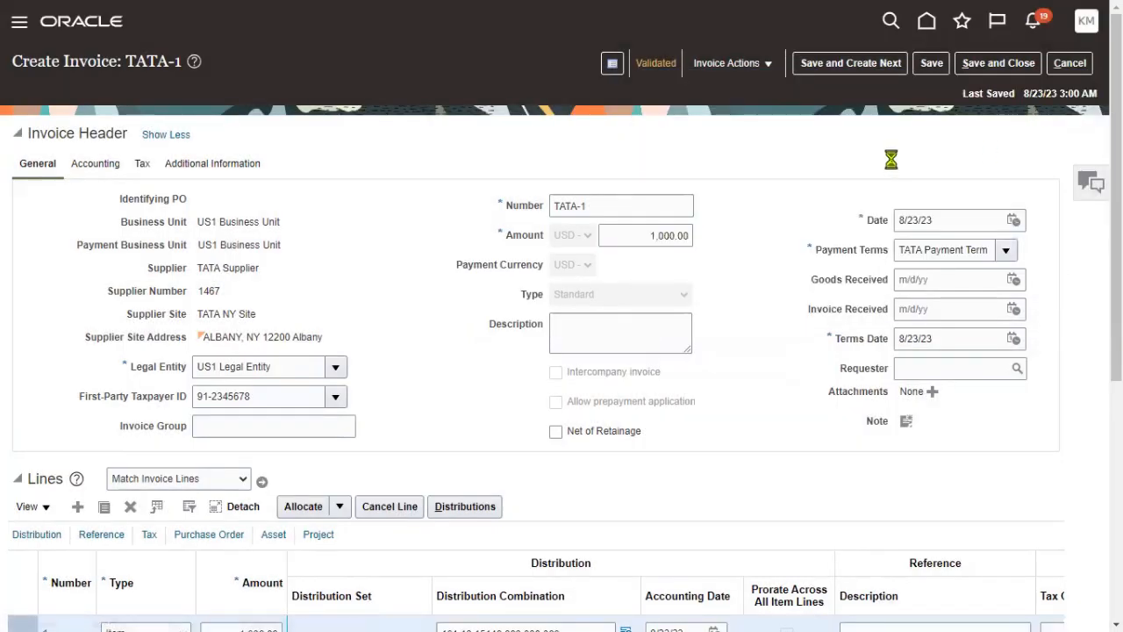
click(932, 63)
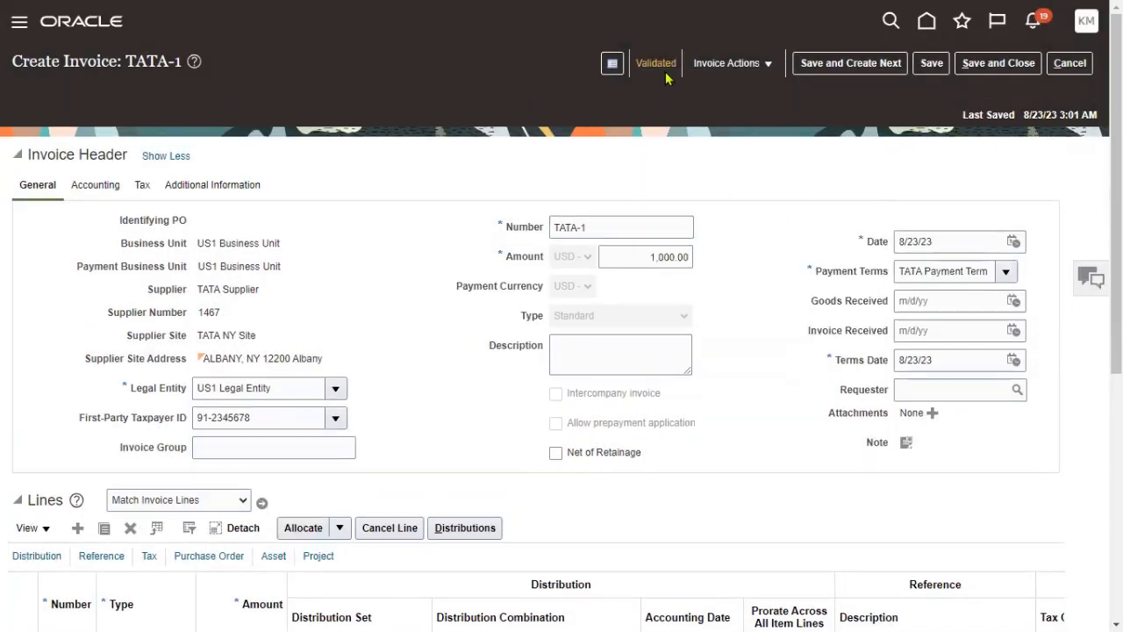
- Revalidate TATA-1 and view its accounting lines, which require accounting first
click(666, 68)
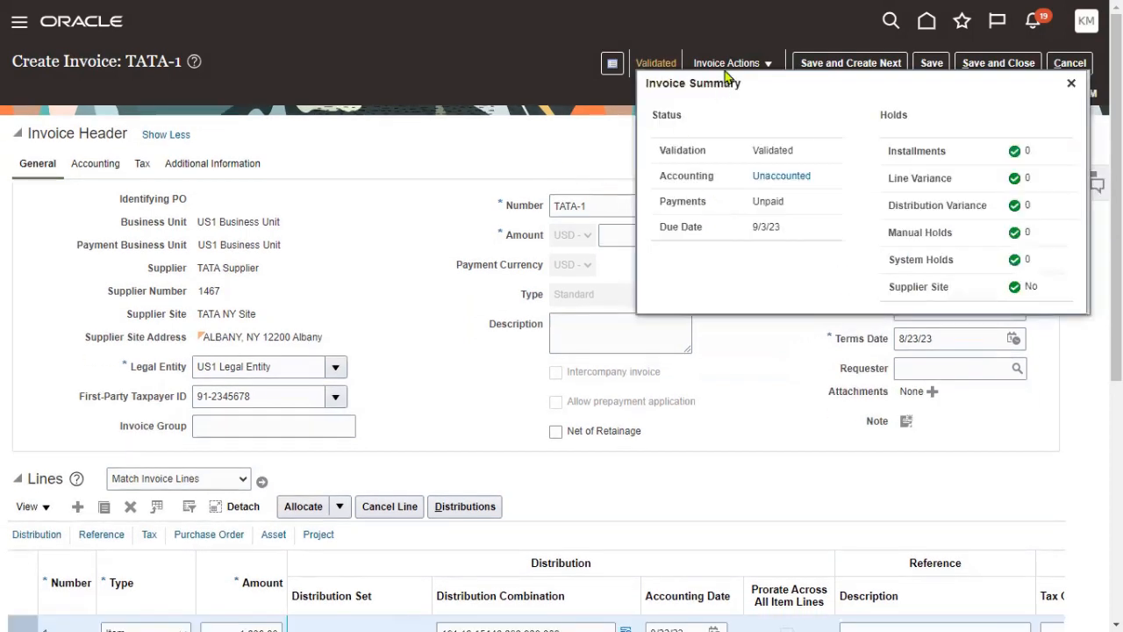
click(728, 65)
click(737, 138)
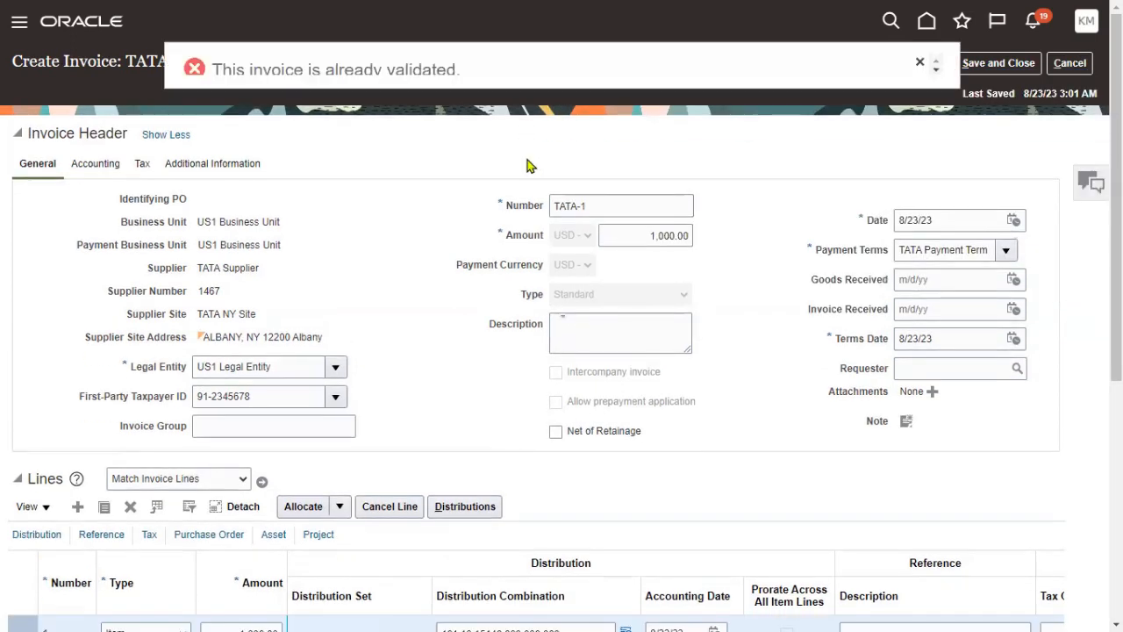
click(932, 70)
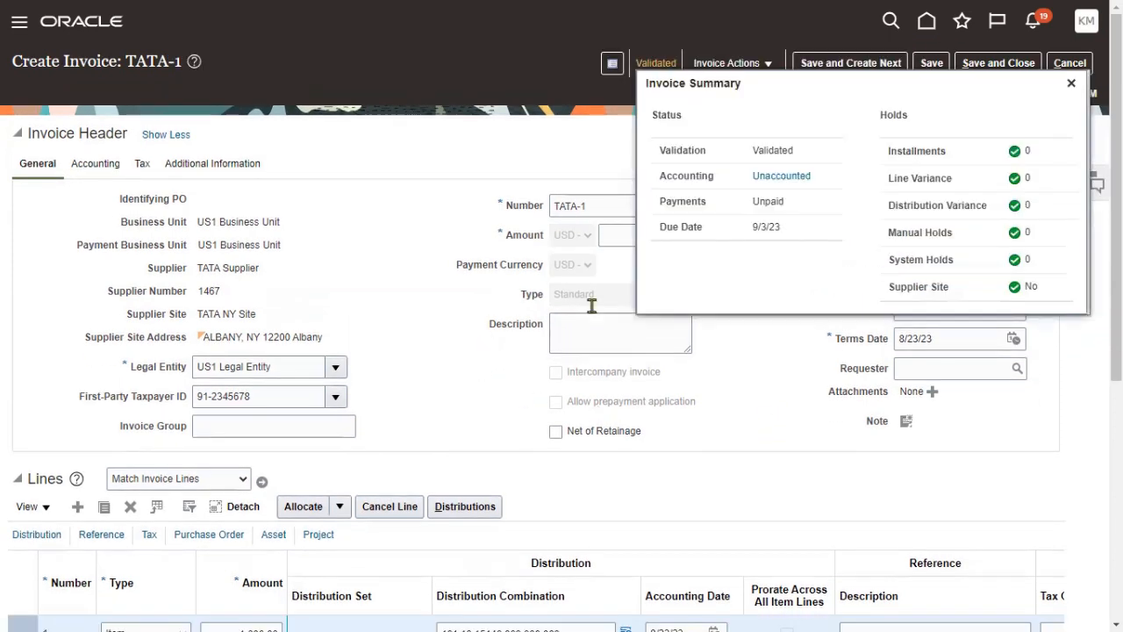
click(782, 180)
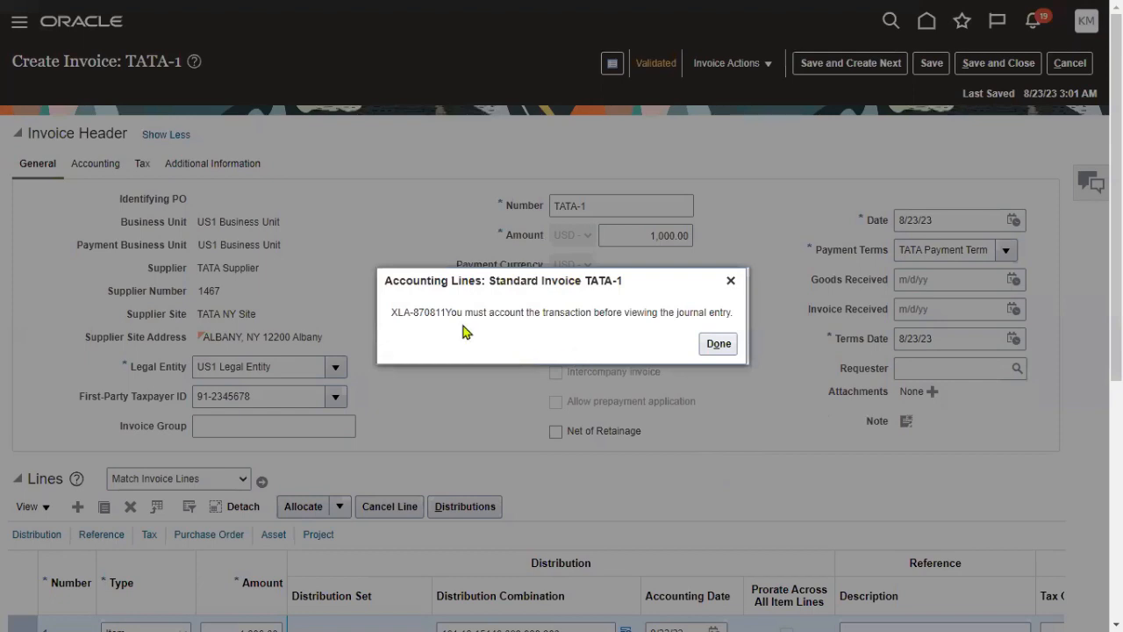
- Post TATA-1 to the ledger once more, review the accounting, then switch to Notepad++
click(711, 344)
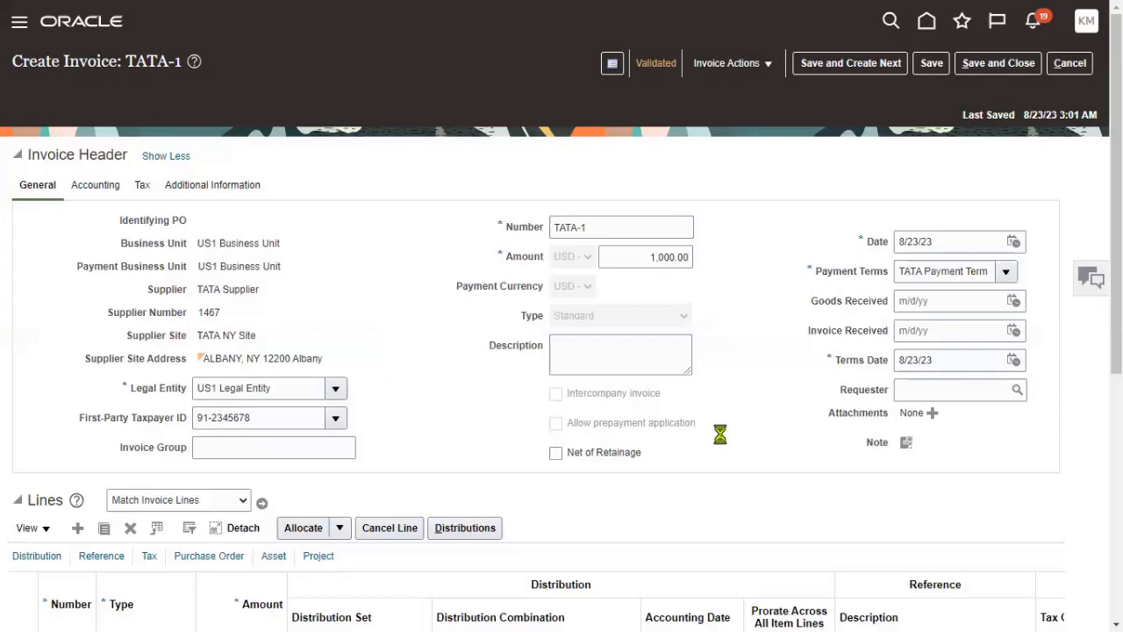
click(734, 63)
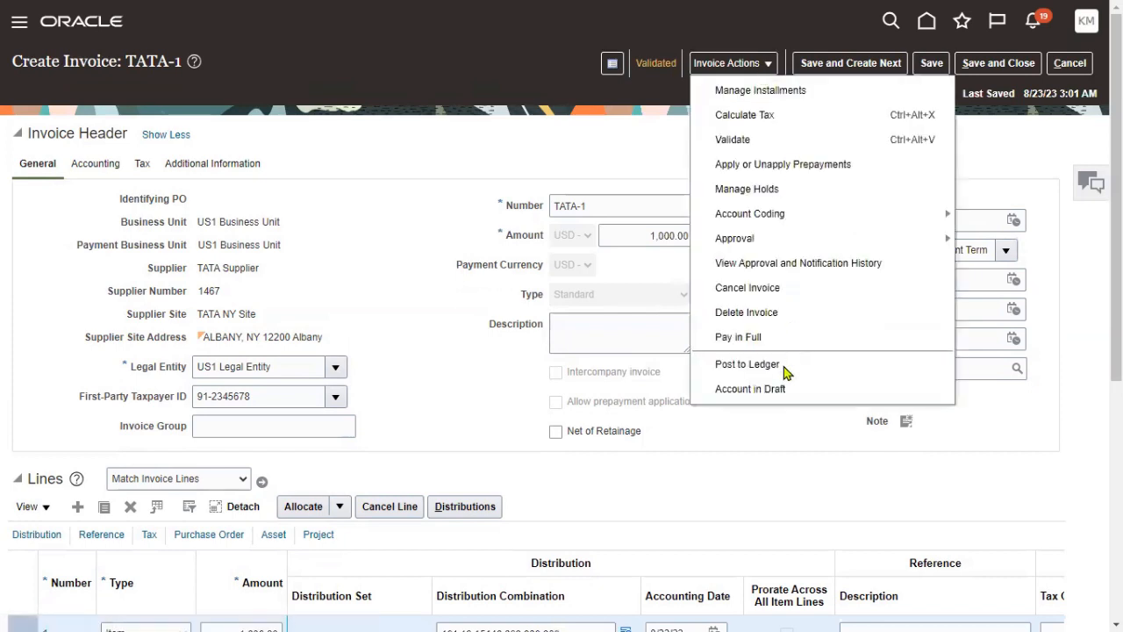
click(748, 364)
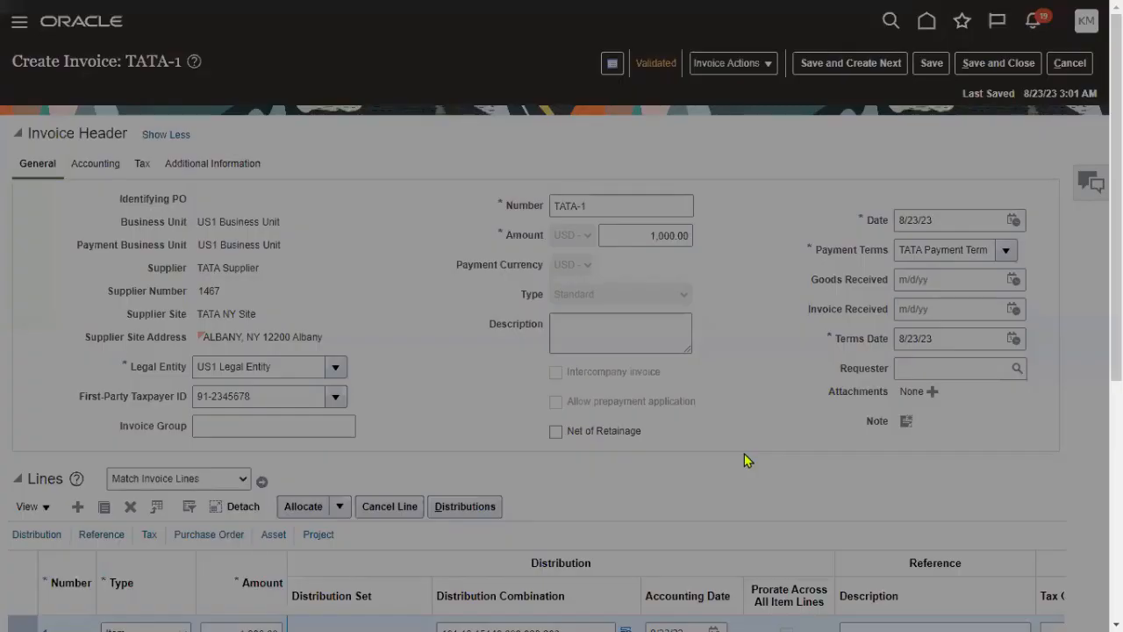
click(614, 350)
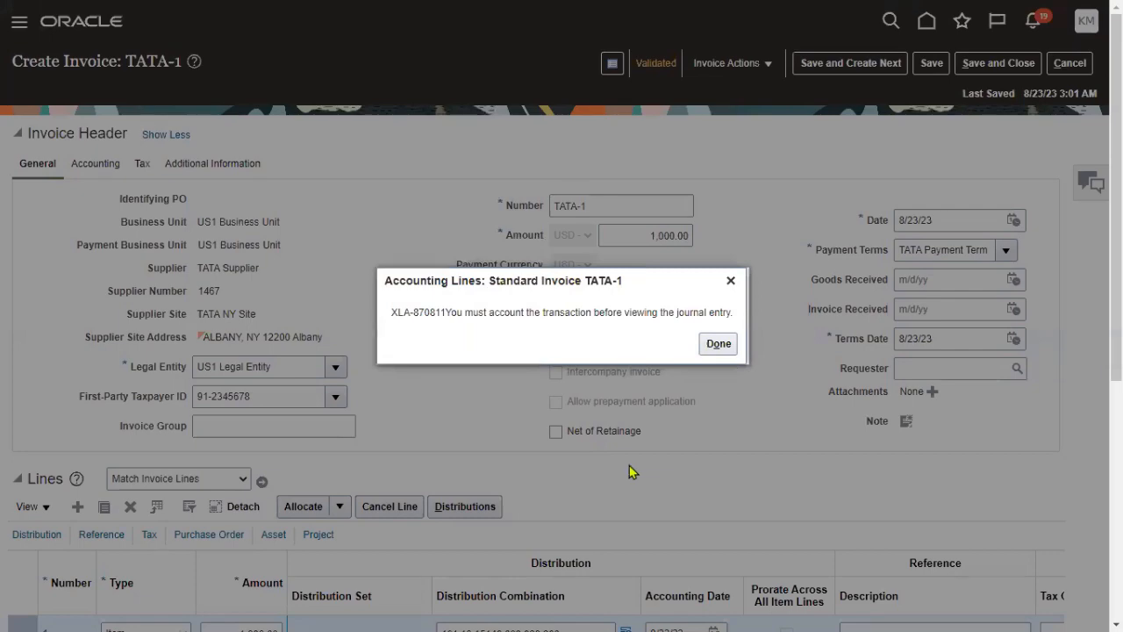
click(713, 344)
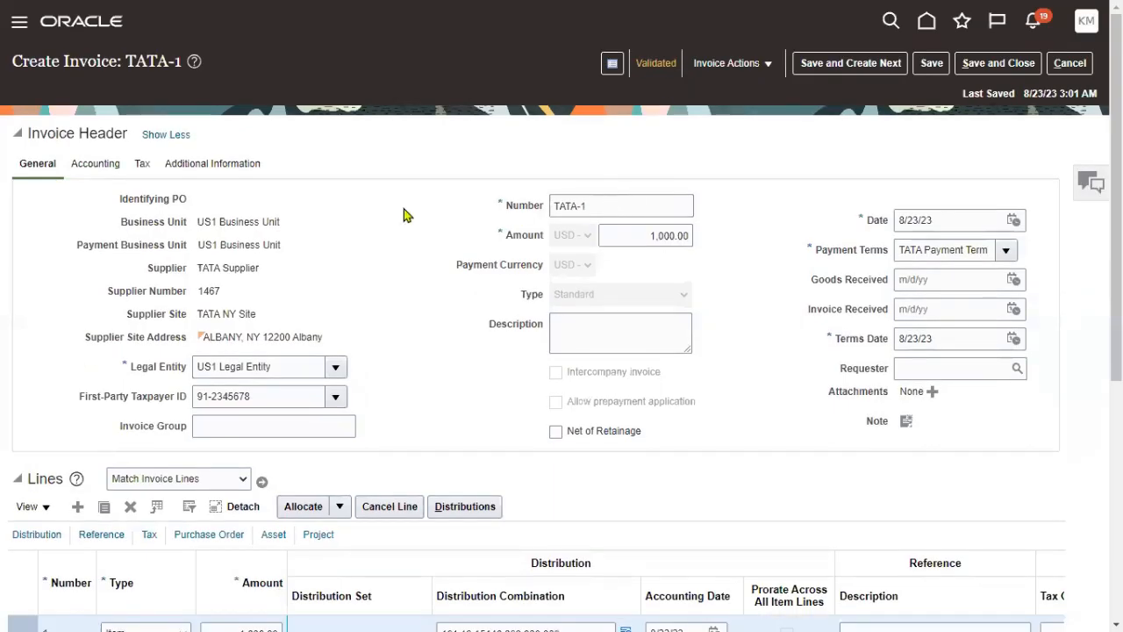
click(753, 295)
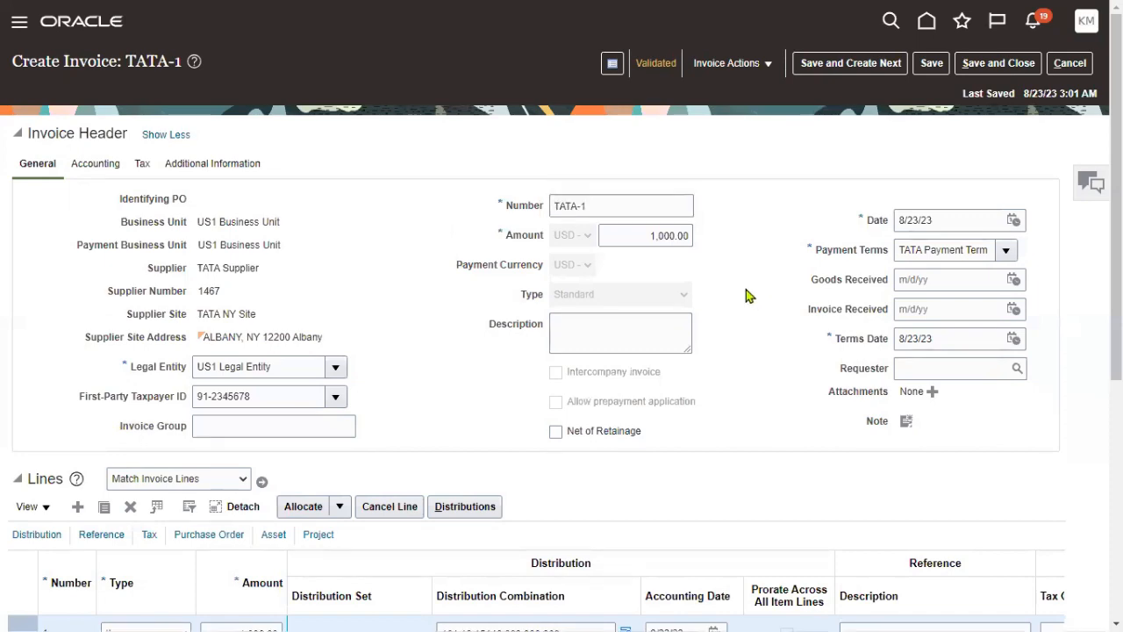
key(alt+Tab)
key(Tab)
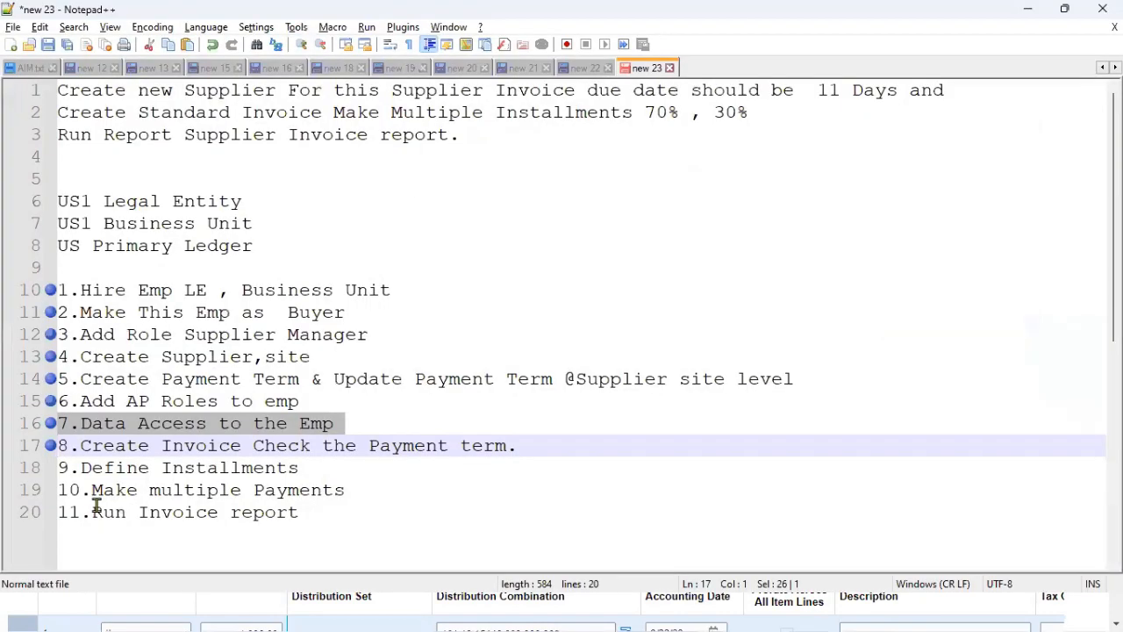
- Bookmark Define Installments and Make multiple Payments, then save and close invoice TATA-1
click(45, 470)
click(45, 492)
key(alt+Tab)
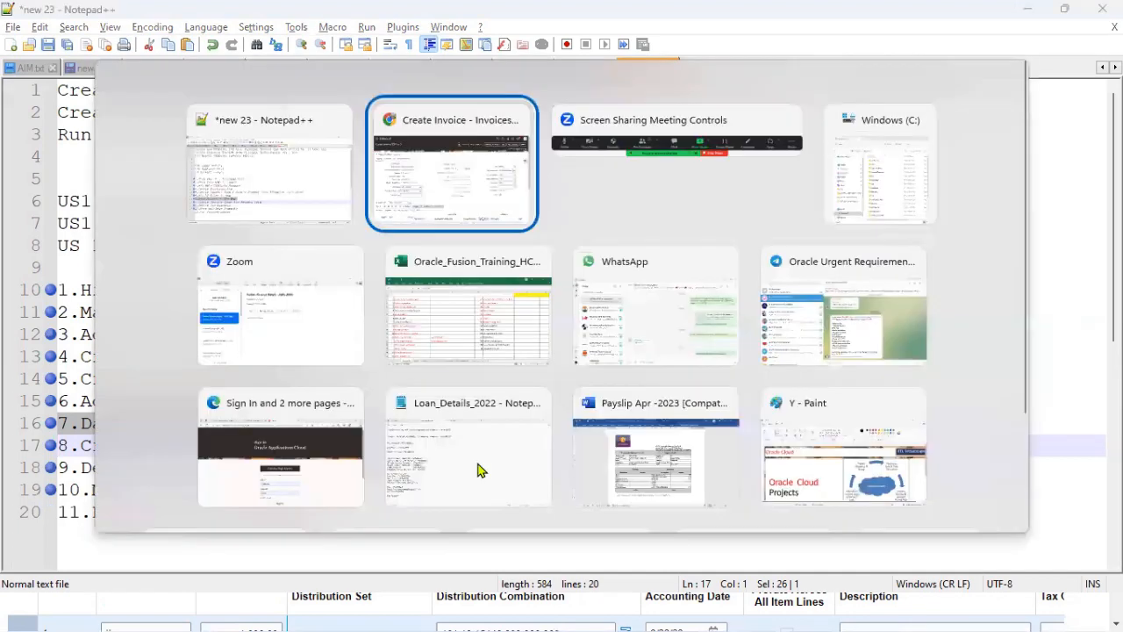
click(973, 65)
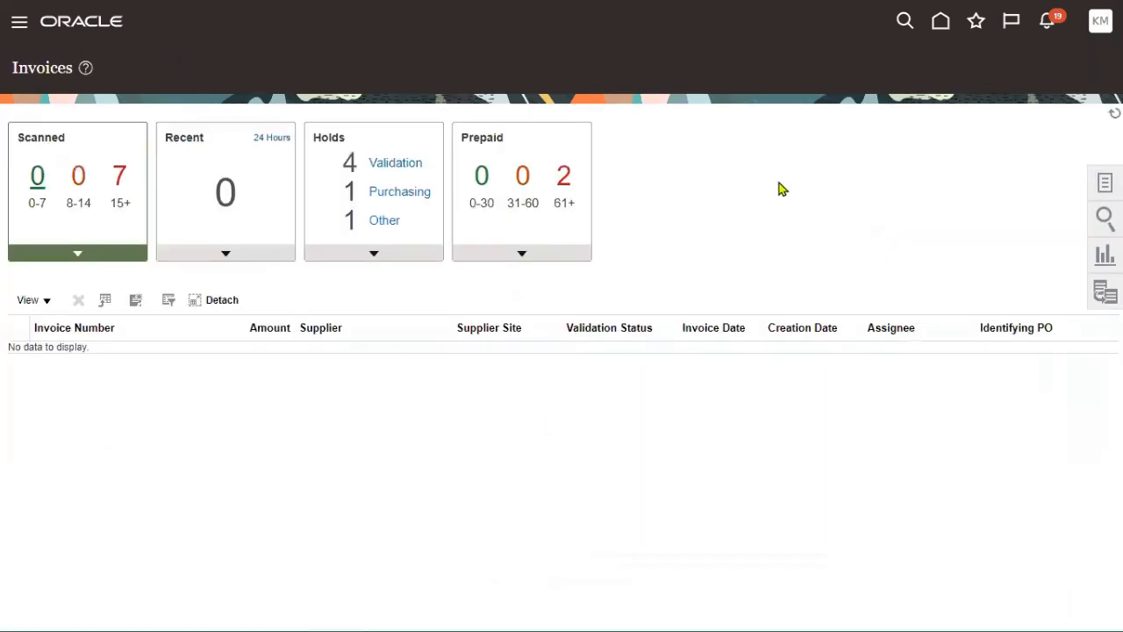
- Start a new payment in the Payments work area with TATA Supplier as payee
click(19, 26)
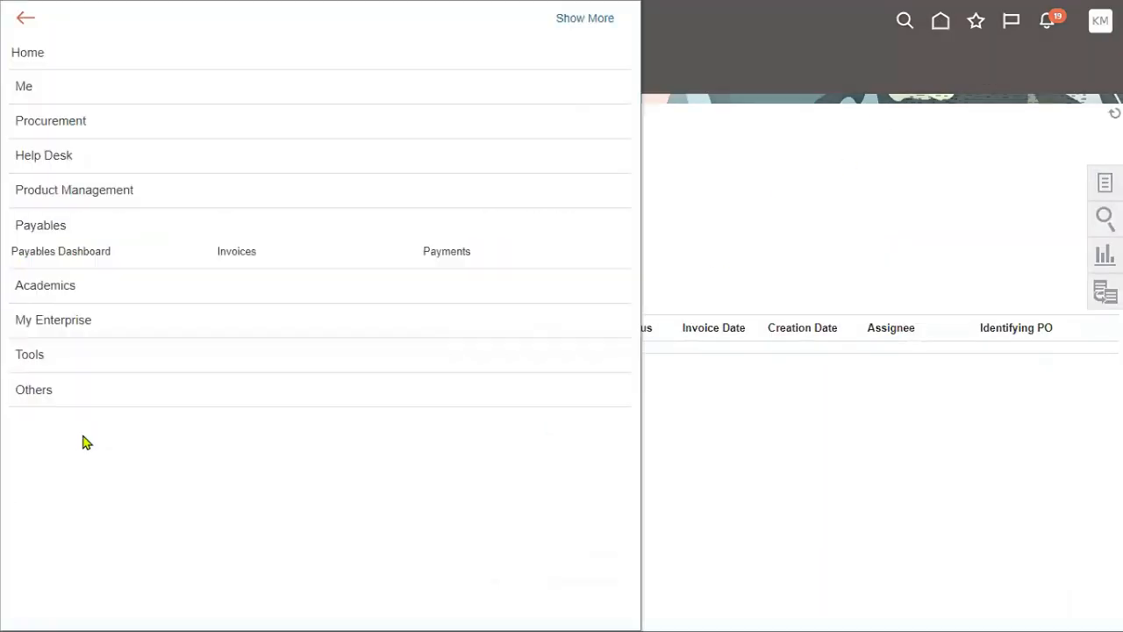
click(465, 261)
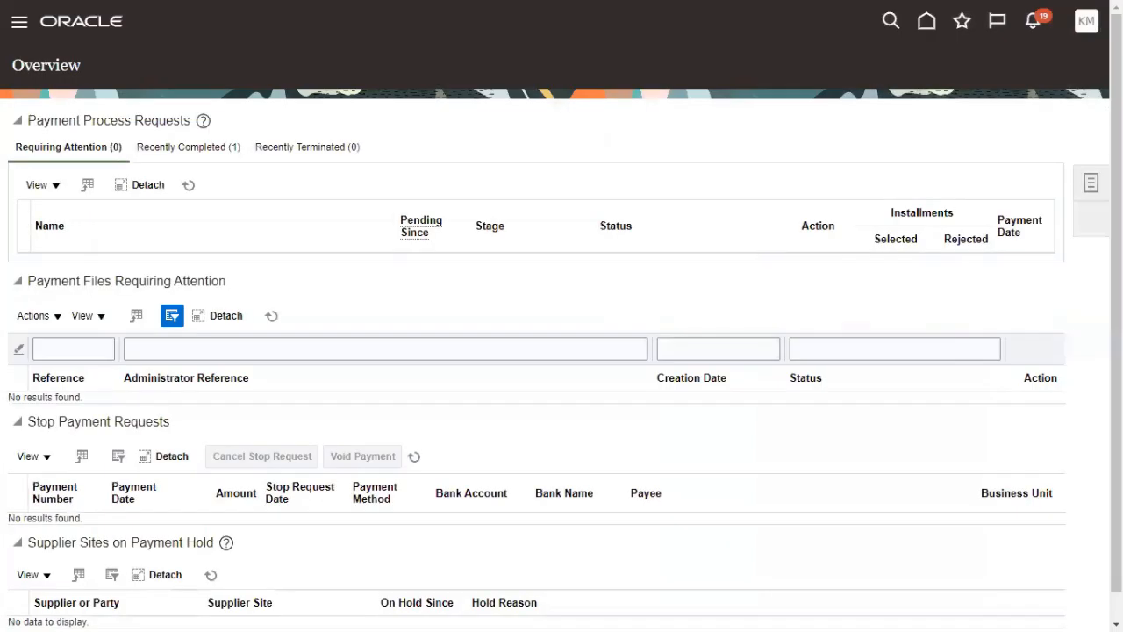
click(1091, 182)
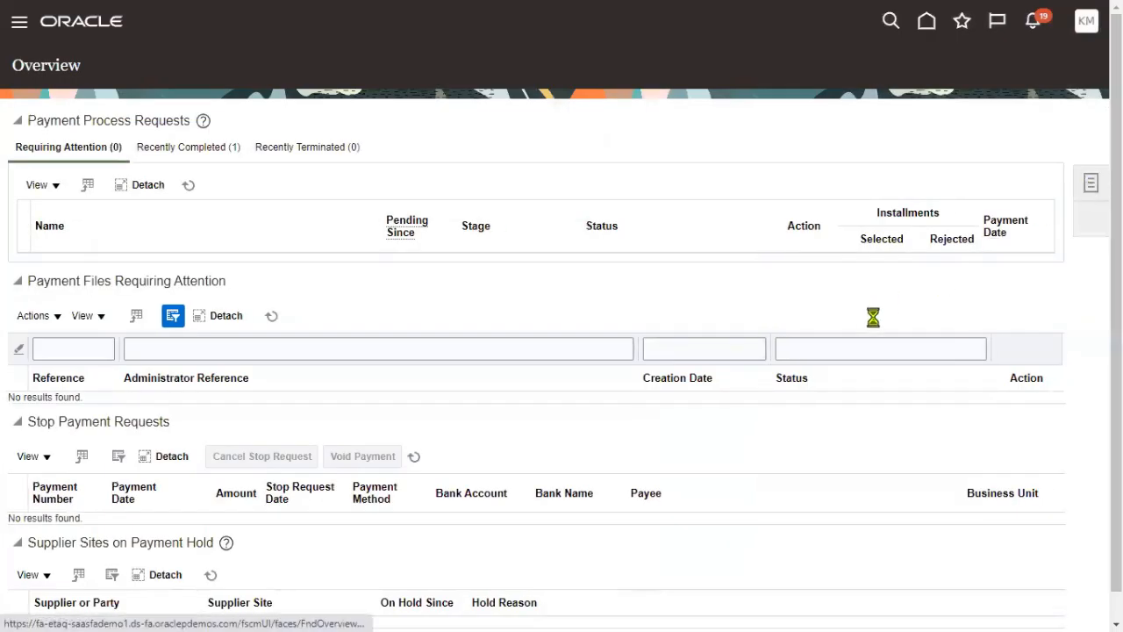
click(1014, 136)
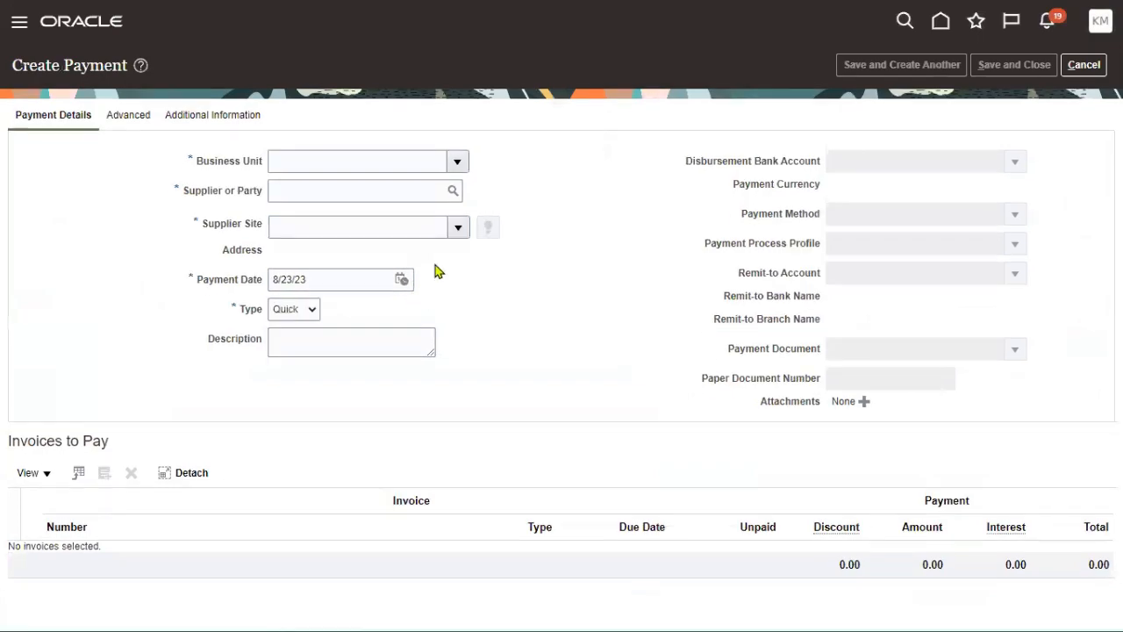
click(458, 162)
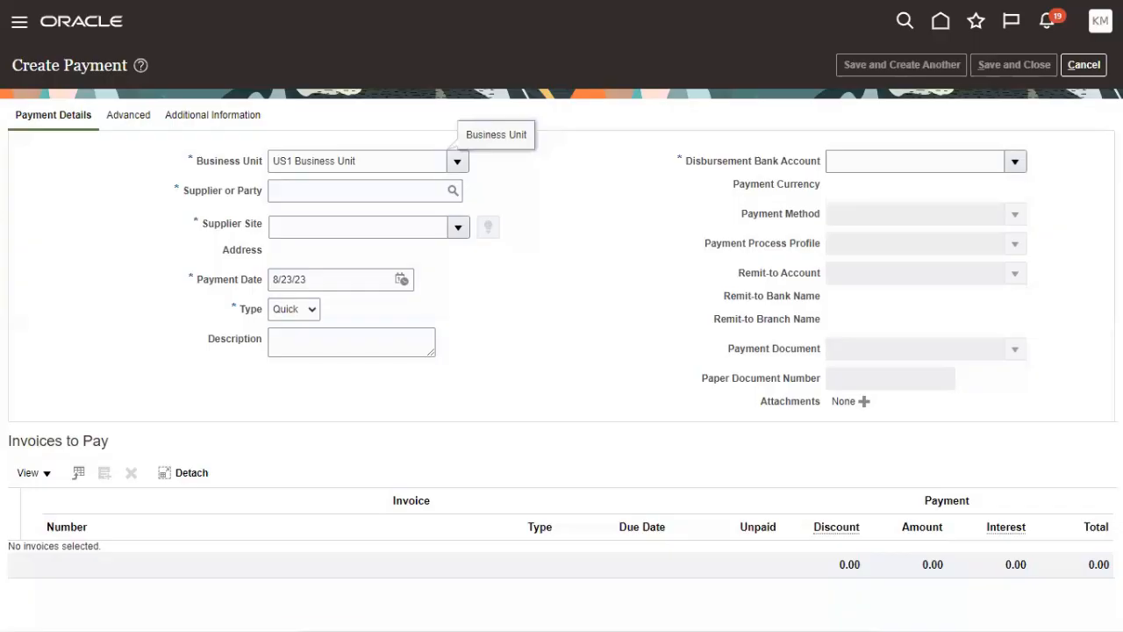
click(327, 193)
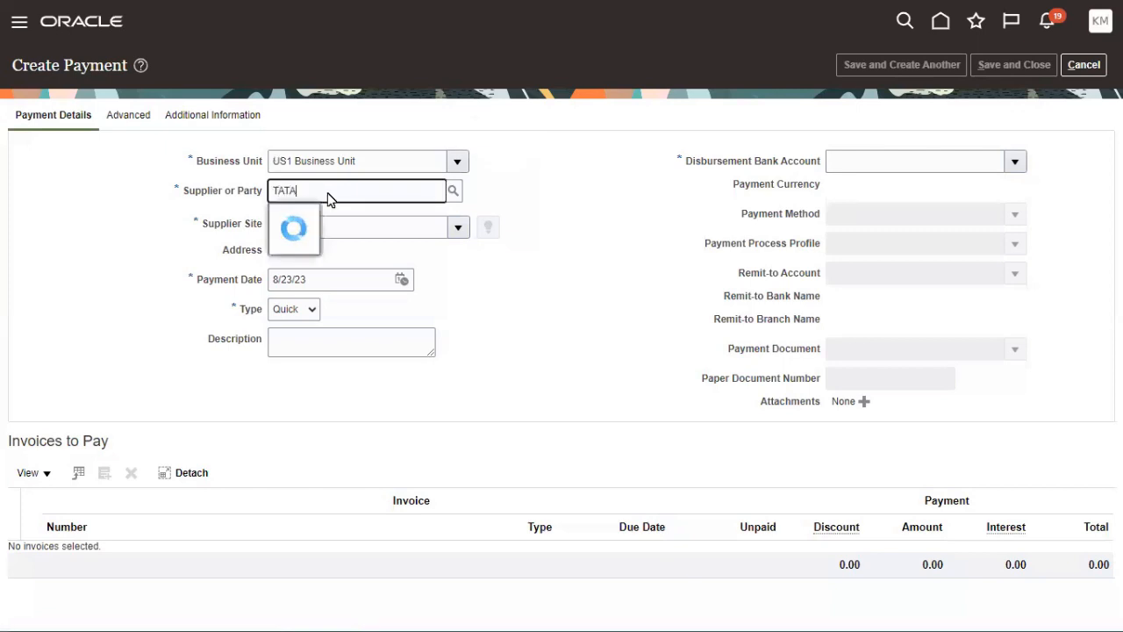
click(323, 223)
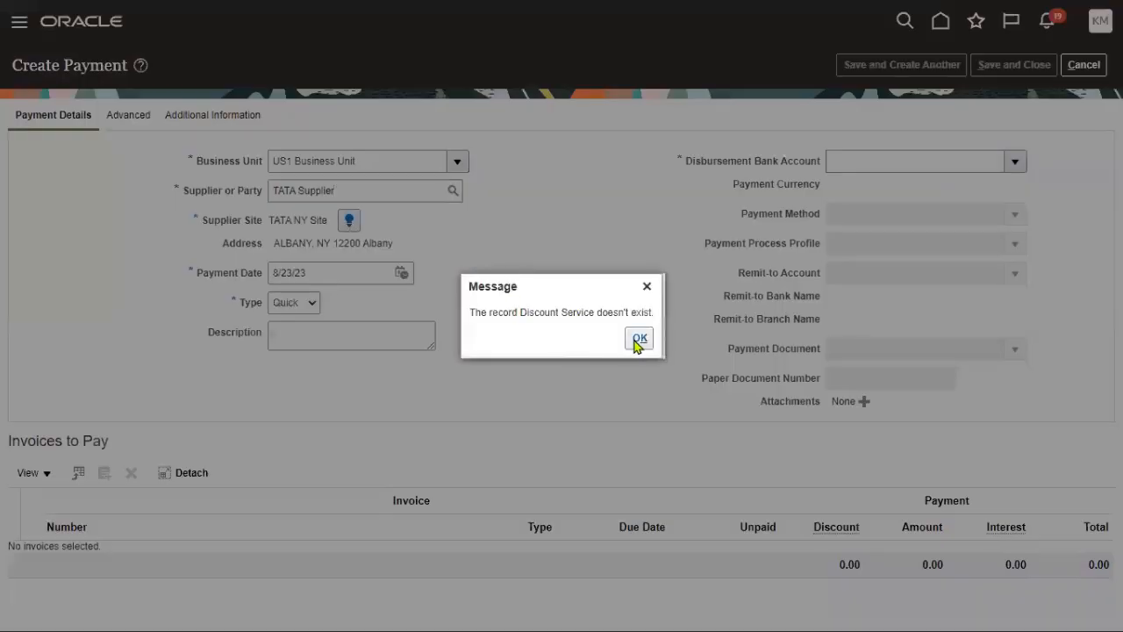
click(636, 340)
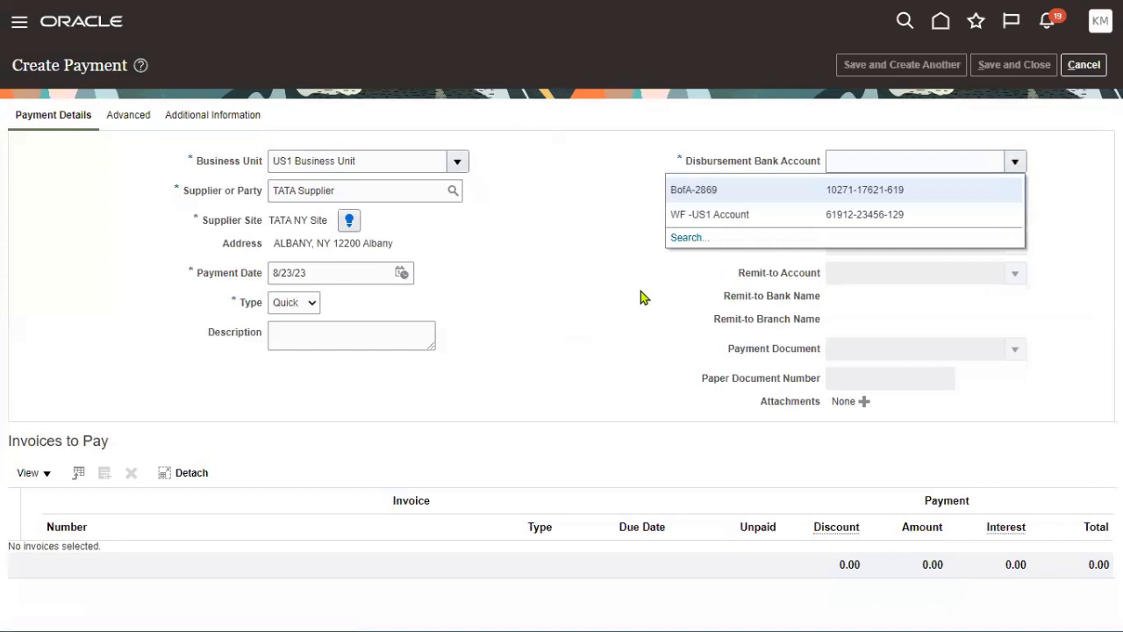
- Set bank account BofA-2869, profile Standard Check and payment document Check Stock A
click(728, 192)
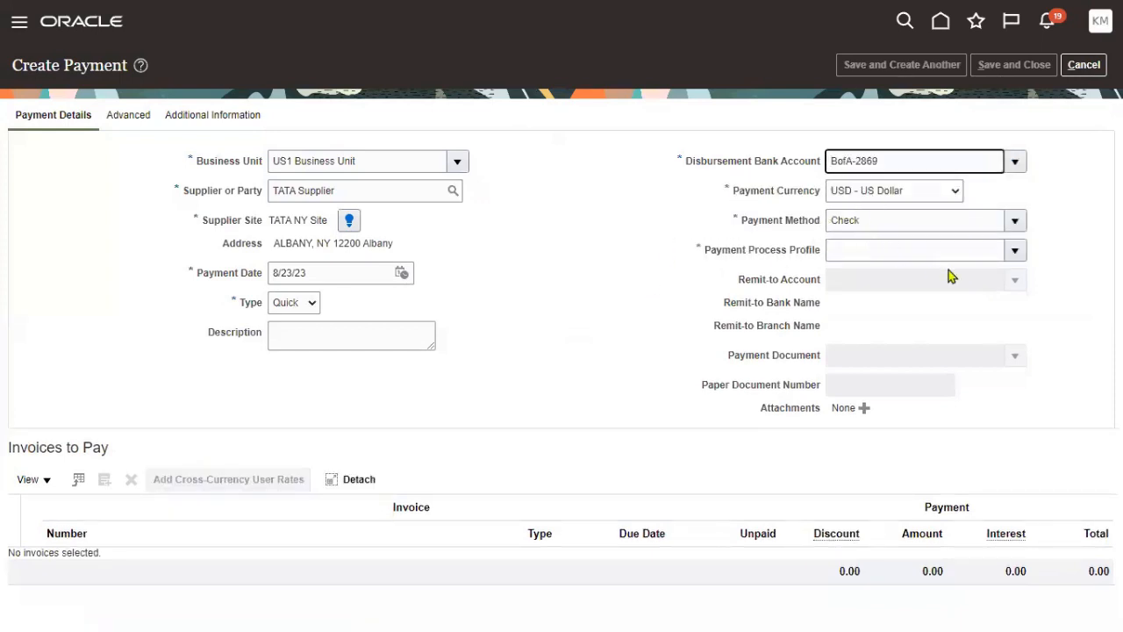
click(1015, 250)
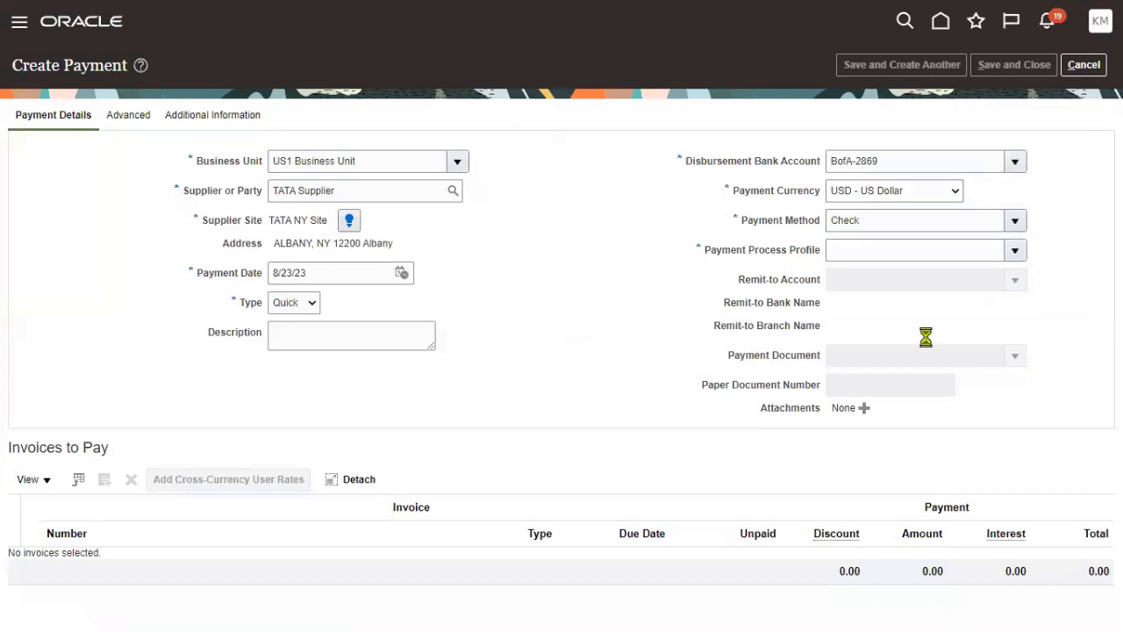
scroll(696, 396, down, 3)
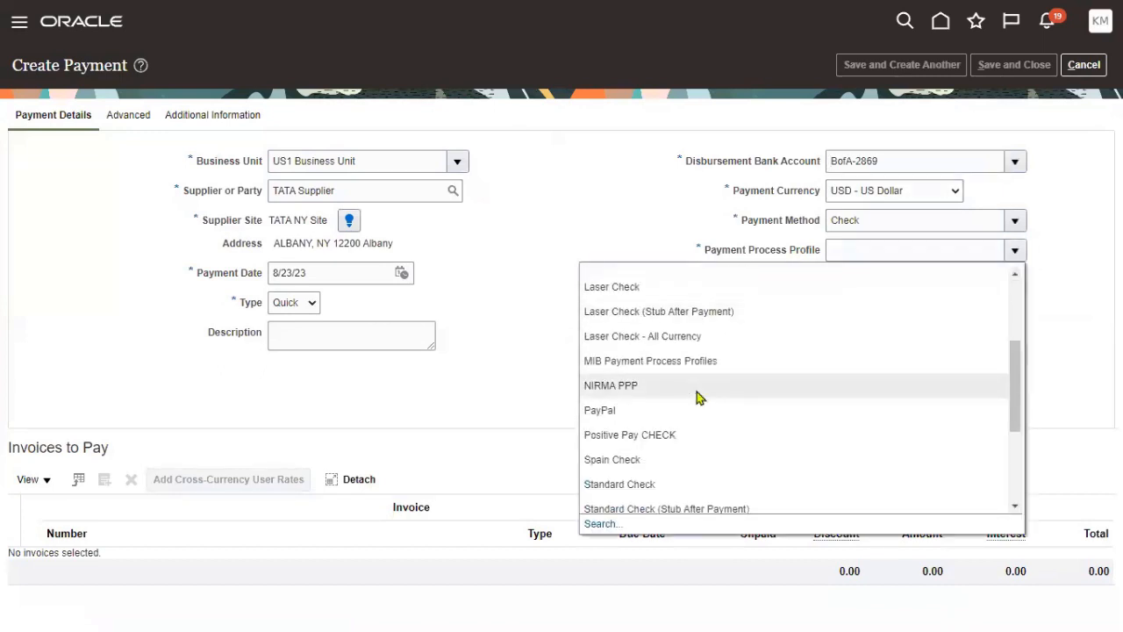
click(646, 485)
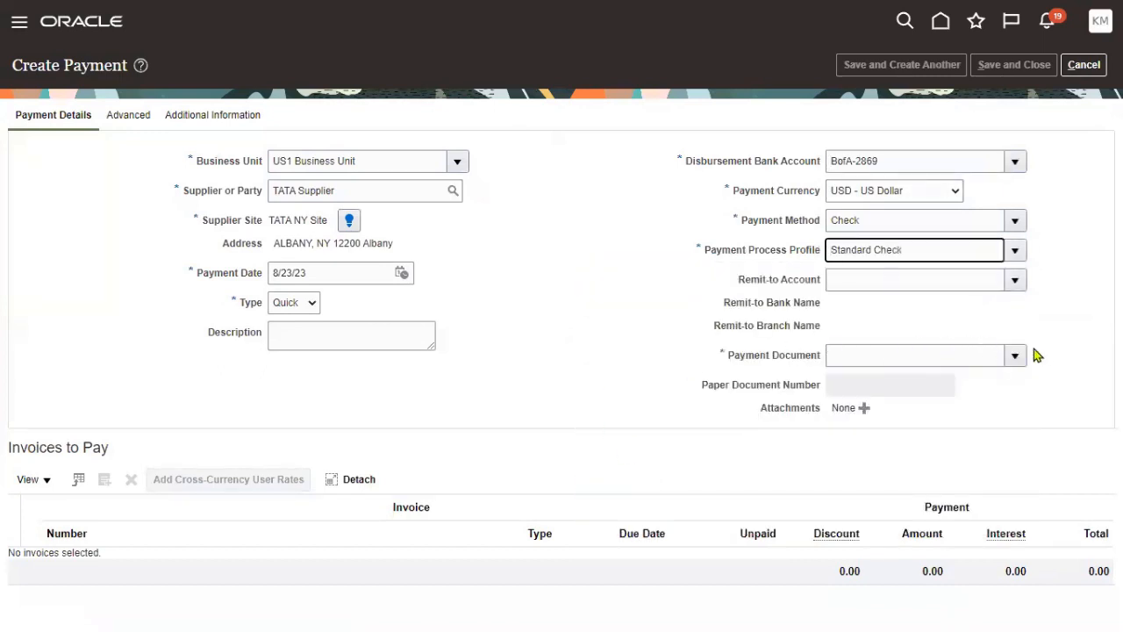
click(1015, 355)
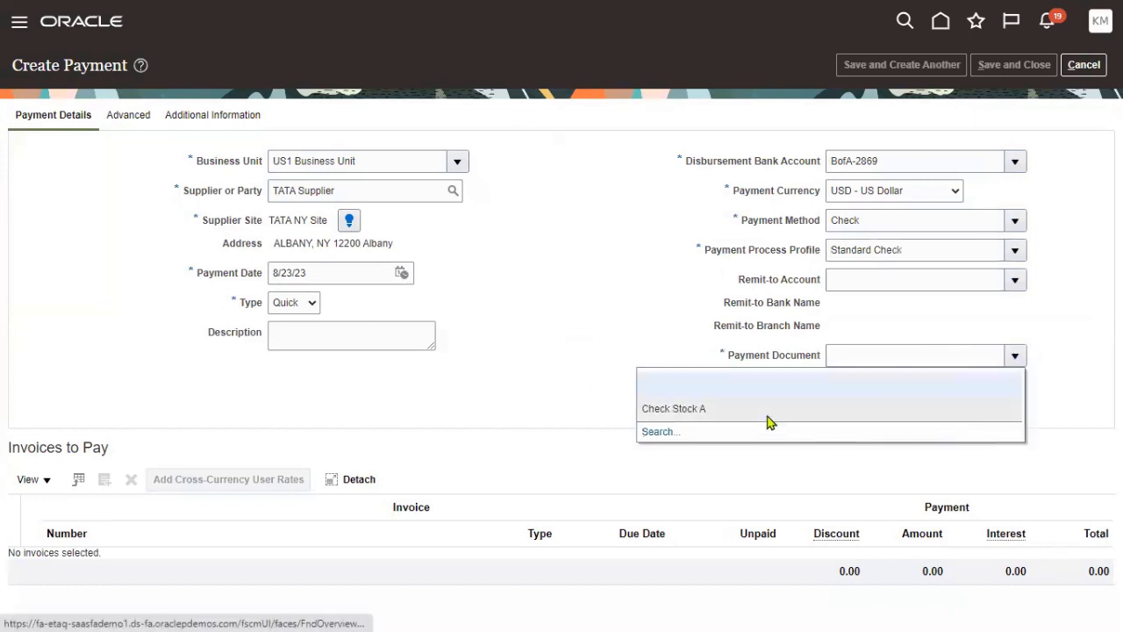
click(768, 422)
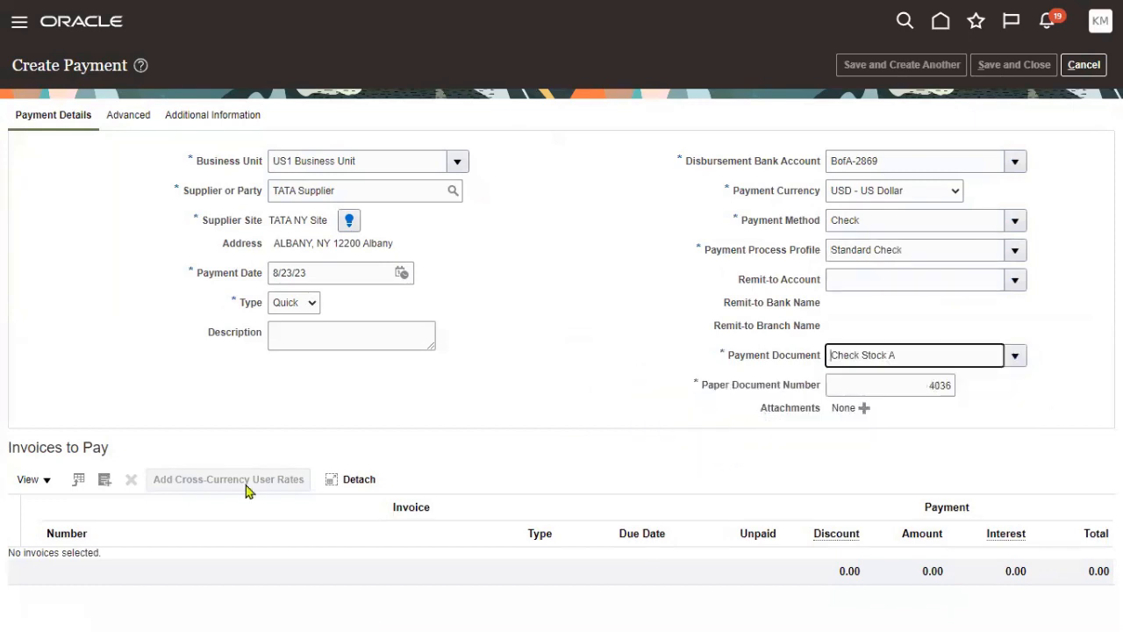
- Start searching for invoices to add under Invoices to Pay
click(13, 448)
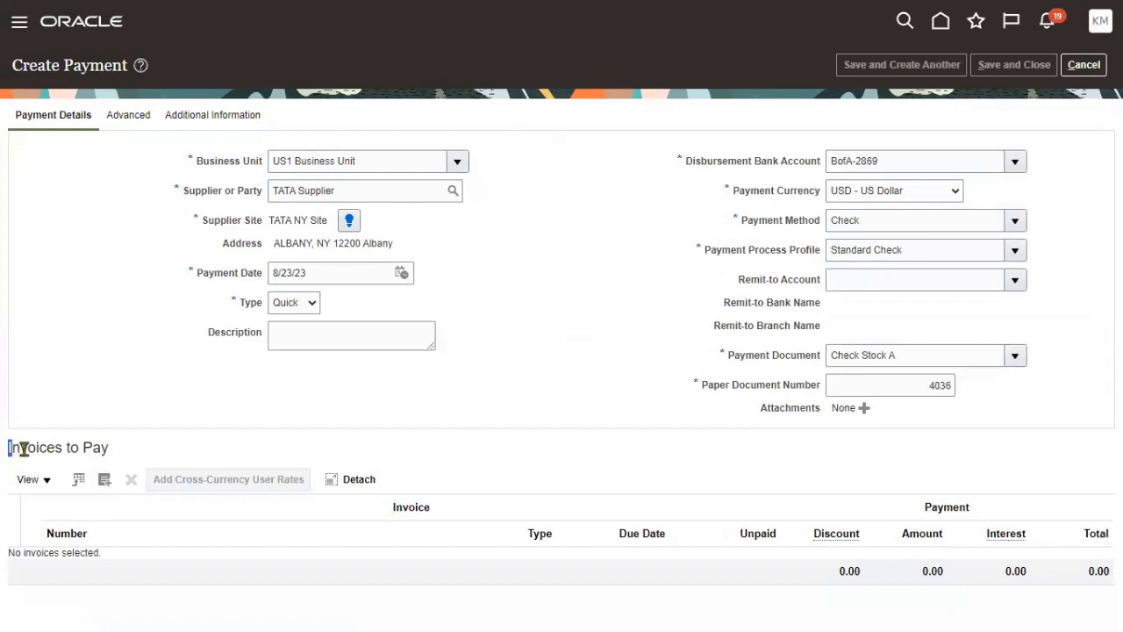
drag(24, 448, 102, 449)
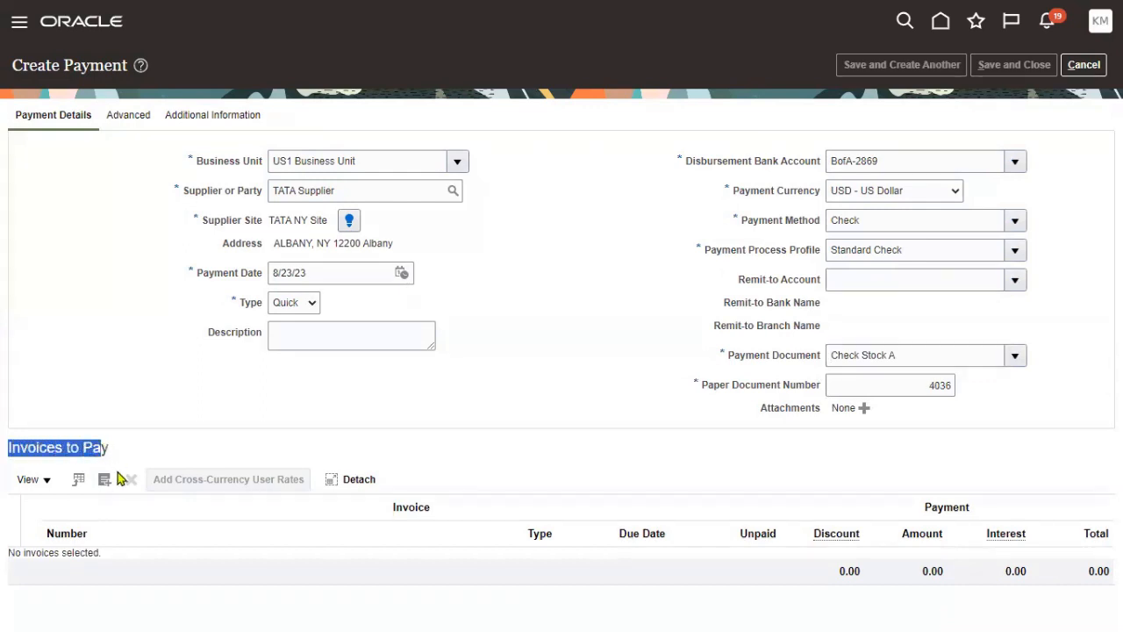
click(104, 479)
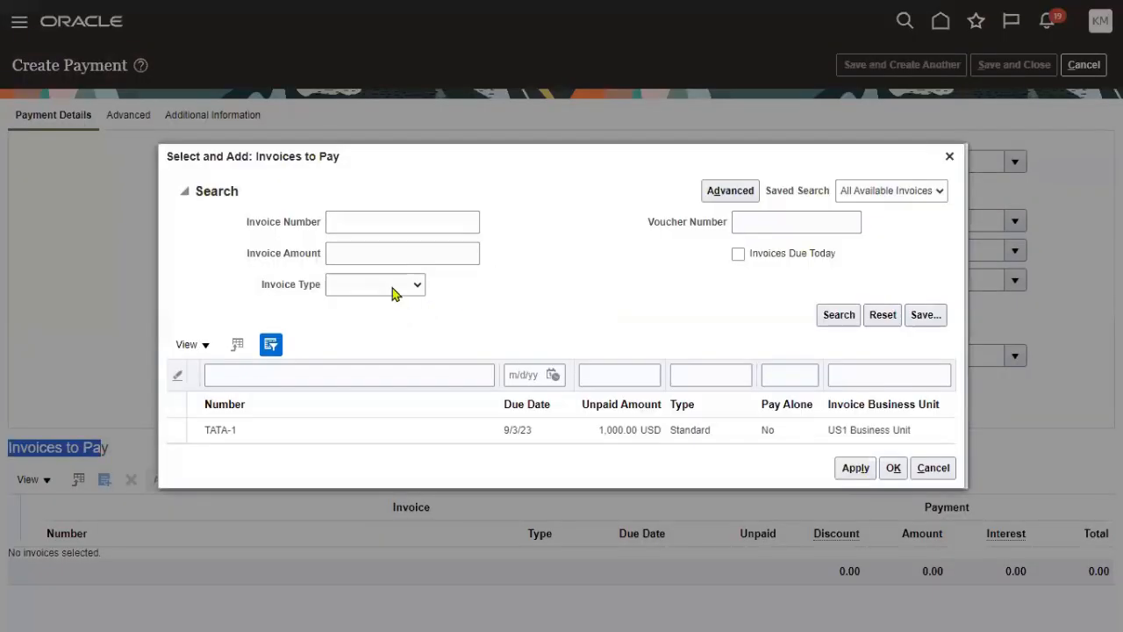
- Add invoice TATA-1 with a 700.00 payment amount and save the payment
click(355, 431)
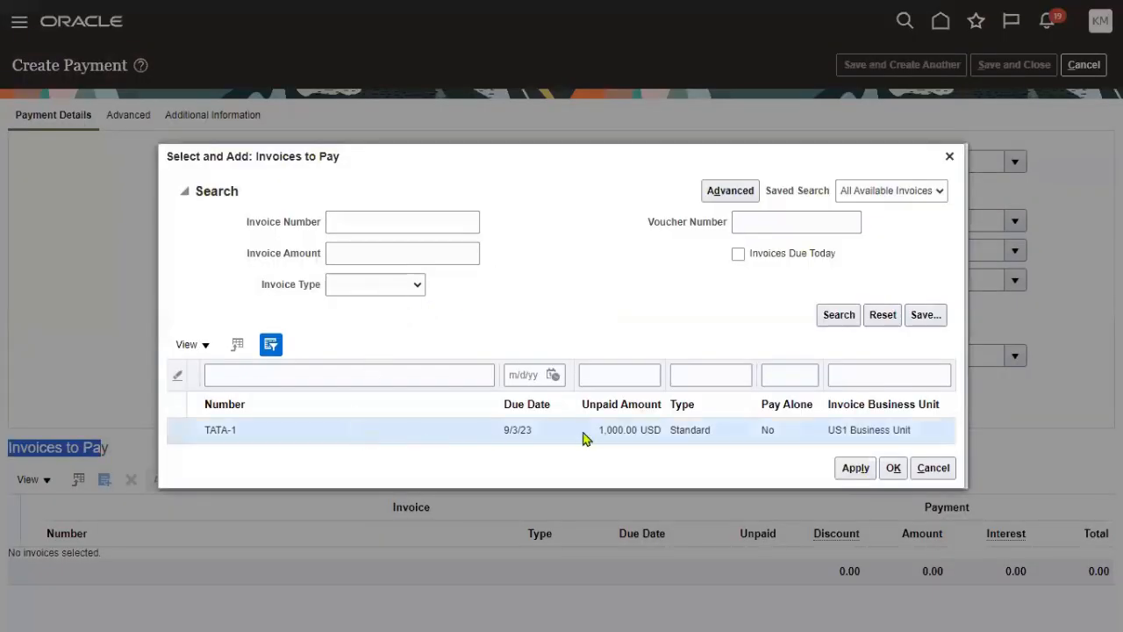
click(893, 468)
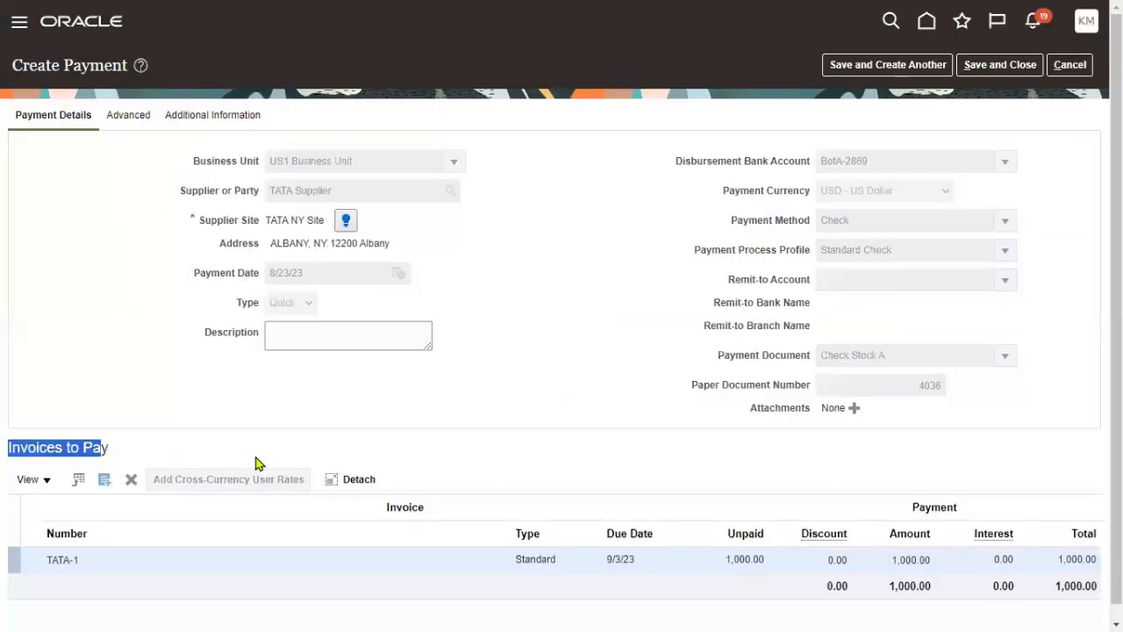
click(800, 569)
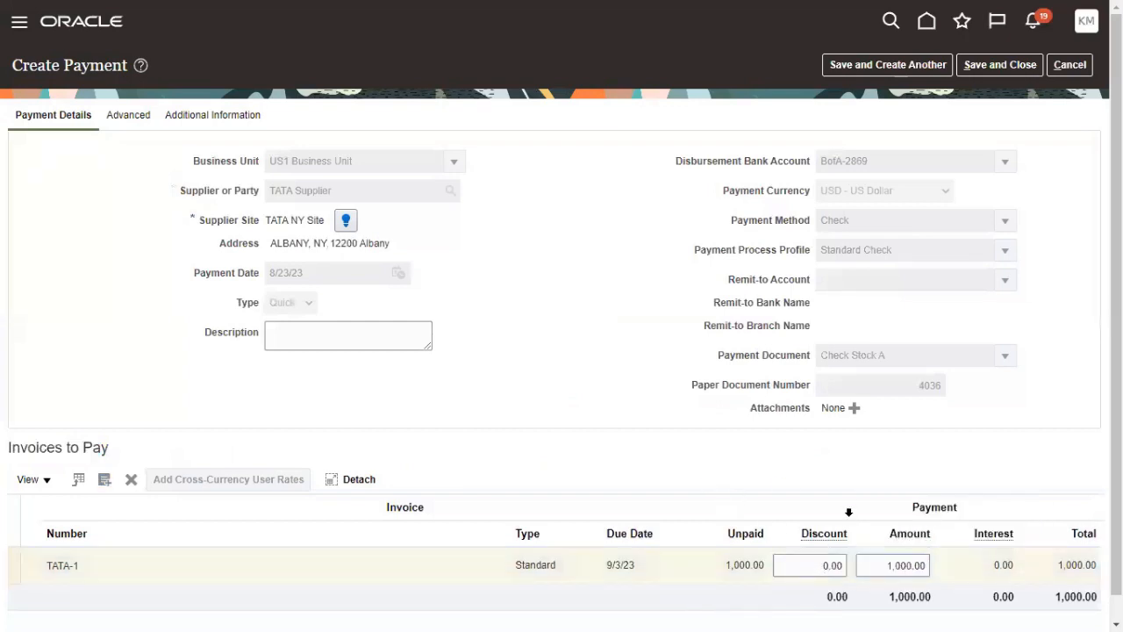
click(881, 567)
text(7)
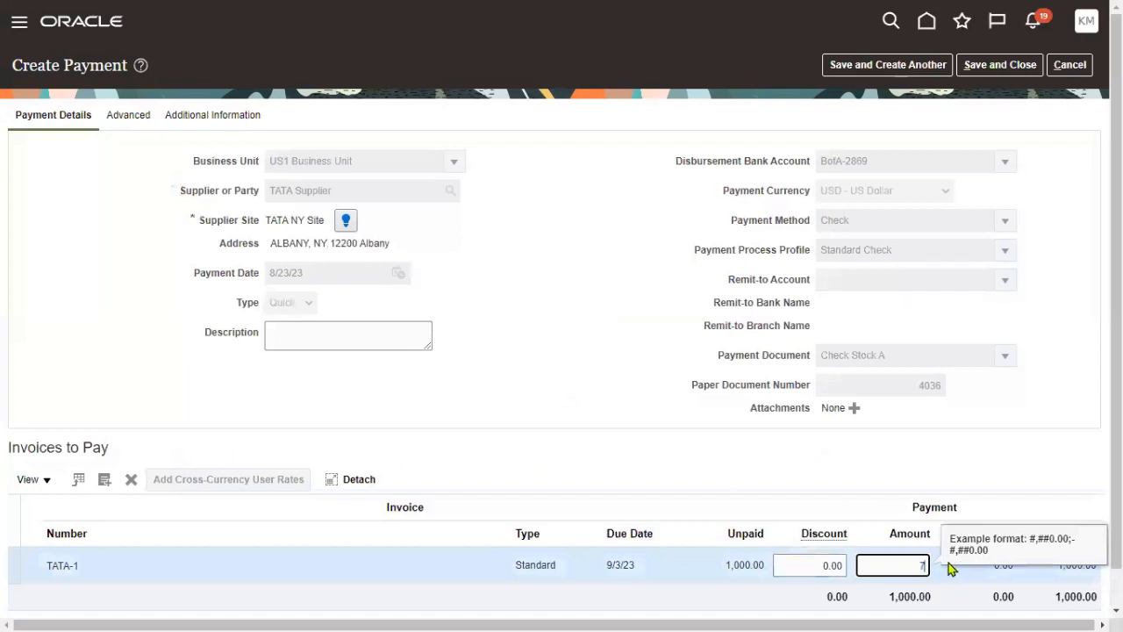
text(00)
click(629, 437)
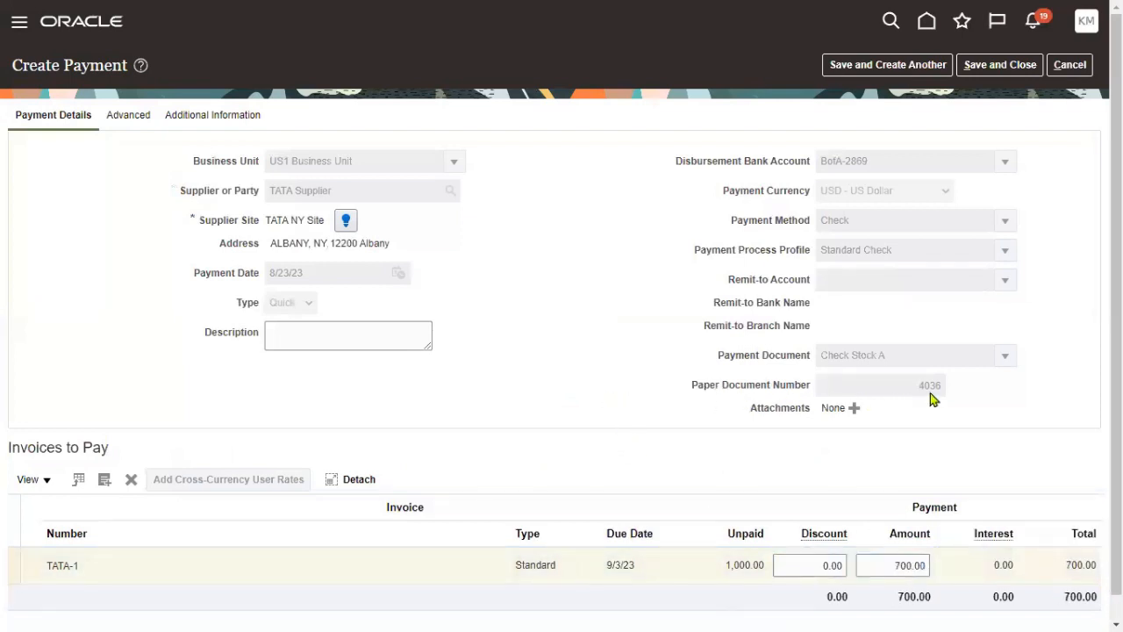
click(983, 65)
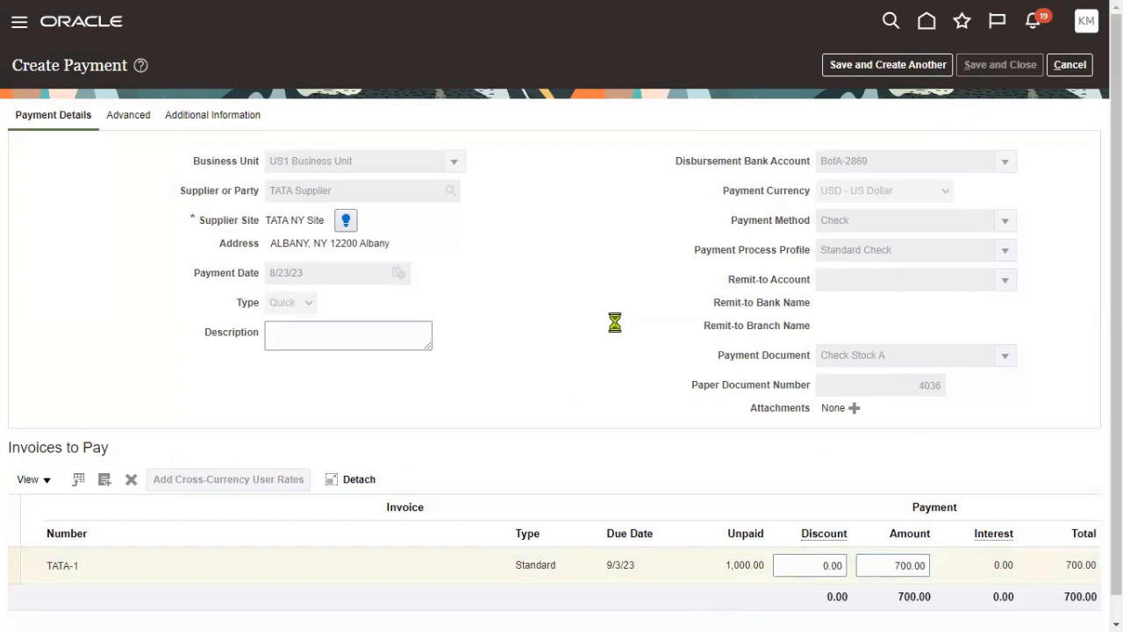
click(656, 186)
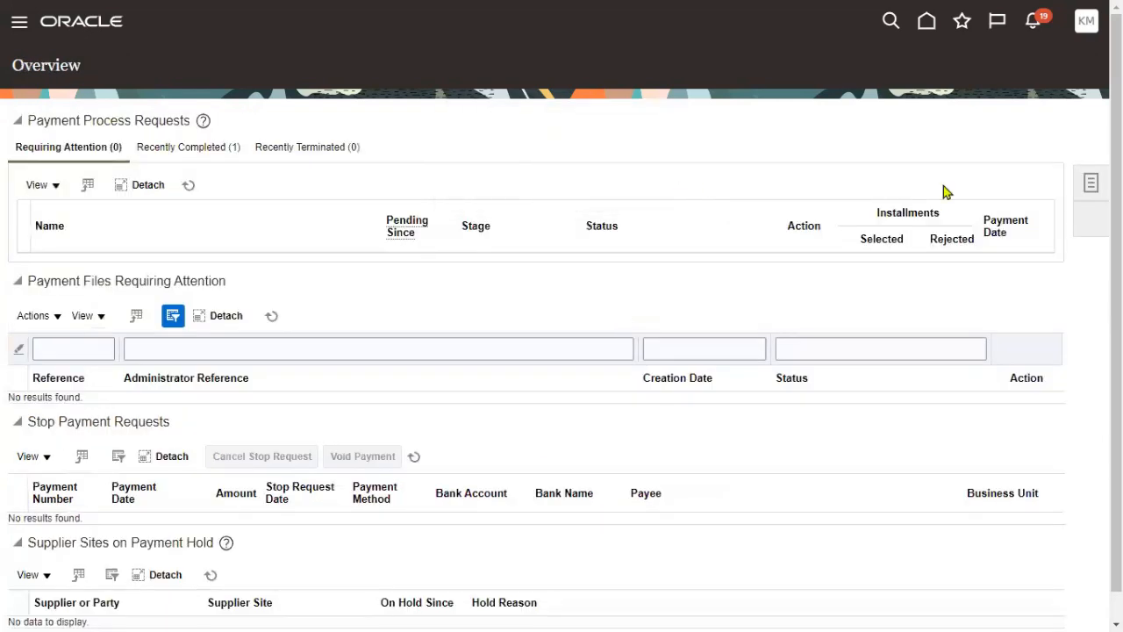
- Create another payment for US1 Business Unit with TATA Supplier as payee
click(1090, 187)
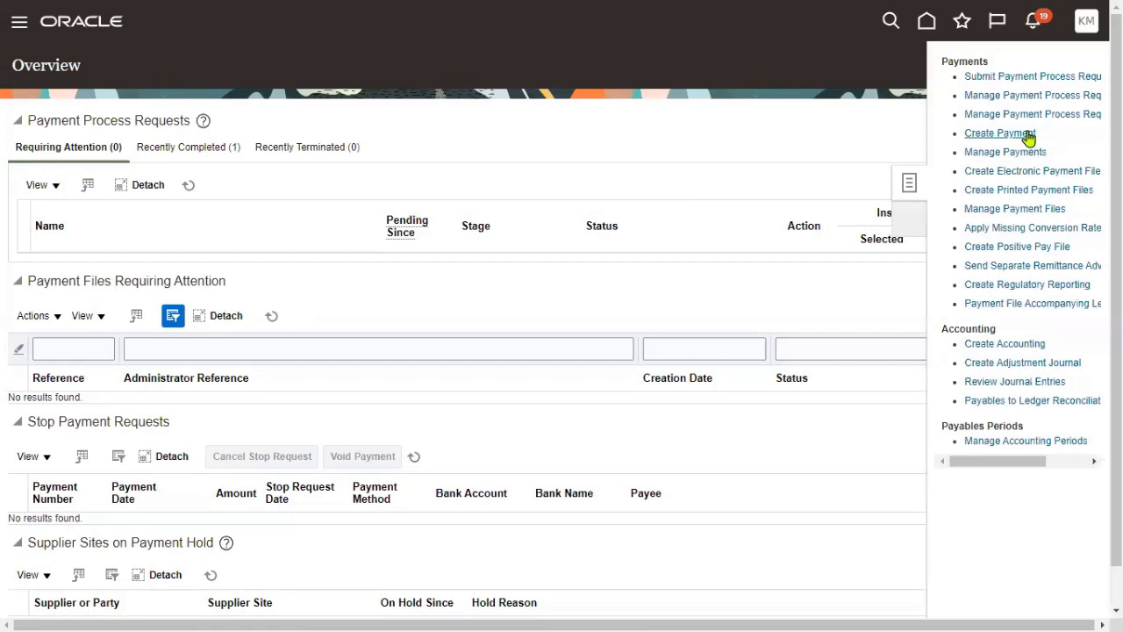
click(1024, 138)
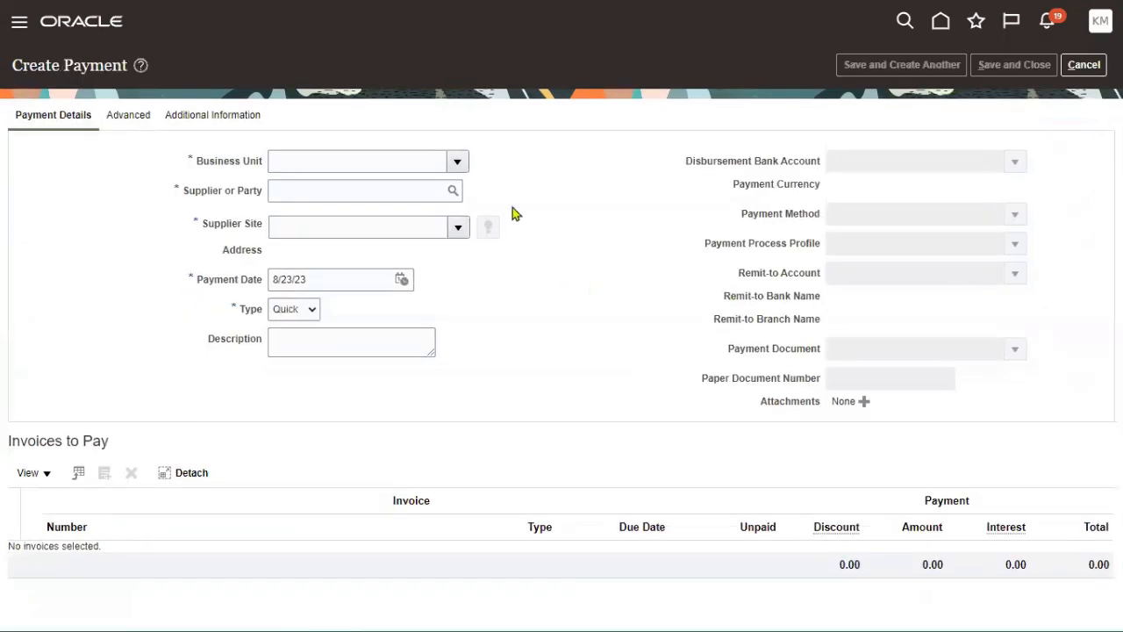
click(458, 162)
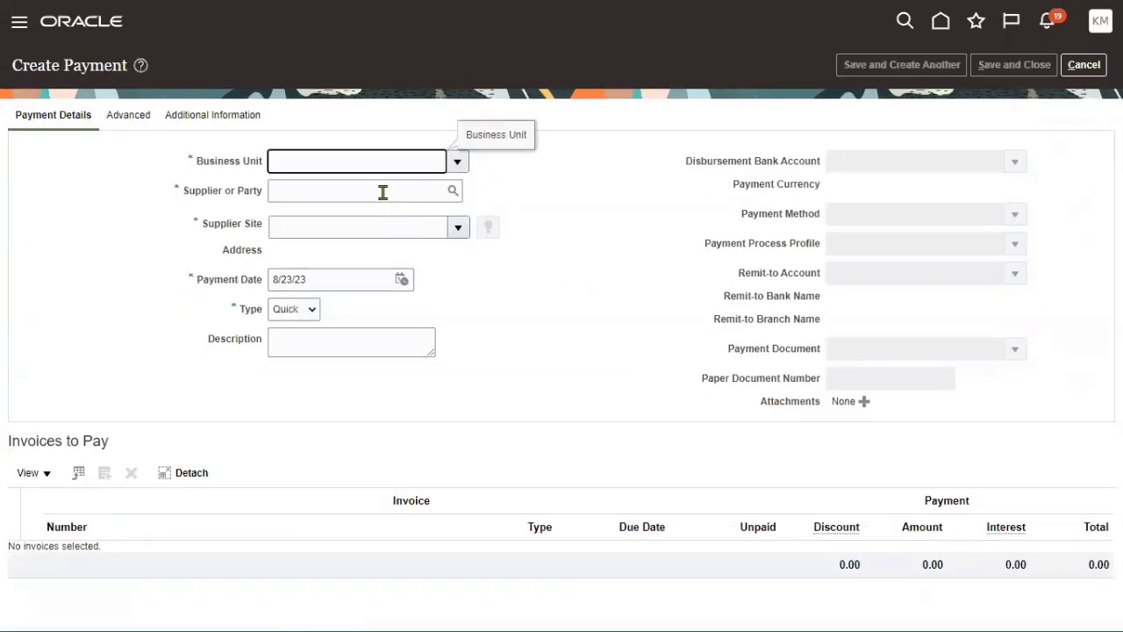
click(383, 188)
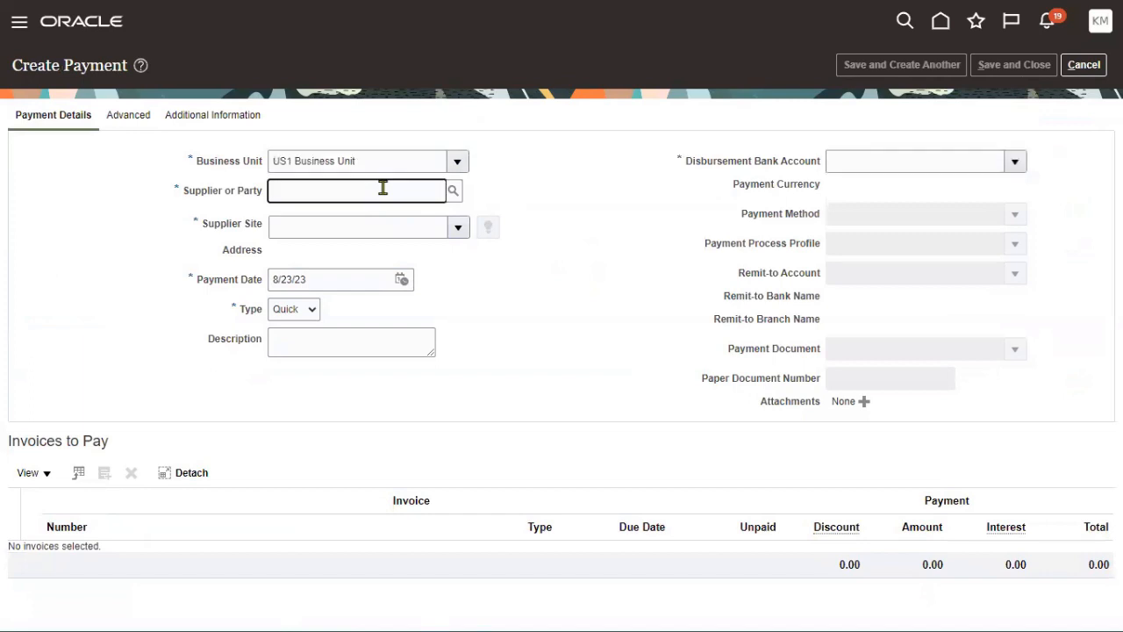
text(TATA)
key(Tab)
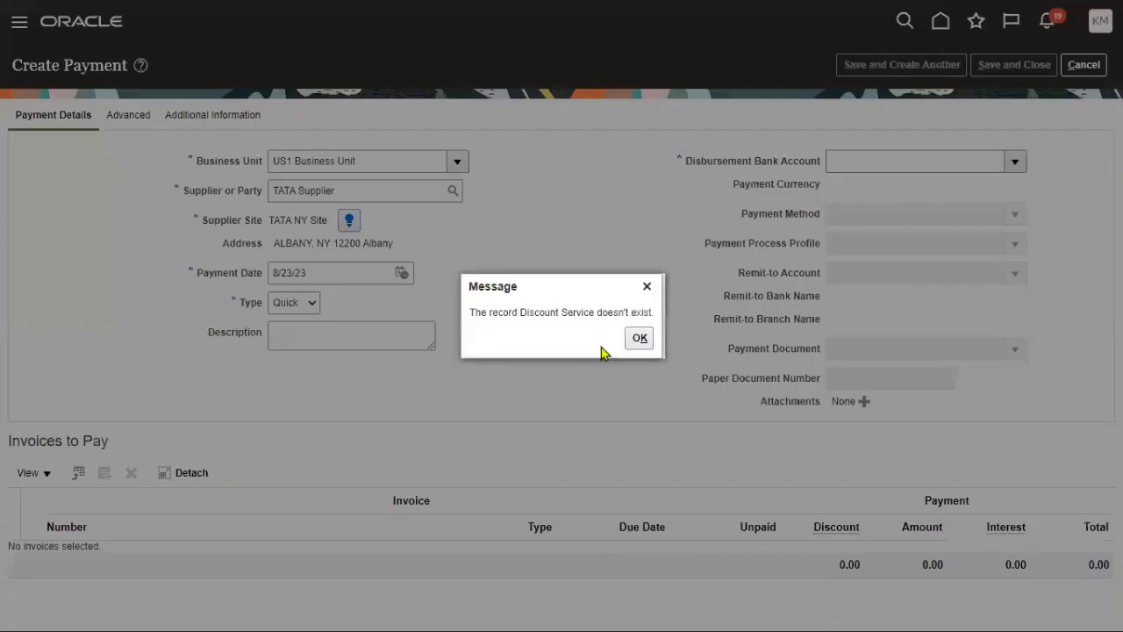
click(640, 338)
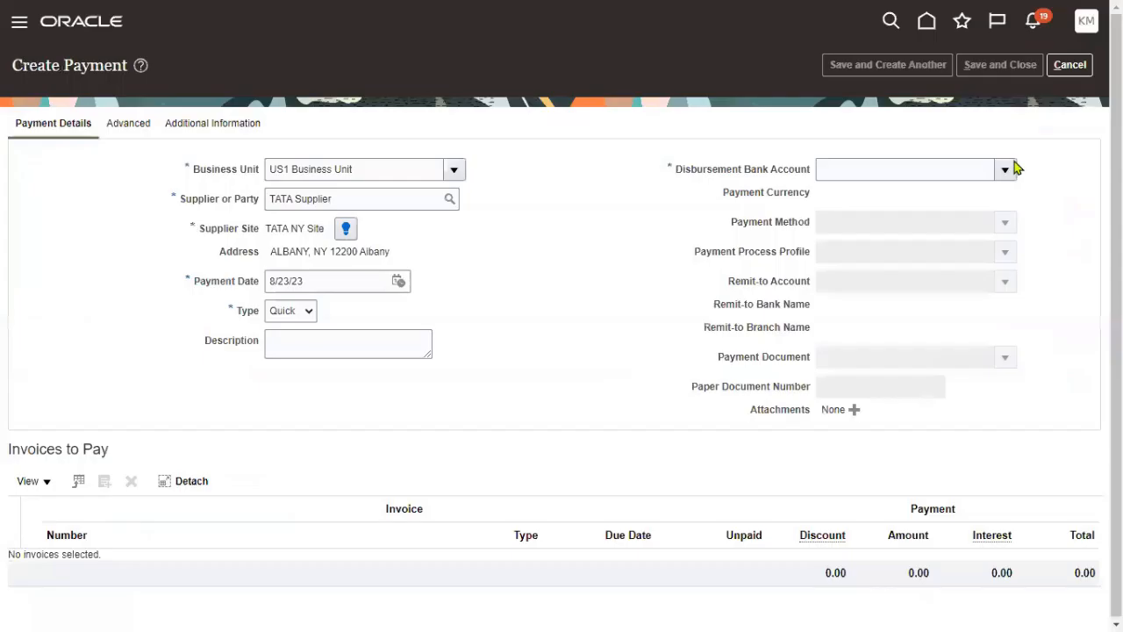
- Set bank account BofA-2869, Standard Check profile and Check Stock A document
click(1009, 167)
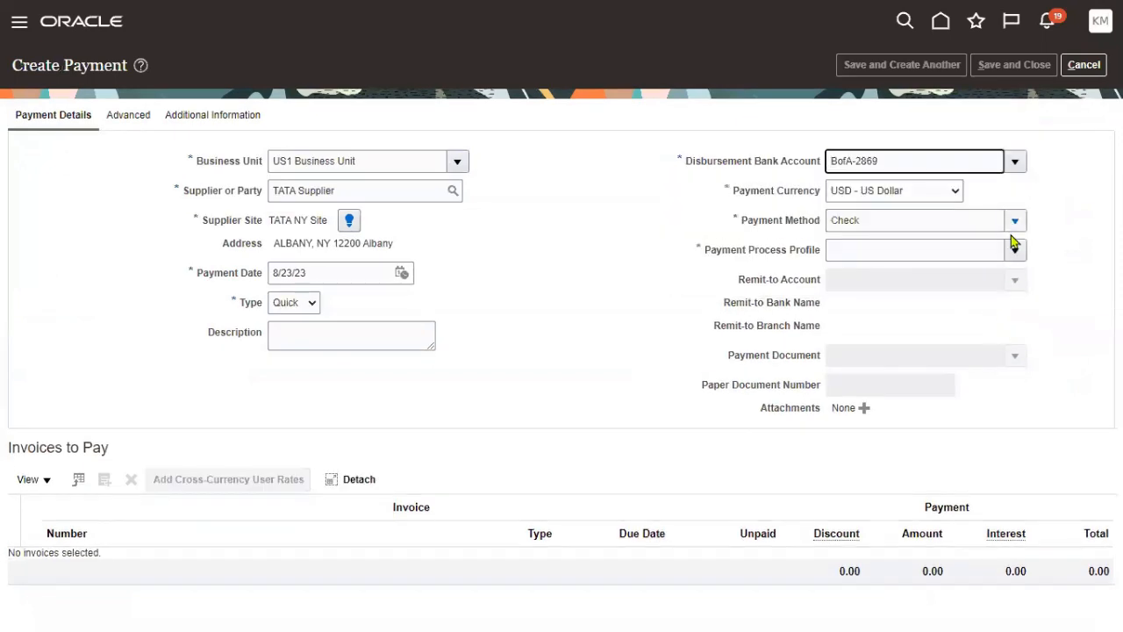
click(1015, 250)
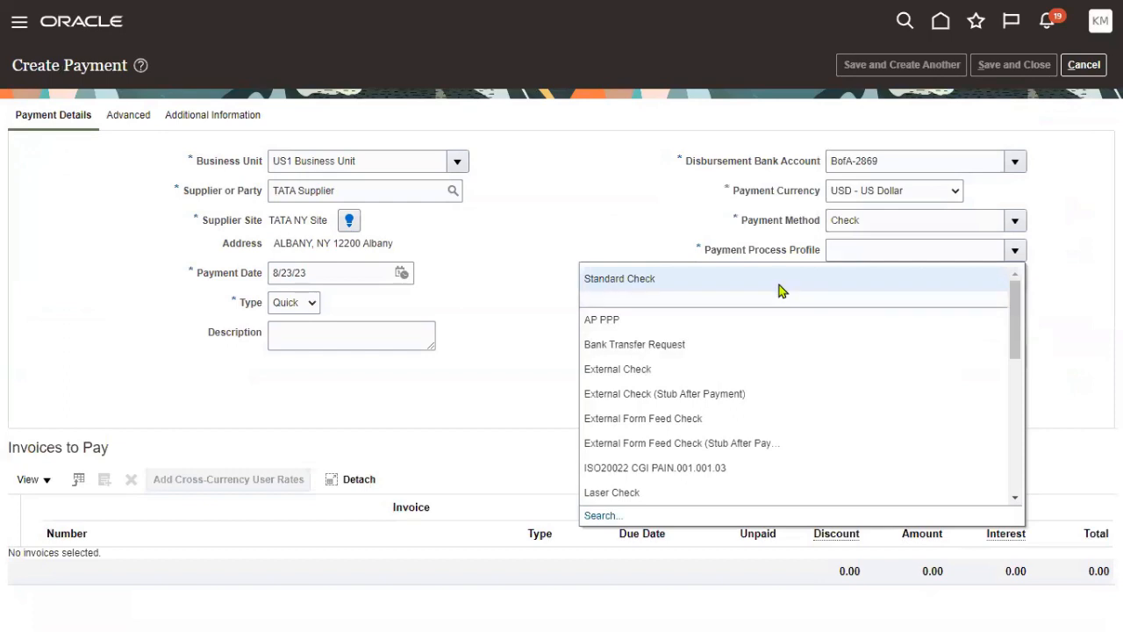
click(782, 285)
click(1015, 354)
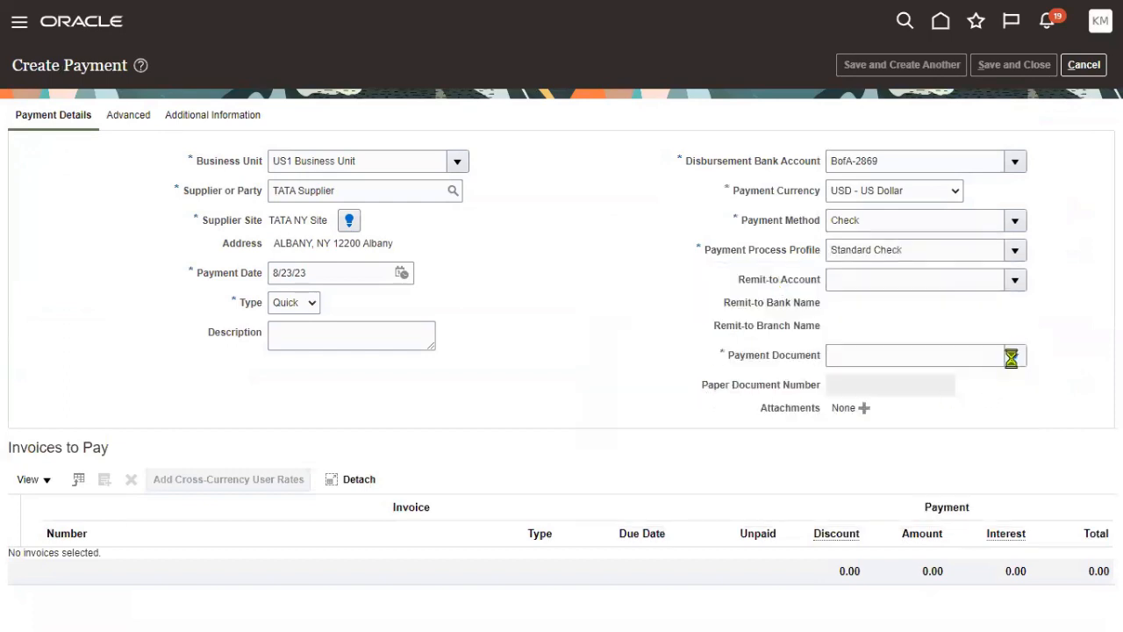
click(649, 416)
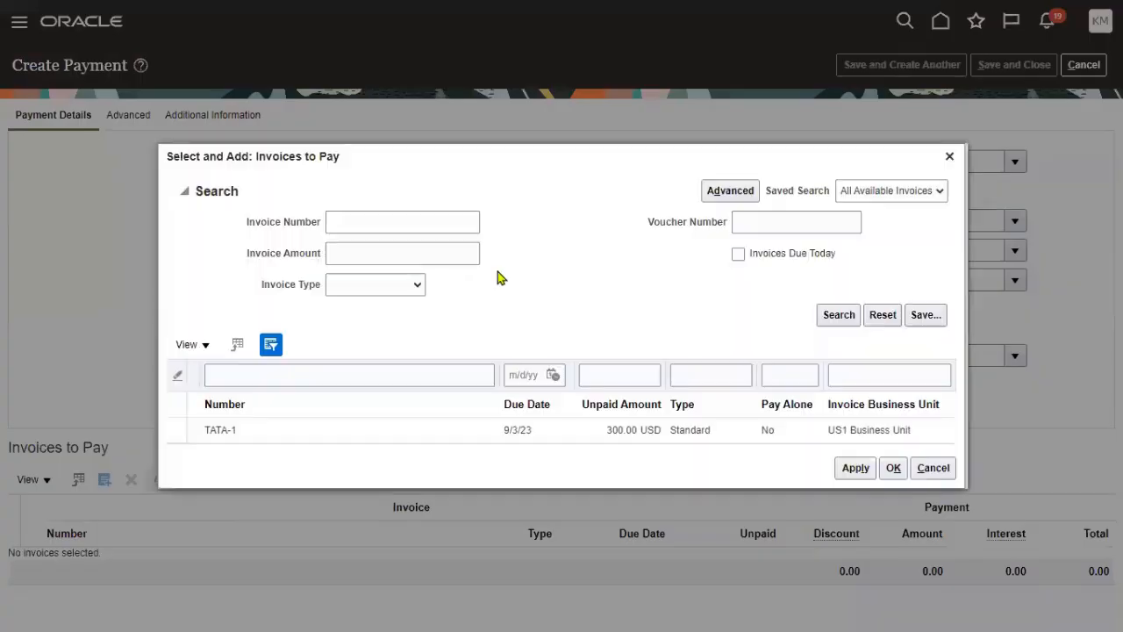
- Pay TATA-1's remaining 300.00, save the payment, and switch to the Notepad++ notes
click(386, 434)
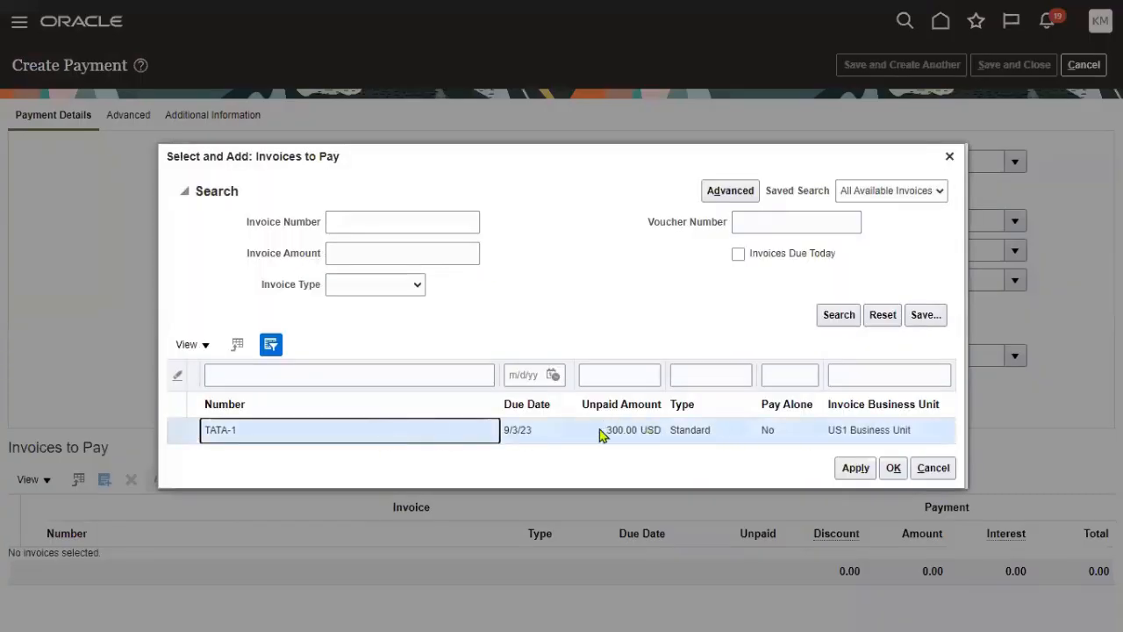
drag(604, 431, 625, 434)
click(890, 468)
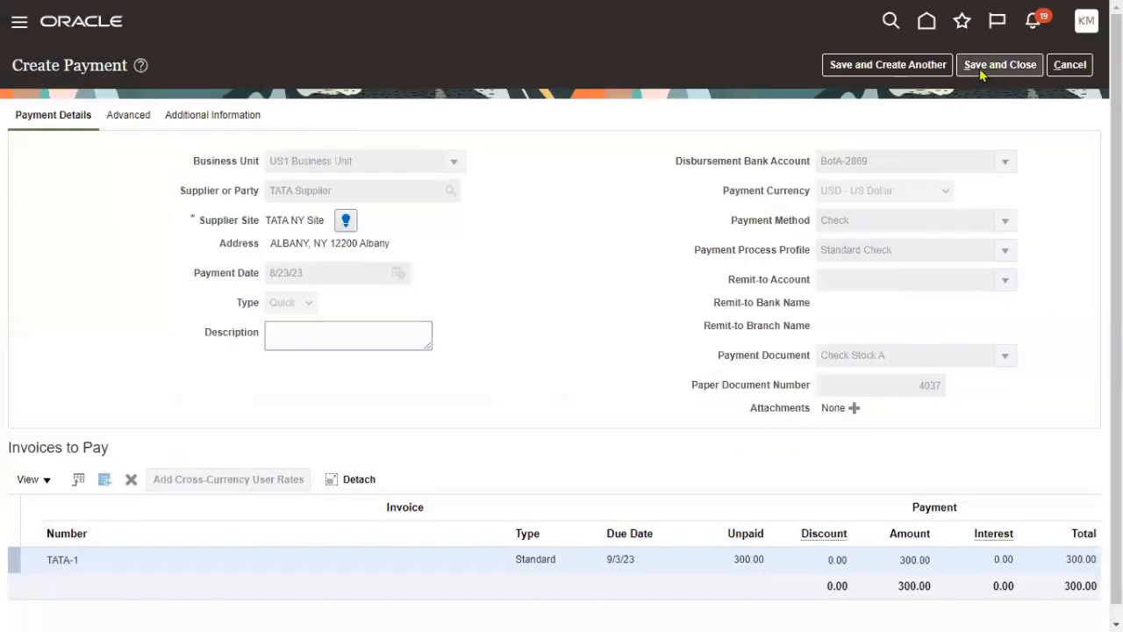
click(983, 70)
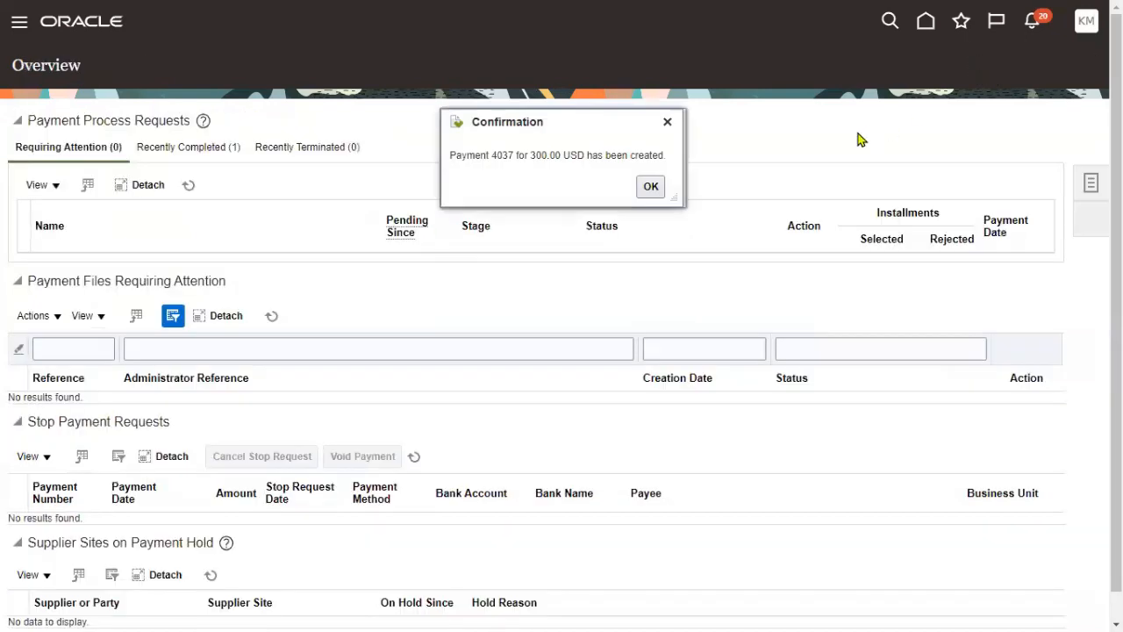
click(650, 186)
key(alt+Tab)
key(alt+Tab)
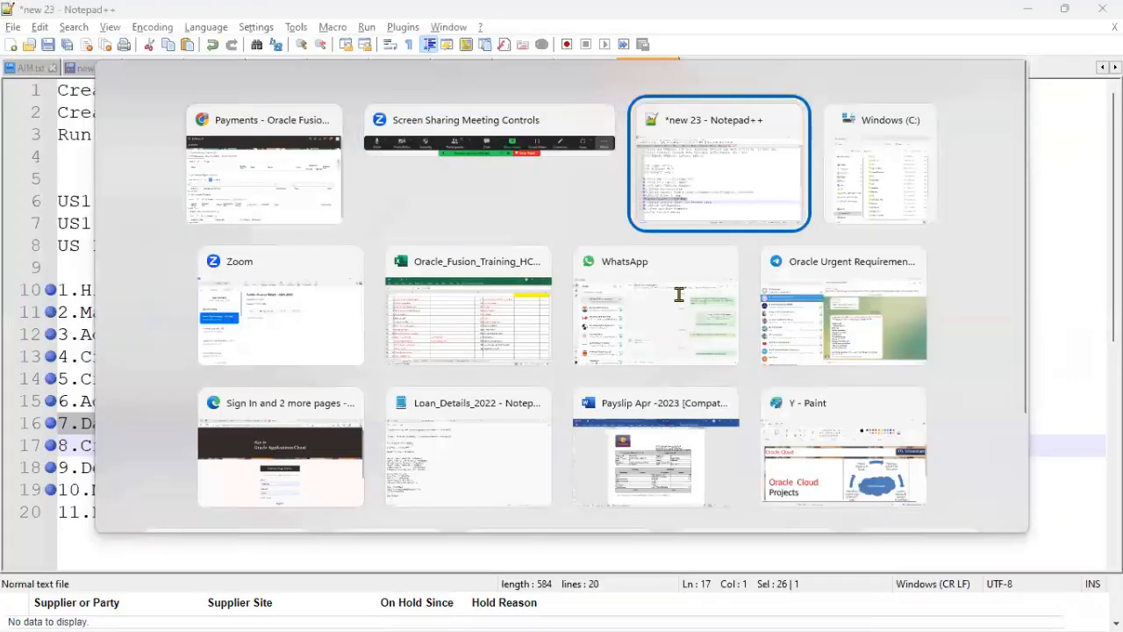
- Bookmark line 20 in the task notes, then return to Oracle's payment task list
click(42, 516)
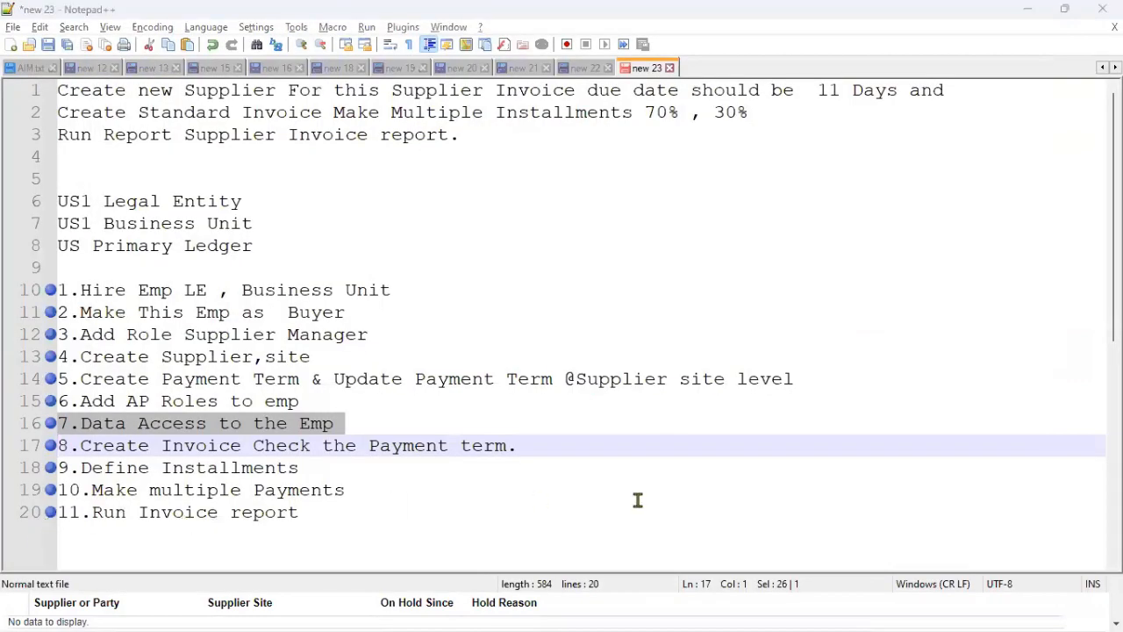
key(alt+Tab)
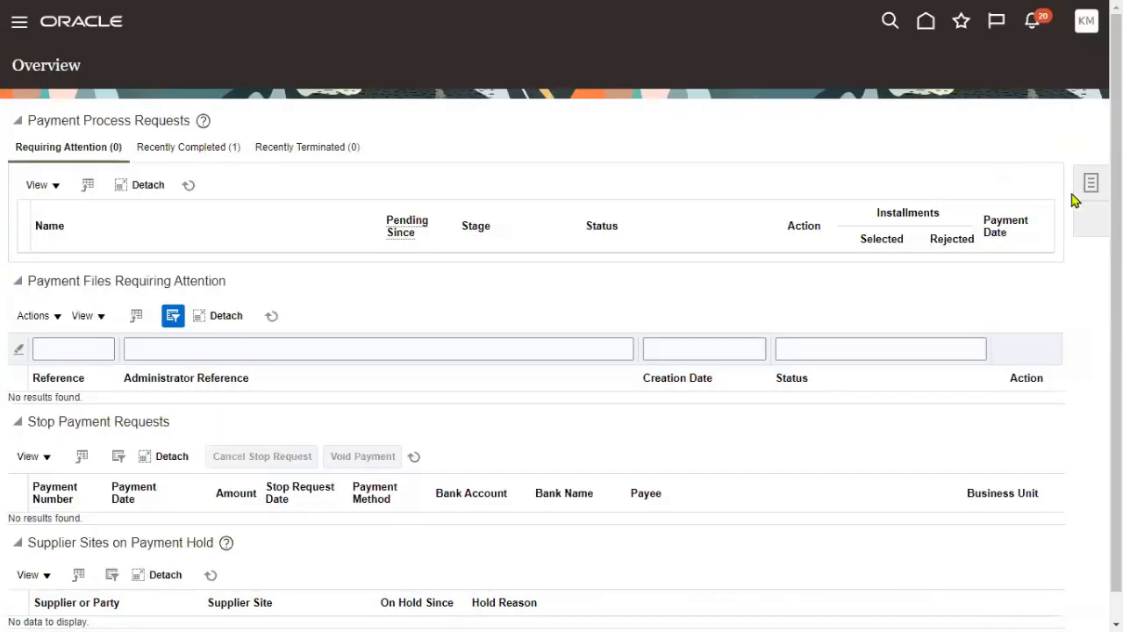
click(1078, 200)
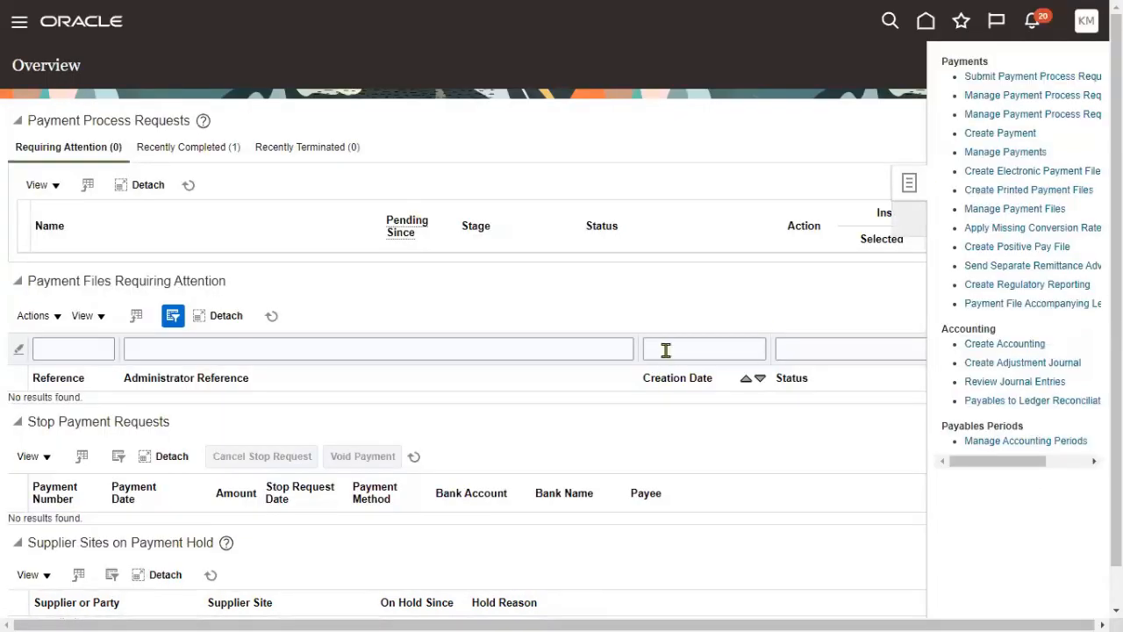
- Go through Tools to Scheduled Processes and open a Schedule New Process form
click(732, 138)
click(1083, 181)
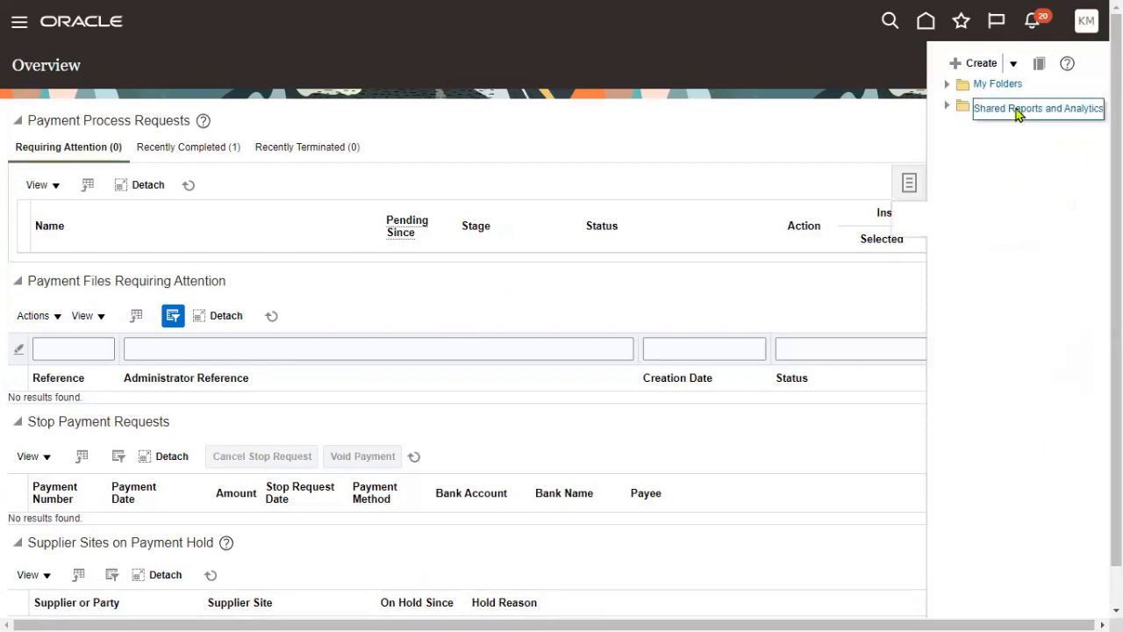
click(19, 23)
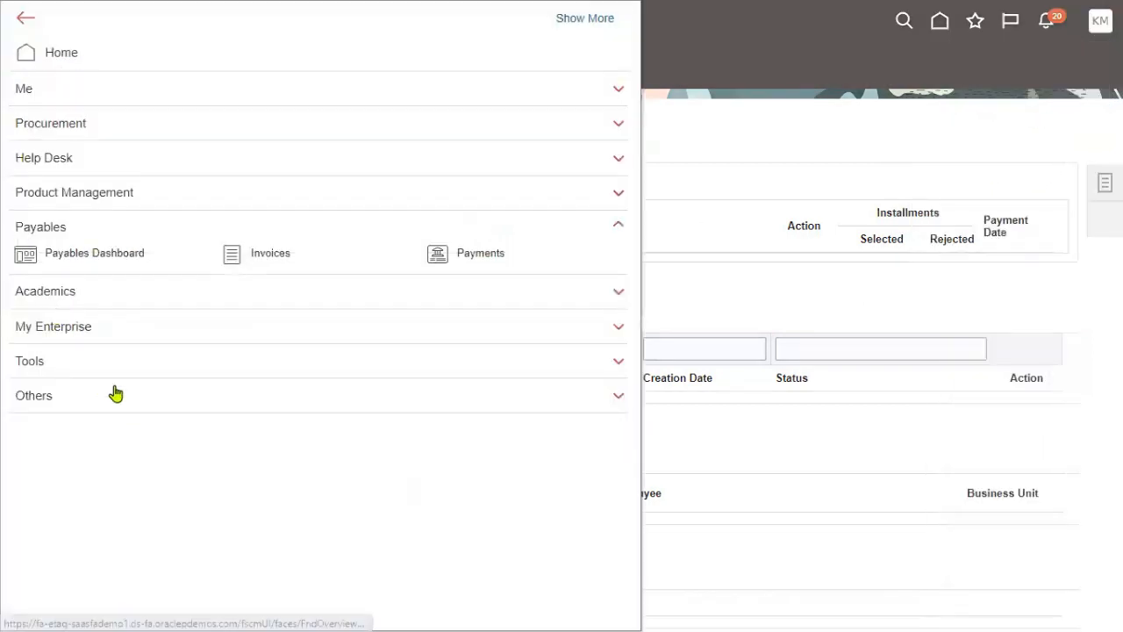
click(78, 359)
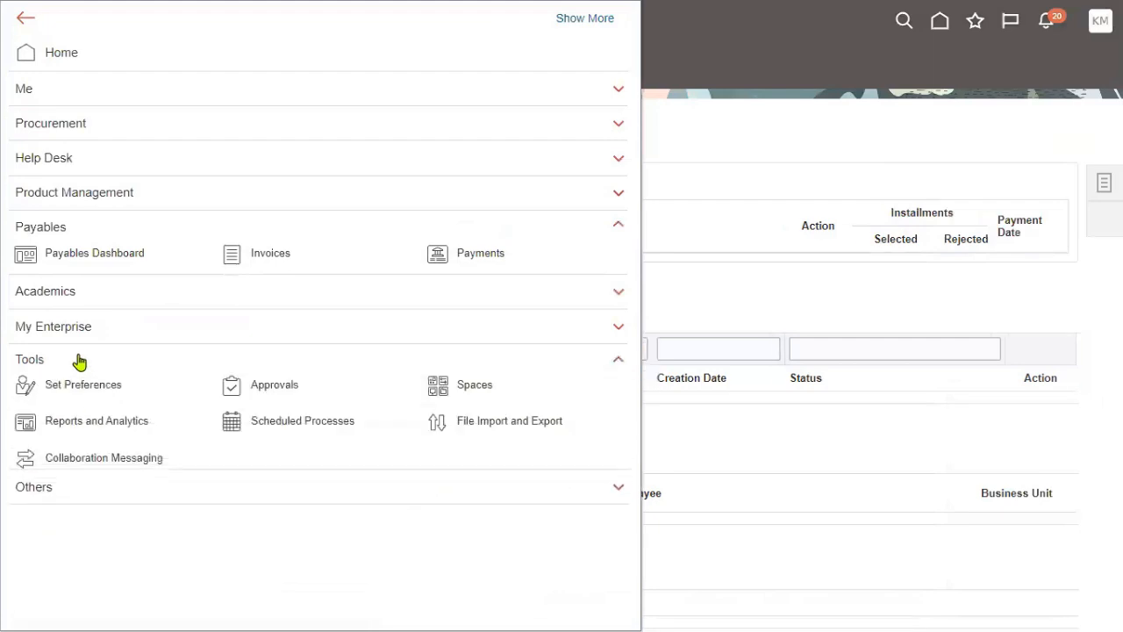
click(275, 424)
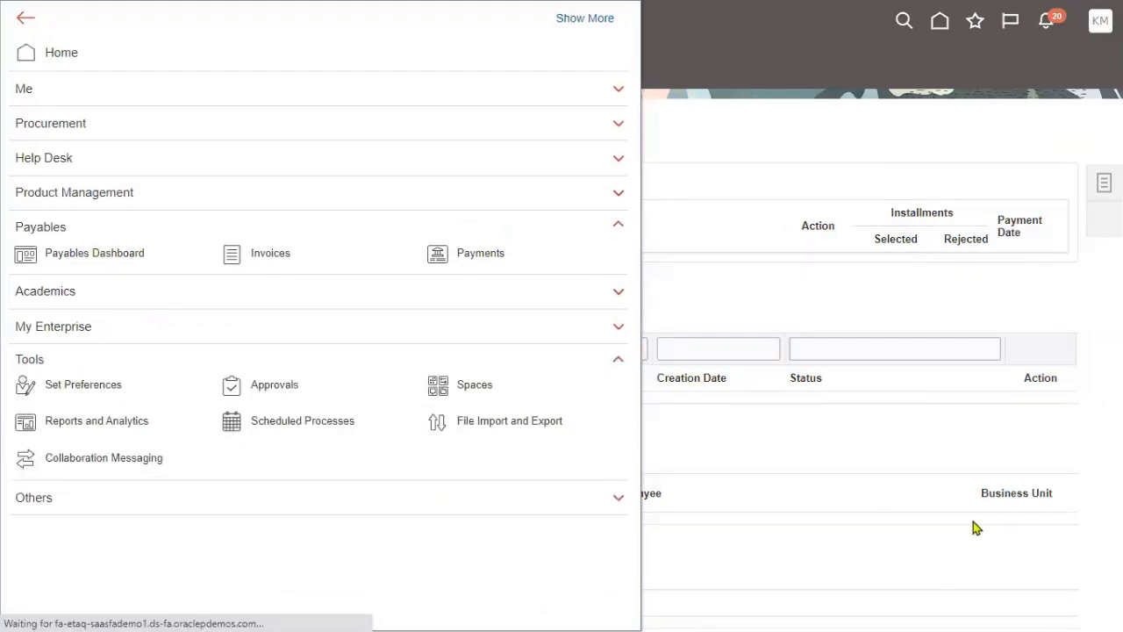
click(178, 221)
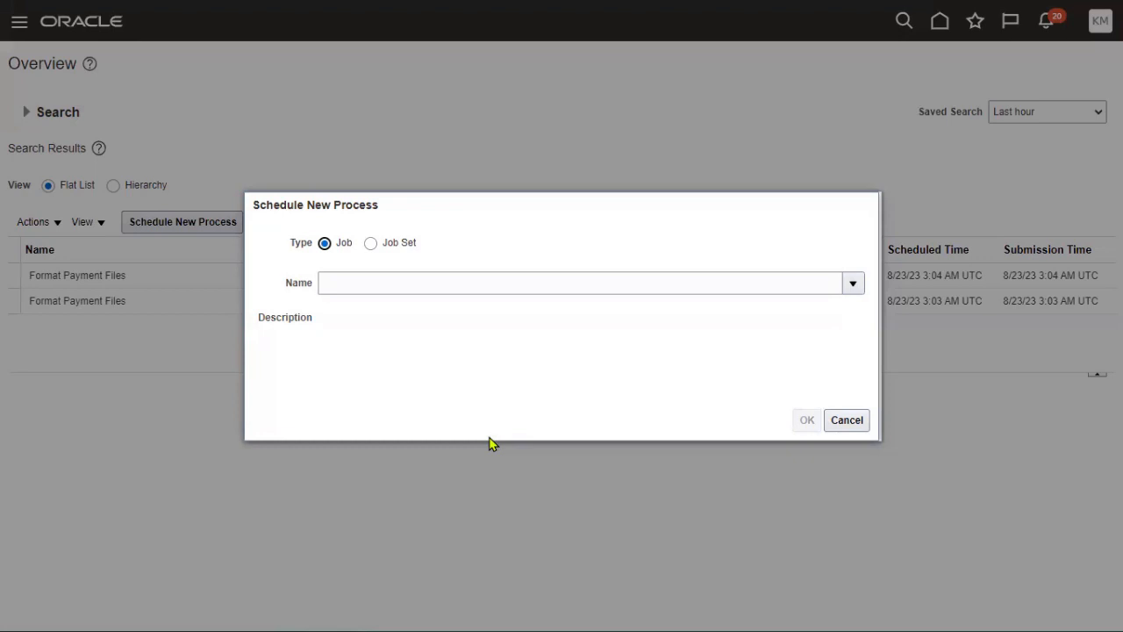
- Search job names for %Invoice% and choose Payables Invoice Register as the process
click(853, 282)
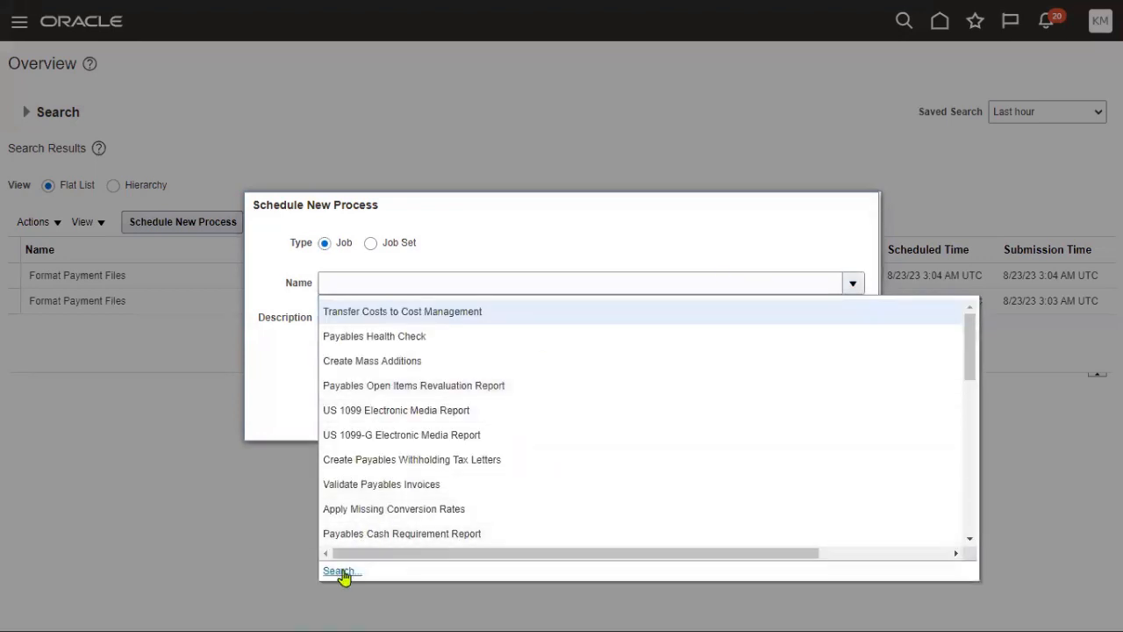
click(338, 571)
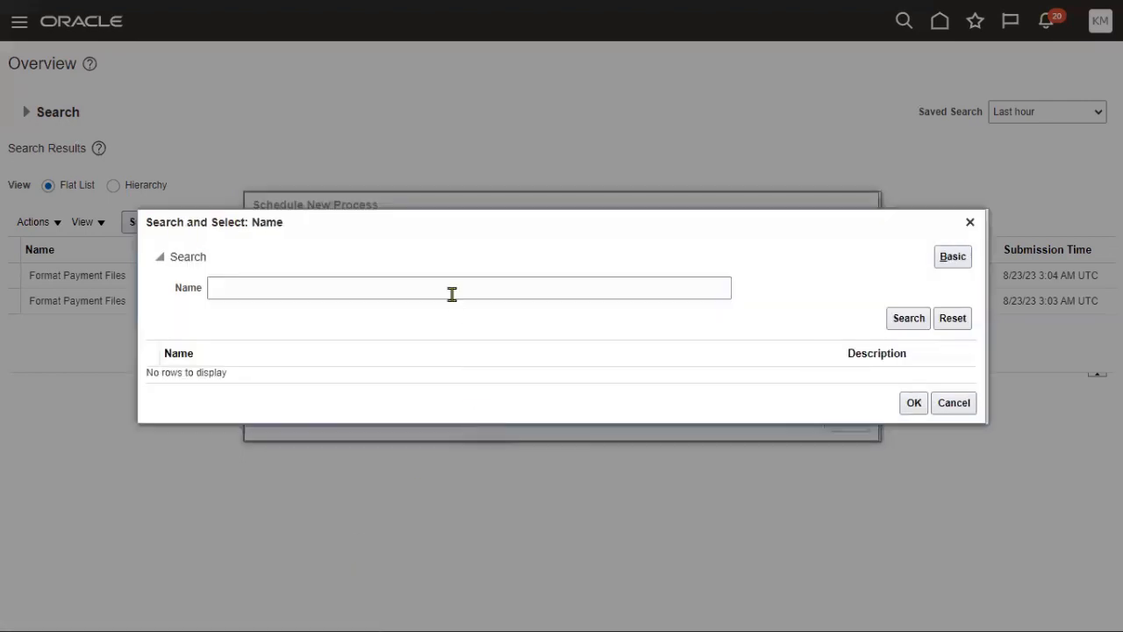
click(454, 290)
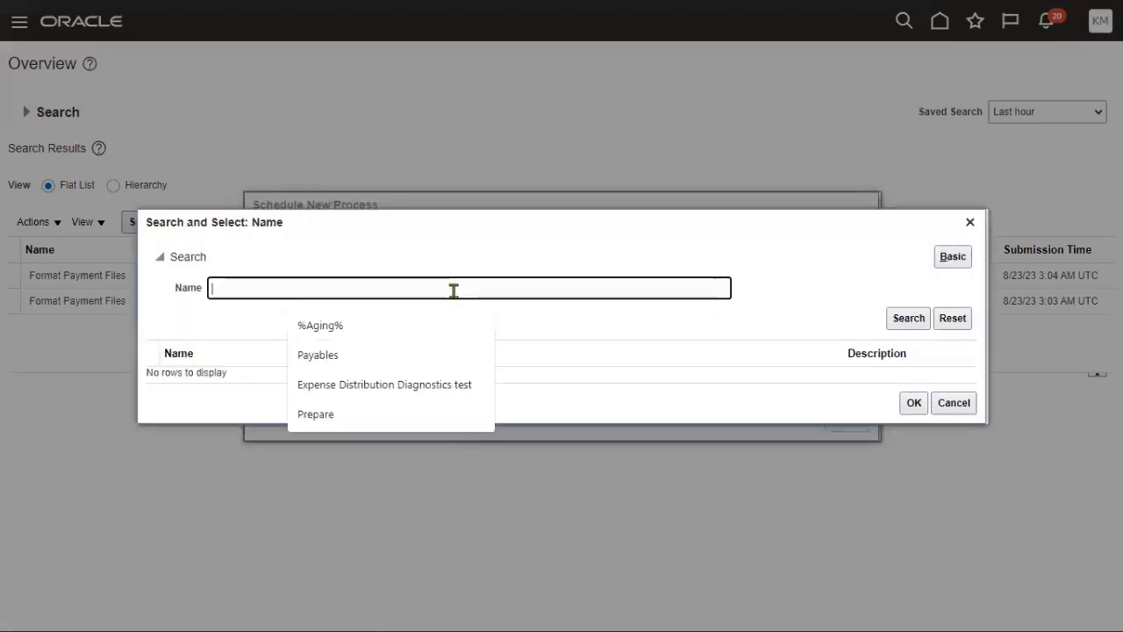
text(%Inv)
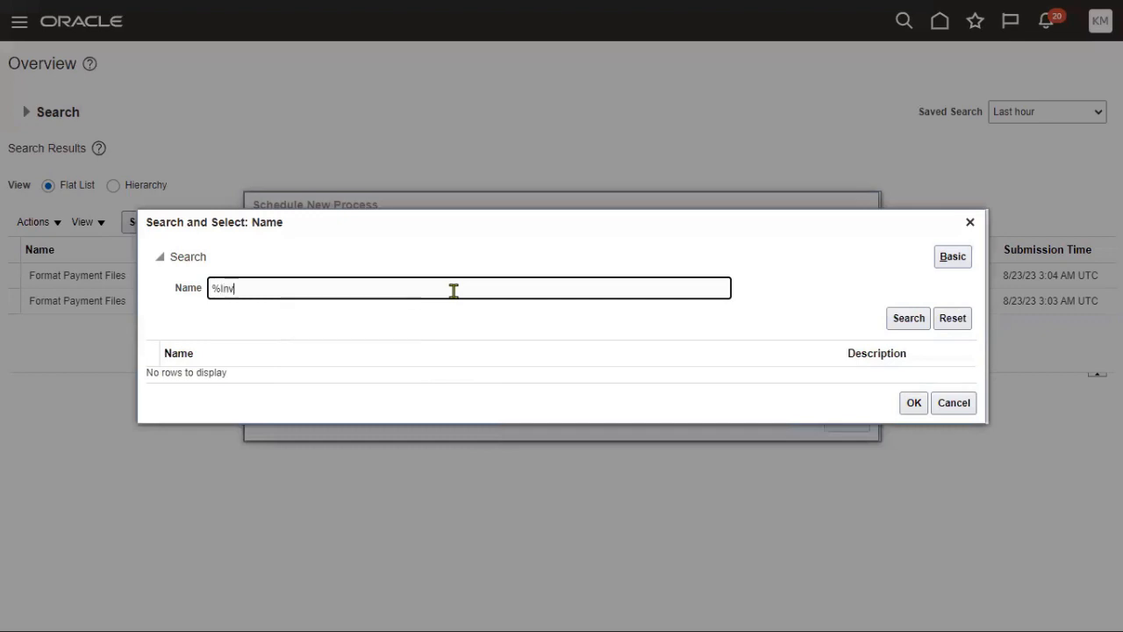
text(oice%)
key(Return)
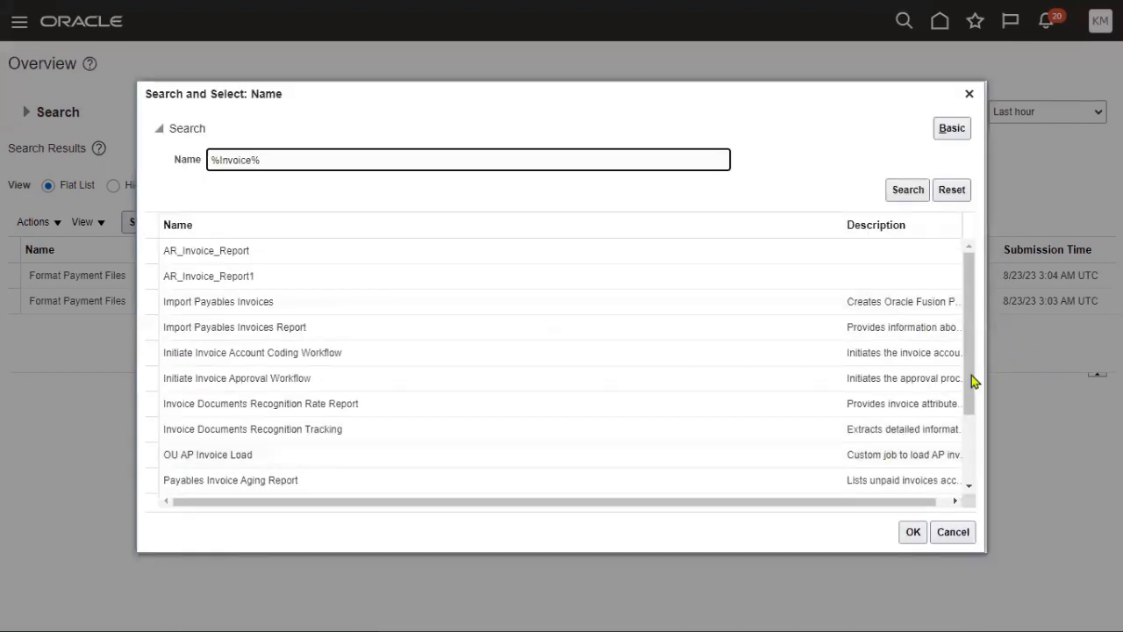
drag(971, 381, 986, 457)
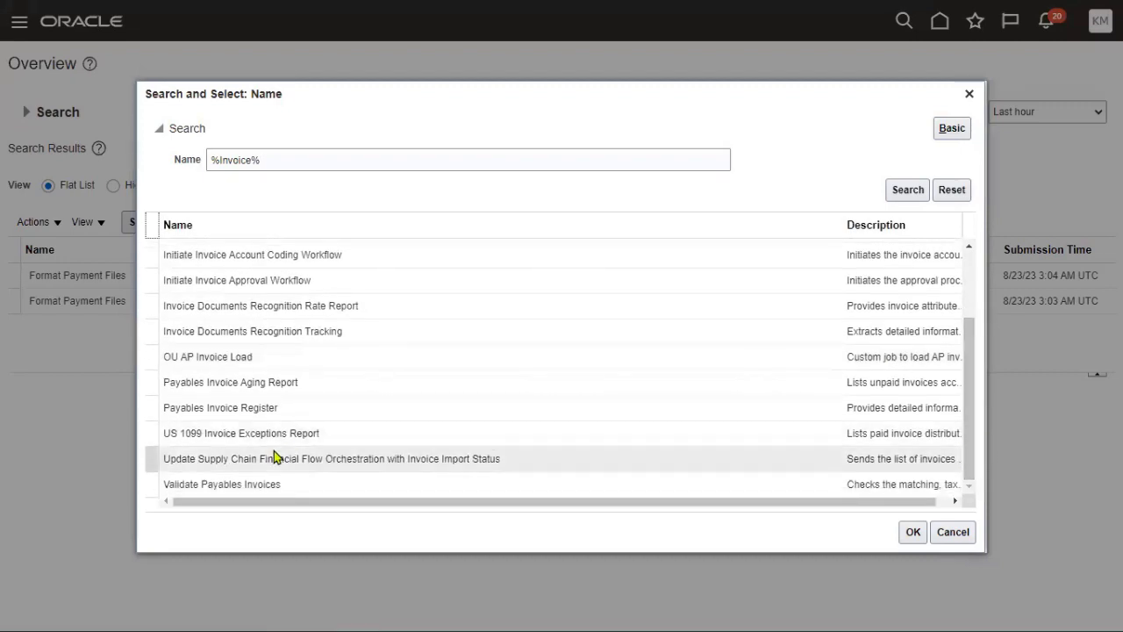
click(356, 388)
click(348, 416)
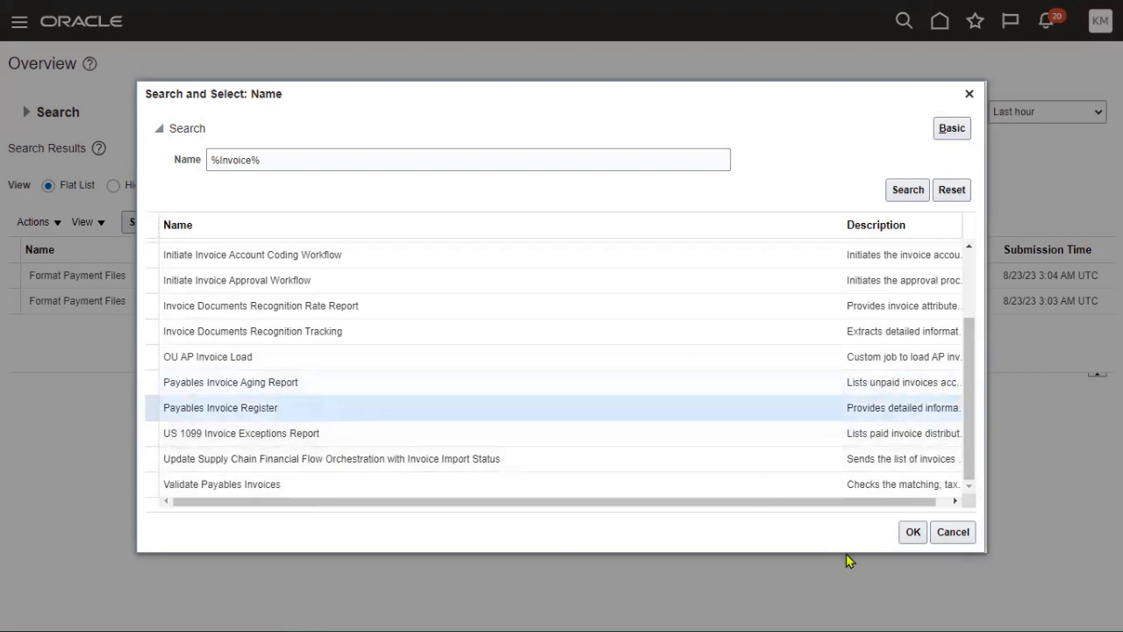
click(911, 532)
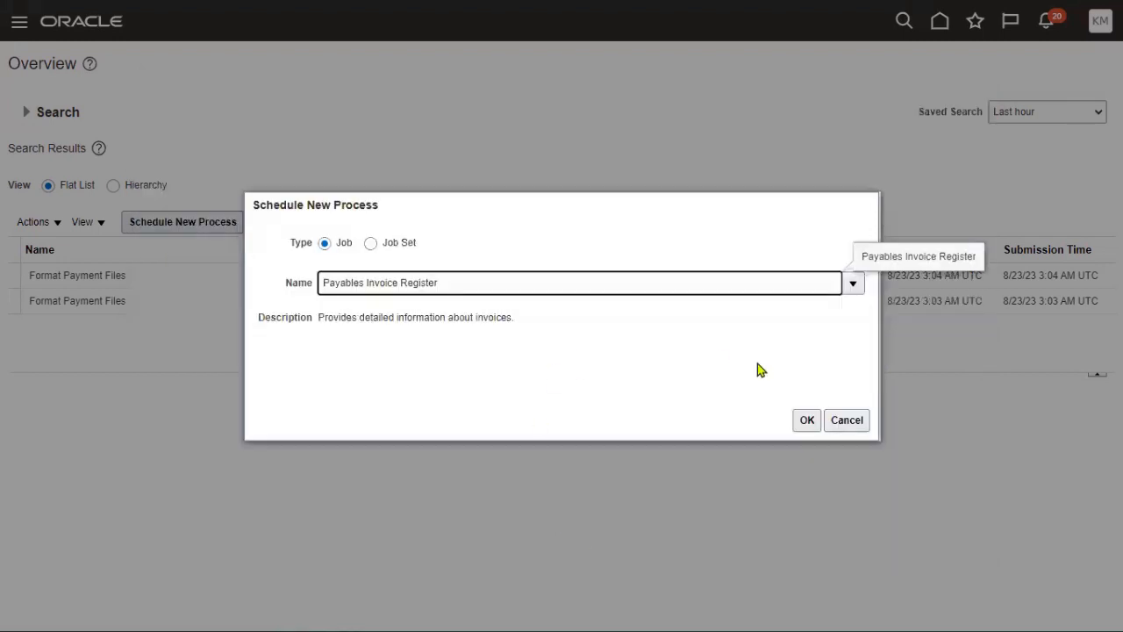
click(805, 421)
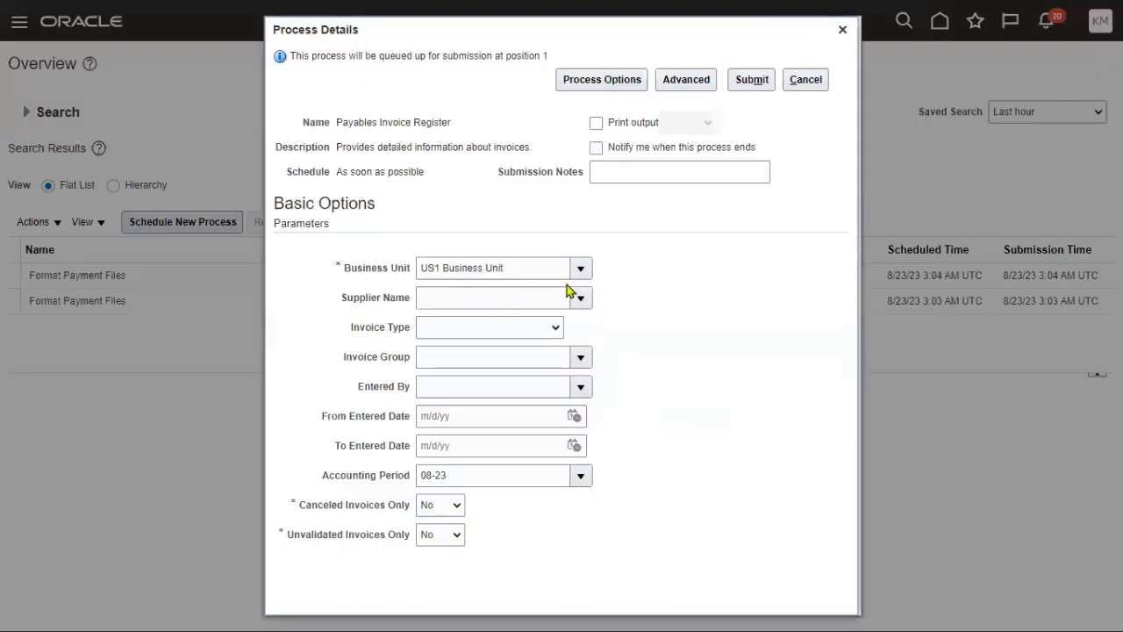
- Submit the Payables Invoice Register with Supplier Name set to TATA Supplier
click(537, 297)
text(TATA)
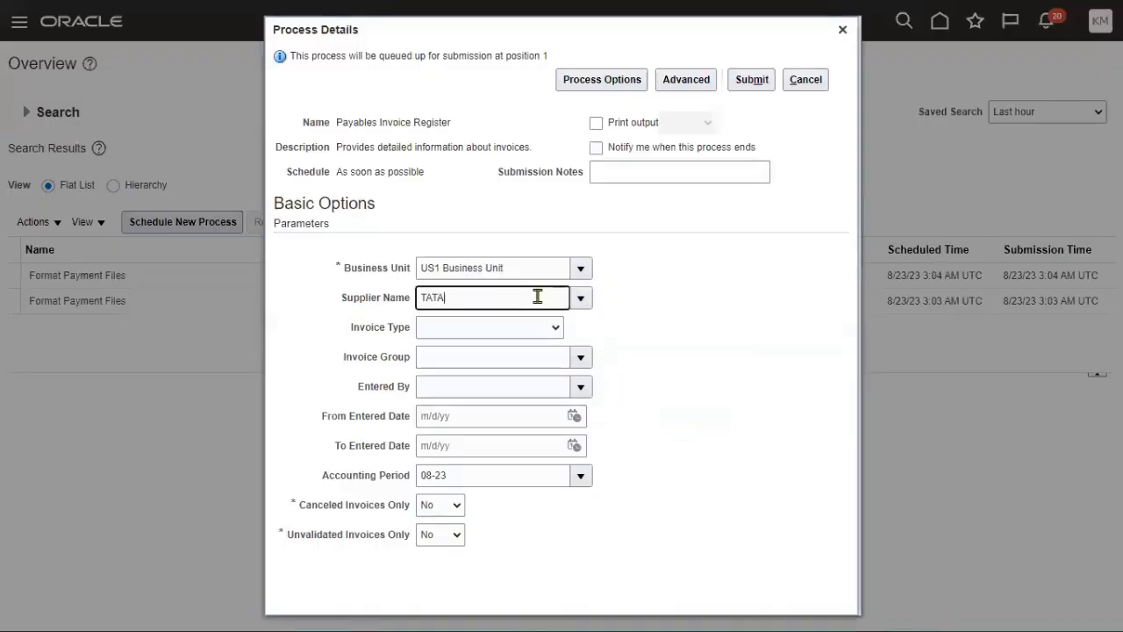
key(Tab)
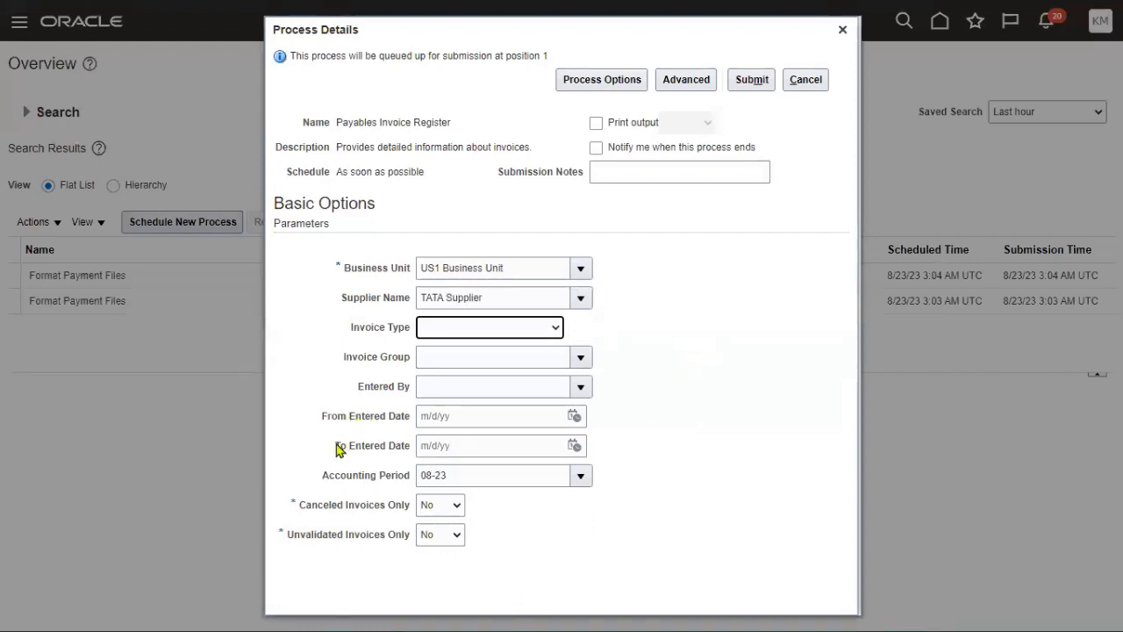
click(753, 82)
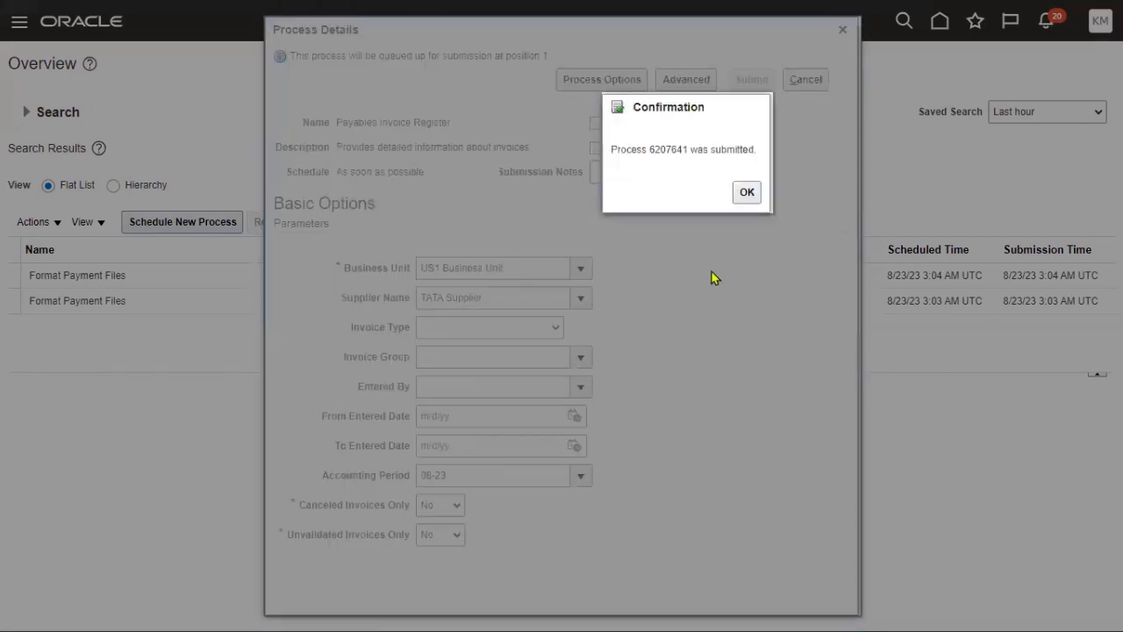
click(753, 193)
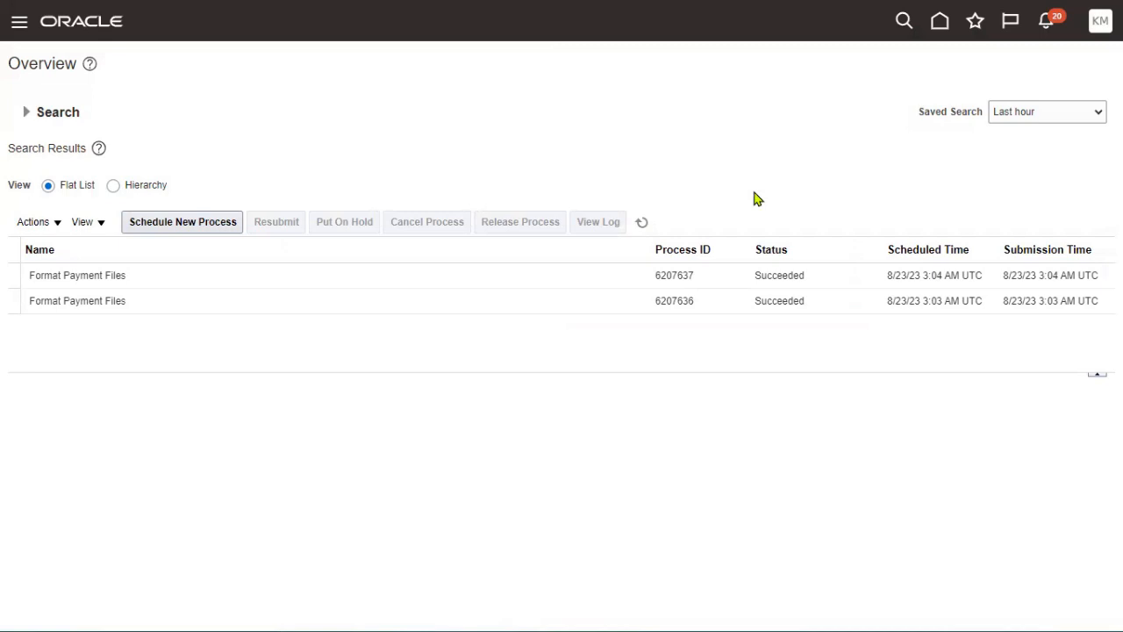
- Refresh the process list and confirm the Payables Invoice Register run succeeded
click(641, 222)
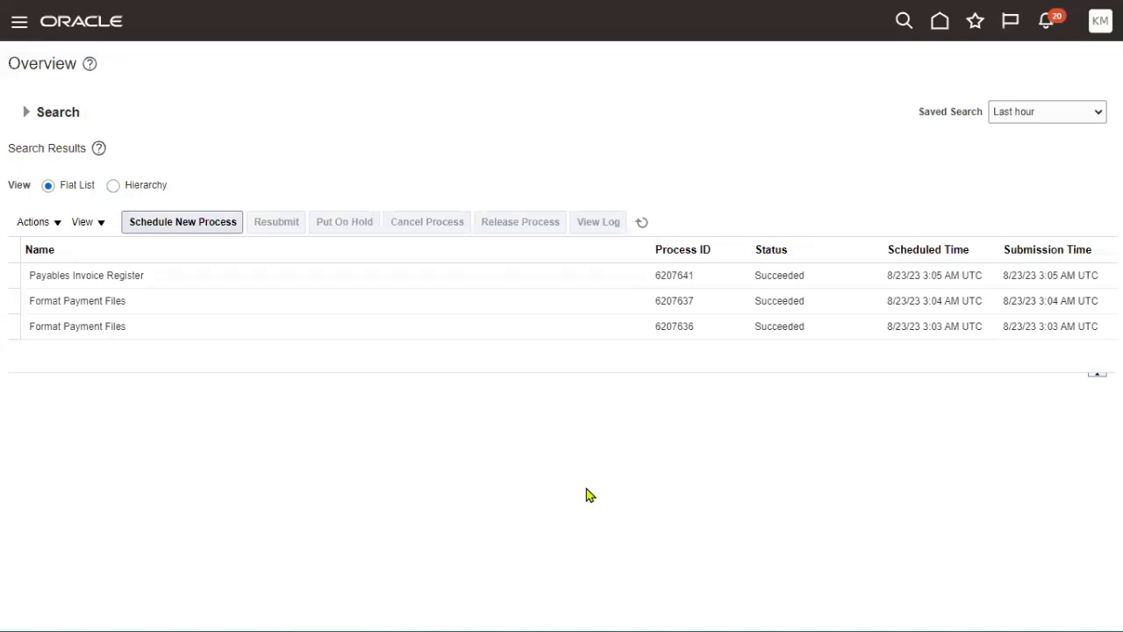
click(182, 278)
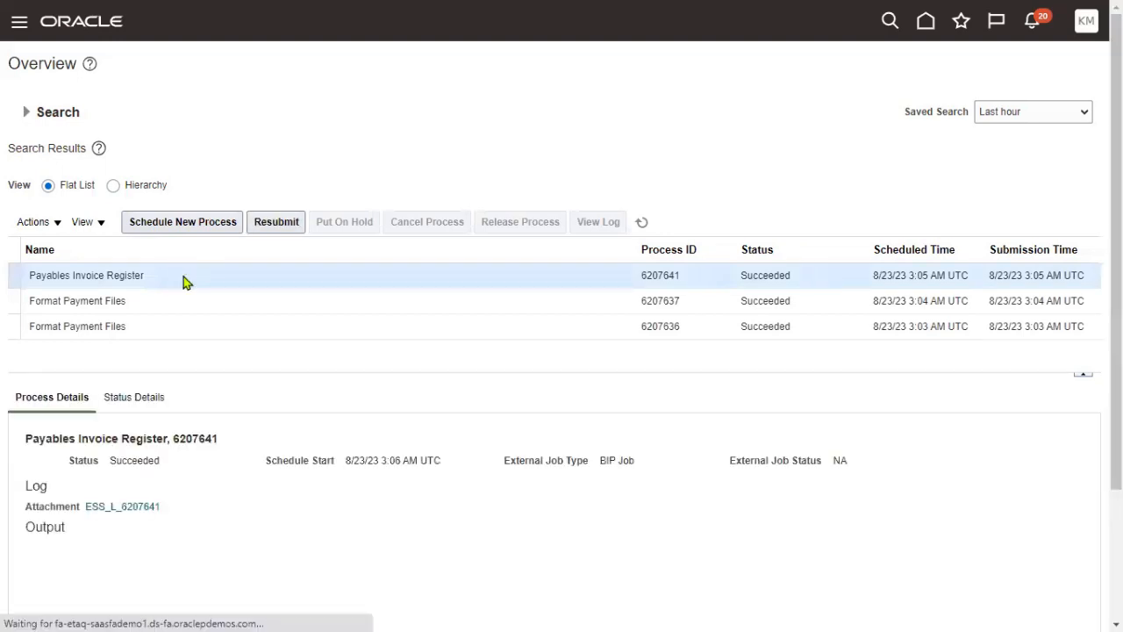
double_click(778, 276)
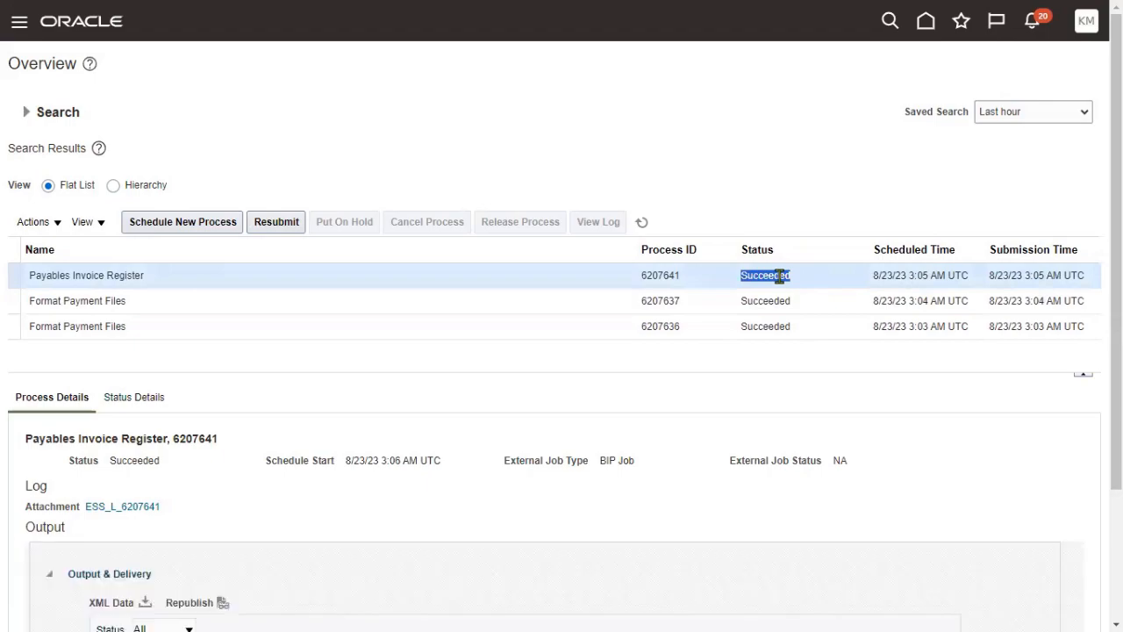
scroll(511, 462, down, 2)
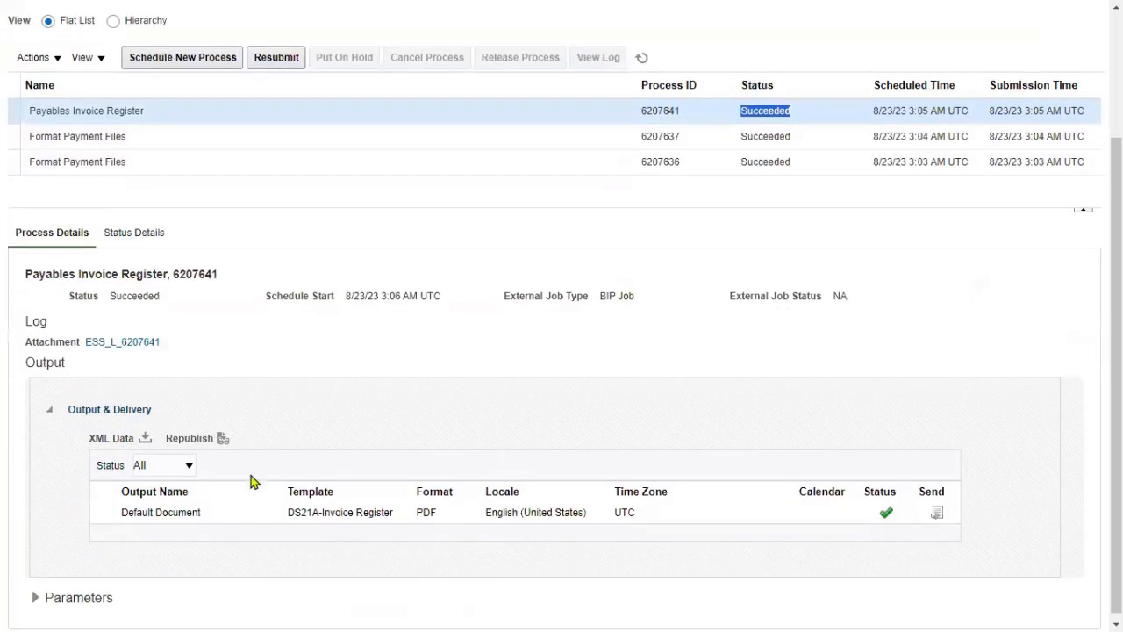
- View the report's output PDF fitted to page and download it
click(183, 512)
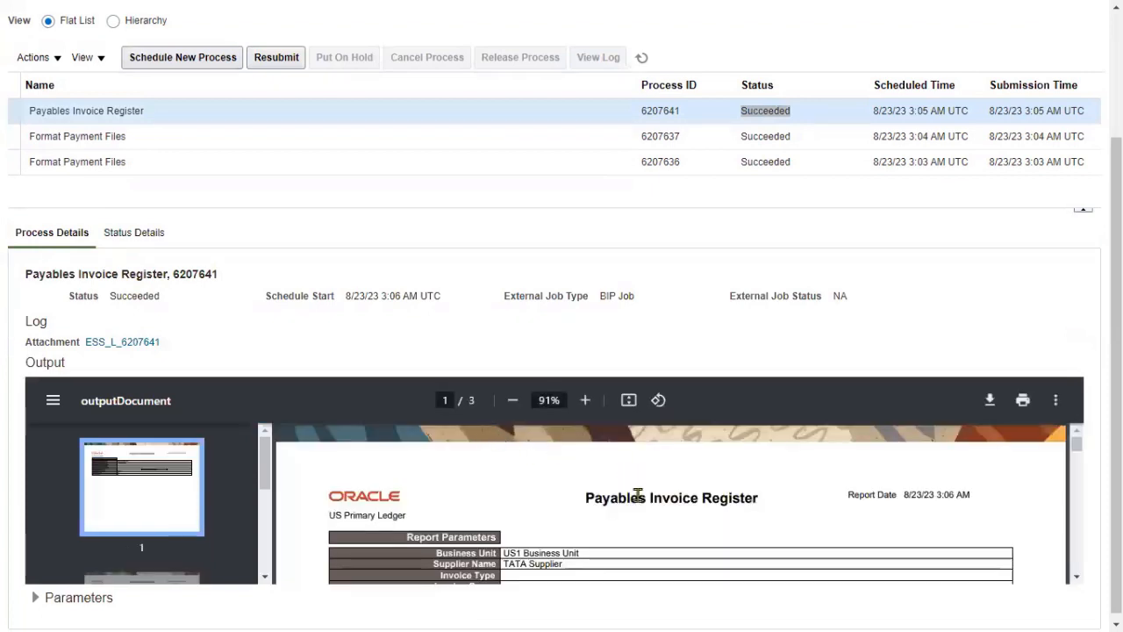
scroll(636, 500, down, 2)
scroll(612, 537, down, 5)
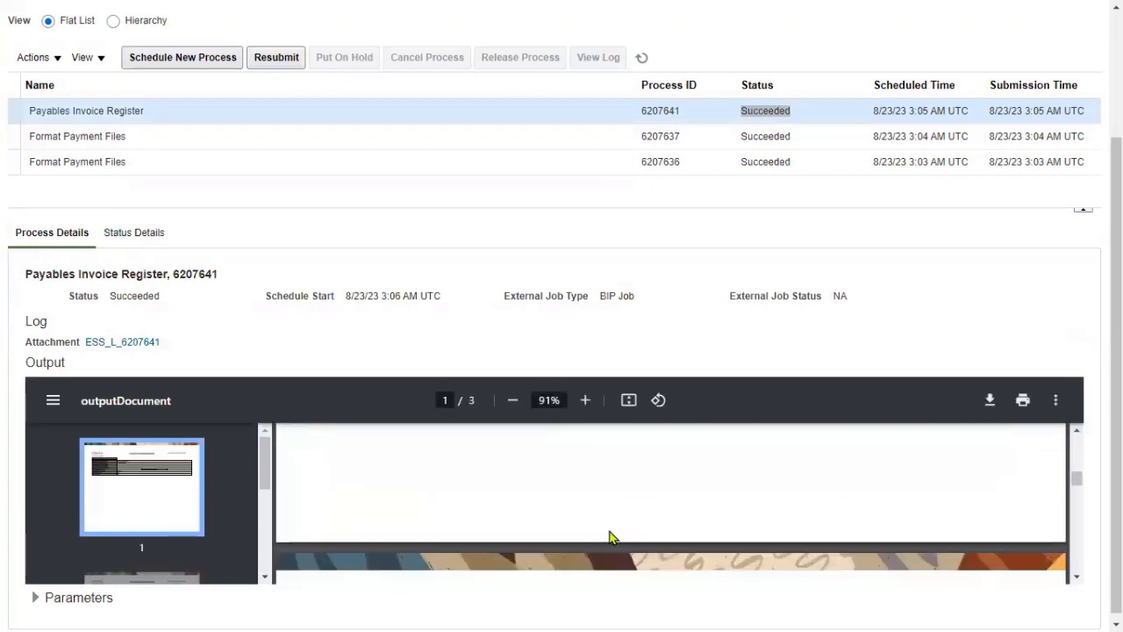
scroll(609, 534, down, 3)
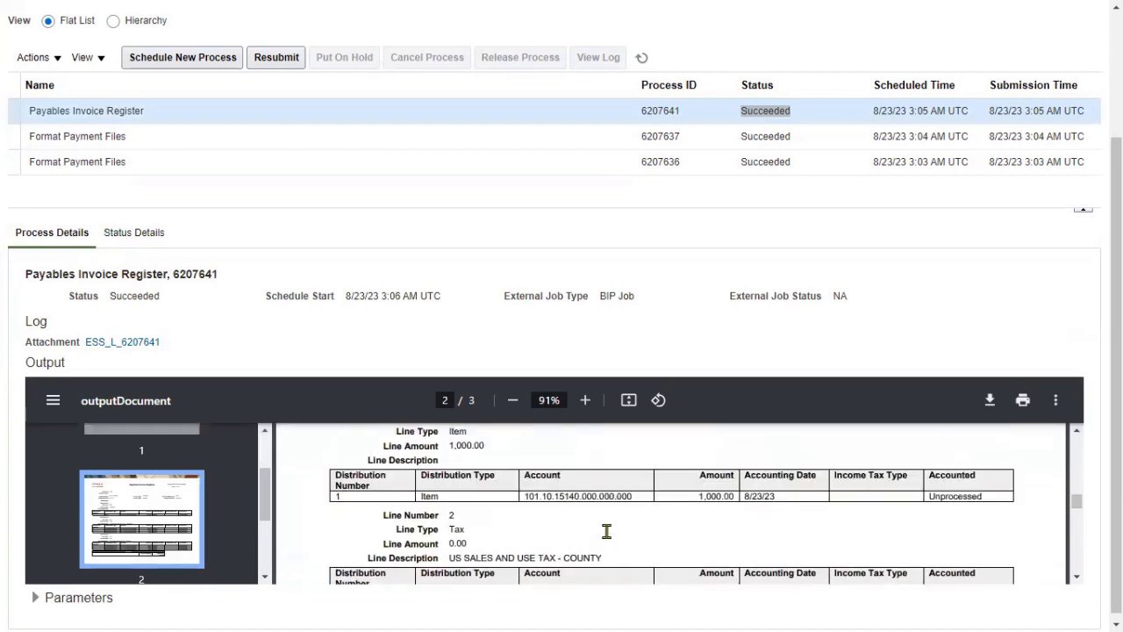
click(1054, 406)
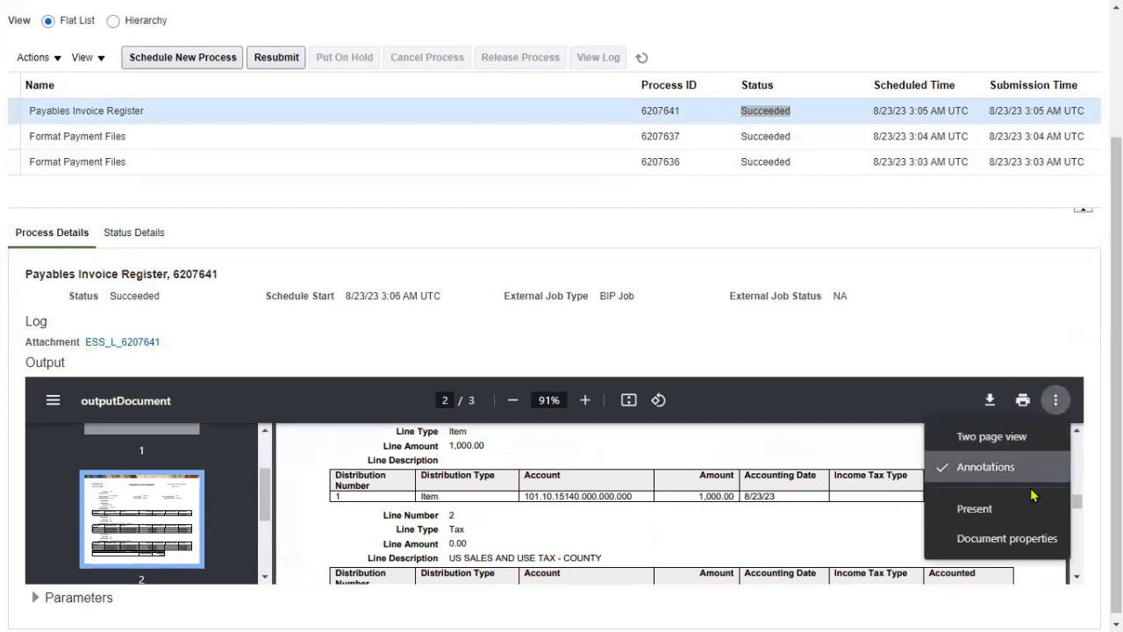
click(796, 551)
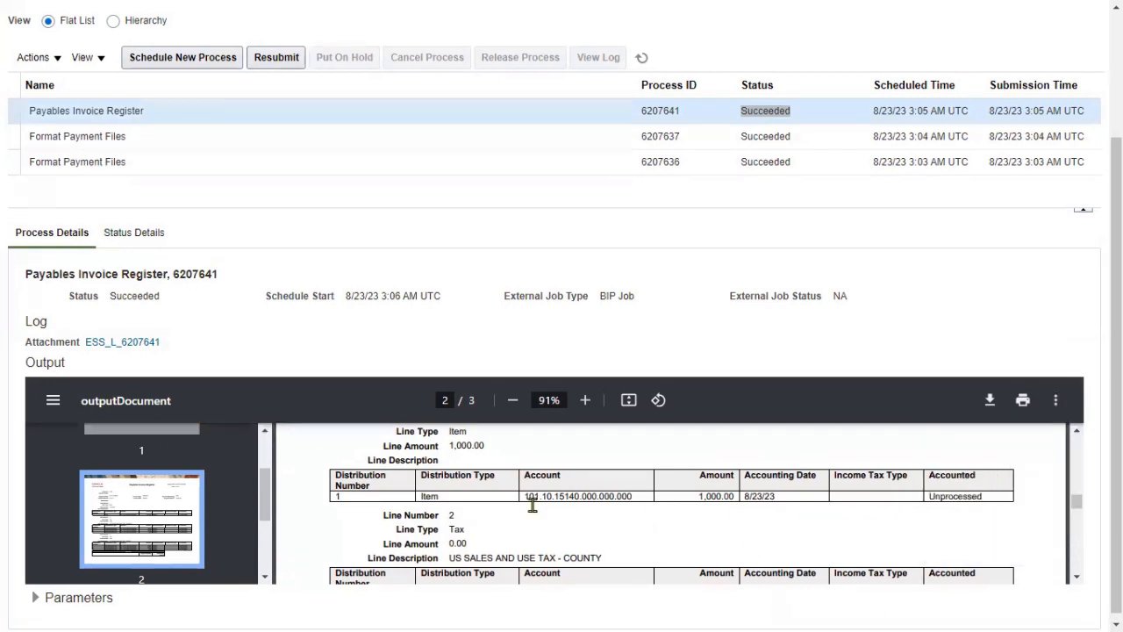
scroll(160, 430, down, 1)
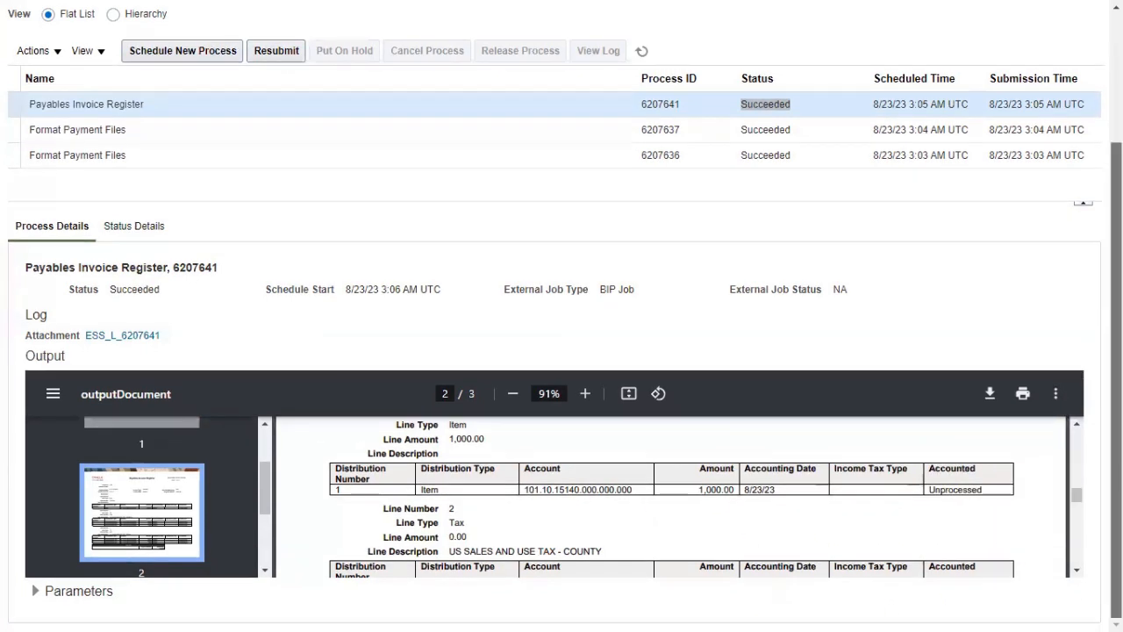
click(629, 393)
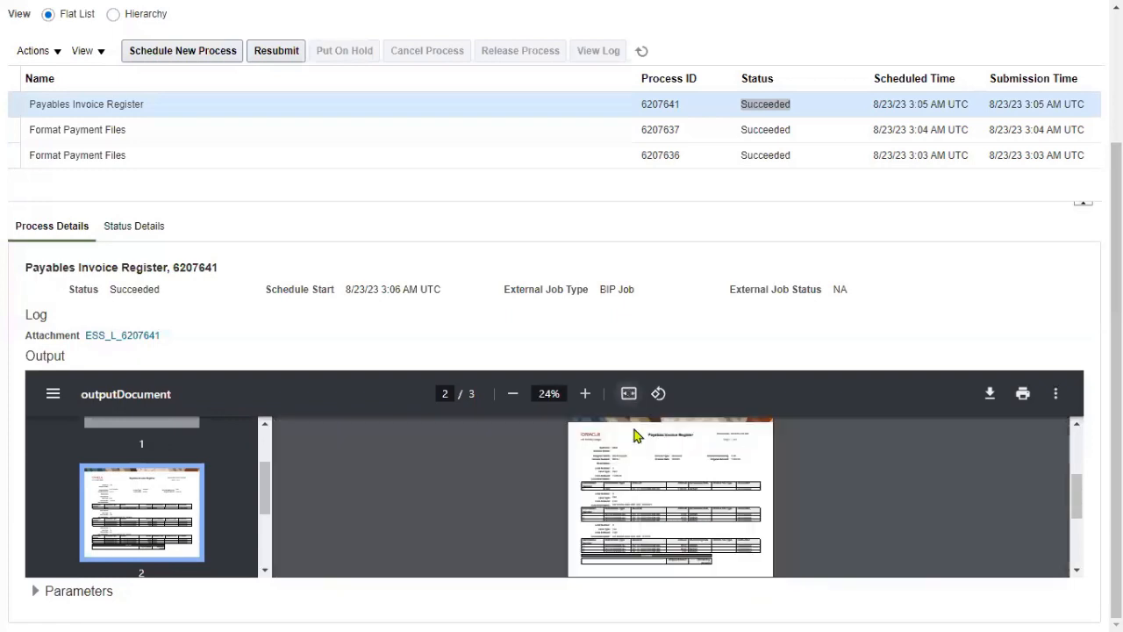
click(989, 396)
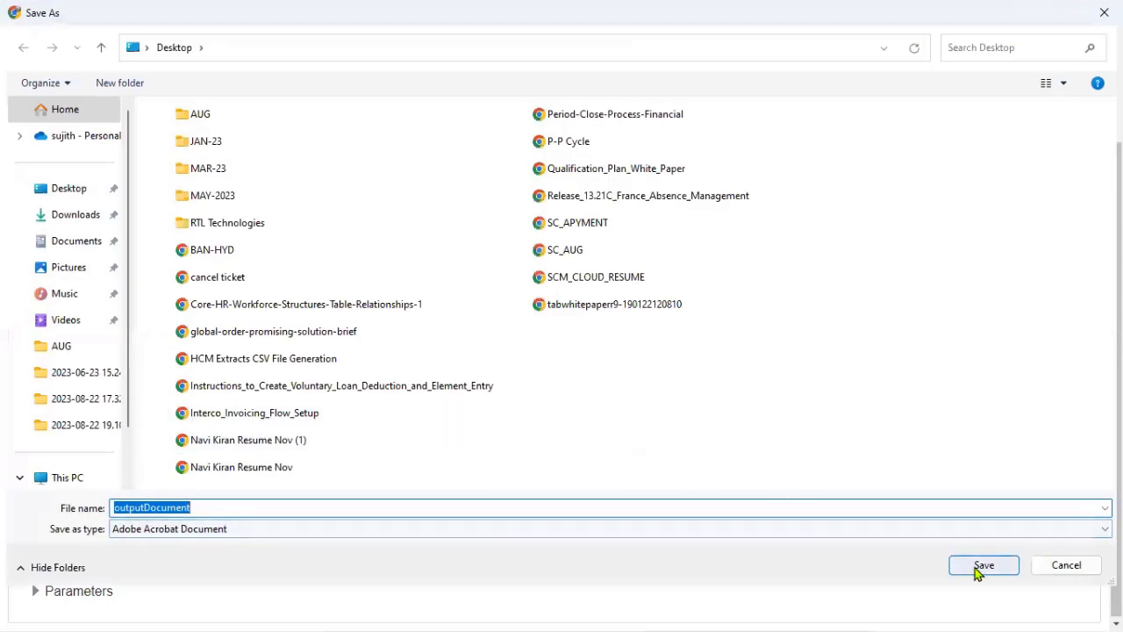
- Save outputDocument.pdf to the Desktop and open it from the browser downloads
click(53, 190)
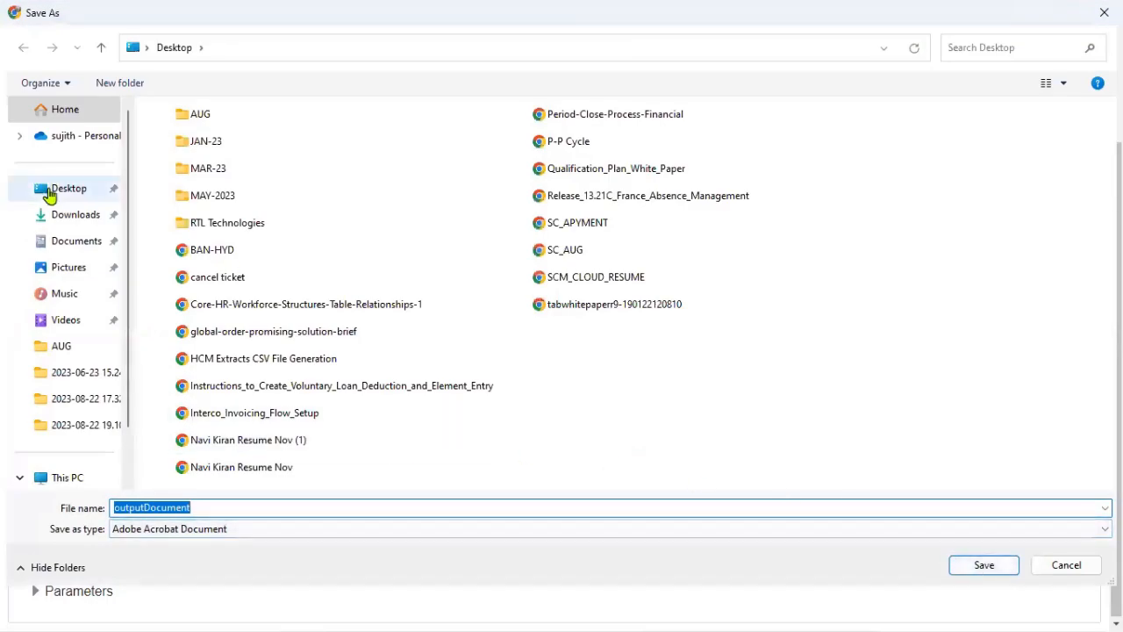
click(1005, 573)
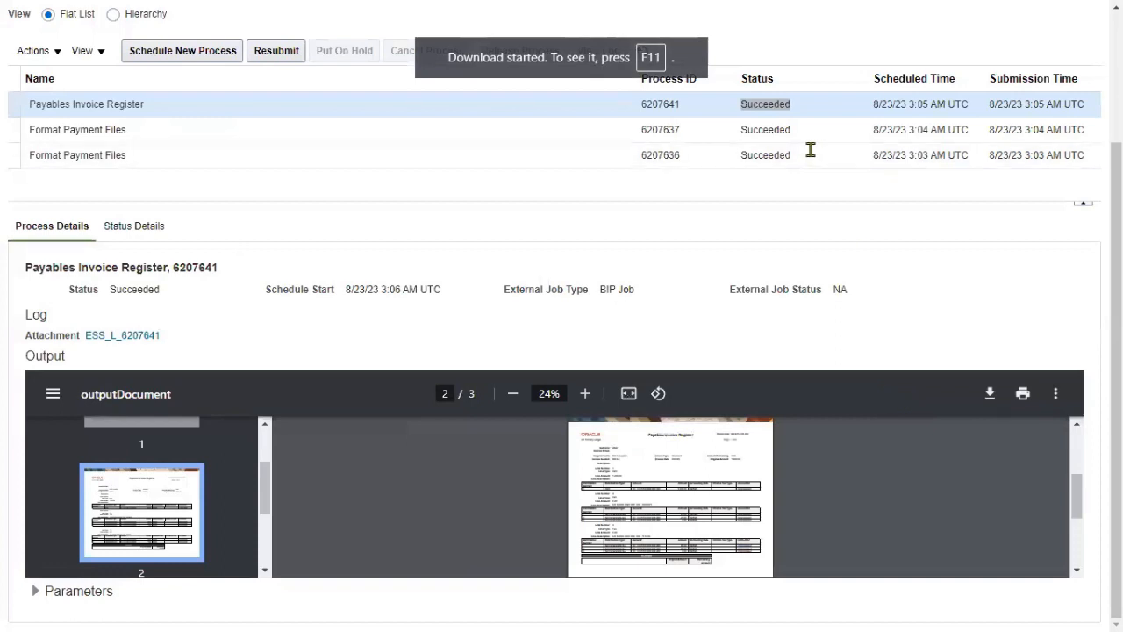
click(558, 61)
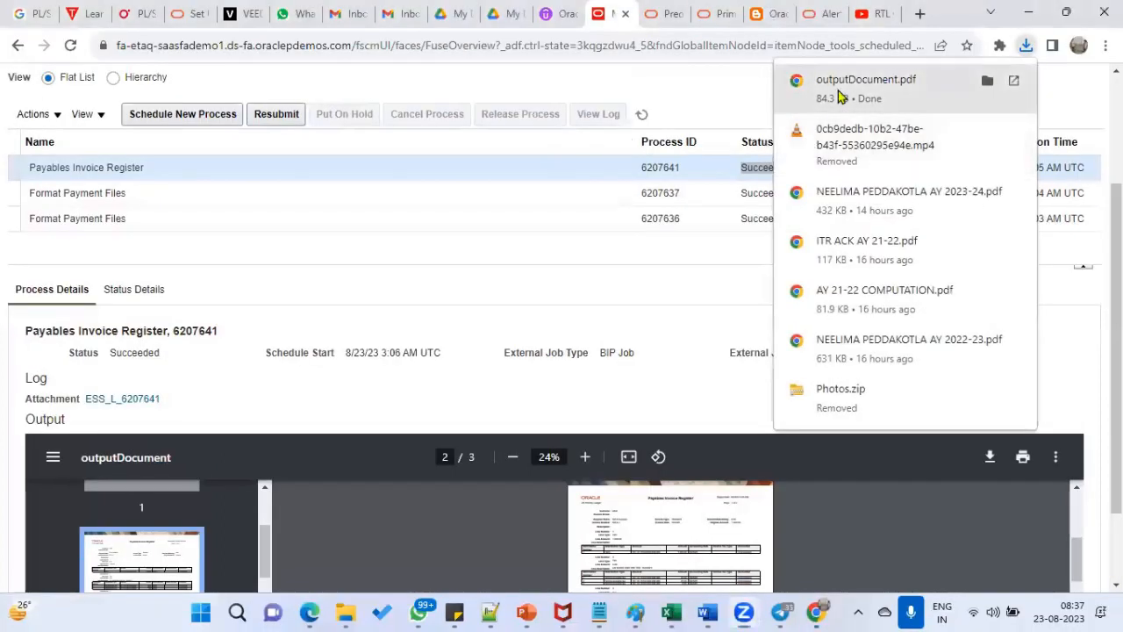
click(838, 93)
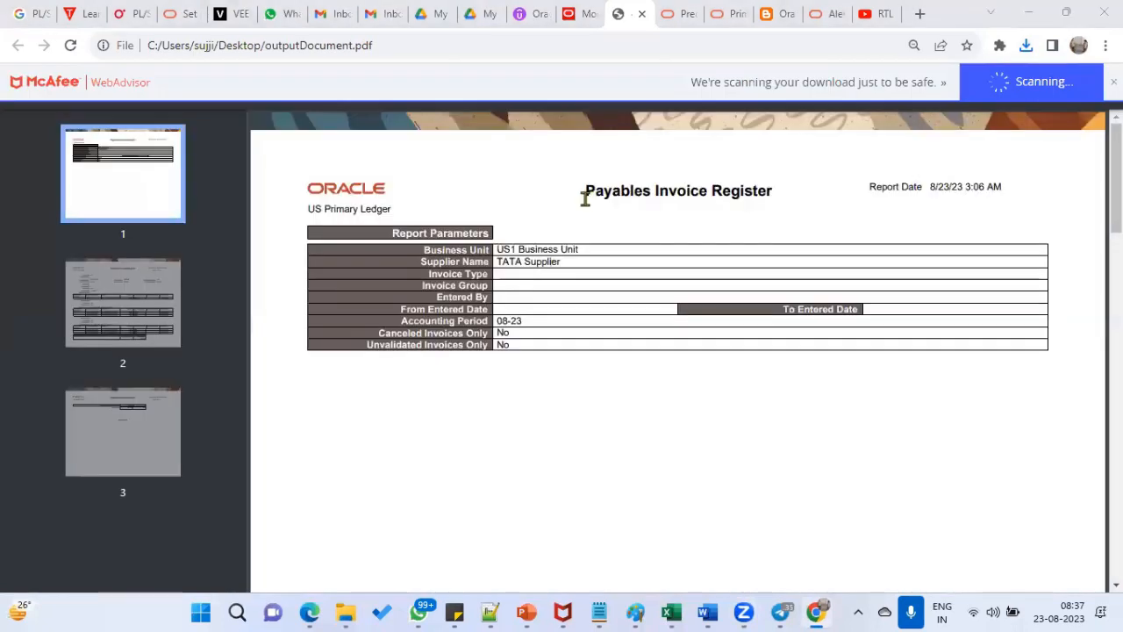
- In the PDF, highlight the Report Parameters heading, invoice TATA-1 and its 1,000.00 original amount
drag(419, 230, 534, 233)
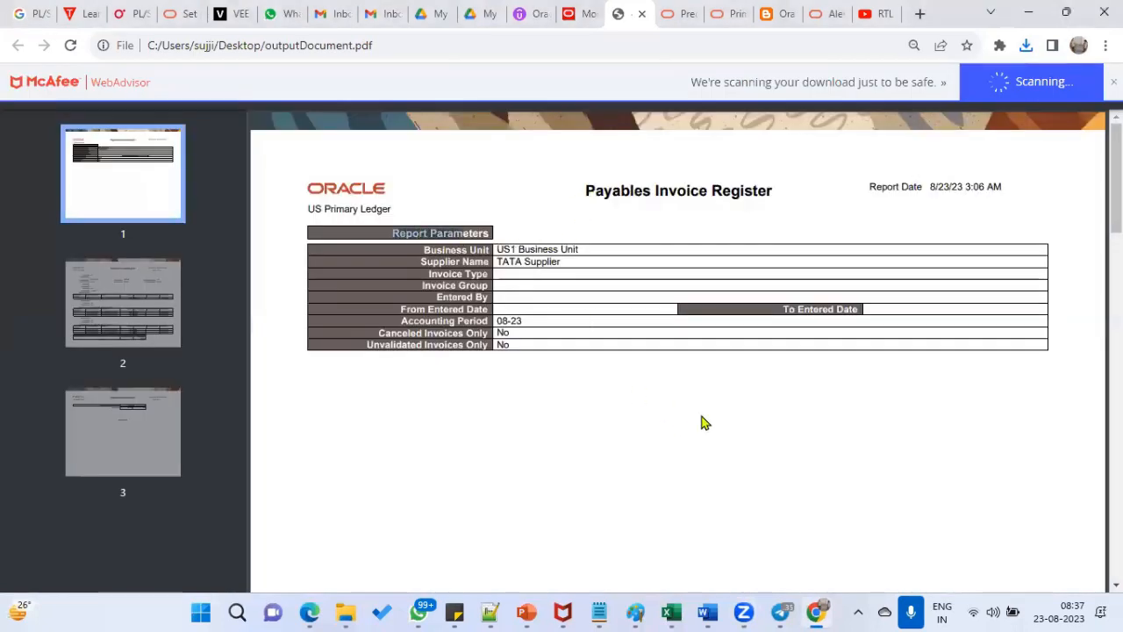
scroll(571, 306, down, 10)
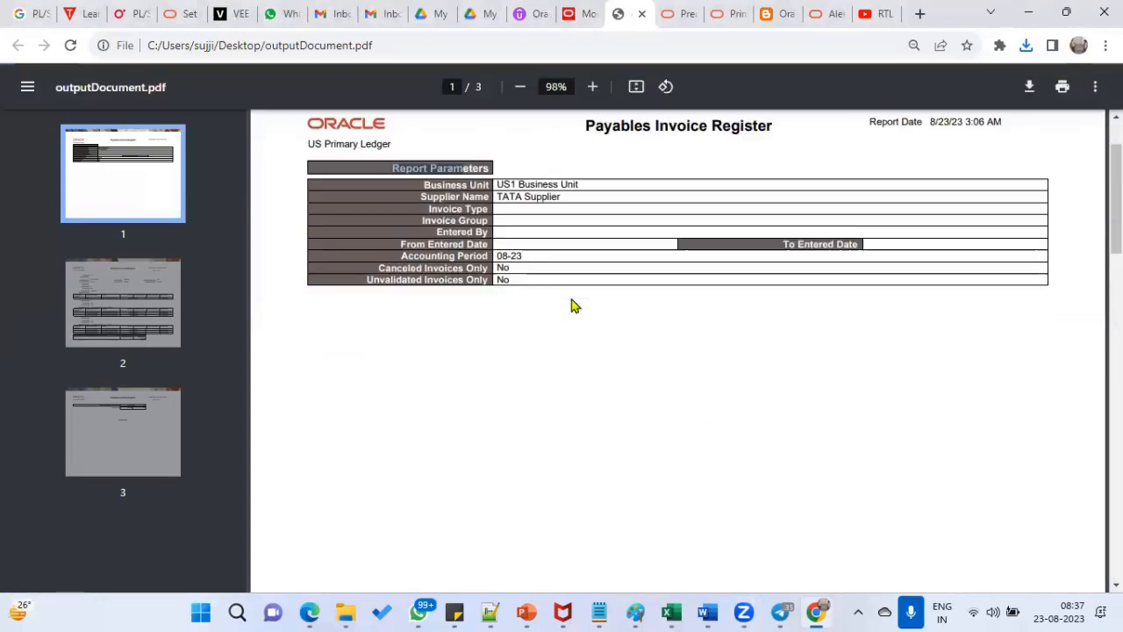
scroll(571, 306, down, 1)
scroll(570, 303, up, 1)
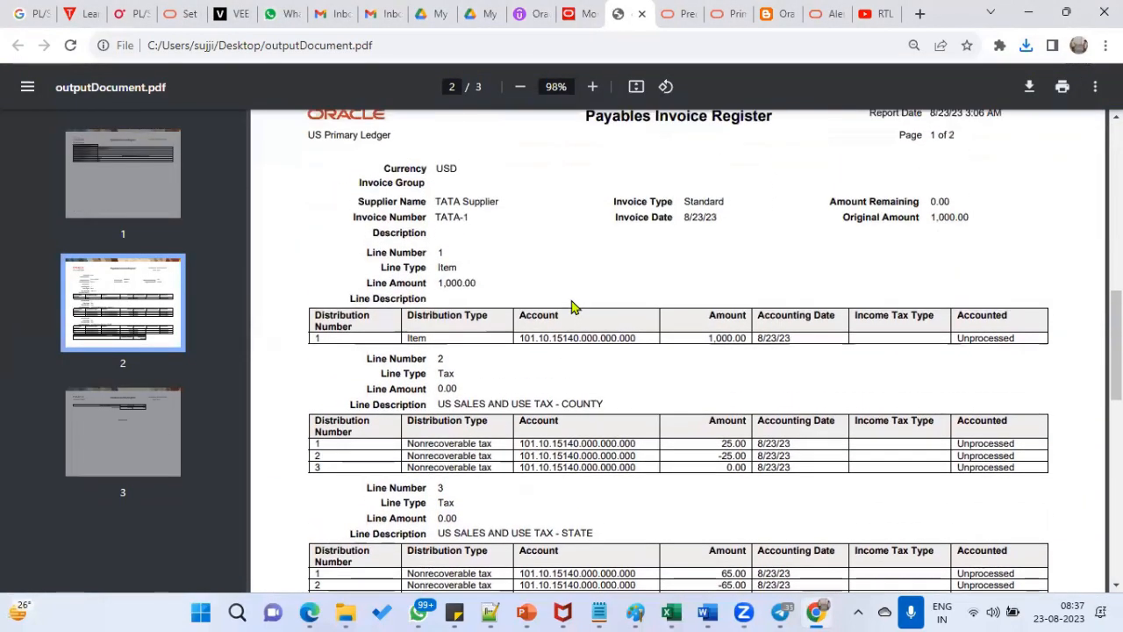
drag(437, 218, 469, 218)
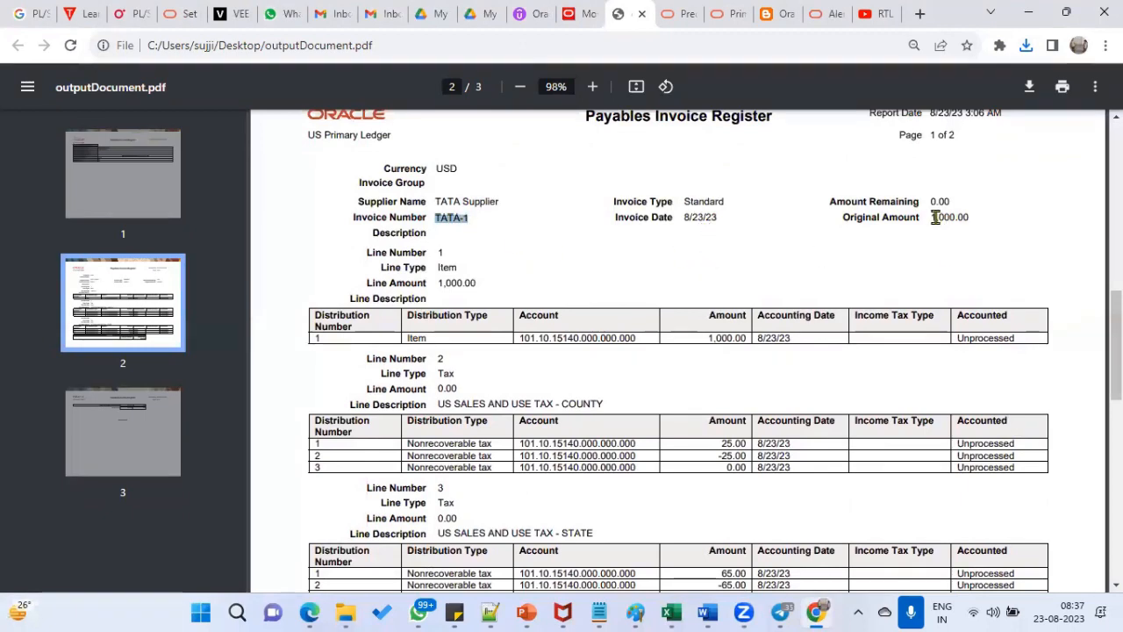
drag(930, 218, 956, 218)
- Review the report totals, then bring up the Notepad++ task notes at the US Primary Ledger line
scroll(448, 325, down, 2)
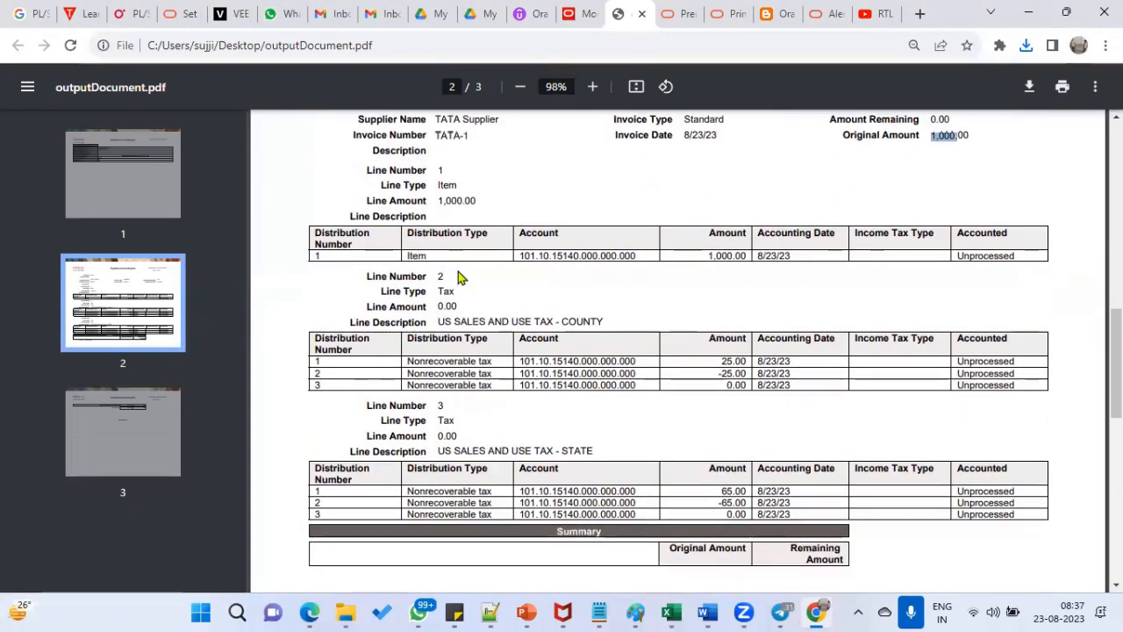
scroll(462, 388, down, 2)
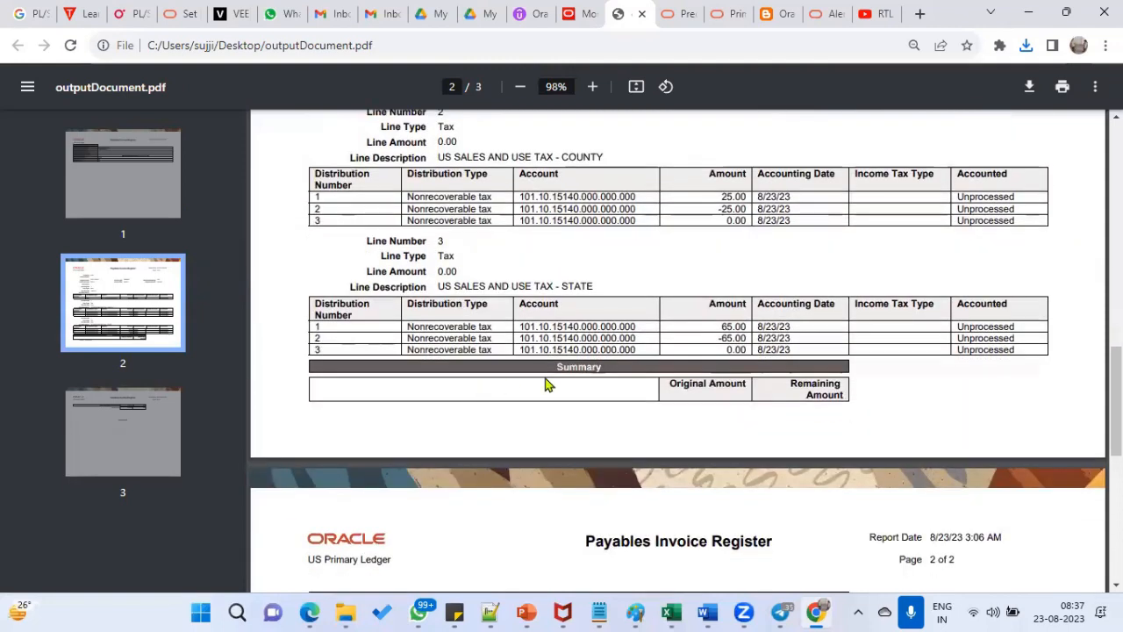
scroll(545, 381, down, 2)
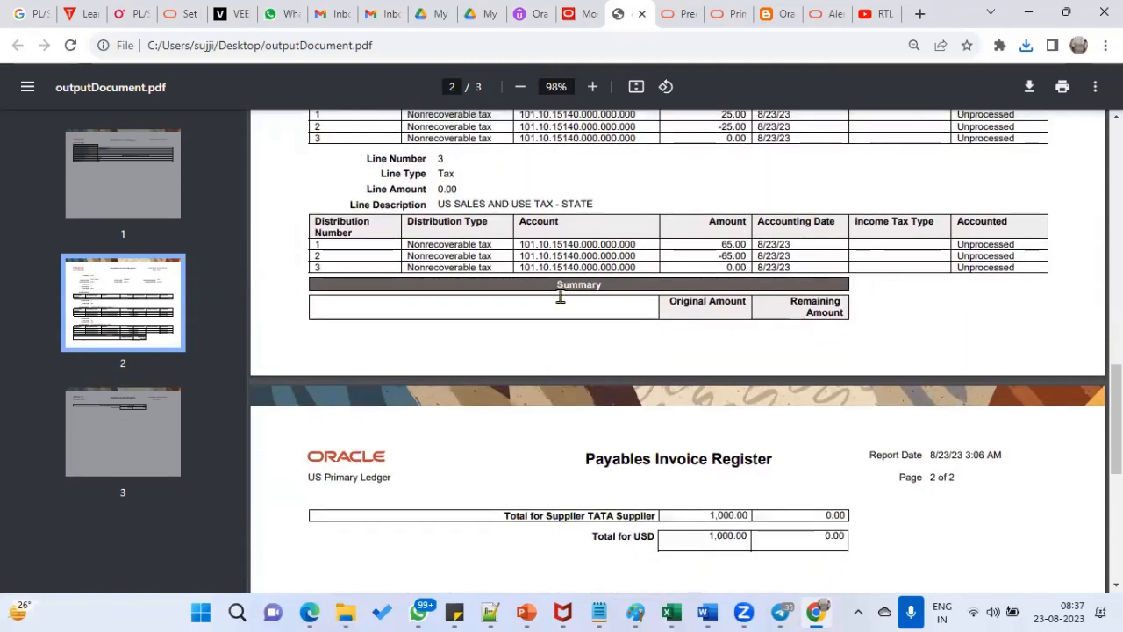
scroll(564, 290, up, 6)
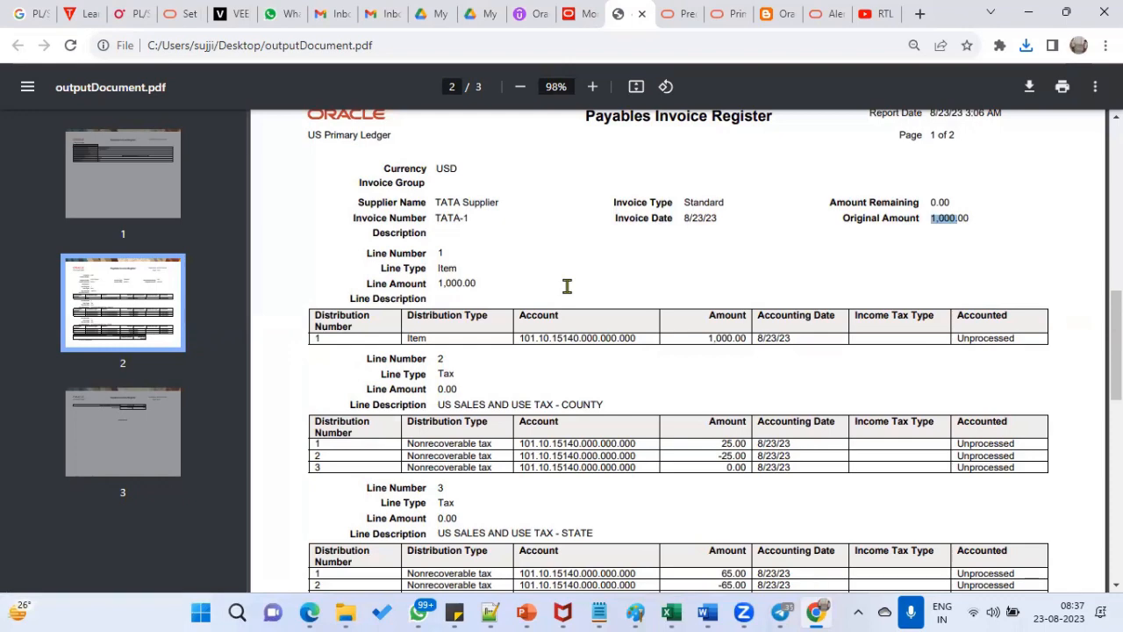
scroll(501, 283, down, 4)
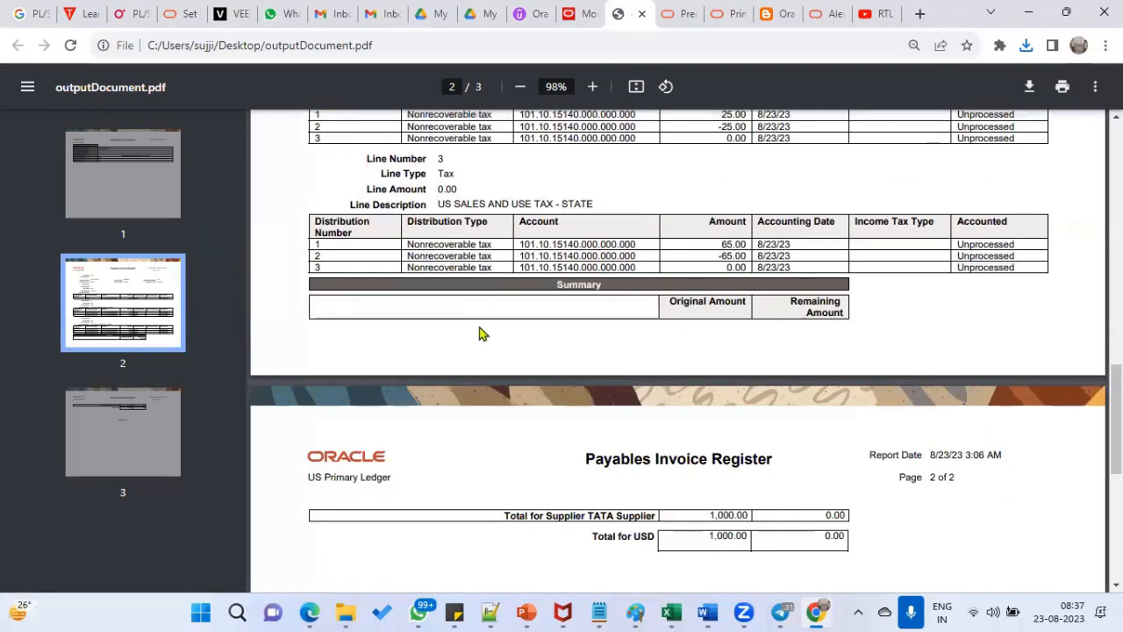
scroll(481, 343, up, 5)
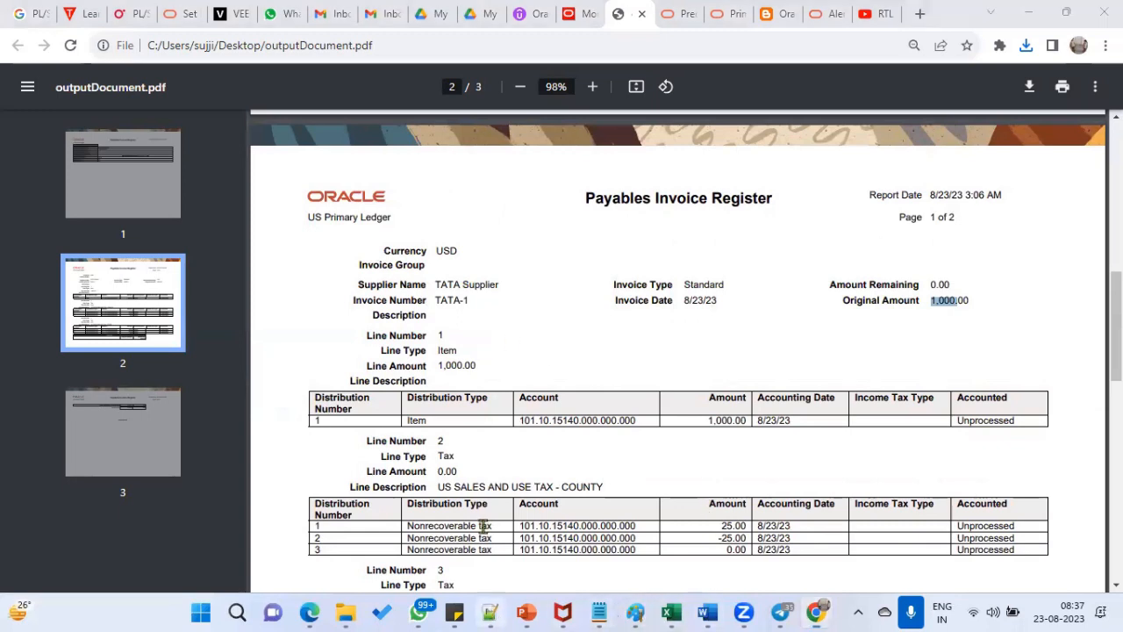
click(489, 611)
click(493, 249)
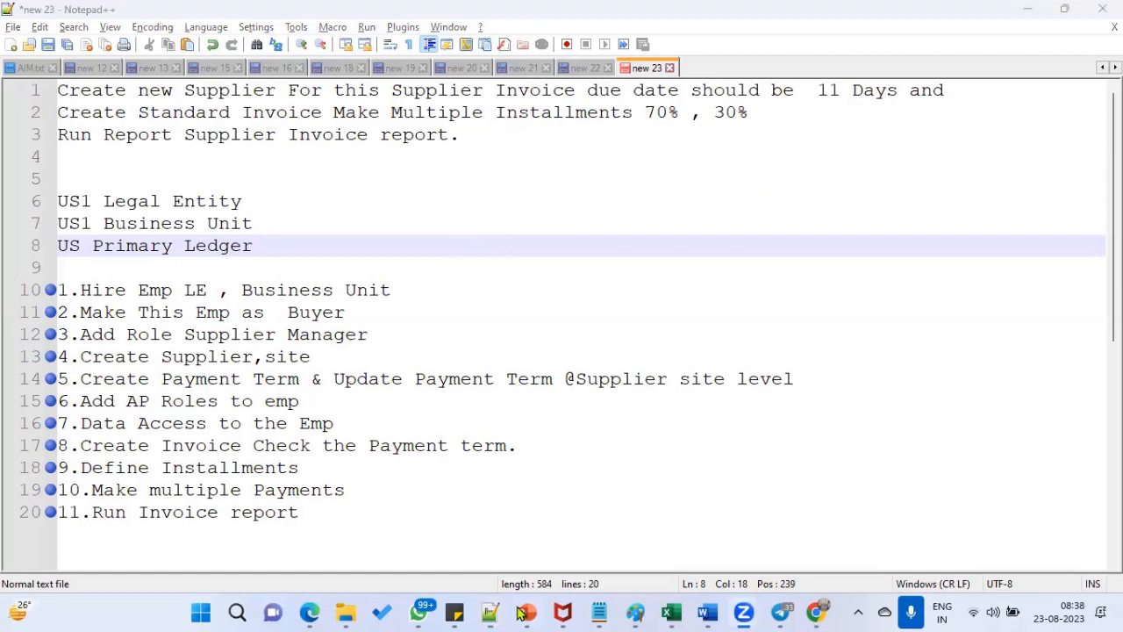
- Return to Chrome and switch to the RTLOnlineTrainings YouTube videos tab
click(809, 612)
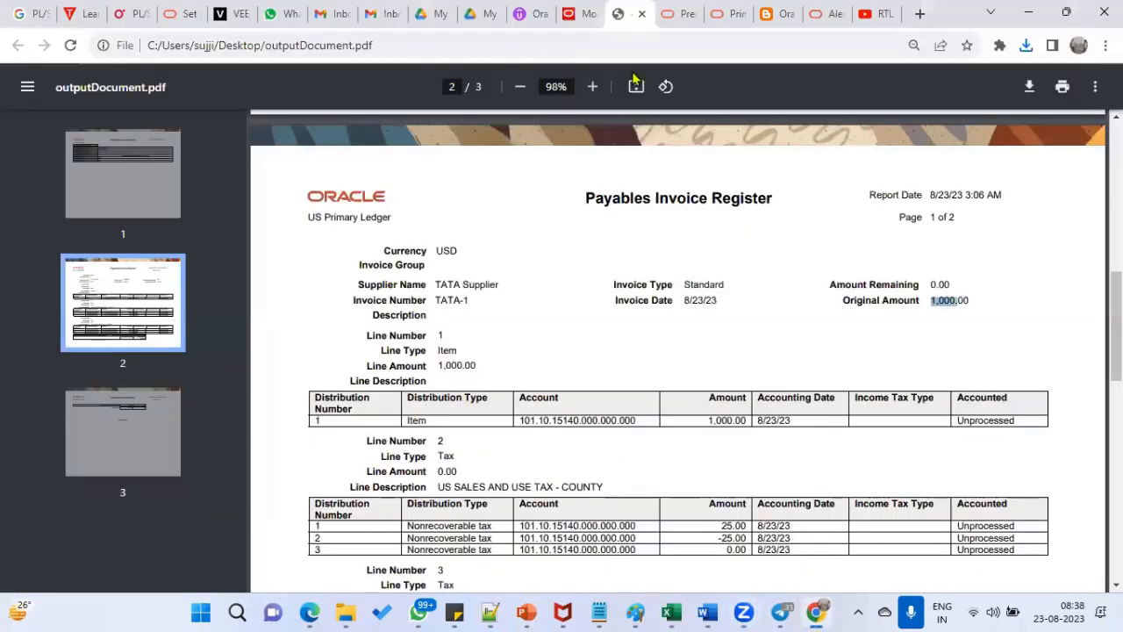
click(913, 9)
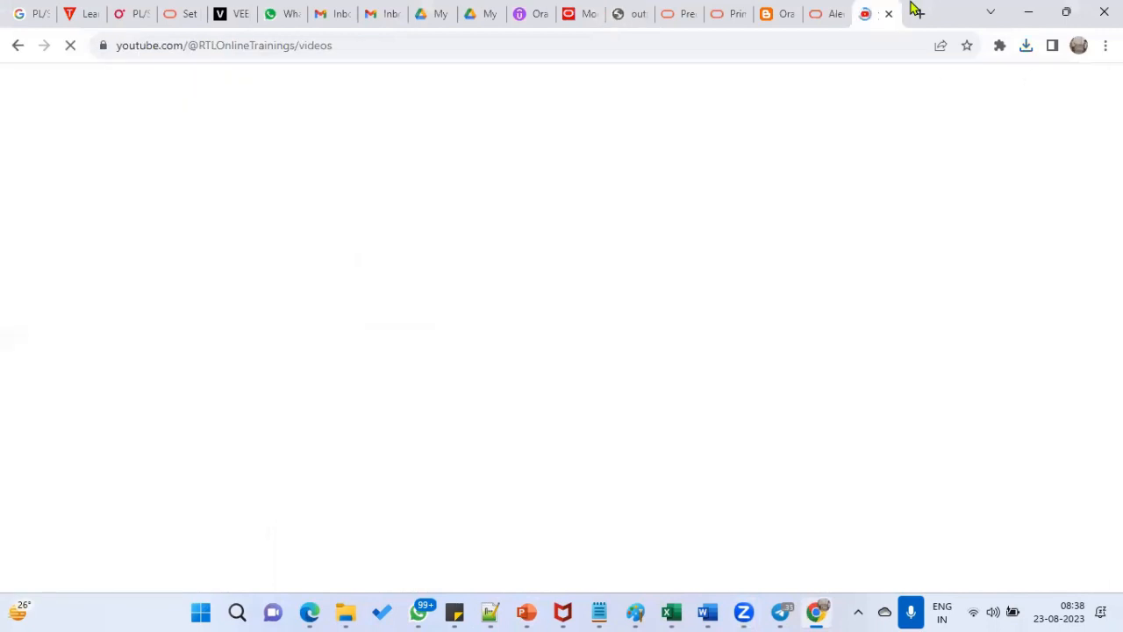